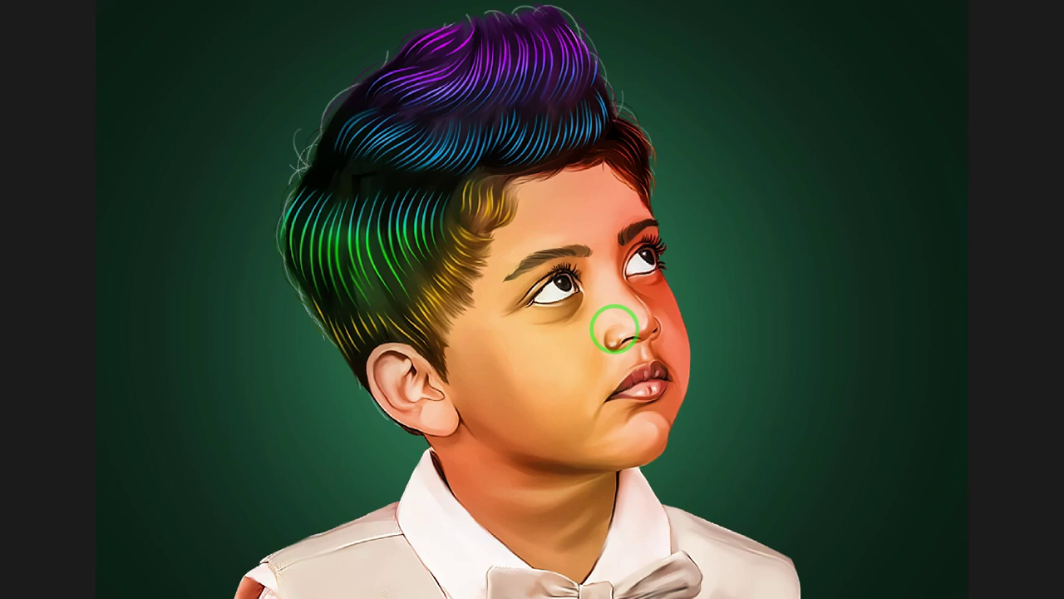
left_click_drag(556, 316, 552, 348)
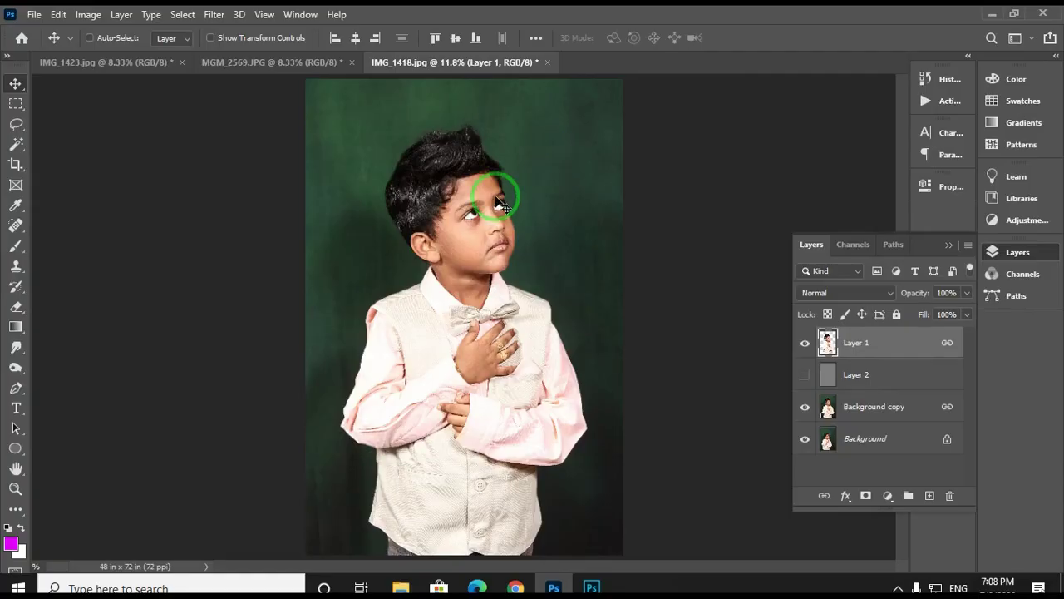
key("z")
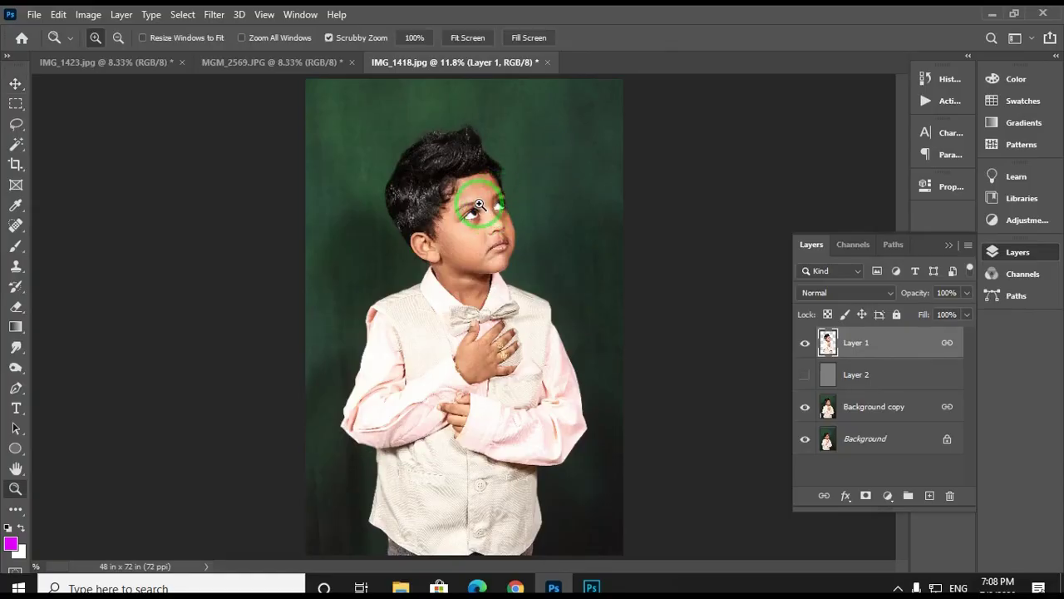
left_click_drag(487, 214, 621, 316)
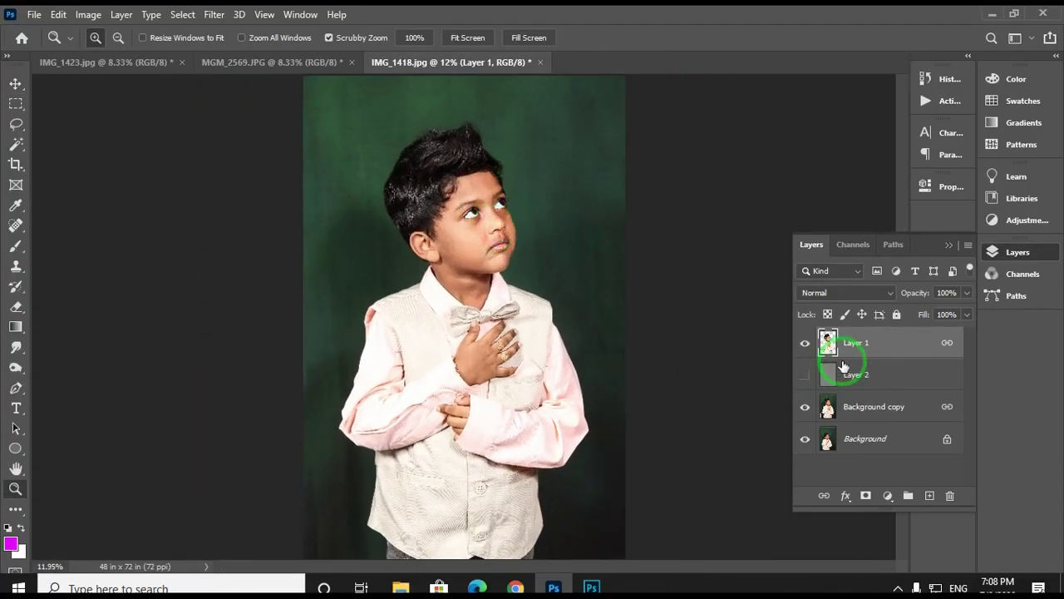
key("v")
left_click_drag(475, 253, 500, 264)
key("ctrl+z")
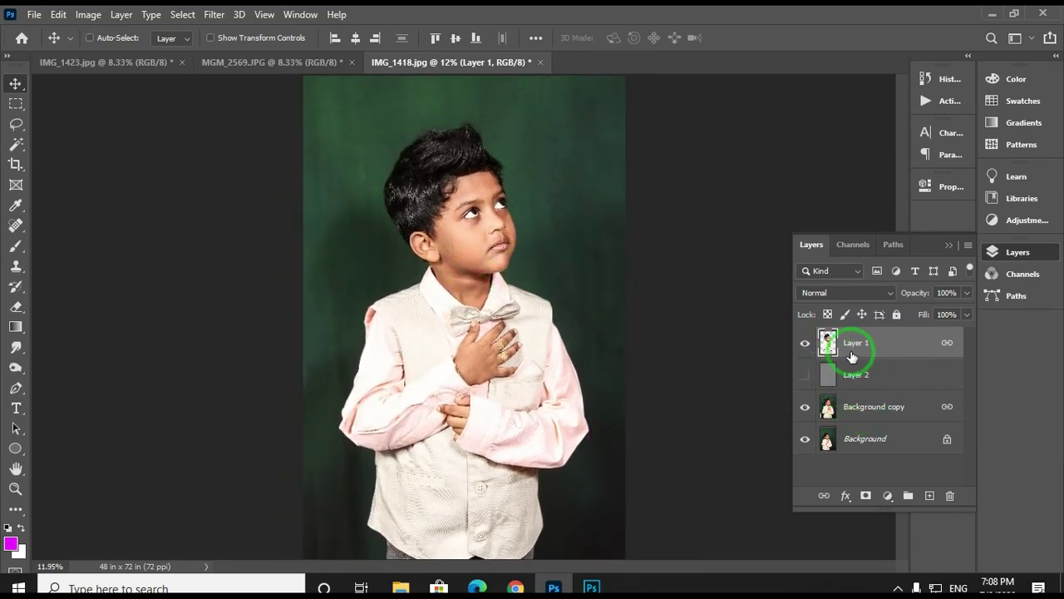
Preview the boy's cut-out on Layer 1 in isolation, restore the other layers and show the grey Layer 2 behind it.
left_click(805, 343, "alt")
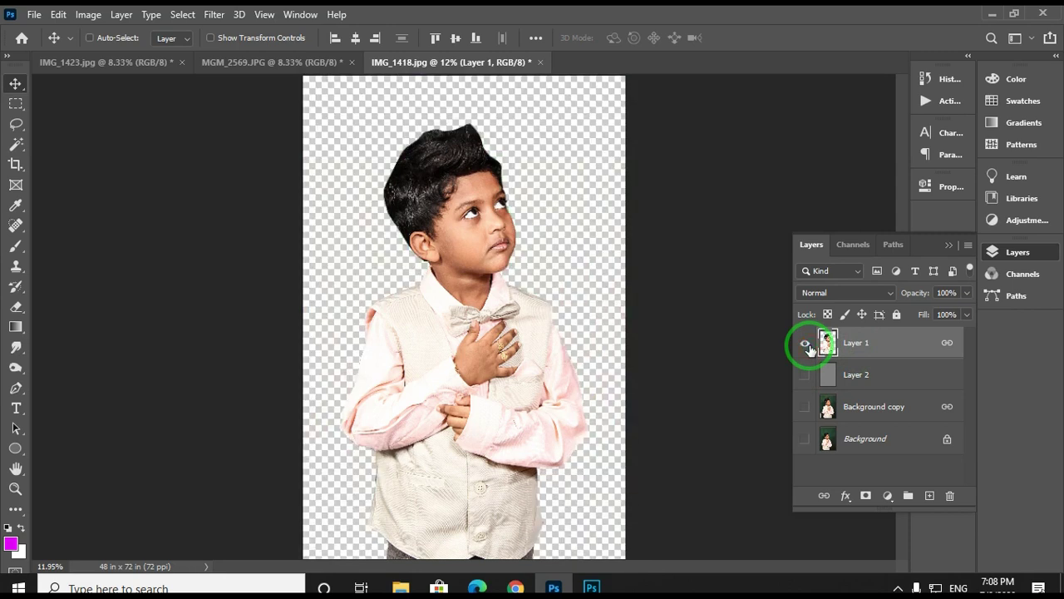
left_click(806, 343, "alt")
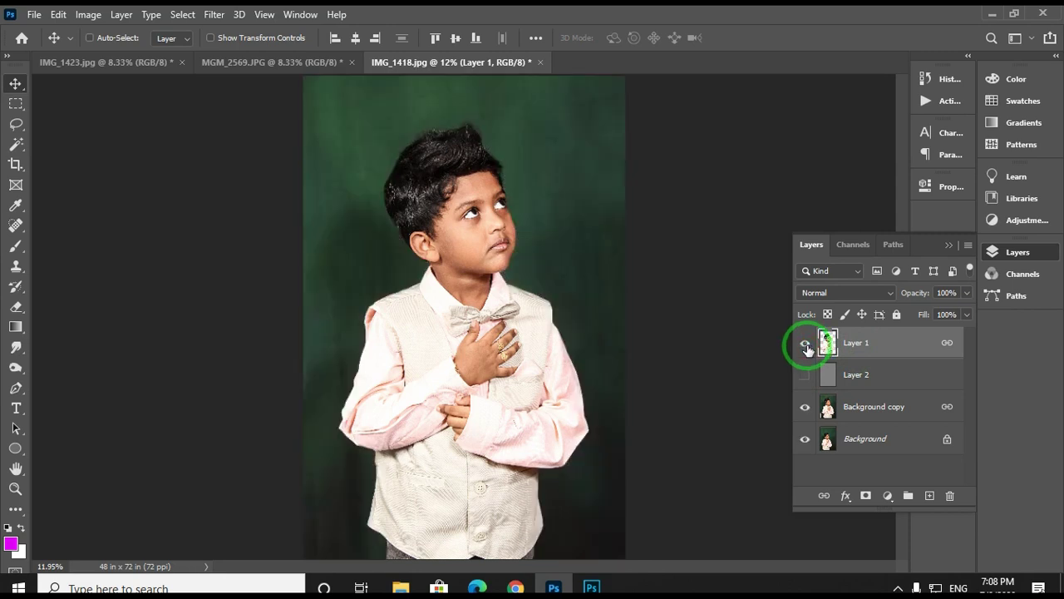
left_click(806, 375)
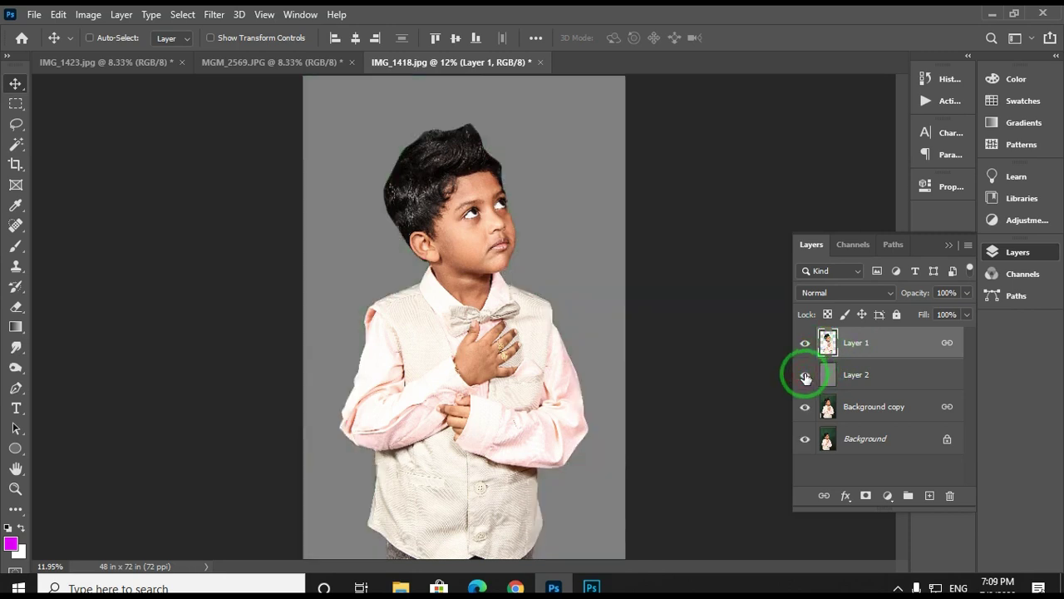
Add a new empty layer above Layer 1 with default settings and load Layer 1's outline as a selection.
key("z")
left_click_drag(471, 247, 498, 263)
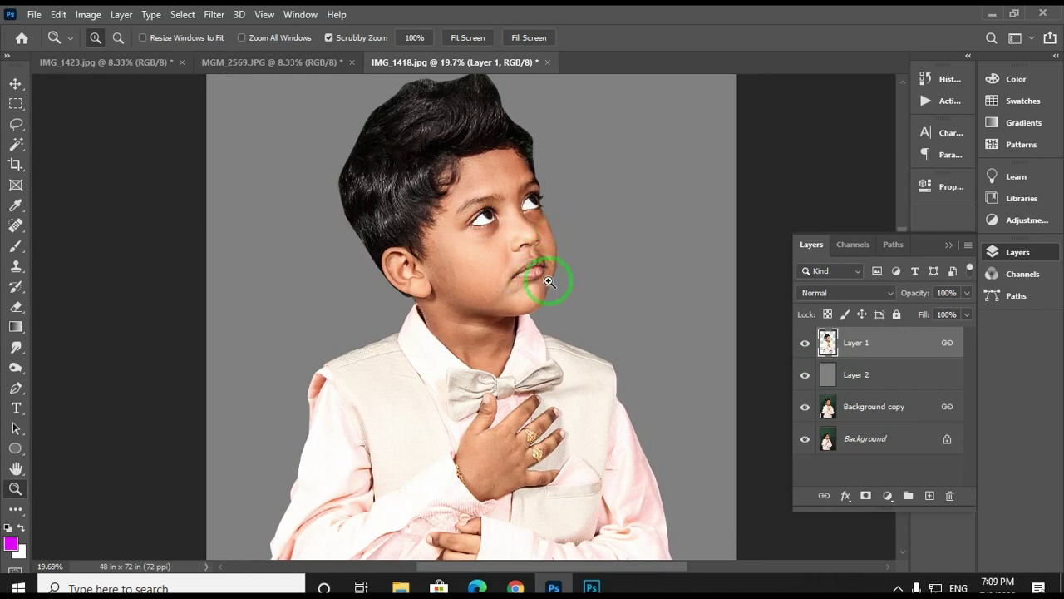
key("ctrl+shift+n")
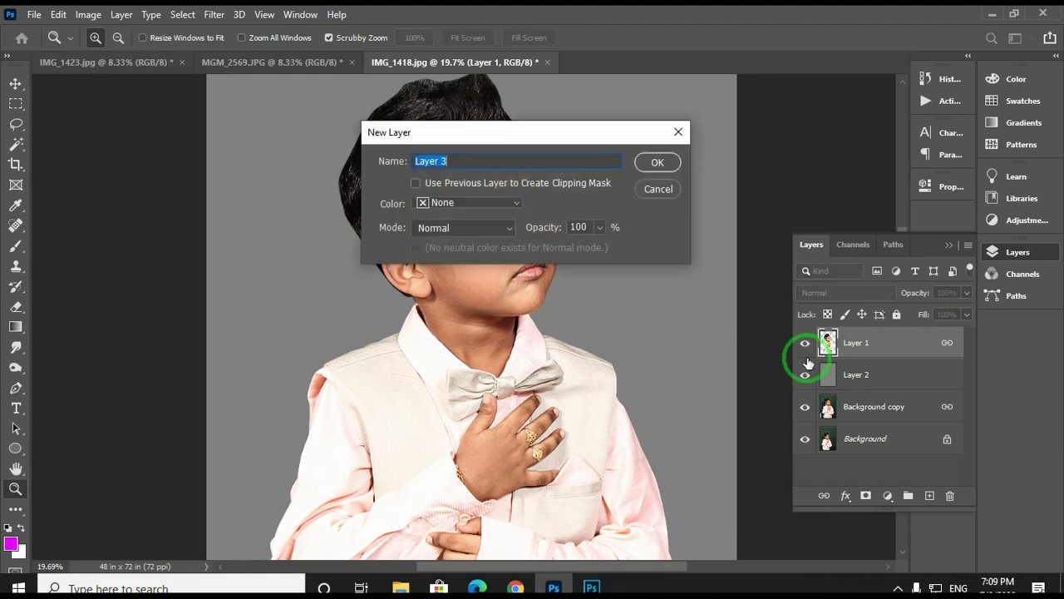
key("Return")
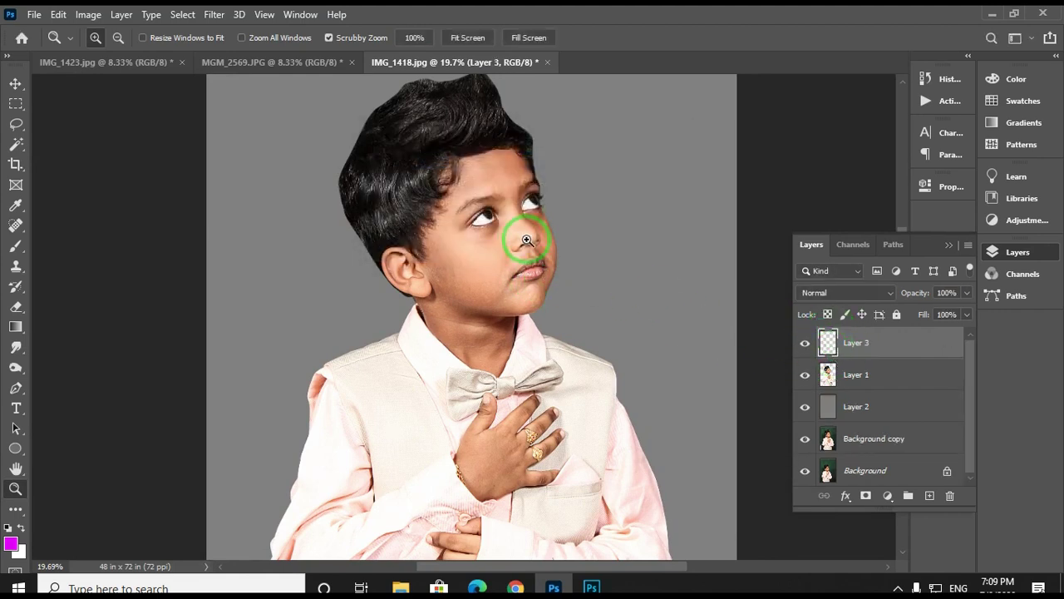
left_click(828, 375, "ctrl")
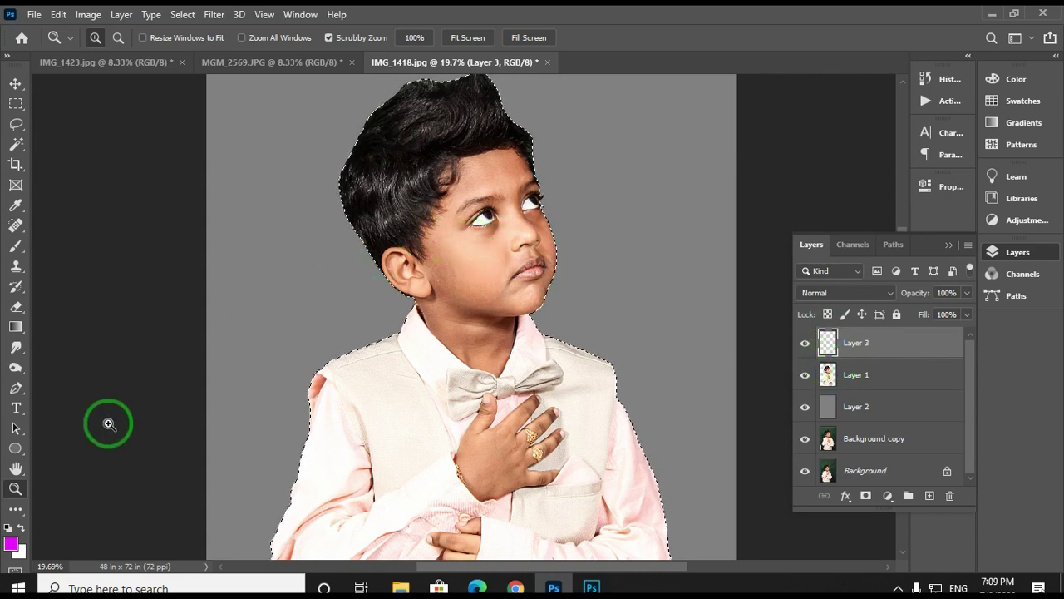
Set the foreground colour to pure red.
left_click(13, 546)
left_click(767, 91)
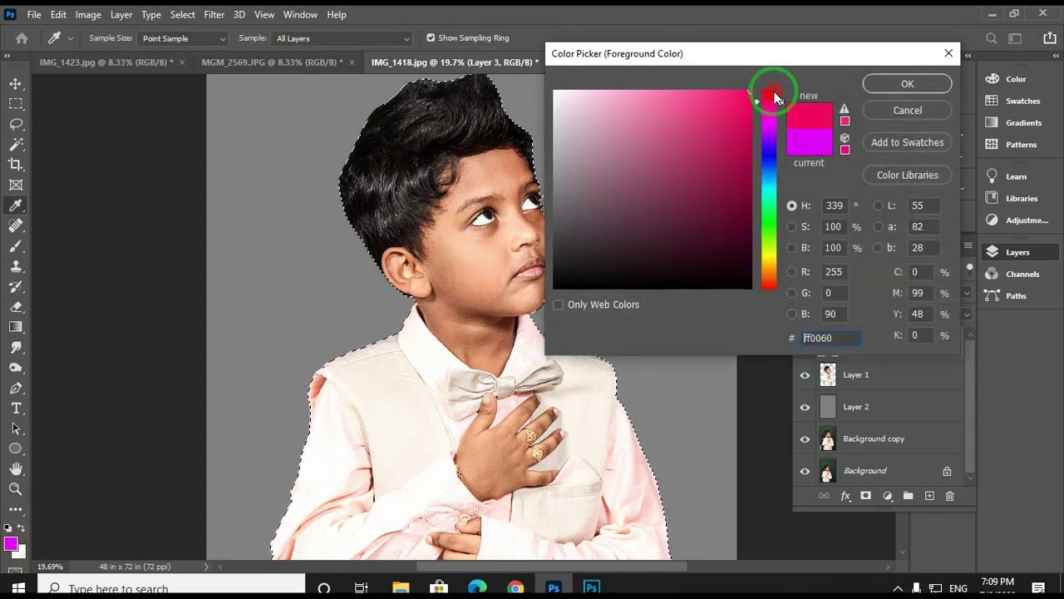
left_click(894, 88)
Set Layer 3's blend mode to Color and brush red at 8% opacity over the far side of the boy's face.
key("z")
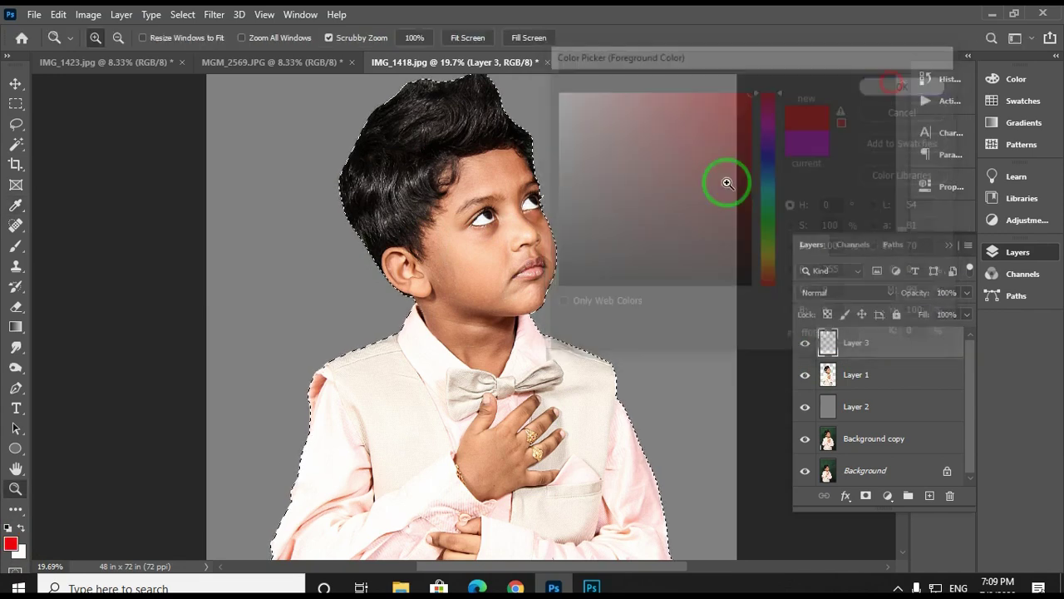
mouse_move(579, 226)
left_mouse_down()
mouse_move(506, 257)
mouse_move(513, 261)
left_mouse_up()
key("b")
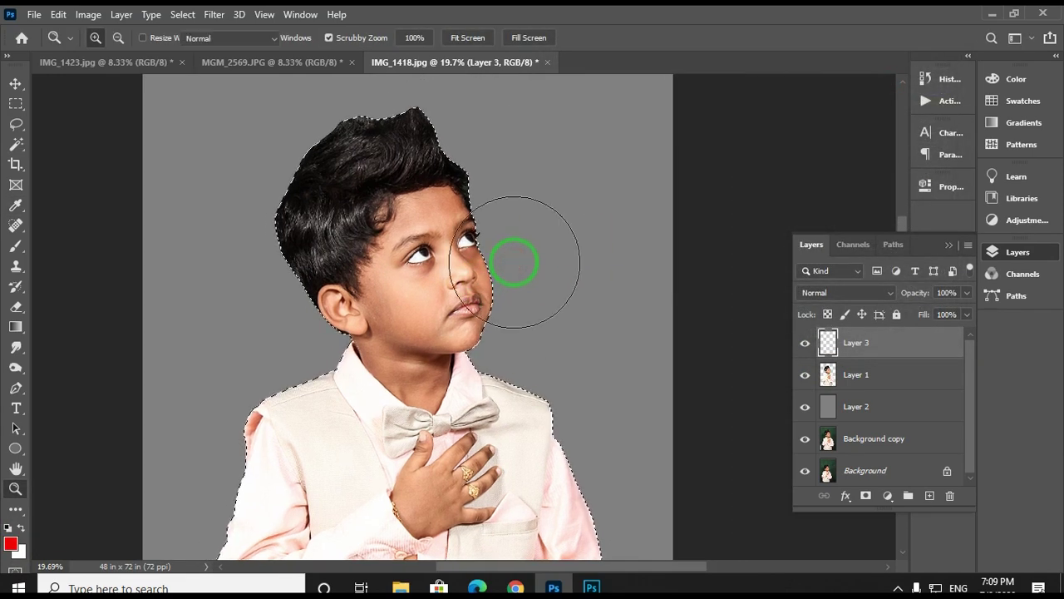
left_click(873, 292)
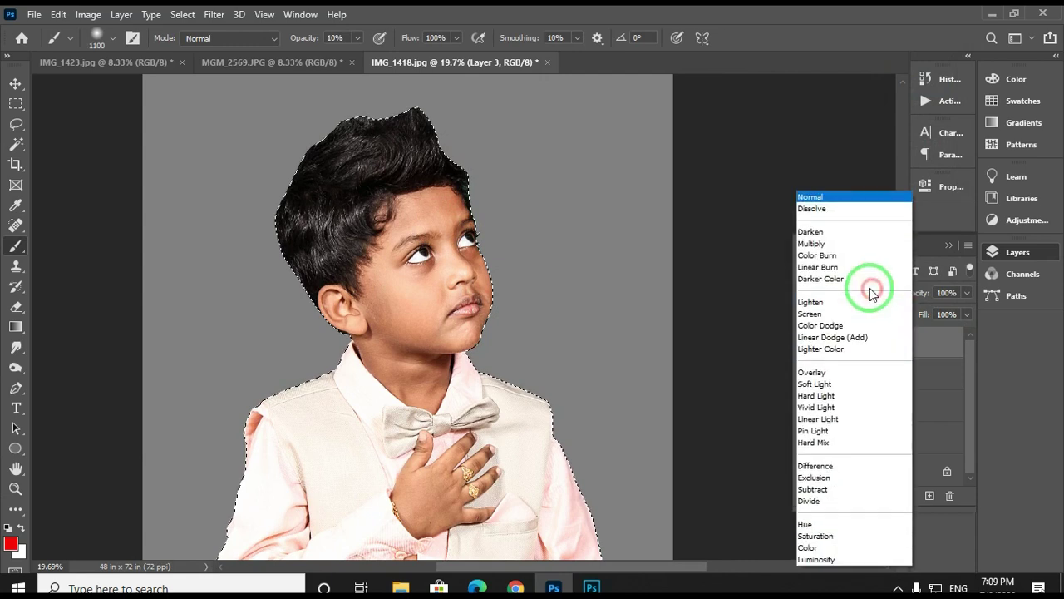
left_click(824, 547)
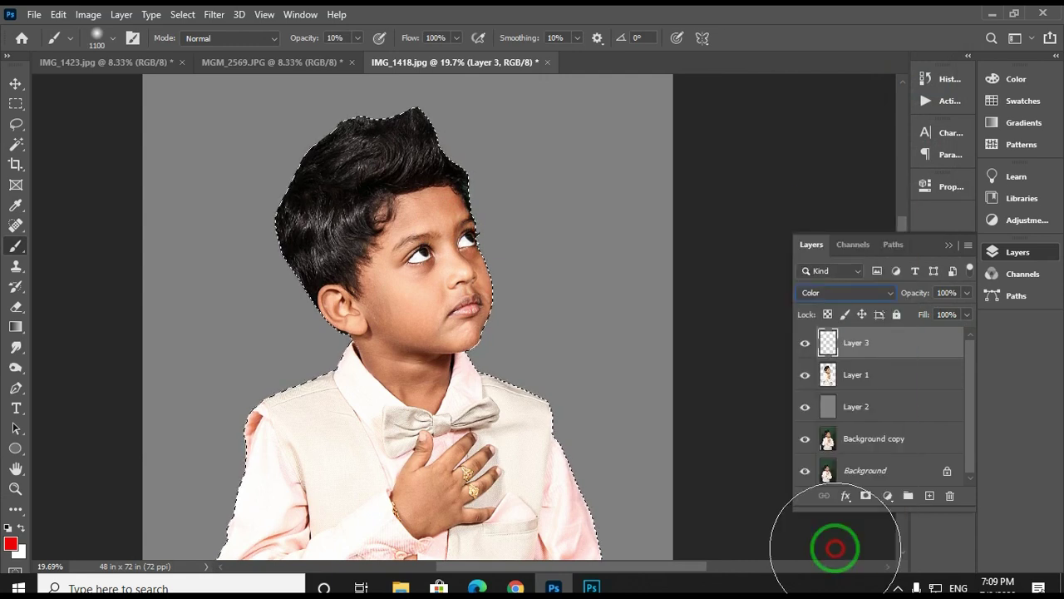
left_click(357, 37)
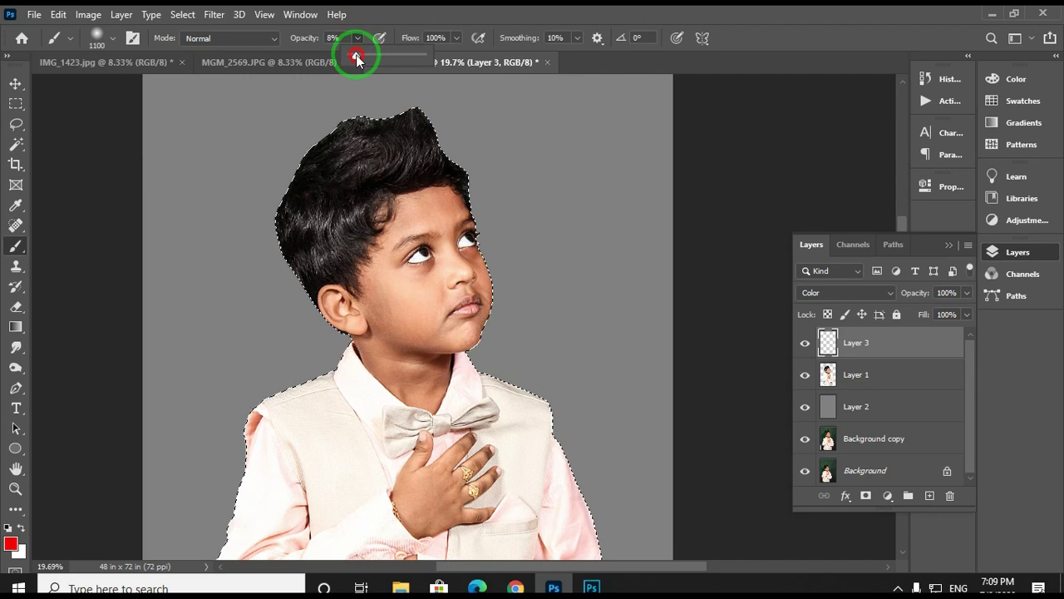
left_click_drag(459, 223, 503, 275)
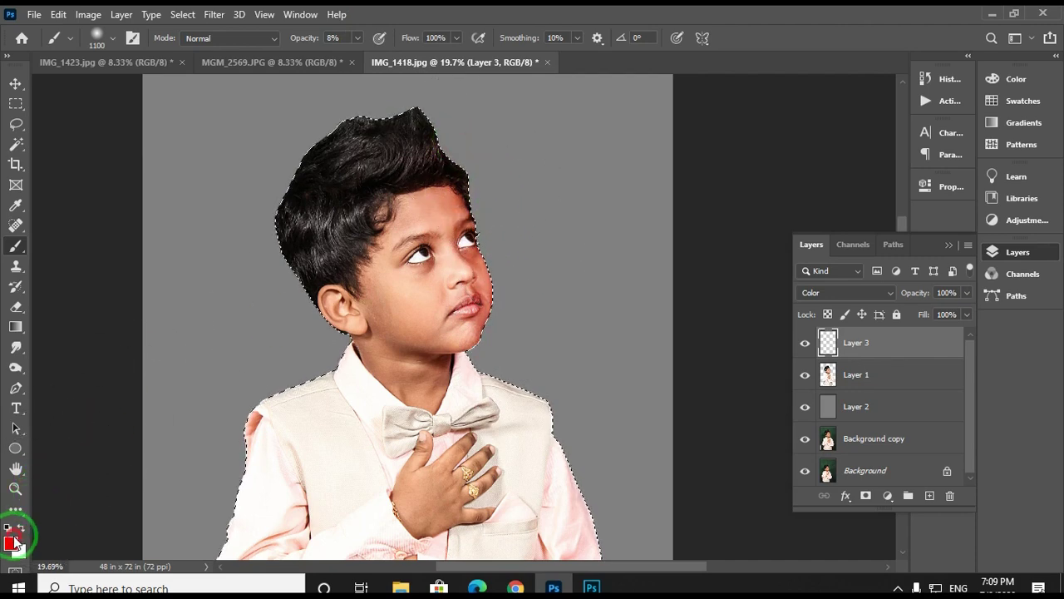
Change the foreground colour to bright yellow and brush it over the boy's near cheek and forehead.
left_click(13, 543)
left_click(770, 254)
left_click(726, 112)
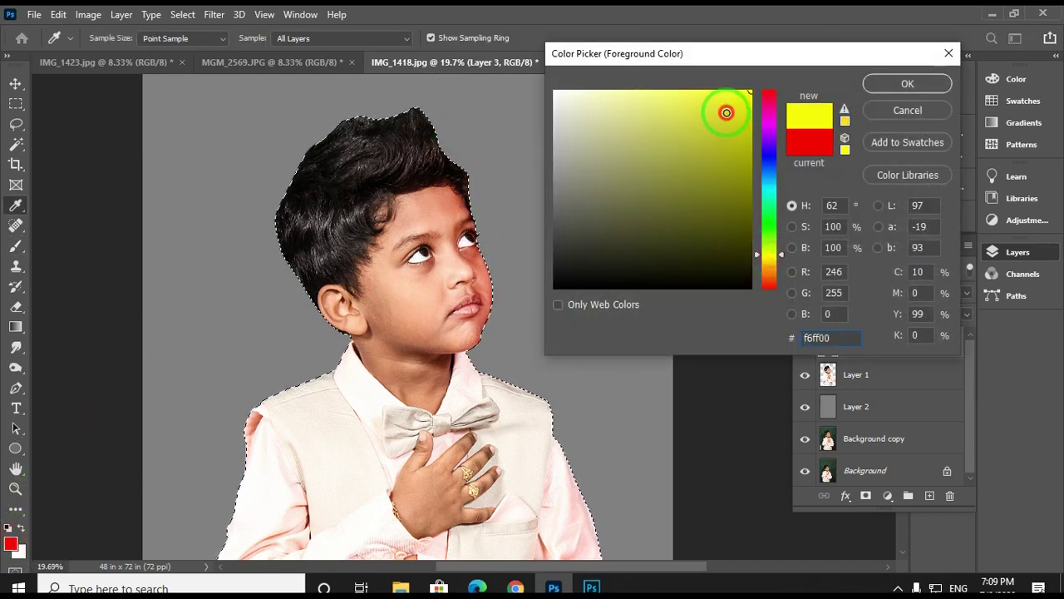
left_click(907, 83)
mouse_move(416, 238)
left_mouse_down()
mouse_move(394, 185)
mouse_move(436, 403)
mouse_move(417, 340)
mouse_move(381, 283)
mouse_move(418, 264)
mouse_move(410, 279)
mouse_move(385, 181)
mouse_move(370, 214)
left_mouse_up()
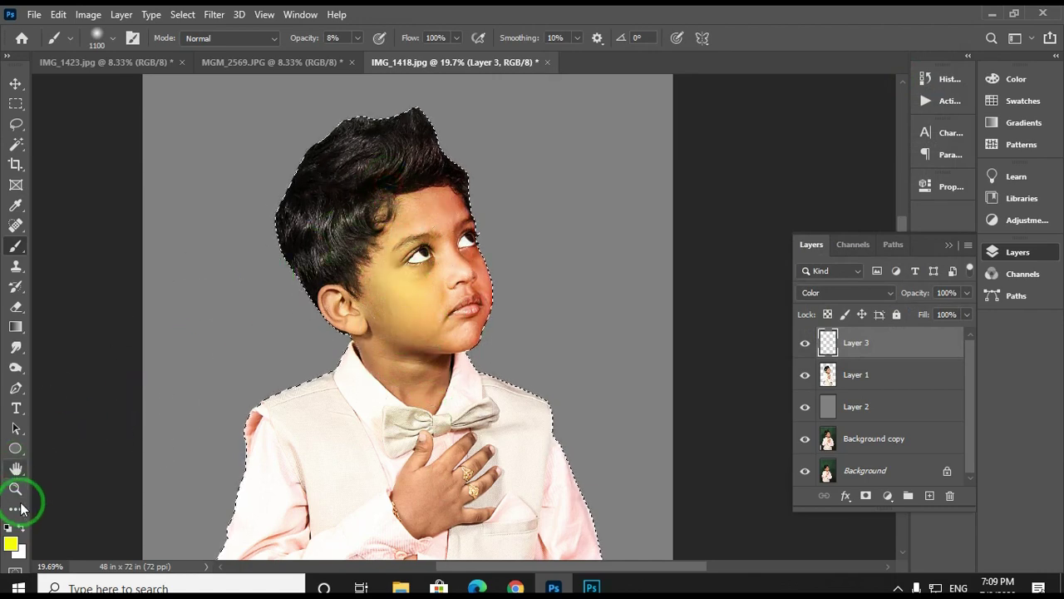
Set the foreground colour to cyan.
left_click(11, 543)
left_click(769, 236)
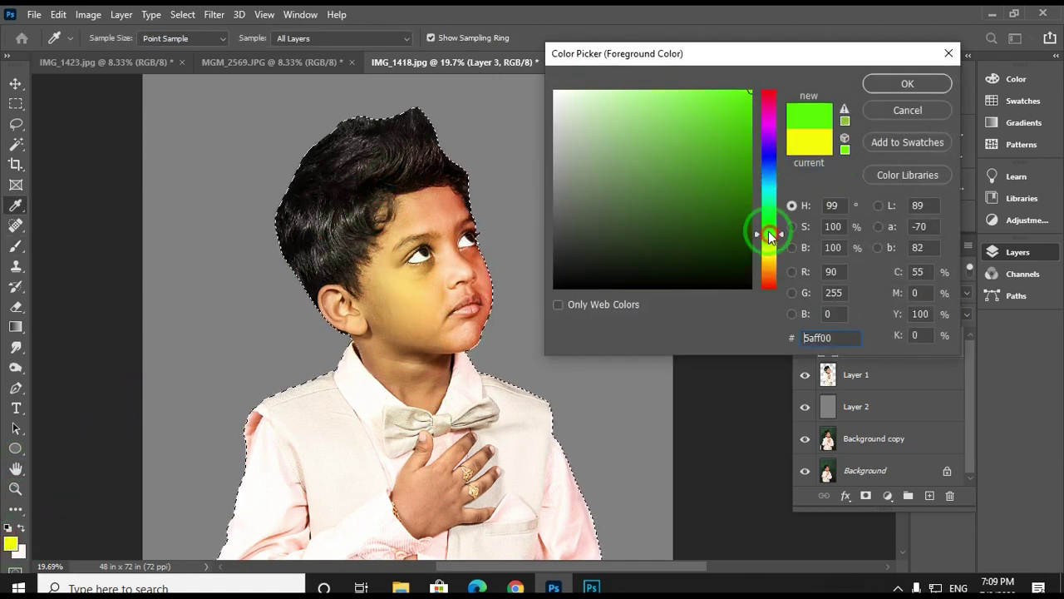
left_click(766, 183)
left_click(869, 83)
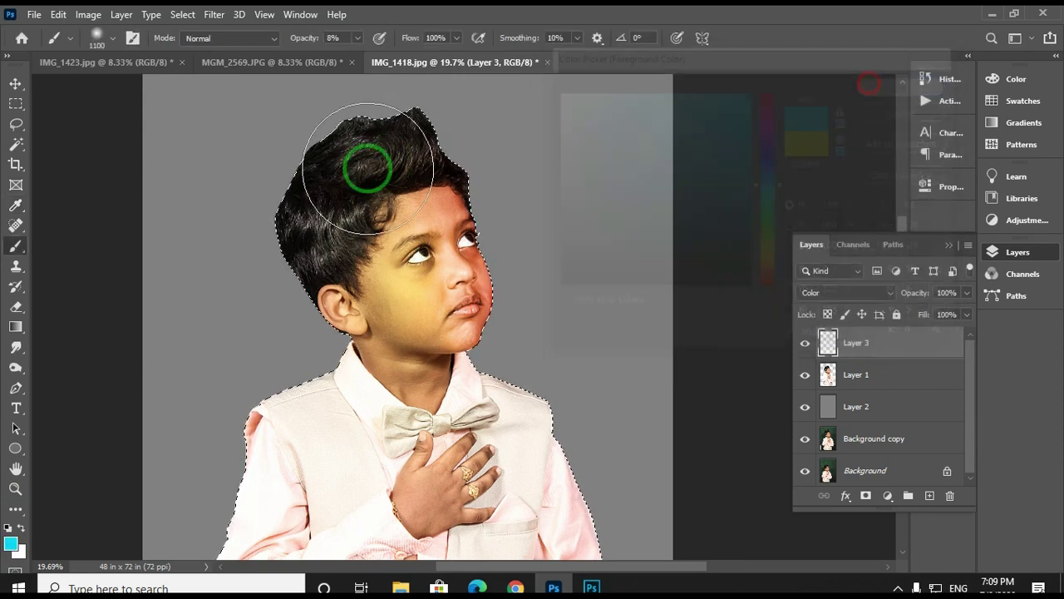
Brush cyan over the boy's hair from the crown to the back of the head and clear the selection.
mouse_move(366, 168)
left_mouse_down()
mouse_move(300, 238)
mouse_move(295, 179)
mouse_move(325, 123)
mouse_move(413, 108)
mouse_move(361, 107)
mouse_move(433, 137)
mouse_move(274, 182)
mouse_move(273, 281)
mouse_move(314, 189)
mouse_move(423, 125)
left_mouse_up()
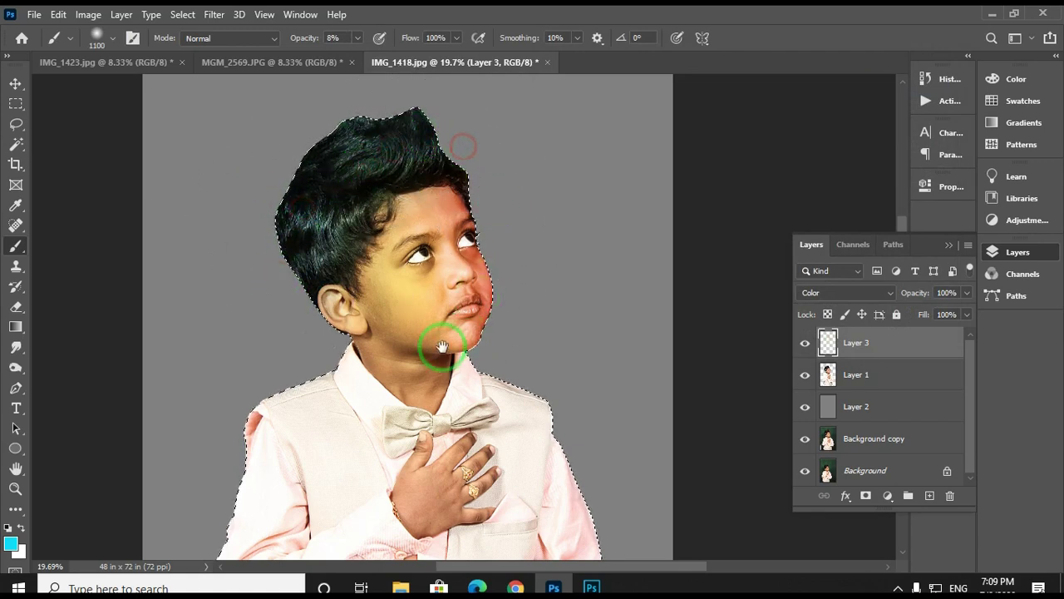
mouse_move(442, 347)
left_mouse_down()
mouse_move(468, 339)
mouse_move(428, 328)
mouse_move(410, 309)
mouse_move(408, 382)
left_mouse_up()
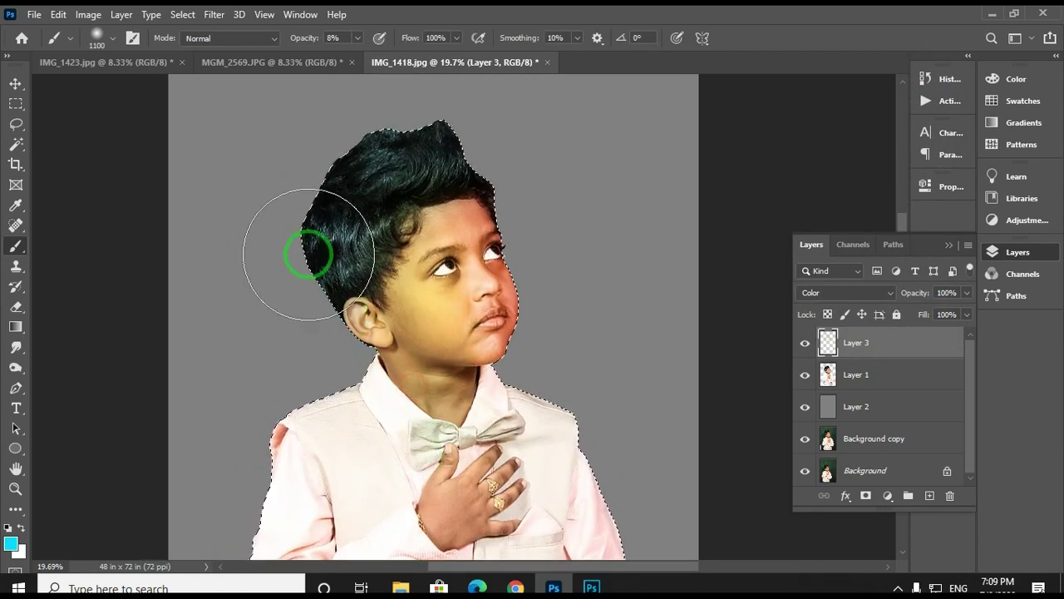
left_click_drag(327, 301, 311, 266)
mouse_move(336, 217)
left_mouse_down()
mouse_move(347, 296)
mouse_move(338, 254)
left_mouse_up()
left_click_drag(387, 214, 480, 195)
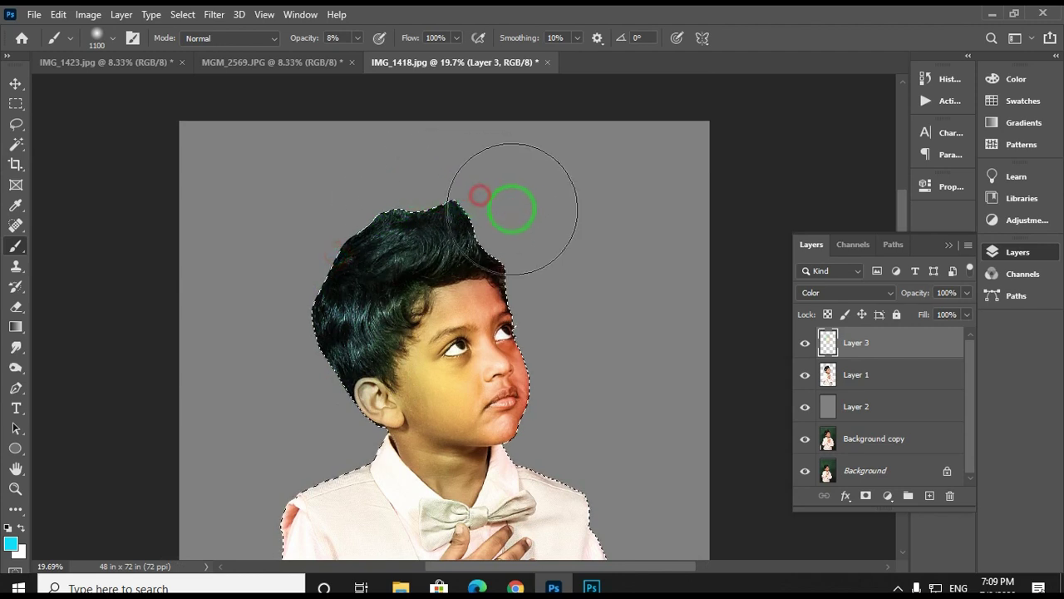
left_click_drag(542, 221, 524, 203)
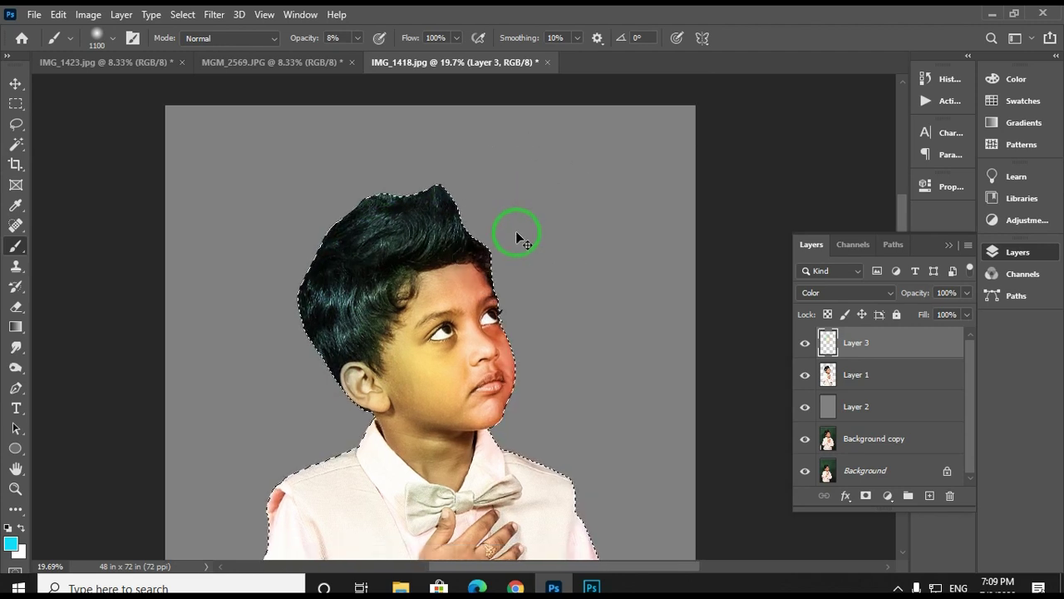
key("ctrl+d")
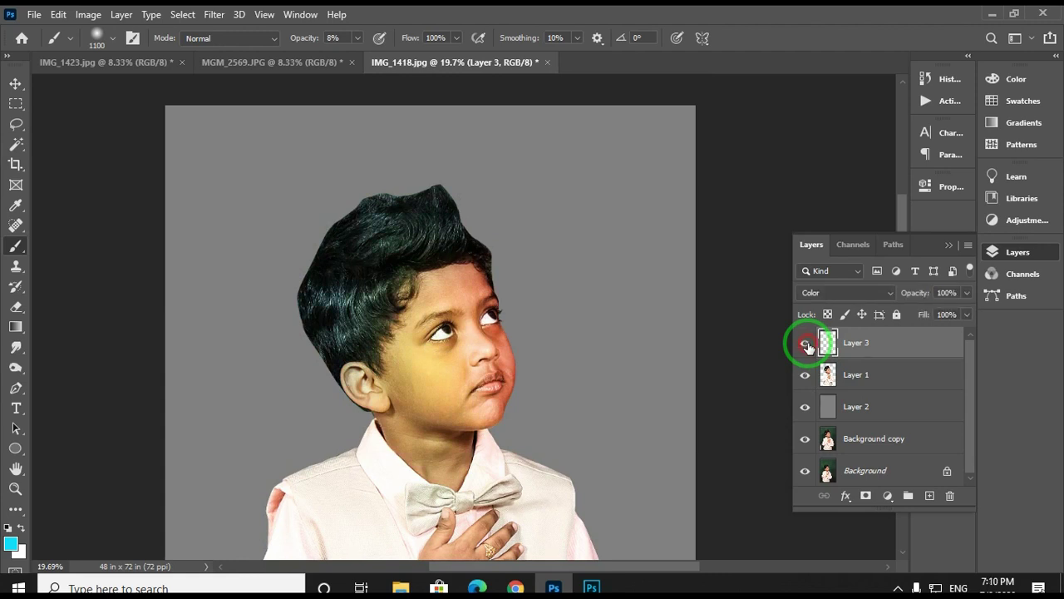
Sharpen the cut-out on Layer 1 with Unsharp Mask at amount 82%, radius 4.7 pixels and threshold 0.
left_click(874, 375)
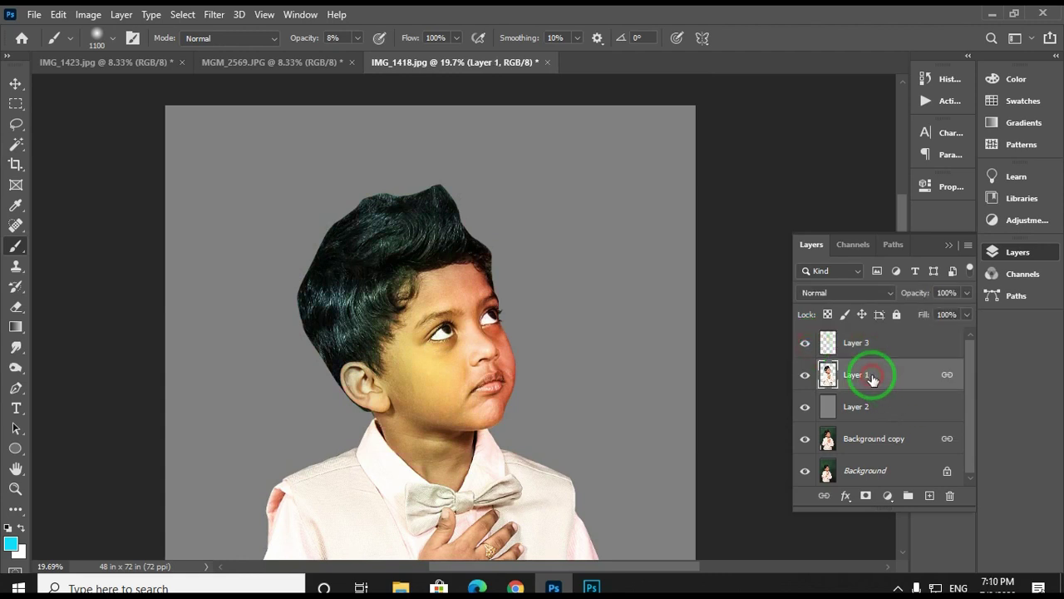
left_click(218, 14)
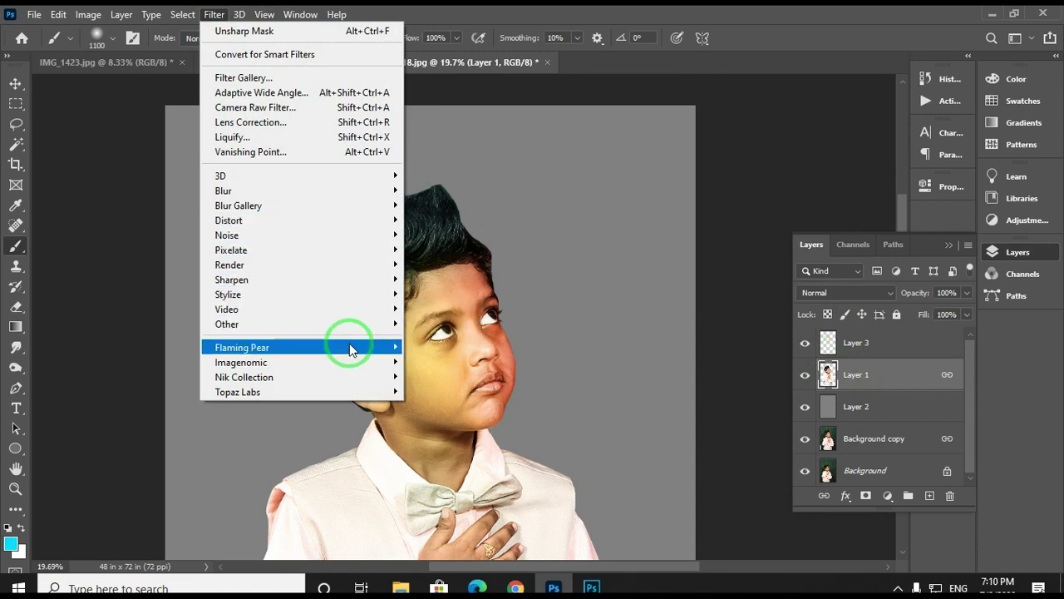
mouse_move(356, 280)
left_click(461, 355)
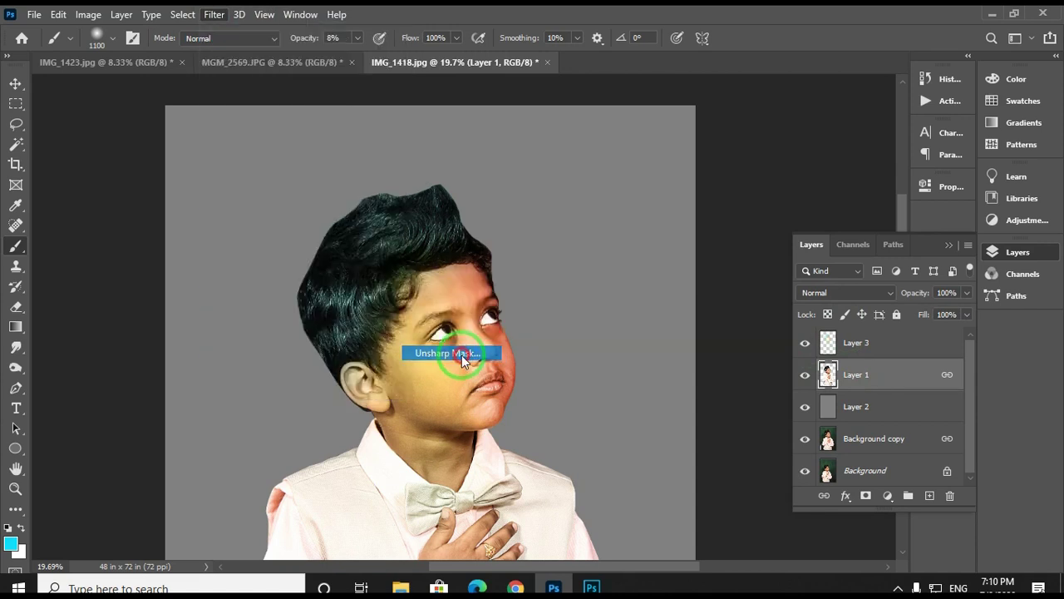
left_click_drag(449, 143, 494, 180)
left_click(513, 309)
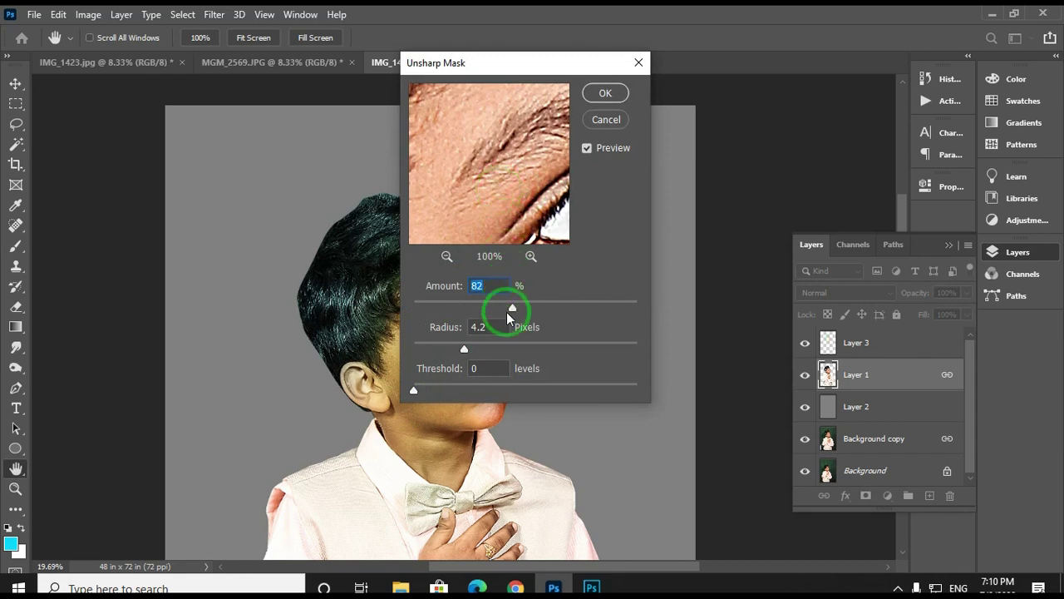
left_click(466, 348)
left_click_drag(465, 350, 471, 351)
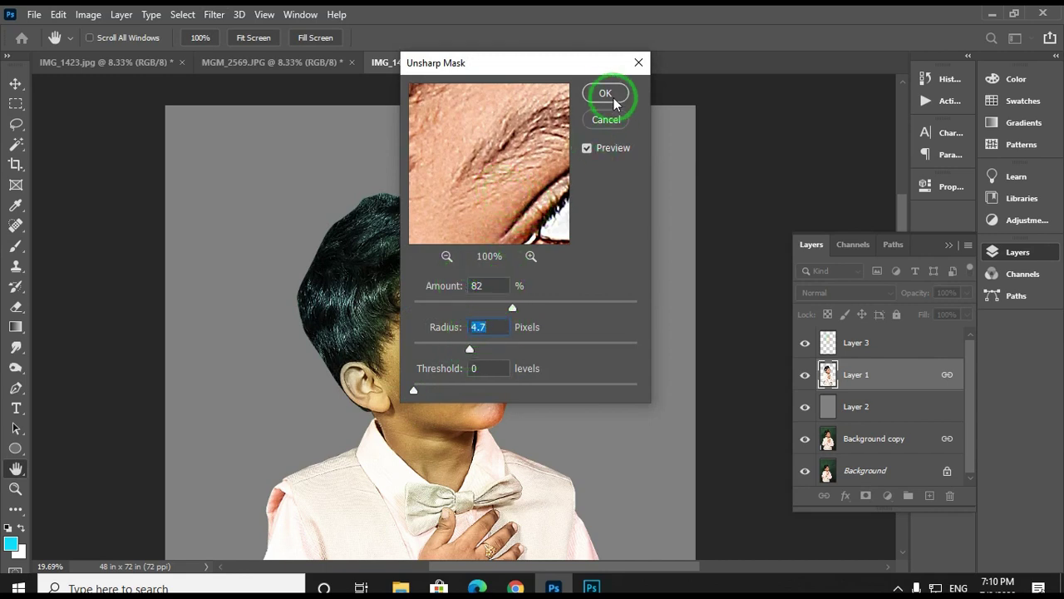
left_click(604, 94)
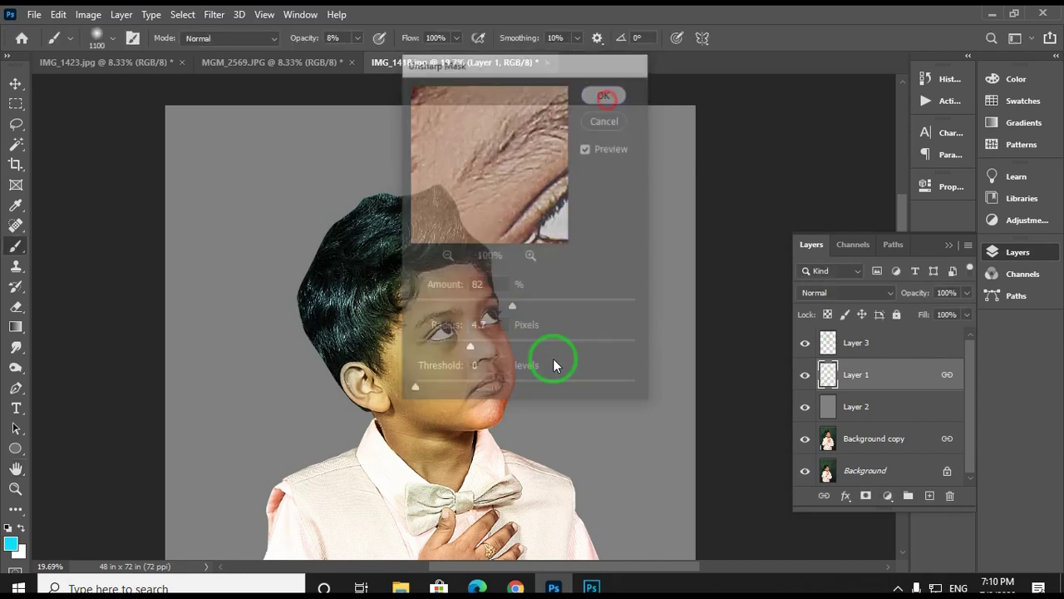
Create a new empty layer directly above Layer 3.
key("z")
left_click_drag(465, 358, 572, 334)
key("space")
key("space")
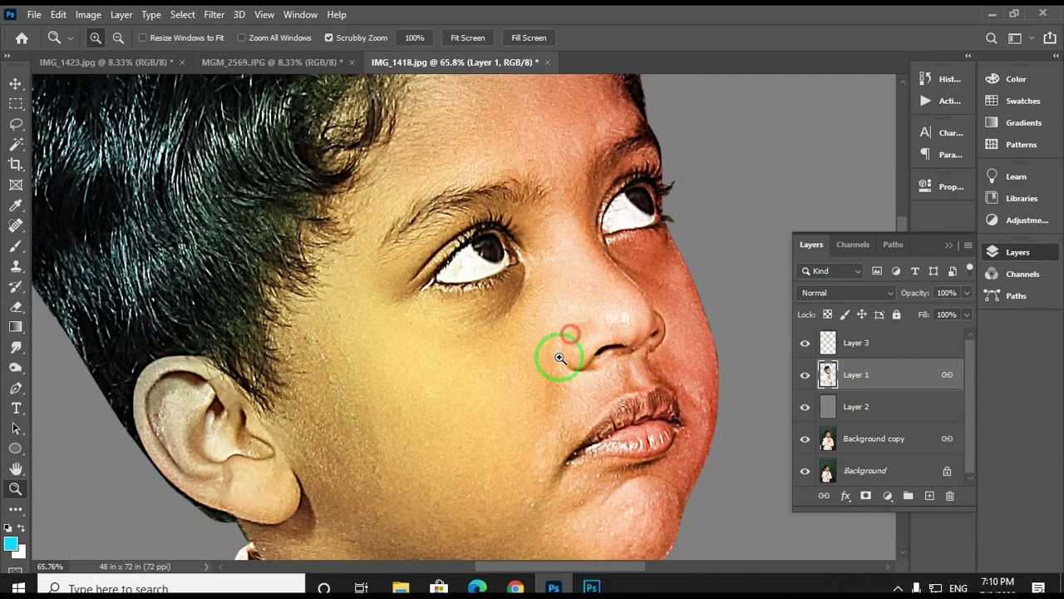
left_click(856, 345)
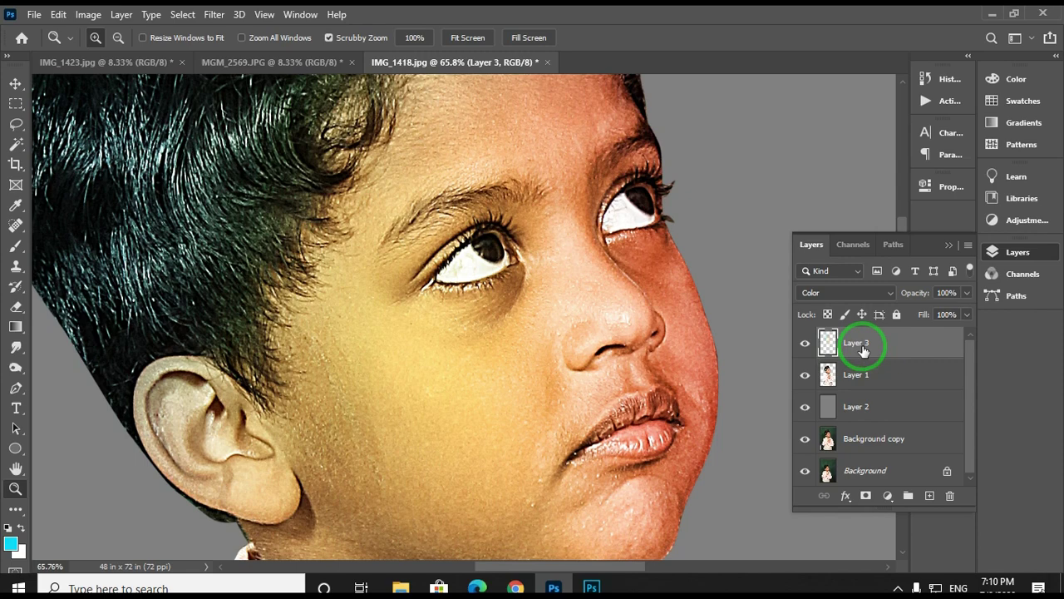
key("ctrl+shift+n")
key("Return")
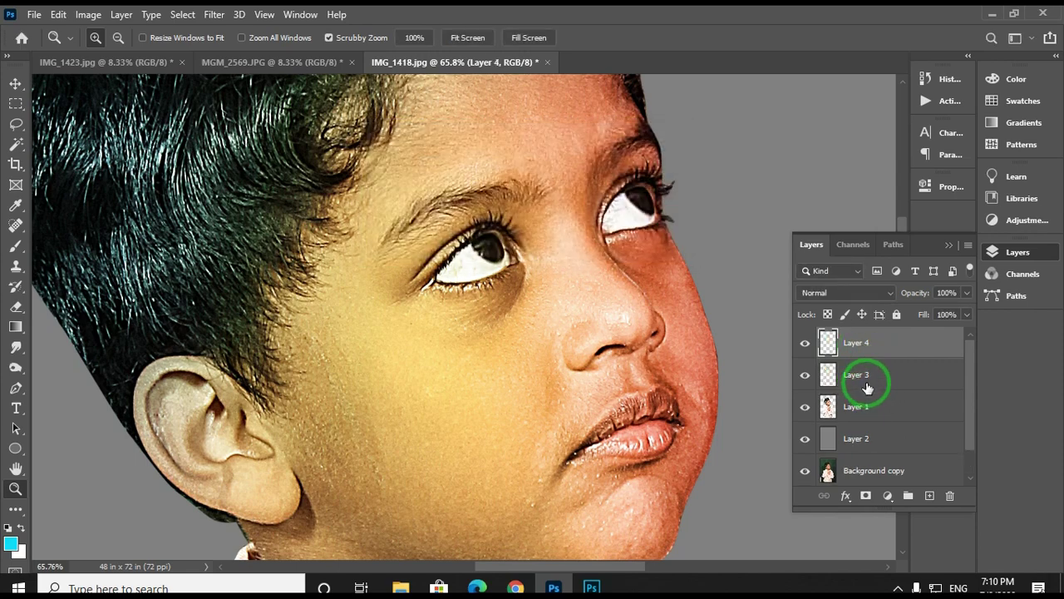
Rename Layer 3 as color and Layer 1 as subject.
left_click_drag(867, 387, 861, 381)
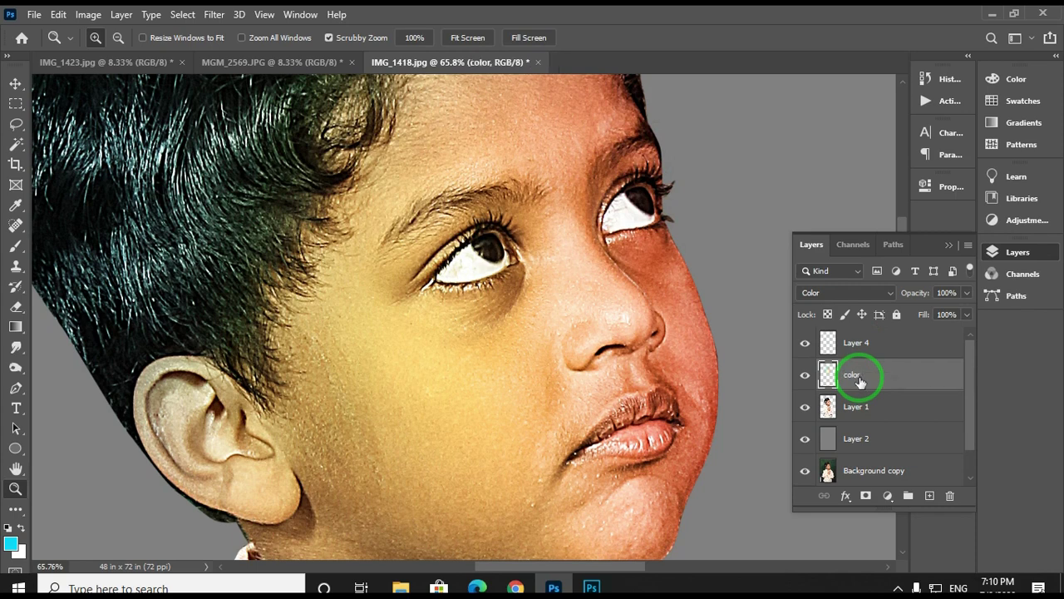
double_click(856, 406)
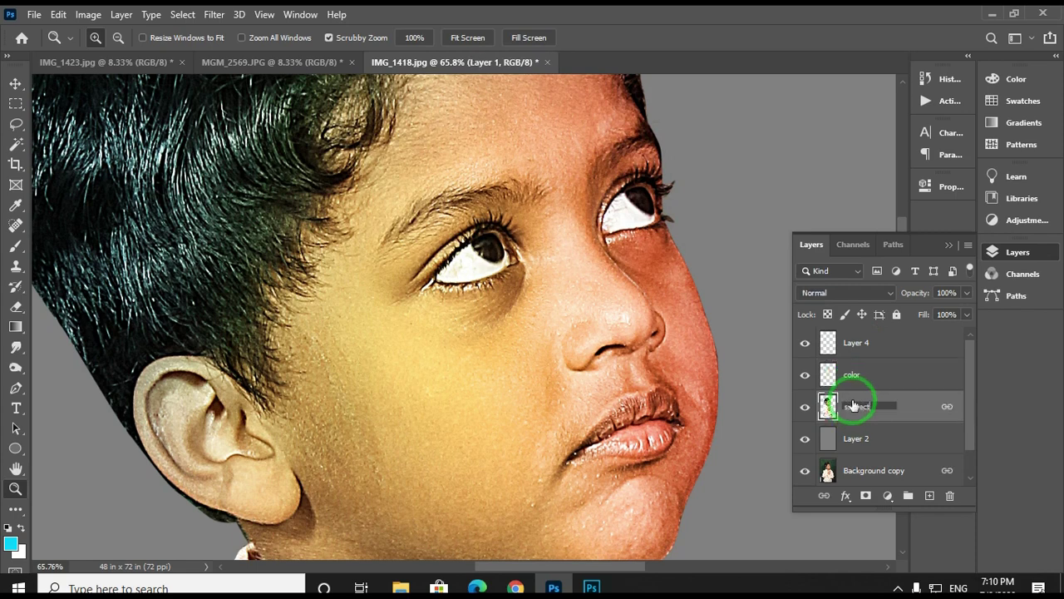
type("subject")
Rename Layer 2 as 50% gray and Layer 4 as Skin.
left_click(873, 439)
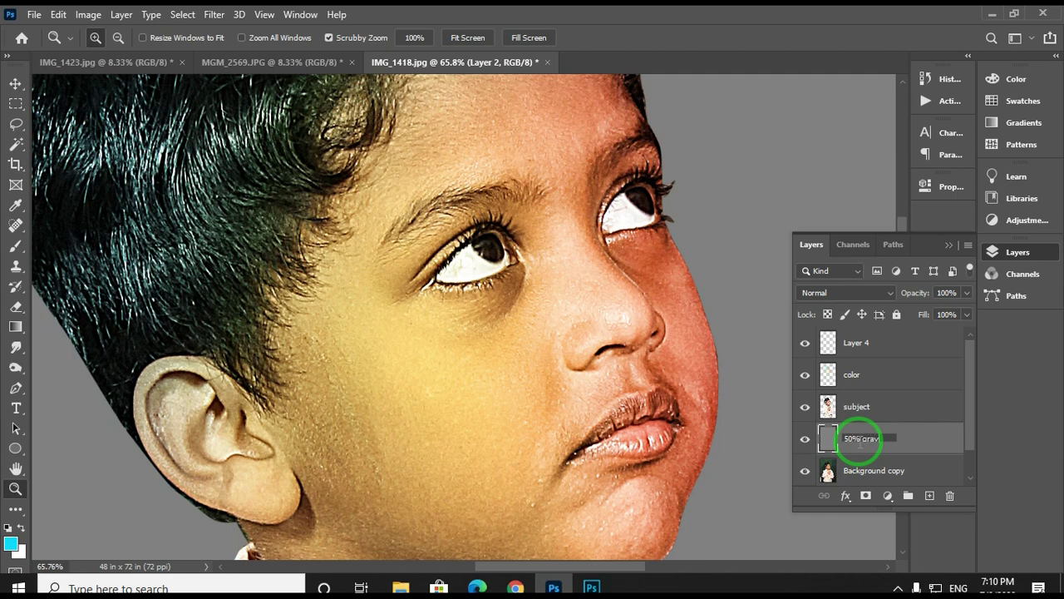
key("Return")
double_click(870, 472)
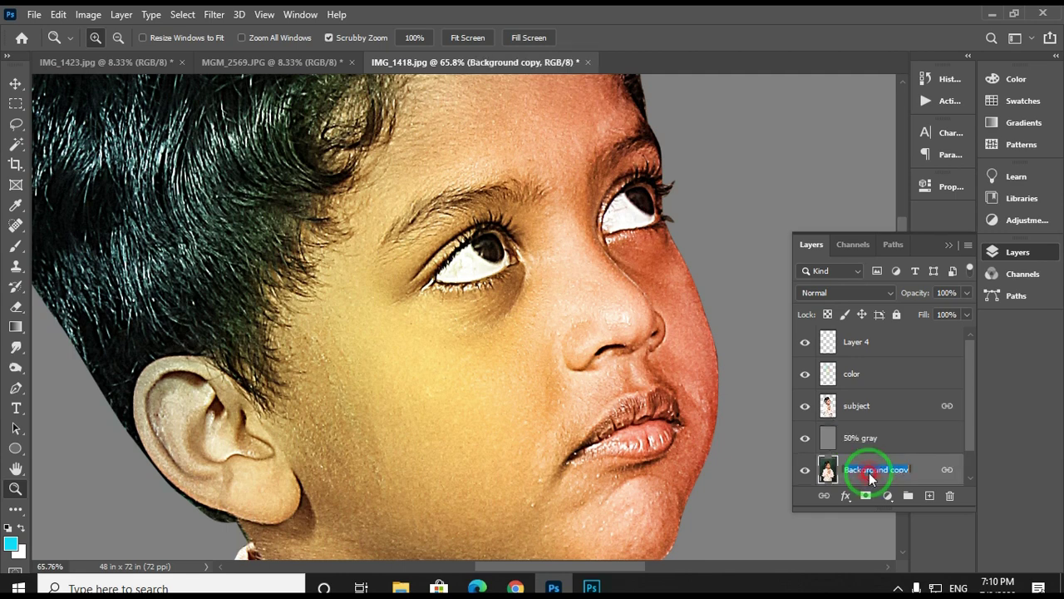
left_click(901, 438)
left_click(870, 405)
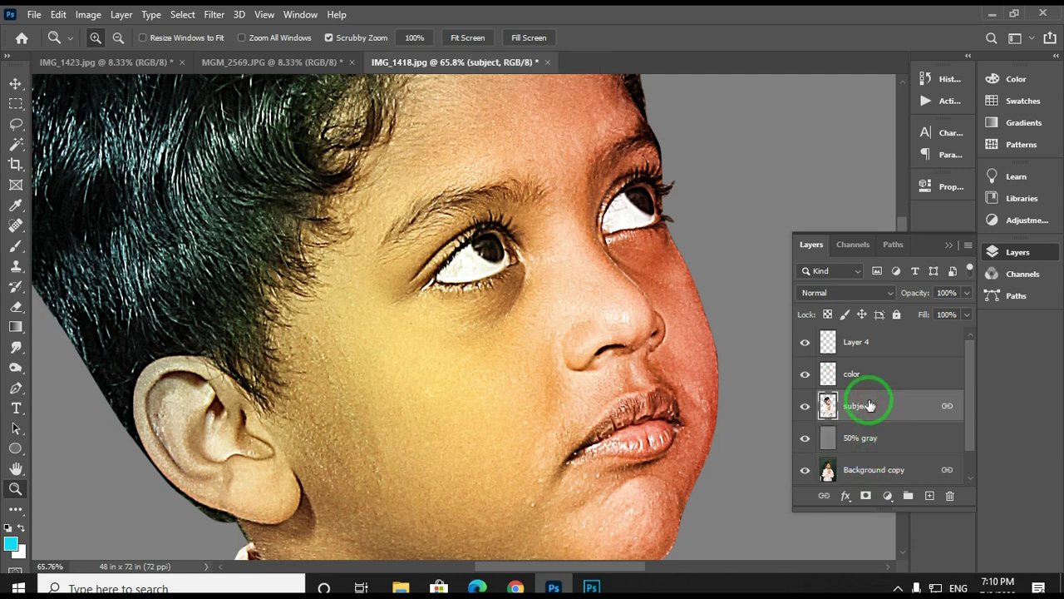
double_click(863, 342)
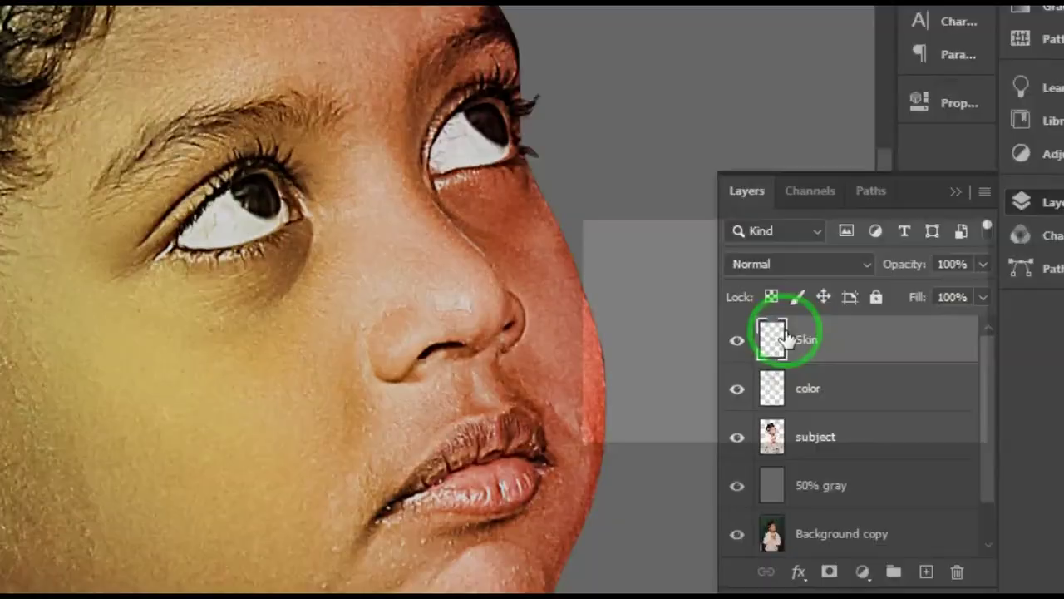
Activate the Smudge tool and set its strength to 68%.
left_click(285, 214)
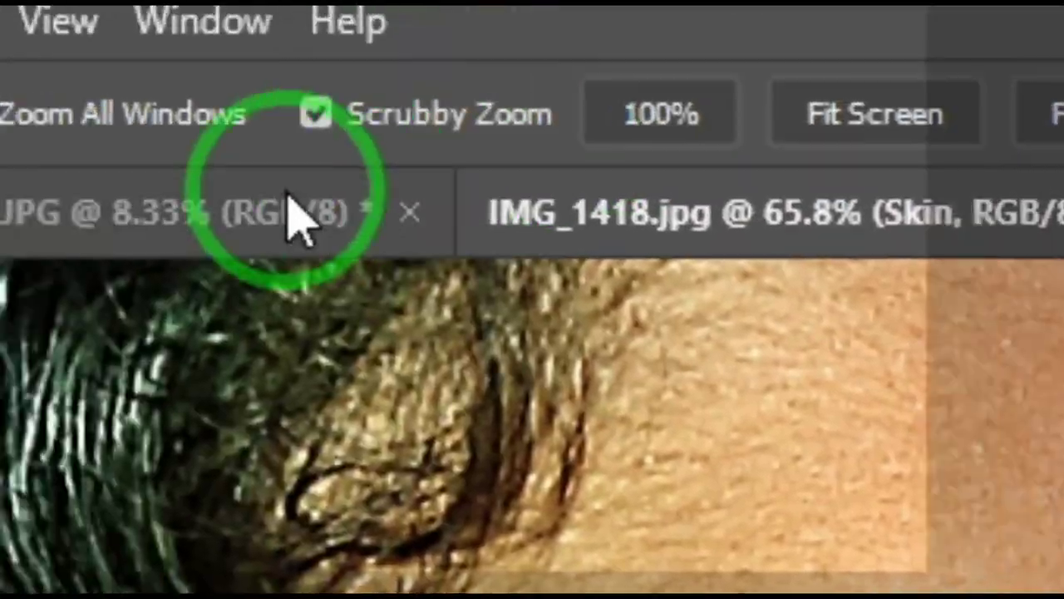
left_click(59, 305)
left_click(527, 106)
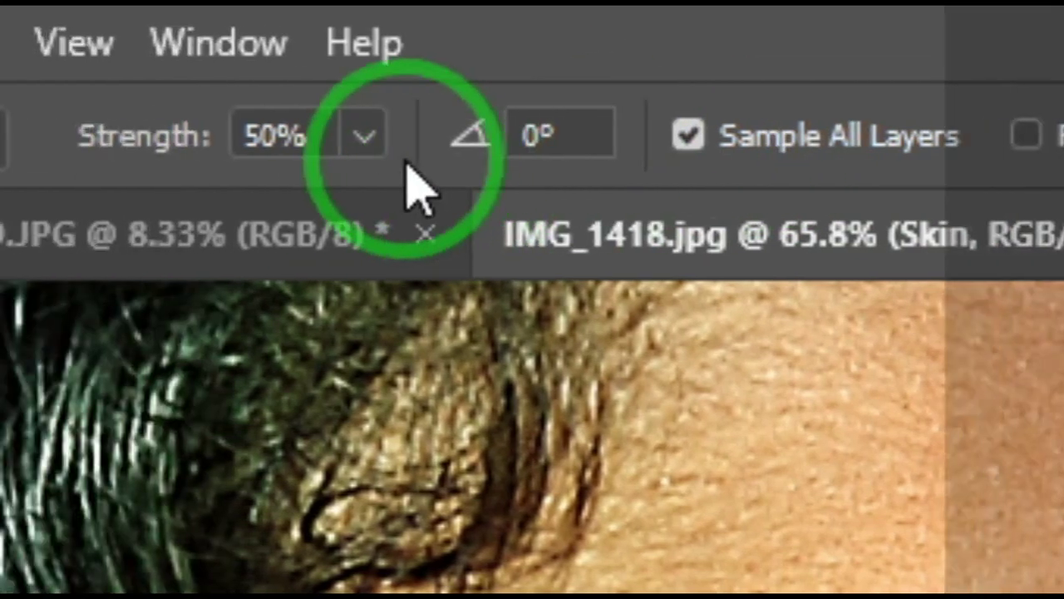
left_click(132, 136)
left_click_drag(141, 212, 159, 216)
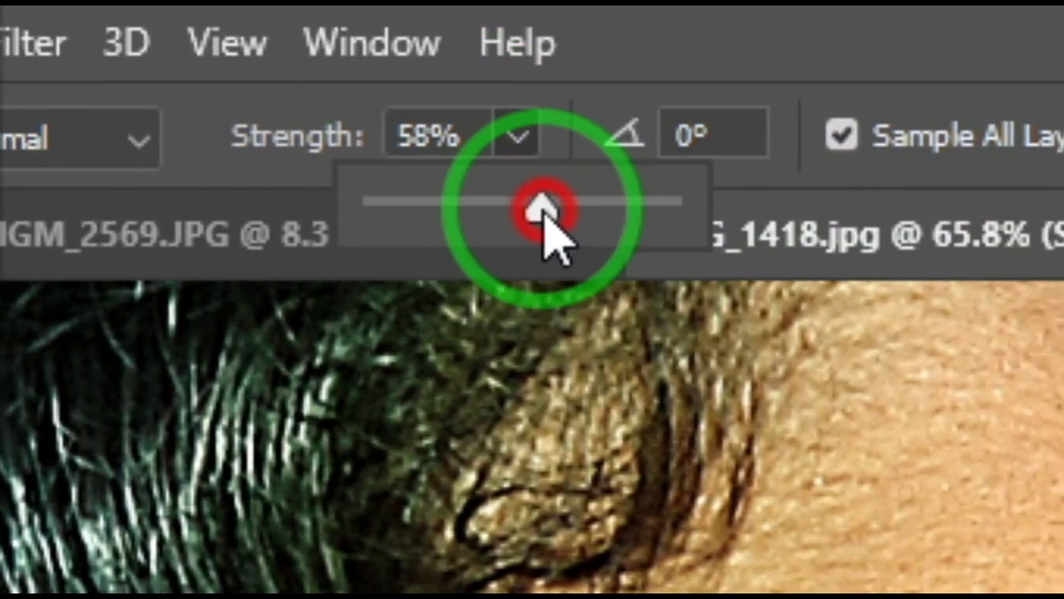
mouse_move(545, 215)
left_mouse_down()
mouse_move(582, 215)
mouse_move(532, 214)
left_mouse_up()
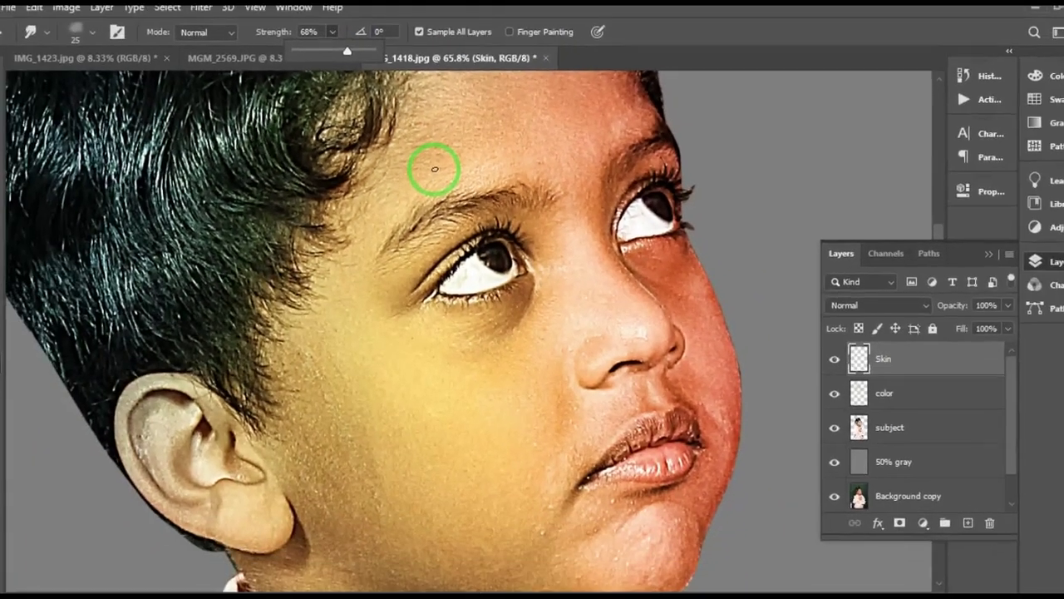
Smudge the skin above the near nostril and around the nose tip on the Skin layer, with the brush at 40 to 35 pixels.
key("z")
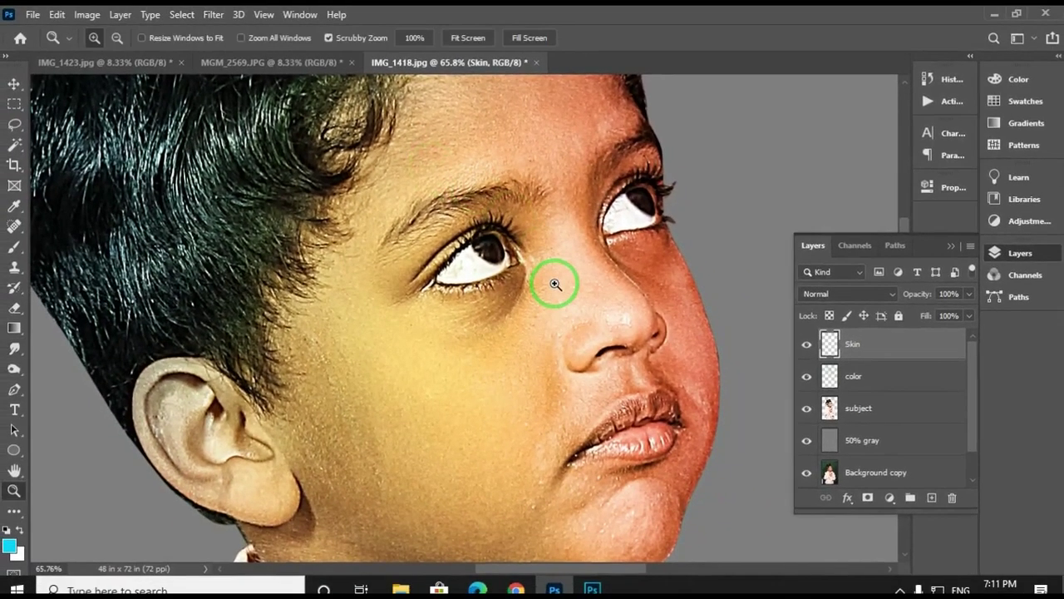
mouse_move(574, 287)
left_mouse_down()
mouse_move(601, 305)
mouse_move(571, 298)
left_mouse_up()
key("space")
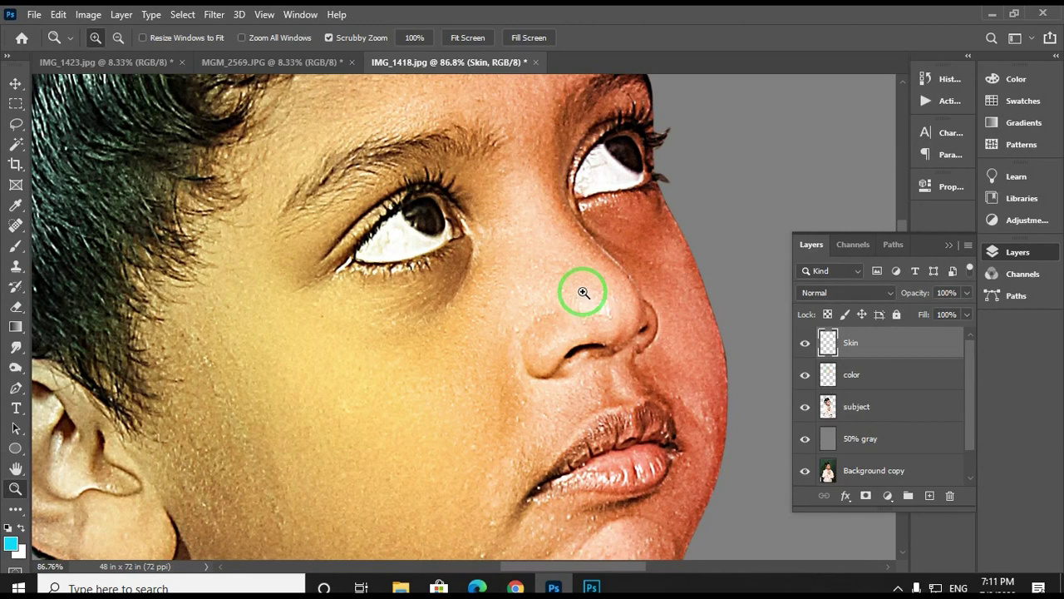
key("space")
left_click_drag(504, 271, 513, 277)
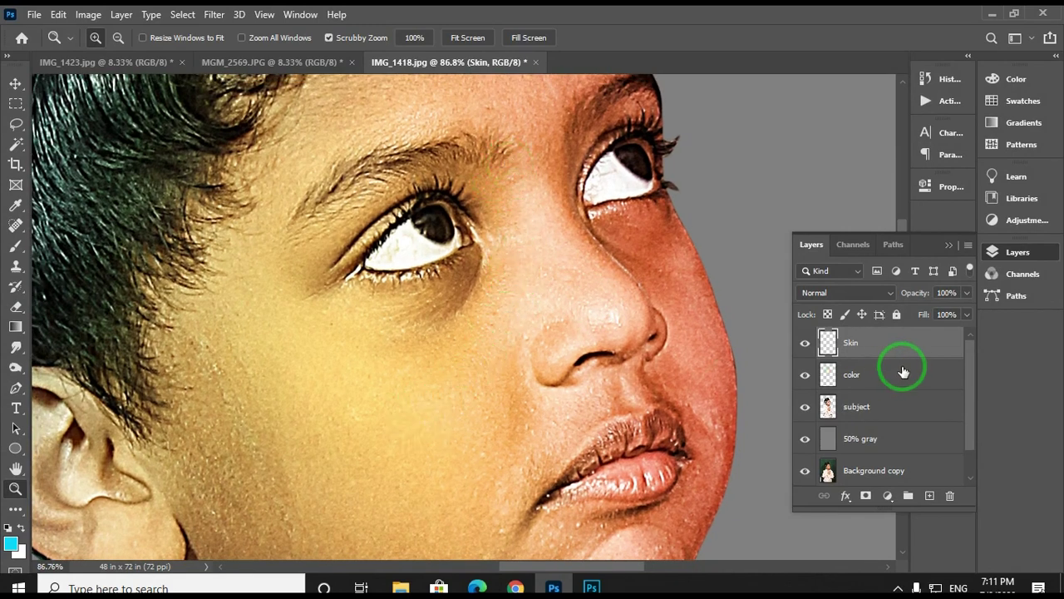
key("space")
left_click_drag(494, 256, 510, 297)
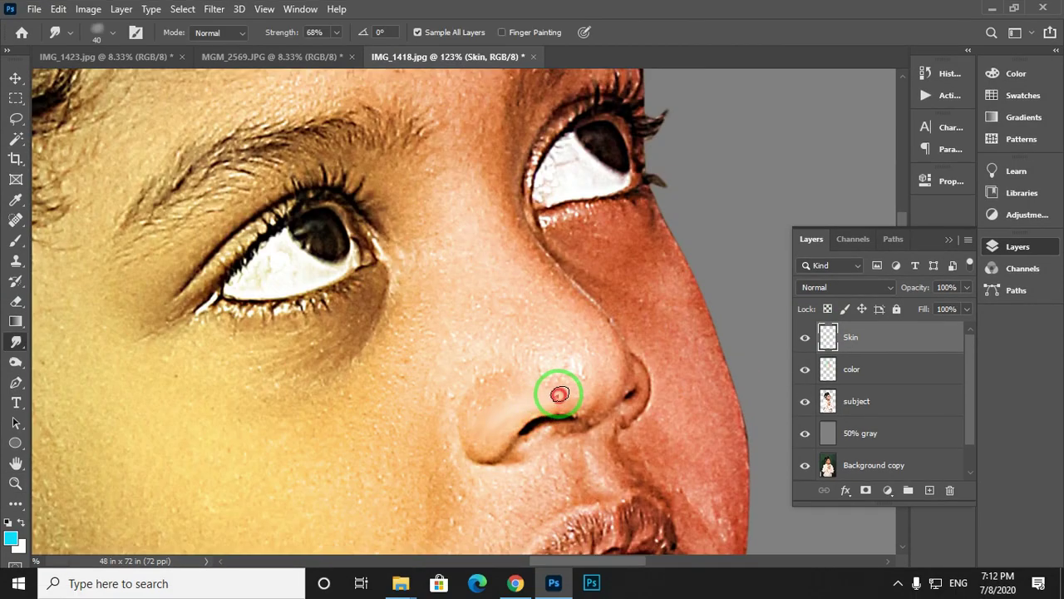
left_click_drag(559, 394, 524, 404)
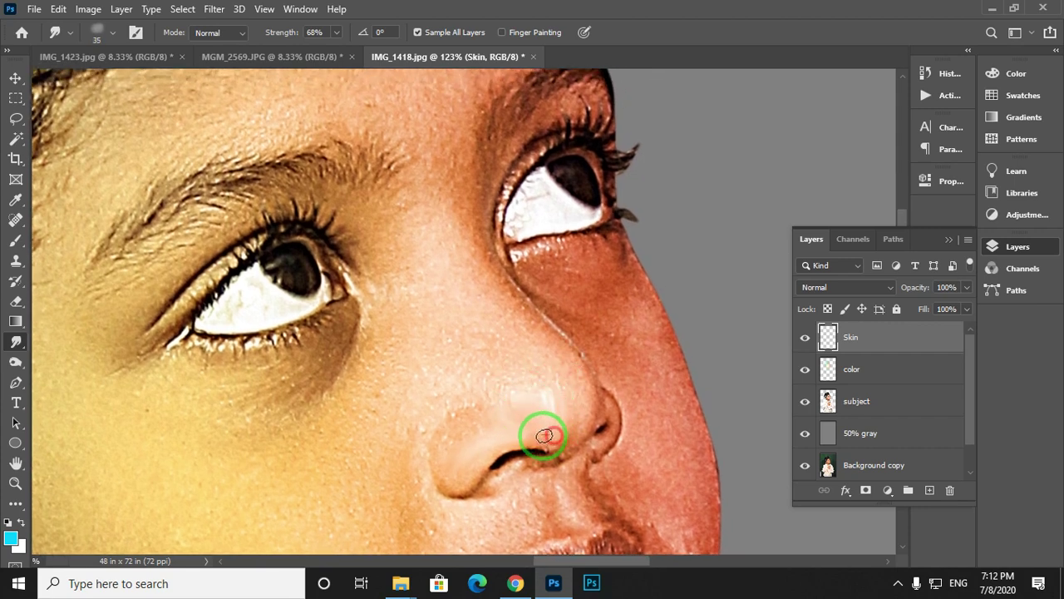
left_click_drag(560, 434, 535, 452)
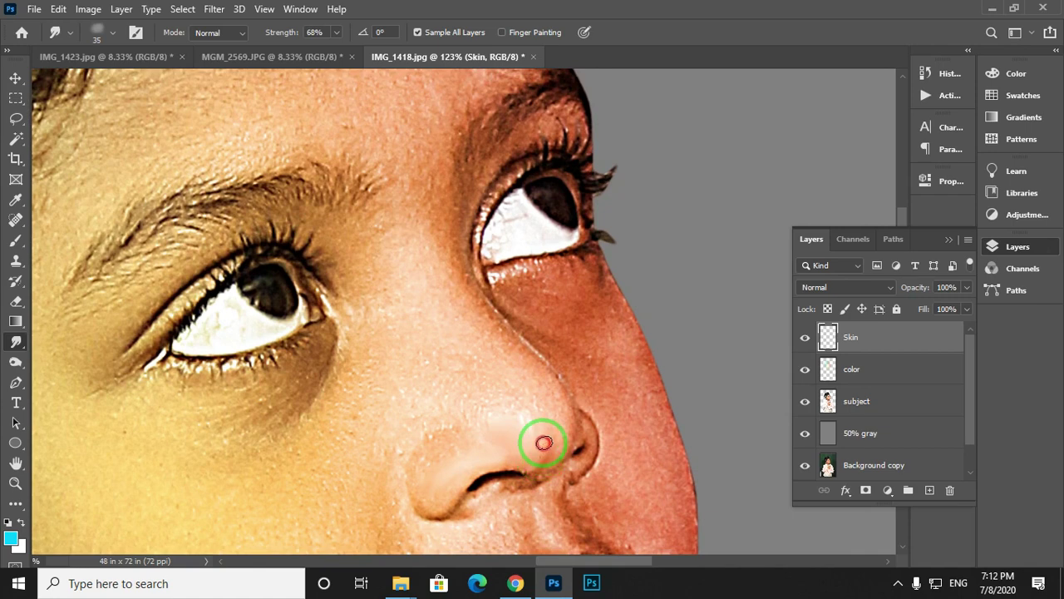
Smudge the skin texture along the bridge and side of the nose with the 35-pixel brush.
scroll(546, 447, "up", 2)
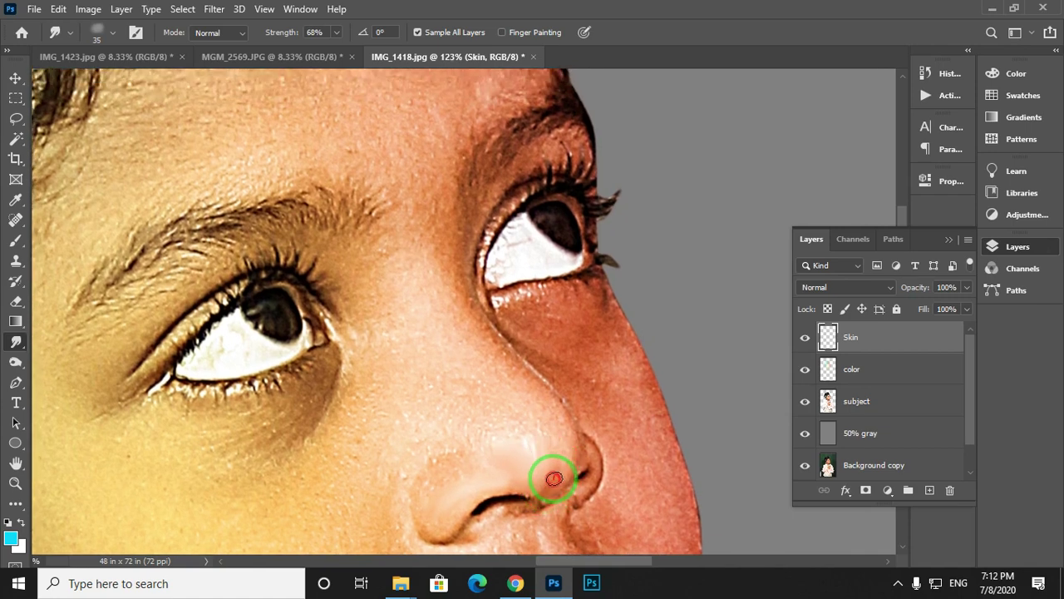
mouse_move(548, 457)
left_mouse_down()
mouse_move(546, 470)
mouse_move(484, 427)
left_mouse_up()
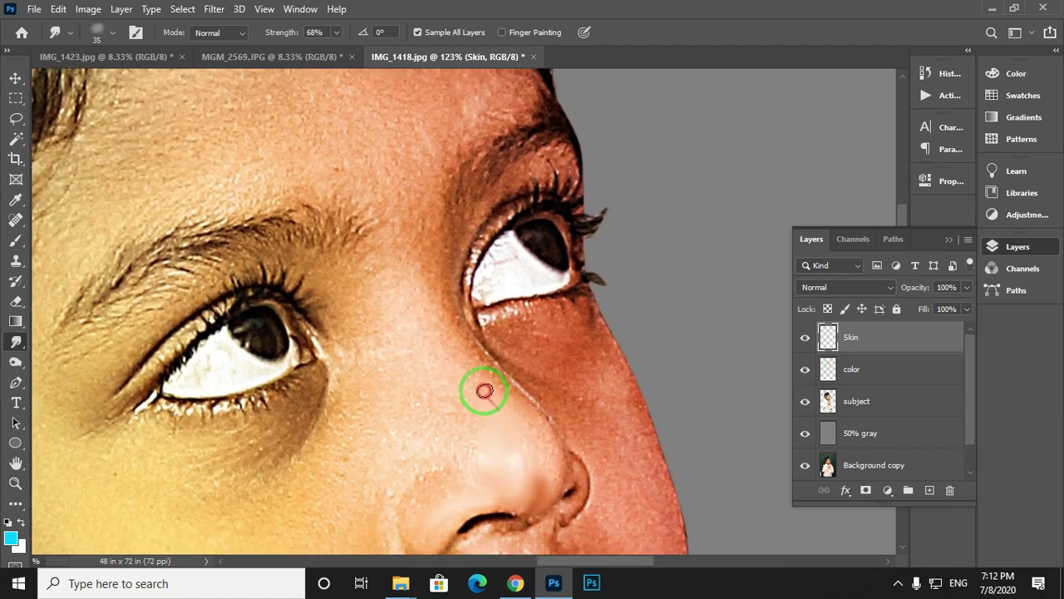
left_click_drag(457, 352, 528, 291)
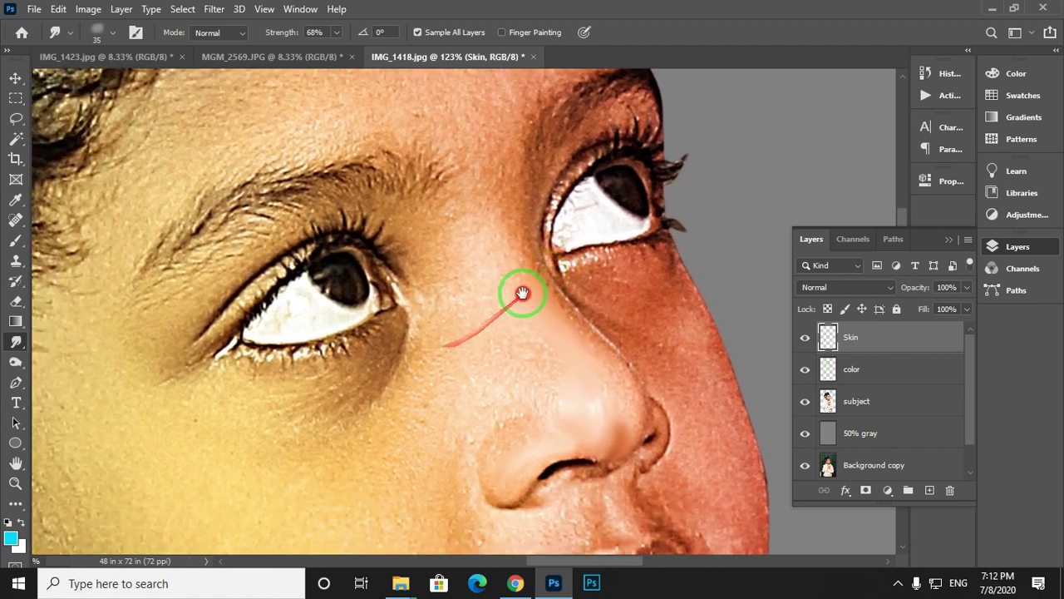
mouse_move(557, 366)
left_mouse_down()
mouse_move(593, 356)
mouse_move(592, 300)
left_mouse_up()
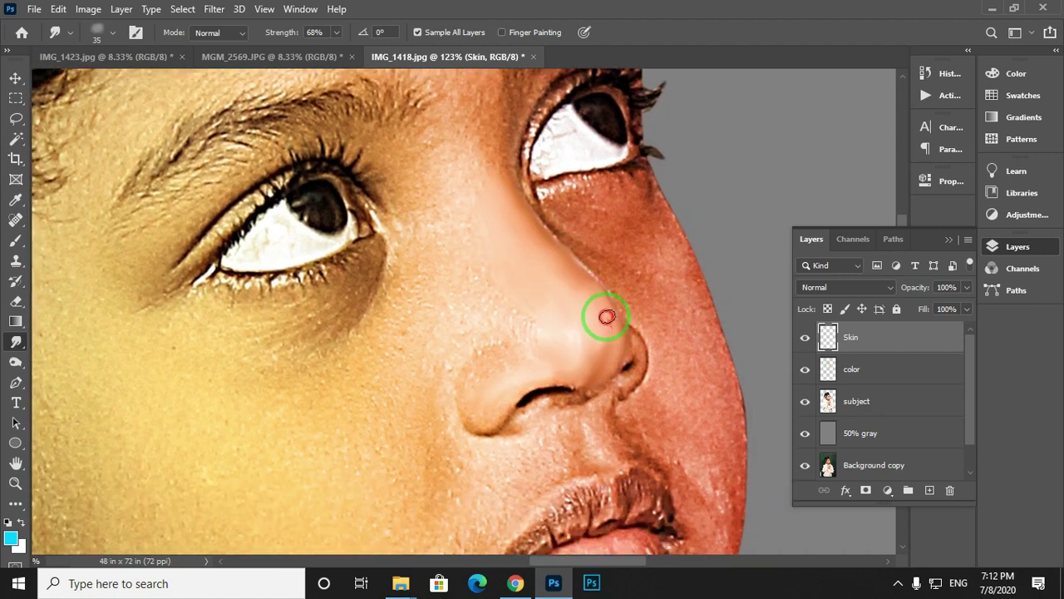
left_click_drag(479, 303, 600, 309)
left_click_drag(578, 230, 549, 280)
Enlarge the smudge brush to 60 pixels and smooth the near cheek beside the nose and below the eye.
left_click_drag(464, 353, 521, 261)
mouse_move(610, 148)
left_mouse_down()
mouse_move(532, 202)
mouse_move(544, 136)
left_mouse_up()
mouse_move(543, 222)
left_mouse_down()
mouse_move(554, 174)
mouse_move(531, 259)
mouse_move(459, 242)
mouse_move(584, 209)
mouse_move(595, 164)
mouse_move(542, 274)
mouse_move(440, 154)
mouse_move(399, 200)
left_mouse_up()
key("bracketright")
key("bracketright")
key("bracketright")
key("bracketright")
mouse_move(464, 209)
left_mouse_down()
mouse_move(425, 229)
mouse_move(450, 156)
mouse_move(507, 174)
mouse_move(479, 329)
mouse_move(422, 375)
left_mouse_up()
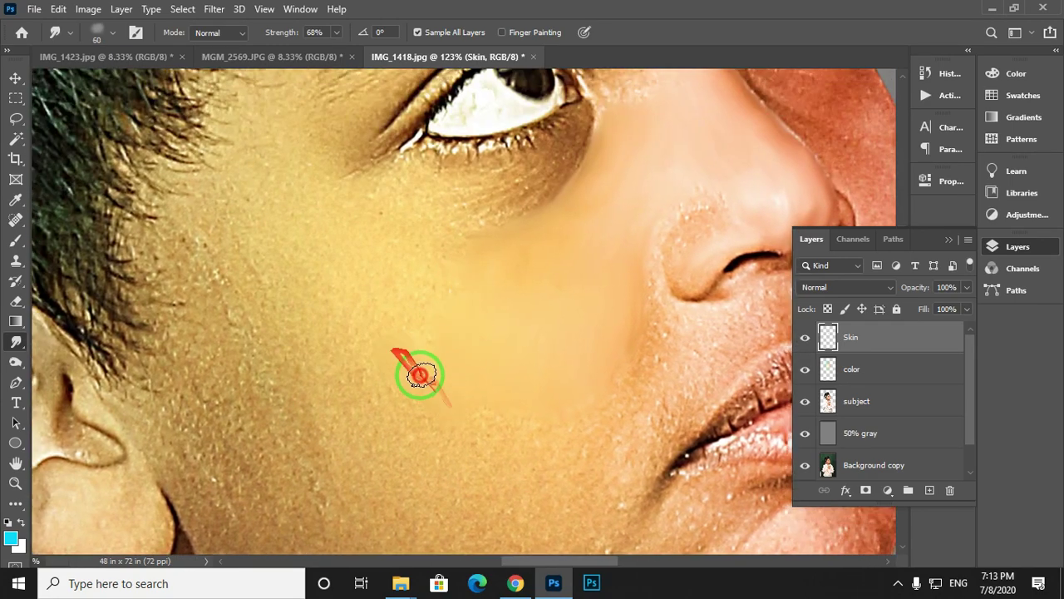
mouse_move(522, 242)
left_mouse_down()
mouse_move(448, 335)
mouse_move(516, 301)
mouse_move(360, 128)
mouse_move(299, 152)
mouse_move(289, 206)
mouse_move(266, 236)
mouse_move(336, 190)
mouse_move(363, 228)
mouse_move(491, 260)
mouse_move(463, 226)
mouse_move(396, 227)
left_mouse_up()
Smudge the skin along the sideburn and in front of the ear with the brush at 35 to 45 pixels.
key("bracketleft")
key("bracketleft")
key("bracketleft")
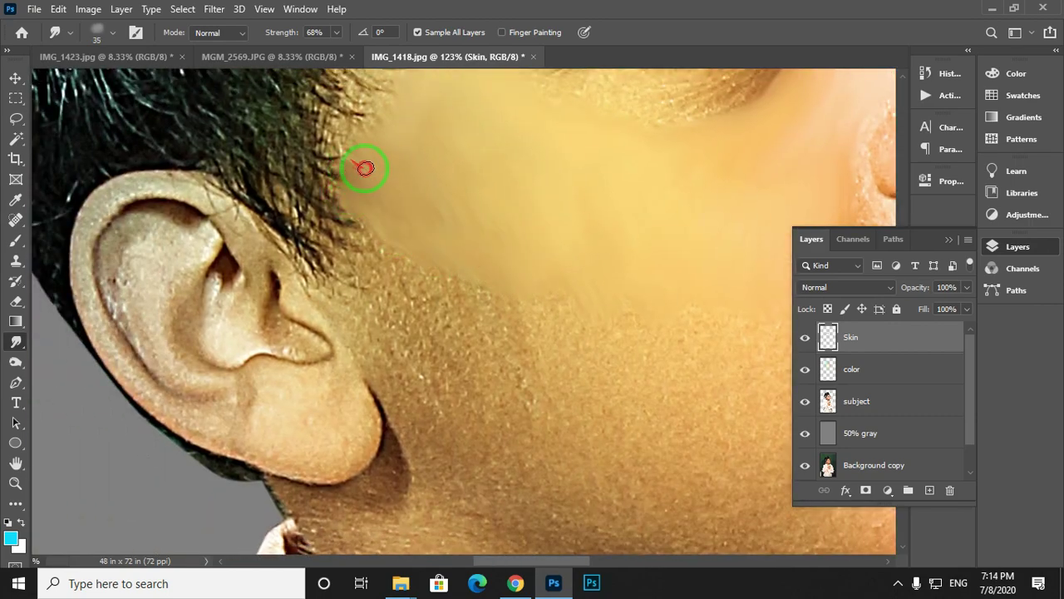
left_click_drag(366, 168, 352, 122)
mouse_move(506, 245)
left_mouse_down()
mouse_move(477, 188)
mouse_move(426, 174)
left_mouse_up()
key("bracketright")
key("bracketright")
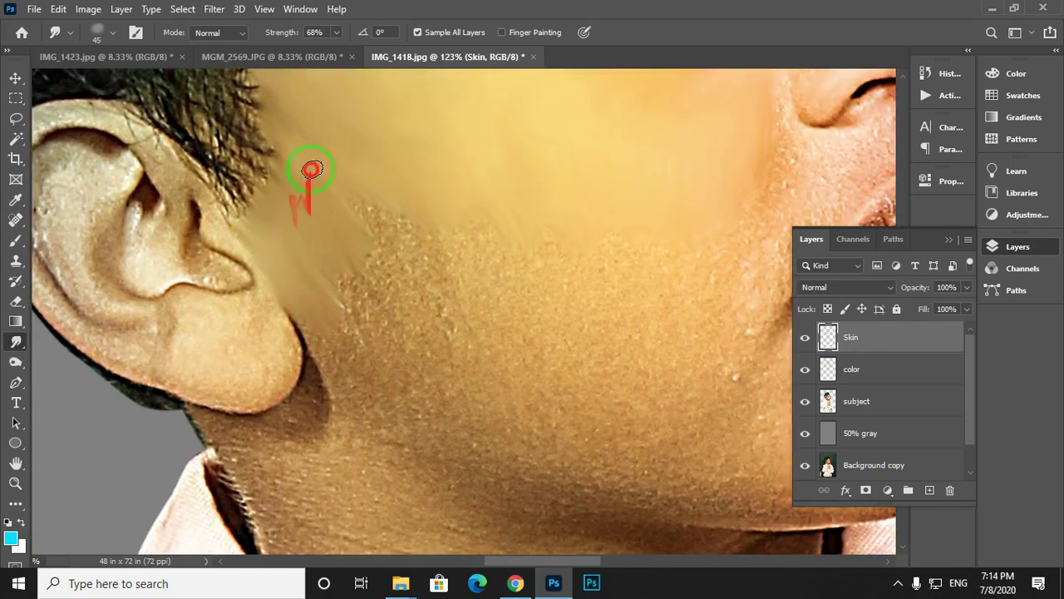
mouse_move(311, 170)
left_mouse_down()
mouse_move(303, 242)
mouse_move(375, 289)
mouse_move(319, 208)
mouse_move(352, 250)
mouse_move(387, 225)
mouse_move(500, 236)
mouse_move(596, 188)
mouse_move(563, 263)
left_mouse_up()
Enlarge the smudge brush to 70 pixels and smooth the lower cheek and jaw below the ear.
key("bracketright")
key("bracketright")
key("bracketright")
mouse_move(452, 247)
left_mouse_down()
mouse_move(409, 257)
mouse_move(166, 208)
left_mouse_up()
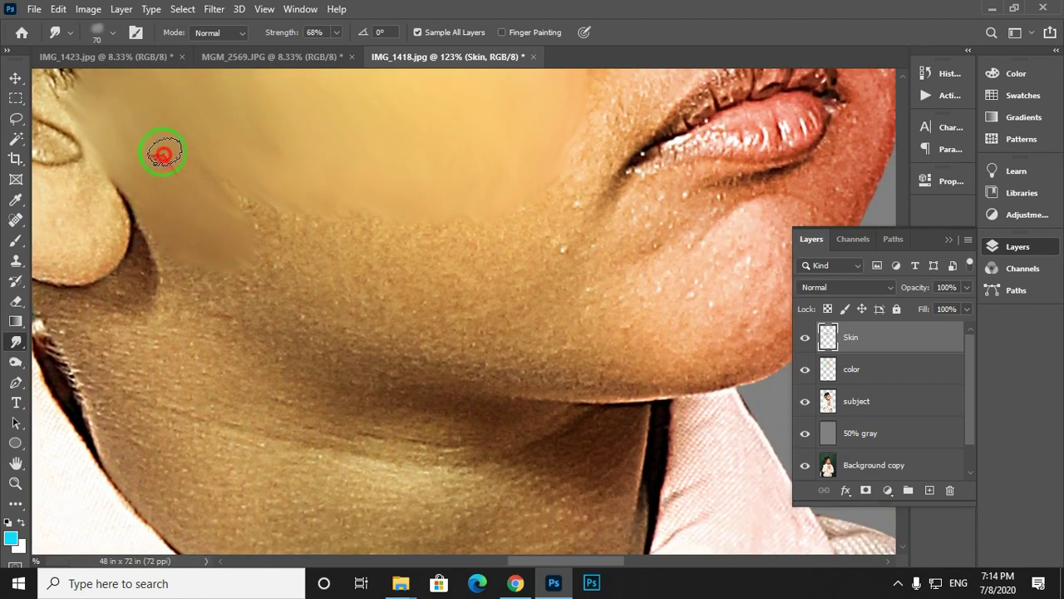
mouse_move(164, 154)
left_mouse_down()
mouse_move(191, 284)
mouse_move(270, 304)
mouse_move(196, 238)
mouse_move(203, 215)
mouse_move(244, 284)
mouse_move(205, 214)
mouse_move(247, 225)
left_mouse_up()
mouse_move(325, 149)
left_mouse_down()
mouse_move(293, 212)
mouse_move(246, 231)
mouse_move(222, 269)
mouse_move(198, 273)
mouse_move(329, 232)
left_mouse_up()
Smudge the near nostril wing and the skin between it and the upper lip with the 45-pixel brush.
scroll(329, 232, "up", 5)
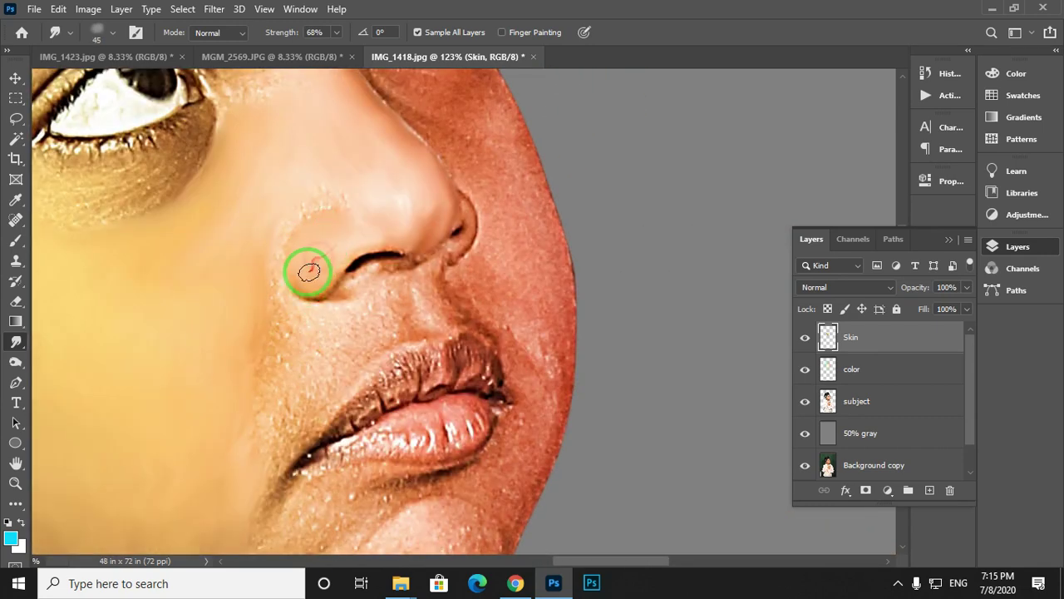
left_click_drag(309, 272, 295, 211)
left_click_drag(231, 208, 200, 301)
left_click_drag(247, 237, 265, 250)
Smudge the groove above the upper lip and the far cheek beside the nose.
scroll(266, 250, "up", 3)
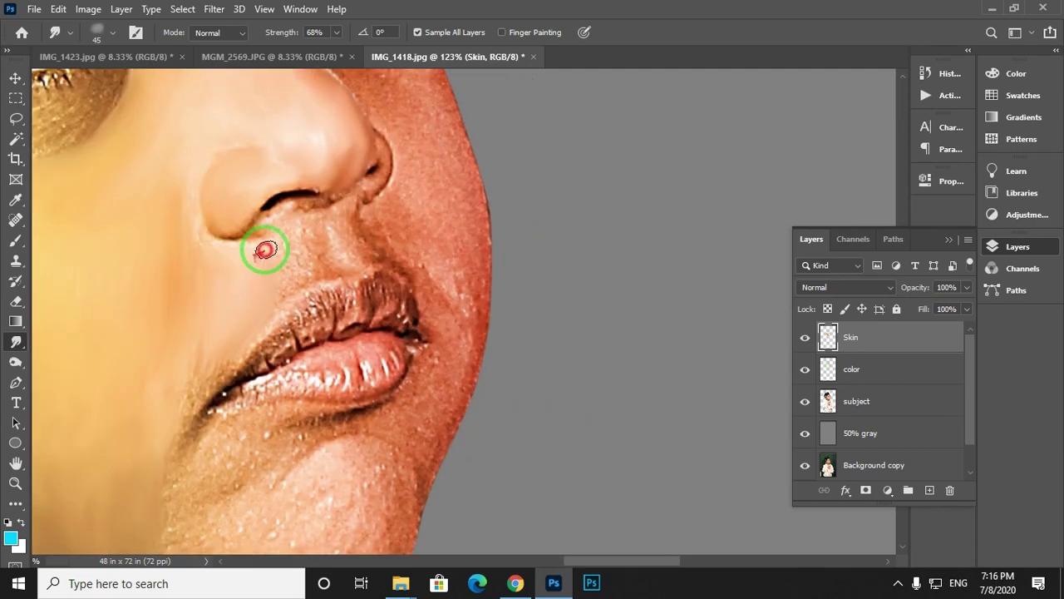
mouse_move(397, 195)
left_mouse_down()
mouse_move(269, 214)
mouse_move(281, 188)
left_mouse_up()
left_click_drag(248, 128, 242, 283)
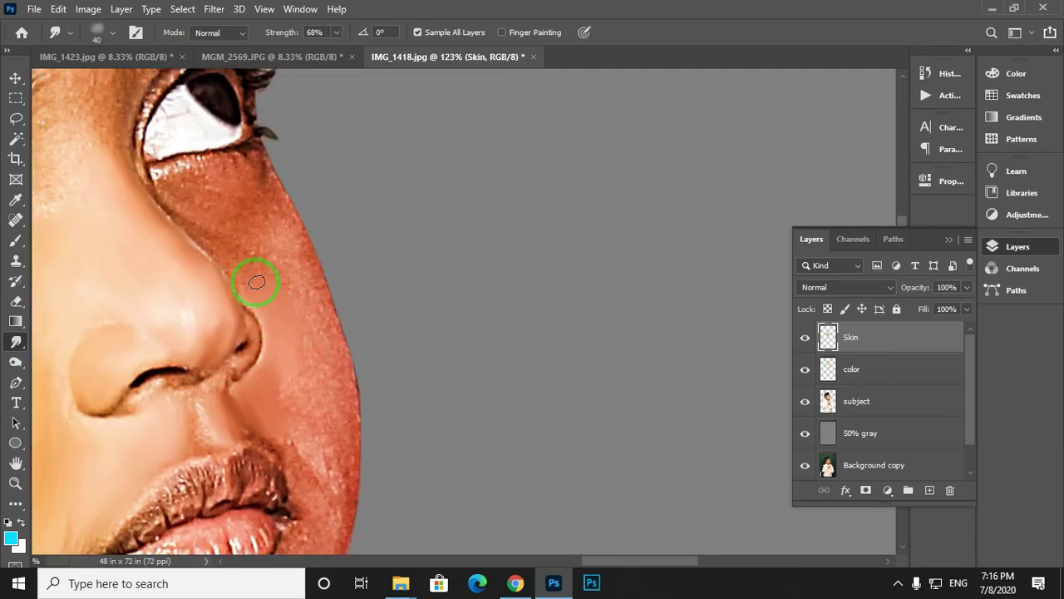
Load the outline of the subject layer as a selection and make the Skin layer active again.
key("ctrl+0")
left_click(835, 401)
left_click(835, 402, "ctrl")
left_click_drag(427, 323, 746, 350)
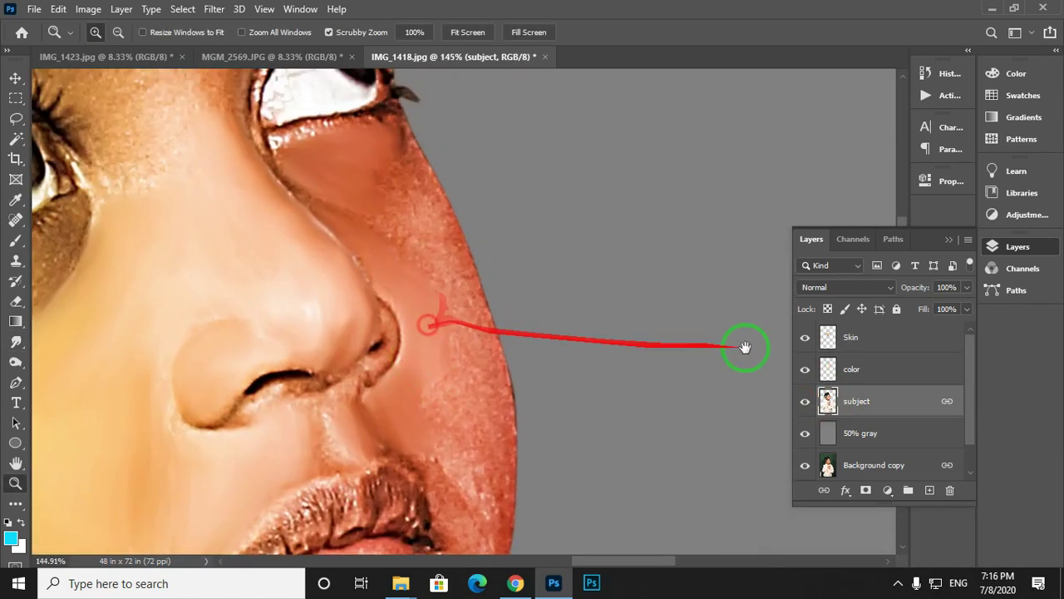
left_click(851, 337)
Smudge the chin and lower jaw inside the selection on the Skin layer, with the brush at 60 pixels.
mouse_move(405, 172)
left_mouse_down()
mouse_move(381, 158)
mouse_move(405, 189)
mouse_move(367, 180)
mouse_move(385, 156)
mouse_move(297, 191)
mouse_move(294, 220)
mouse_move(309, 190)
mouse_move(303, 249)
mouse_move(322, 215)
mouse_move(298, 251)
mouse_move(250, 188)
left_mouse_up()
scroll(385, 155, "down", 5)
mouse_move(250, 188)
left_mouse_down()
mouse_move(272, 297)
mouse_move(249, 265)
mouse_move(289, 278)
mouse_move(289, 168)
mouse_move(316, 297)
left_mouse_up()
left_click_drag(183, 454, 296, 299)
mouse_move(274, 333)
left_mouse_down()
mouse_move(225, 332)
mouse_move(385, 230)
mouse_move(430, 247)
mouse_move(372, 249)
left_mouse_up()
scroll(372, 248, "down", 2)
mouse_move(275, 309)
left_mouse_down()
mouse_move(369, 297)
mouse_move(395, 324)
mouse_move(423, 330)
mouse_move(510, 315)
mouse_move(572, 281)
mouse_move(373, 313)
mouse_move(434, 242)
mouse_move(506, 237)
mouse_move(582, 171)
left_mouse_up()
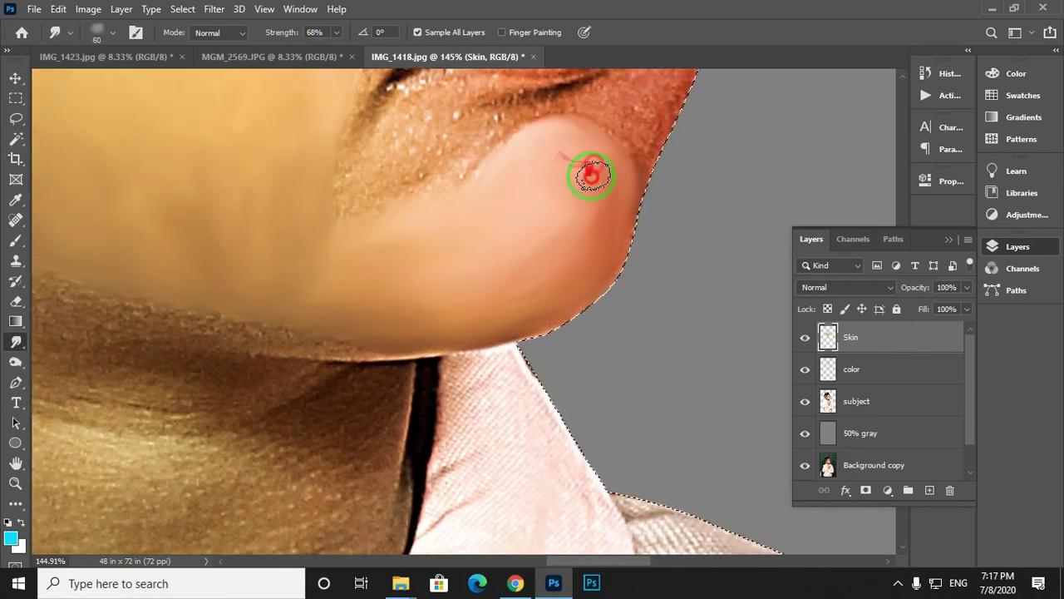
Smudge the far cheek and the skin beside the far corner of the mouth within the selection.
scroll(492, 257, "up", 3)
mouse_move(491, 257)
left_mouse_down()
mouse_move(492, 291)
mouse_move(508, 287)
mouse_move(488, 244)
mouse_move(518, 224)
mouse_move(532, 279)
mouse_move(546, 204)
left_mouse_up()
scroll(578, 287, "up", 3)
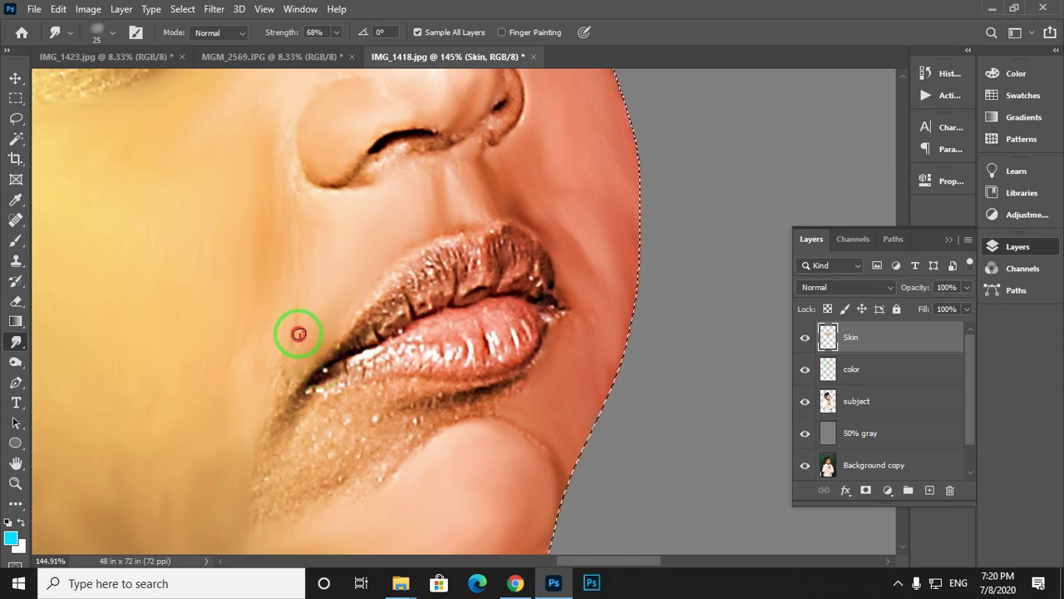
Smudge the skin around the near corner of the mouth with the 25-pixel brush.
mouse_move(299, 334)
left_mouse_down()
mouse_move(296, 360)
mouse_move(261, 355)
left_mouse_up()
left_click_drag(271, 499, 254, 404)
left_click_drag(254, 411, 244, 432)
left_click_drag(268, 297, 185, 323)
mouse_move(202, 411)
left_mouse_down()
mouse_move(334, 382)
mouse_move(442, 406)
left_mouse_up()
left_click_drag(394, 325, 518, 326)
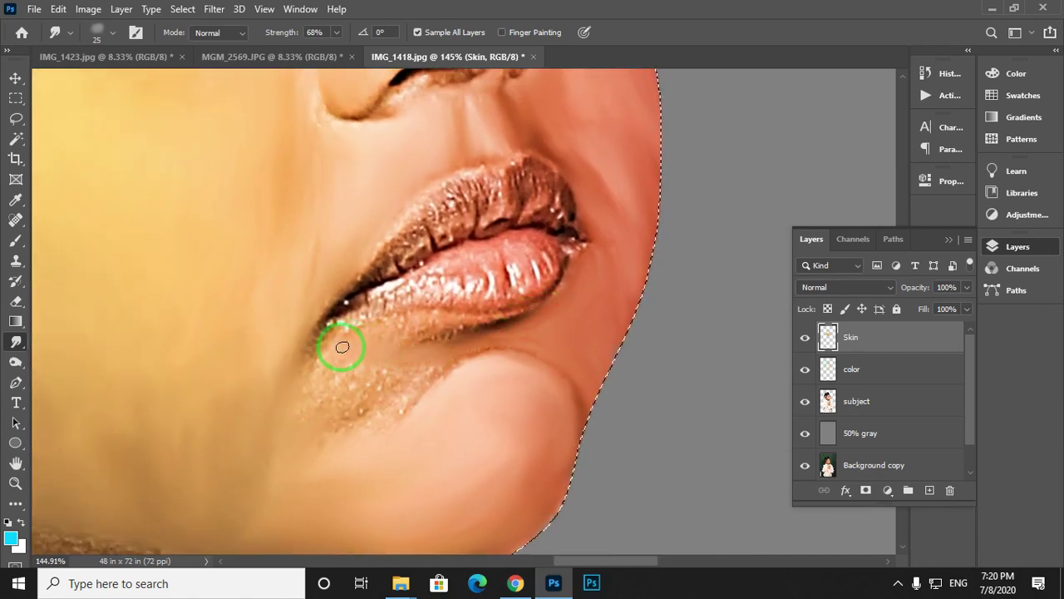
Smudge the remaining rough skin between the lower lip and the chin, with the brush at 35 pixels.
left_click_drag(332, 396, 285, 366)
left_click_drag(284, 366, 264, 377)
mouse_move(374, 333)
left_mouse_down()
mouse_move(323, 346)
mouse_move(257, 394)
left_mouse_up()
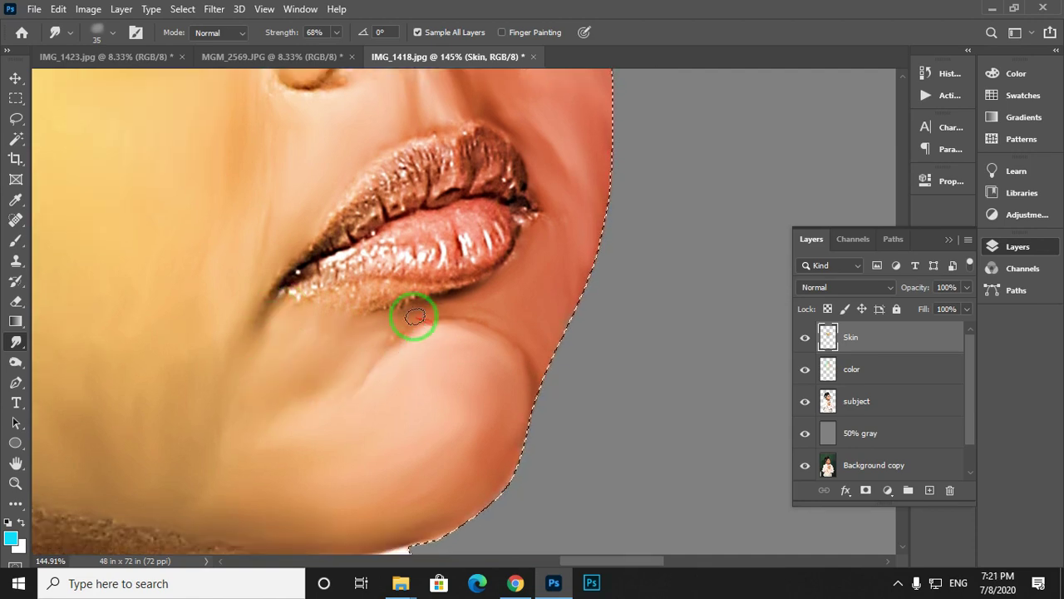
Smudge the rough strip of skin directly beneath the lower lip and blend it into the chin with the 35-pixel brush.
mouse_move(406, 304)
left_mouse_down()
mouse_move(377, 364)
mouse_move(305, 352)
mouse_move(306, 372)
left_mouse_up()
mouse_move(283, 140)
left_mouse_down()
mouse_move(425, 414)
mouse_move(395, 402)
mouse_move(485, 388)
mouse_move(544, 363)
mouse_move(443, 395)
left_mouse_up()
left_click_drag(444, 395, 454, 407)
mouse_move(474, 341)
left_mouse_down()
mouse_move(503, 398)
mouse_move(442, 358)
left_mouse_up()
left_click_drag(395, 278, 478, 380)
left_click_drag(478, 380, 463, 380)
left_click_drag(380, 364, 439, 386)
mouse_move(439, 385)
left_mouse_down()
mouse_move(331, 325)
mouse_move(364, 347)
left_mouse_up()
Enlarge the Smudge brush by four increments and smooth the remaining rough facial skin with broader strokes.
key("]")
key("]")
key("]")
key("]")
mouse_move(384, 304)
left_mouse_down()
mouse_move(344, 344)
mouse_move(388, 356)
left_mouse_up()
mouse_move(364, 302)
left_mouse_down()
mouse_move(357, 352)
mouse_move(398, 379)
left_mouse_up()
left_click_drag(365, 337, 329, 389)
mouse_move(329, 389)
left_mouse_down()
mouse_move(351, 358)
mouse_move(343, 398)
left_mouse_up()
mouse_move(292, 393)
left_mouse_down()
mouse_move(361, 349)
mouse_move(499, 295)
mouse_move(468, 260)
left_mouse_up()
left_click_drag(371, 322, 393, 381)
mouse_move(392, 381)
left_mouse_down()
mouse_move(452, 320)
mouse_move(479, 371)
left_mouse_up()
Smudge the upper forehead along the hairline and the skin towards the nose bridge, with the brush at 45 pixels.
mouse_move(489, 316)
left_mouse_down()
mouse_move(432, 354)
mouse_move(418, 348)
mouse_move(441, 270)
mouse_move(498, 302)
left_mouse_up()
mouse_move(458, 320)
left_mouse_down()
mouse_move(410, 307)
mouse_move(476, 274)
left_mouse_up()
left_click_drag(425, 293, 440, 283)
left_click_drag(453, 216, 415, 218)
mouse_move(411, 283)
left_mouse_down()
mouse_move(487, 282)
mouse_move(591, 258)
left_mouse_up()
mouse_move(548, 208)
left_mouse_down()
mouse_move(413, 231)
mouse_move(499, 230)
left_mouse_up()
left_click_drag(499, 301, 533, 224)
mouse_move(558, 244)
left_mouse_down()
mouse_move(625, 352)
mouse_move(584, 382)
left_mouse_up()
left_click_drag(432, 179, 512, 164)
mouse_move(497, 150)
left_mouse_down()
mouse_move(442, 159)
mouse_move(394, 234)
mouse_move(553, 157)
mouse_move(658, 240)
mouse_move(642, 257)
left_mouse_up()
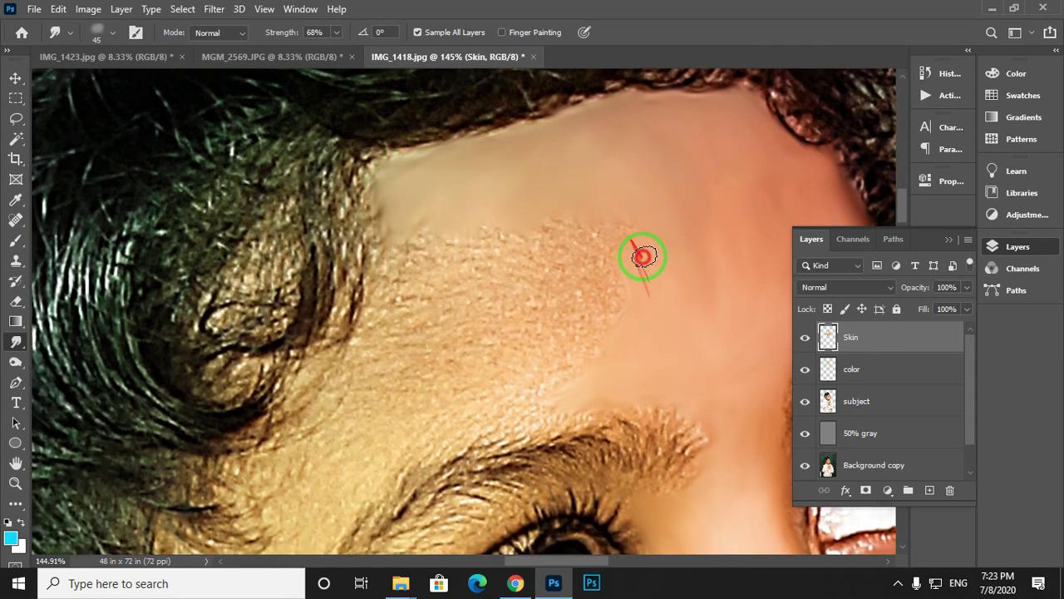
Hide the interface panels and smudge the rest of the forehead and the temple beside the hairline.
key("Tab")
mouse_move(681, 317)
left_mouse_down()
mouse_move(711, 272)
mouse_move(518, 174)
mouse_move(514, 213)
mouse_move(441, 297)
mouse_move(683, 205)
mouse_move(582, 274)
mouse_move(451, 263)
mouse_move(368, 380)
mouse_move(455, 220)
mouse_move(442, 275)
mouse_move(629, 114)
mouse_move(278, 314)
mouse_move(437, 234)
left_mouse_up()
scroll(515, 199, "down", 2)
scroll(683, 205, "down", 2)
scroll(452, 264, "down", 3)
scroll(442, 275, "up", 1)
scroll(391, 240, "up", 1)
scroll(277, 313, "down", 3)
scroll(278, 313, "up", 1)
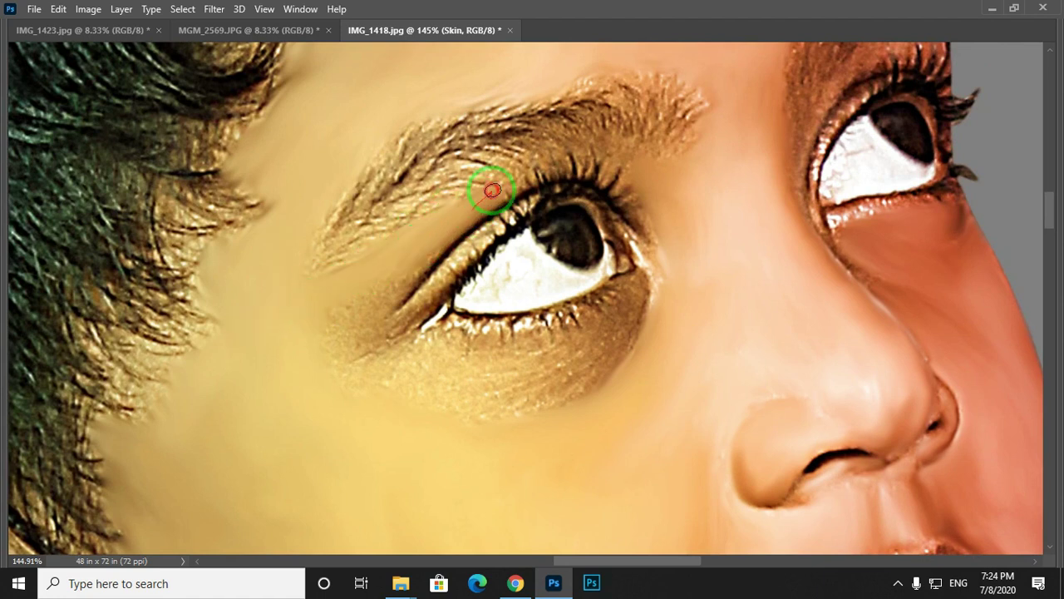
Smudge the skin around the near eye, covering the upper lid, the inner corner and the area beneath the lower lashes.
left_click_drag(492, 190, 569, 168)
mouse_move(632, 159)
left_mouse_down()
mouse_move(380, 247)
mouse_move(326, 327)
mouse_move(388, 321)
mouse_move(501, 219)
mouse_move(359, 359)
mouse_move(622, 287)
left_mouse_up()
mouse_move(570, 340)
left_mouse_down()
mouse_move(620, 308)
mouse_move(598, 357)
mouse_move(485, 380)
mouse_move(516, 405)
mouse_move(555, 380)
left_mouse_up()
left_click_drag(650, 255, 579, 382)
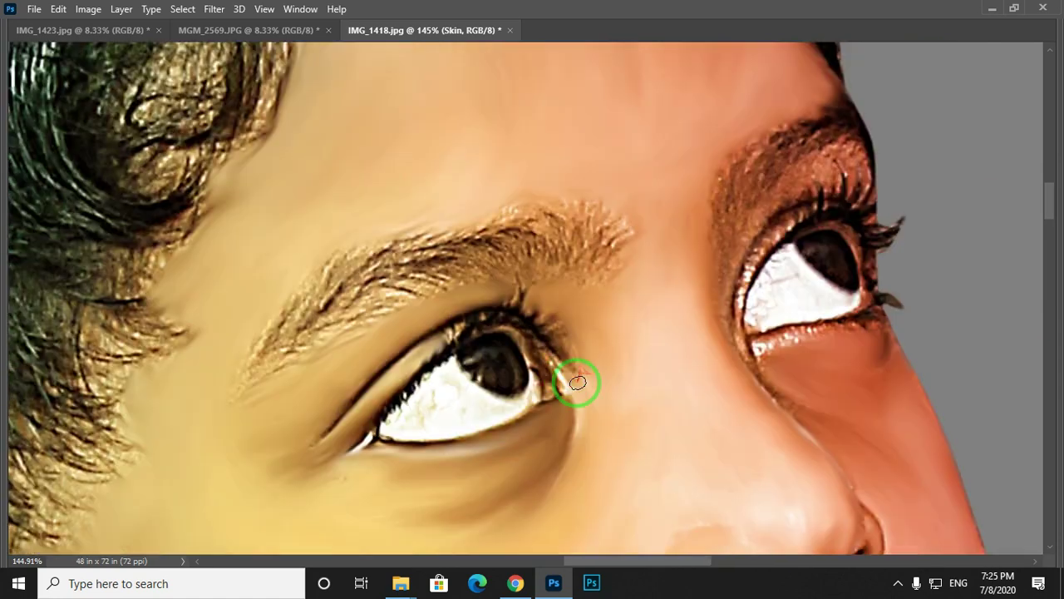
left_click_drag(584, 329, 313, 258)
left_click_drag(493, 274, 584, 260)
Smudge the skin around the far eye, including its upper lid and inner corner, and along the far edge of the nose.
scroll(583, 260, "up", 2)
scroll(583, 260, "left", 1)
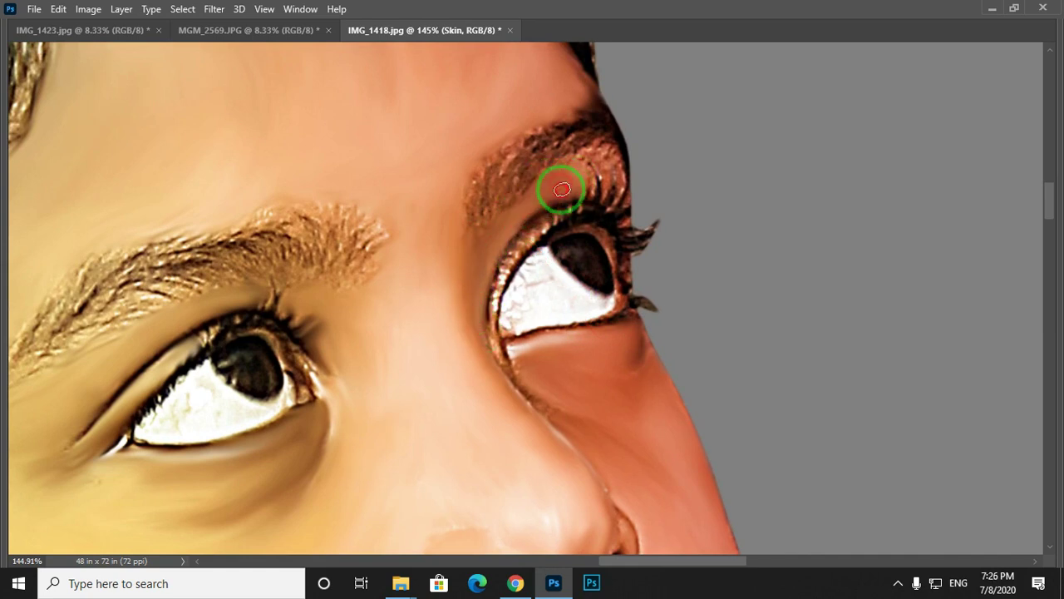
scroll(523, 261, "down", 4)
scroll(523, 261, "right", 3)
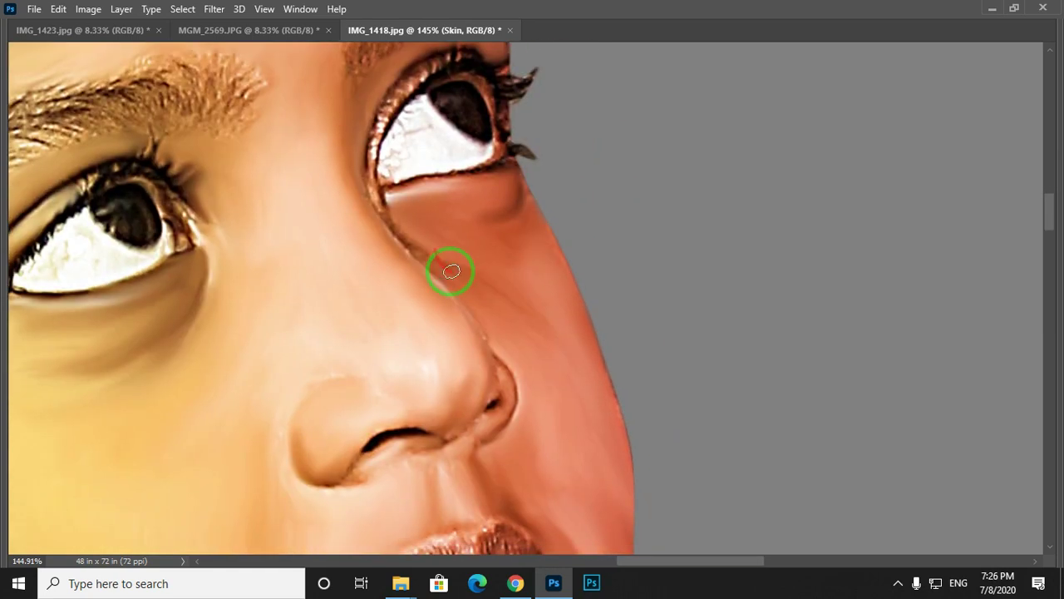
left_click_drag(457, 275, 495, 333)
mouse_move(409, 212)
left_mouse_down()
mouse_move(468, 124)
mouse_move(407, 262)
left_mouse_up()
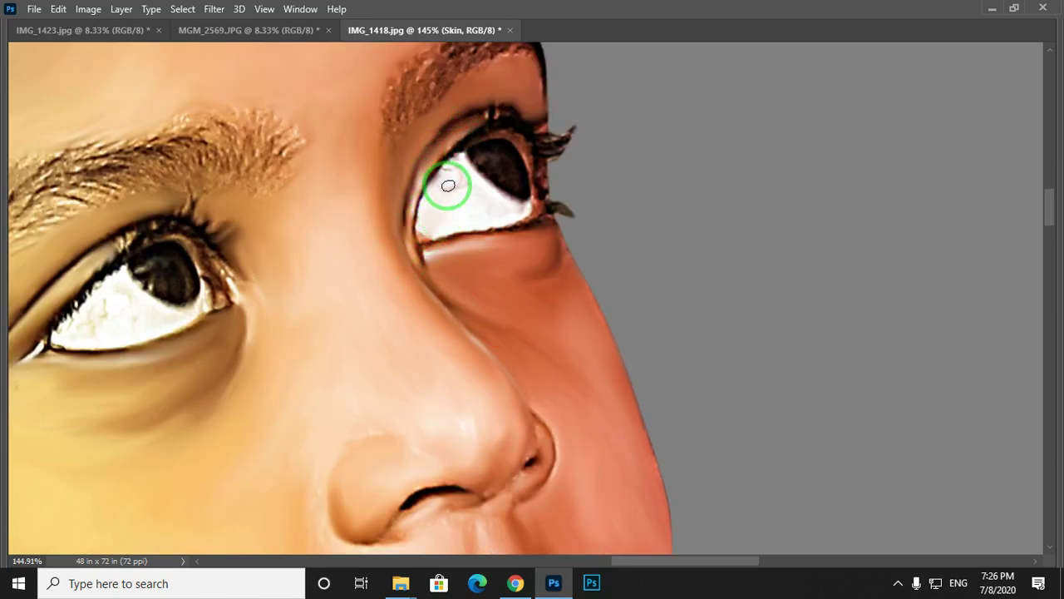
left_click_drag(448, 327, 475, 138)
left_click_drag(416, 491, 790, 131)
left_click_drag(592, 339, 541, 324)
Enlarge the Smudge brush by four increments and smooth the near side of the neck and the shadow beneath the jaw.
mouse_move(165, 288)
left_mouse_down()
mouse_move(396, 261)
mouse_move(371, 199)
left_mouse_up()
key("]")
key("]")
key("]")
key("]")
mouse_move(350, 187)
left_mouse_down()
mouse_move(290, 280)
mouse_move(328, 362)
left_mouse_up()
mouse_move(328, 362)
left_mouse_down()
mouse_move(230, 282)
mouse_move(267, 303)
left_mouse_up()
left_click_drag(255, 188, 257, 319)
mouse_move(261, 202)
left_mouse_down()
mouse_move(247, 161)
mouse_move(659, 274)
left_mouse_up()
mouse_move(658, 276)
left_mouse_down()
mouse_move(428, 204)
mouse_move(582, 274)
left_mouse_up()
mouse_move(540, 295)
left_mouse_down()
mouse_move(385, 185)
mouse_move(314, 192)
left_mouse_up()
mouse_move(266, 283)
left_mouse_down()
mouse_move(206, 232)
mouse_move(197, 189)
left_mouse_up()
left_click_drag(205, 263, 264, 371)
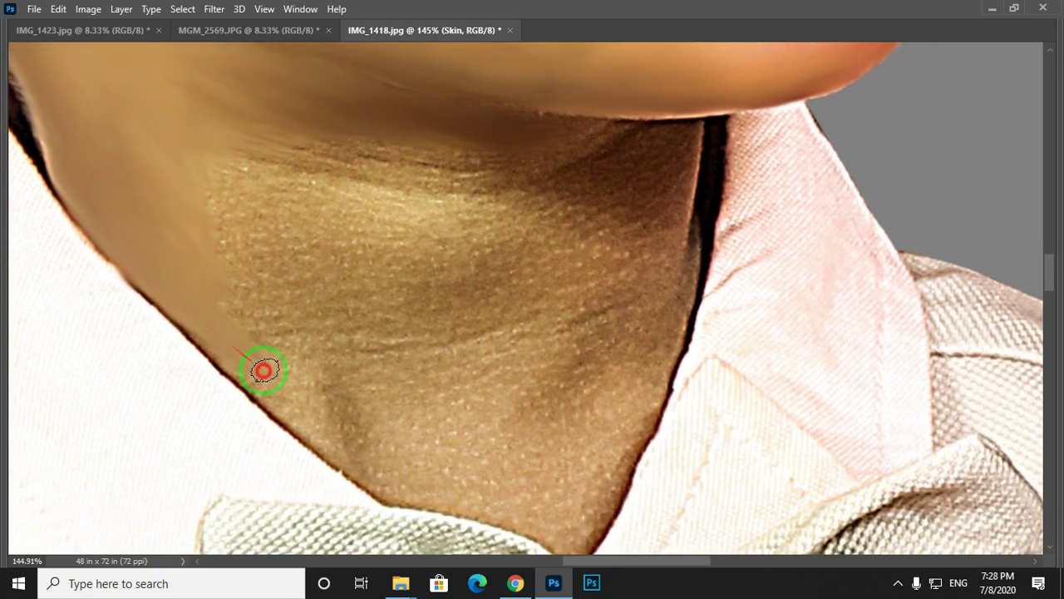
Smudge the neck along the near collar edge and the upper neck across to the far collar.
left_click_drag(204, 338, 146, 259)
left_click_drag(268, 320, 307, 375)
left_click_drag(252, 281, 307, 362)
mouse_move(210, 250)
left_mouse_down()
mouse_move(178, 183)
mouse_move(181, 250)
left_mouse_up()
mouse_move(283, 212)
left_mouse_down()
mouse_move(434, 219)
mouse_move(604, 200)
mouse_move(632, 216)
left_mouse_up()
left_click_drag(655, 278, 663, 228)
mouse_move(358, 277)
left_mouse_down()
mouse_move(518, 285)
mouse_move(618, 416)
left_mouse_up()
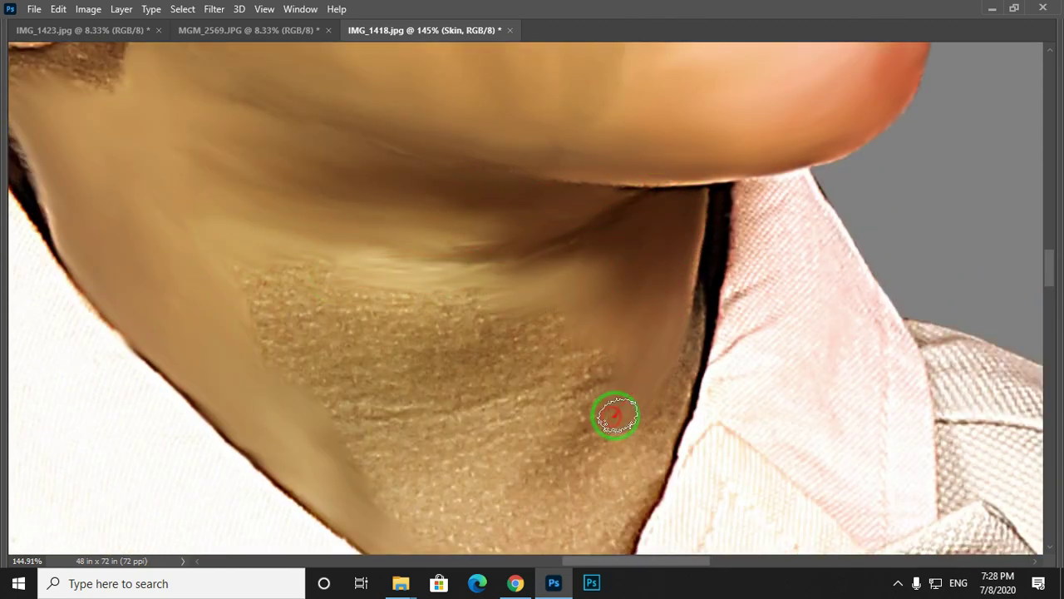
Smudge the remaining rough skin in the middle and lower neck, and touch up the forehead just above the near eyebrow.
left_click_drag(362, 371, 380, 288)
left_click_drag(380, 288, 574, 259)
left_click_drag(274, 226, 558, 230)
left_click_drag(367, 320, 328, 266)
left_click_drag(332, 283, 491, 273)
mouse_move(427, 377)
left_mouse_down()
mouse_move(394, 424)
mouse_move(570, 423)
mouse_move(618, 309)
mouse_move(545, 344)
mouse_move(574, 524)
left_mouse_up()
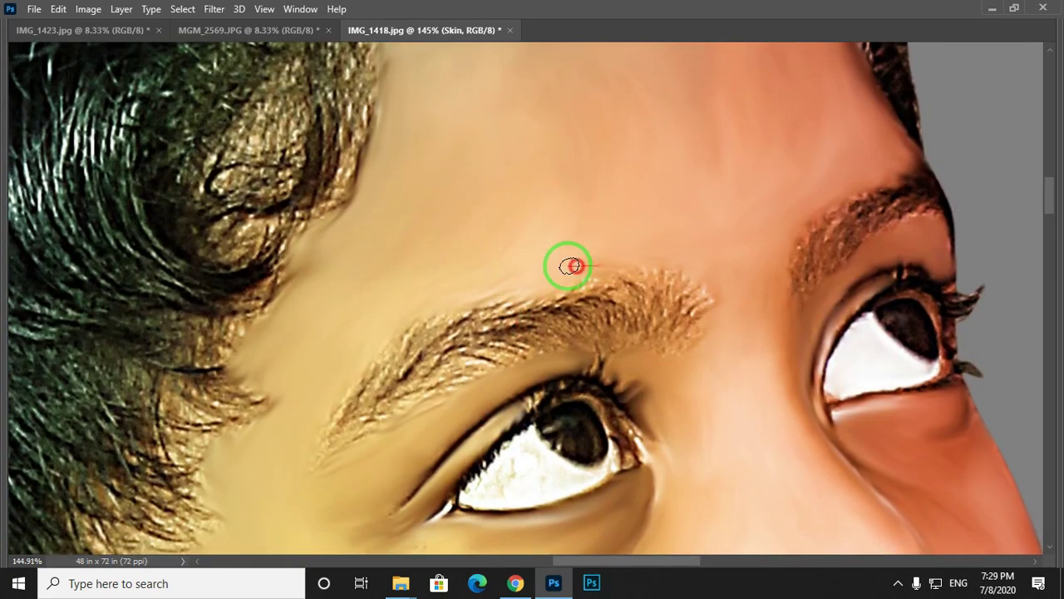
left_click_drag(520, 491, 571, 224)
left_click_drag(333, 490, 440, 224)
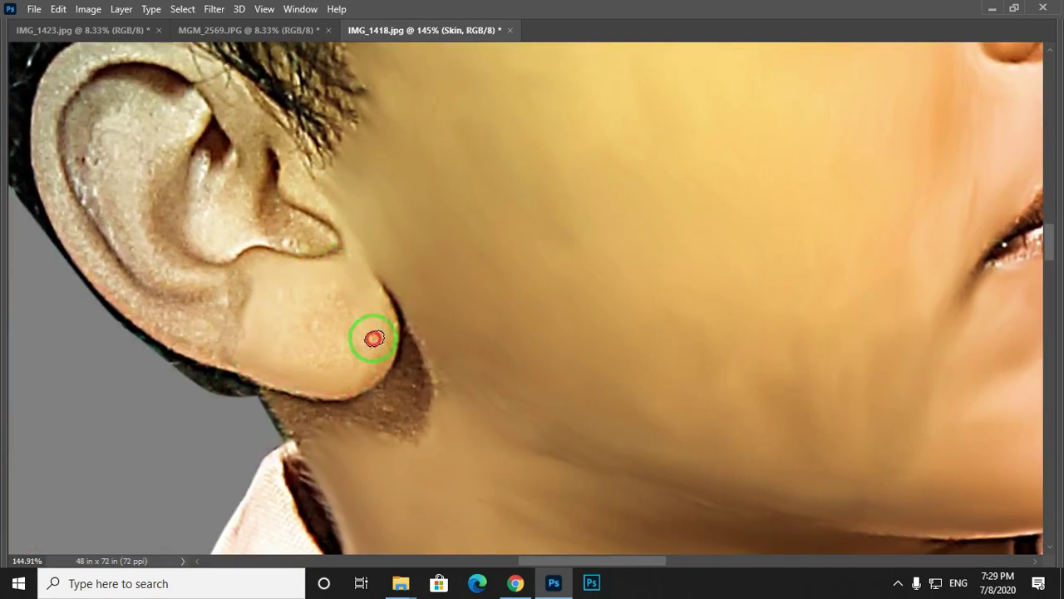
Smudge the earlobe, the outer rim of the ear and the adjoining inner fold.
left_click_drag(291, 357, 405, 414)
mouse_move(391, 416)
left_mouse_down()
mouse_move(291, 387)
mouse_move(354, 456)
left_mouse_up()
left_click_drag(353, 457, 279, 376)
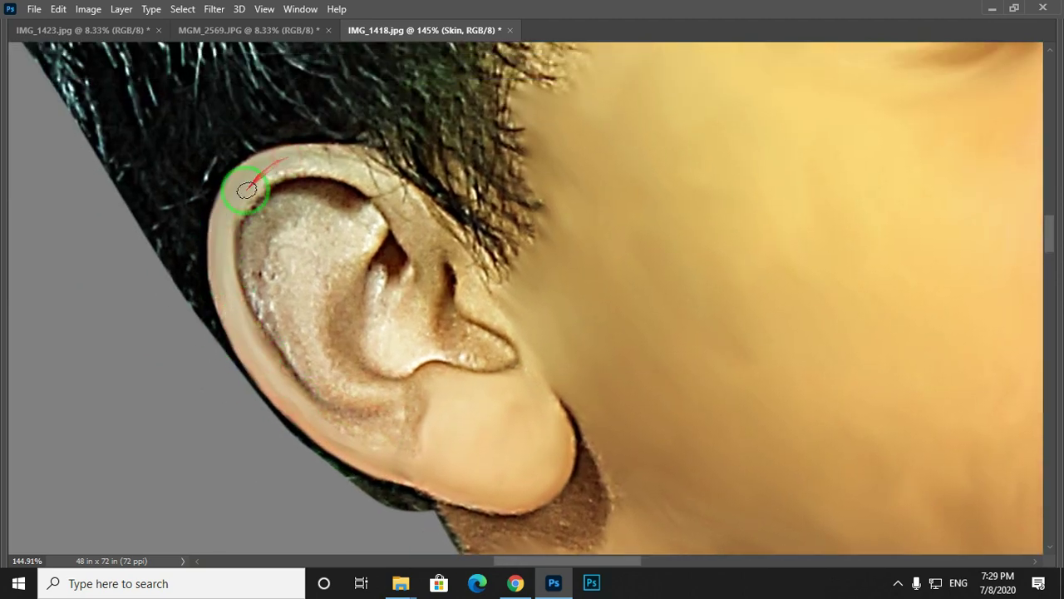
mouse_move(273, 318)
left_mouse_down()
mouse_move(414, 450)
mouse_move(349, 374)
left_mouse_up()
left_click_drag(332, 249, 333, 328)
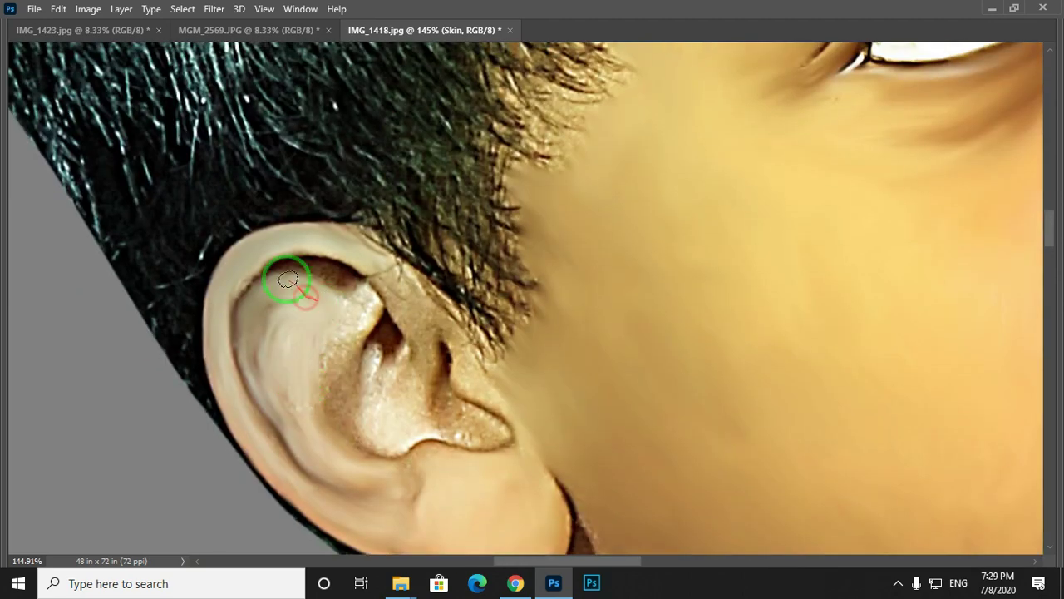
Smudge the inner ear and the small flap at its opening, plus the dark skin behind and below the earlobe.
left_click_drag(288, 278, 364, 305)
mouse_move(364, 333)
left_mouse_down()
mouse_move(283, 219)
mouse_move(300, 289)
left_mouse_up()
scroll(332, 200, "down", 3)
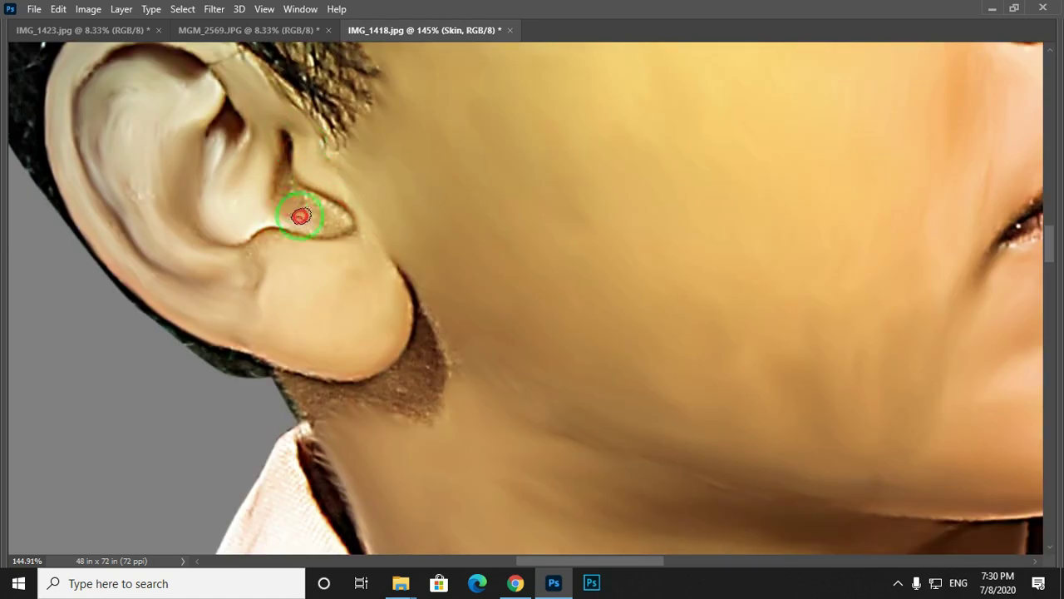
scroll(358, 299, "down", 2)
scroll(421, 355, "down", 1)
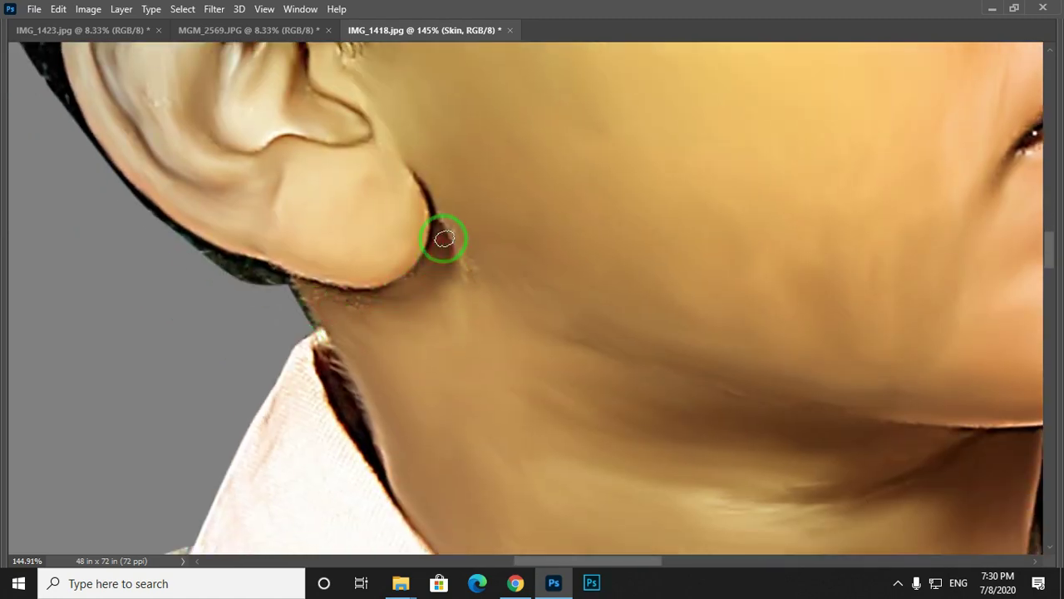
Smudge the skin between the nostrils and the upper lip.
scroll(477, 318, "down", 3)
scroll(477, 317, "right", 2)
scroll(476, 317, "up", 6)
scroll(599, 321, "down", 3)
scroll(599, 321, "right", 2)
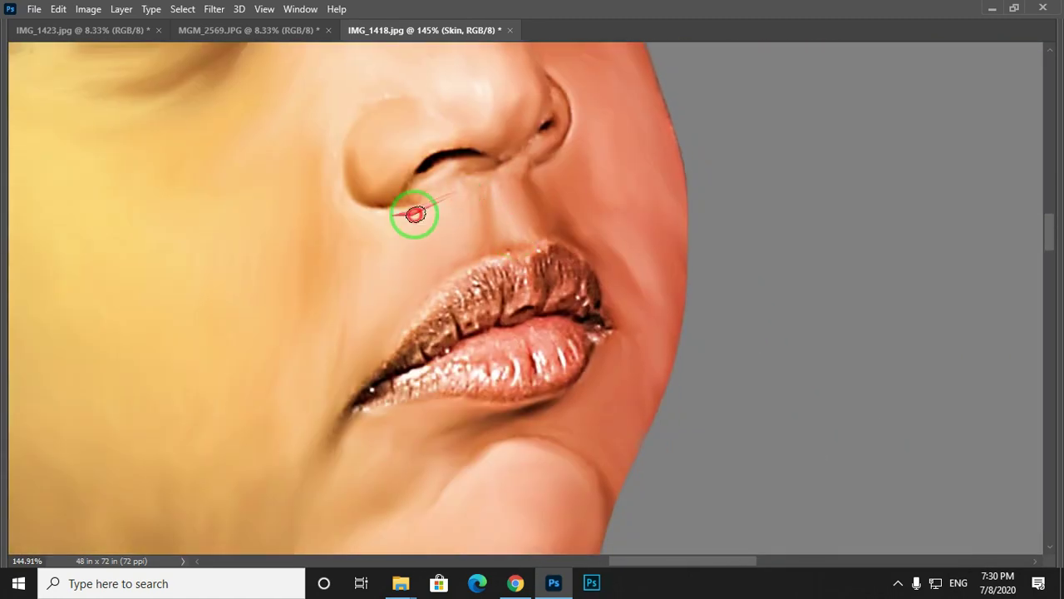
scroll(446, 114, "up", 3)
scroll(446, 114, "right", 1)
scroll(449, 252, "down", 3)
Restore the panels, smudge the outer edge of the far cheek at 35 pixels, and display only the Skin layer.
key("Tab")
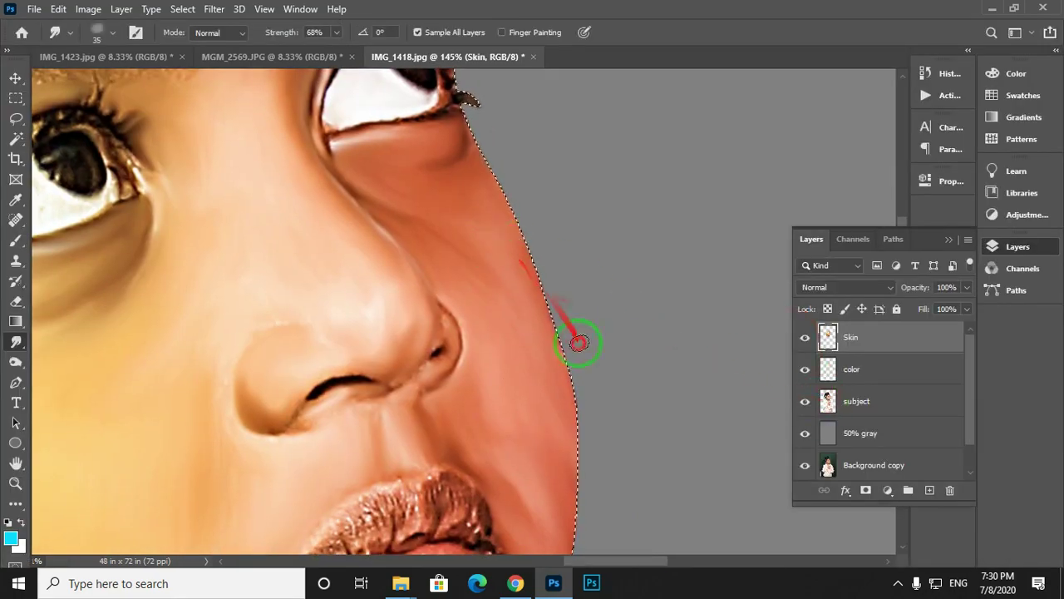
scroll(570, 341, "down", 3)
scroll(577, 309, "left", 2)
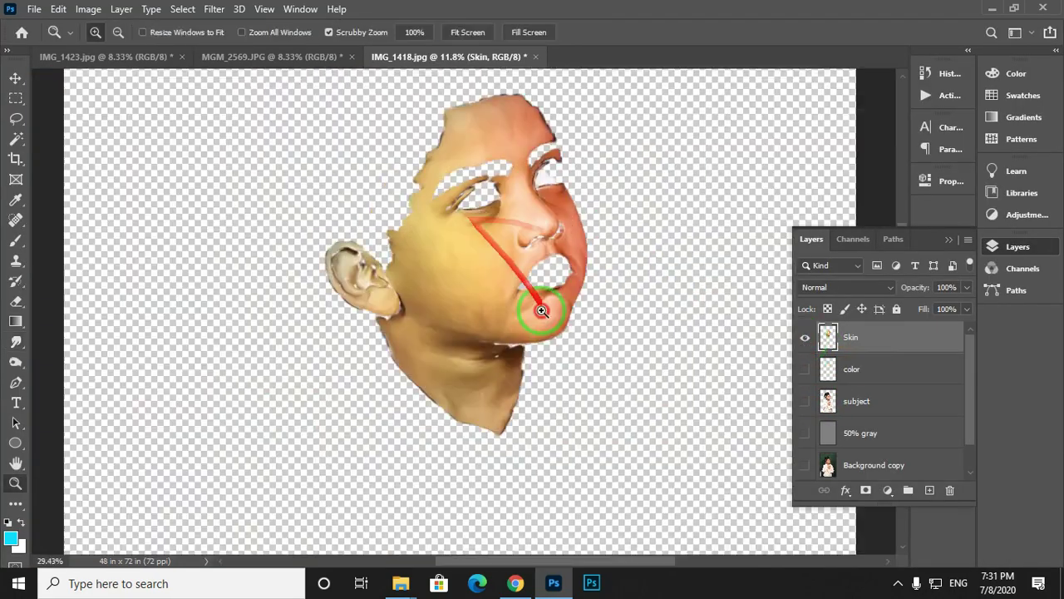
left_click(541, 311)
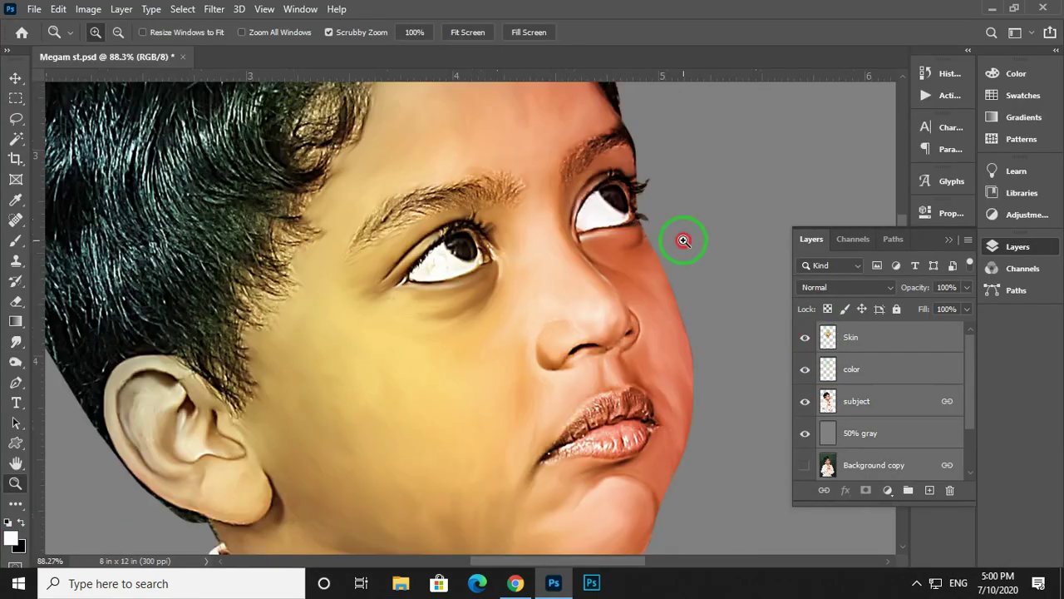
Examine the smoothed eyes, nose, cheek and neck up close in Megam st.psd with the painting layers visible.
left_click_drag(684, 240, 573, 259)
left_click_drag(510, 277, 533, 300)
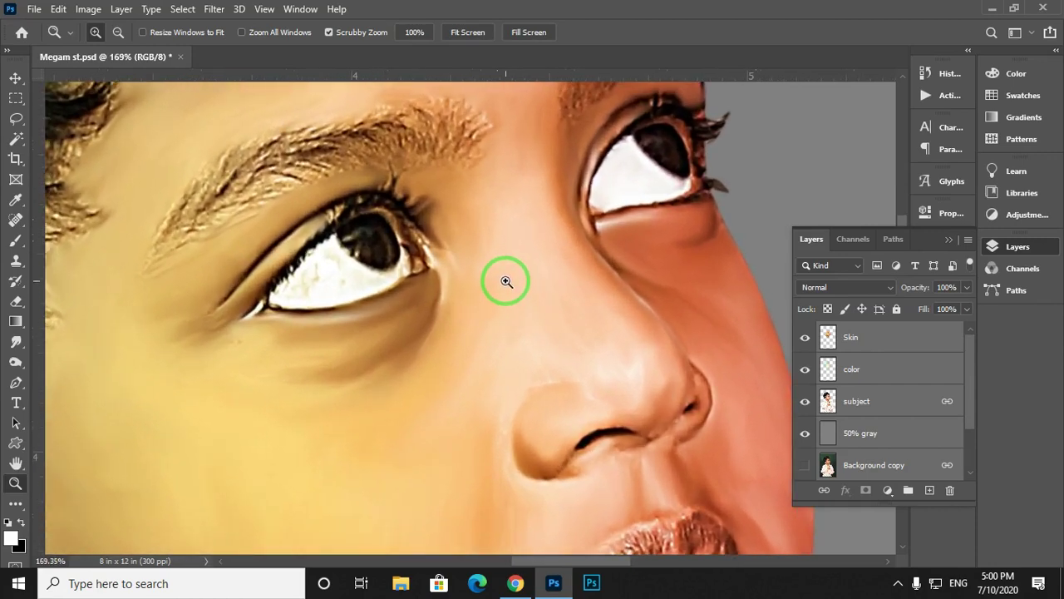
left_click_drag(517, 256, 497, 252)
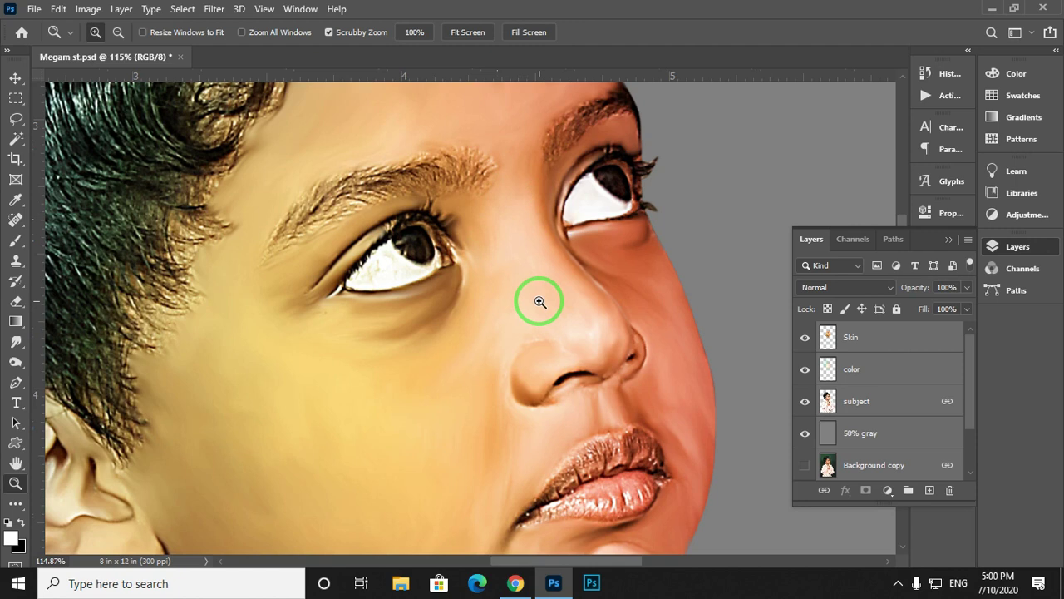
left_click_drag(407, 368, 415, 215)
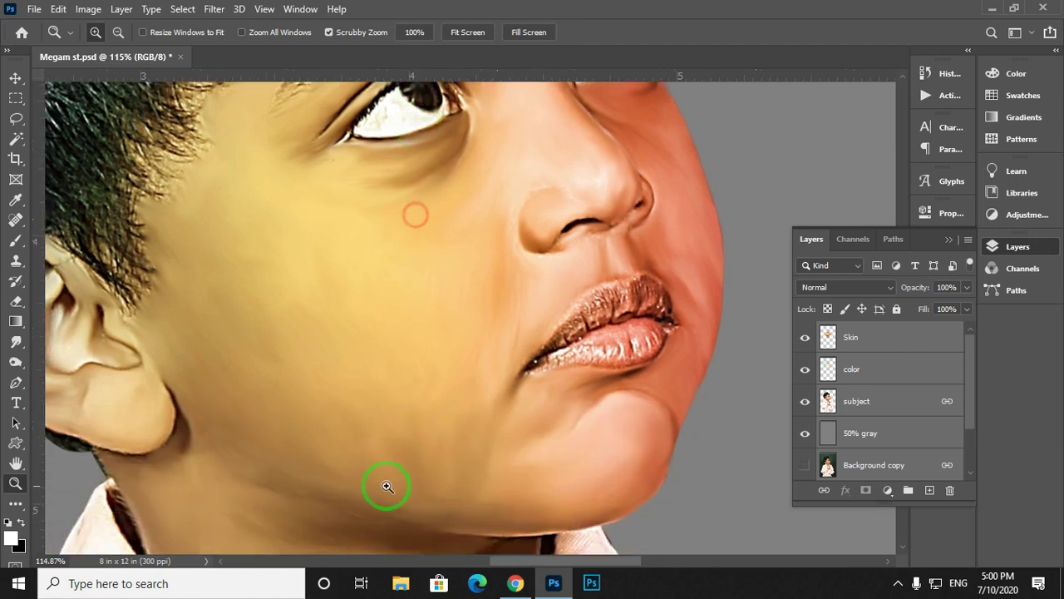
left_click_drag(448, 443, 387, 351)
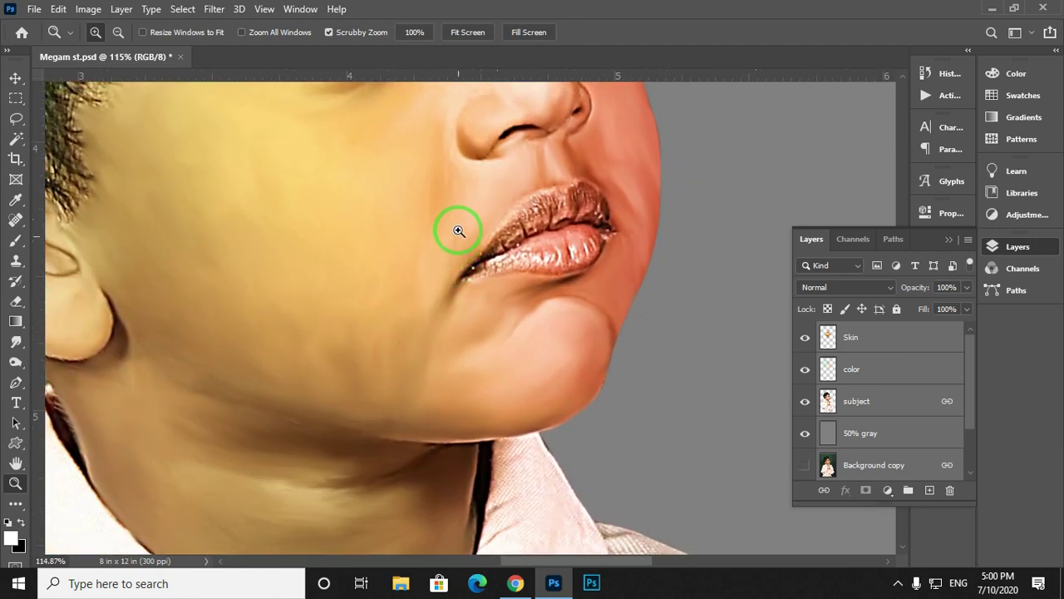
left_click_drag(457, 164, 484, 424)
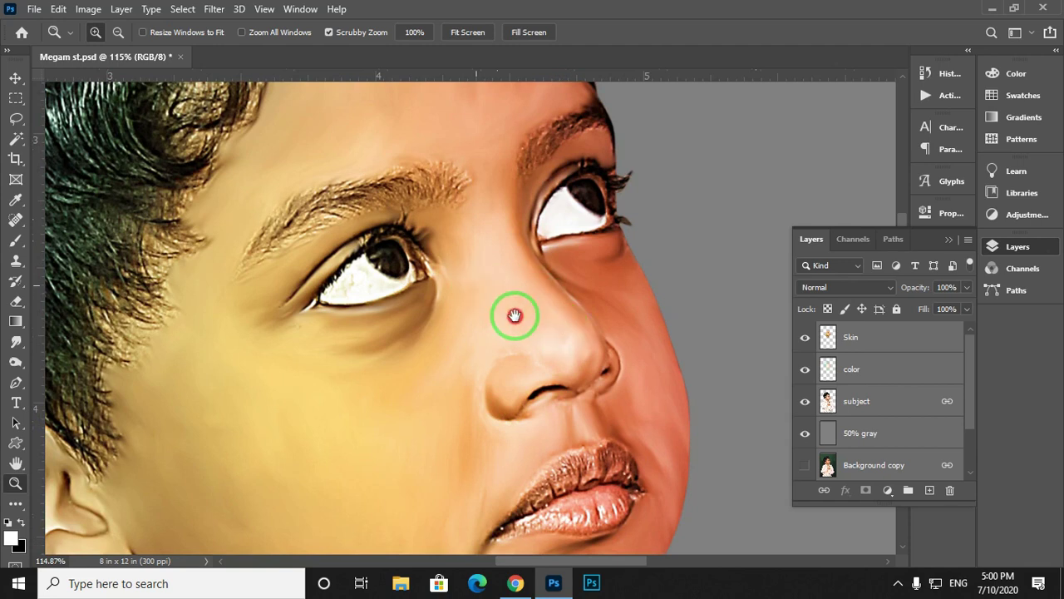
Isolate the Skin layer to inspect the smudged forehead, cheek and ear, and bring the other painting layers back.
left_click_drag(515, 315, 537, 330)
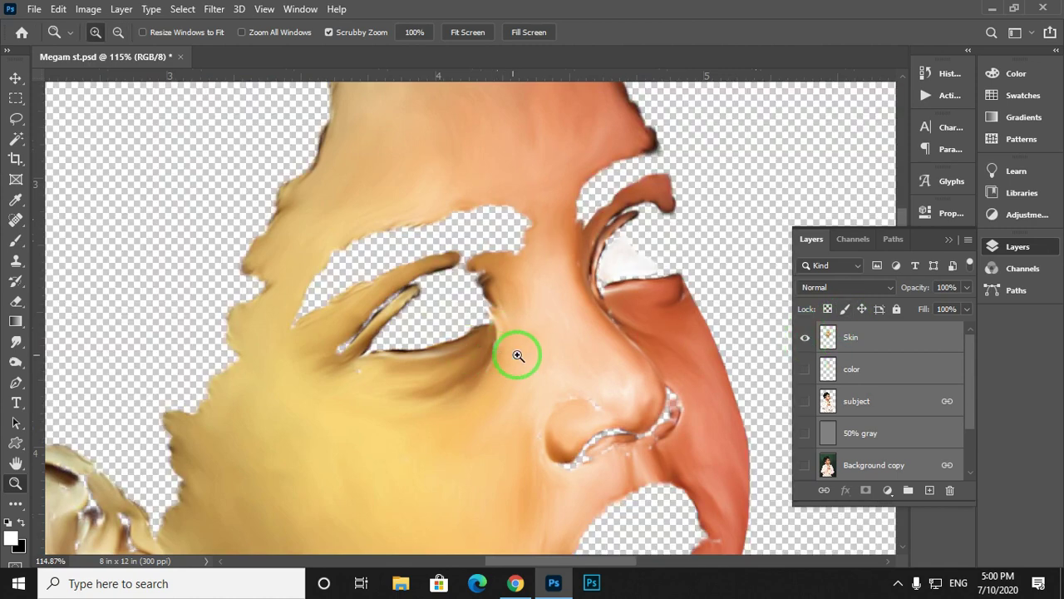
left_click_drag(518, 356, 558, 359)
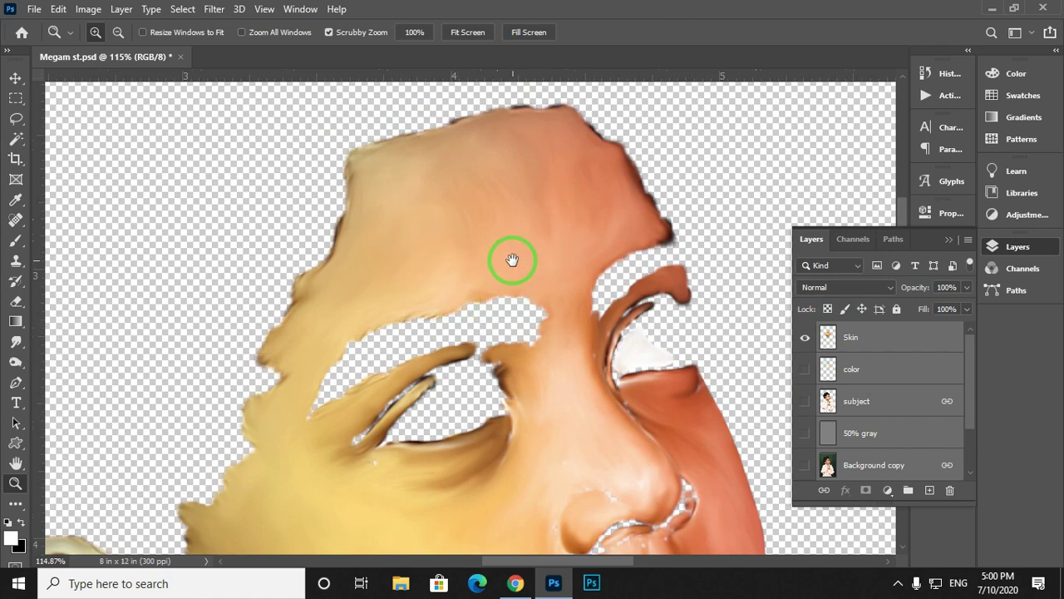
left_click_drag(513, 260, 528, 148)
left_click_drag(497, 453, 523, 290)
mouse_move(475, 359)
left_mouse_down()
mouse_move(490, 342)
mouse_move(488, 366)
left_mouse_up()
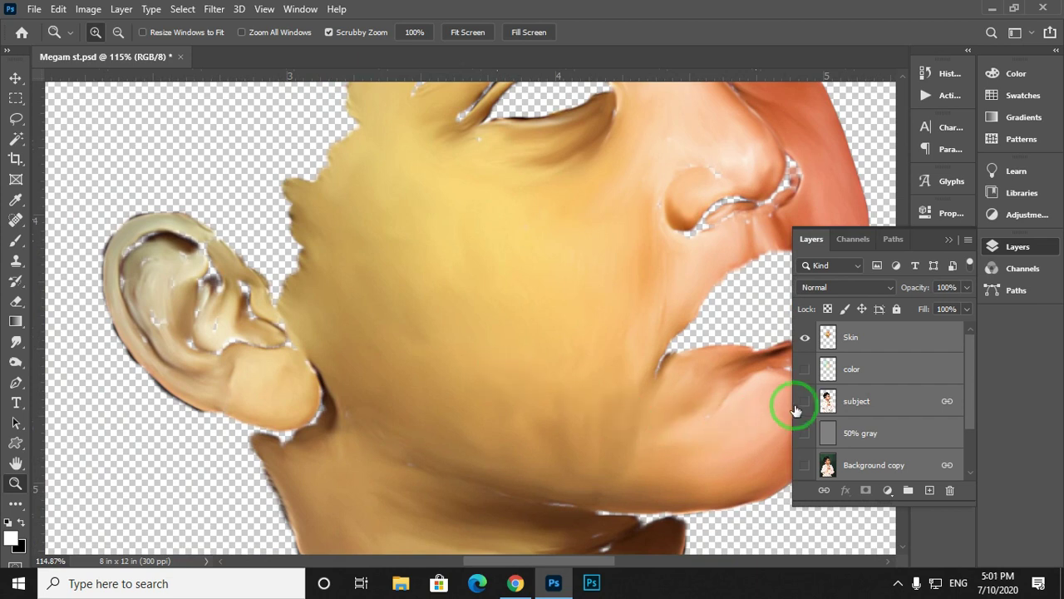
left_click(804, 338, "alt")
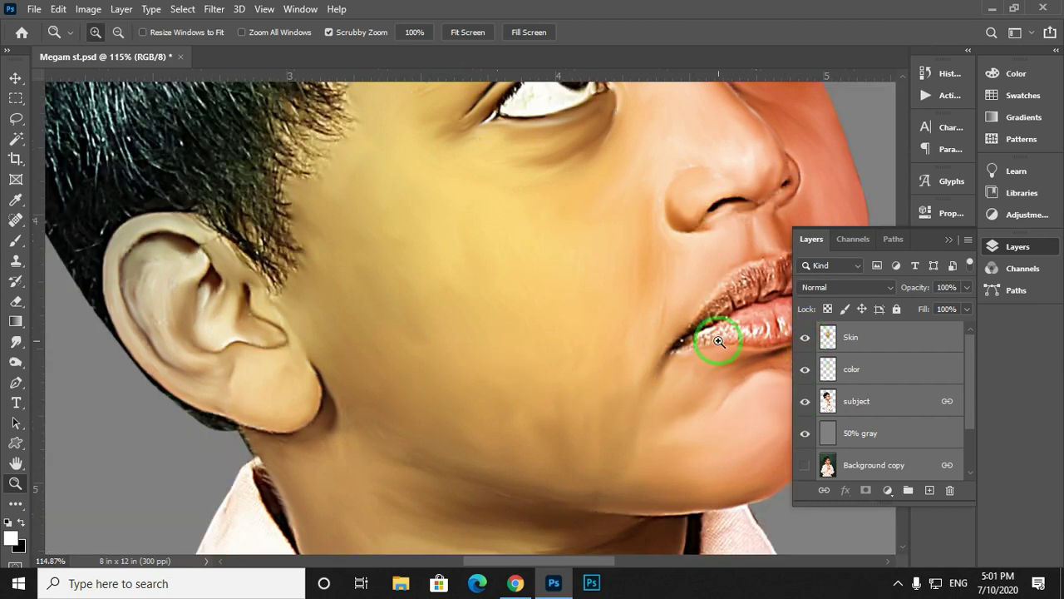
Review the cheek and mouth, view the whole head at 50%, and compare the Skin layer alone with the full composite.
left_click_drag(679, 287, 570, 262)
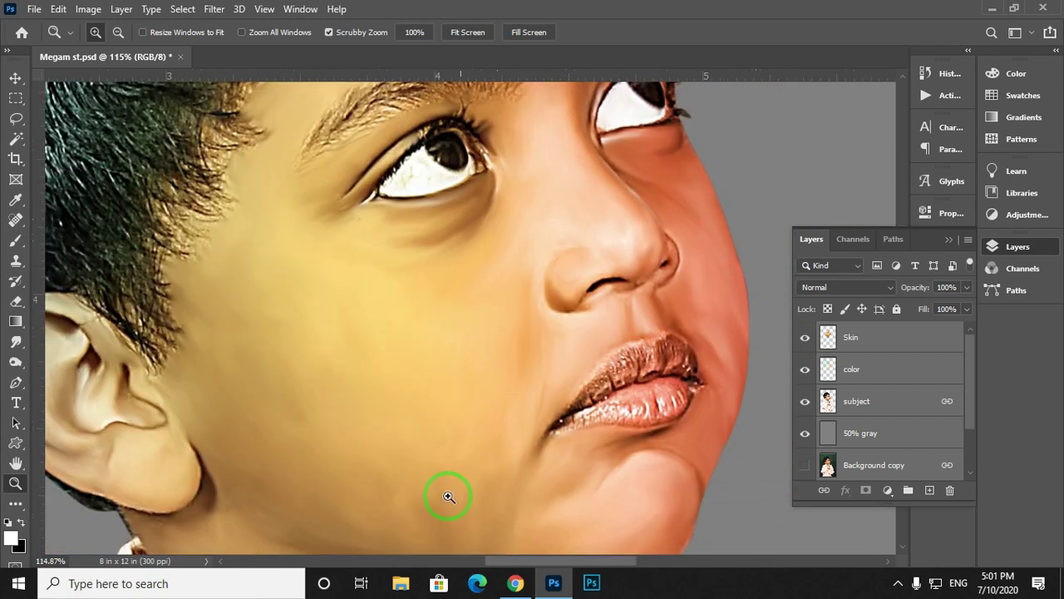
left_click_drag(451, 494, 467, 356)
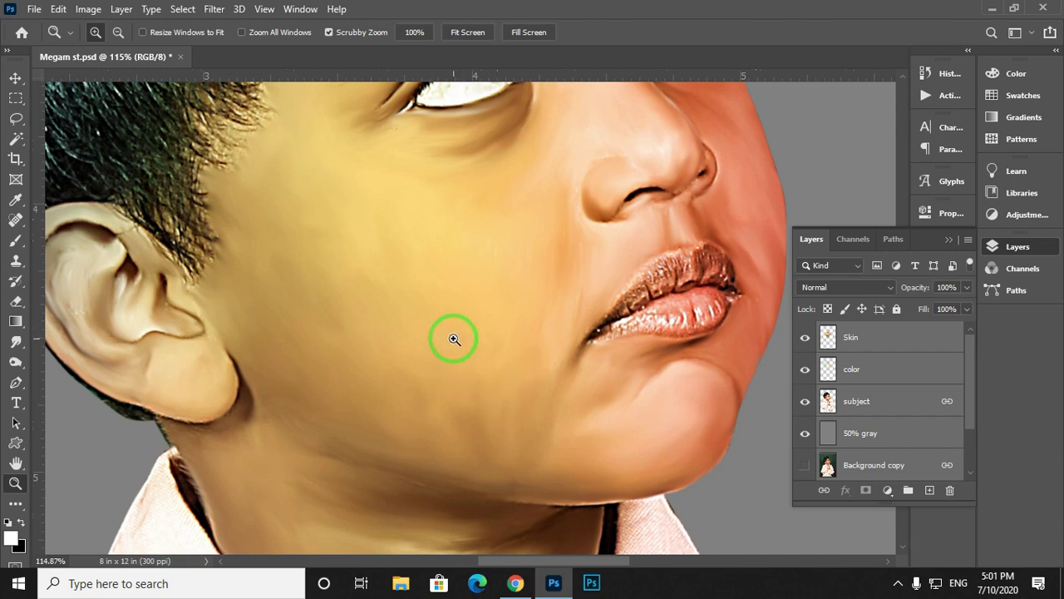
left_click_drag(454, 339, 474, 316)
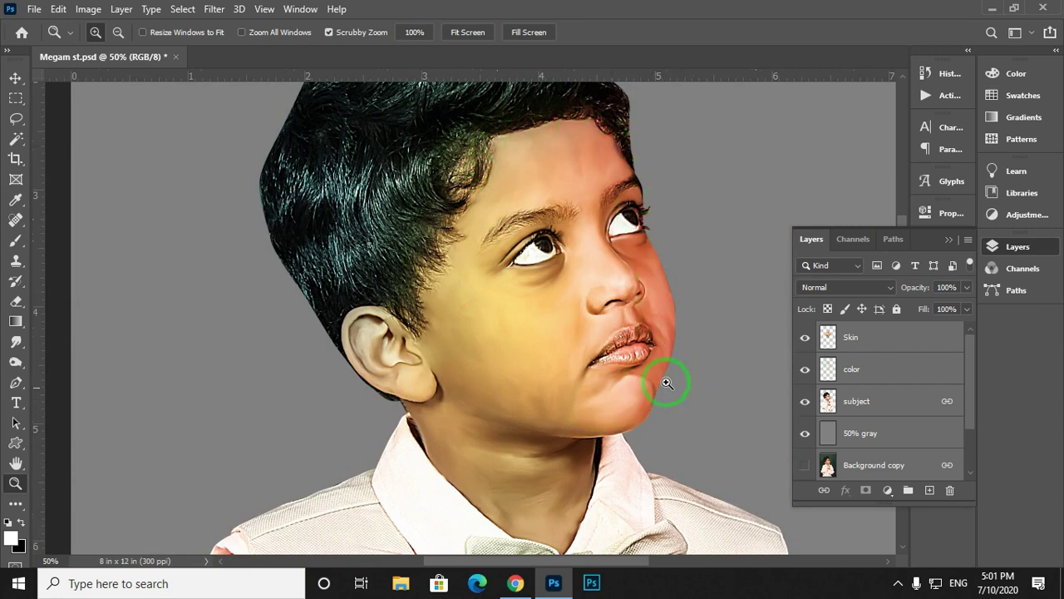
left_click(805, 339, "alt")
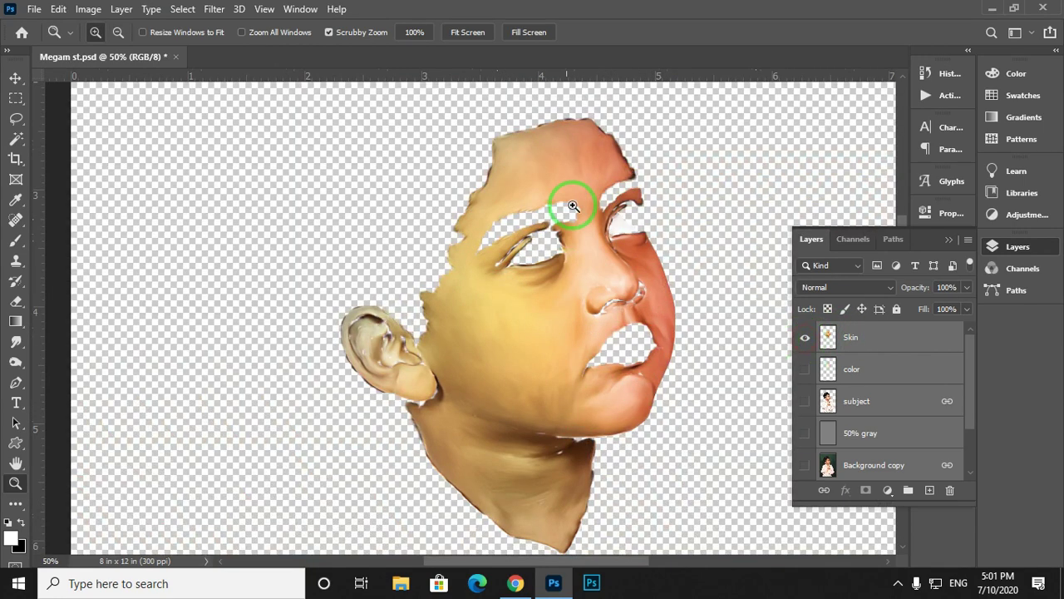
left_click(805, 339, "alt")
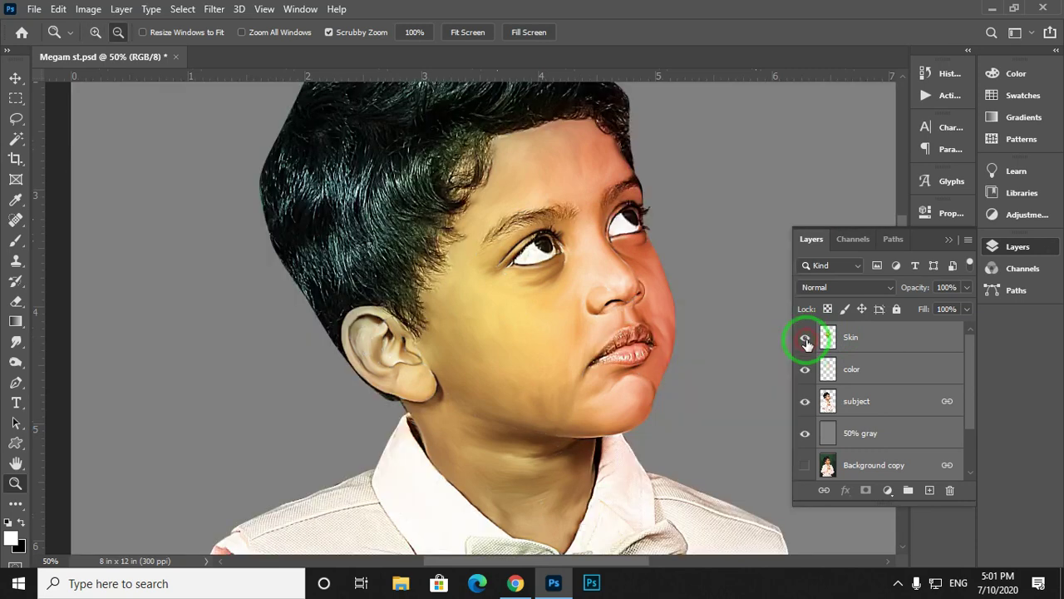
Display only the subject layer and trace a Pen path along the forehead hairline from the far temple down to the ear.
left_click(805, 402, "alt")
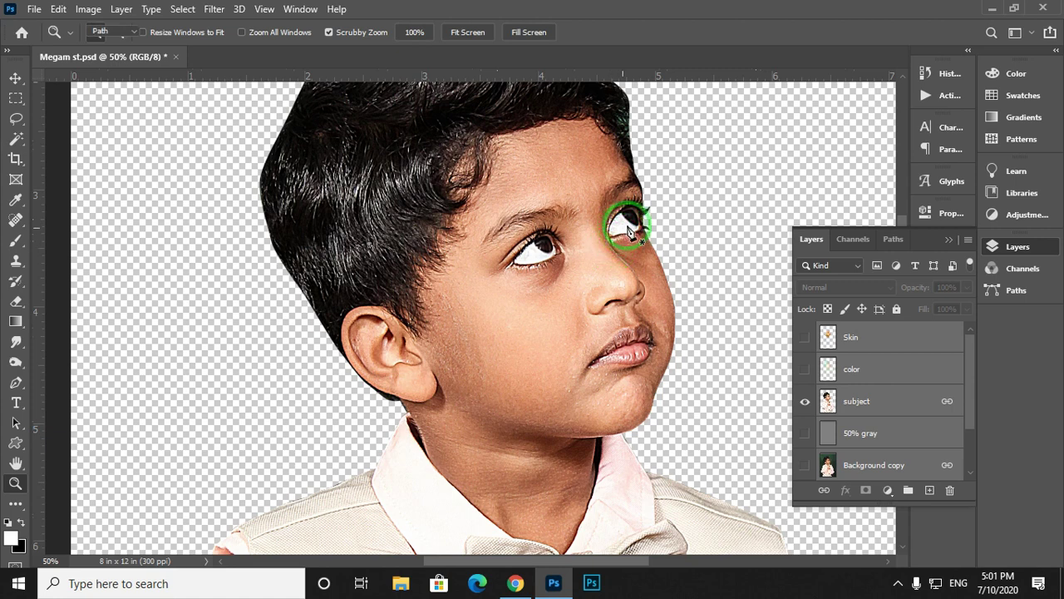
key("p")
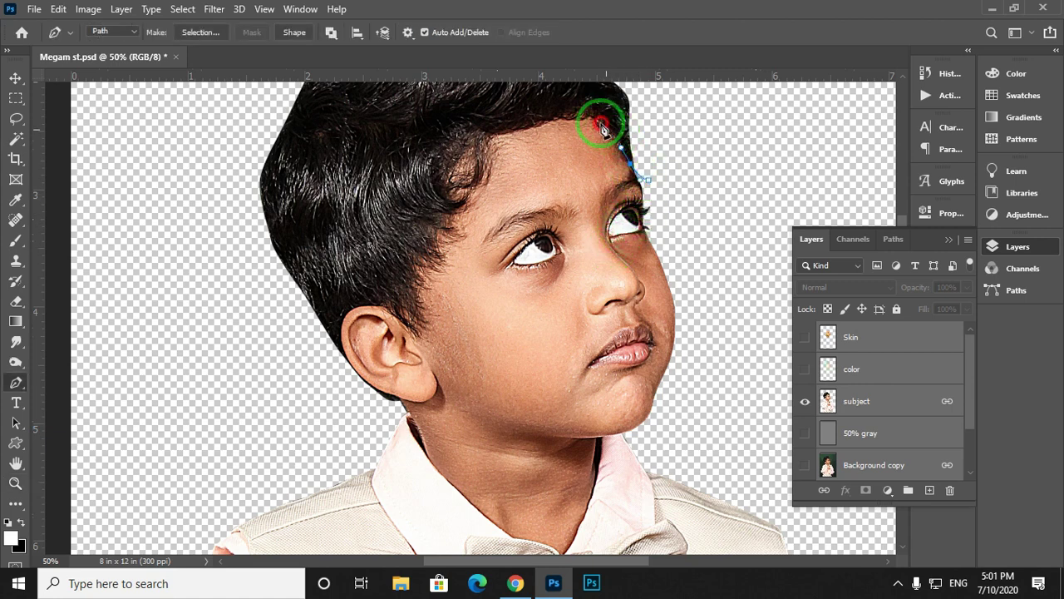
left_click(508, 128)
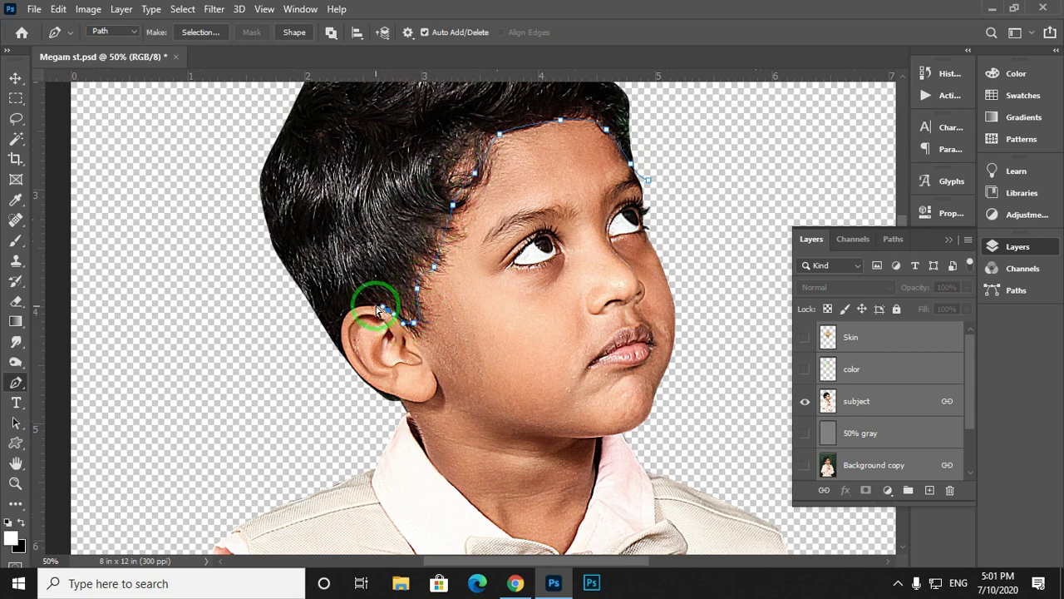
Continue the path around the outer rim of the ear to the neck beneath the earlobe.
key("ctrl+plus")
key("ctrl+plus")
left_click_drag(364, 293, 514, 217)
left_click_drag(384, 228, 354, 241)
left_click_drag(378, 339, 402, 369)
left_click_drag(446, 397, 467, 402)
left_click_drag(484, 418, 490, 425)
left_click_drag(509, 466, 392, 192)
Extend the path down the near collar edge, above the bow tie and up the far side of the neck.
left_click_drag(405, 222, 414, 246)
left_click_drag(523, 363, 526, 364)
left_click_drag(574, 397, 405, 255)
left_click_drag(416, 268, 502, 298)
left_click_drag(513, 305, 543, 281)
left_click_drag(574, 170, 488, 399)
left_click_drag(476, 460, 481, 438)
left_click_drag(487, 414, 490, 408)
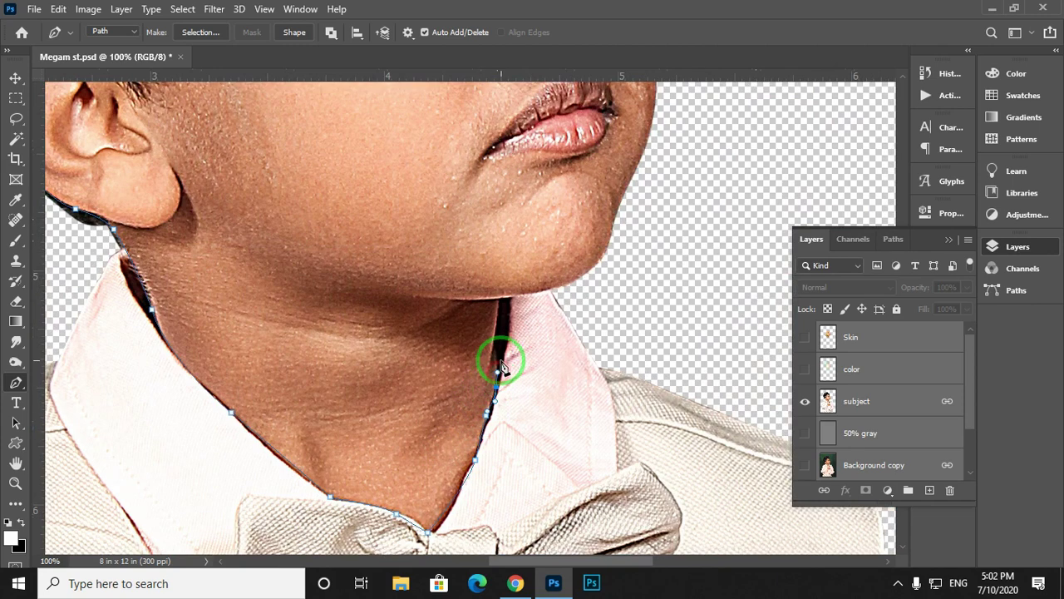
left_click_drag(501, 355, 449, 334)
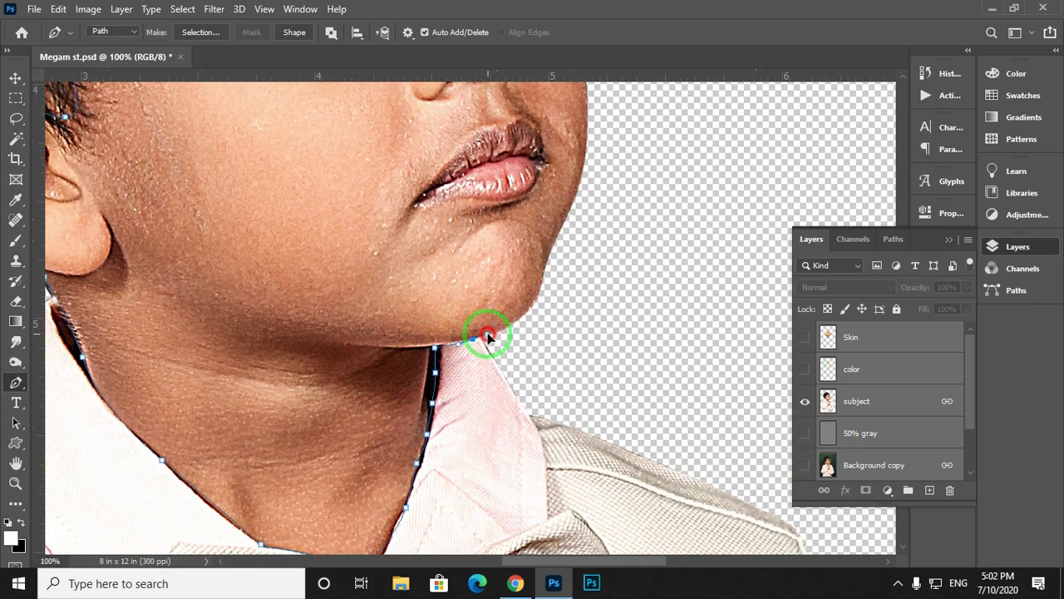
Take the path under the chin and outside the far cheek, close it at the temple, and convert it to a selection.
left_click_drag(535, 318, 558, 302)
left_click_drag(632, 265, 577, 459)
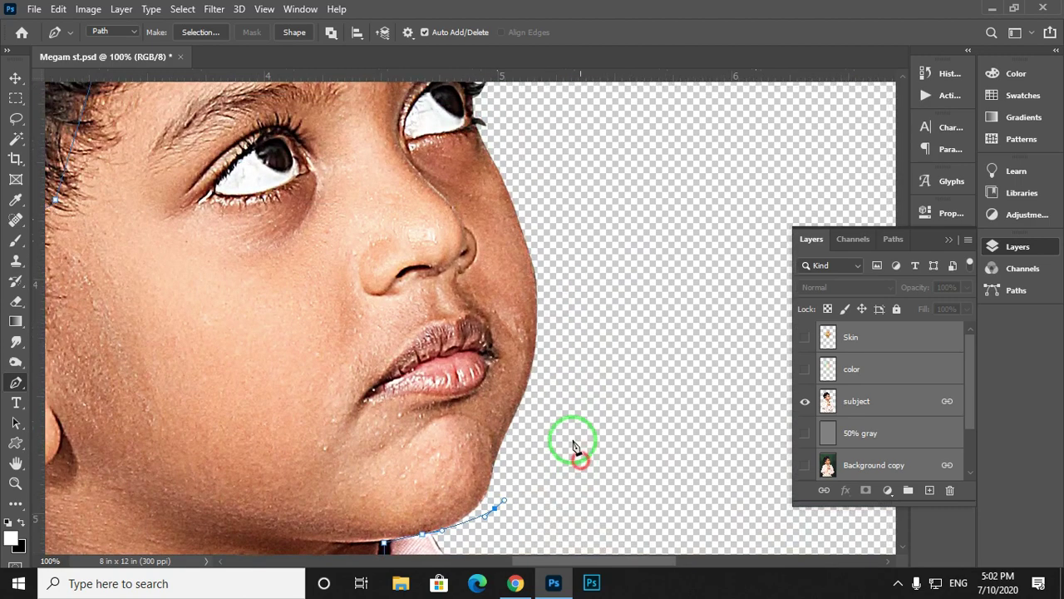
left_click_drag(575, 334, 601, 254)
left_click_drag(597, 215, 657, 516)
left_click_drag(622, 338, 601, 300)
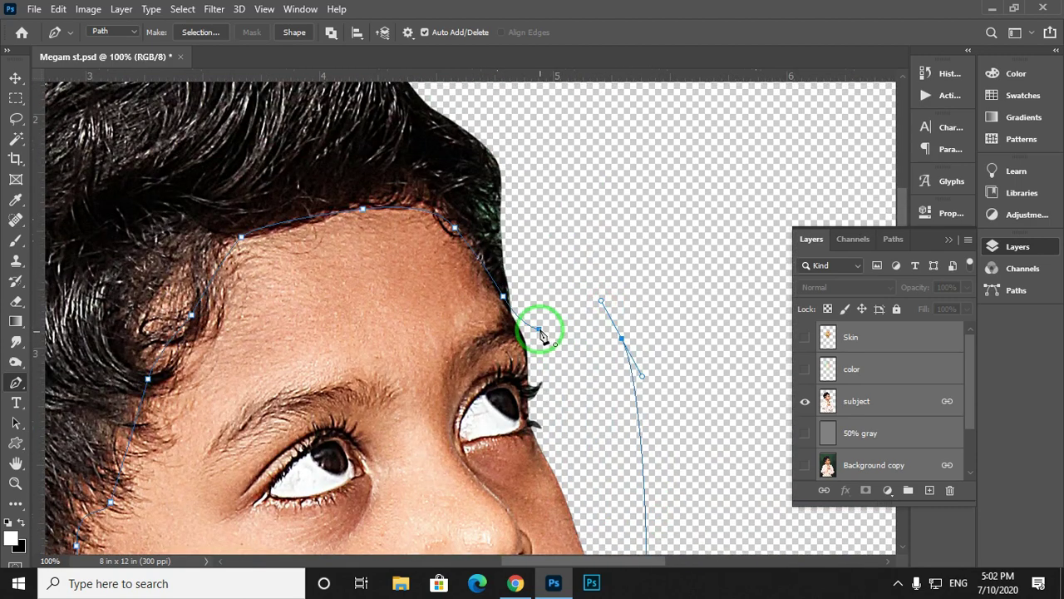
left_click(541, 333)
key("ctrl+Return")
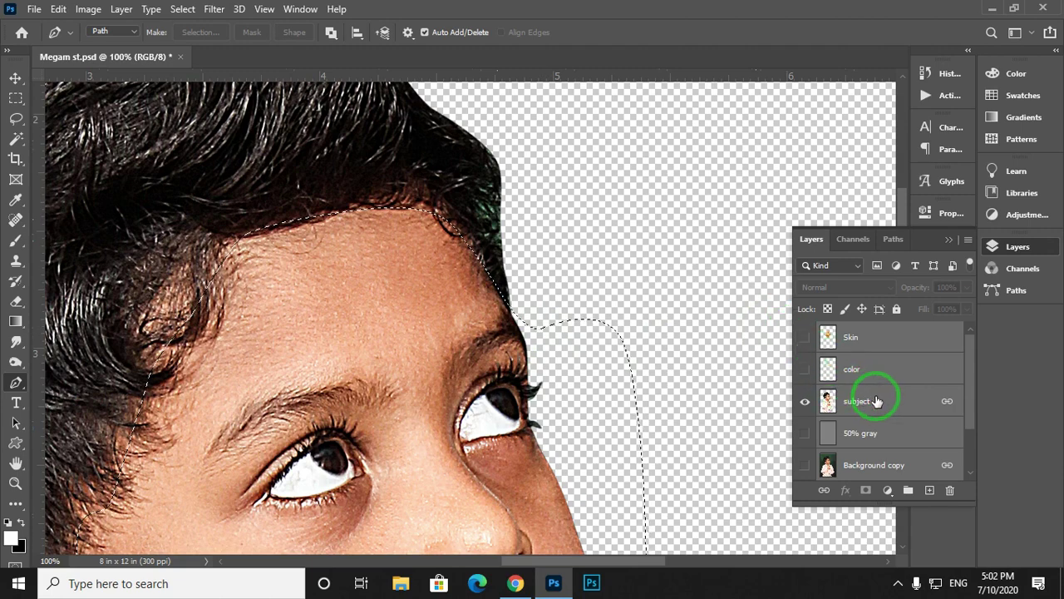
Copy the selected face and neck skin from the subject layer onto a new layer and fit the image in view.
left_click(875, 402)
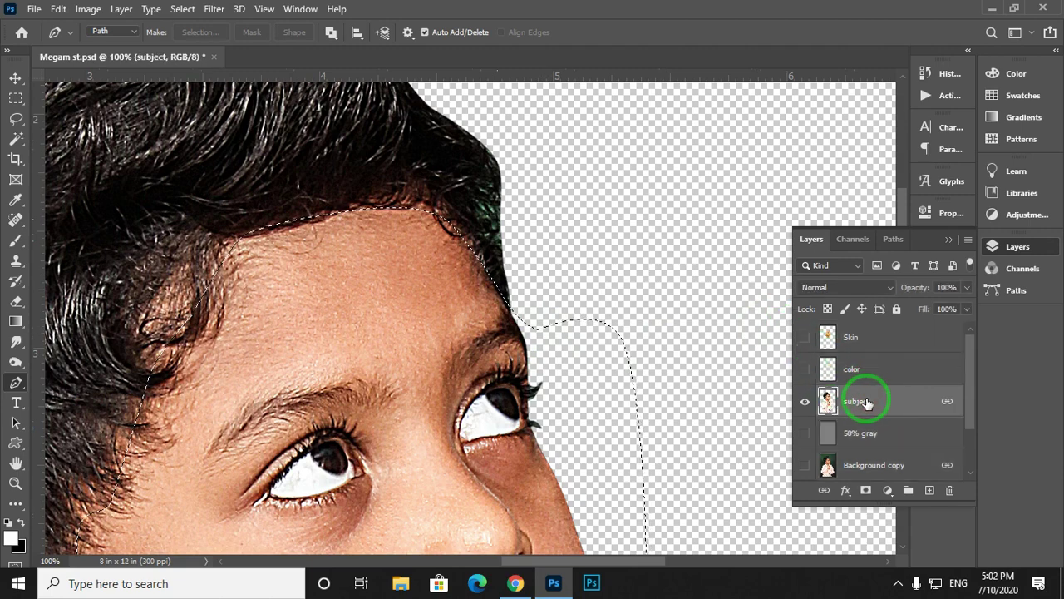
key("ctrl+j")
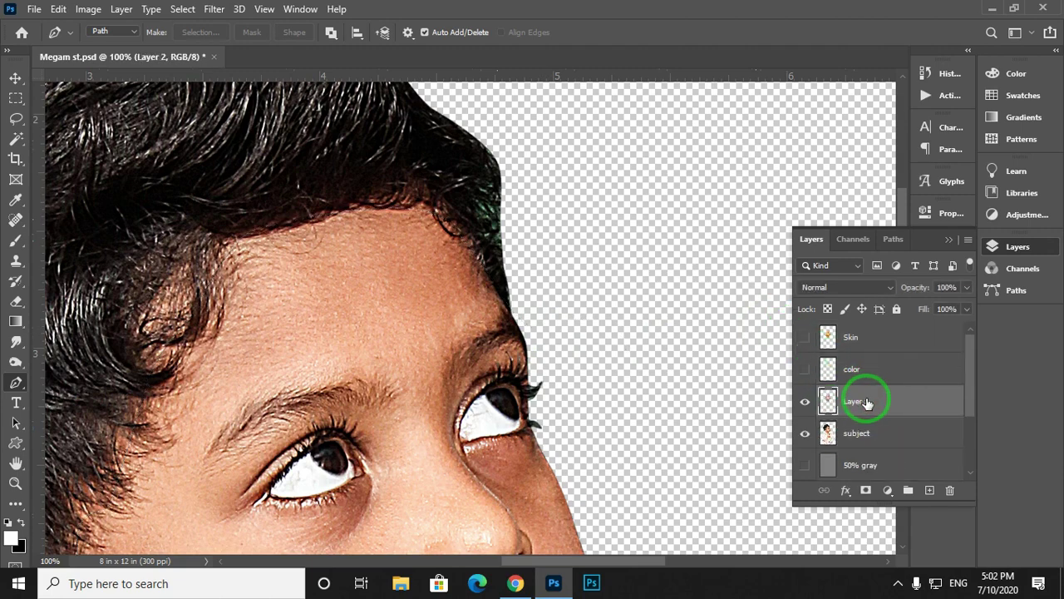
key("ctrl+0")
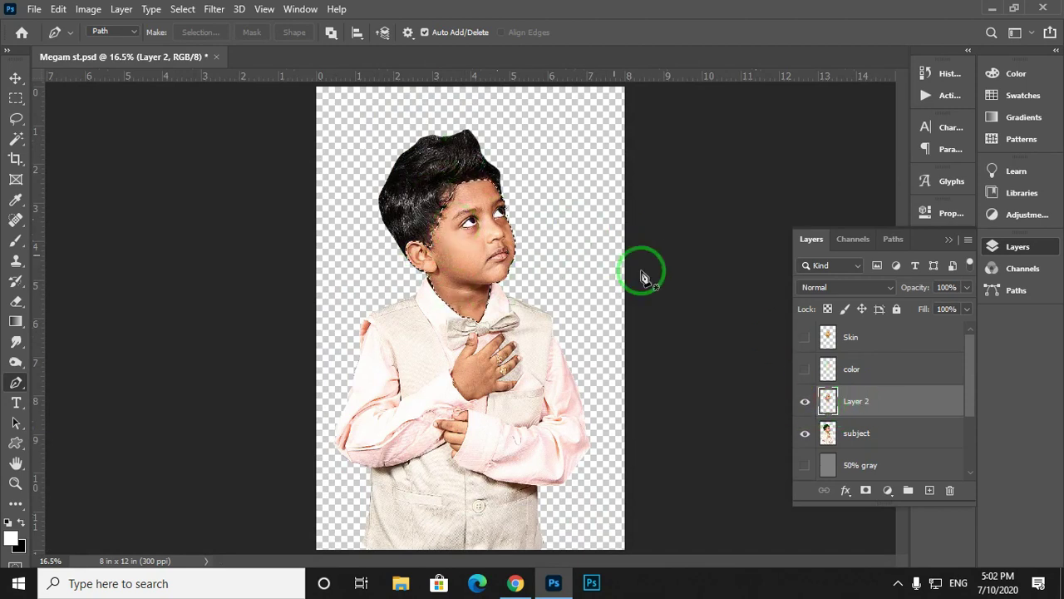
Show the Skin and color layers and compare the face with the color layer switched off and on.
left_click(805, 338)
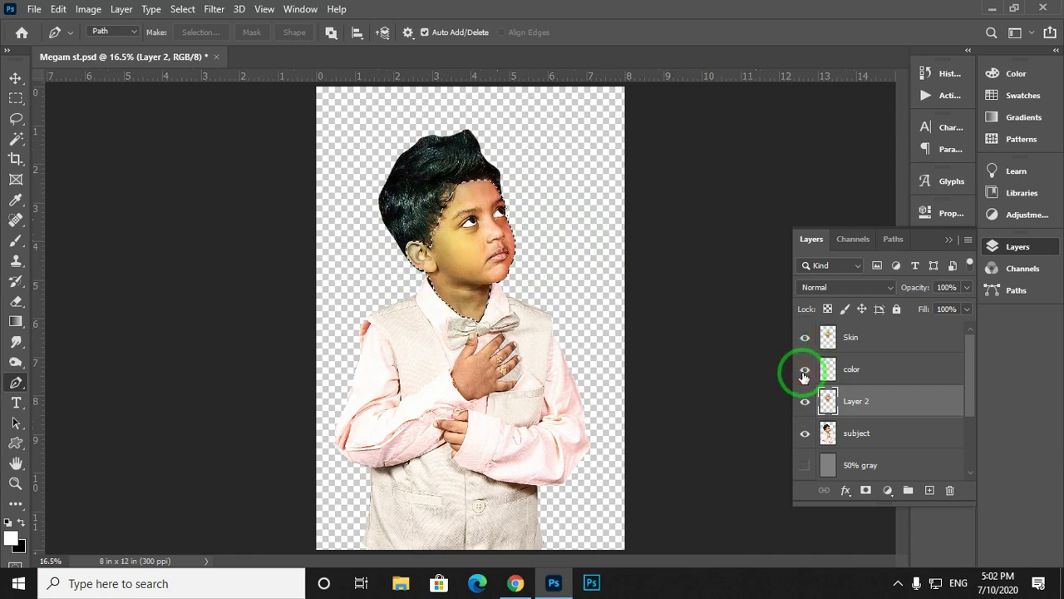
key("z")
left_click_drag(460, 247, 549, 330)
left_click_drag(502, 266, 547, 321)
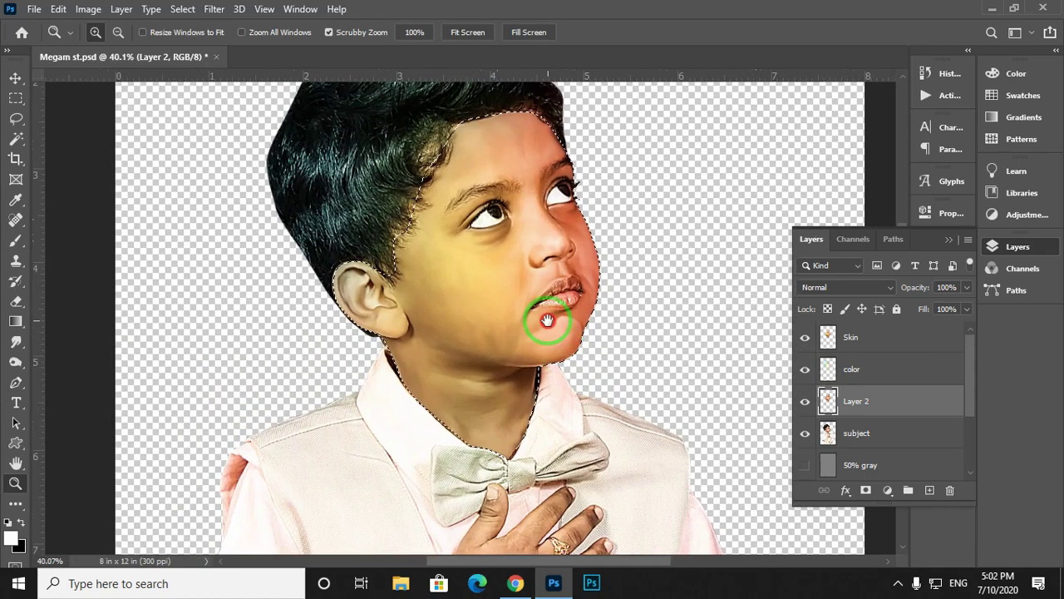
left_click(803, 369)
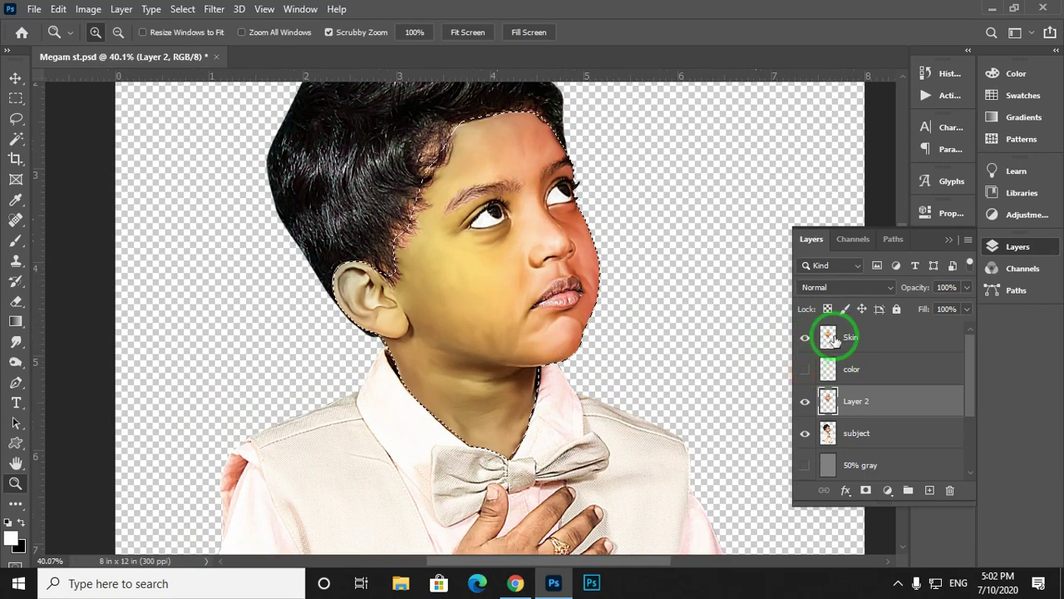
left_click(805, 369)
left_click_drag(541, 238, 565, 271)
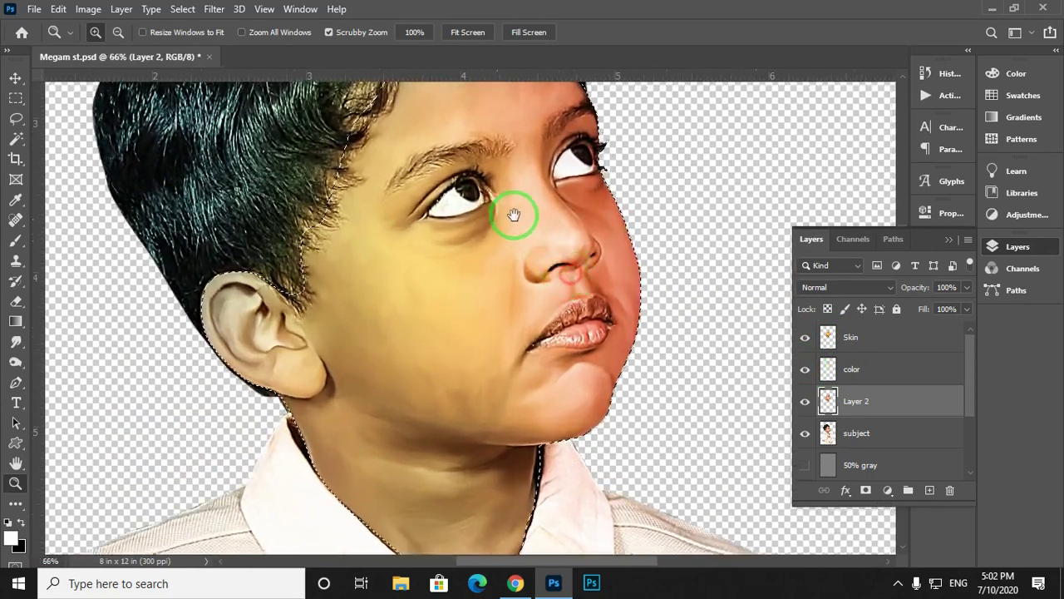
left_click_drag(514, 216, 537, 249)
Turn off Sample All Layers for the Smudge tool and make the Skin layer active.
key("r")
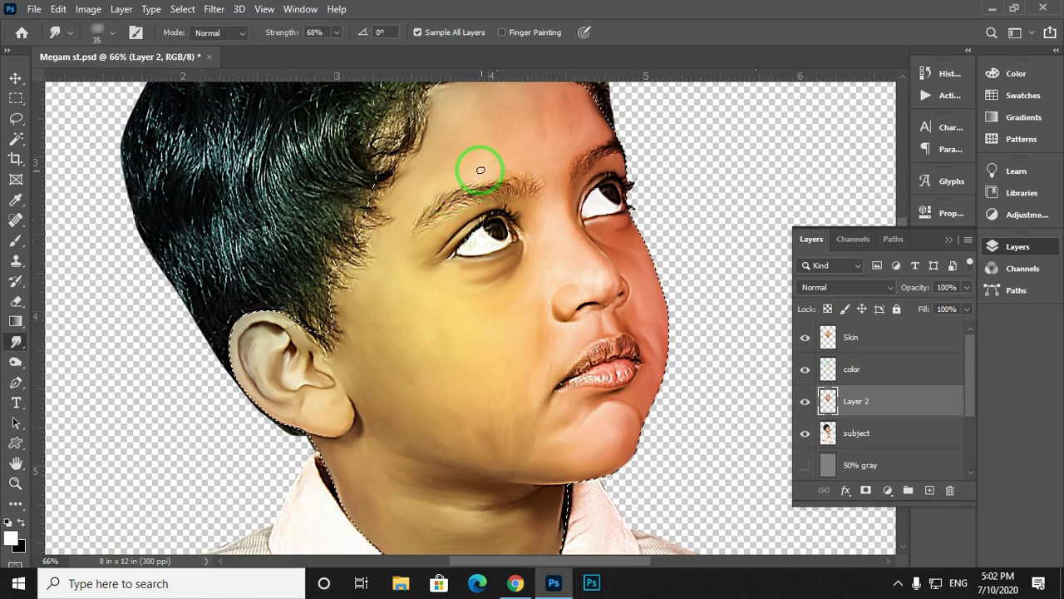
left_click(417, 32)
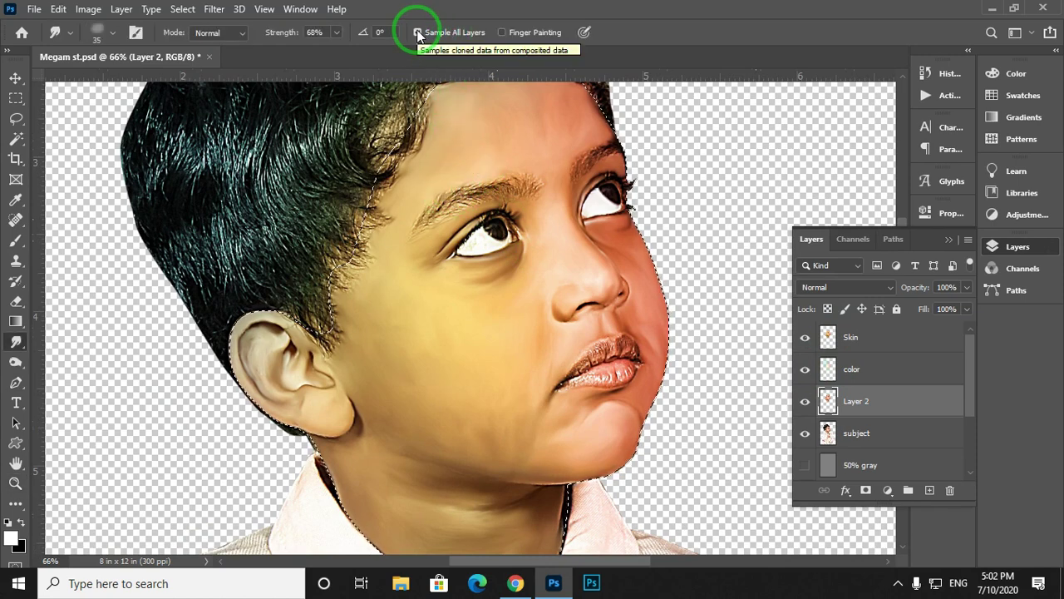
left_click(418, 32)
left_click(854, 336)
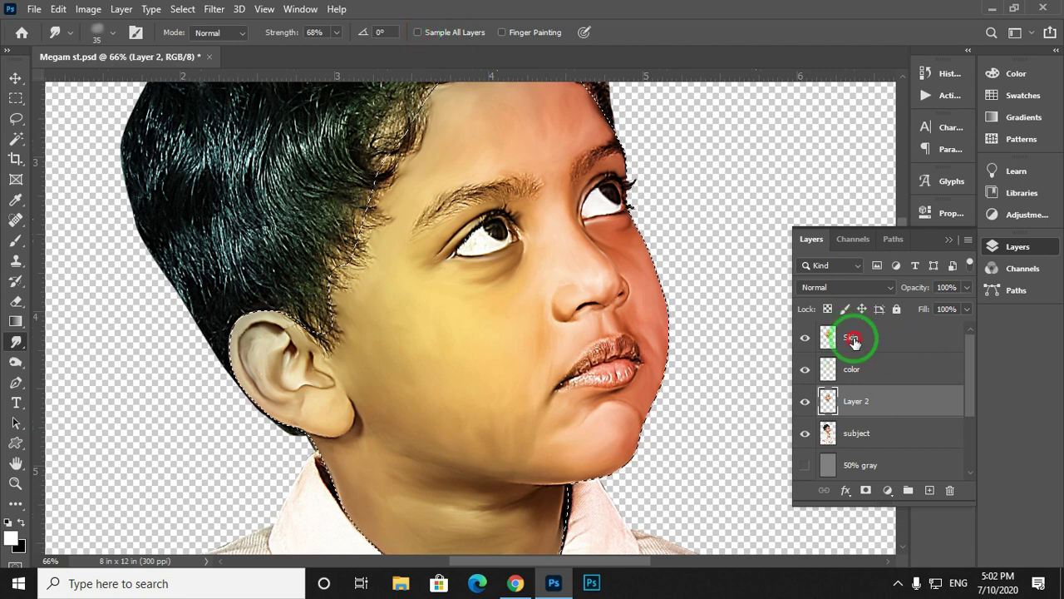
key("z")
left_click_drag(554, 288, 590, 314)
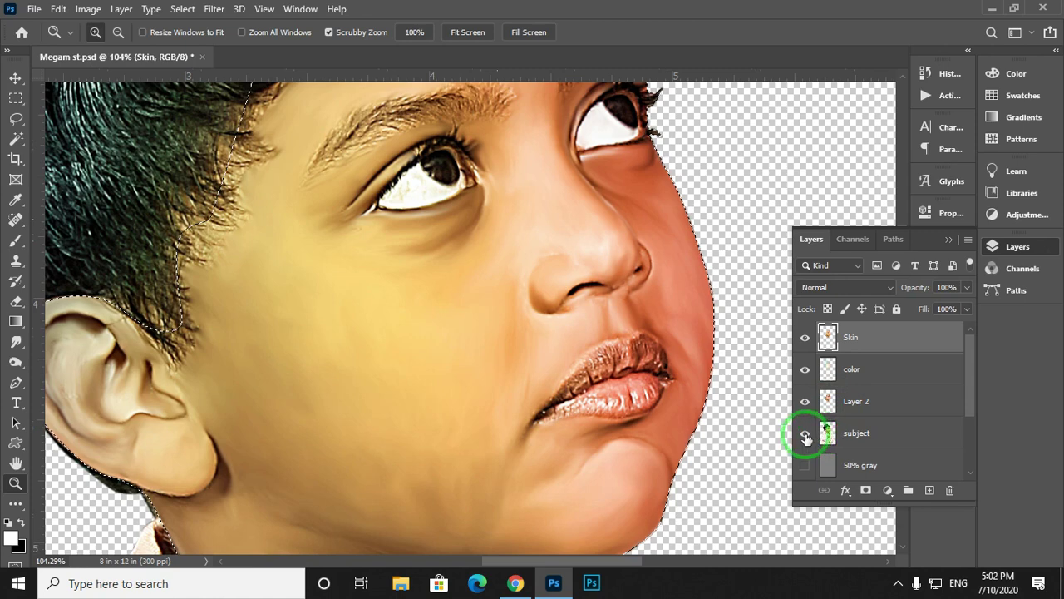
Hide the subject layer, inspect the copied skin layer by itself, and display only the Skin layer.
left_click(805, 432)
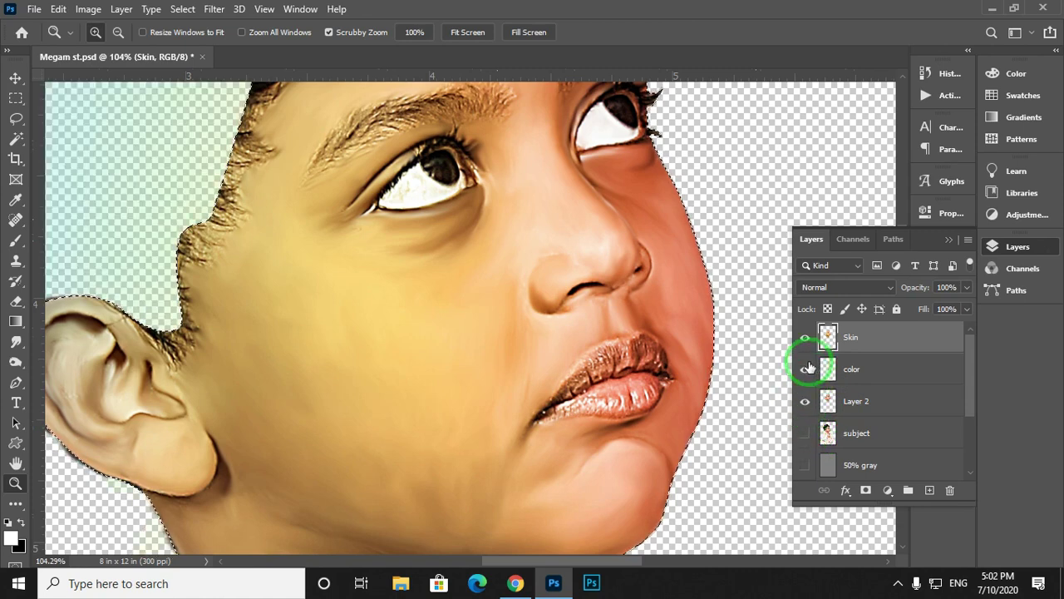
left_click(804, 404, "alt")
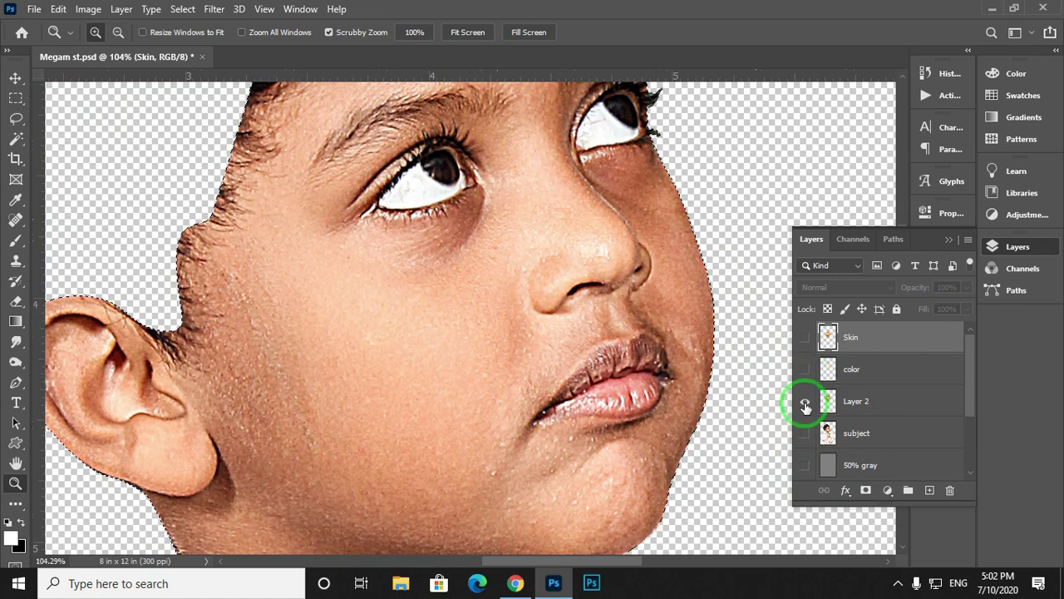
left_click(805, 404)
left_click(804, 336)
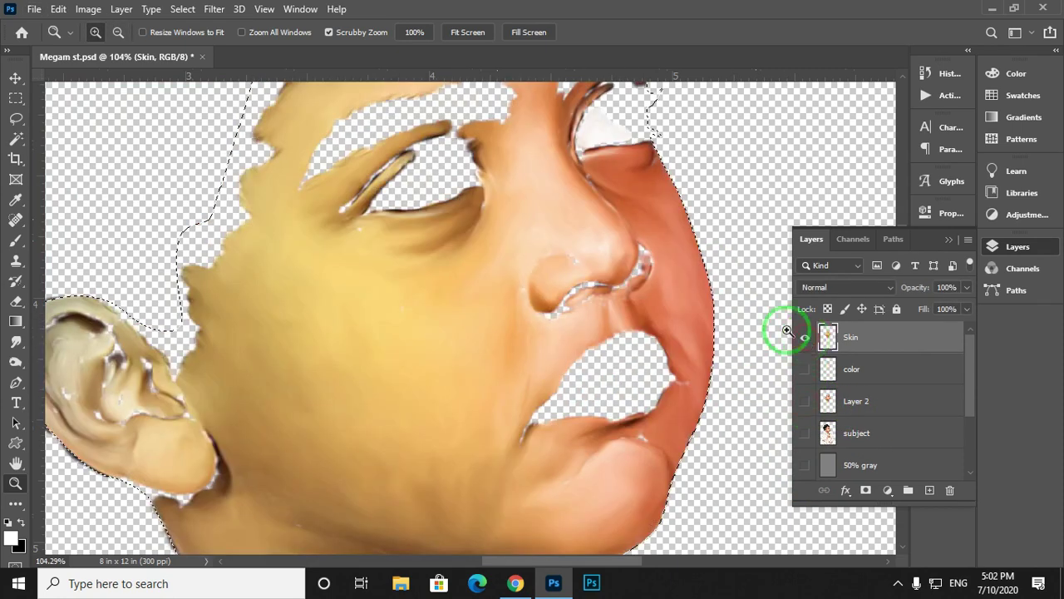
left_click_drag(506, 222, 479, 375)
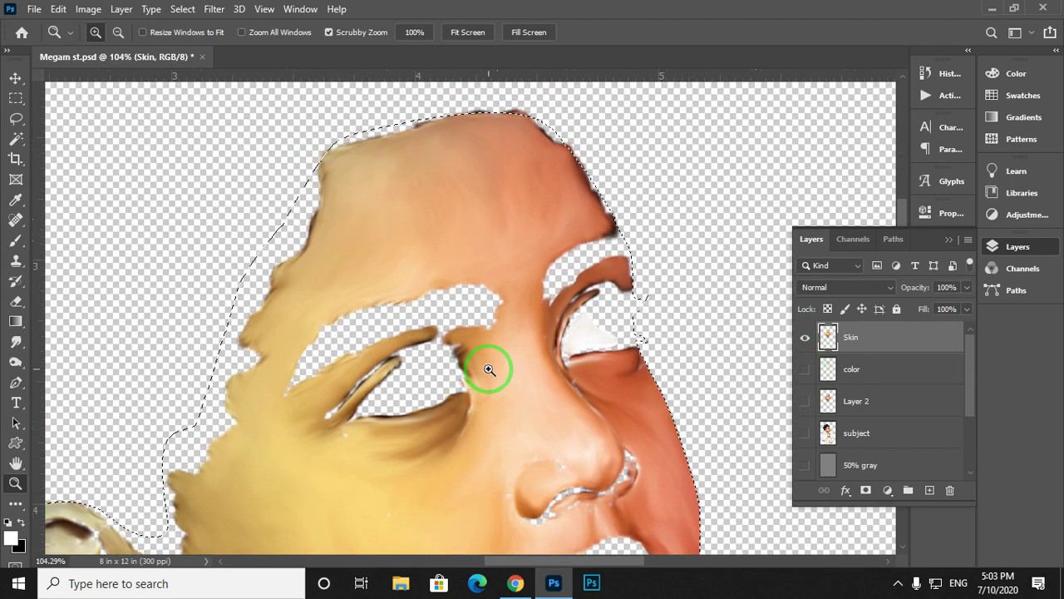
Enlarge the Smudge brush to 90 pixels and smooth the middle of the forehead on the Skin layer.
key("r")
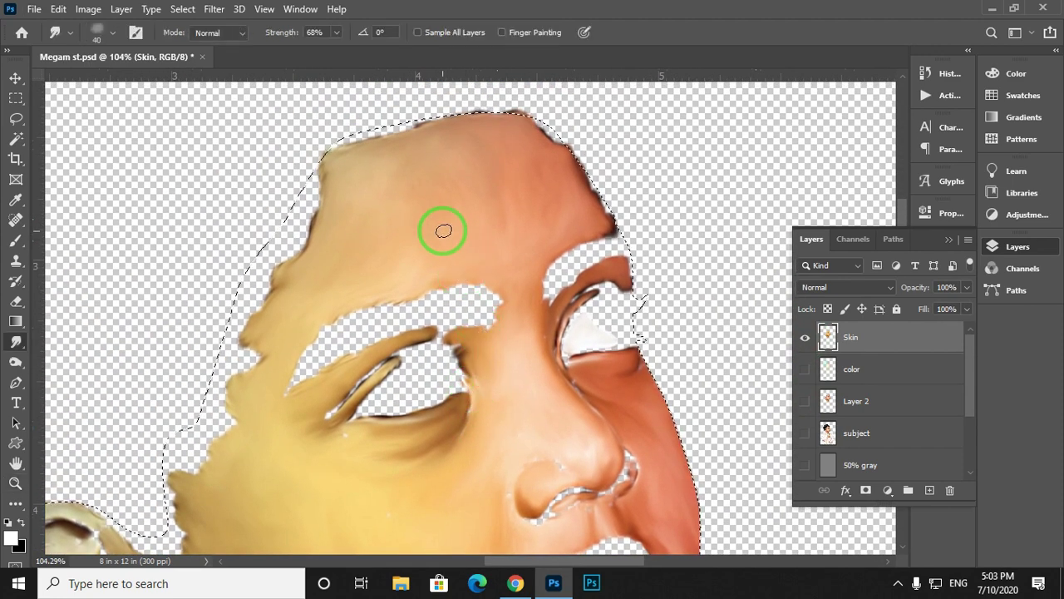
key("bracketright")
key("bracketright")
key("bracketright")
key("bracketright")
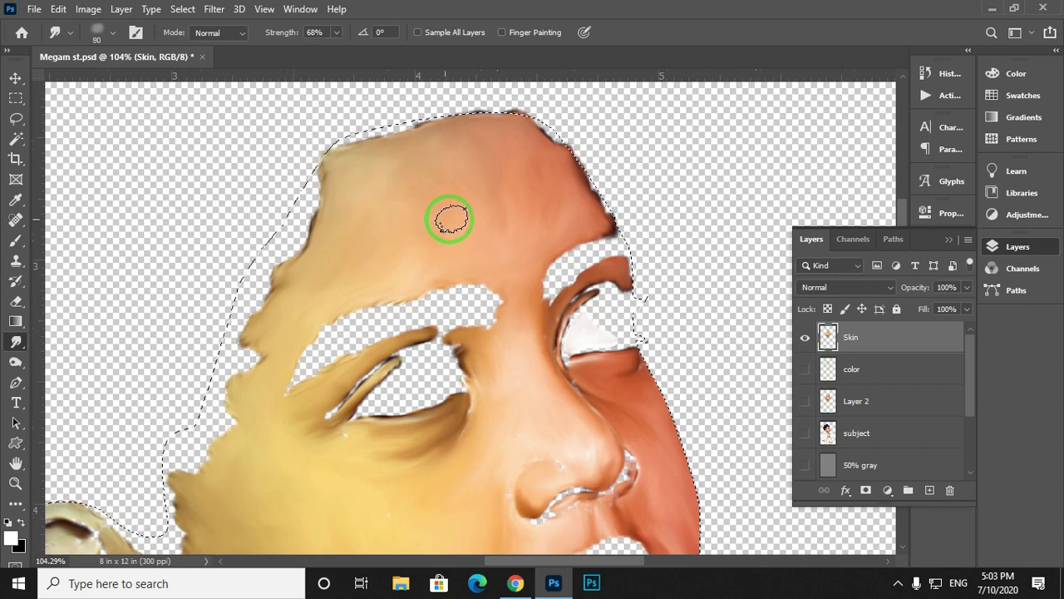
left_click_drag(486, 219, 482, 171)
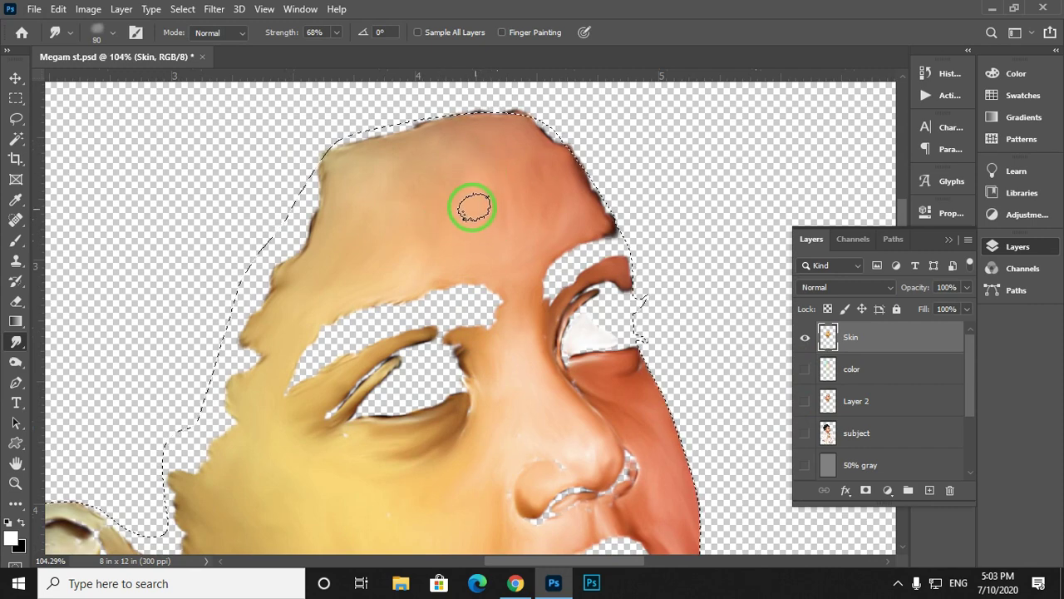
Hide the panels and smudge the far side and upper edge of the forehead out to the selection border.
key("Tab")
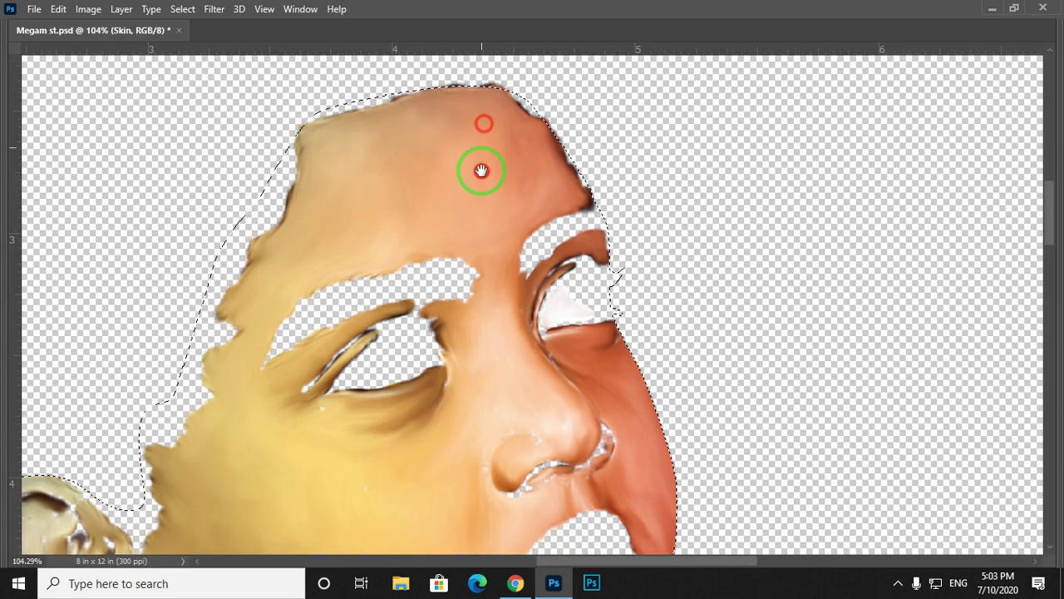
left_click_drag(482, 170, 483, 202)
left_click_drag(537, 234, 580, 173)
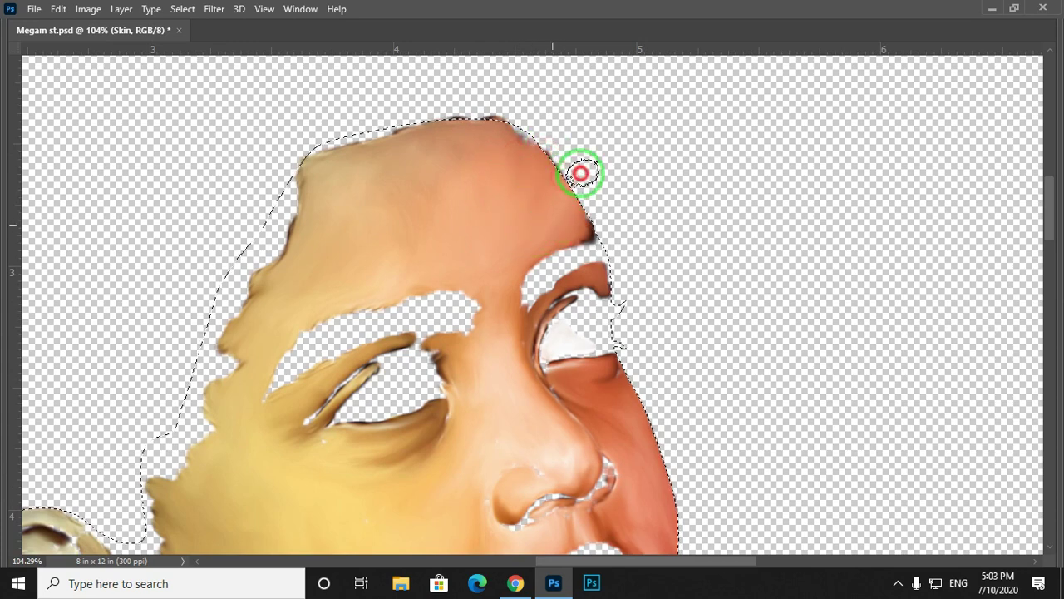
left_click_drag(580, 216, 577, 207)
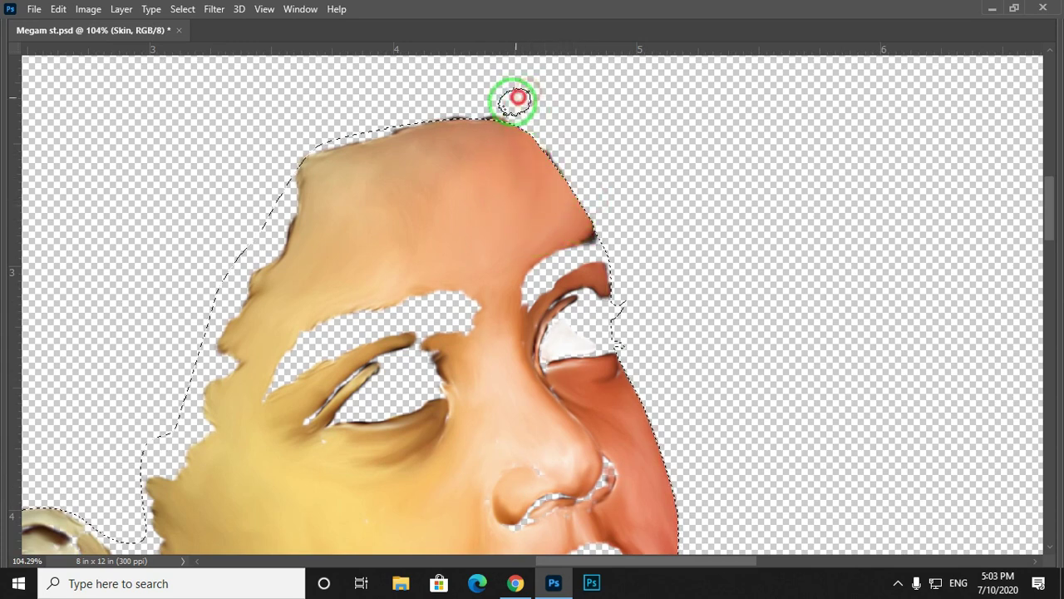
left_click_drag(515, 99, 559, 112)
mouse_move(463, 136)
left_mouse_down()
mouse_move(553, 174)
mouse_move(508, 147)
left_mouse_up()
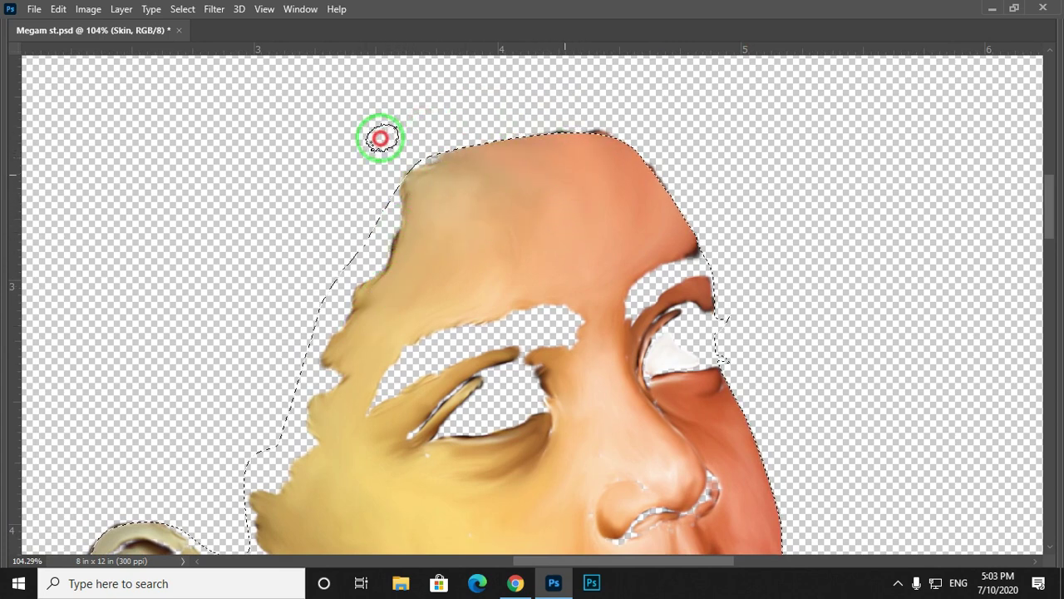
Smudge the near forehead corner, temple and sideburn skin outward to fill the selection up to the hairline.
left_click_drag(383, 167, 385, 159)
mouse_move(443, 197)
left_mouse_down()
mouse_move(347, 190)
mouse_move(475, 156)
mouse_move(366, 219)
mouse_move(340, 209)
mouse_move(328, 224)
mouse_move(396, 236)
mouse_move(319, 264)
left_mouse_up()
left_click_drag(397, 223, 498, 185)
left_click_drag(483, 249, 422, 268)
left_click_drag(453, 227, 473, 200)
mouse_move(486, 253)
left_mouse_down()
mouse_move(445, 276)
mouse_move(454, 331)
left_mouse_up()
scroll(454, 330, "left", 2)
scroll(483, 244, "down", 4)
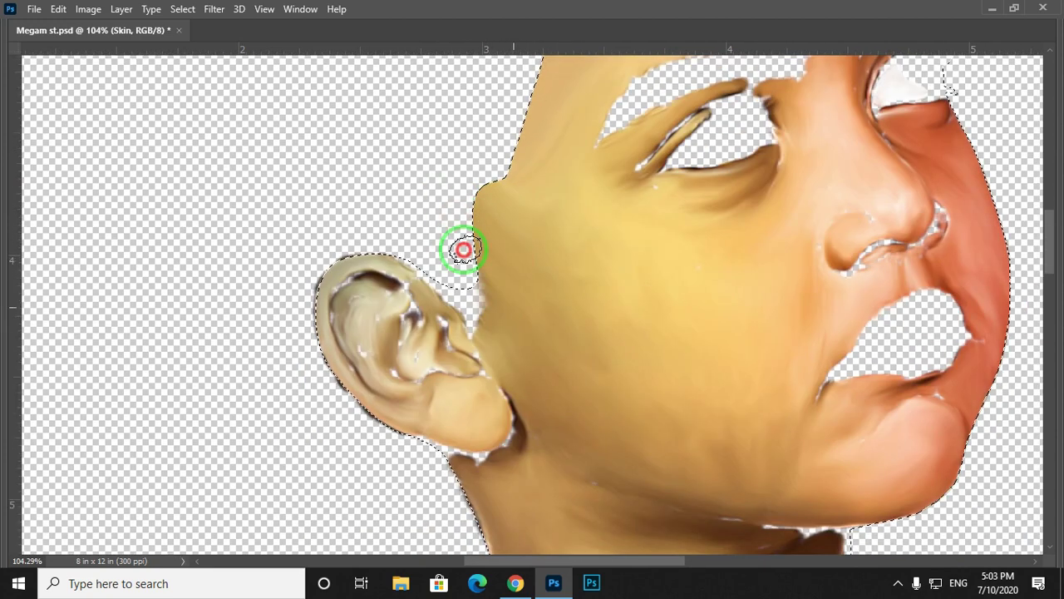
left_click_drag(472, 278, 449, 237)
mouse_move(491, 279)
left_mouse_down()
mouse_move(446, 257)
mouse_move(435, 307)
mouse_move(416, 172)
mouse_move(437, 386)
left_mouse_up()
Smudge the dark edge of the forehead beside the far eyebrow and blend the forehead.
scroll(506, 278, "up", 2)
key("Tab")
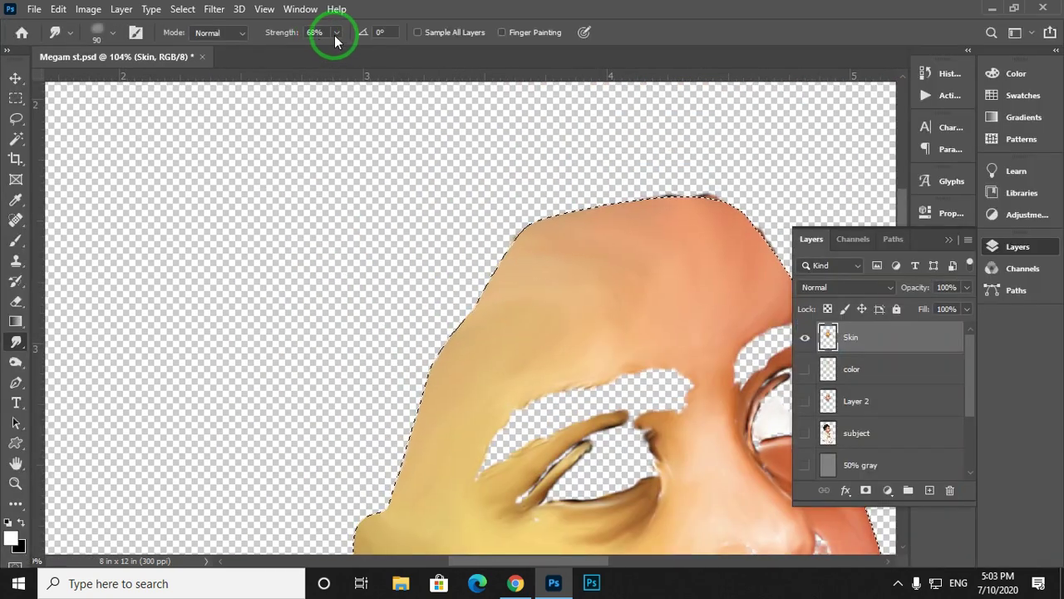
key("Tab")
scroll(530, 294, "right", 5)
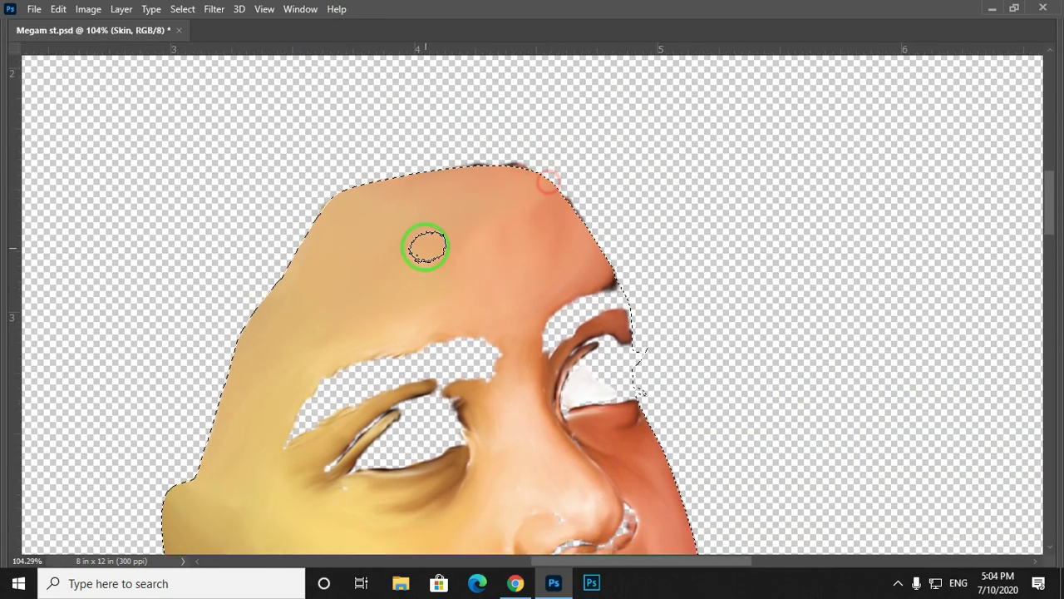
left_click_drag(603, 270, 637, 269)
left_click_drag(466, 295, 539, 138)
Smudge the near cheek, jawline and the skin beside the ear on the Skin layer to blend their tones.
left_click_drag(352, 366, 421, 159)
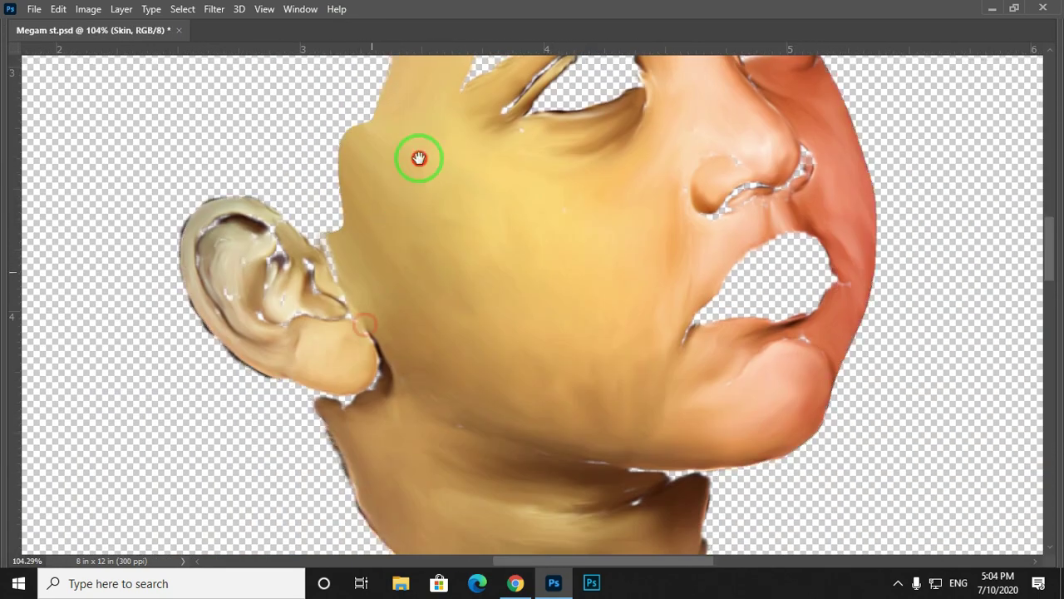
left_click_drag(367, 188, 364, 106)
left_click_drag(332, 250, 255, 192)
left_click_drag(287, 257, 259, 304)
left_click_drag(288, 235, 276, 299)
left_click_drag(364, 229, 319, 191)
left_click_drag(349, 273, 361, 212)
left_click_drag(344, 298, 438, 278)
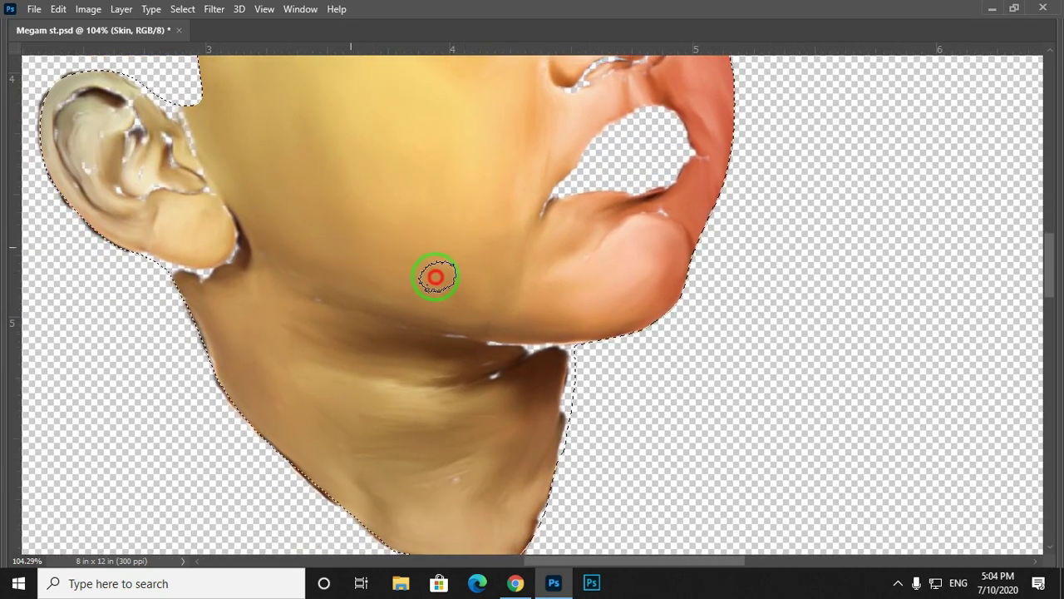
left_click_drag(359, 246, 370, 225)
left_click_drag(399, 267, 335, 180)
mouse_move(293, 223)
left_mouse_down()
mouse_move(338, 228)
mouse_move(283, 237)
mouse_move(350, 186)
mouse_move(416, 225)
mouse_move(380, 238)
mouse_move(387, 294)
mouse_move(366, 322)
left_mouse_up()
left_click_drag(434, 168, 423, 324)
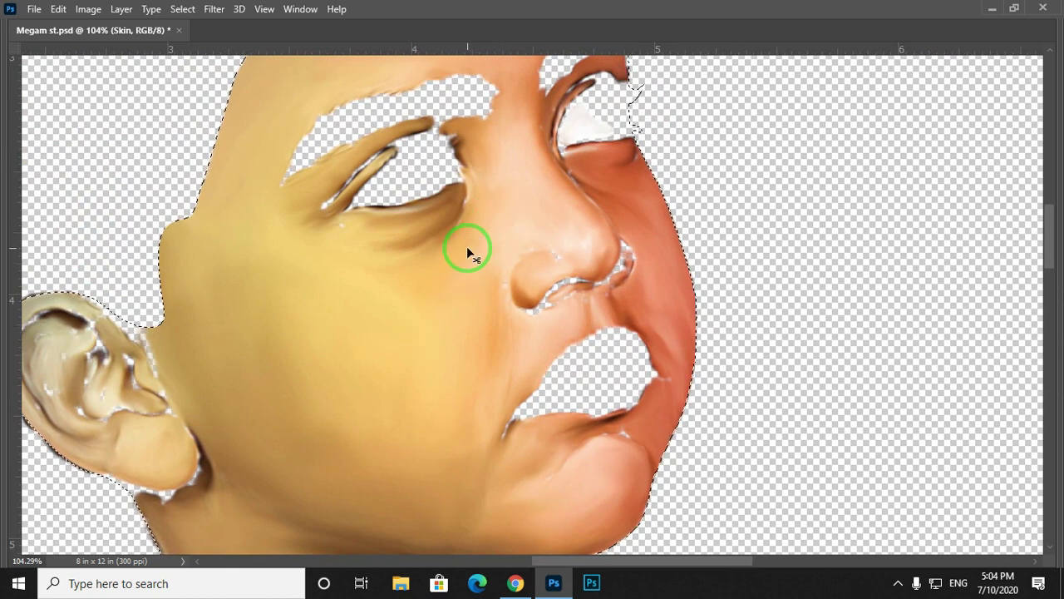
Set the image resolution to 200 pixels/inch.
key("ctrl+alt+i")
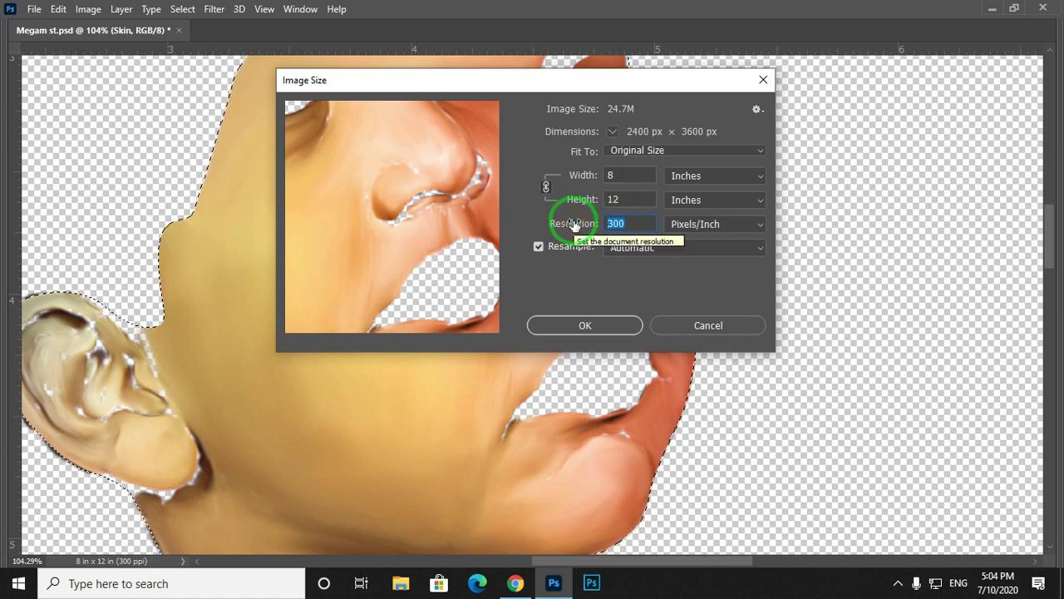
type("200")
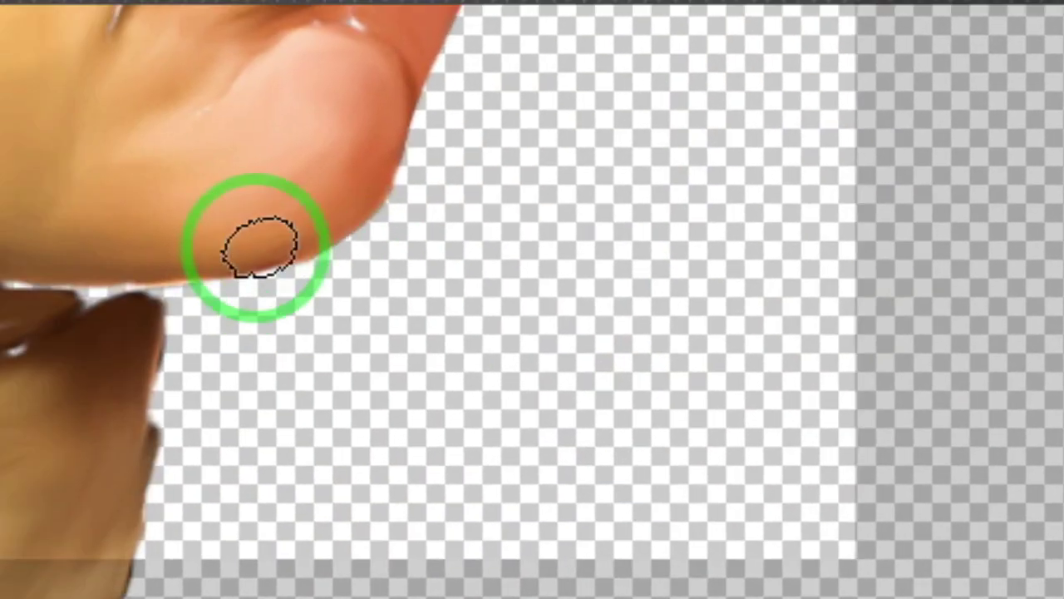
left_click_drag(256, 248, 634, 439)
left_click_drag(466, 218, 524, 291)
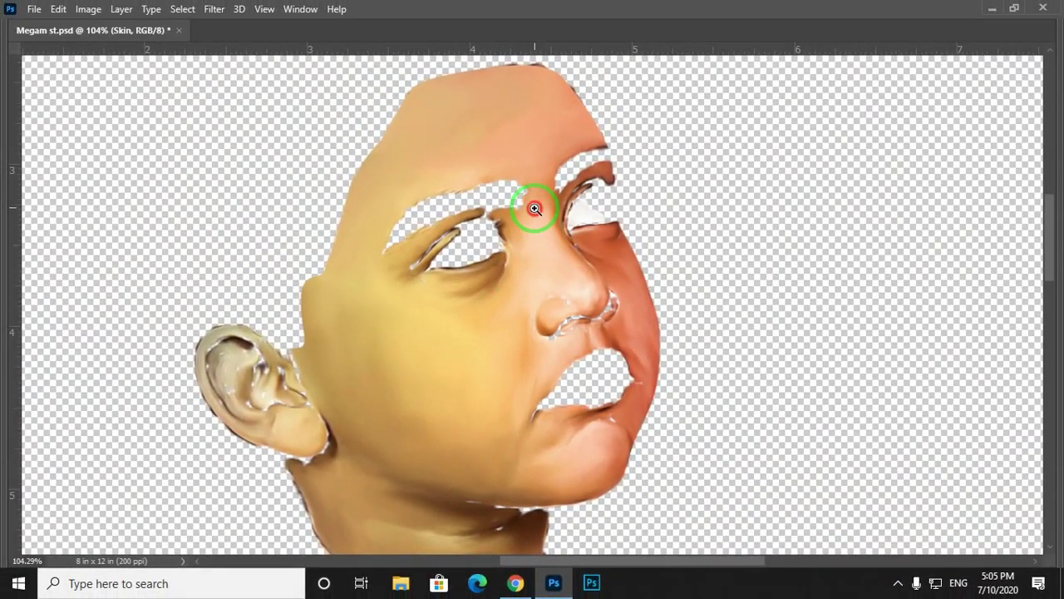
left_click_drag(535, 209, 570, 278)
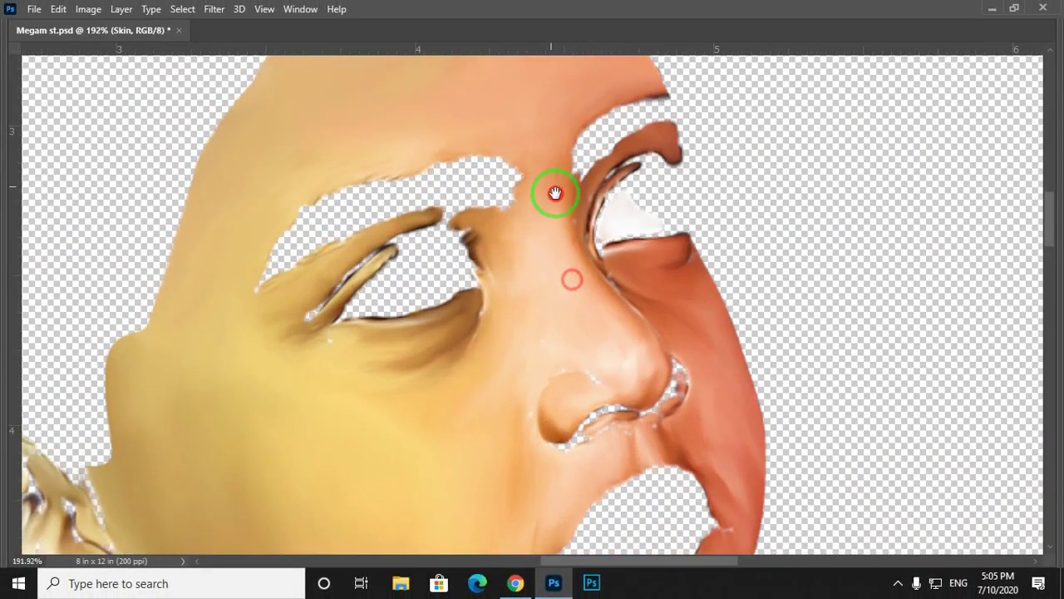
left_click_drag(555, 195, 570, 266)
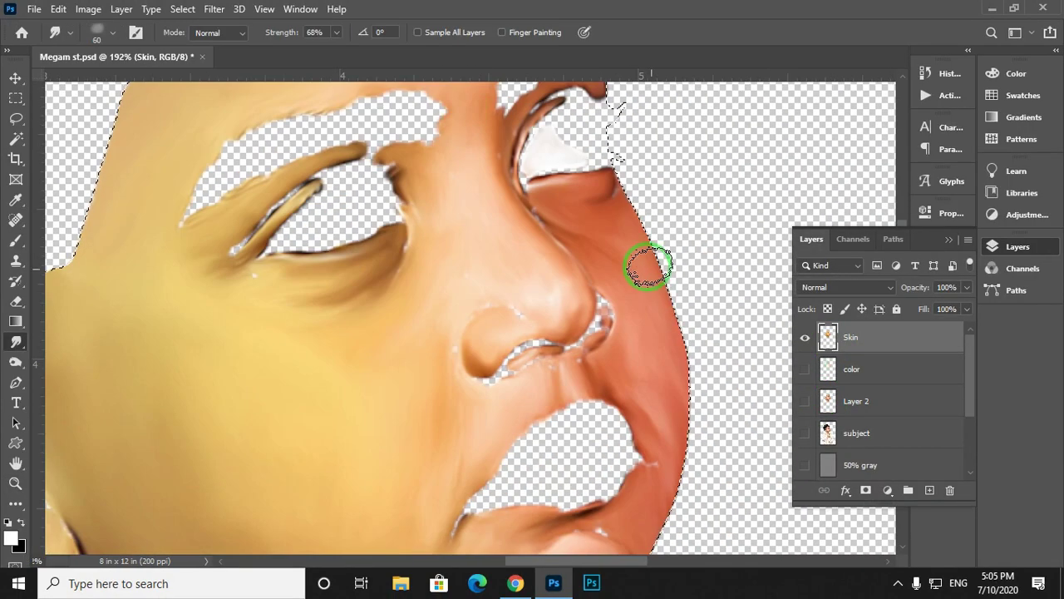
Reduce the Smudge brush to 35 pixels and smooth the far red cheek beside the nose and mouth.
key("bracketleft")
key("bracketleft")
key("bracketleft")
key("bracketleft")
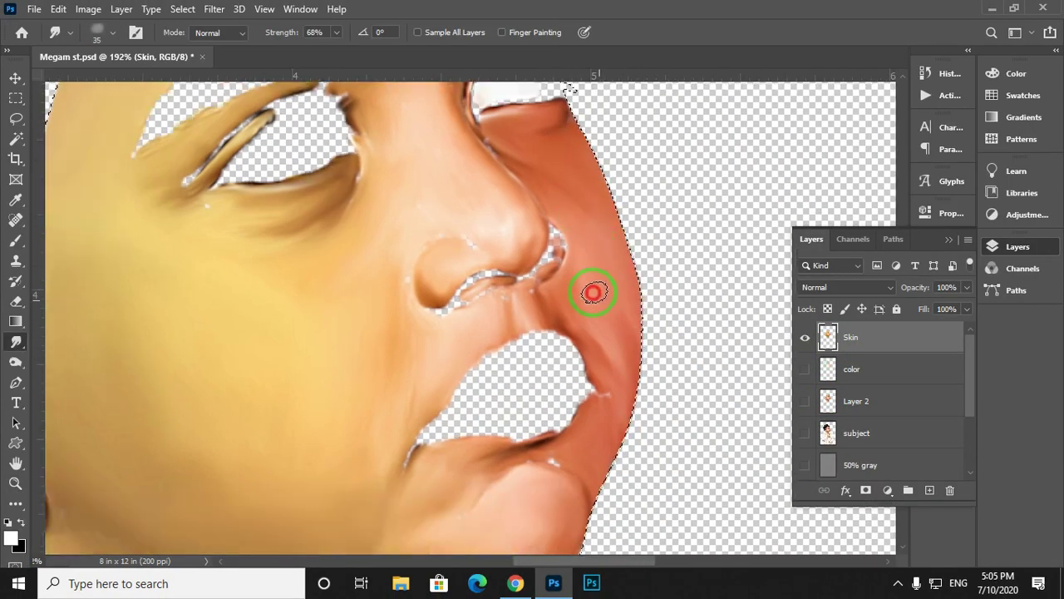
left_click_drag(594, 291, 625, 375)
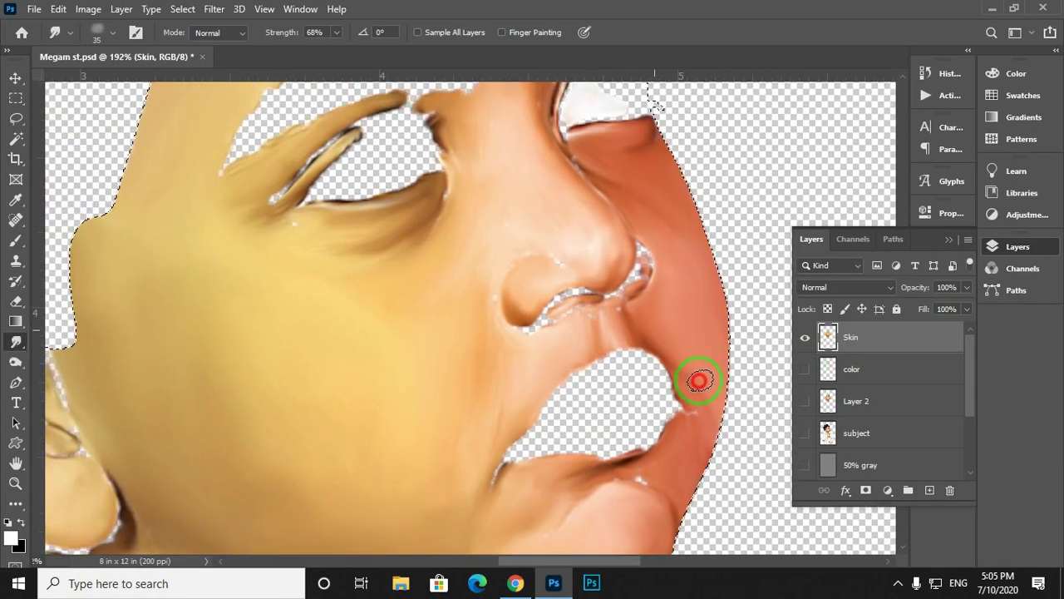
left_click_drag(675, 481, 763, 221)
Smudge the front edge of the neck below the chin outward to fill the selection down to the neck's tip.
left_click_drag(504, 319, 597, 266)
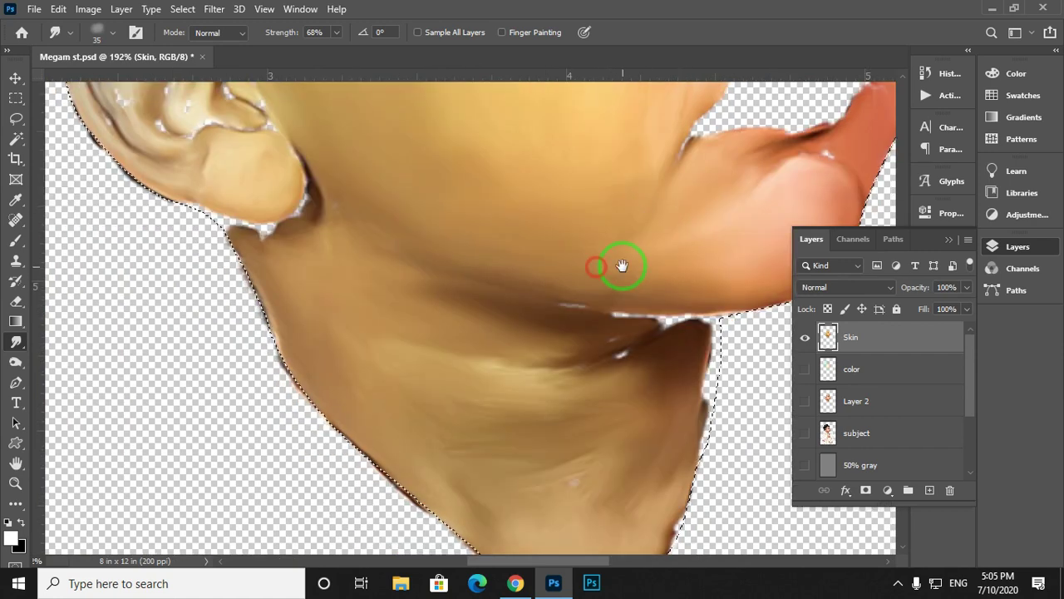
left_click_drag(742, 298, 525, 281)
mouse_move(452, 327)
left_mouse_down()
mouse_move(299, 321)
mouse_move(434, 344)
left_mouse_up()
left_click_drag(489, 415, 478, 308)
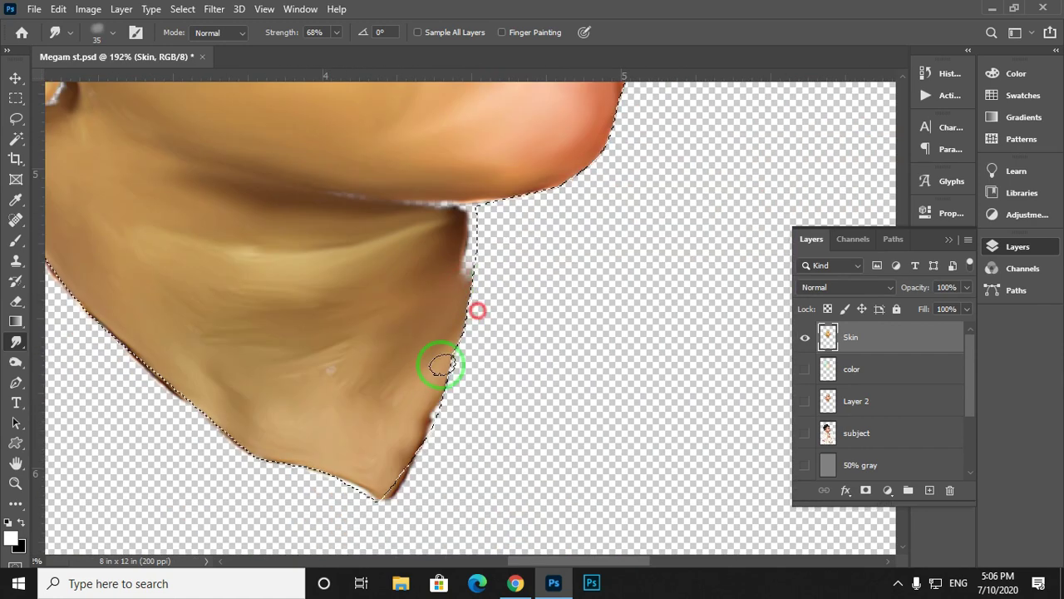
left_click_drag(442, 366, 455, 226)
mouse_move(485, 257)
left_mouse_down()
mouse_move(513, 273)
mouse_move(592, 175)
left_mouse_up()
left_click_drag(402, 280, 523, 303)
key("bracketright")
left_click_drag(509, 367, 556, 308)
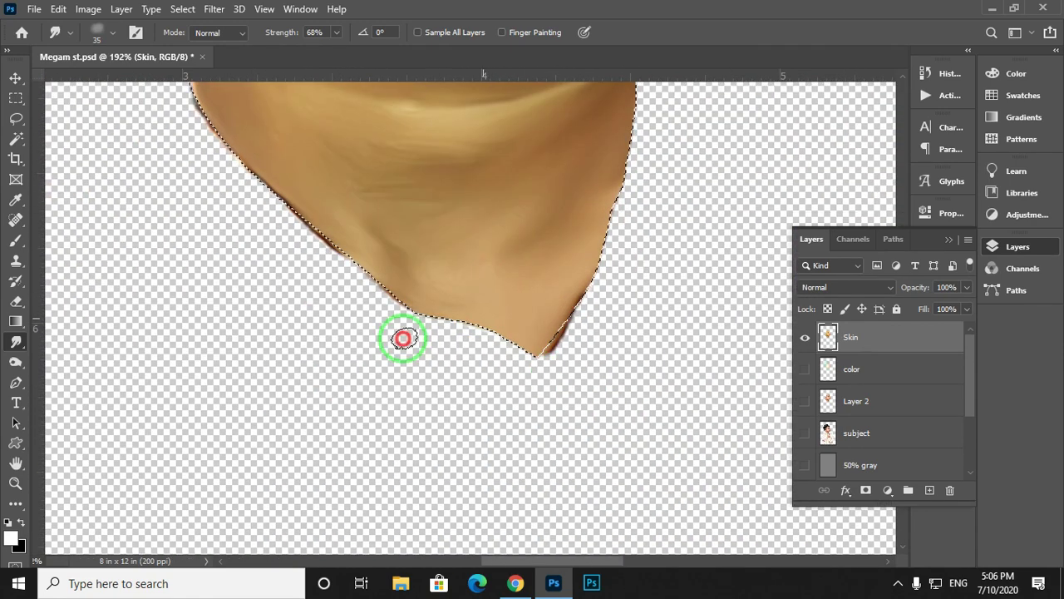
Smooth the folds and pale spot on the lower neck with a larger Smudge brush.
left_click_drag(405, 257, 459, 394)
key("bracketright")
key("bracketright")
key("bracketright")
key("bracketright")
left_click_drag(323, 330, 390, 425)
mouse_move(494, 400)
left_mouse_down()
mouse_move(378, 258)
mouse_move(501, 207)
mouse_move(523, 250)
mouse_move(458, 363)
mouse_move(463, 488)
mouse_move(444, 380)
left_mouse_up()
key("bracketleft")
key("bracketleft")
key("bracketleft")
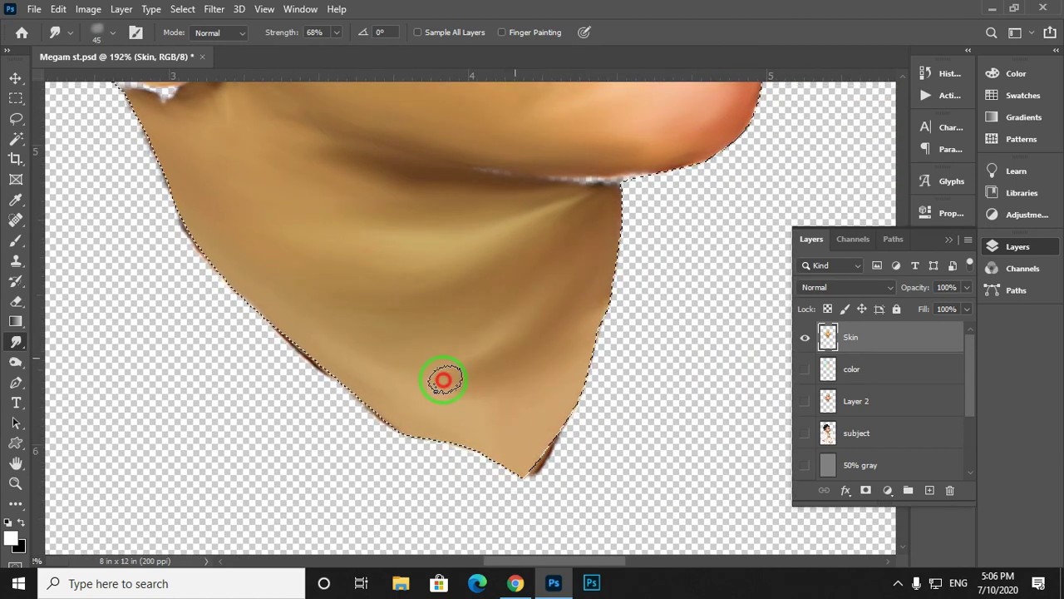
Reduce the Smudge brush to 20 pixels and close the white gap between the chin and the neck.
left_click_drag(617, 148, 580, 356)
key("bracketleft")
key("bracketleft")
mouse_move(559, 418)
left_mouse_down()
mouse_move(725, 338)
mouse_move(565, 352)
mouse_move(537, 380)
mouse_move(597, 370)
mouse_move(406, 358)
left_mouse_up()
left_click_drag(473, 356, 573, 390)
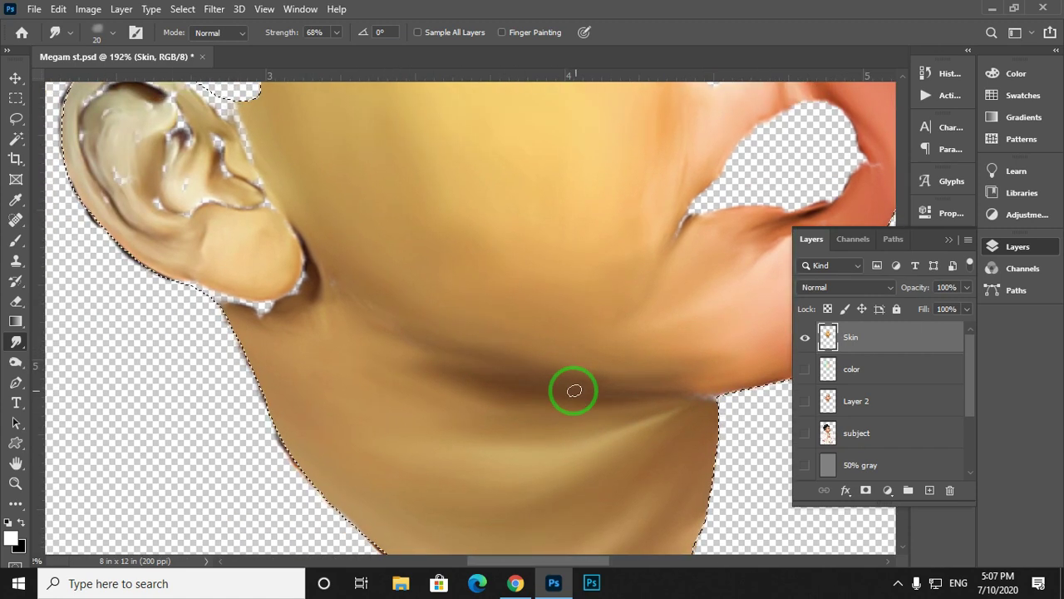
Blend the shadow under the jaw and the side of the neck, resizing the Smudge brush to suit each area.
mouse_move(727, 397)
left_mouse_down()
mouse_move(444, 437)
mouse_move(554, 416)
left_mouse_up()
left_click_drag(446, 390, 321, 470)
mouse_move(391, 496)
left_mouse_down()
mouse_move(435, 482)
mouse_move(537, 501)
left_mouse_up()
left_click_drag(344, 504, 434, 489)
key("bracketright")
key("bracketright")
key("bracketright")
key("bracketright")
mouse_move(290, 423)
left_mouse_down()
mouse_move(316, 397)
mouse_move(275, 406)
mouse_move(258, 374)
left_mouse_up()
key("bracketleft")
key("bracketleft")
left_click_drag(265, 413, 183, 414)
Smooth the skin along the nose bridge toward the nose tip with the Smudge brush at 35 pixels.
left_click_drag(449, 166, 282, 349)
left_click_drag(458, 108, 297, 263)
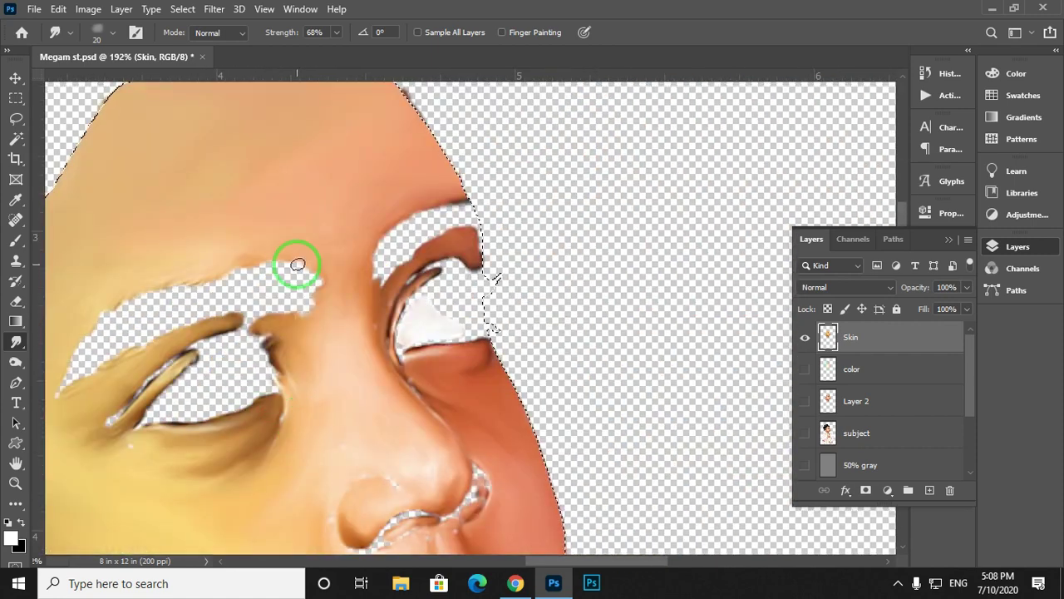
mouse_move(319, 345)
left_mouse_down()
mouse_move(302, 273)
mouse_move(258, 228)
left_mouse_up()
key("bracketright")
key("bracketright")
key("bracketright")
left_click_drag(280, 240, 283, 221)
key("bracketleft")
key("bracketleft")
key("bracketleft")
key("bracketleft")
key("bracketleft")
key("bracketleft")
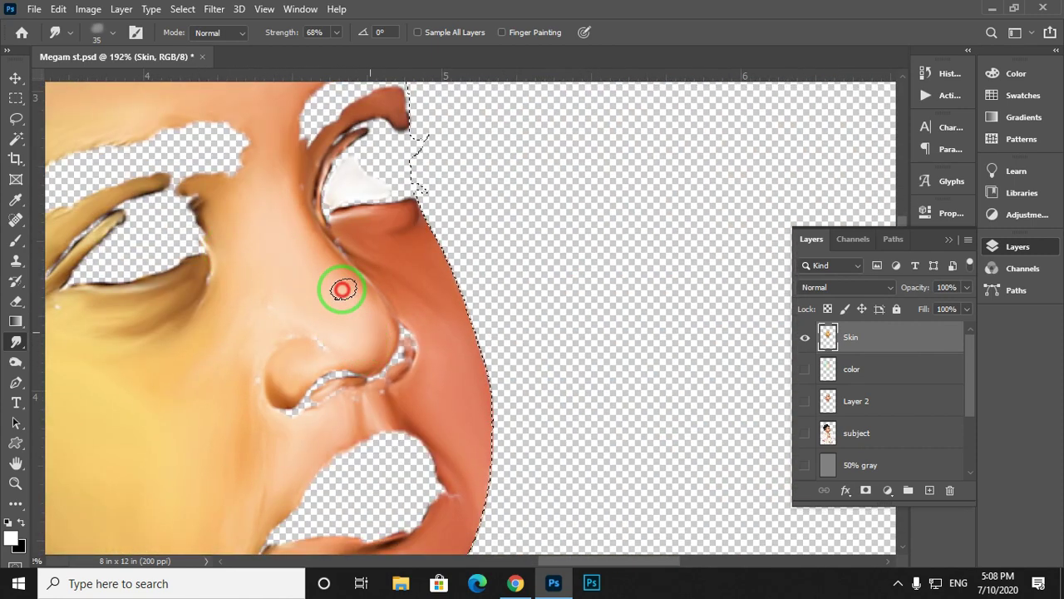
left_click_drag(390, 252, 299, 240)
left_click_drag(239, 217, 249, 233)
Smudge away the white flecks below the lips and blend the chin with the Smudge brush at 20 pixels.
key("bracketright")
key("bracketright")
key("bracketright")
mouse_move(358, 549)
left_mouse_down()
mouse_move(440, 413)
mouse_move(609, 342)
left_mouse_up()
mouse_move(520, 323)
left_mouse_down()
mouse_move(494, 330)
mouse_move(529, 310)
left_mouse_up()
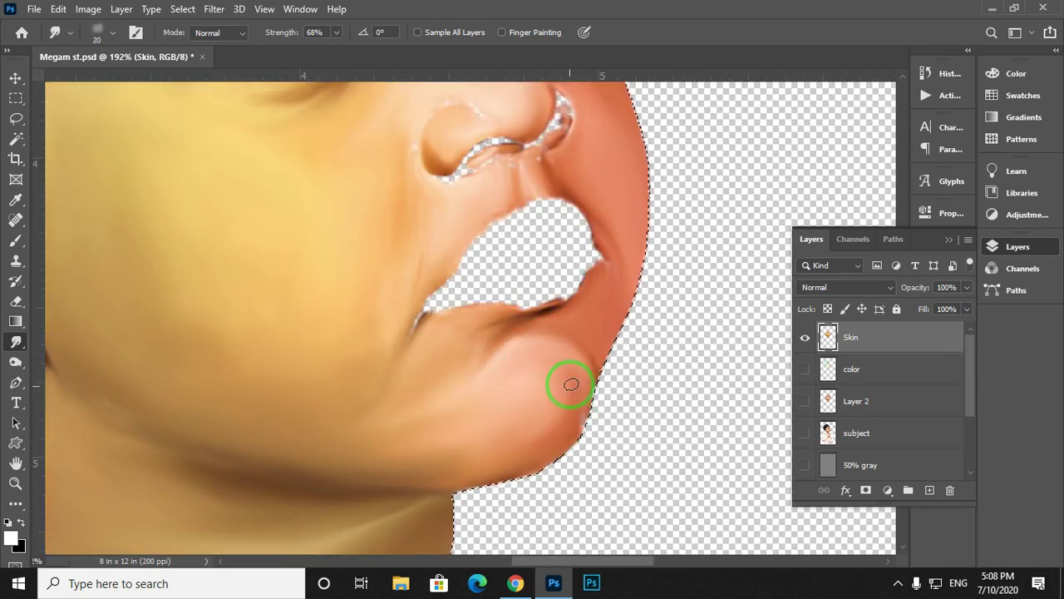
Blend the near cheek beside the nose and mouth with the Smudge brush at 25 pixels.
scroll(409, 250, "up", 3)
left_click_drag(367, 346, 391, 347)
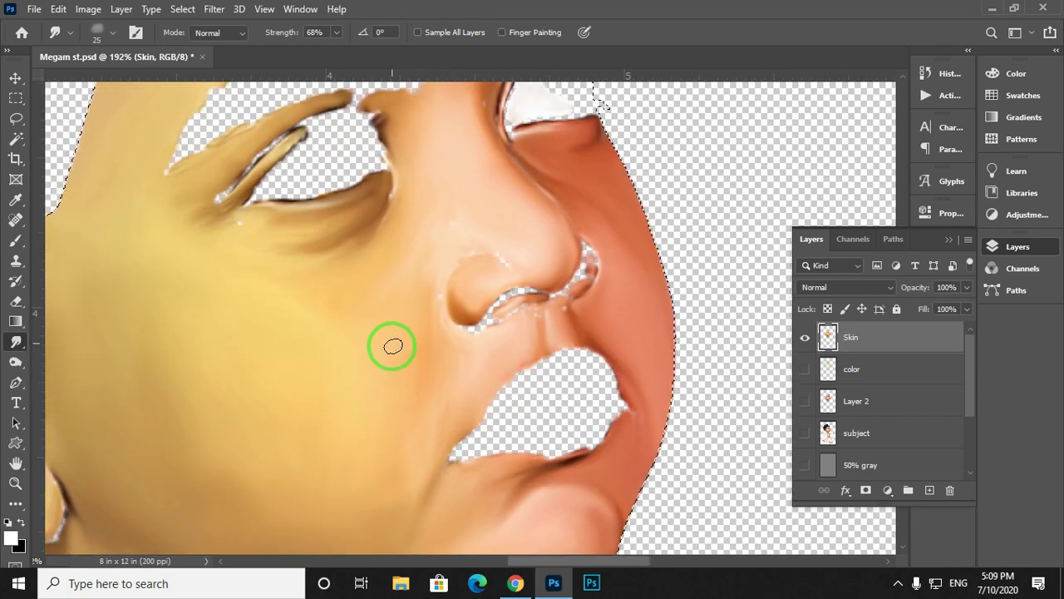
key("]")
left_click_drag(330, 279, 462, 349)
left_click_drag(554, 275, 555, 308)
Reduce the Smudge brush to 10 pixels and blend away the white flecks around the near nostril wing.
key("ctrl+plus")
left_click_drag(645, 364, 328, 243)
key("[")
key("[")
key("[")
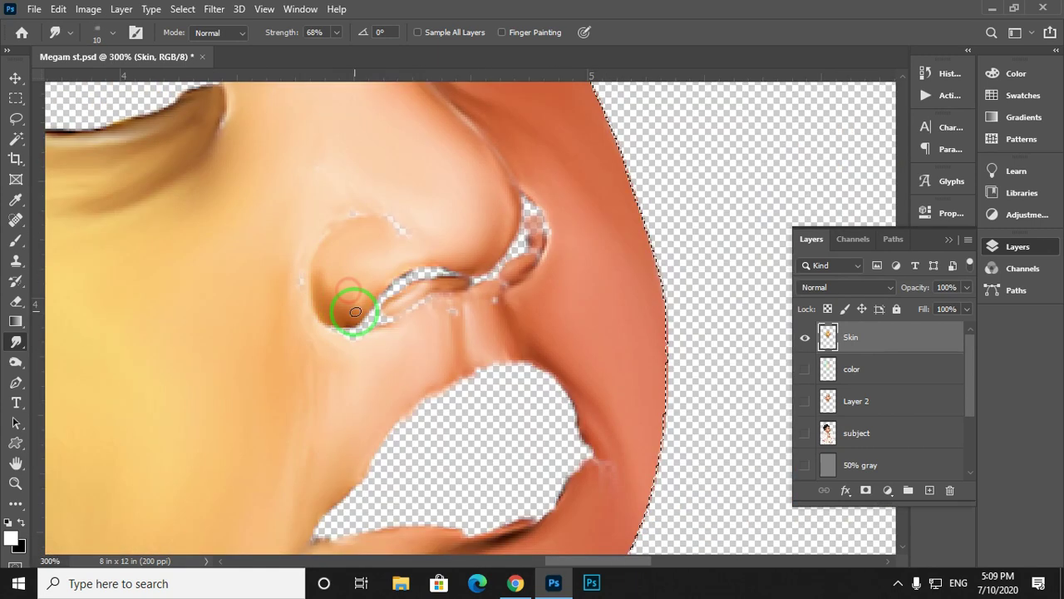
left_click_drag(336, 314, 304, 254)
left_click_drag(390, 220, 391, 219)
left_click_drag(377, 273, 361, 290)
left_click_drag(451, 255, 482, 247)
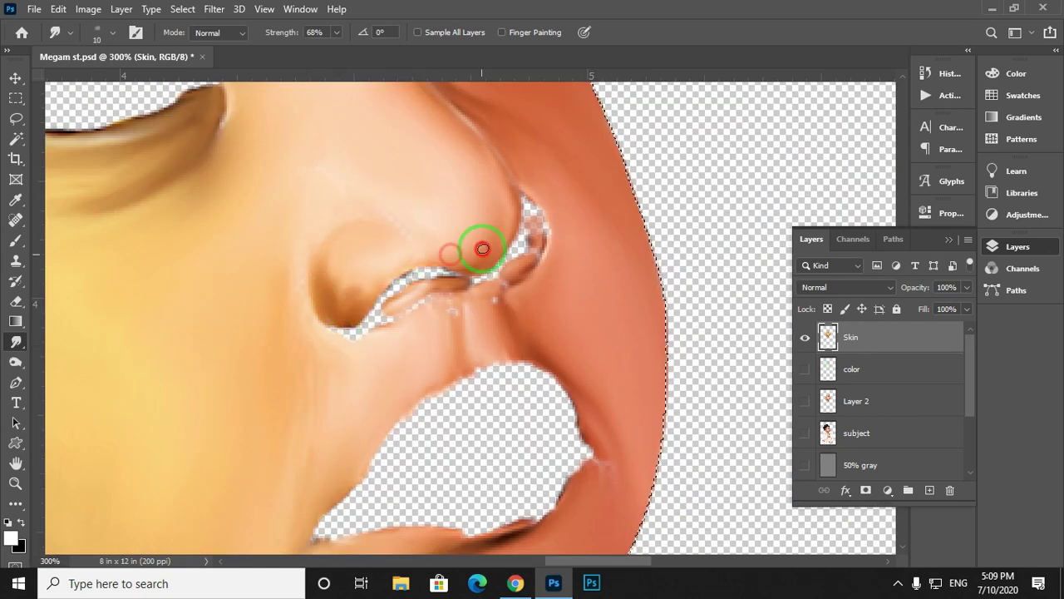
Smooth the far edge of the nose with the Smudge tool at 80% strength and a brush of 8 pixels.
left_click_drag(489, 135, 472, 233)
left_click_drag(410, 127, 490, 281)
key("8")
mouse_move(607, 268)
left_mouse_down()
mouse_move(615, 283)
mouse_move(617, 266)
left_mouse_up()
key("[")
key("[")
mouse_move(517, 359)
left_mouse_down()
mouse_move(494, 312)
mouse_move(553, 423)
mouse_move(510, 349)
left_mouse_up()
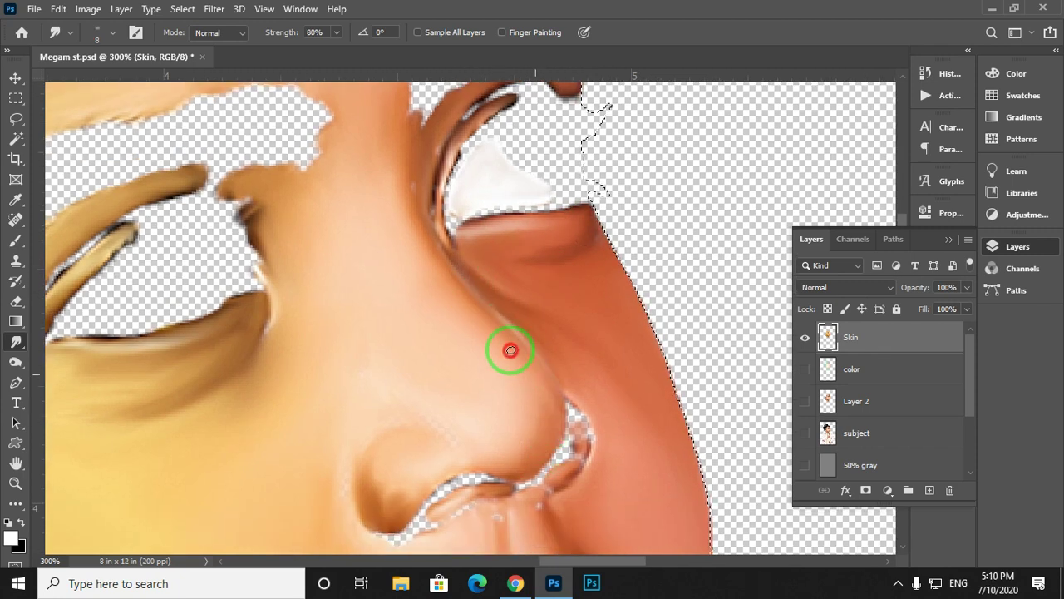
left_click_drag(418, 208, 551, 374)
left_click_drag(579, 290, 520, 349)
Enlarge the Smudge brush to 20 pixels and blend the skin around the near eye, including the white fleck below it.
key("]")
key("]")
key("]")
key("]")
left_click_drag(645, 281, 646, 312)
left_click_drag(221, 279, 573, 193)
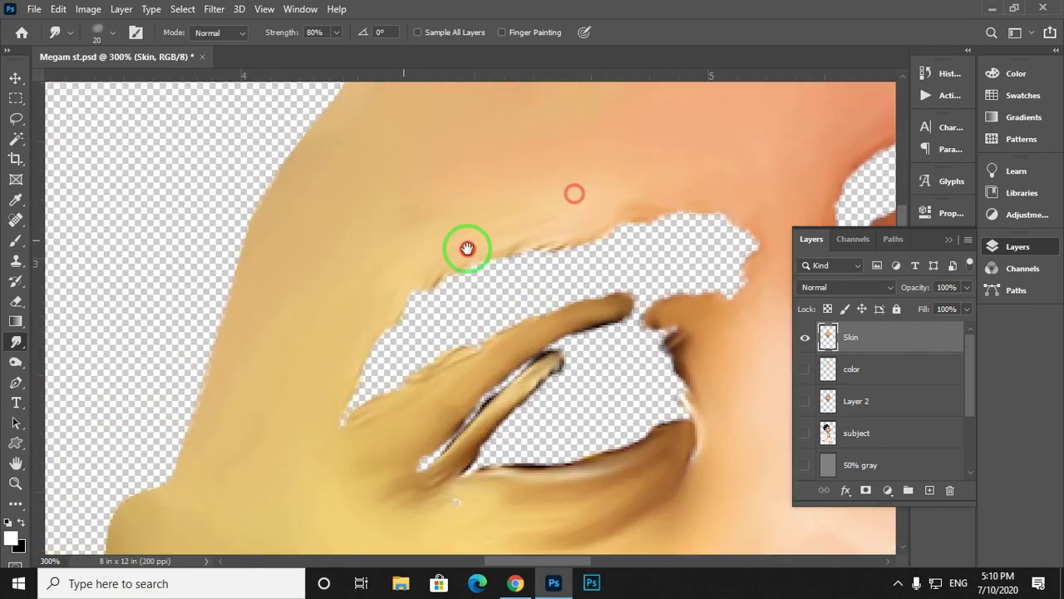
left_click_drag(469, 250, 314, 34)
left_click_drag(338, 287, 482, 254)
left_click_drag(316, 313, 491, 310)
mouse_move(549, 223)
left_mouse_down()
mouse_move(385, 349)
mouse_move(524, 268)
mouse_move(483, 321)
mouse_move(329, 353)
left_mouse_up()
Reduce the Smudge brush to 10 pixels and refine the shading around the near nostril.
key("[")
mouse_move(661, 433)
left_mouse_down()
mouse_move(530, 356)
mouse_move(507, 297)
left_mouse_up()
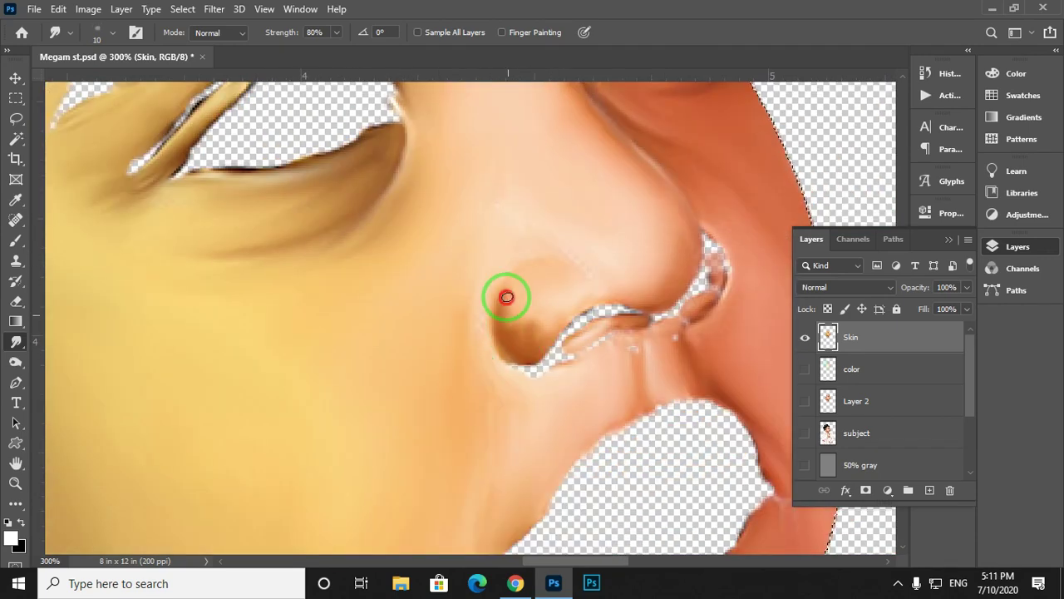
left_click_drag(655, 270, 497, 337)
left_click_drag(524, 343, 535, 330)
Clear the stray dark pixels outside the selection on the Skin layer and deselect.
key("z")
mouse_move(634, 246)
left_mouse_down()
mouse_move(553, 286)
mouse_move(494, 353)
left_mouse_up()
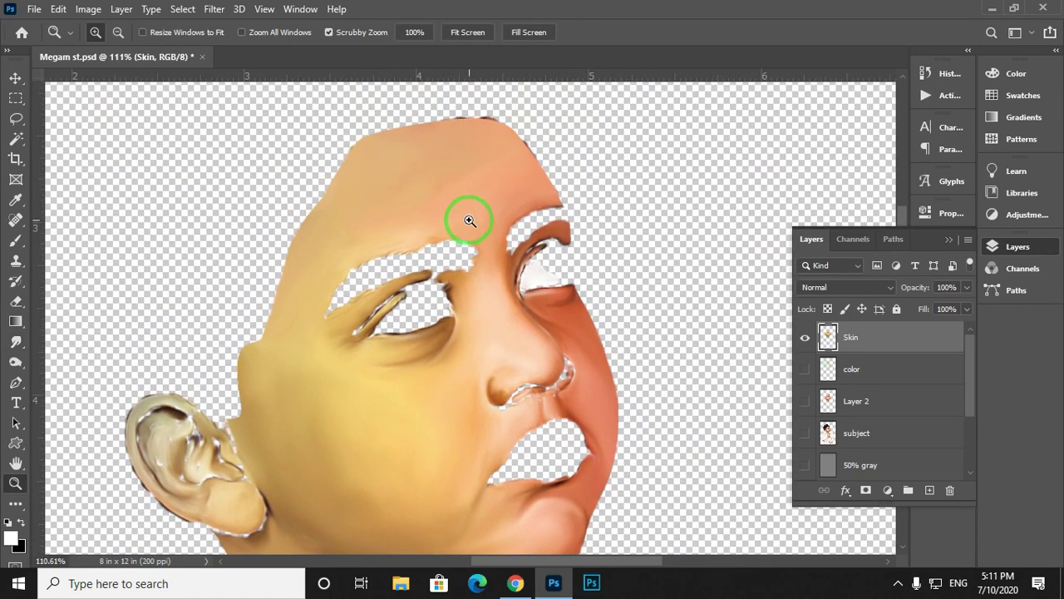
left_click_drag(483, 259, 446, 243)
key("ctrl+shift+d")
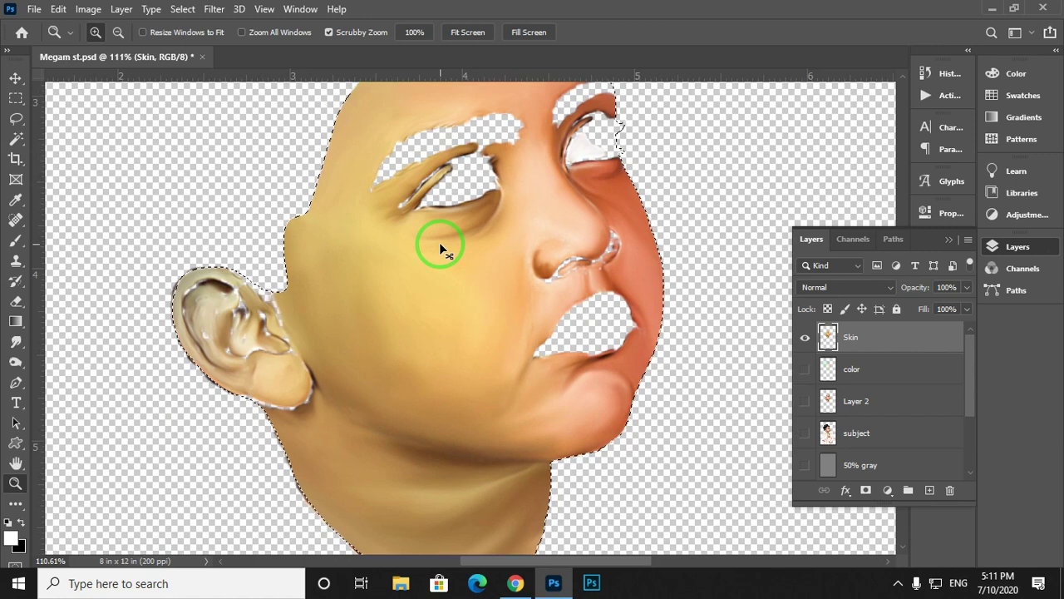
left_click(496, 279)
left_click_drag(496, 279, 484, 371)
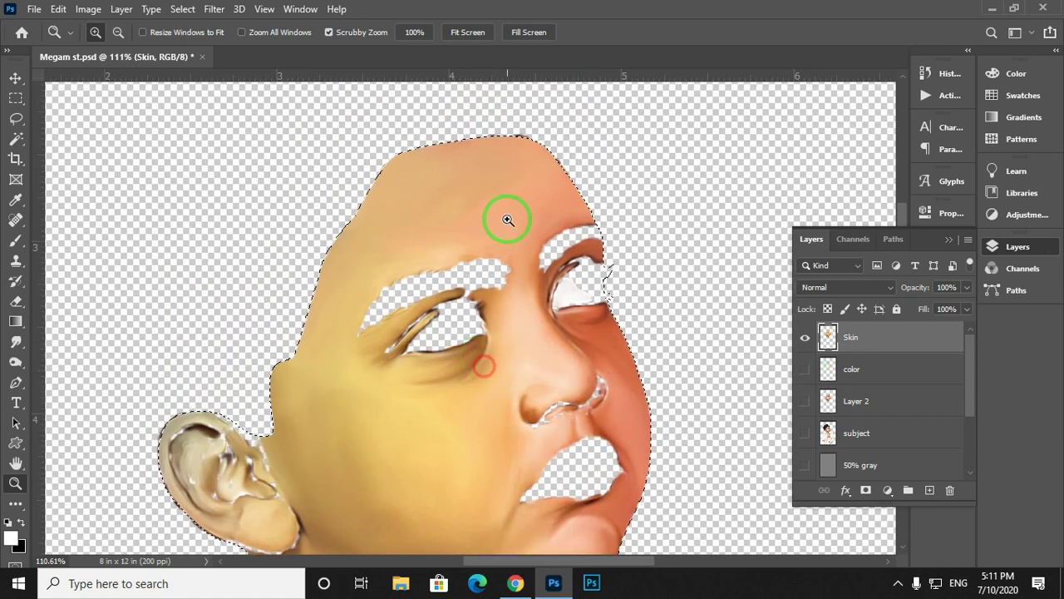
left_click_drag(306, 302, 345, 146)
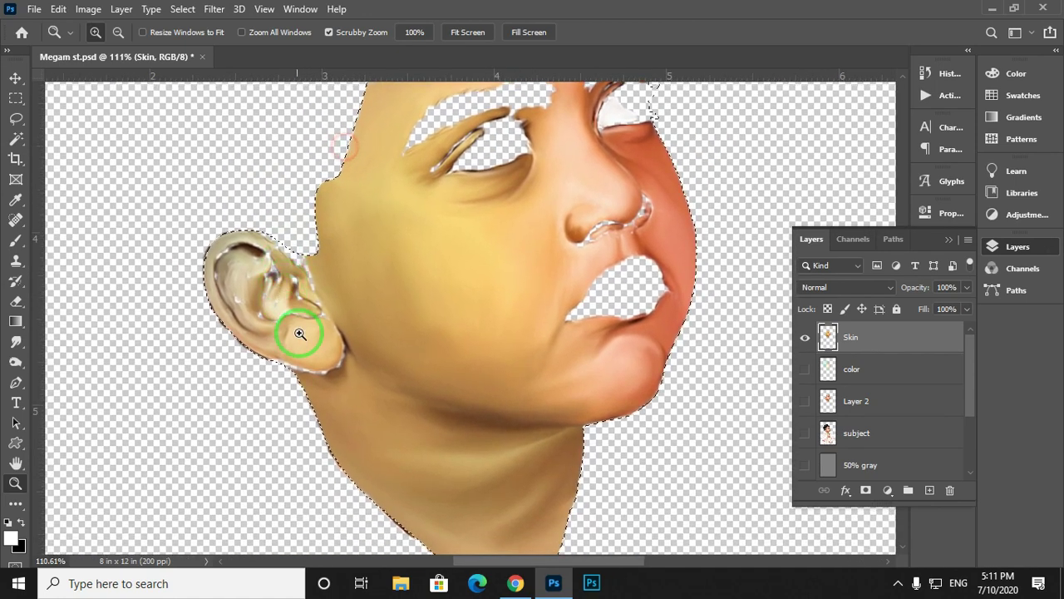
left_click_drag(409, 494, 405, 296)
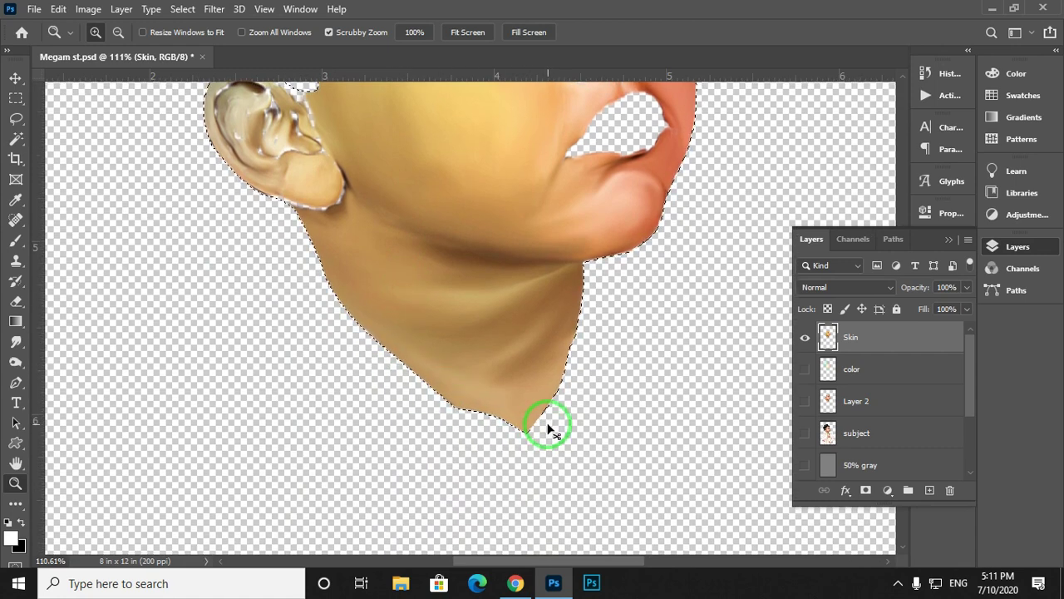
key("ctrl+d")
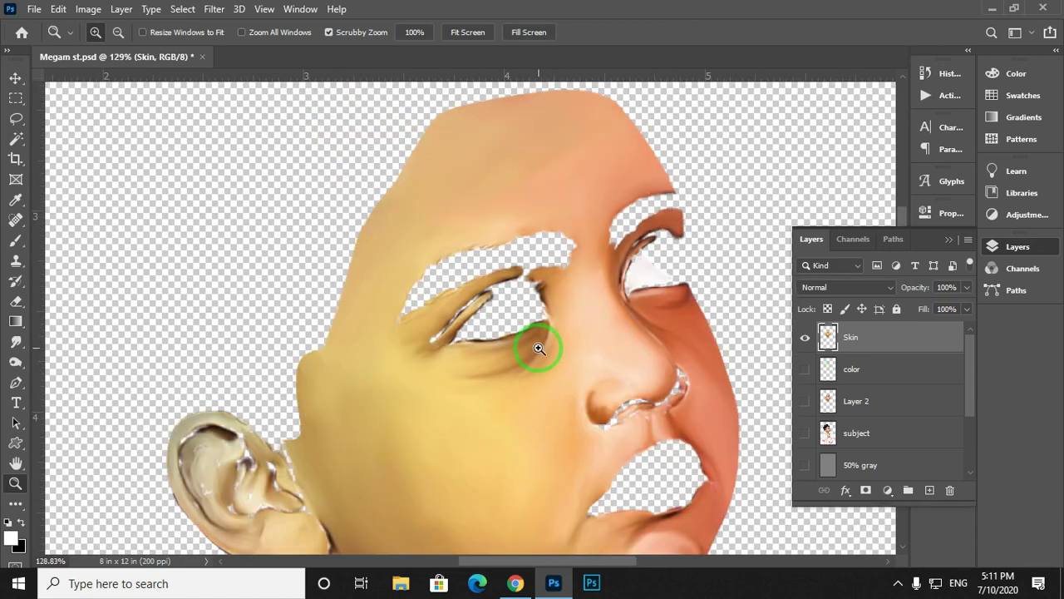
Show the color, Layer 2, subject and 50% gray layers beneath the smudged Skin layer.
left_click_drag(524, 388, 513, 365)
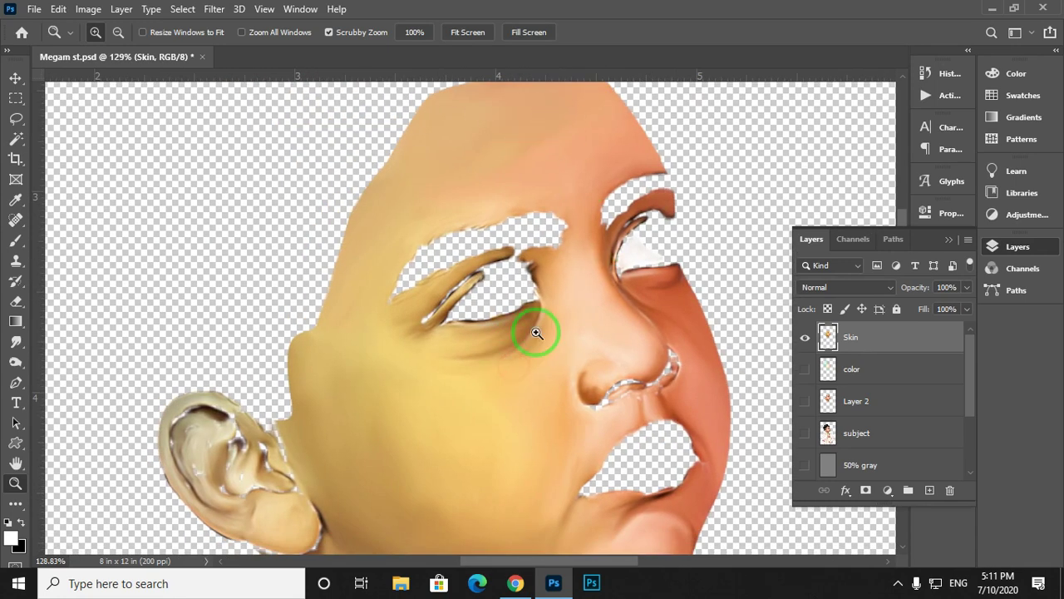
left_click_drag(454, 434, 437, 325)
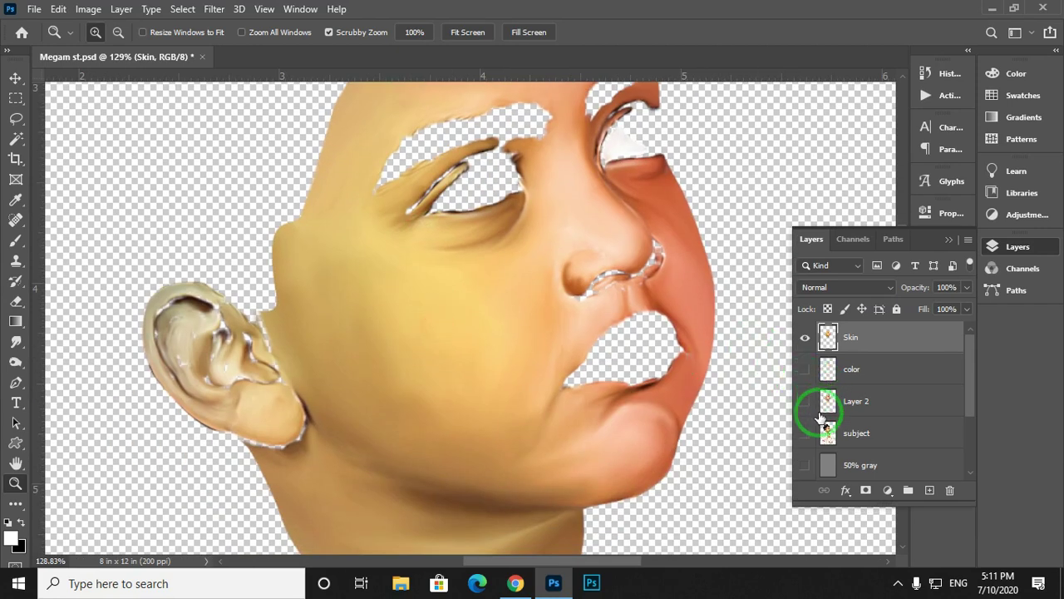
left_click_drag(487, 190, 513, 230)
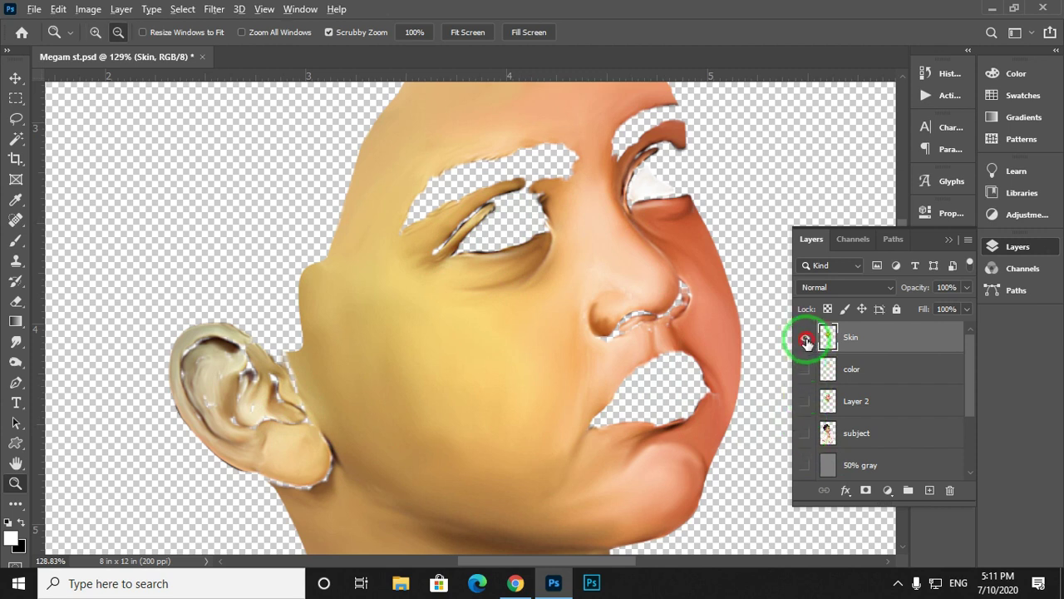
left_click_drag(805, 341, 806, 466)
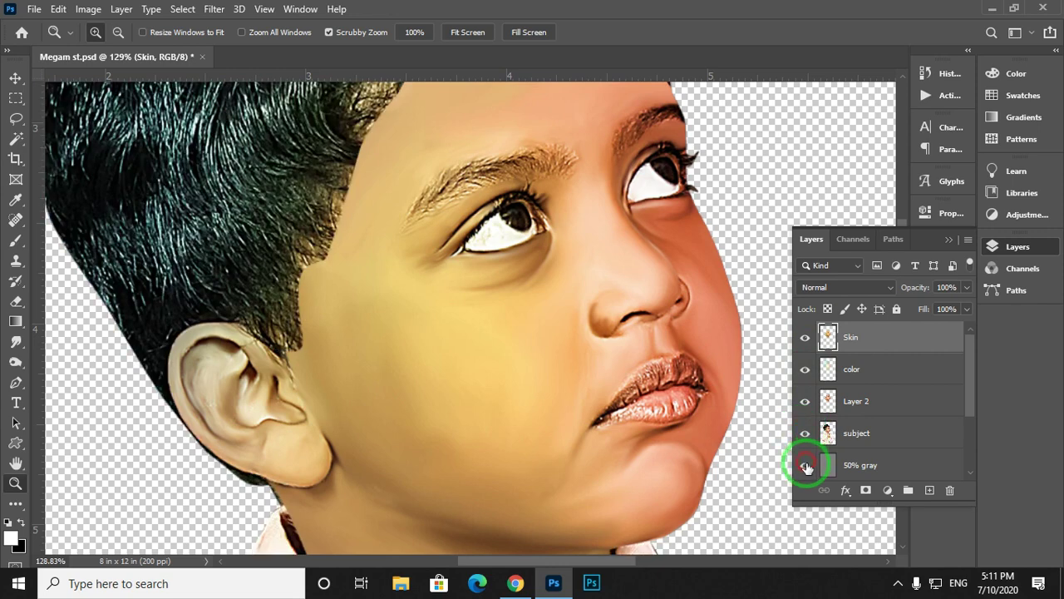
left_click(441, 363, "alt")
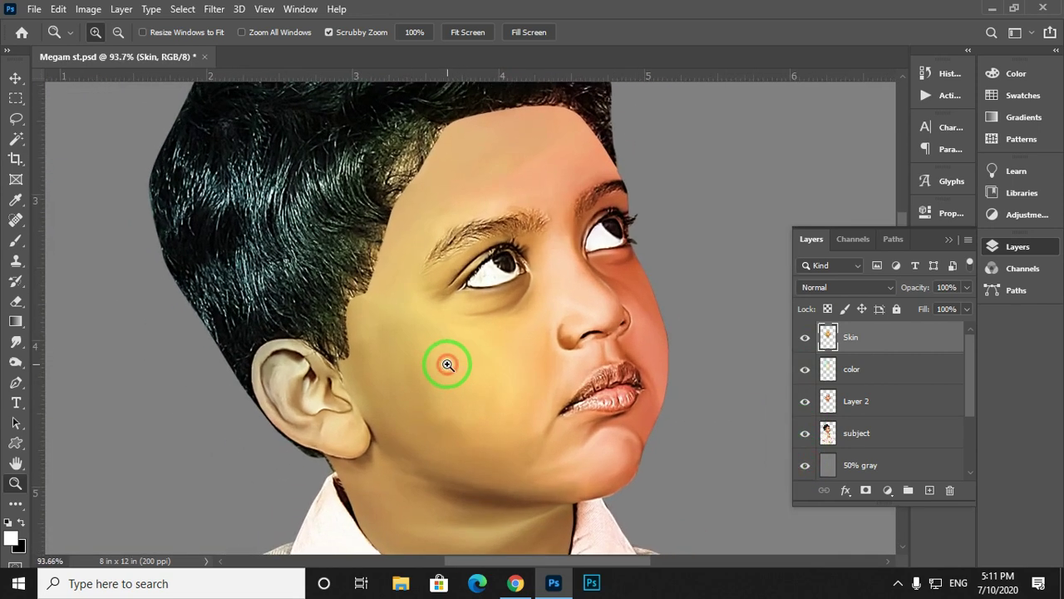
Examine the smudged face up close along the hairline, forehead, eyes, nose, lips and chin.
left_click(475, 380)
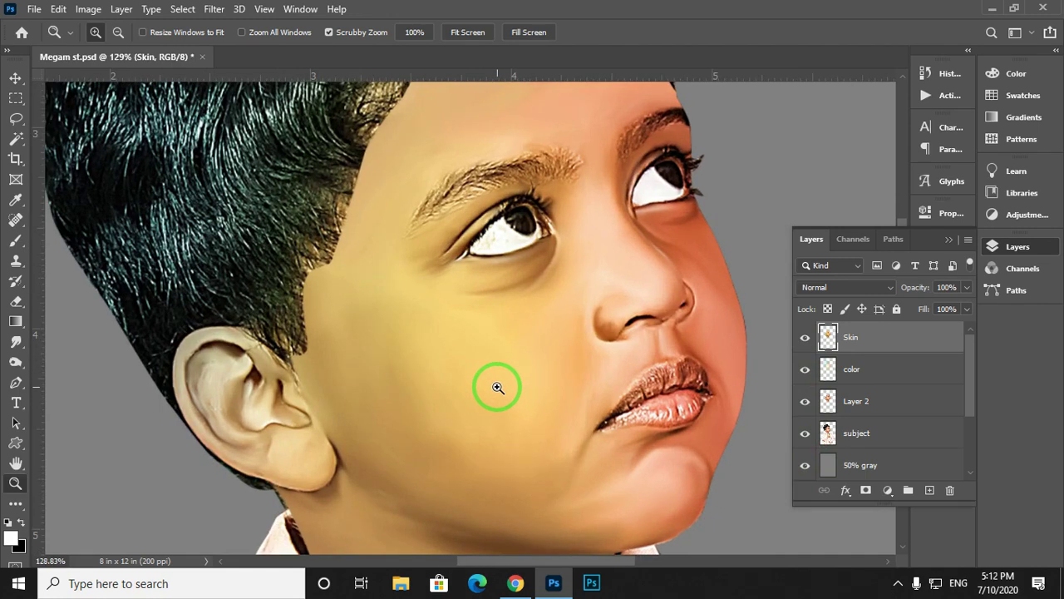
left_click(346, 427)
left_click_drag(341, 316, 358, 395)
left_click_drag(383, 306, 380, 392)
left_click_drag(393, 250, 363, 364)
left_click_drag(426, 276, 413, 337)
left_click_drag(456, 303, 443, 365)
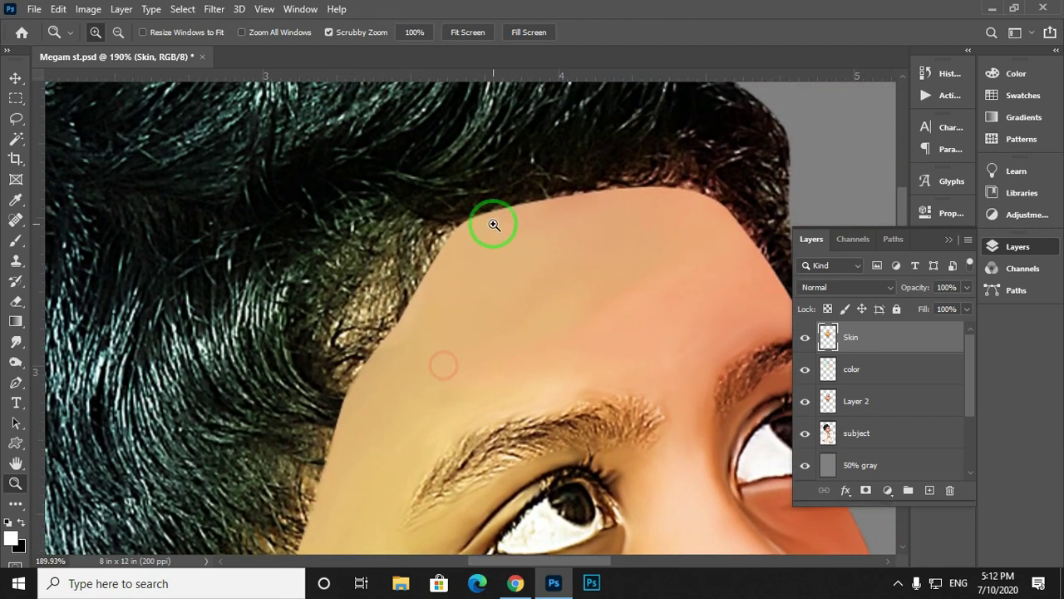
left_click_drag(492, 225, 513, 311)
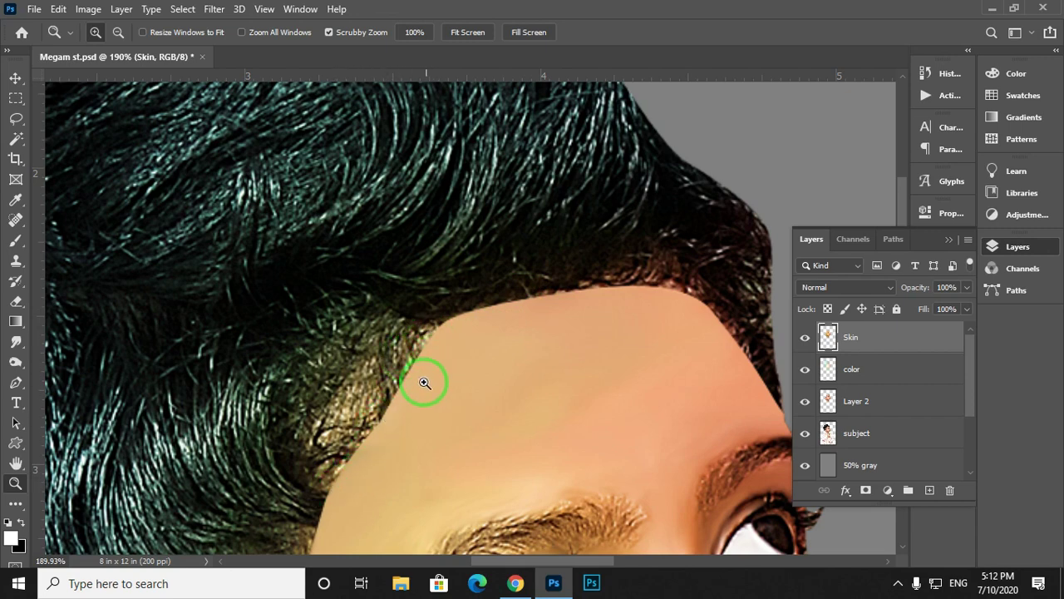
left_click_drag(700, 362, 641, 230)
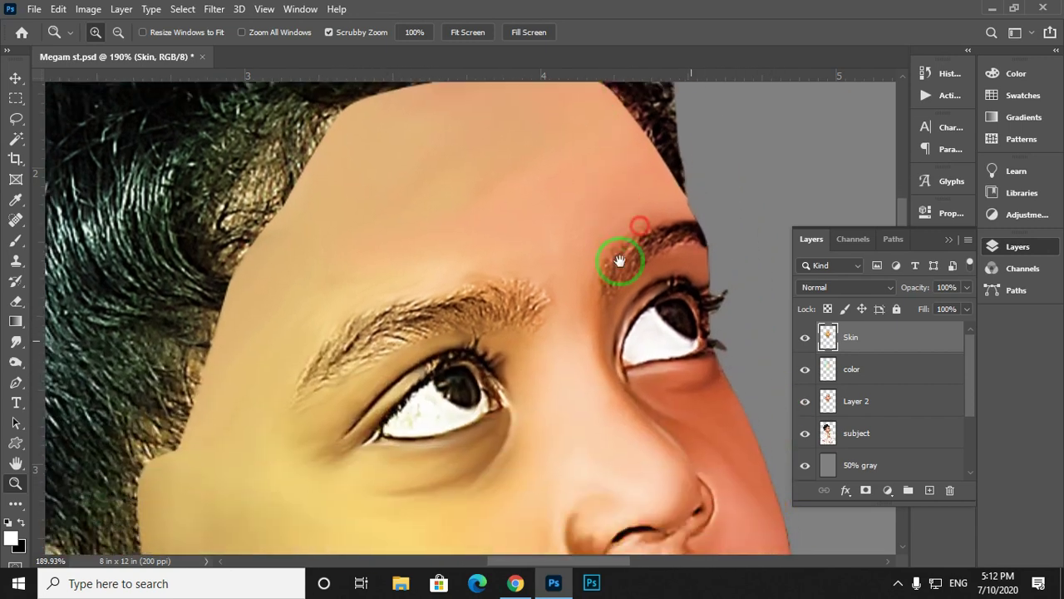
left_click_drag(637, 329, 629, 260)
left_click_drag(449, 253, 485, 283)
scroll(423, 302, "down", 5)
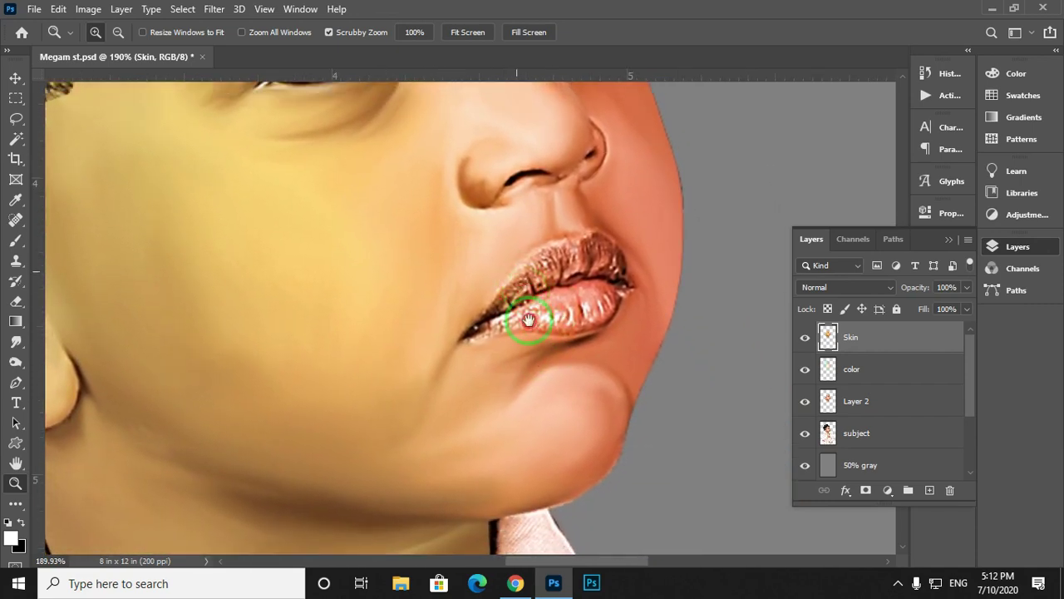
scroll(541, 357, "up", 3)
Add a new empty layer above the Skin layer and hide the Skin layer.
key("ctrl+shift+n")
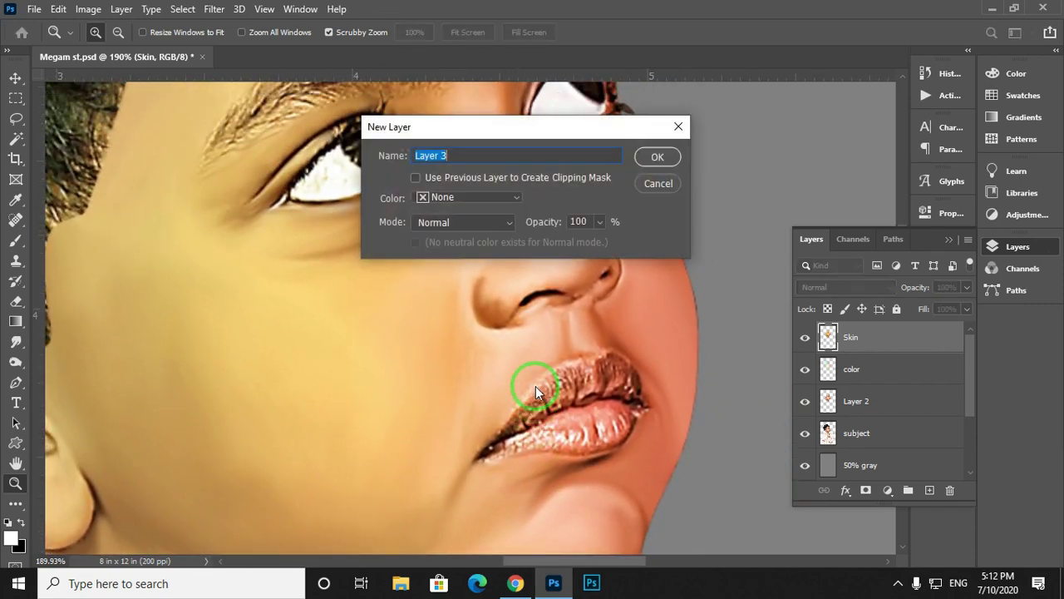
key("Return")
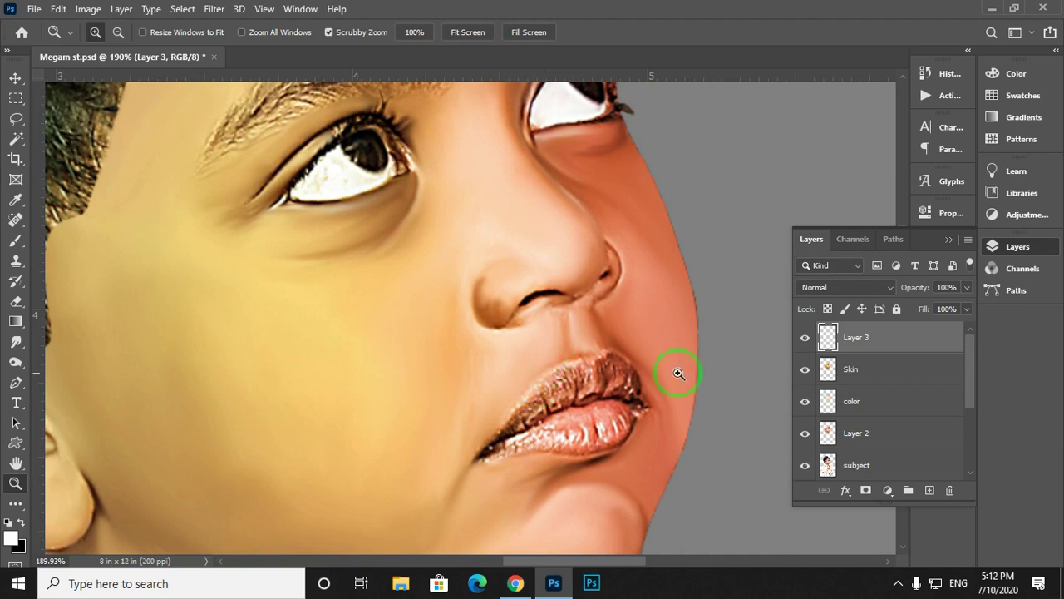
left_click(805, 370)
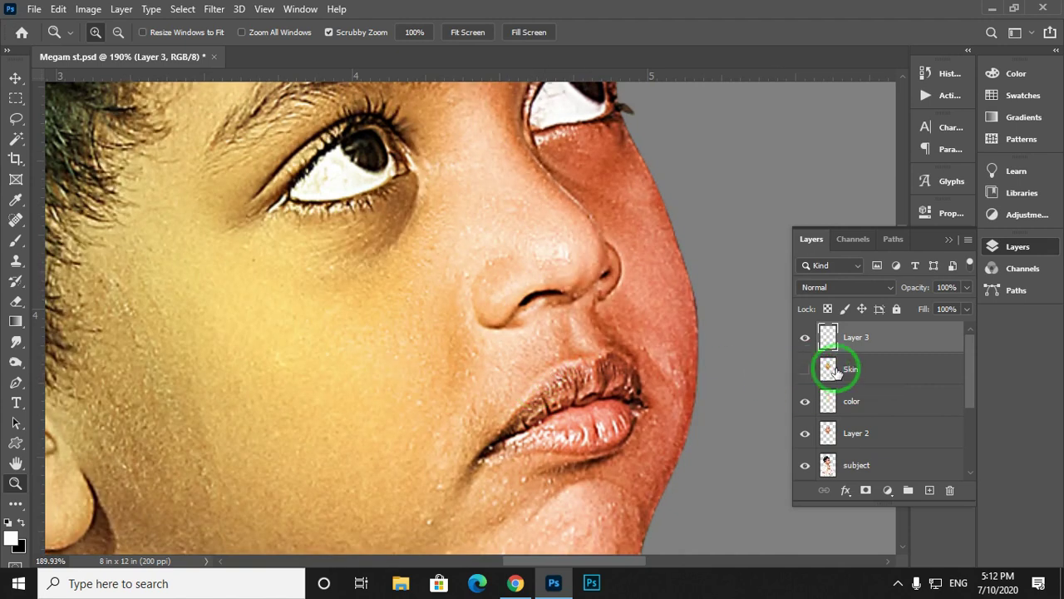
left_click_drag(619, 411, 580, 380)
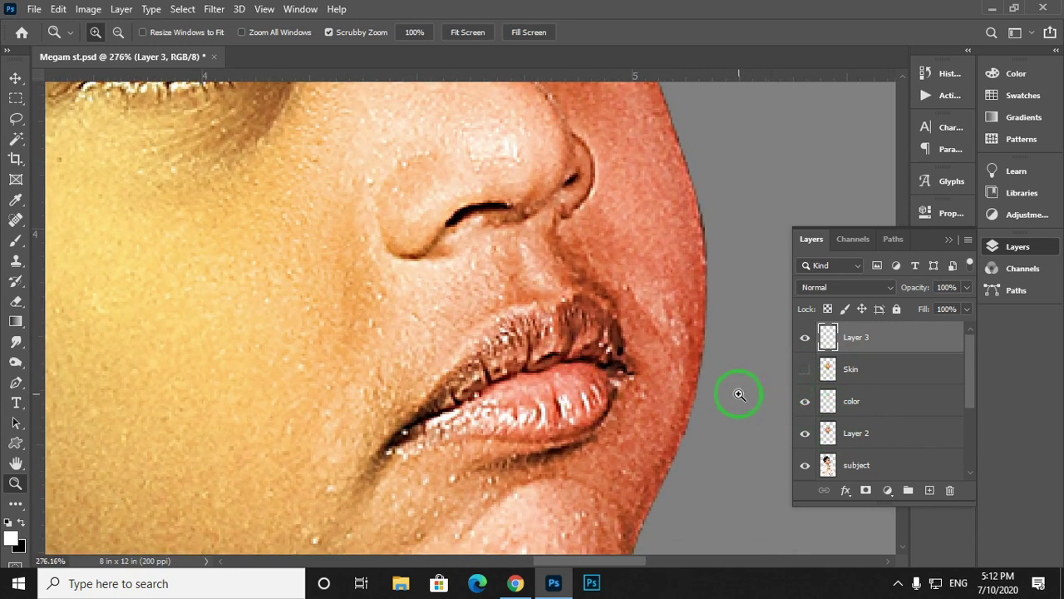
Turn on Sample All Layers for the Smudge tool and blend the lower lip's far edge with a 7-pixel brush.
key("r")
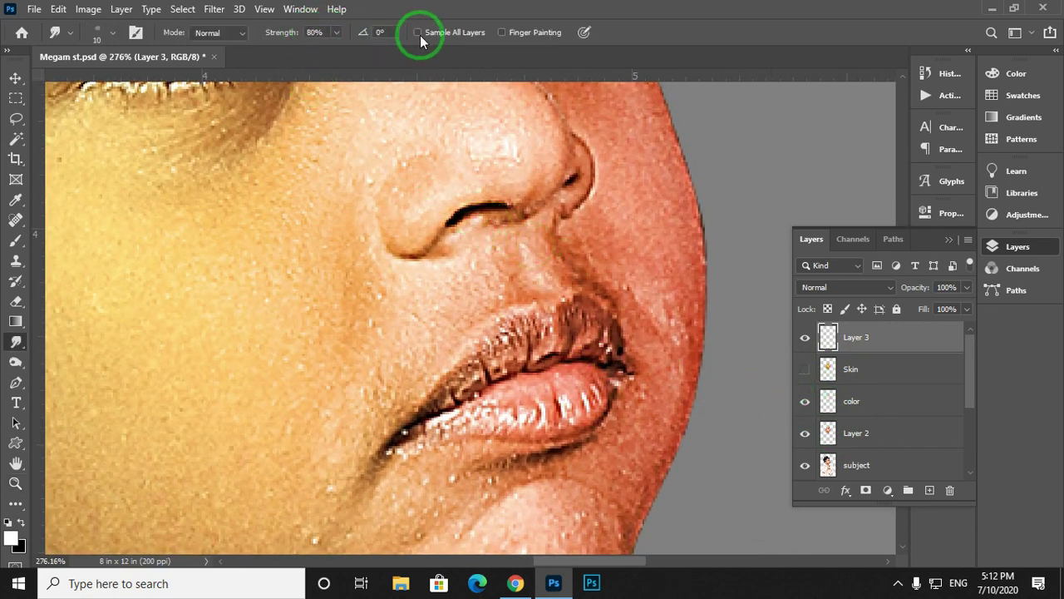
left_click(418, 32)
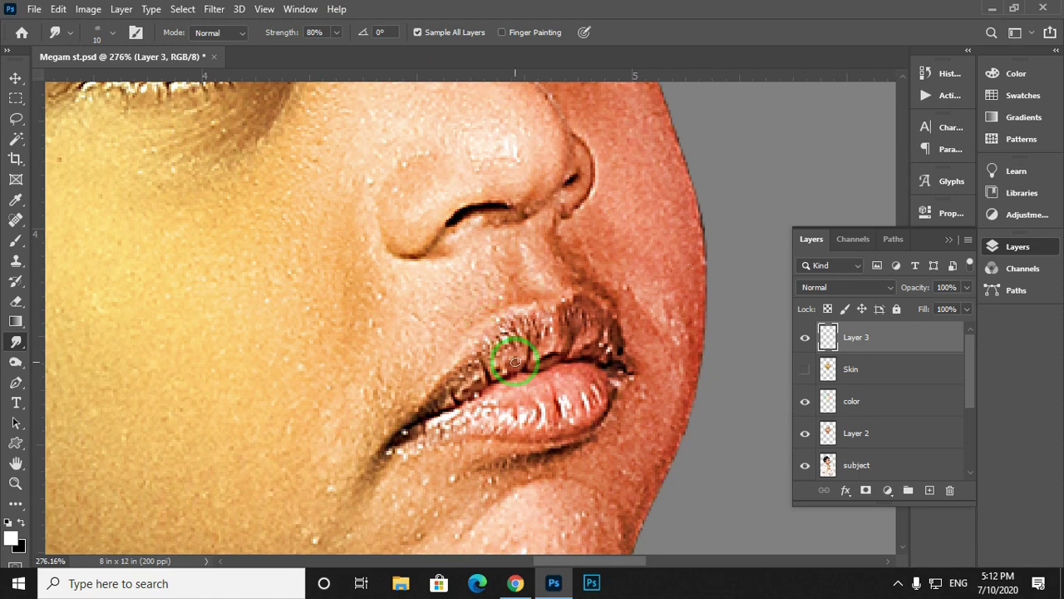
key("z")
mouse_move(507, 352)
left_mouse_down()
mouse_move(537, 371)
mouse_move(483, 355)
left_mouse_up()
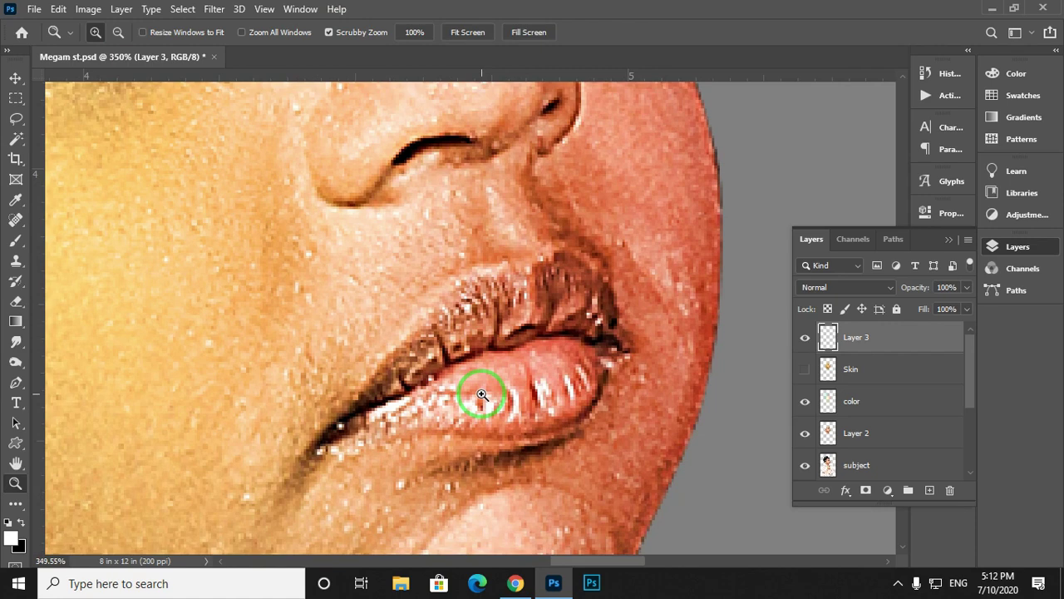
left_click_drag(482, 373, 505, 381)
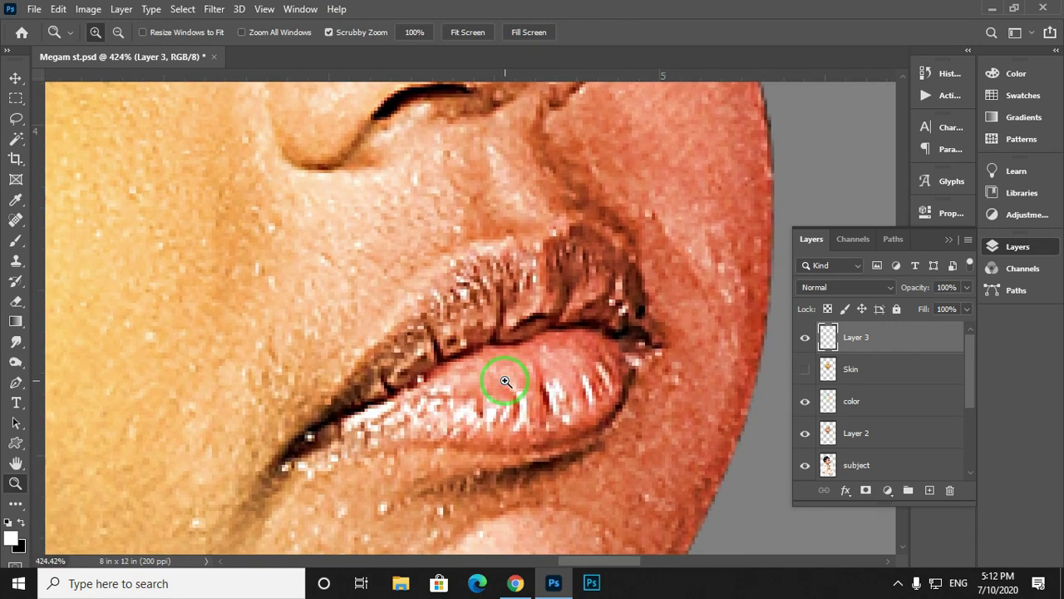
key("r")
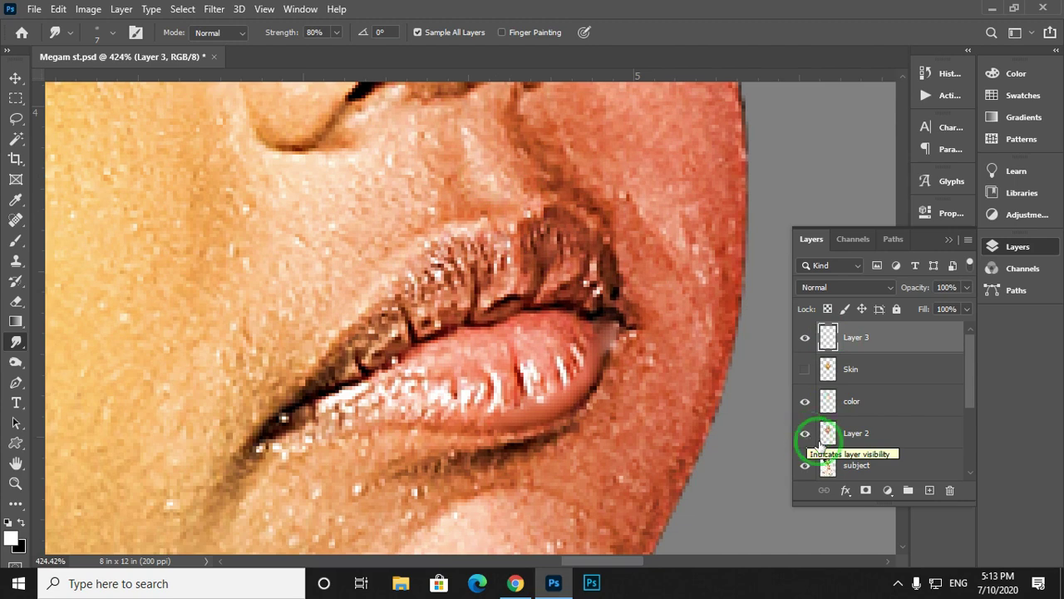
Compare the mouth with the Skin layer shown and hidden, leave it shown, and smudge the lower lip's highlights near the far corner.
left_click(805, 370)
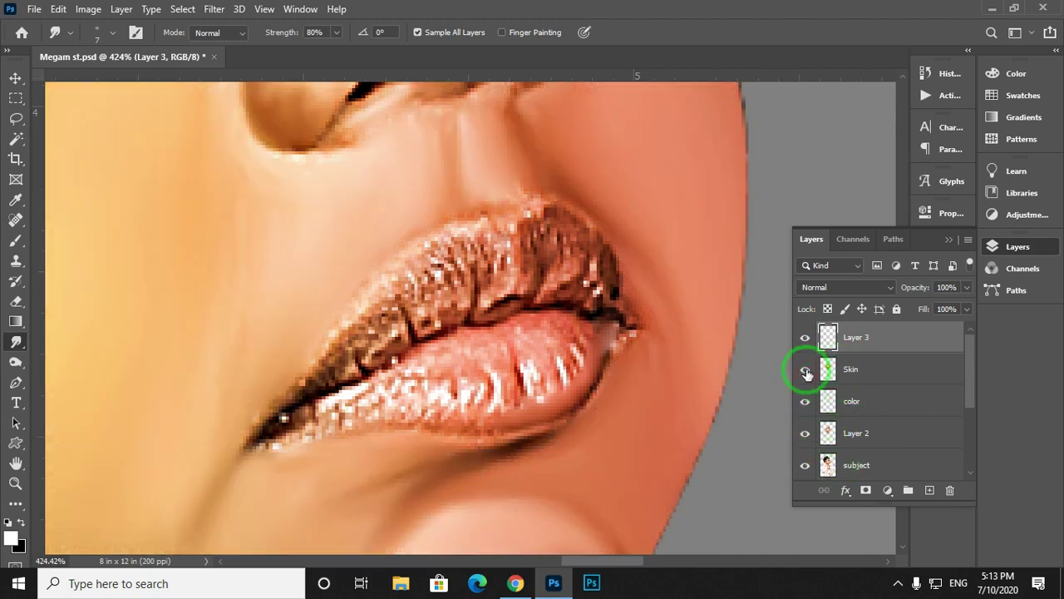
left_click(805, 370)
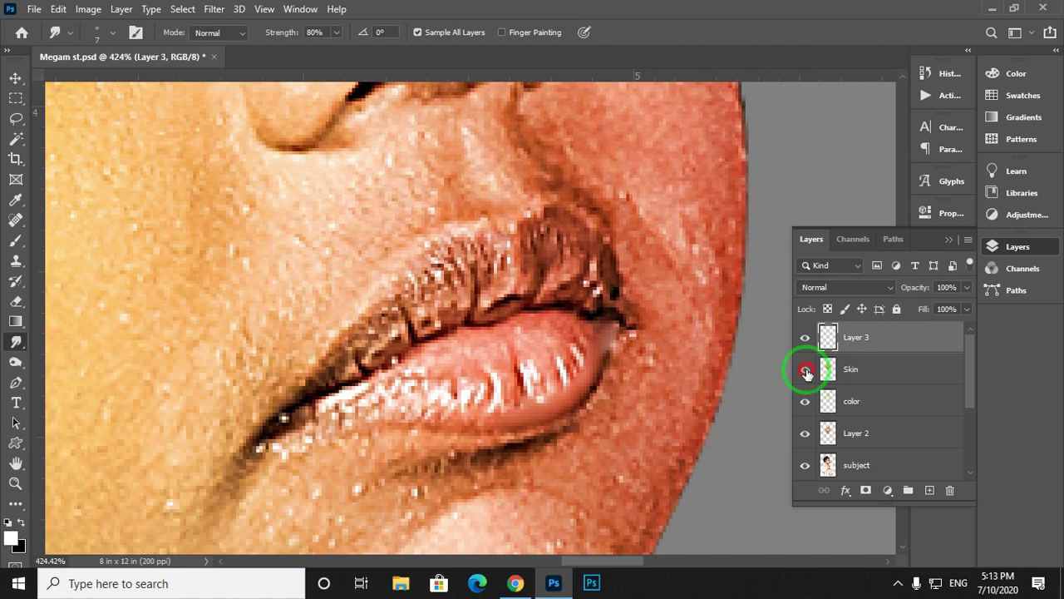
left_click(805, 370)
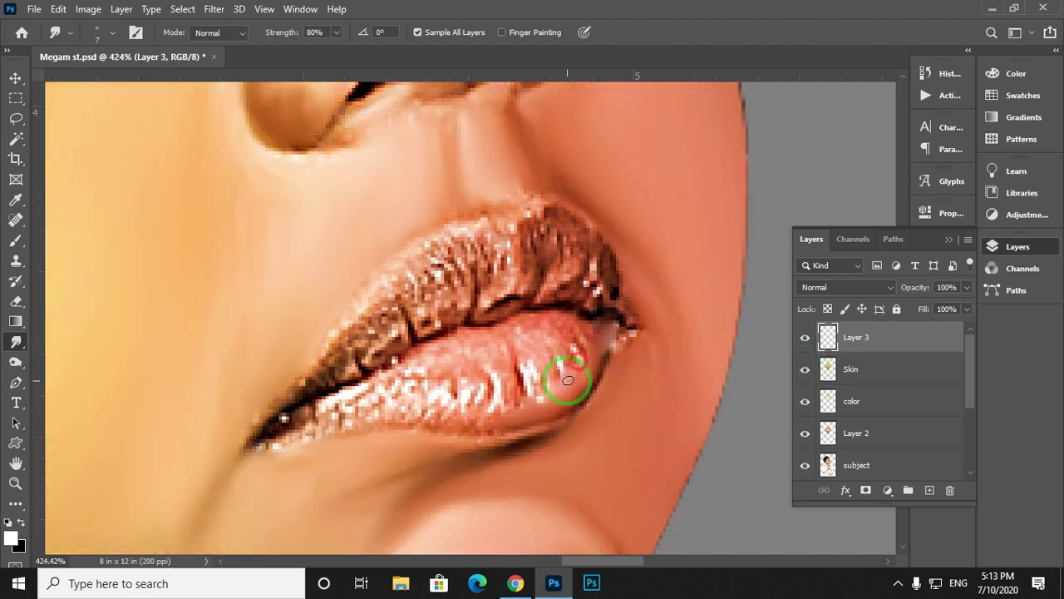
mouse_move(568, 345)
left_mouse_down()
mouse_move(573, 321)
mouse_move(613, 332)
left_mouse_up()
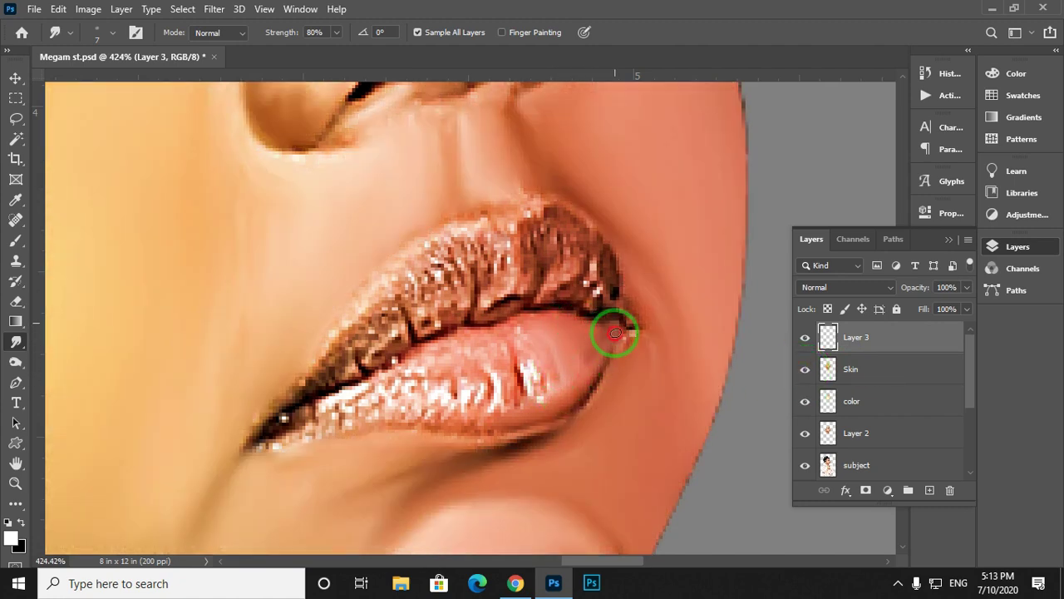
Vary the Smudge brush size and blend the lips and the contours of the nose on Layer 3.
scroll(632, 354, "left", 2)
key("bracketright")
key("bracketright")
mouse_move(654, 378)
left_mouse_down()
mouse_move(640, 407)
mouse_move(401, 426)
mouse_move(477, 400)
mouse_move(383, 424)
mouse_move(473, 367)
mouse_move(473, 338)
mouse_move(554, 325)
mouse_move(506, 294)
mouse_move(532, 265)
mouse_move(537, 328)
mouse_move(563, 317)
mouse_move(532, 398)
left_mouse_up()
key("bracketright")
mouse_move(532, 399)
left_mouse_down()
mouse_move(535, 325)
mouse_move(549, 375)
mouse_move(565, 338)
mouse_move(605, 352)
mouse_move(575, 295)
mouse_move(390, 451)
mouse_move(643, 301)
mouse_move(630, 378)
mouse_move(665, 314)
mouse_move(684, 366)
mouse_move(664, 312)
mouse_move(600, 299)
left_mouse_up()
mouse_move(600, 413)
left_mouse_down()
mouse_move(613, 435)
mouse_move(491, 442)
mouse_move(539, 430)
mouse_move(586, 457)
mouse_move(646, 399)
mouse_move(561, 418)
mouse_move(494, 399)
left_mouse_up()
mouse_move(577, 279)
left_mouse_down()
mouse_move(521, 396)
mouse_move(452, 458)
mouse_move(665, 405)
mouse_move(676, 330)
left_mouse_up()
mouse_move(605, 140)
left_mouse_down()
mouse_move(618, 418)
mouse_move(623, 390)
left_mouse_up()
mouse_move(421, 460)
left_mouse_down()
mouse_move(473, 452)
mouse_move(552, 403)
mouse_move(676, 396)
left_mouse_up()
key("[")
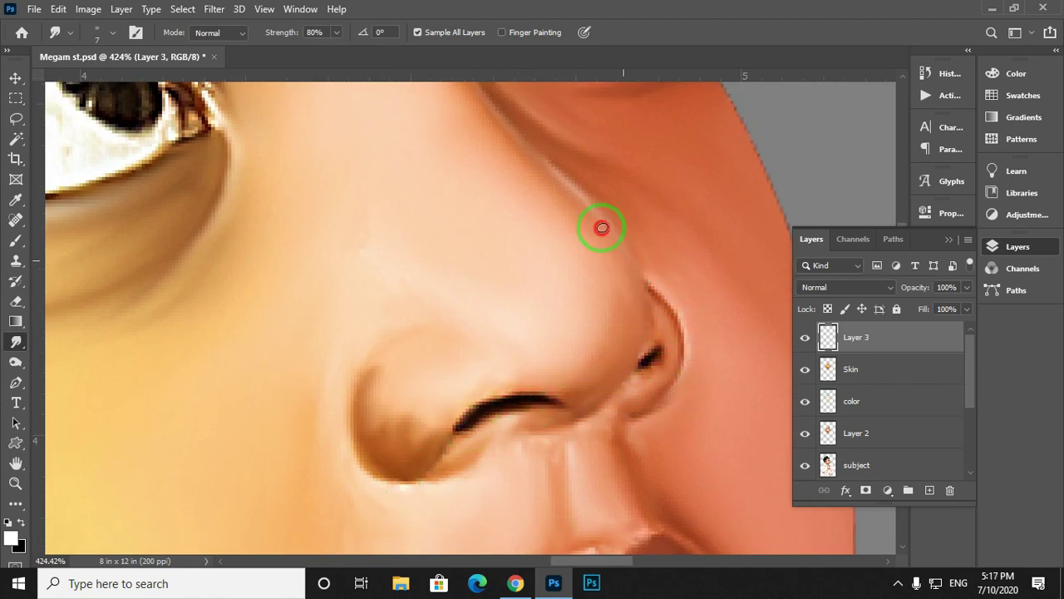
Hide the Skin layer and smudge the upper eyelid of the far eye smooth with a 7-pixel brush.
scroll(499, 350, "up", 6)
scroll(660, 405, "up", 2)
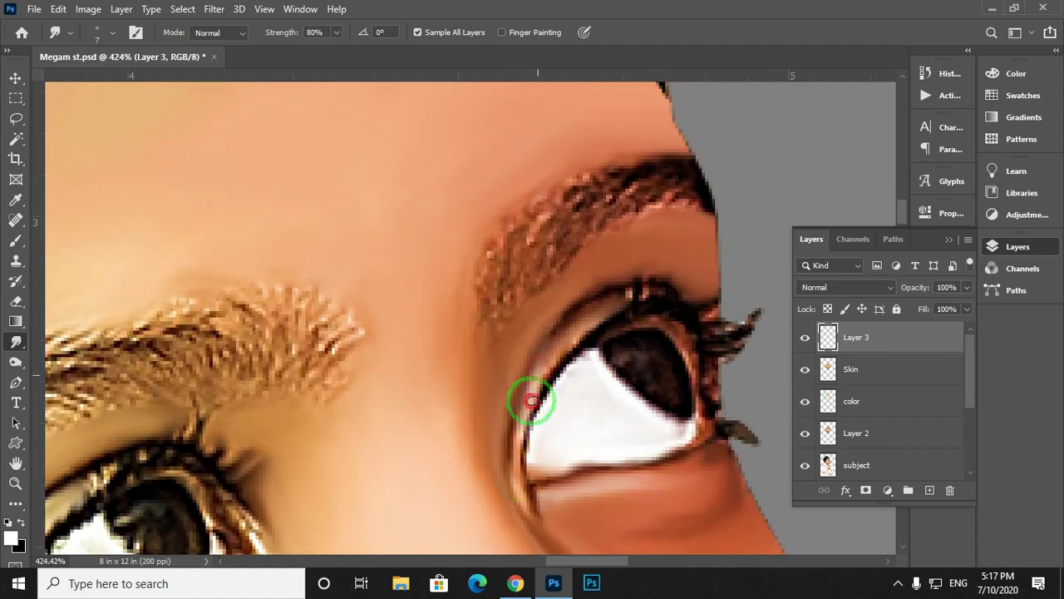
scroll(523, 404, "up", 2)
left_click(804, 369)
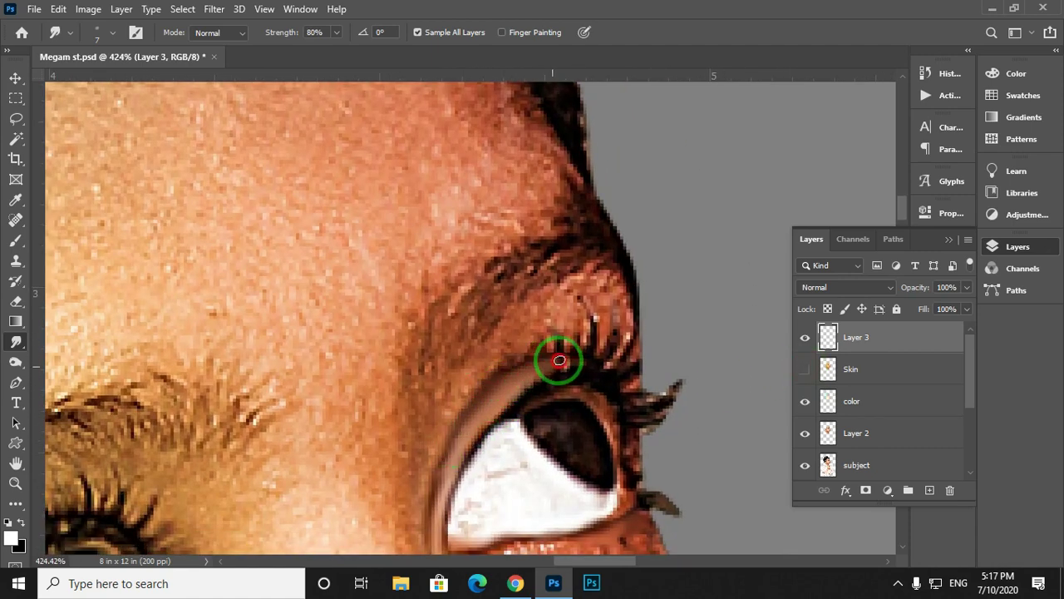
left_click_drag(559, 360, 606, 370)
left_click_drag(482, 518, 478, 413)
Enlarge the Smudge brush to 10 pixels and blend the skin along the far eye's lower lid.
key("bracketright")
key("bracketright")
key("bracketright")
mouse_move(467, 460)
left_mouse_down()
mouse_move(548, 454)
mouse_move(438, 384)
left_mouse_up()
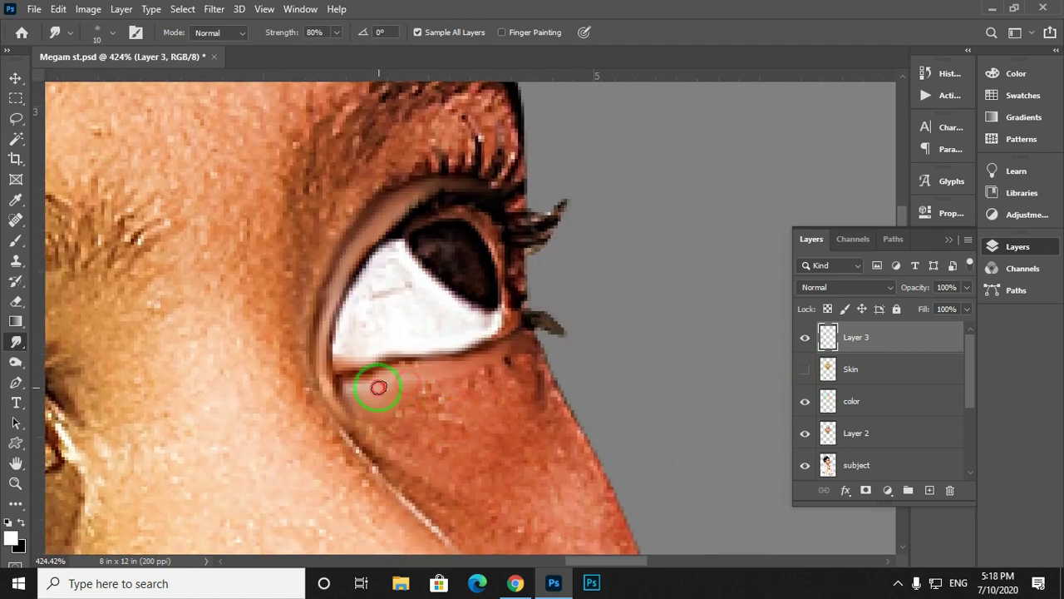
Add a white catchlight to the far iris, reduce the Smudge brush to 6 pixels and draw out the outer upper eyelash.
scroll(385, 385, "up", 3)
scroll(385, 385, "right", 2)
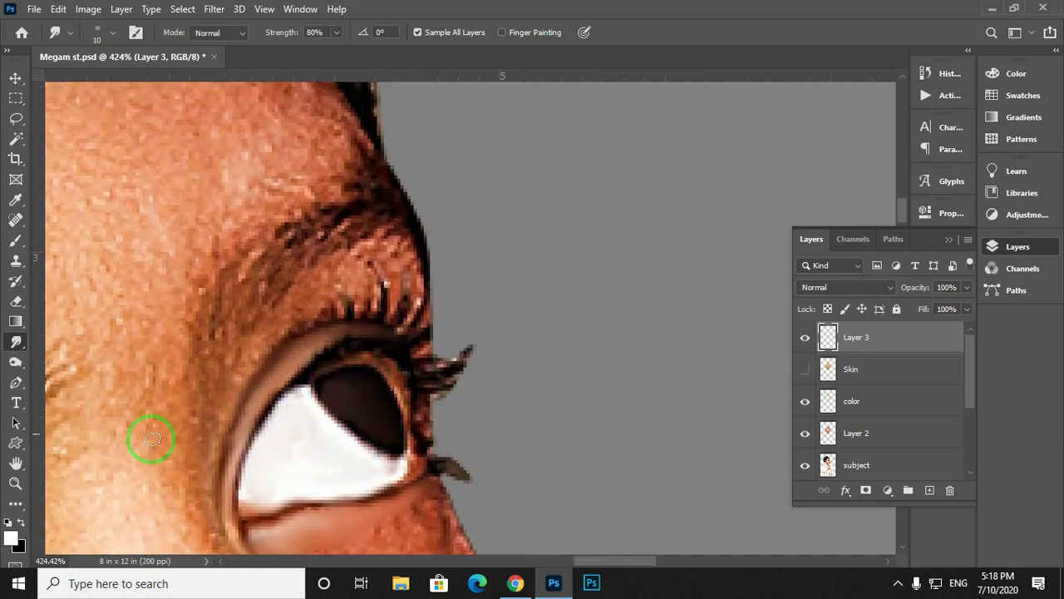
left_click(11, 538)
left_click(898, 63)
key("bracketleft")
key("bracketleft")
key("bracketleft")
key("bracketleft")
left_click(341, 388, "alt")
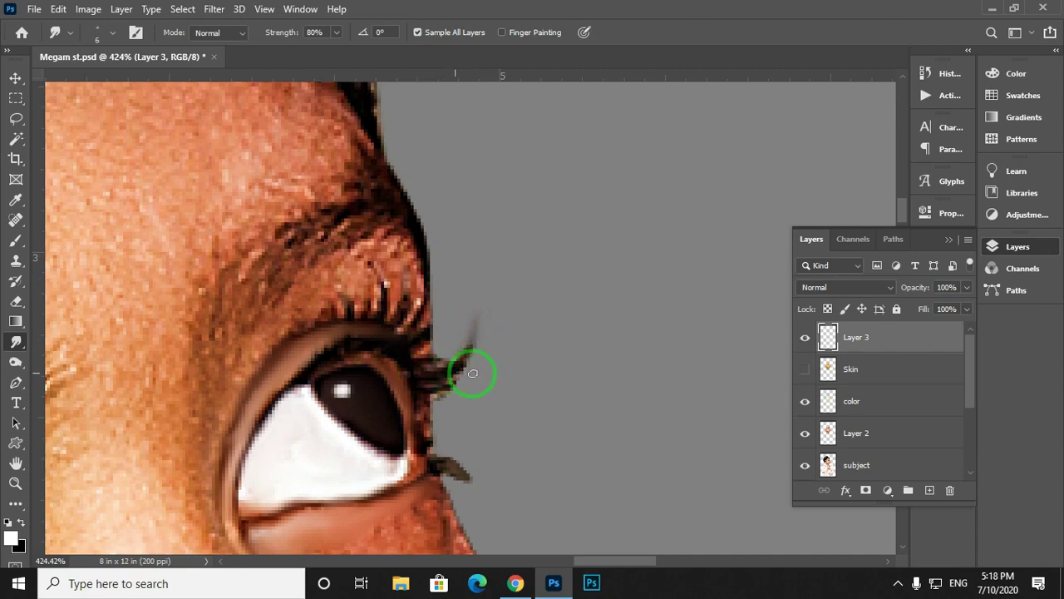
Isolate Layer 3 to examine the smudged eye and eyelash strokes on their own, and restore the other layers' visibility.
left_click(806, 369)
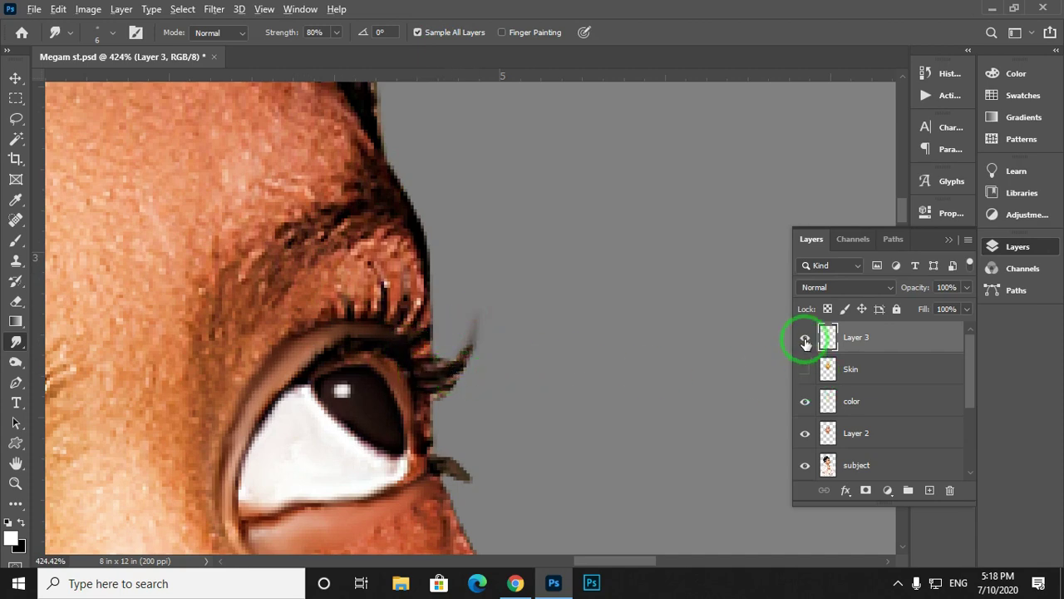
left_click(805, 337, "alt")
left_click(462, 350)
key("z")
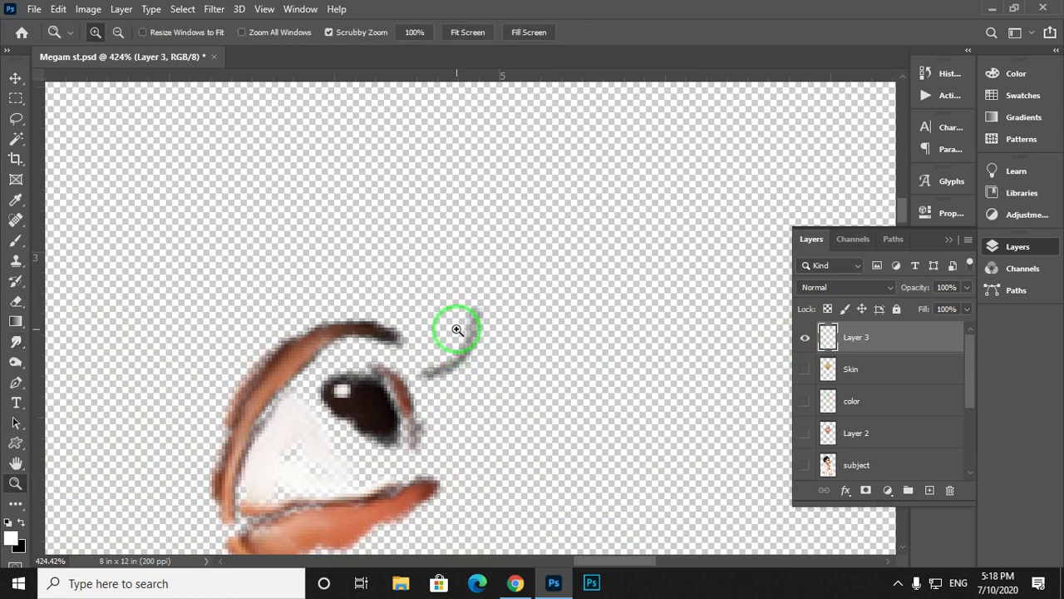
left_click_drag(461, 328, 488, 368)
left_click(828, 357)
left_click(806, 339)
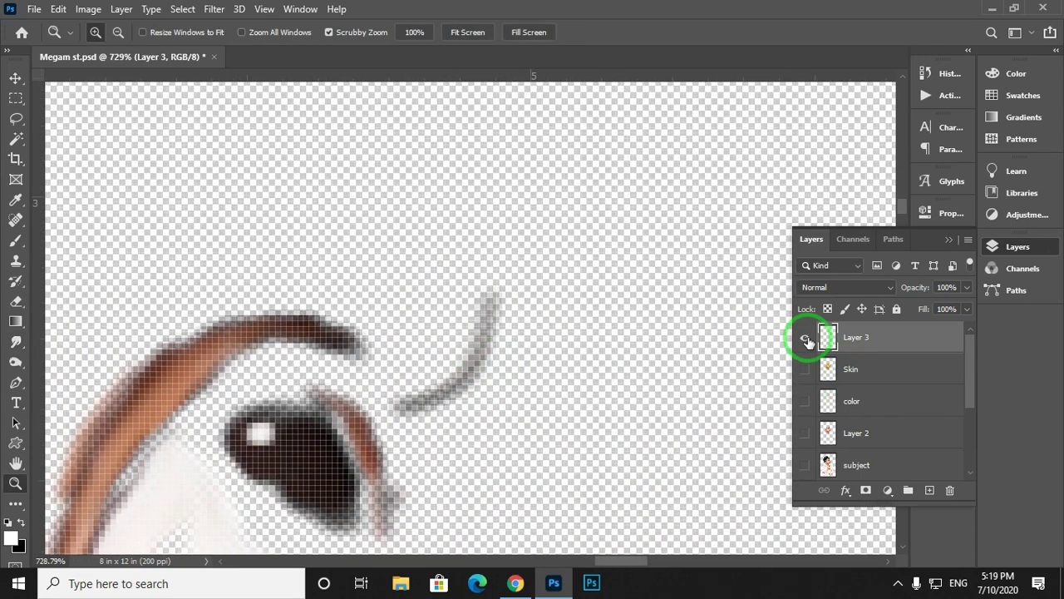
Try a salmon-pink fill on the 50% gray layer to check the eyelash against it, and undo the fill.
scroll(877, 374, "down", 3)
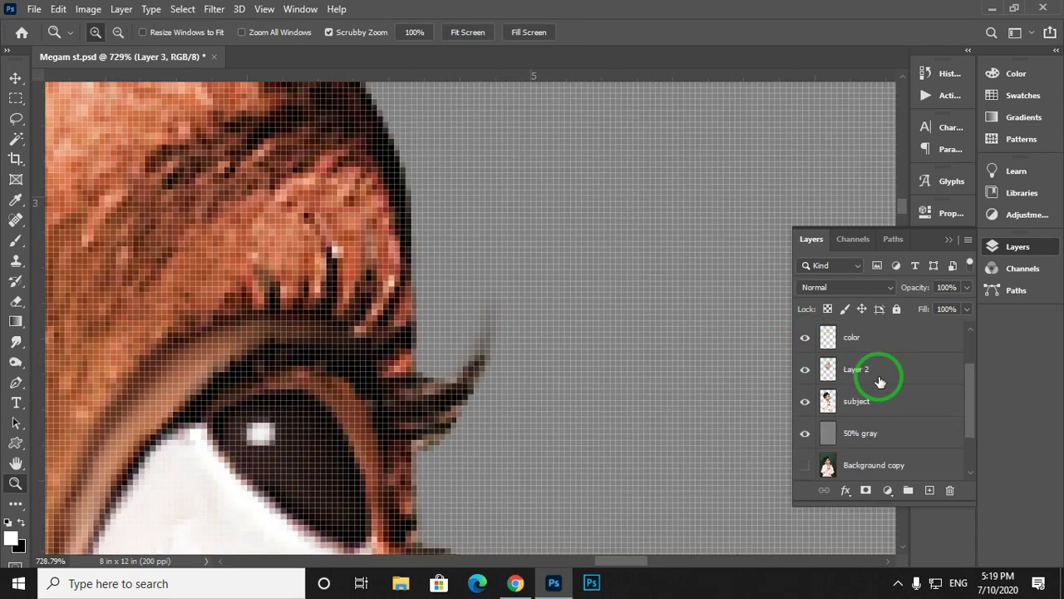
left_click(886, 404)
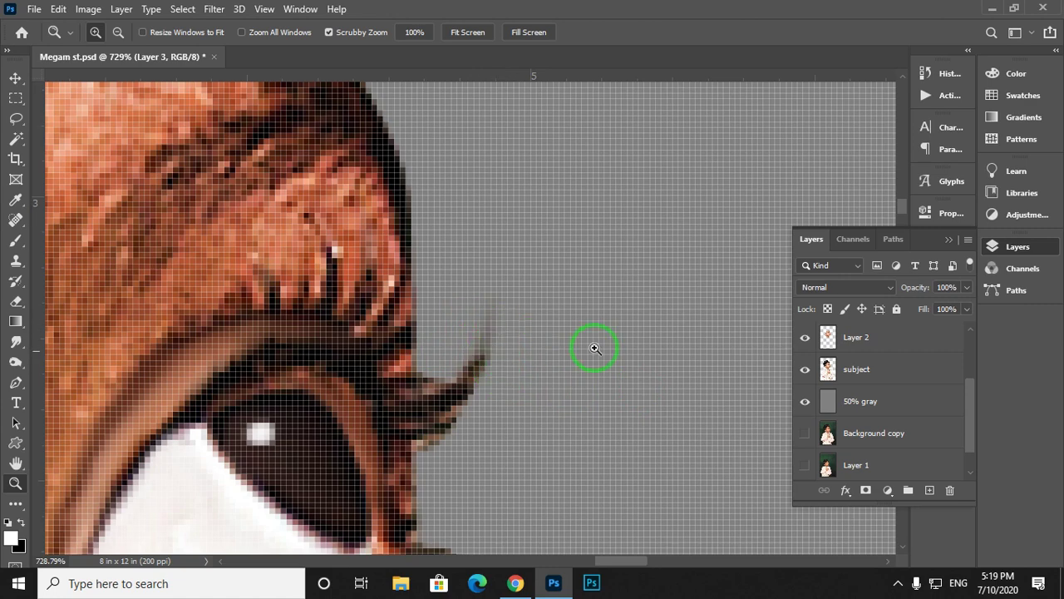
left_click_drag(466, 345, 513, 445)
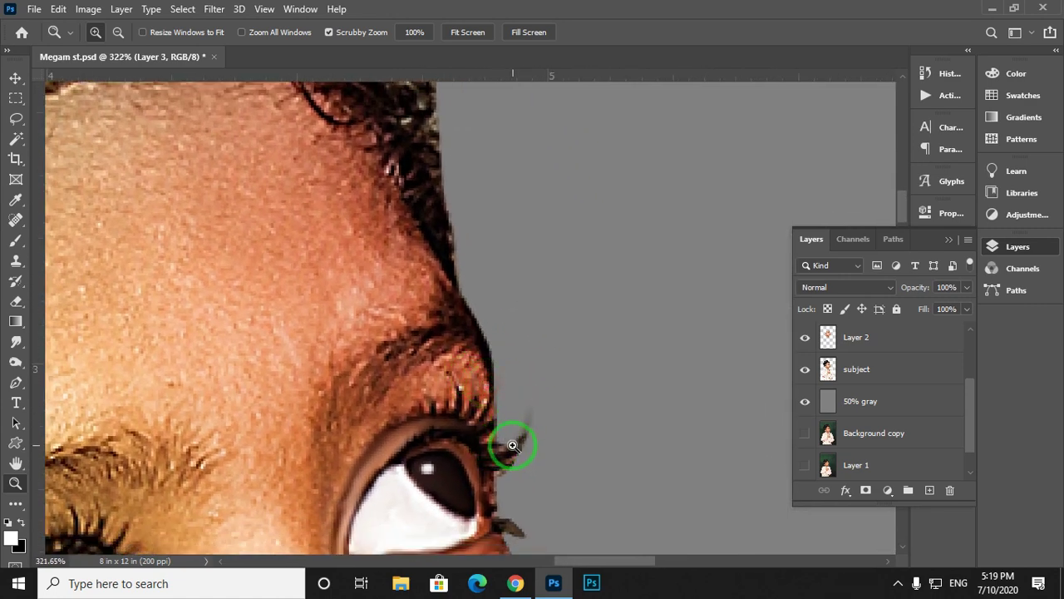
left_click(847, 410)
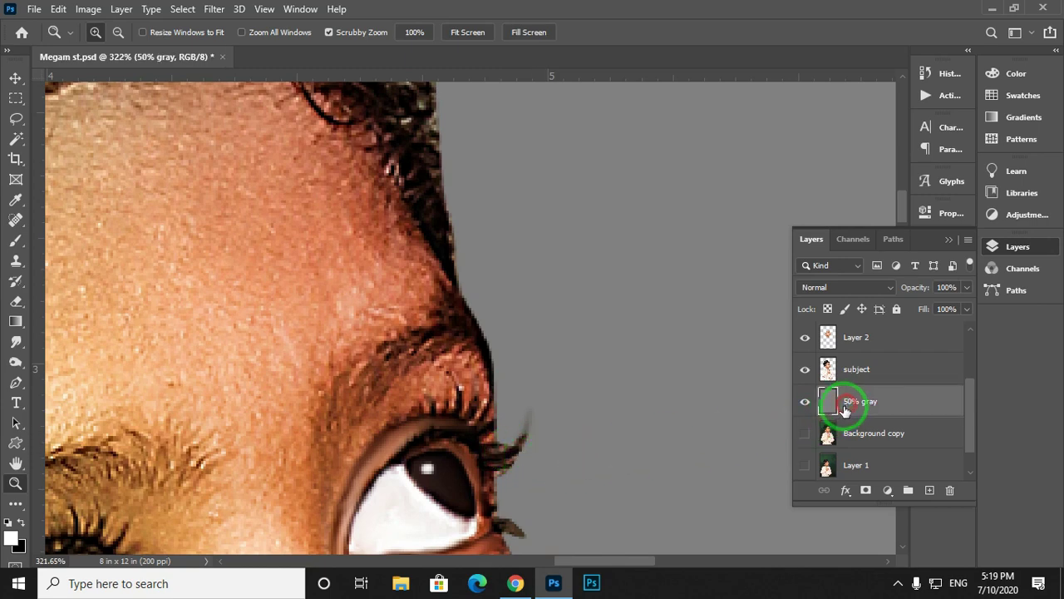
left_click(14, 538)
left_click_drag(656, 159, 656, 83)
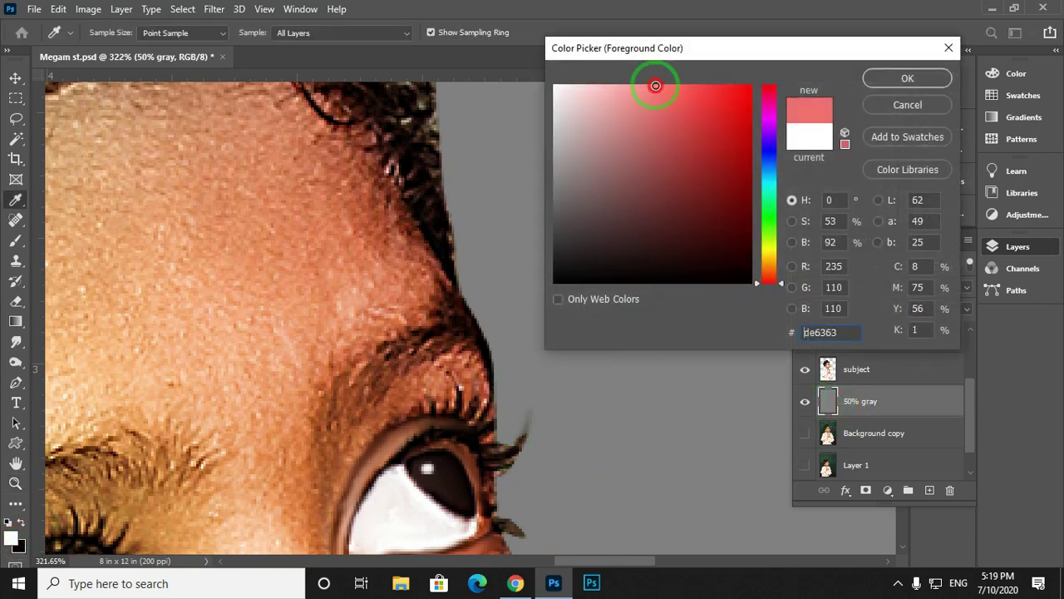
left_click(903, 77)
key("alt+BackSpace")
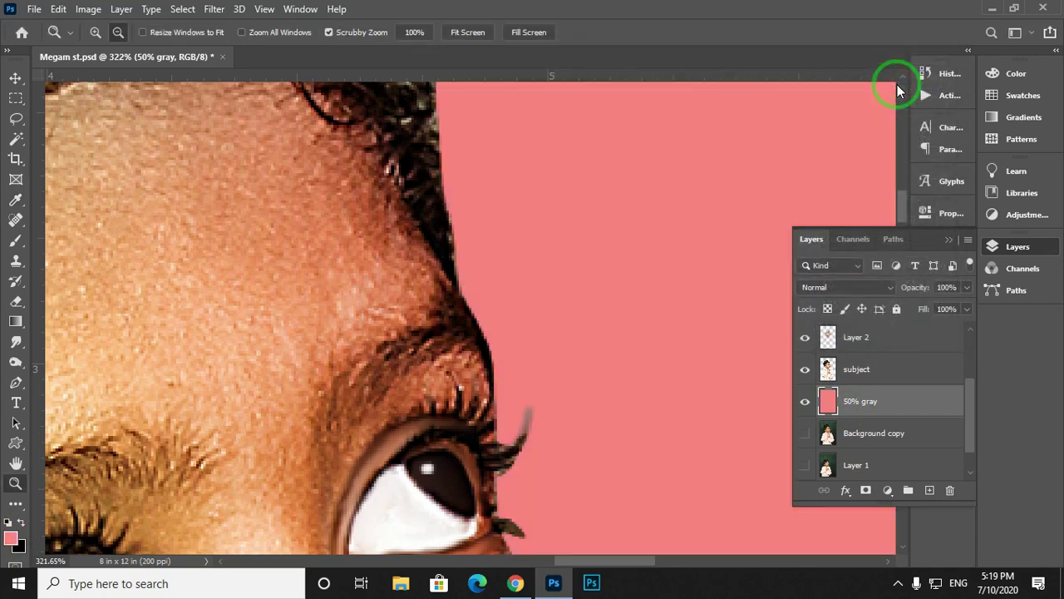
left_click_drag(515, 436, 534, 450)
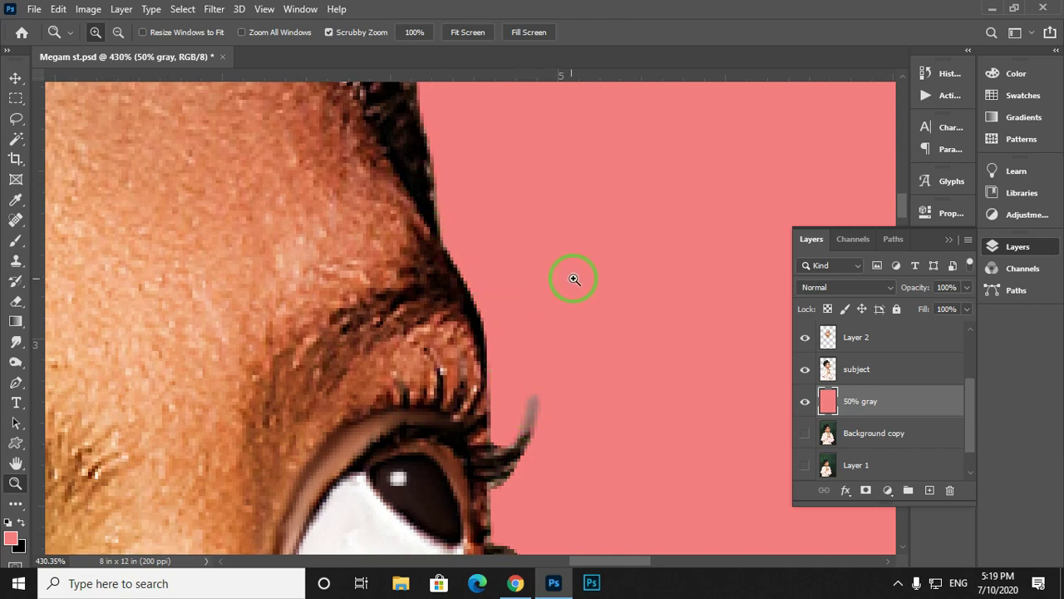
key("ctrl+z")
key("ctrl+z")
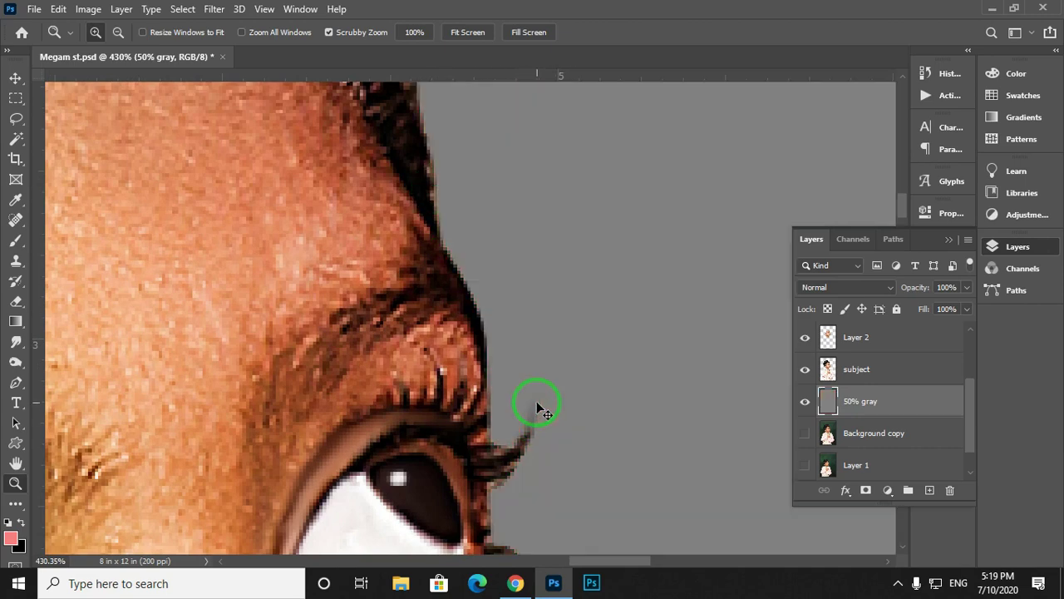
Undo the last trial changes, hide the 50% gray layer and return to Layer 3 with the Smudge tool.
key("ctrl+z")
key("ctrl+z")
left_click(805, 402)
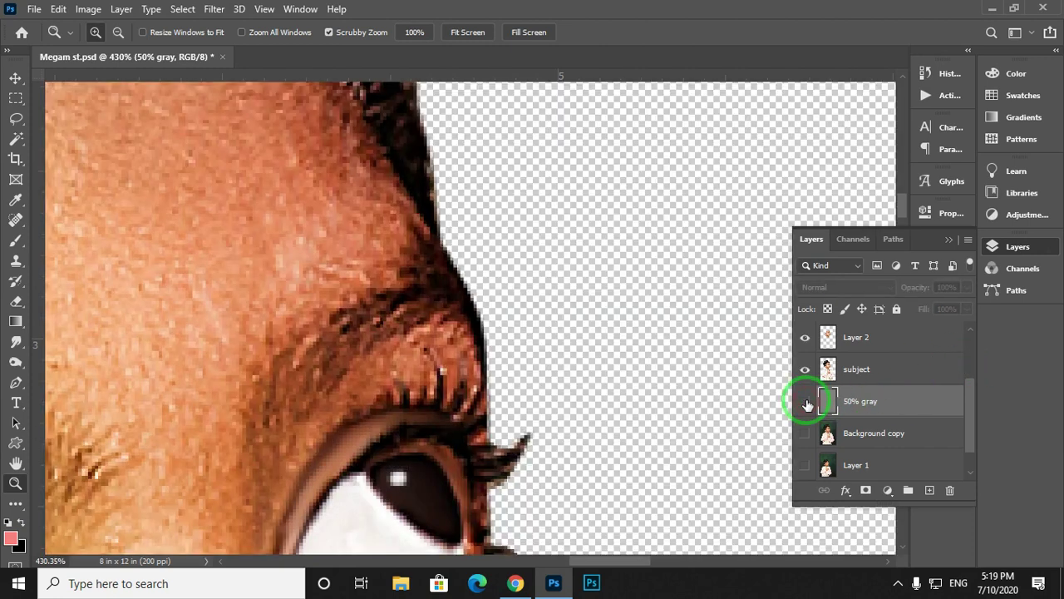
left_click_drag(537, 439, 467, 84)
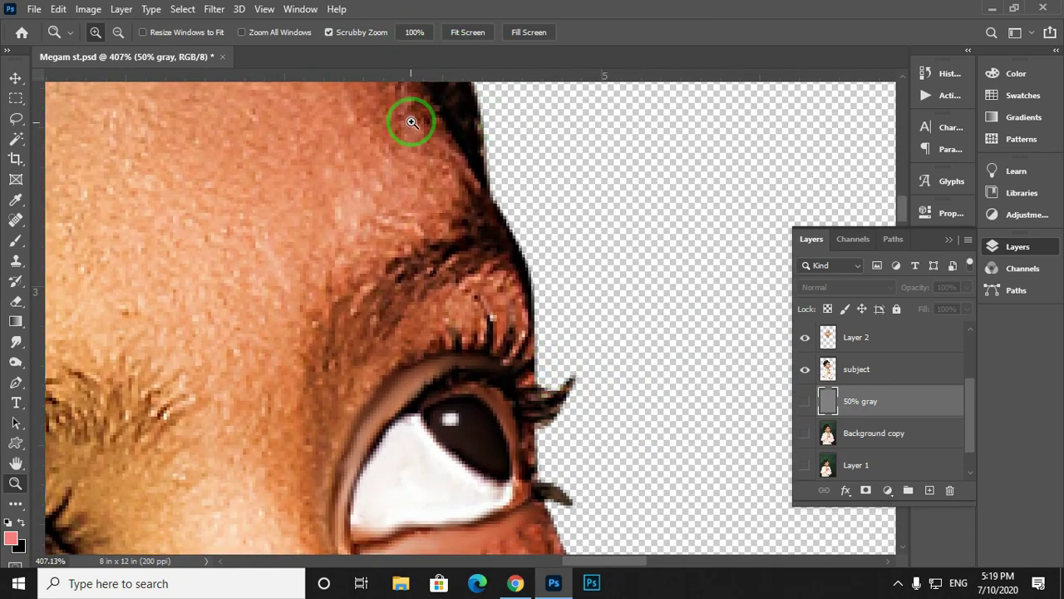
key("r")
scroll(862, 366, "up", 3)
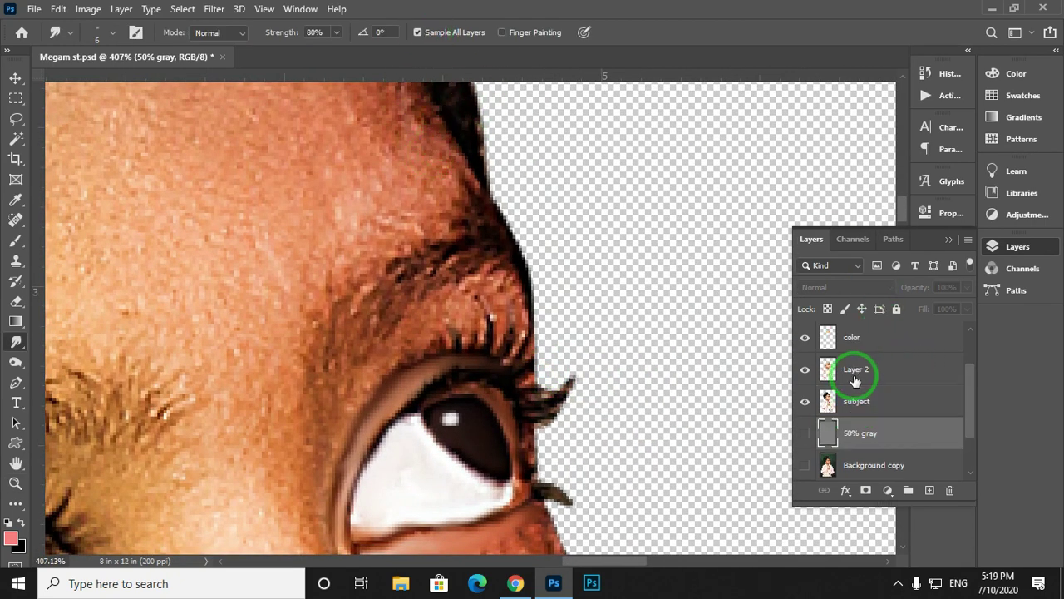
left_click(855, 342)
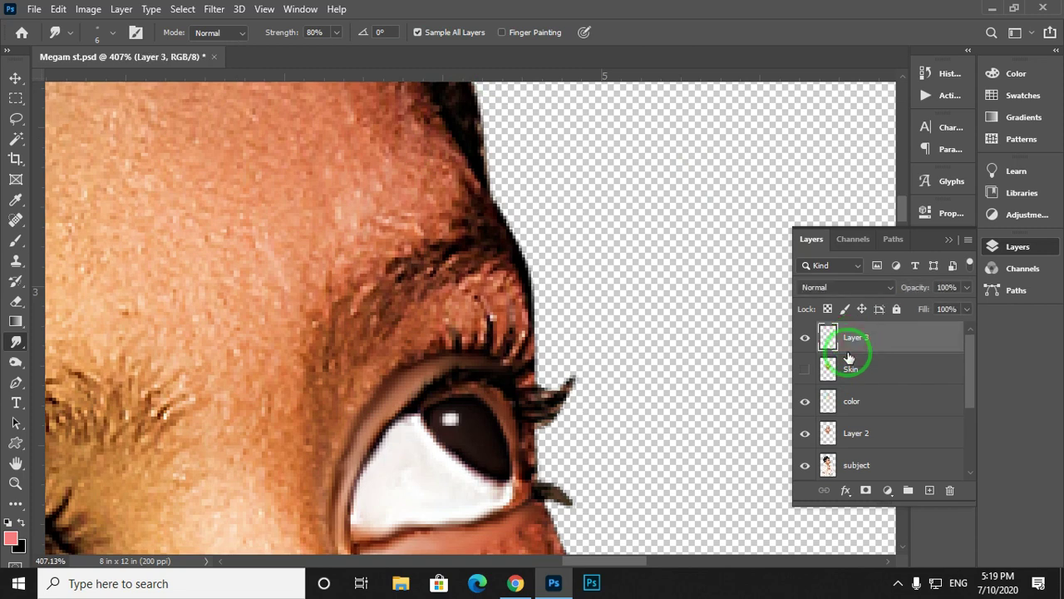
Smudge the far eye's upper lashes, lid crease and surrounding skin with the 6-pixel Smudge brush at 80% strength.
left_click_drag(566, 416, 553, 407)
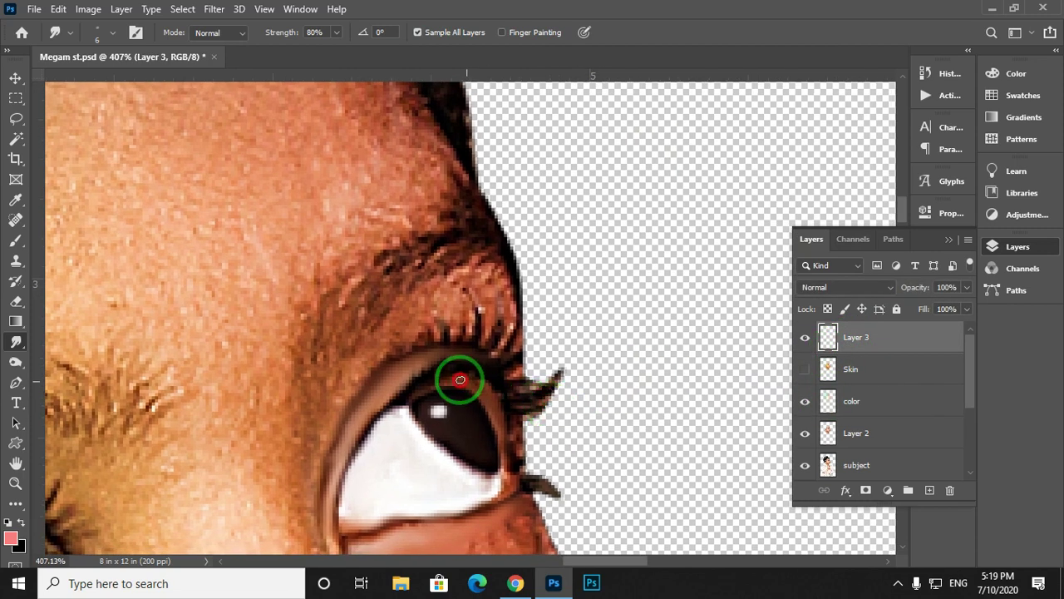
left_click_drag(460, 380, 419, 400)
mouse_move(522, 375)
left_mouse_down()
mouse_move(555, 369)
mouse_move(538, 402)
mouse_move(530, 400)
mouse_move(510, 377)
mouse_move(529, 336)
mouse_move(480, 355)
mouse_move(460, 330)
left_mouse_up()
mouse_move(368, 291)
left_mouse_down()
mouse_move(425, 313)
mouse_move(394, 334)
mouse_move(390, 282)
left_mouse_up()
right_click(391, 334)
mouse_move(531, 399)
left_mouse_down()
mouse_move(451, 415)
mouse_move(566, 378)
mouse_move(521, 374)
mouse_move(539, 324)
left_mouse_up()
left_click_drag(523, 238, 554, 315)
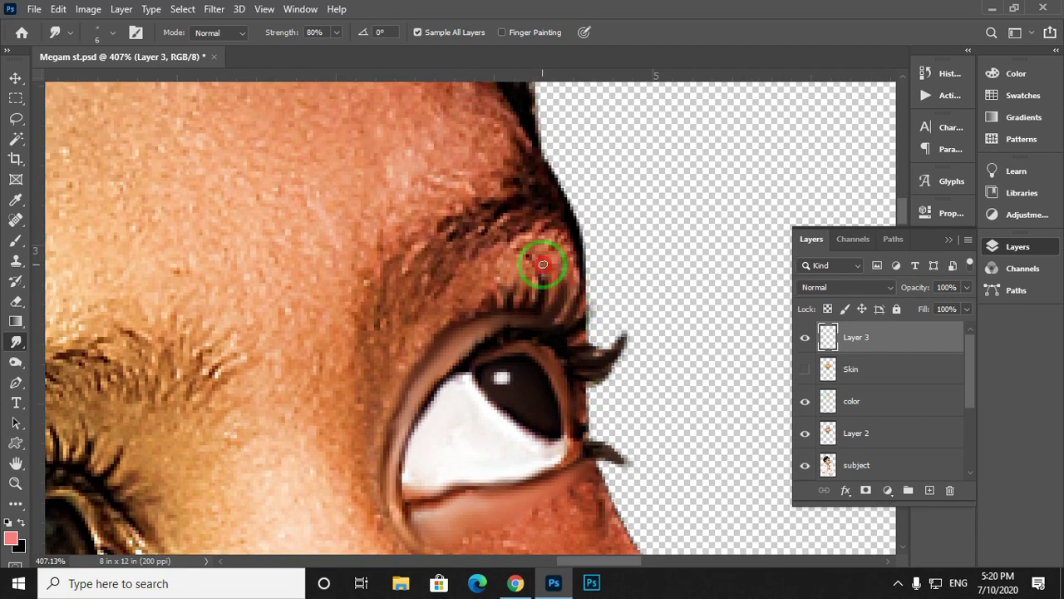
left_click_drag(509, 374, 557, 293)
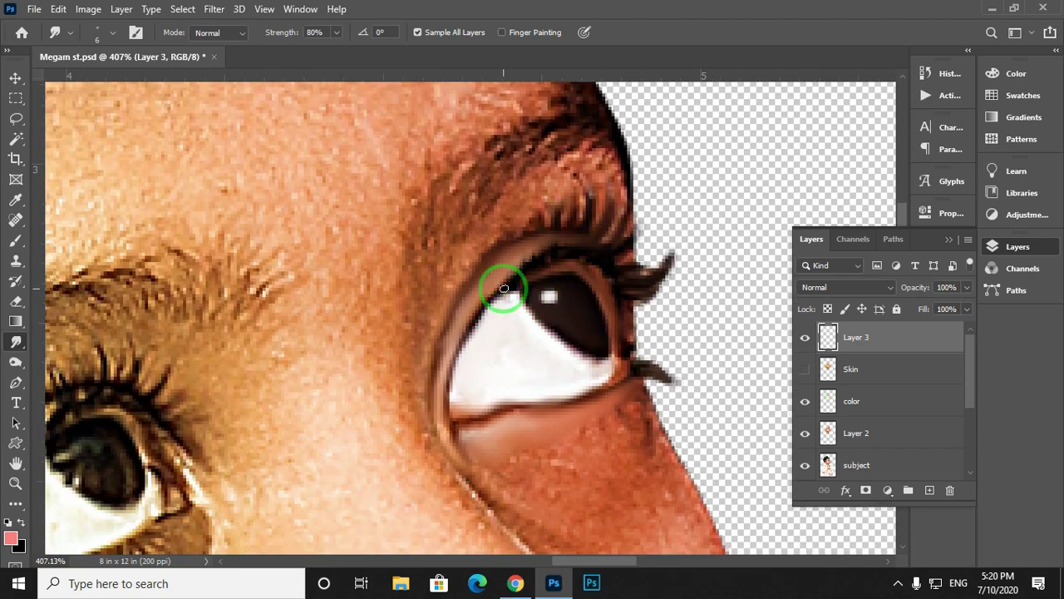
mouse_move(491, 300)
left_mouse_down()
mouse_move(450, 380)
mouse_move(456, 410)
mouse_move(445, 326)
left_mouse_up()
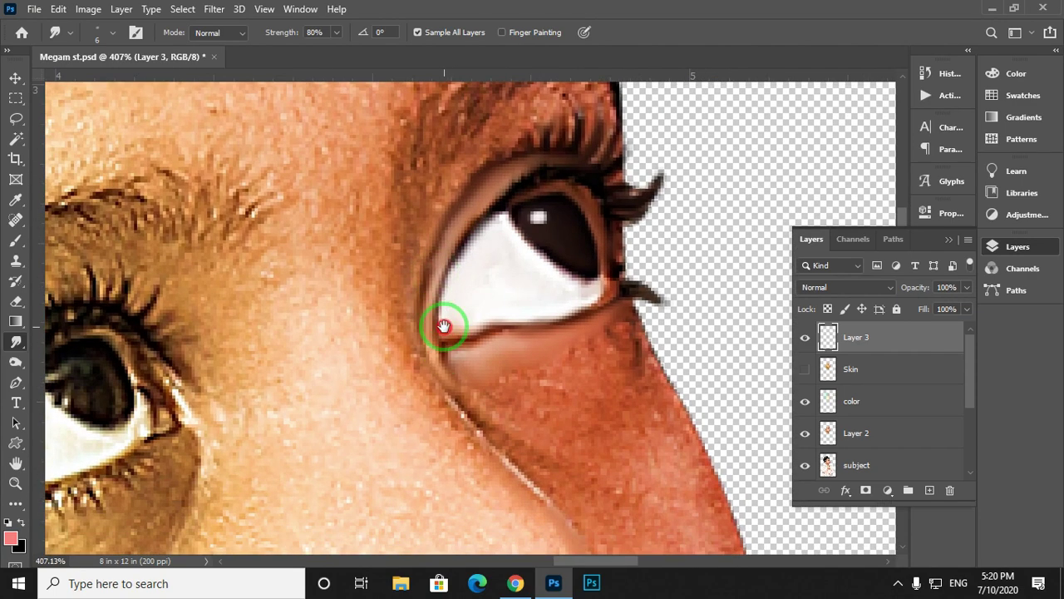
left_click_drag(490, 186, 515, 318)
left_click_drag(475, 271, 495, 299)
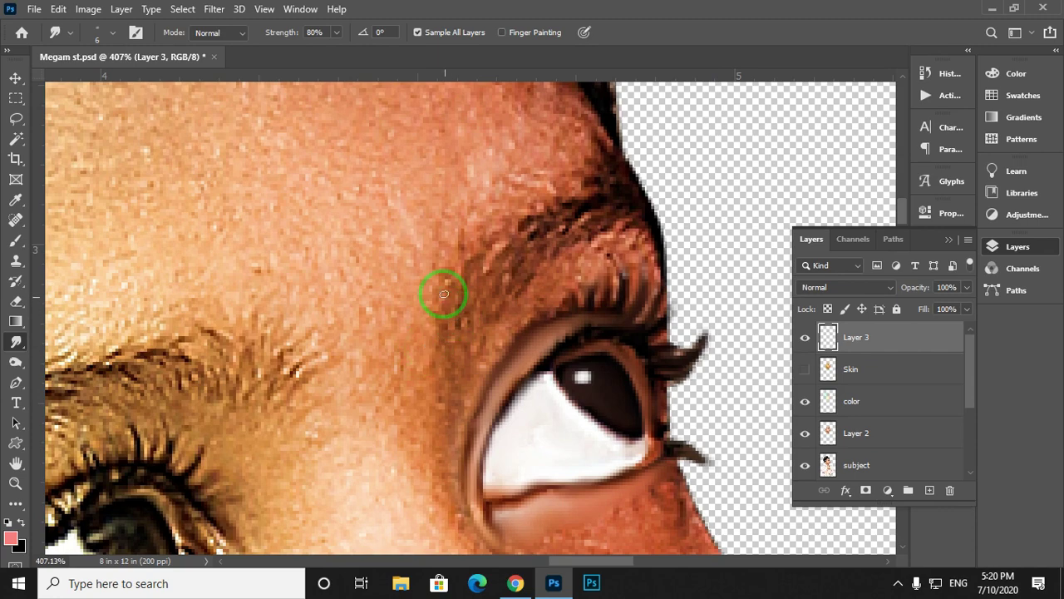
Switch to the three-dot Smudge brush at 8 pixels and 90% strength and smooth the far eyebrow into a soft shape.
right_click(427, 257)
left_click(453, 344)
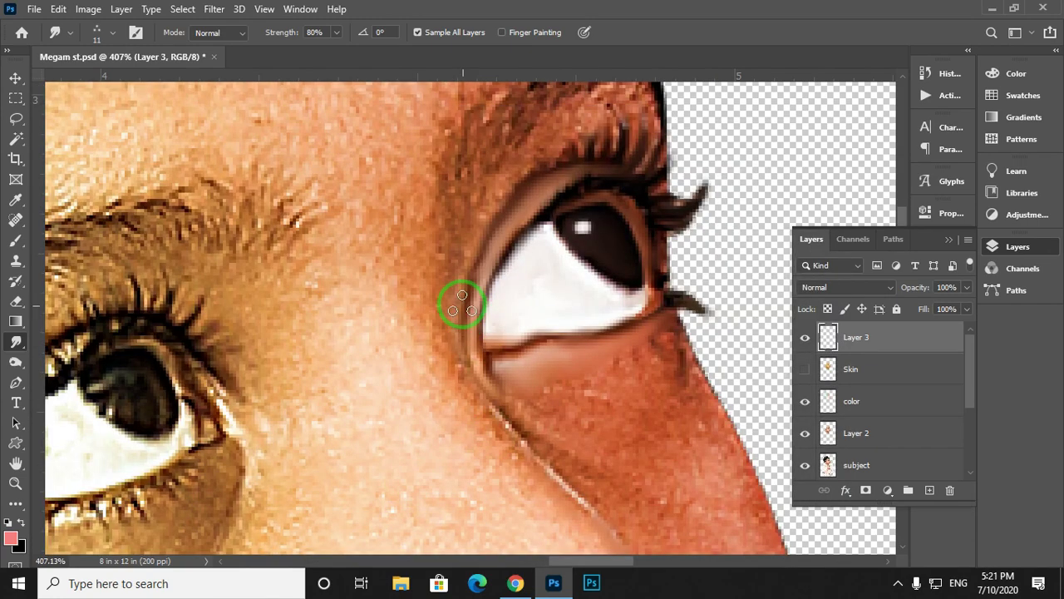
left_click_drag(432, 261, 422, 411)
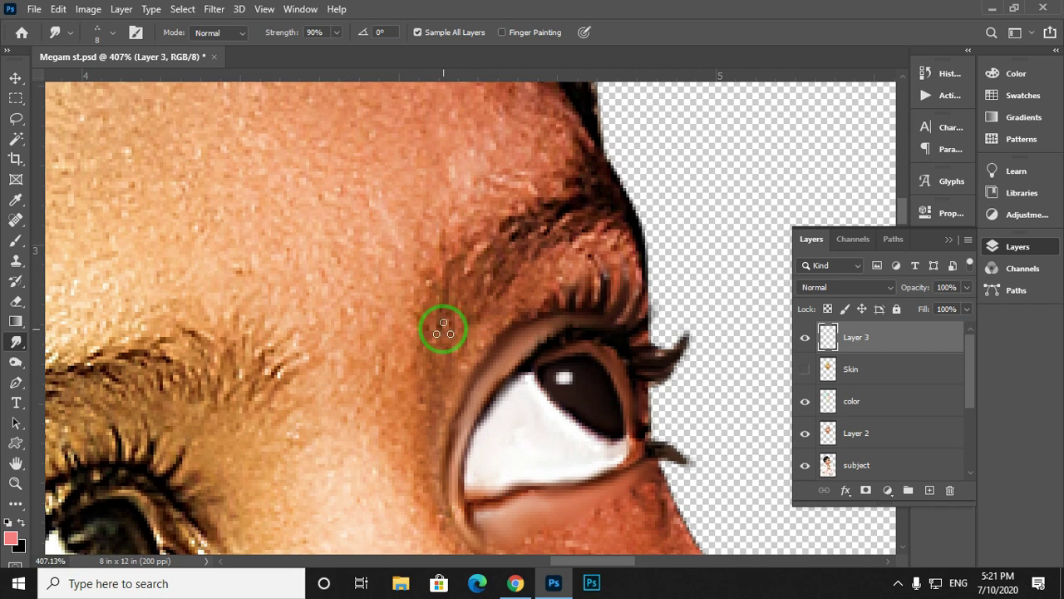
mouse_move(458, 308)
left_mouse_down()
mouse_move(477, 254)
mouse_move(473, 297)
mouse_move(491, 234)
mouse_move(444, 284)
mouse_move(432, 342)
mouse_move(462, 270)
mouse_move(453, 312)
mouse_move(494, 243)
left_mouse_up()
mouse_move(470, 285)
left_mouse_down()
mouse_move(465, 315)
mouse_move(469, 288)
mouse_move(538, 251)
mouse_move(510, 265)
mouse_move(489, 297)
mouse_move(484, 285)
mouse_move(538, 235)
mouse_move(507, 256)
mouse_move(507, 265)
mouse_move(544, 244)
mouse_move(496, 299)
mouse_move(502, 270)
mouse_move(565, 235)
mouse_move(527, 269)
mouse_move(547, 249)
mouse_move(541, 260)
mouse_move(590, 258)
mouse_move(521, 252)
mouse_move(585, 245)
mouse_move(495, 280)
mouse_move(546, 248)
mouse_move(460, 329)
mouse_move(480, 290)
mouse_move(449, 345)
mouse_move(439, 324)
mouse_move(415, 345)
mouse_move(400, 414)
mouse_move(401, 340)
mouse_move(401, 360)
mouse_move(417, 318)
mouse_move(404, 385)
mouse_move(405, 367)
mouse_move(484, 294)
mouse_move(437, 315)
mouse_move(450, 287)
mouse_move(436, 339)
mouse_move(458, 294)
mouse_move(430, 353)
mouse_move(438, 309)
mouse_move(391, 388)
left_mouse_up()
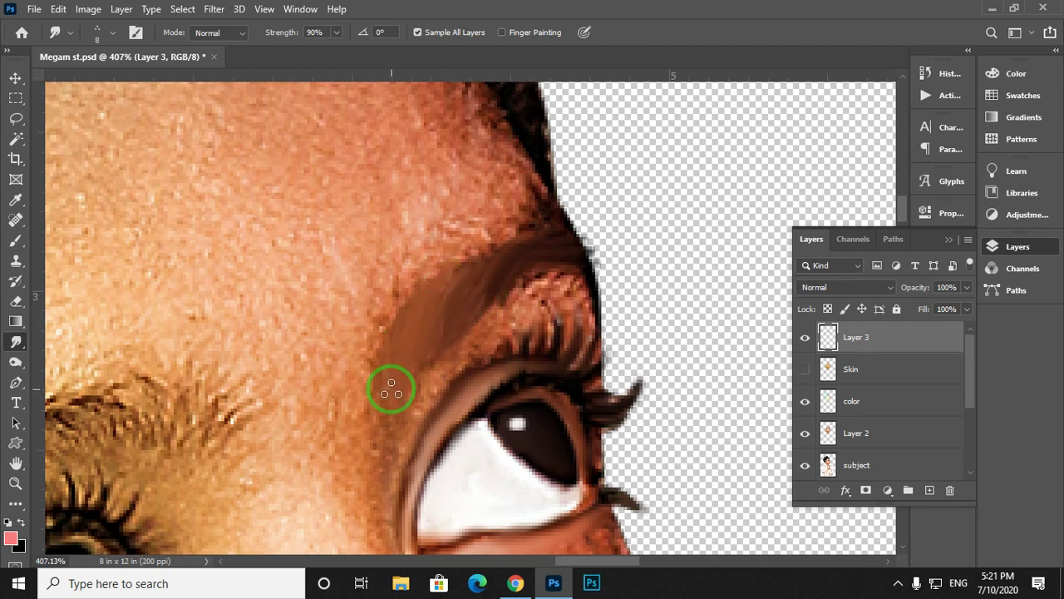
Sample dark brown 3f1b0f from the far eyebrow as the foreground colour and darken the brow's inner end with short strokes.
left_click(11, 538)
left_click(507, 264)
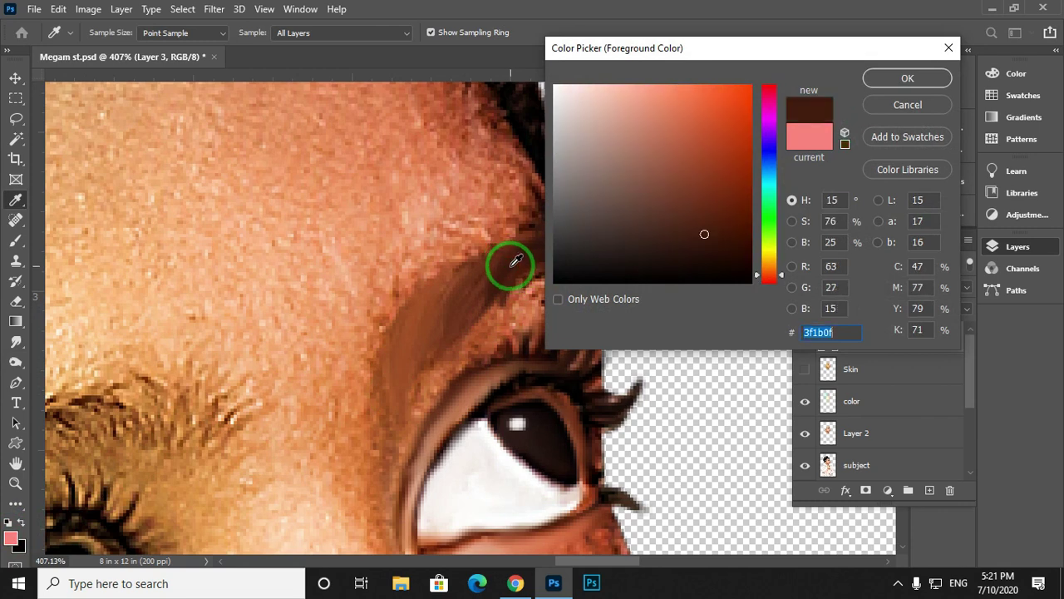
left_click(907, 78)
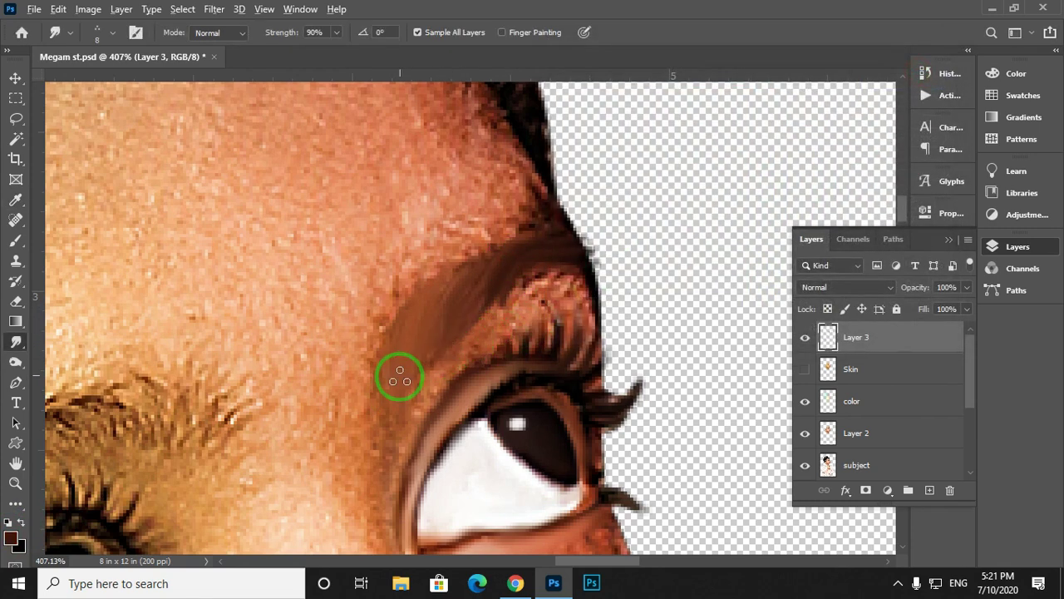
mouse_move(396, 378)
left_mouse_down()
mouse_move(400, 315)
mouse_move(399, 359)
mouse_move(408, 360)
mouse_move(439, 289)
left_mouse_up()
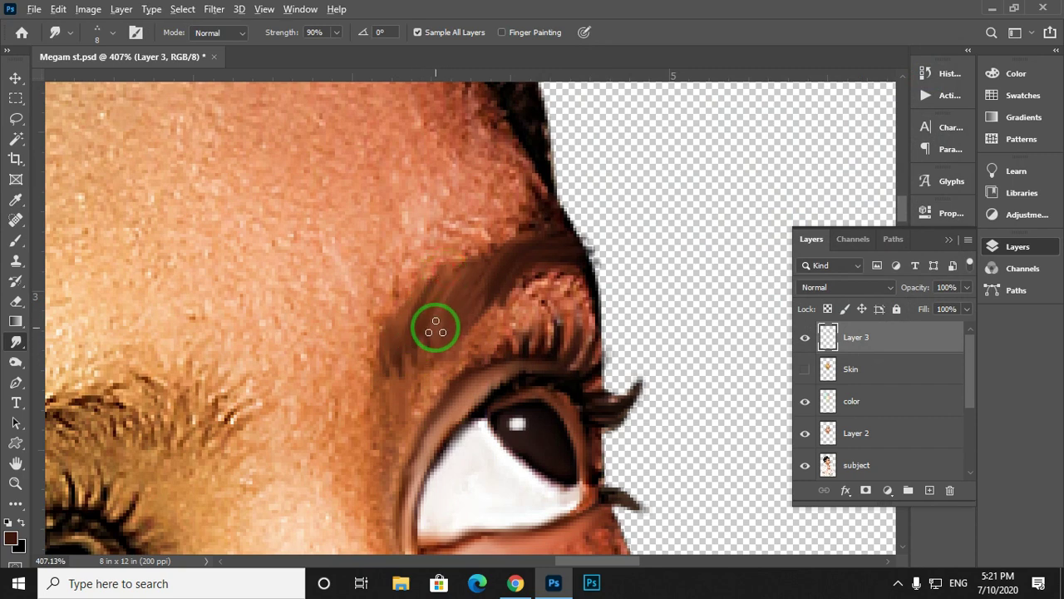
mouse_move(436, 327)
left_mouse_down()
mouse_move(470, 263)
mouse_move(447, 316)
mouse_move(447, 286)
left_mouse_up()
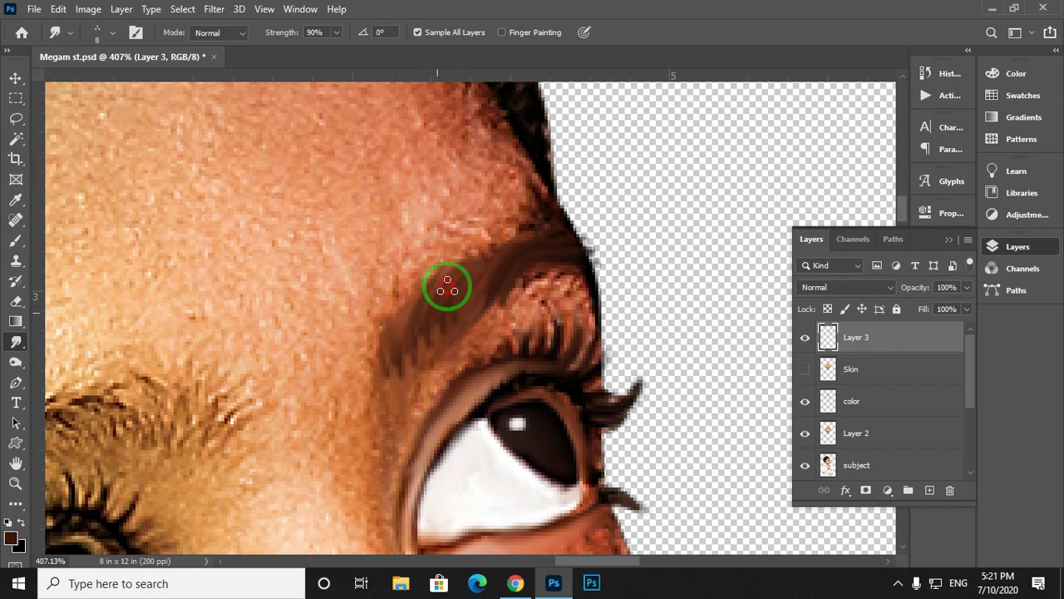
mouse_move(438, 327)
left_mouse_down()
mouse_move(481, 281)
mouse_move(475, 297)
mouse_move(489, 264)
mouse_move(456, 322)
mouse_move(408, 338)
mouse_move(407, 371)
mouse_move(405, 343)
mouse_move(411, 370)
mouse_move(419, 319)
mouse_move(414, 371)
mouse_move(433, 318)
mouse_move(427, 345)
left_mouse_up()
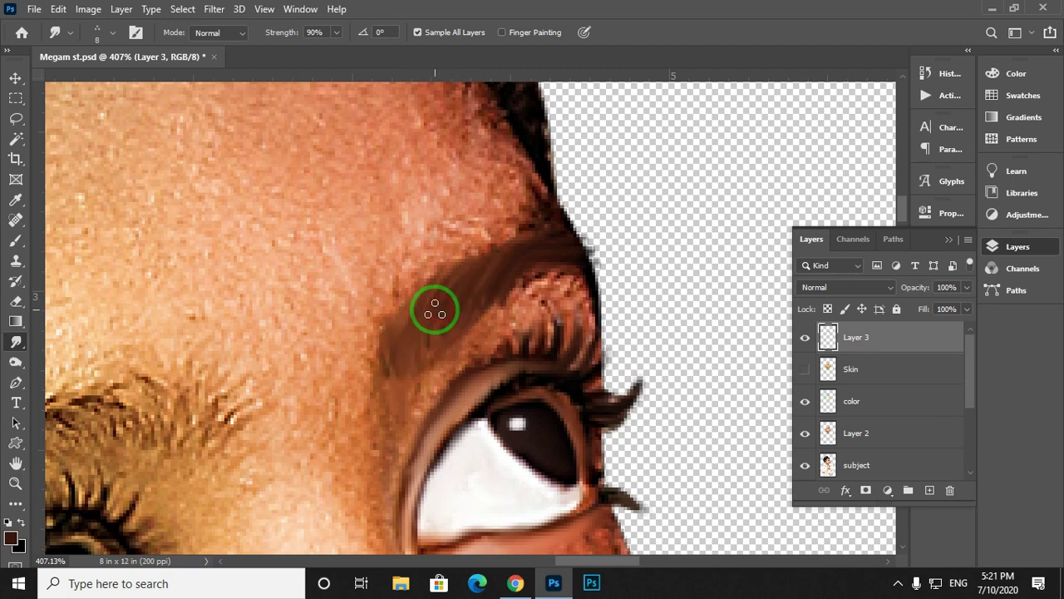
Switch to the triangular Smudge brush at 2 pixels and draw fine hair strokes along the far eyebrow and past its outer edge.
right_click(435, 308)
double_click(713, 451)
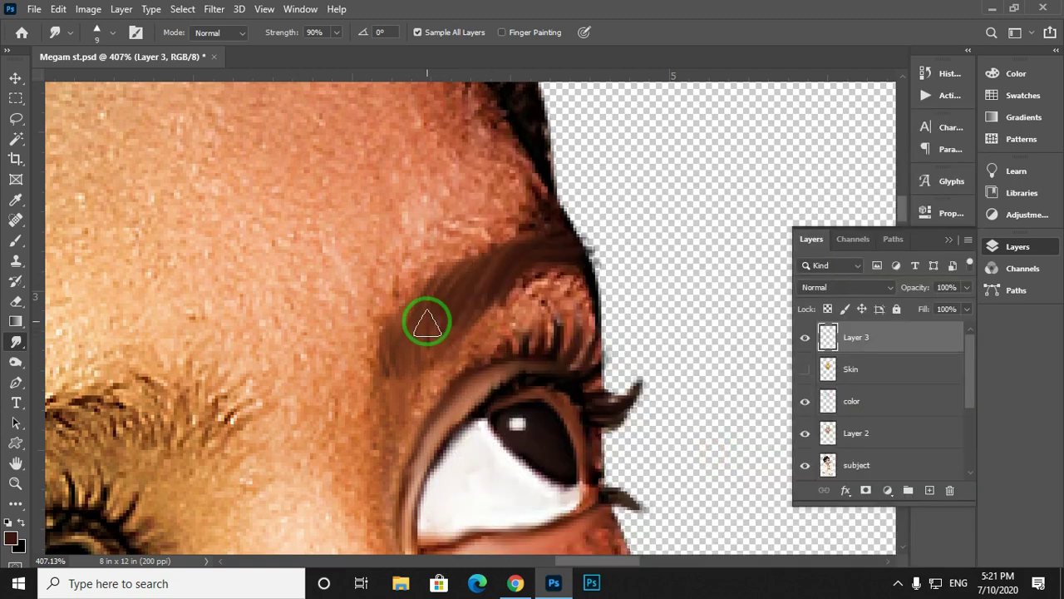
key("bracketleft")
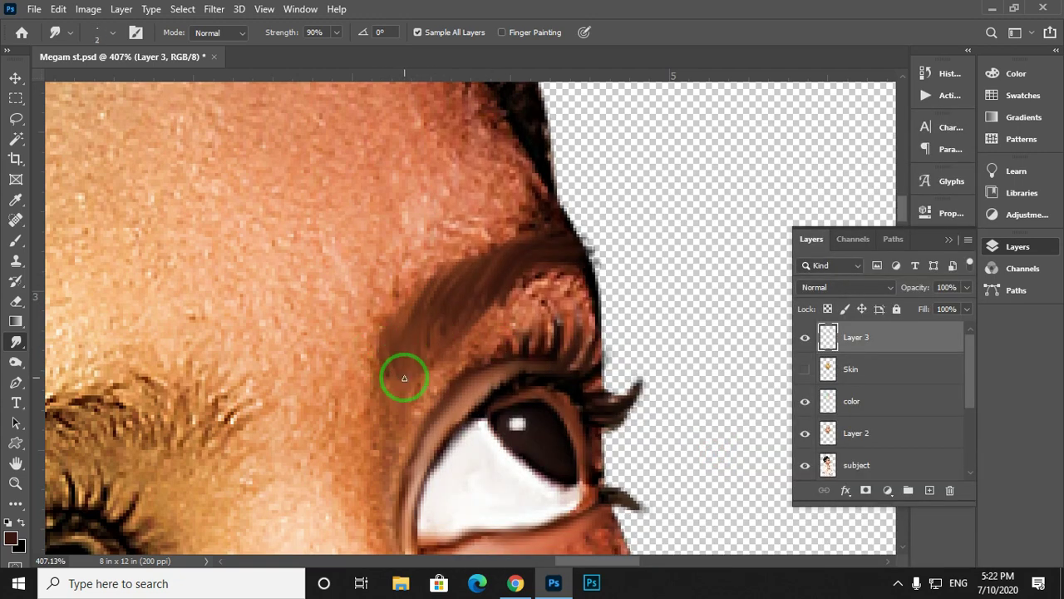
left_click_drag(404, 378, 399, 363)
mouse_move(411, 300)
left_mouse_down()
mouse_move(417, 351)
mouse_move(467, 268)
mouse_move(502, 268)
left_mouse_up()
mouse_move(562, 253)
left_mouse_down()
mouse_move(587, 247)
mouse_move(577, 261)
mouse_move(589, 240)
left_mouse_up()
left_click_drag(567, 274, 523, 230)
mouse_move(498, 314)
left_mouse_down()
mouse_move(520, 247)
mouse_move(527, 336)
mouse_move(563, 349)
mouse_move(546, 316)
mouse_move(498, 309)
mouse_move(479, 275)
left_mouse_up()
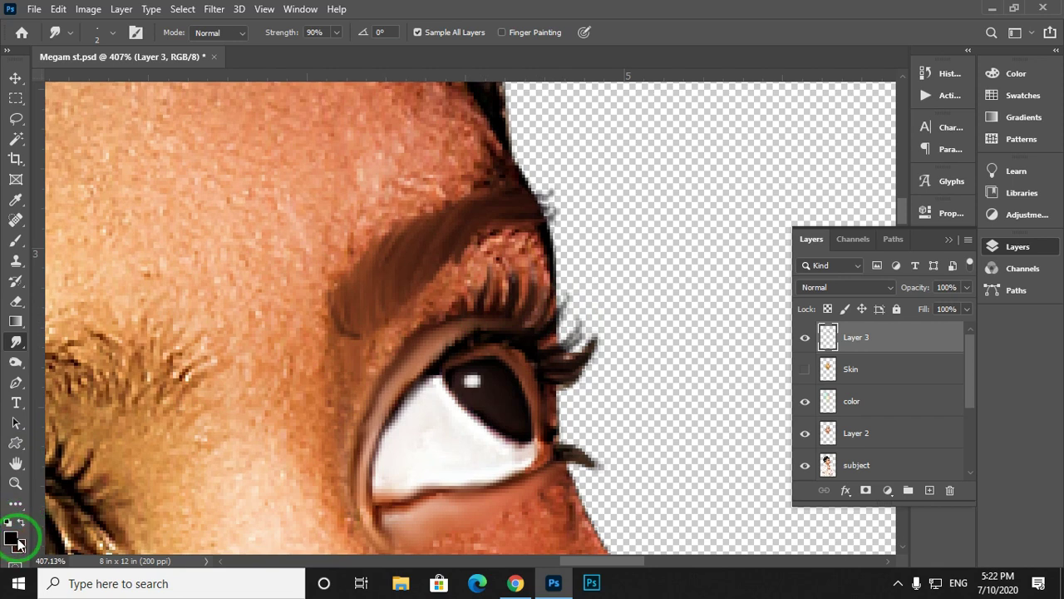
With black as the foreground colour, draw fine lashes along the far eye's lids and darker hairs at the eyebrow's inner end.
mouse_move(546, 327)
left_mouse_down()
mouse_move(550, 282)
mouse_move(552, 332)
mouse_move(536, 349)
mouse_move(572, 293)
mouse_move(543, 351)
mouse_move(578, 316)
mouse_move(553, 353)
left_mouse_up()
left_click_drag(463, 311, 463, 285)
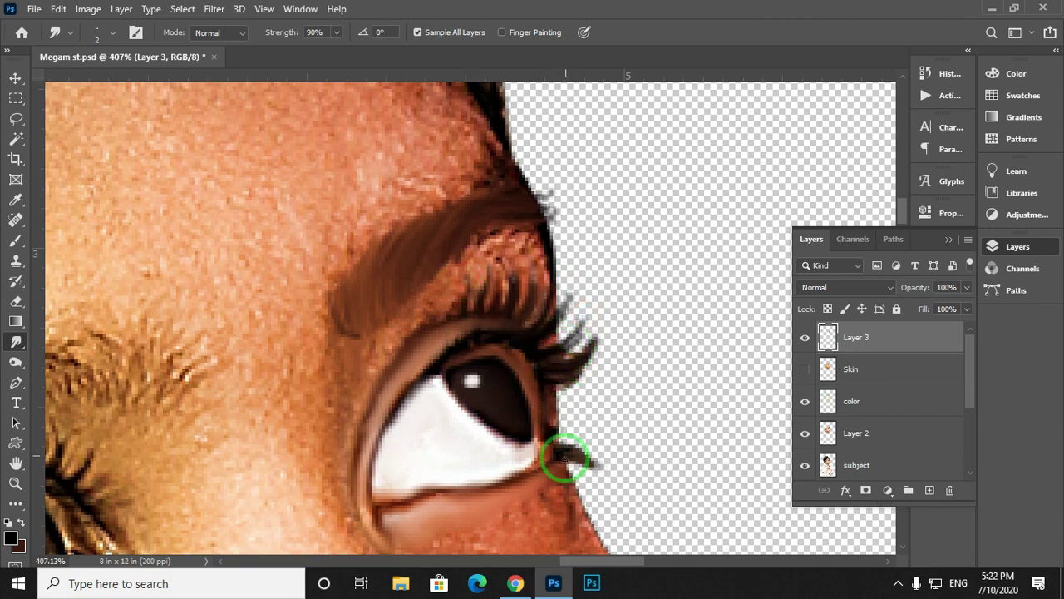
mouse_move(563, 451)
left_mouse_down()
mouse_move(590, 466)
mouse_move(553, 435)
mouse_move(592, 434)
mouse_move(553, 427)
mouse_move(574, 429)
mouse_move(560, 426)
mouse_move(545, 448)
mouse_move(549, 402)
mouse_move(512, 347)
mouse_move(459, 347)
mouse_move(436, 365)
mouse_move(439, 309)
left_mouse_up()
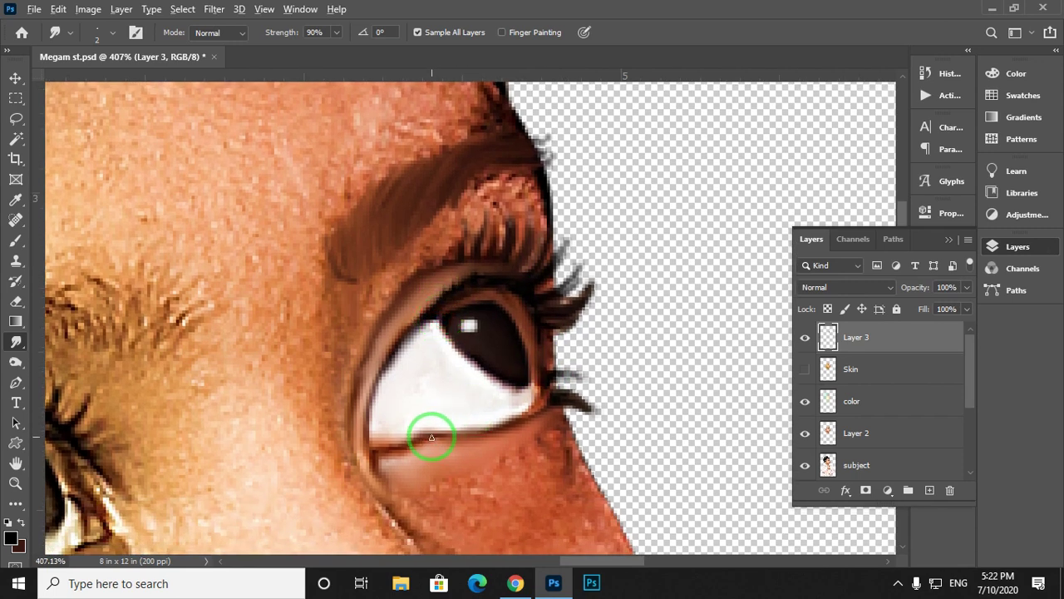
left_click_drag(481, 434, 468, 441)
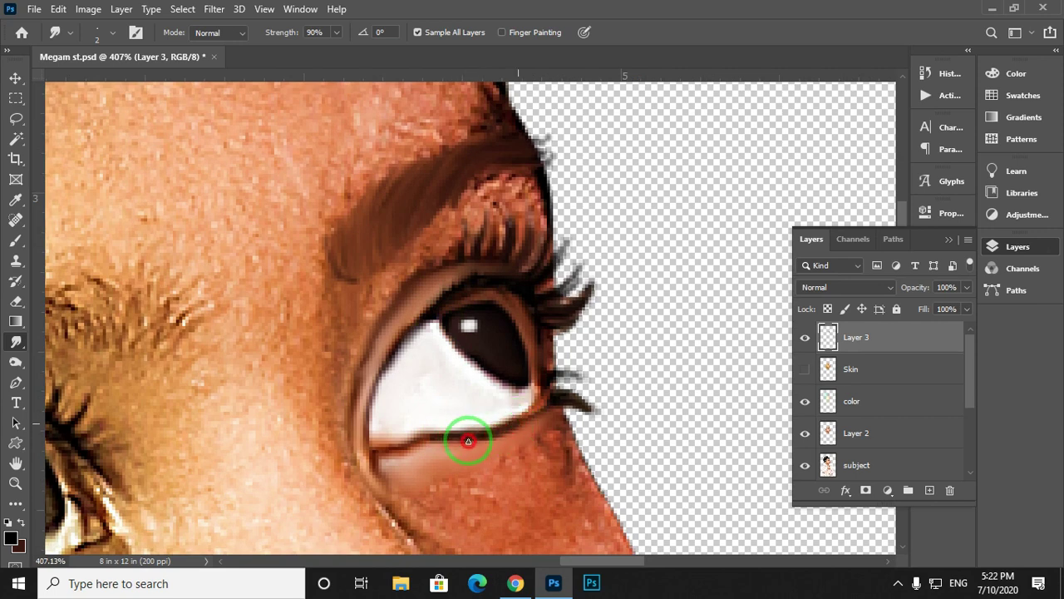
left_click_drag(409, 406, 565, 419)
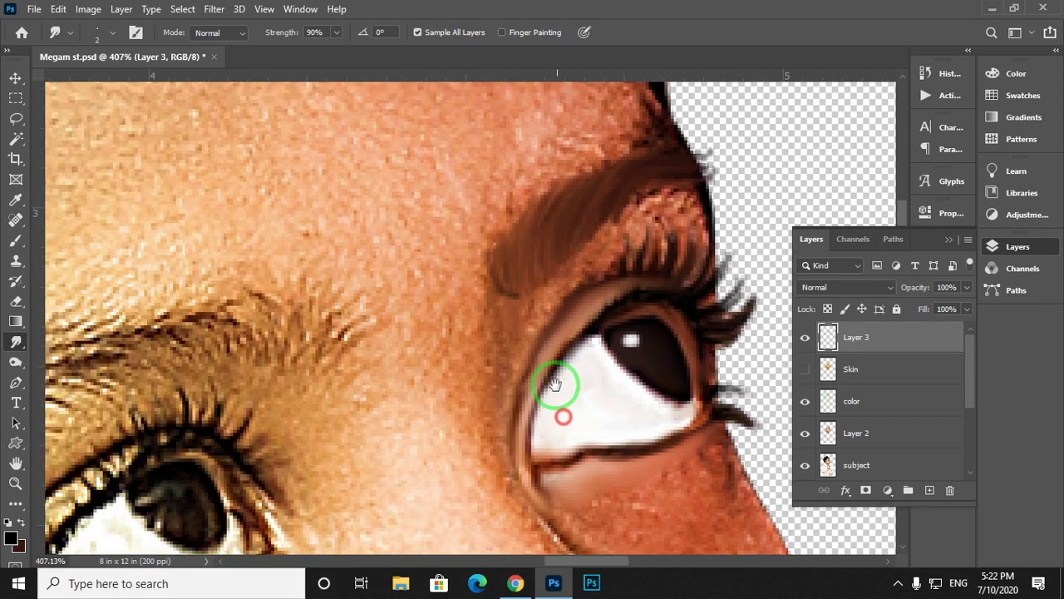
mouse_move(553, 382)
left_mouse_down()
mouse_move(569, 453)
mouse_move(525, 358)
mouse_move(522, 306)
mouse_move(536, 340)
mouse_move(534, 308)
mouse_move(563, 272)
mouse_move(579, 294)
mouse_move(508, 247)
left_mouse_up()
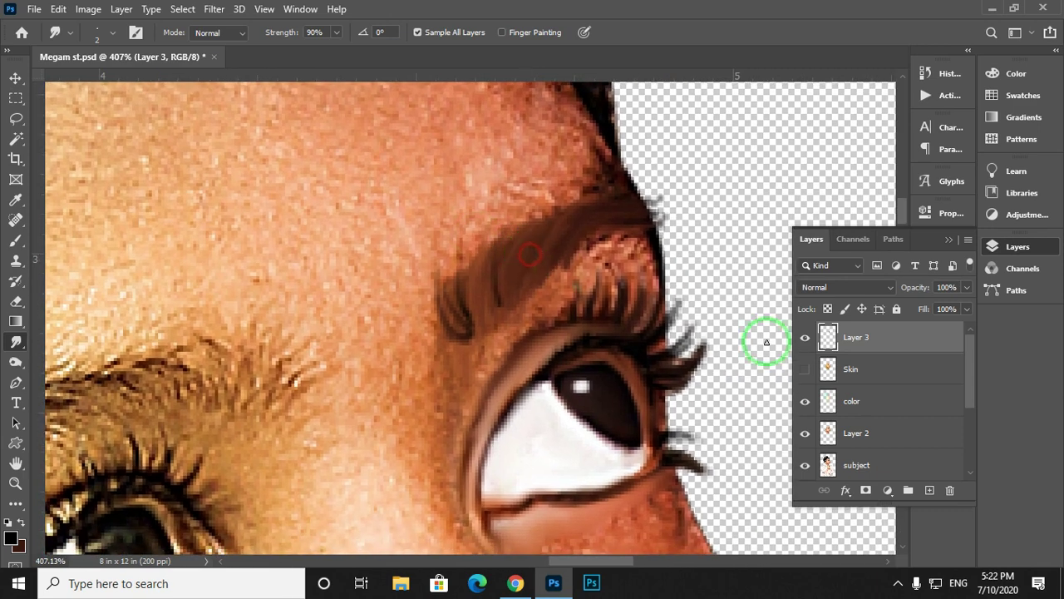
Toggle Layer 3 off and on to compare the painted far eye and eyebrow with the original photo.
left_click(805, 341)
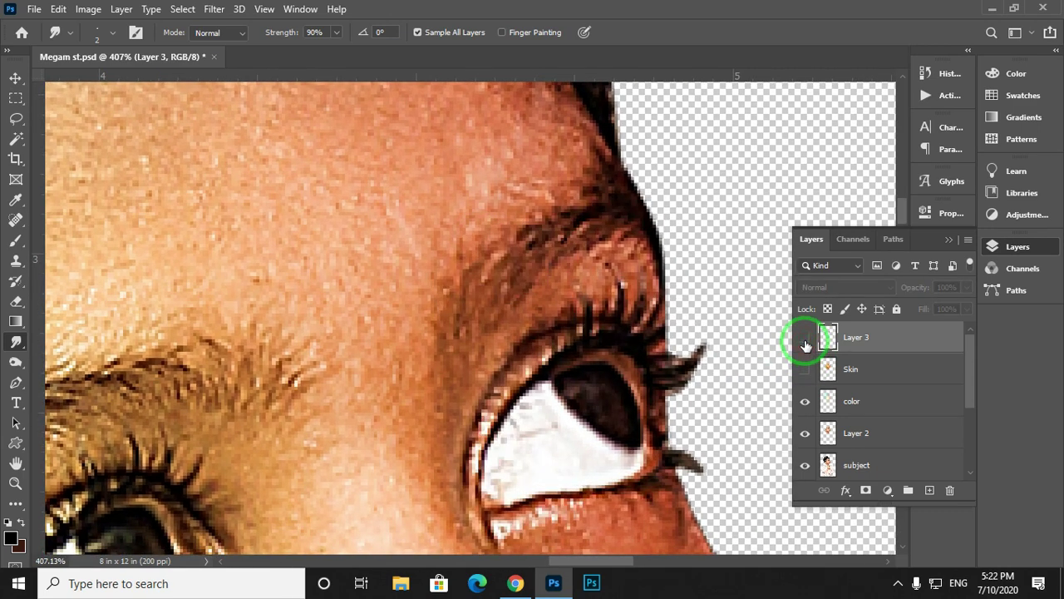
left_click(805, 341)
left_click(805, 342)
left_click(805, 342)
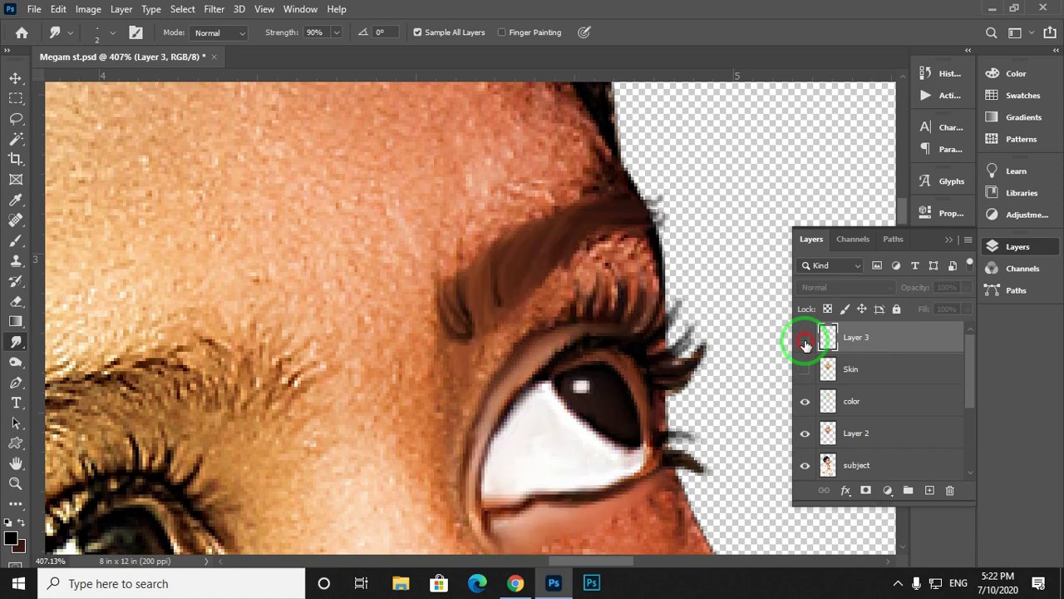
left_click(805, 342)
left_click(805, 345)
Switch back to the three-dot Smudge brush at 8 pixels and smooth the near eyebrow along its hair direction.
left_click_drag(219, 392, 466, 311)
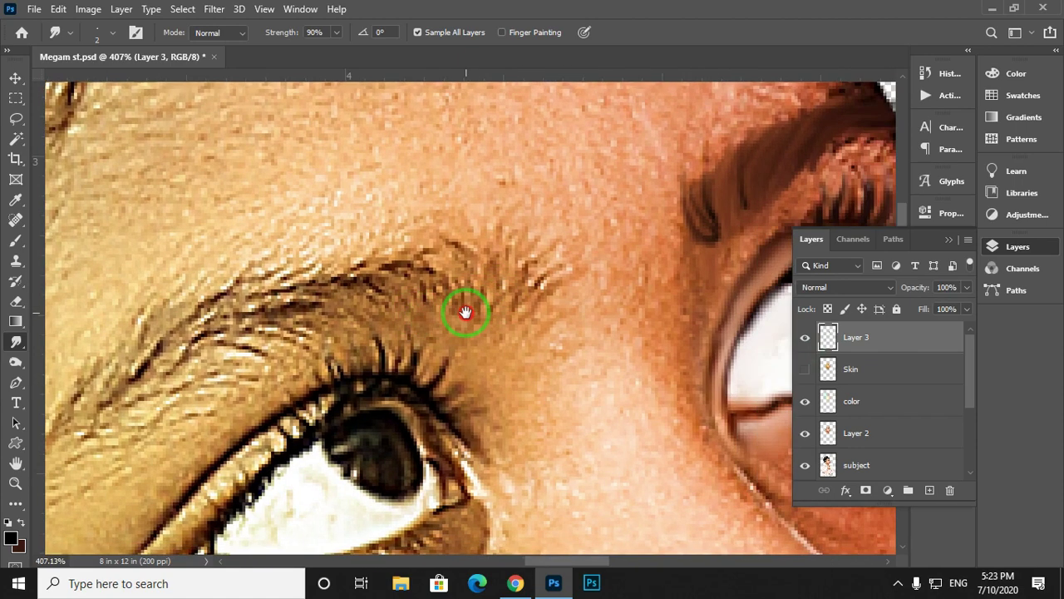
right_click(418, 296)
double_click(420, 276)
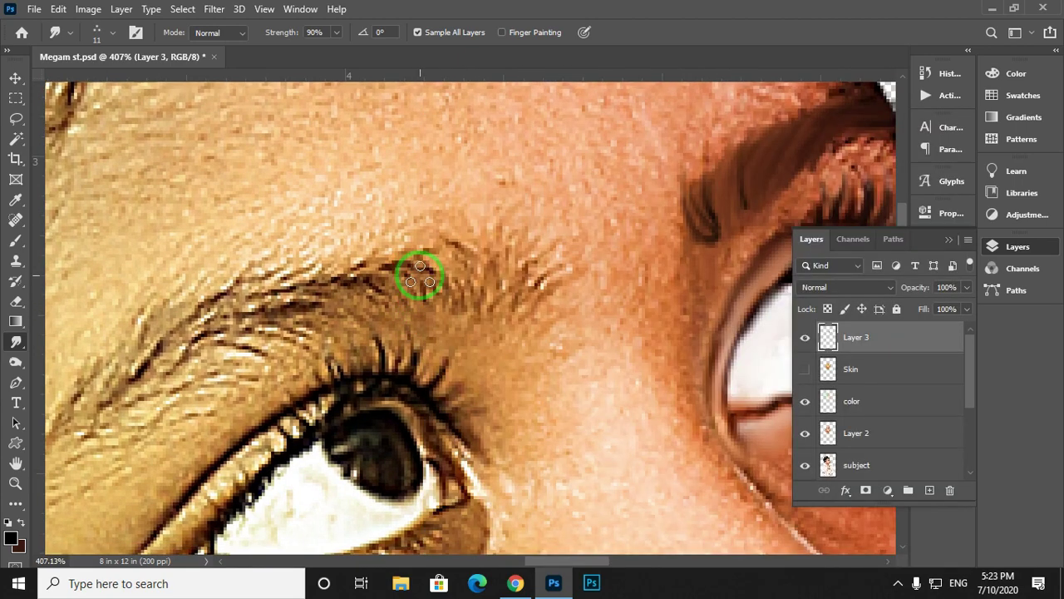
mouse_move(420, 276)
left_mouse_down()
mouse_move(385, 266)
mouse_move(300, 316)
mouse_move(429, 298)
left_mouse_up()
left_click_drag(391, 299, 249, 366)
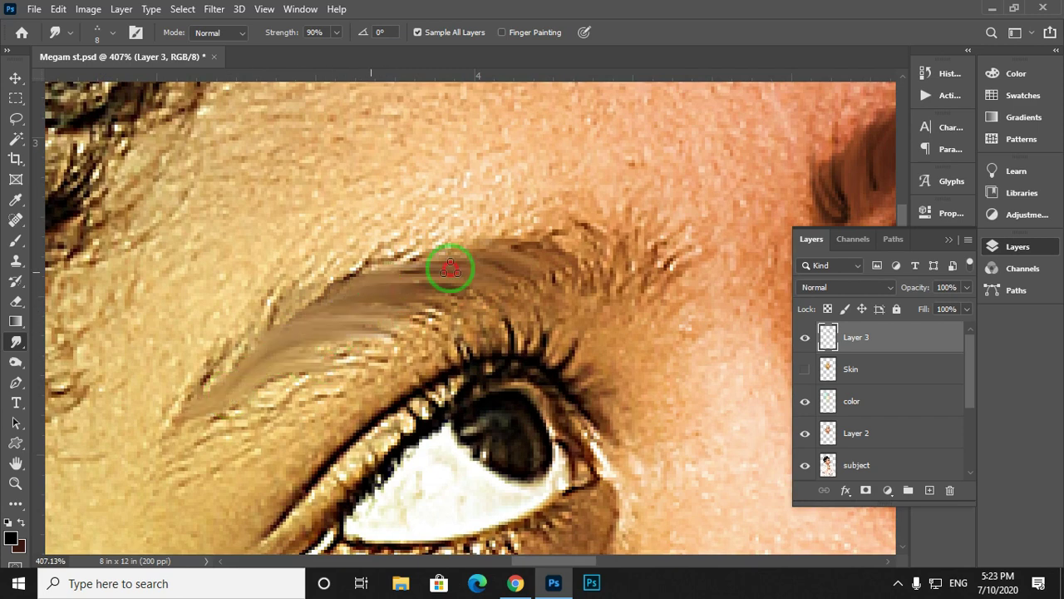
mouse_move(451, 269)
left_mouse_down()
mouse_move(578, 270)
mouse_move(422, 259)
mouse_move(464, 279)
mouse_move(334, 276)
mouse_move(231, 388)
mouse_move(342, 340)
mouse_move(308, 320)
mouse_move(205, 399)
left_mouse_up()
Use the 2-pixel triangular Smudge brush to pull fine hairs through the near eyebrow's inner end, edges and body.
key("bracketleft")
key("bracketleft")
key("bracketleft")
key("bracketleft")
key("bracketleft")
key("bracketleft")
left_click_drag(606, 254, 593, 221)
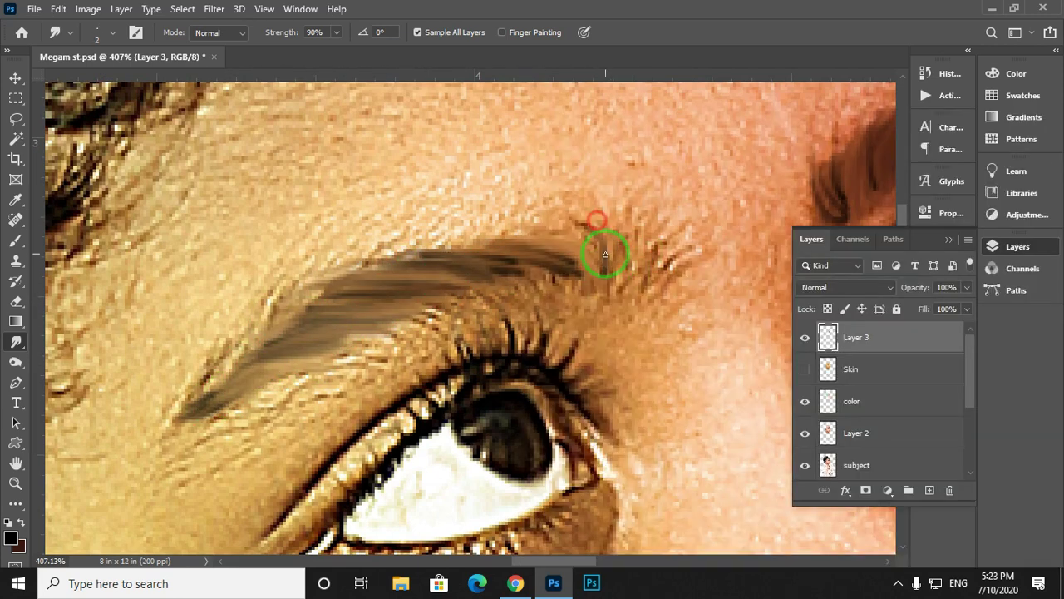
mouse_move(617, 281)
left_mouse_down()
mouse_move(616, 229)
mouse_move(642, 242)
left_mouse_up()
mouse_move(576, 264)
left_mouse_down()
mouse_move(560, 236)
mouse_move(474, 241)
left_mouse_up()
left_click_drag(312, 315, 442, 277)
left_click_drag(514, 283, 428, 326)
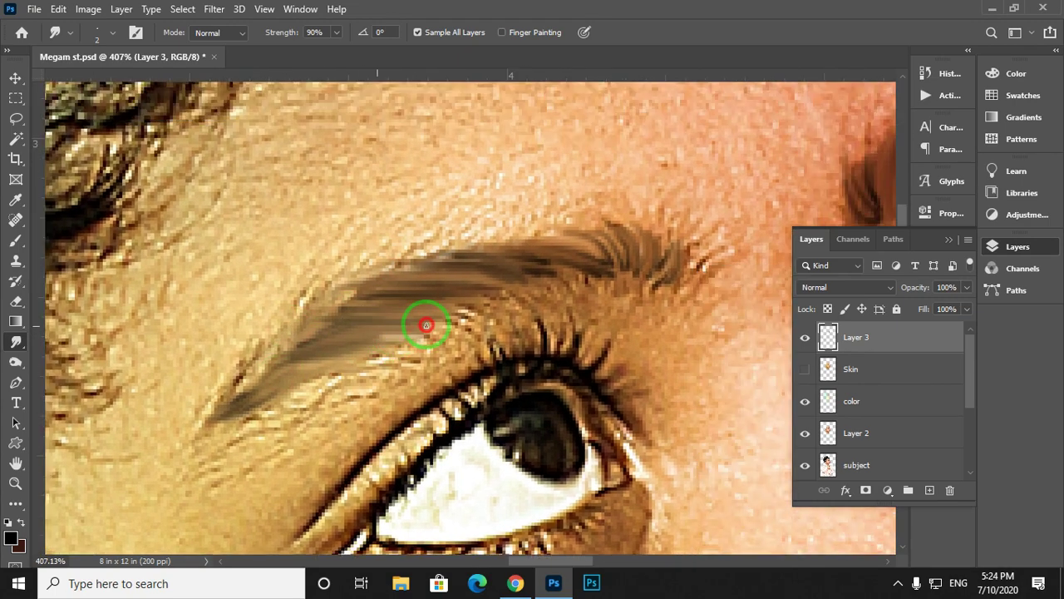
left_click_drag(472, 276, 542, 247)
left_click_drag(616, 261, 646, 275)
Set a 10-pixel Smudge brush at 68% strength and blend the near eye's white, iris and outer lids.
right_click(411, 334)
mouse_move(483, 479)
left_mouse_down()
mouse_move(411, 335)
mouse_move(313, 361)
left_mouse_up()
left_click(562, 223)
left_click(385, 356)
left_click(418, 32)
left_click_drag(524, 283, 565, 346)
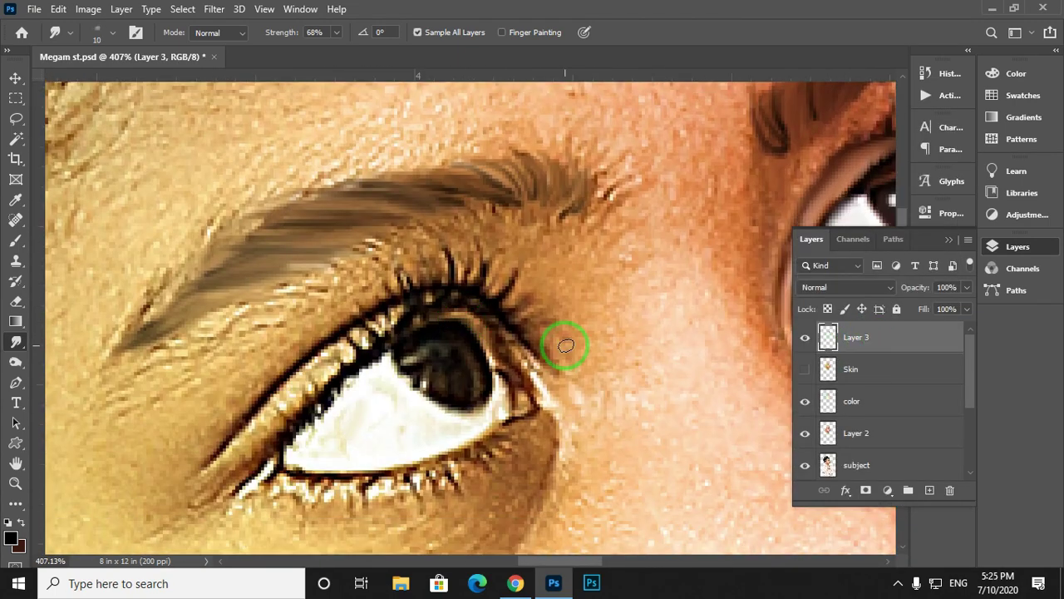
mouse_move(359, 401)
left_mouse_down()
mouse_move(349, 440)
mouse_move(300, 336)
left_mouse_up()
mouse_move(199, 370)
left_mouse_down()
mouse_move(305, 366)
mouse_move(320, 342)
left_mouse_up()
left_click_drag(426, 286, 408, 416)
mouse_move(223, 366)
left_mouse_down()
mouse_move(174, 416)
mouse_move(271, 332)
left_mouse_up()
left_click_drag(232, 339, 88, 466)
mouse_move(399, 261)
left_mouse_down()
mouse_move(290, 380)
mouse_move(332, 381)
mouse_move(375, 416)
left_mouse_up()
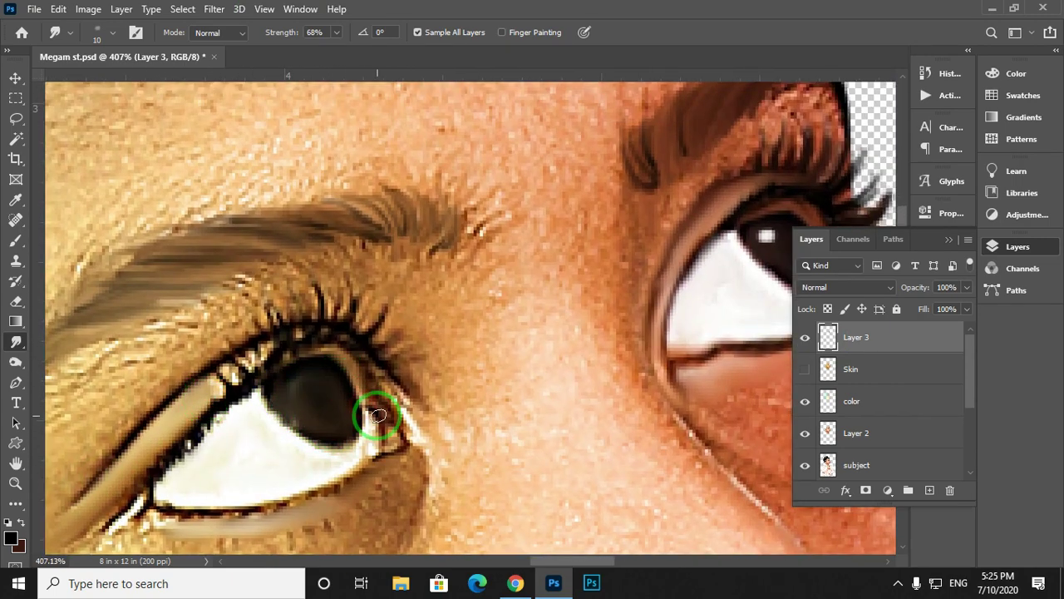
Blend the near eye's inner corner and upper lid with the 10-pixel Smudge brush.
mouse_move(312, 478)
left_mouse_down()
mouse_move(372, 426)
mouse_move(463, 425)
left_mouse_up()
left_click_drag(471, 370, 556, 431)
scroll(338, 374, "down", 2)
scroll(338, 373, "left", 2)
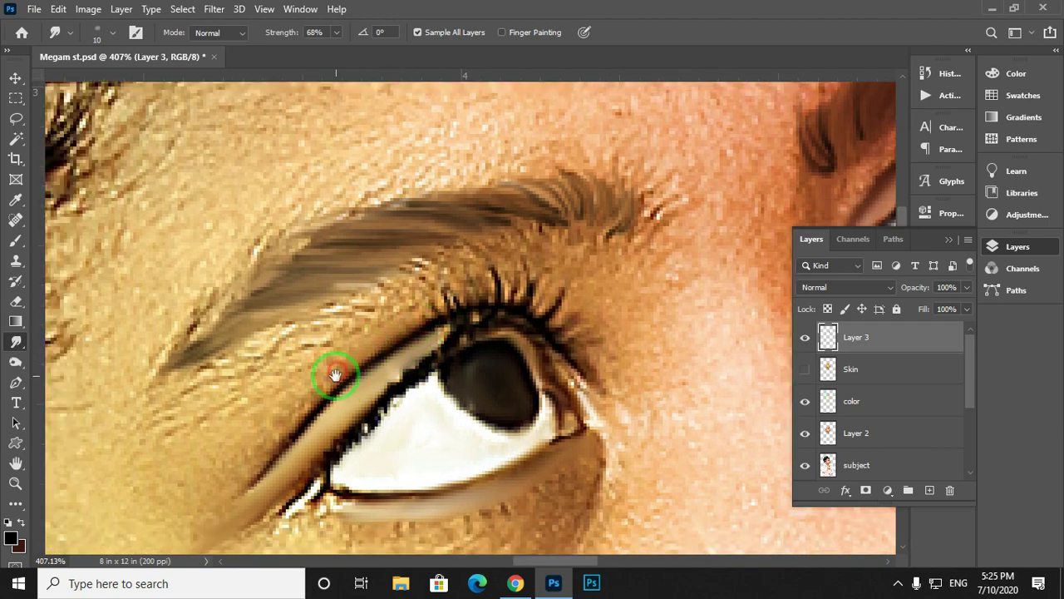
scroll(453, 320, "right", 4)
scroll(453, 320, "up", 1)
Switch to the triangular Smudge brush, reduce it to 2 pixels at 95% strength, and pull lashes out along the near eye's upper lid.
key("bracketleft")
key("bracketleft")
key("bracketleft")
key("bracketleft")
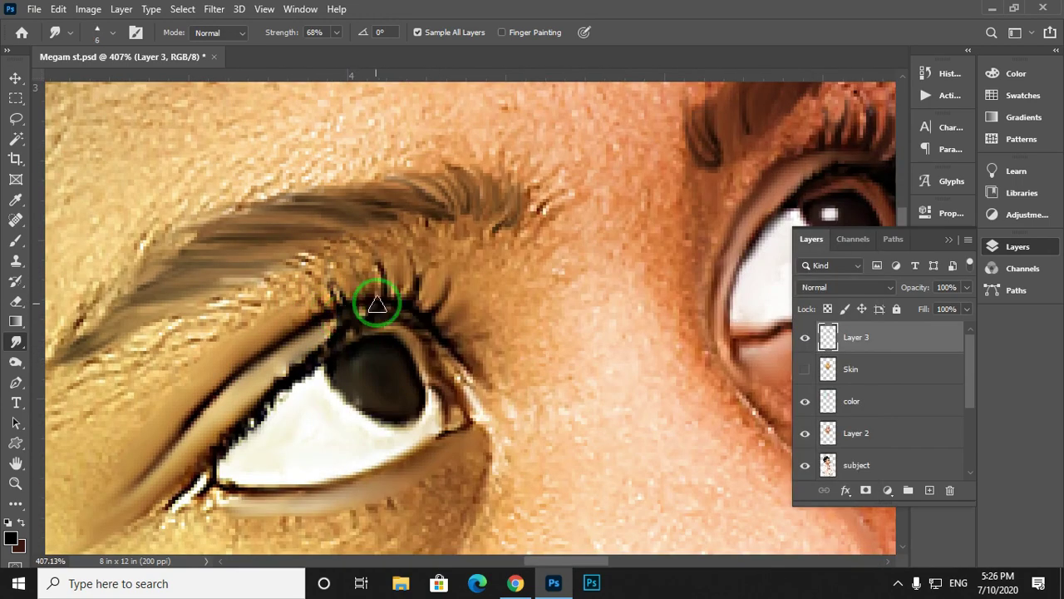
left_click_drag(344, 302, 360, 260)
mouse_move(449, 358)
left_mouse_down()
mouse_move(430, 335)
mouse_move(505, 269)
left_mouse_up()
mouse_move(342, 320)
left_mouse_down()
mouse_move(349, 304)
mouse_move(299, 373)
left_mouse_up()
left_click_drag(434, 228, 377, 324)
left_click_drag(334, 358, 339, 324)
mouse_move(447, 425)
left_mouse_down()
mouse_move(430, 349)
mouse_move(400, 387)
left_mouse_up()
Make white the foreground colour, add small highlights to the near eye's iris, and refine them and the lashes with smudging.
key("alt+d")
key("Escape")
key("d")
key("x")
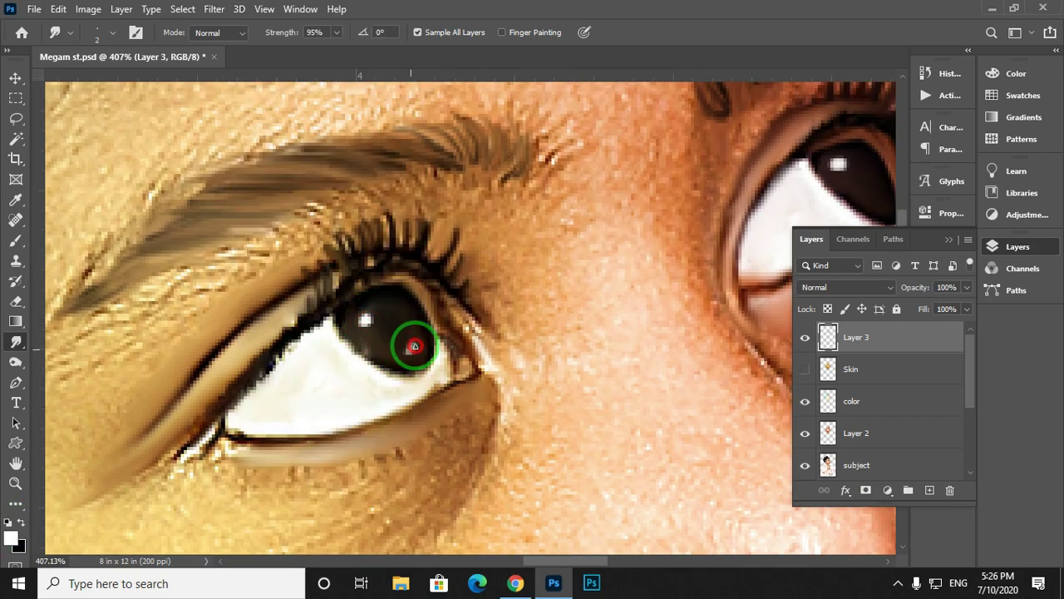
left_click_drag(366, 318, 370, 322)
left_click_drag(333, 282, 497, 325)
left_click_drag(582, 208, 407, 286)
left_click_drag(482, 270, 491, 263)
Examine the far eye up close, then review both painted eyes and eyebrows against the whole face.
left_click_drag(780, 174, 352, 259)
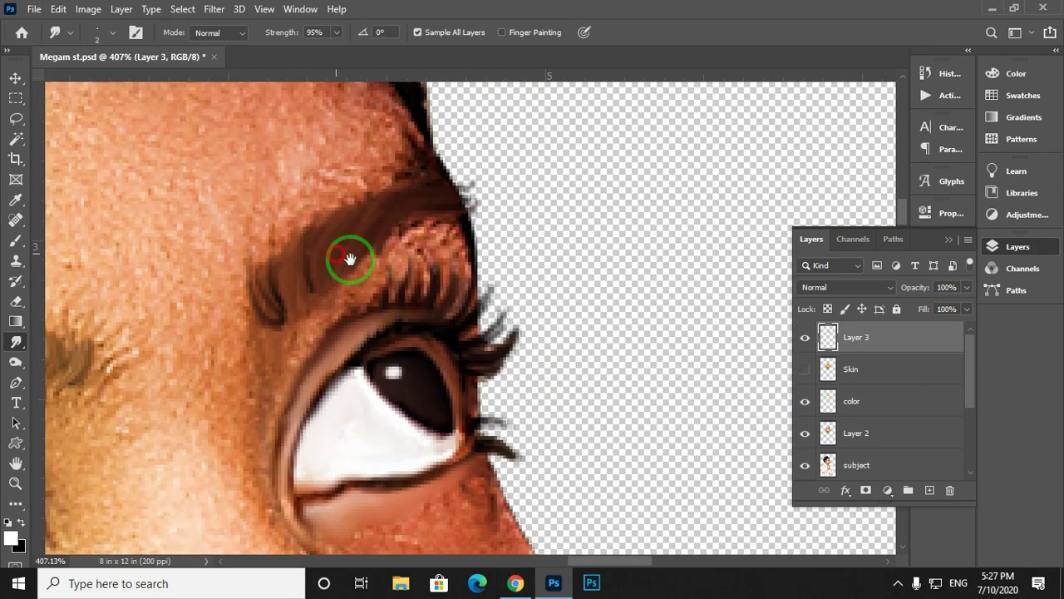
mouse_move(125, 416)
left_mouse_down()
mouse_move(451, 305)
mouse_move(618, 157)
left_mouse_up()
left_click_drag(374, 352, 411, 339)
left_click_drag(490, 174, 321, 280)
key("ctrl+minus")
key("ctrl+minus")
key("ctrl+minus")
key("ctrl+minus")
key("ctrl+minus")
key("z")
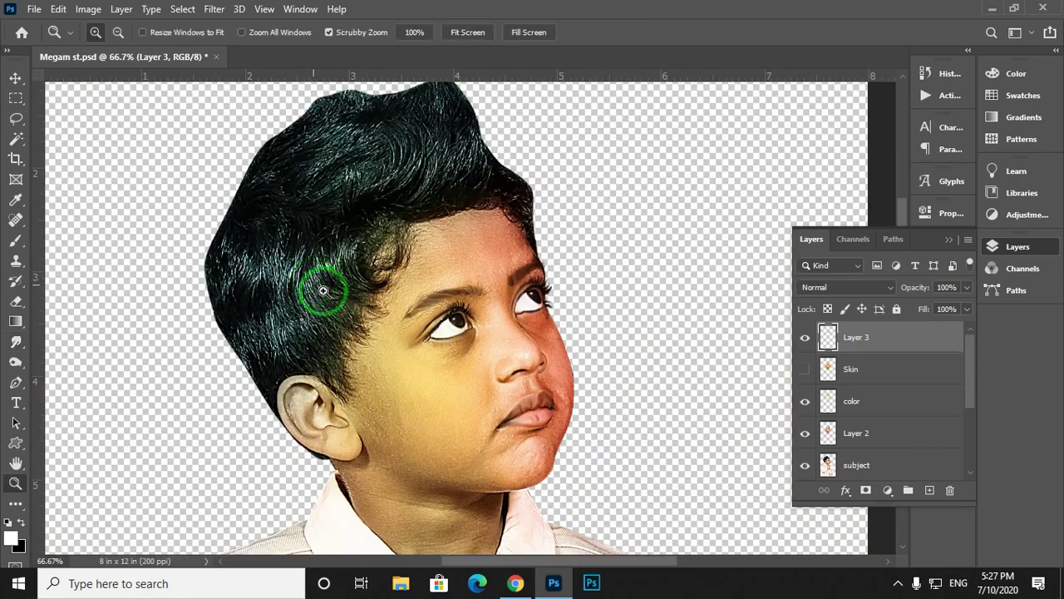
left_click_drag(555, 361, 454, 318)
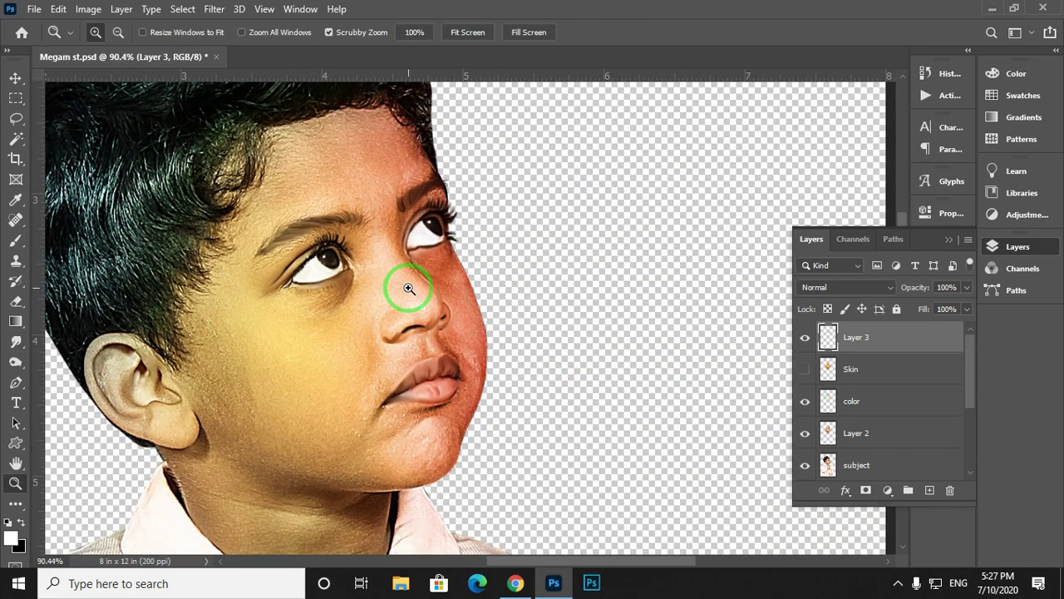
left_click_drag(384, 264, 409, 284)
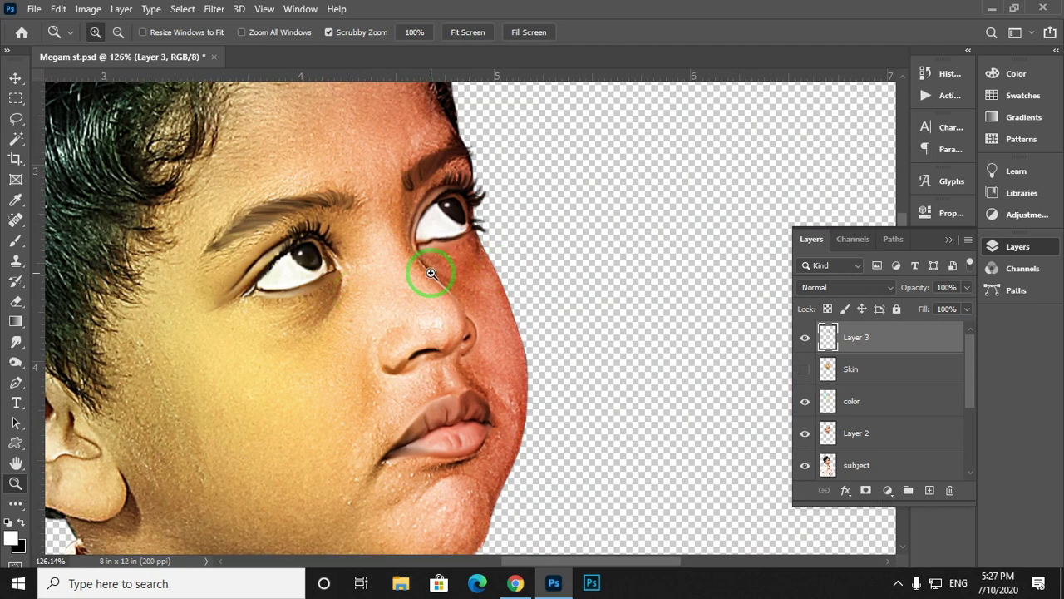
Show the Skin layer, isolate it, and bring back only Layer 3 and the subject layer with it.
left_click(806, 372)
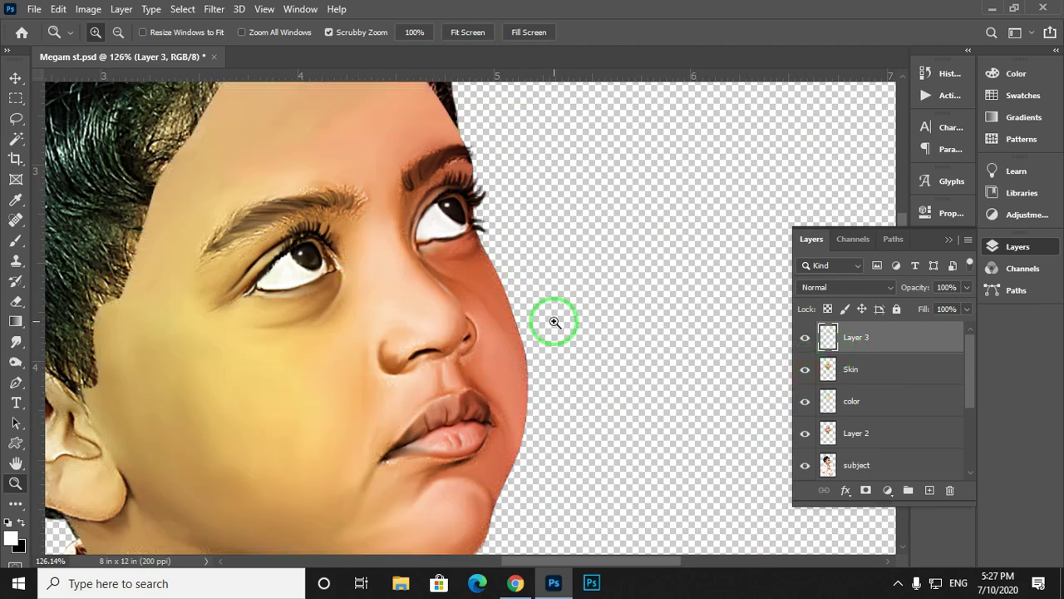
mouse_move(403, 294)
left_mouse_down()
mouse_move(432, 303)
mouse_move(388, 280)
mouse_move(382, 252)
mouse_move(347, 246)
mouse_move(473, 304)
left_mouse_up()
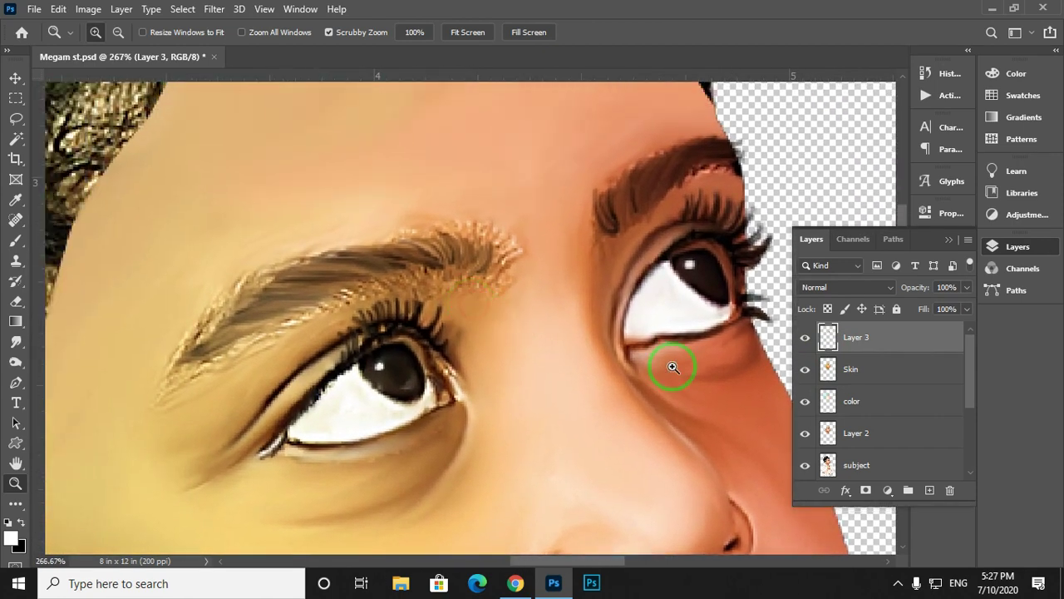
left_click(805, 369, "alt")
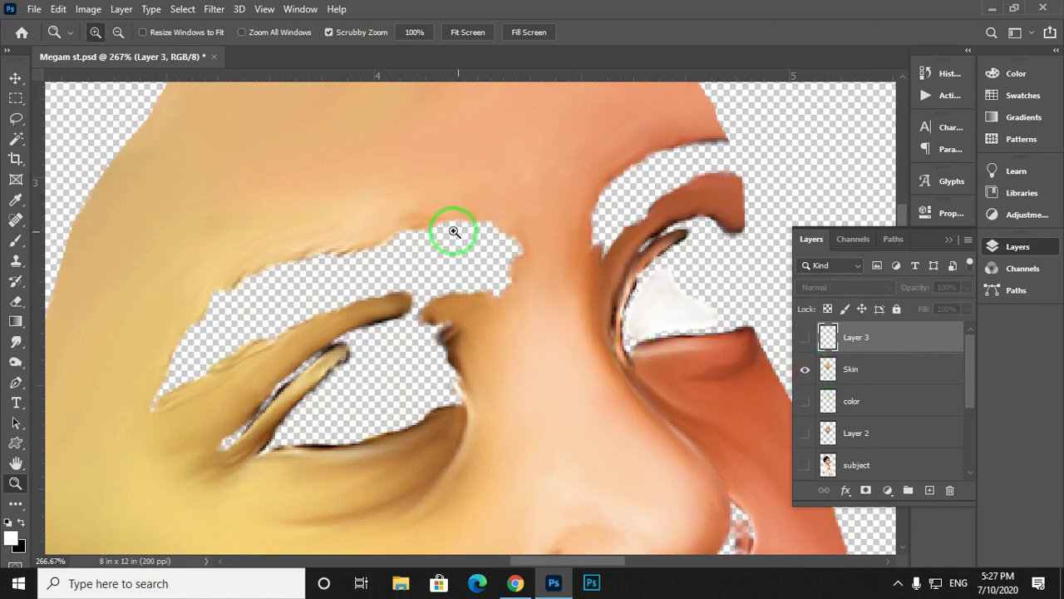
left_click(804, 337)
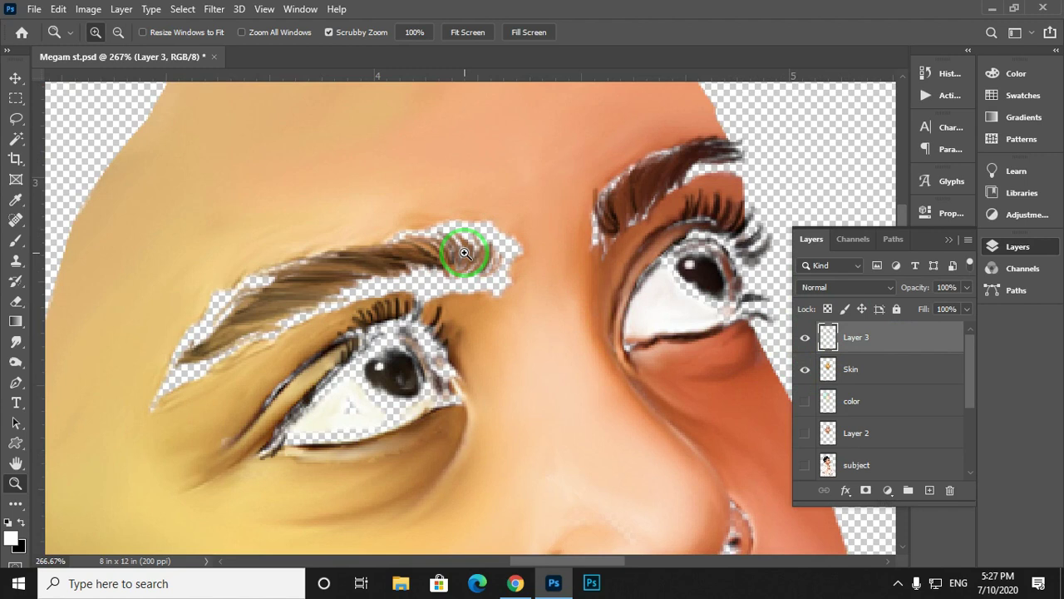
left_click(805, 466)
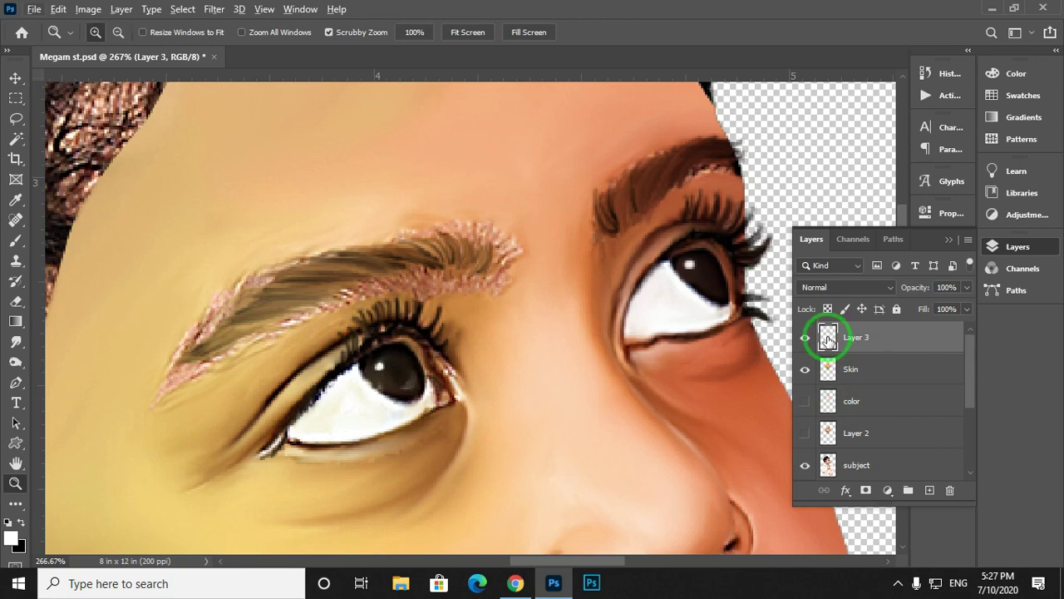
Load Layer 3's painted pixels as a selection and make the Skin layer active around the near eye and eyebrow.
left_click(830, 339, "ctrl")
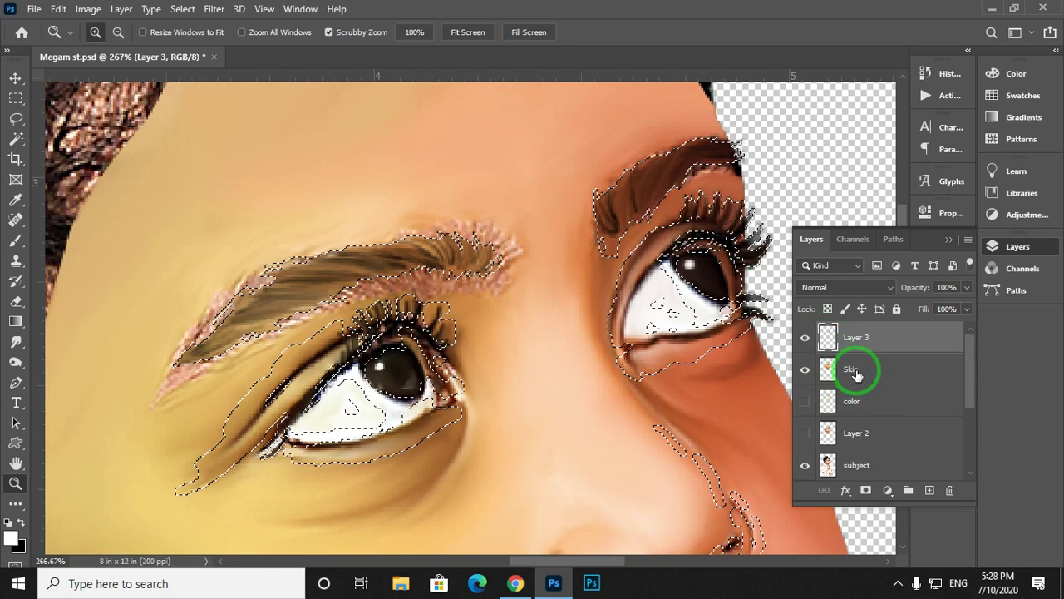
left_click(848, 372)
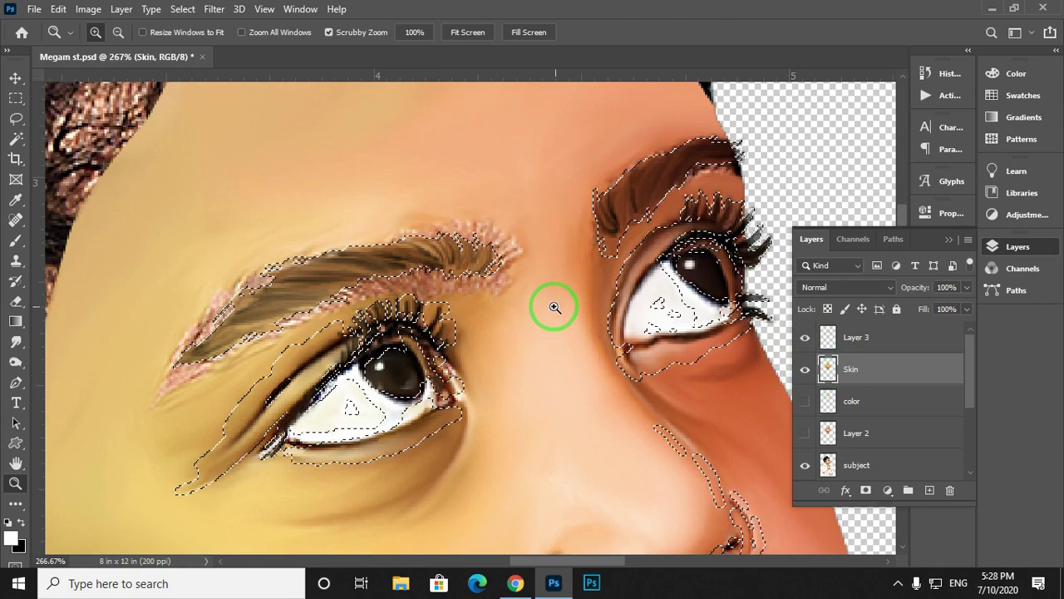
left_click_drag(465, 313, 475, 309)
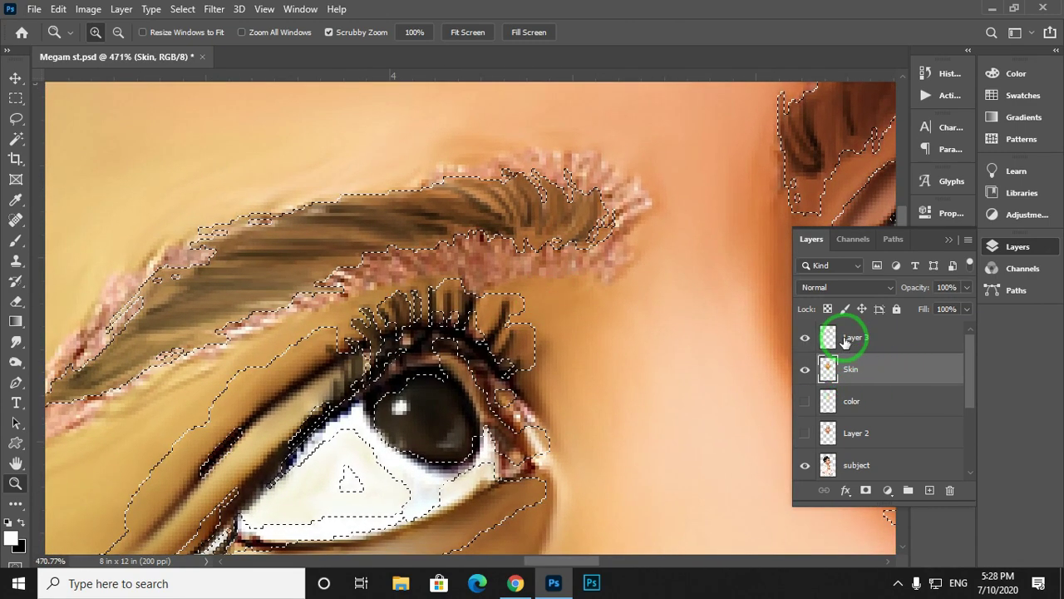
left_click(829, 339, "alt")
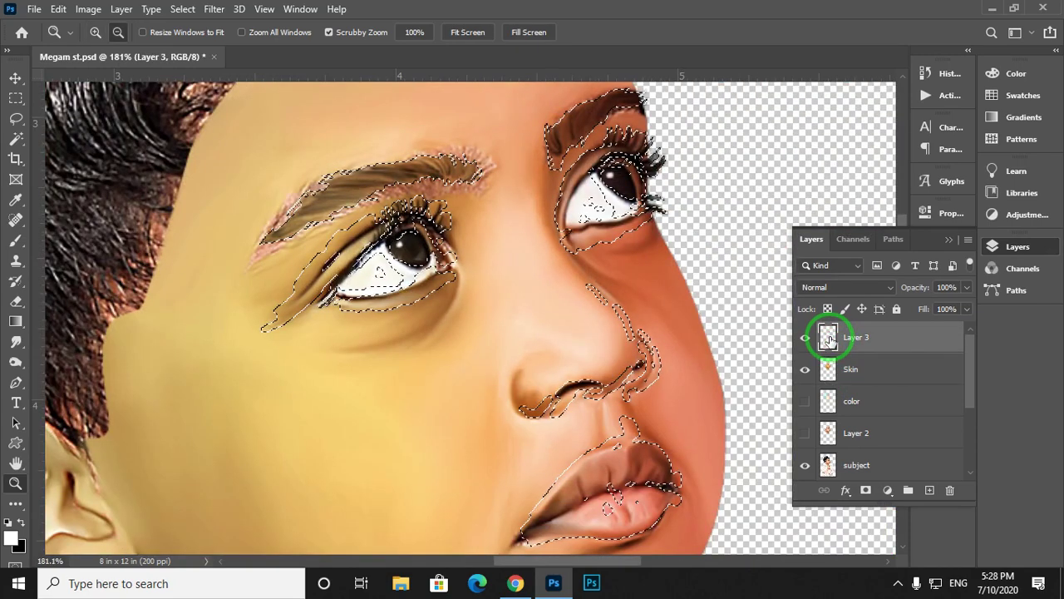
left_click(463, 157)
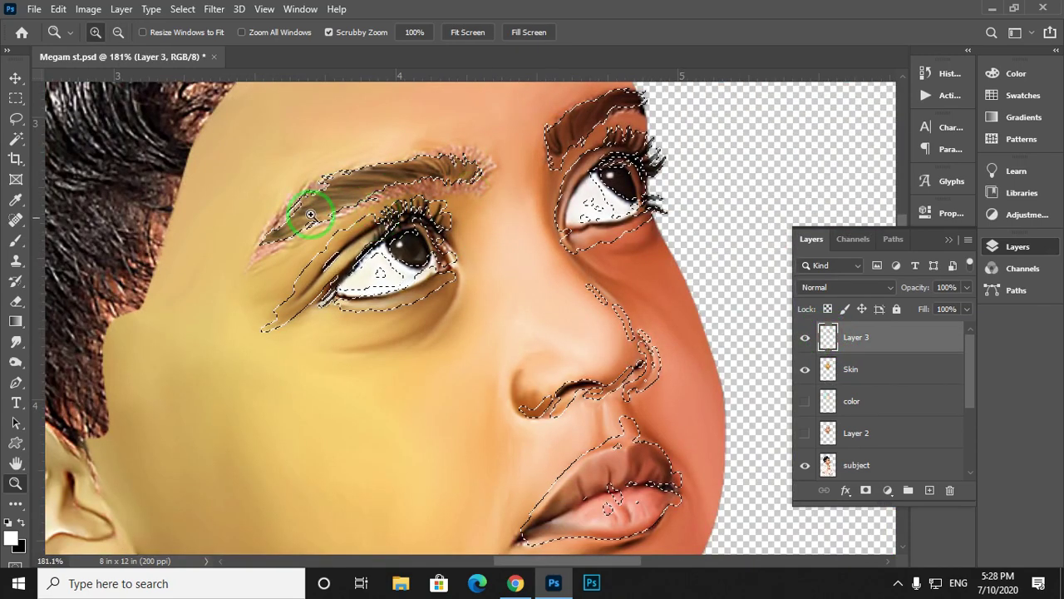
left_click(857, 368)
scroll(478, 285, "up", 3)
left_click_drag(478, 285, 491, 287)
left_click_drag(429, 269, 515, 320)
left_click_drag(258, 247, 389, 249)
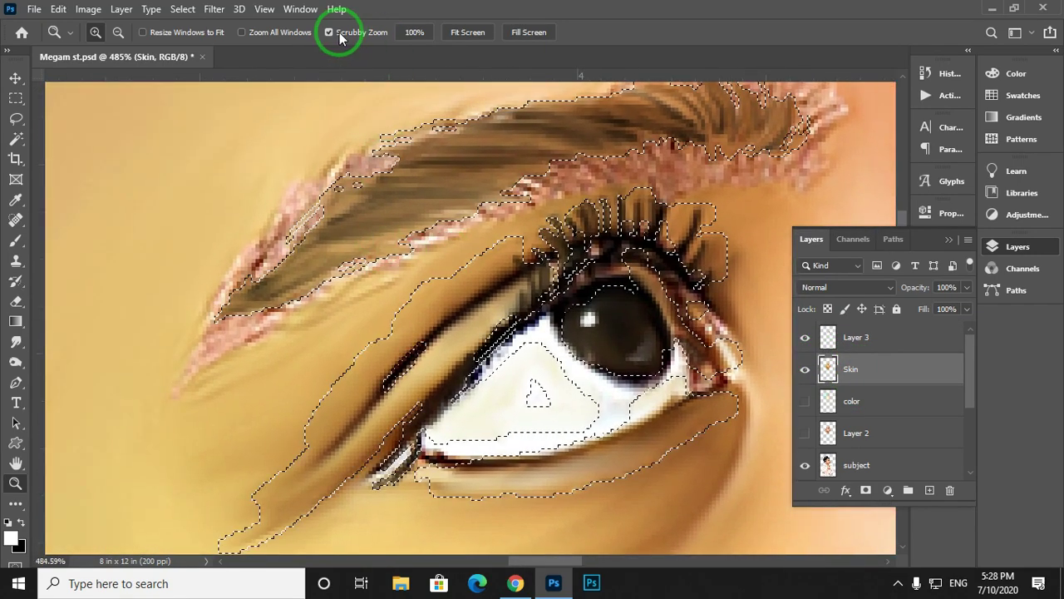
Set up the Smudge tool with Sample All Layers off and the rough-edged round brush at 20 pixels and 68% strength.
key("r")
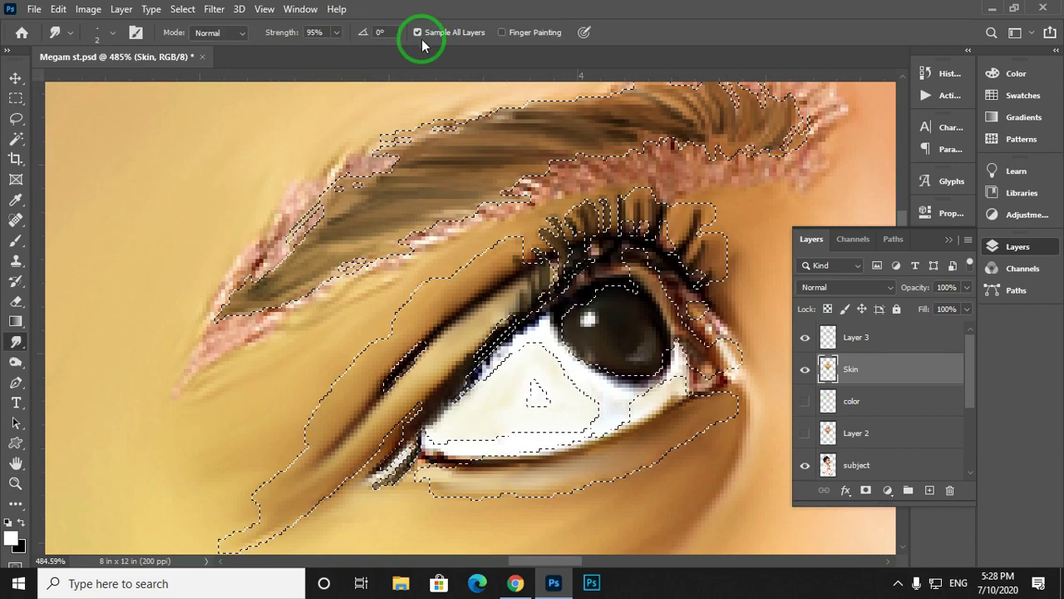
left_click(418, 31)
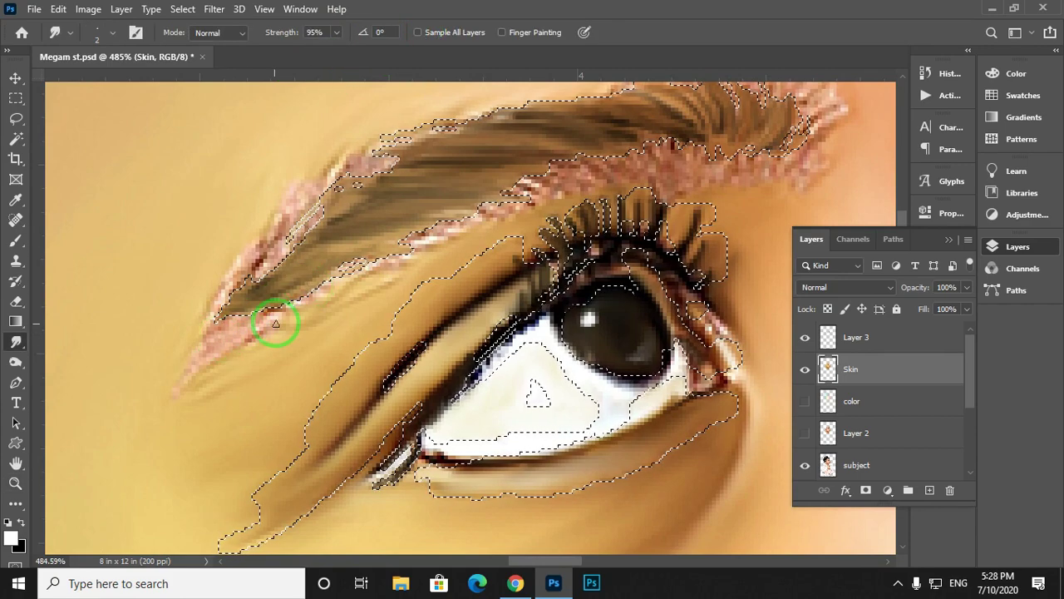
right_click(243, 326)
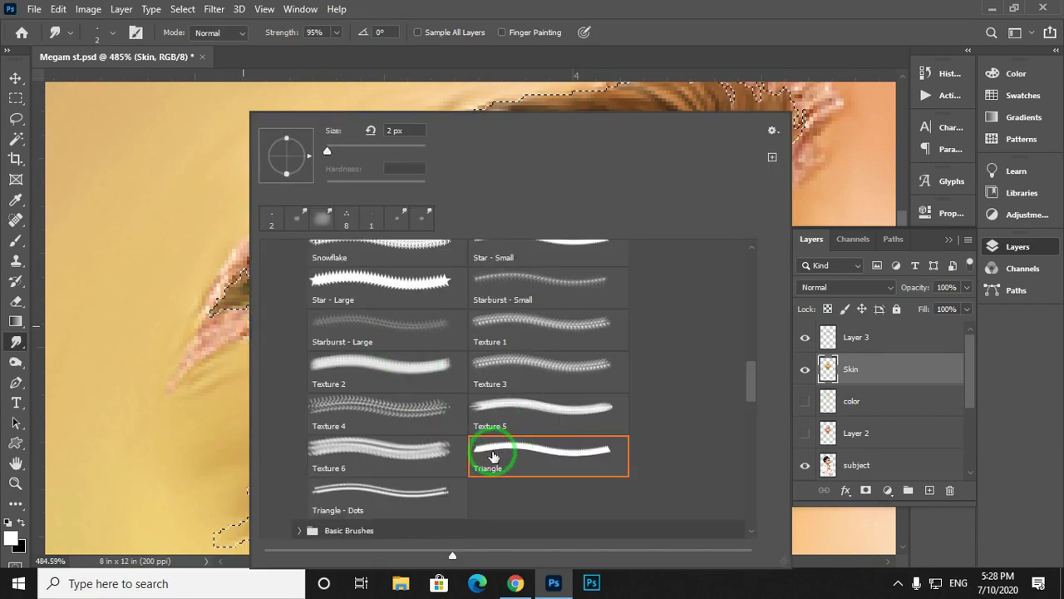
scroll(400, 303, "up", 1)
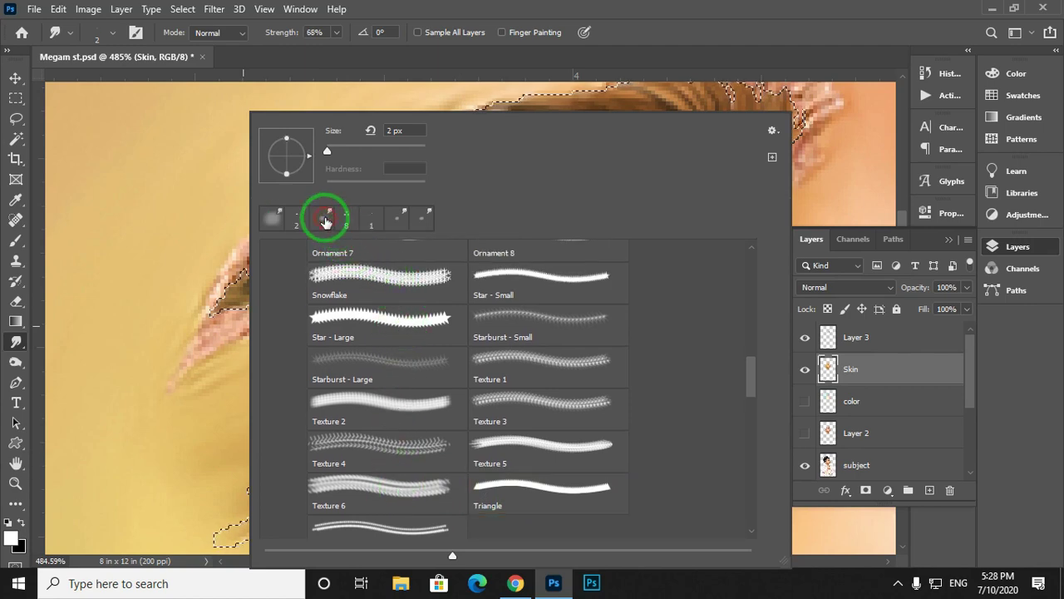
left_click(191, 396)
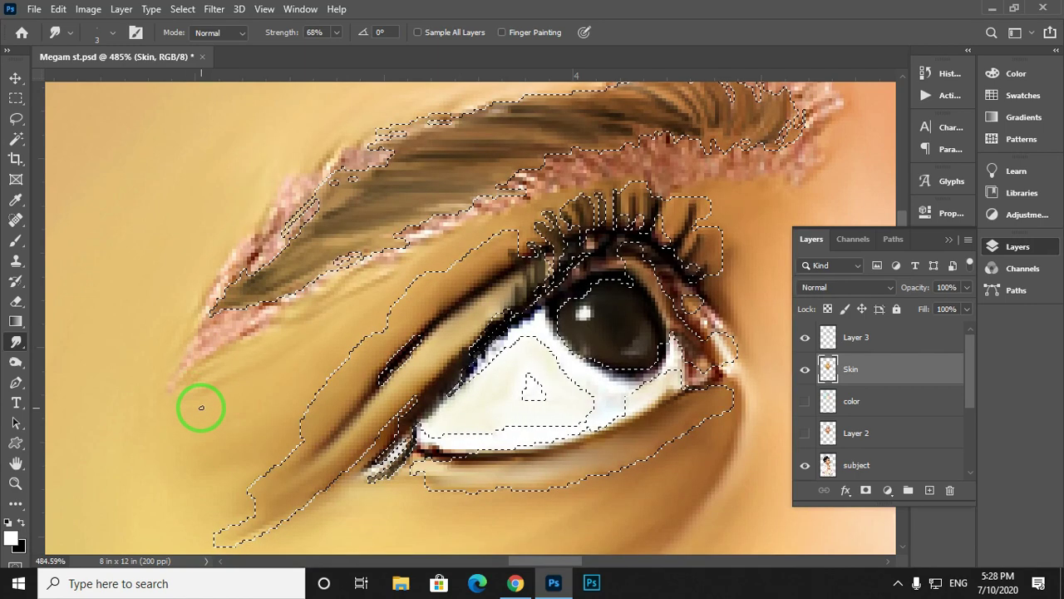
key("bracketright")
key("bracketright")
key("bracketright")
key("bracketright")
key("bracketright")
key("bracketright")
key("bracketright")
key("bracketright")
key("bracketright")
key("bracketright")
key("bracketright")
key("bracketright")
key("bracketright")
key("bracketright")
key("bracketleft")
key("bracketleft")
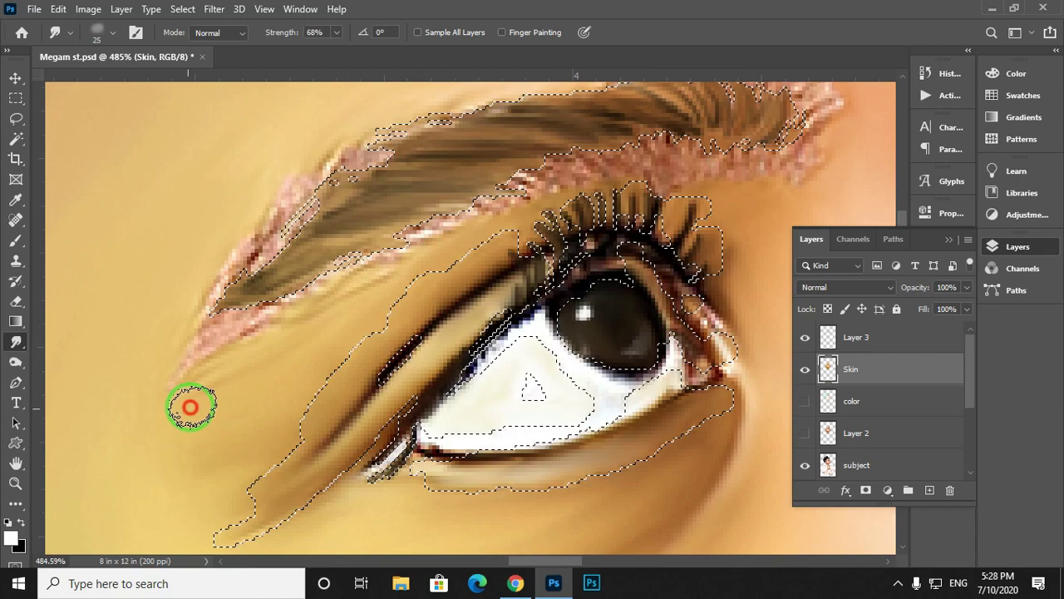
key("bracketleft")
Smudge skin colour over the pink fringe along the near eyebrow's lower edge, from the outer tip inward.
mouse_move(191, 407)
left_mouse_down()
mouse_move(207, 314)
mouse_move(232, 339)
left_mouse_up()
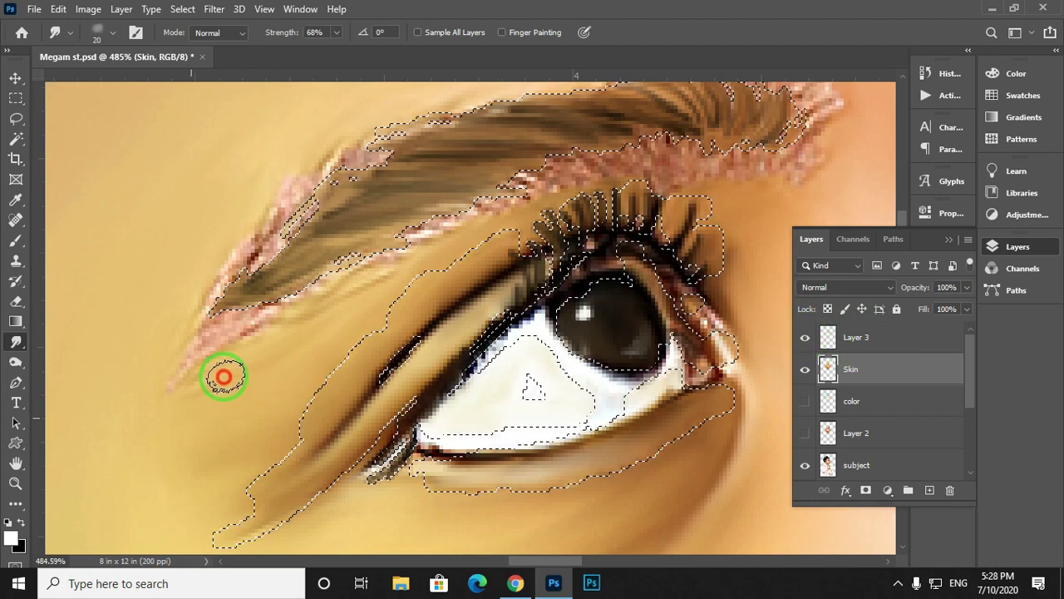
left_click_drag(224, 325, 252, 335)
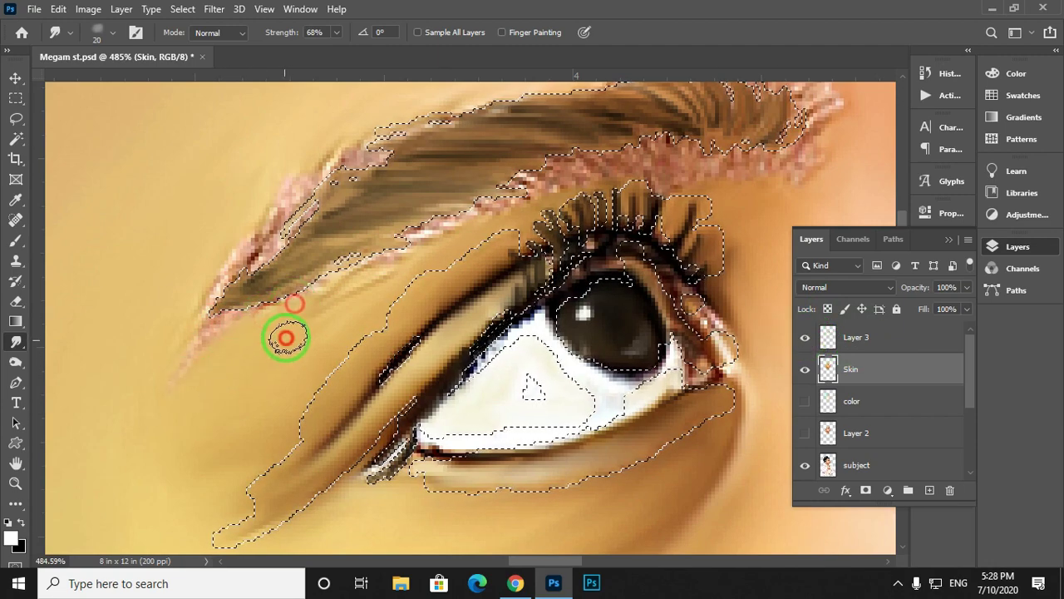
left_click_drag(346, 286, 260, 333)
left_click_drag(313, 300, 342, 283)
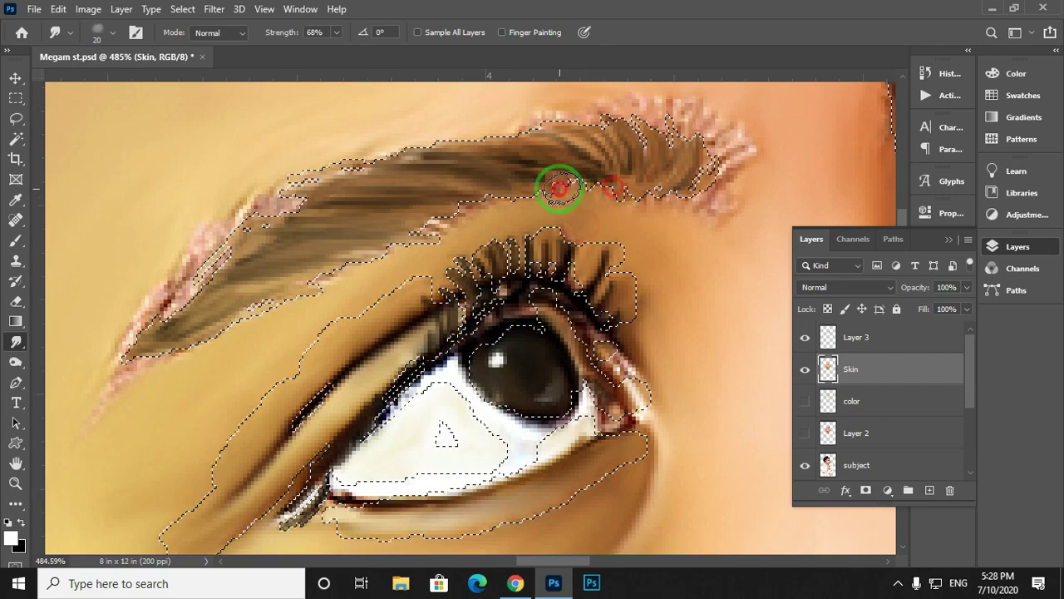
left_click_drag(559, 189, 644, 207)
Smudge the surrounding skin into the gaps around the near eyebrow's inner end.
left_click_drag(730, 271, 527, 285)
left_click_drag(496, 200, 526, 173)
left_click_drag(532, 172, 613, 259)
mouse_move(537, 220)
left_mouse_down()
mouse_move(525, 214)
mouse_move(557, 195)
mouse_move(494, 195)
mouse_move(462, 211)
left_mouse_up()
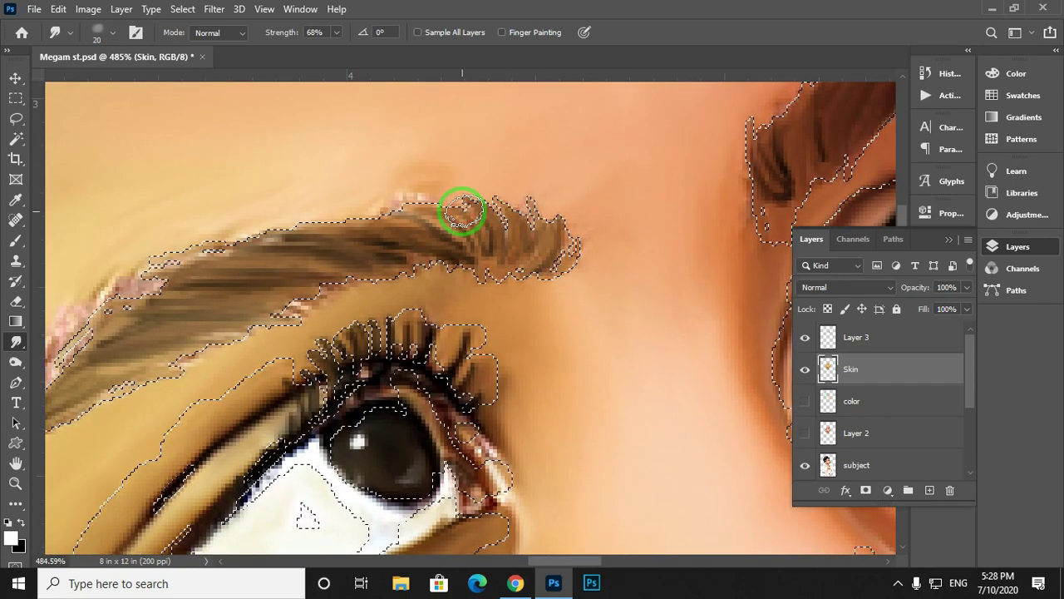
Raise the Smudge strength to 80% and push skin colour into the near eyebrow's upper edge.
key("8")
mouse_move(452, 164)
left_mouse_down()
mouse_move(363, 205)
mouse_move(585, 159)
left_mouse_up()
mouse_move(524, 185)
left_mouse_down()
mouse_move(363, 230)
mouse_move(340, 275)
mouse_move(405, 277)
left_mouse_up()
left_click_drag(368, 257, 531, 233)
mouse_move(441, 243)
left_mouse_down()
mouse_move(588, 233)
mouse_move(459, 259)
mouse_move(549, 266)
left_mouse_up()
left_click_drag(361, 298, 470, 279)
left_click_drag(356, 337, 453, 309)
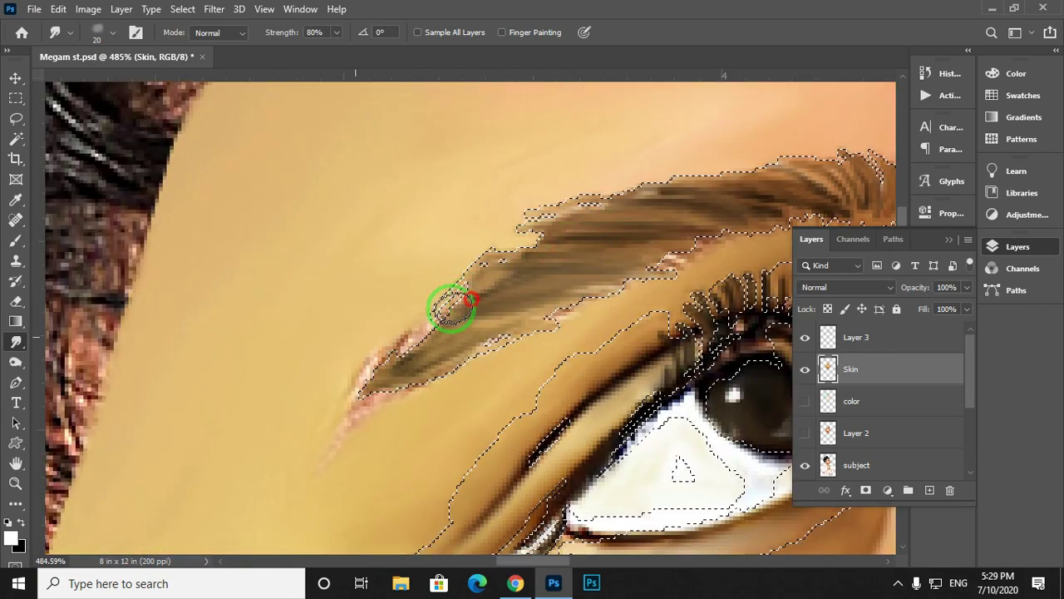
Smudge skin colour over the remaining pink fringe around the near eyebrow's outer tip.
left_click_drag(340, 371, 423, 333)
left_click_drag(328, 399, 397, 359)
left_click_drag(299, 493, 414, 410)
left_click_drag(324, 461, 437, 385)
left_click_drag(350, 441, 417, 385)
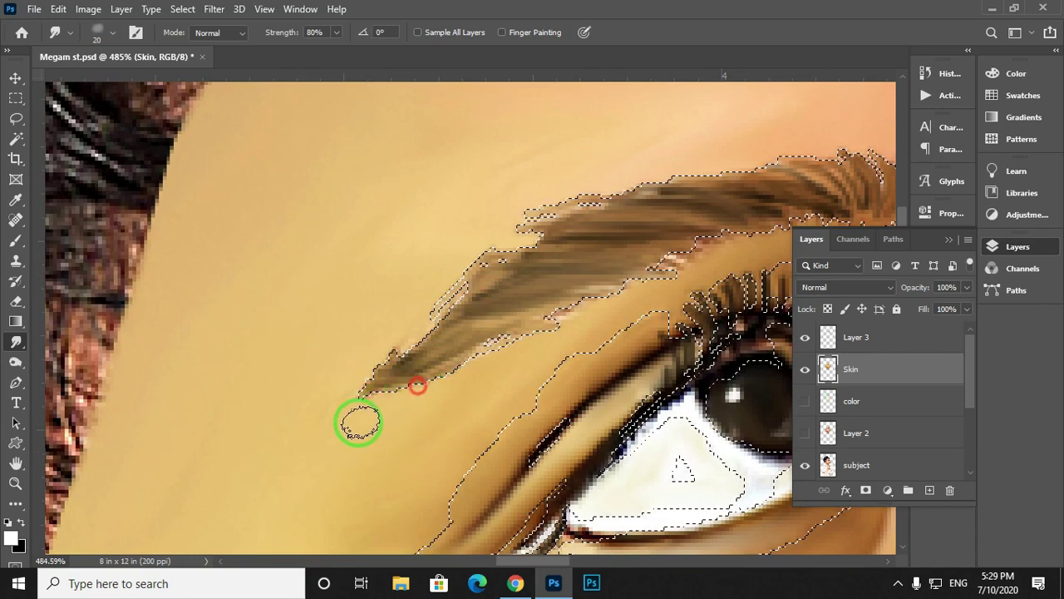
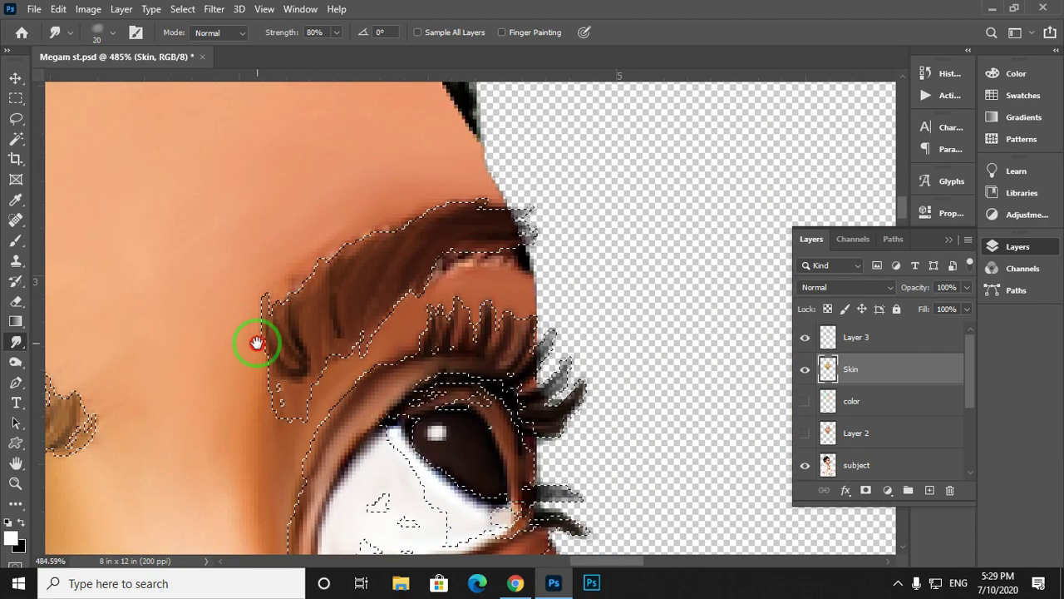
Smudge skin colour into the gap beneath the far eyebrow, clear the selection and review both eyebrows.
mouse_move(337, 262)
left_mouse_down()
mouse_move(379, 224)
mouse_move(452, 195)
mouse_move(481, 200)
mouse_move(396, 271)
mouse_move(452, 252)
mouse_move(474, 272)
mouse_move(503, 254)
left_mouse_up()
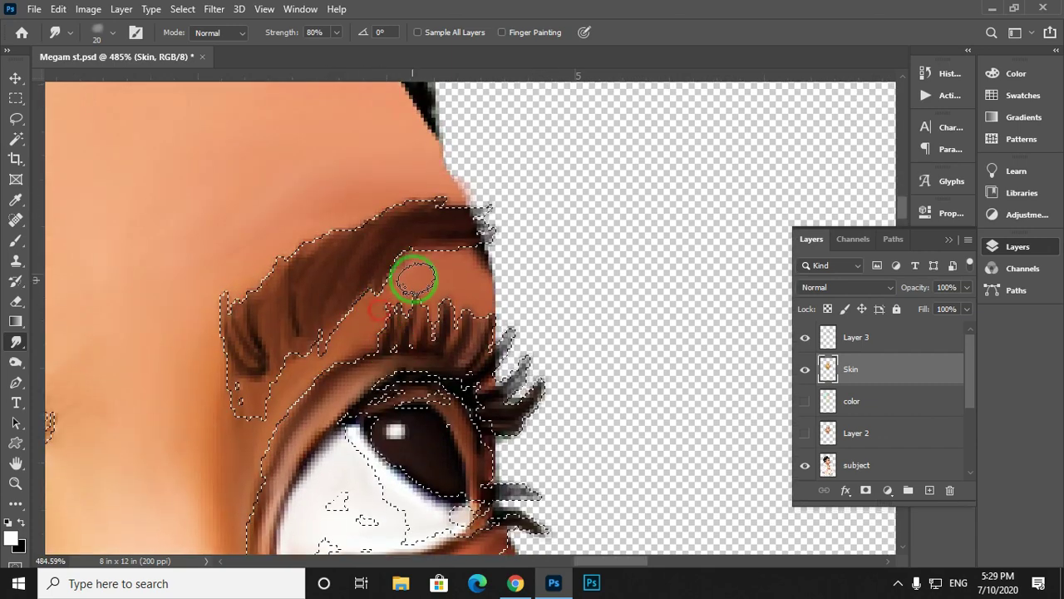
mouse_move(409, 278)
left_mouse_down()
mouse_move(470, 246)
mouse_move(485, 281)
mouse_move(464, 270)
left_mouse_up()
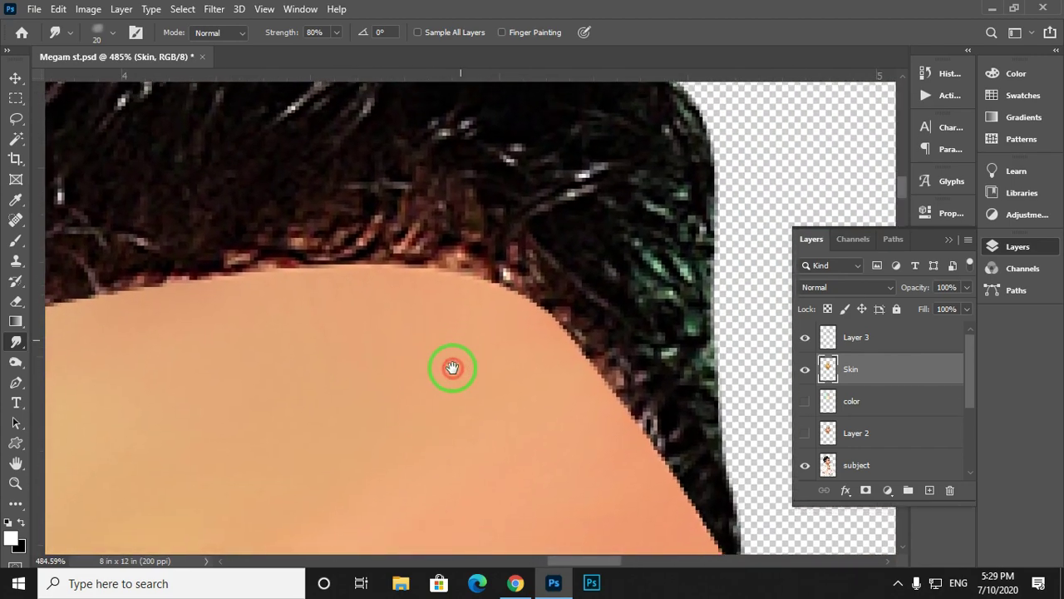
left_click_drag(453, 368, 453, 366)
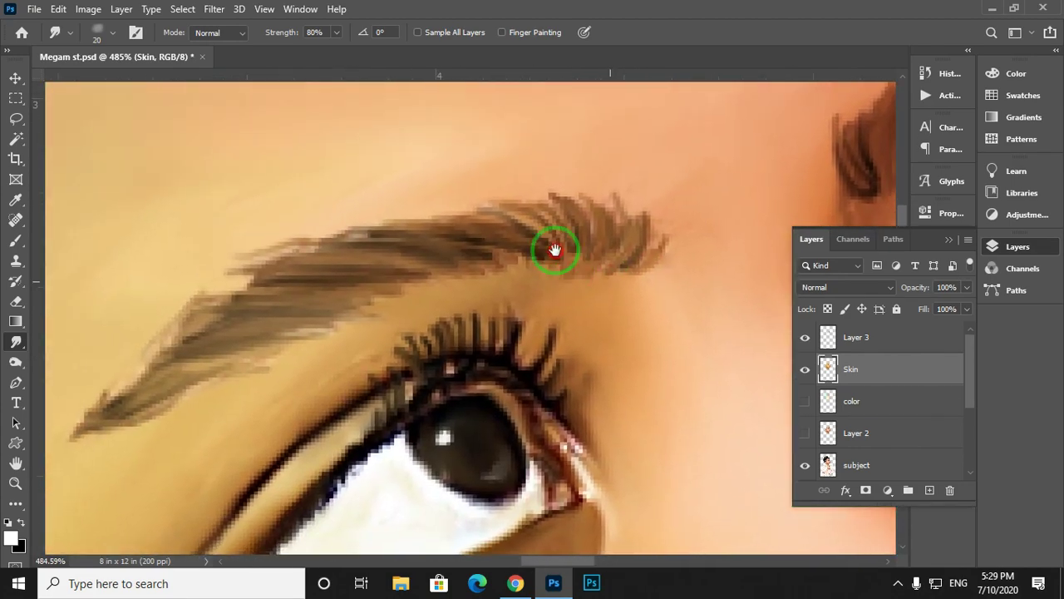
mouse_move(555, 250)
left_mouse_down()
mouse_move(518, 181)
mouse_move(535, 235)
mouse_move(568, 254)
left_mouse_up()
key("ctrl+0")
key("z")
left_click_drag(465, 312, 490, 325)
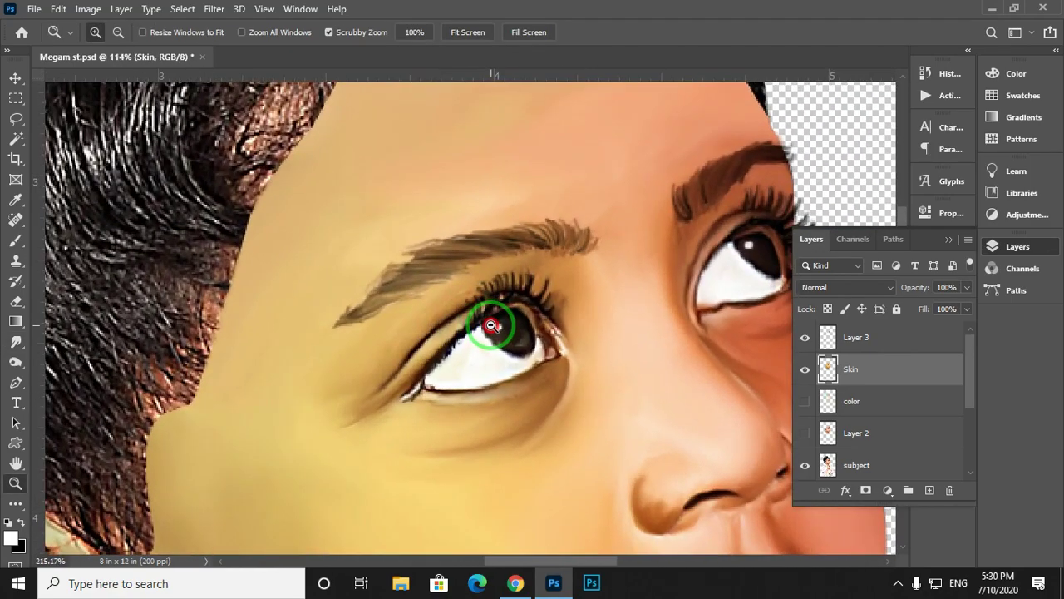
On Layer 3, smudge the near eyebrow's upper edge into fine hairs with the Triangle - Dots brush at 8 px.
left_click(861, 340)
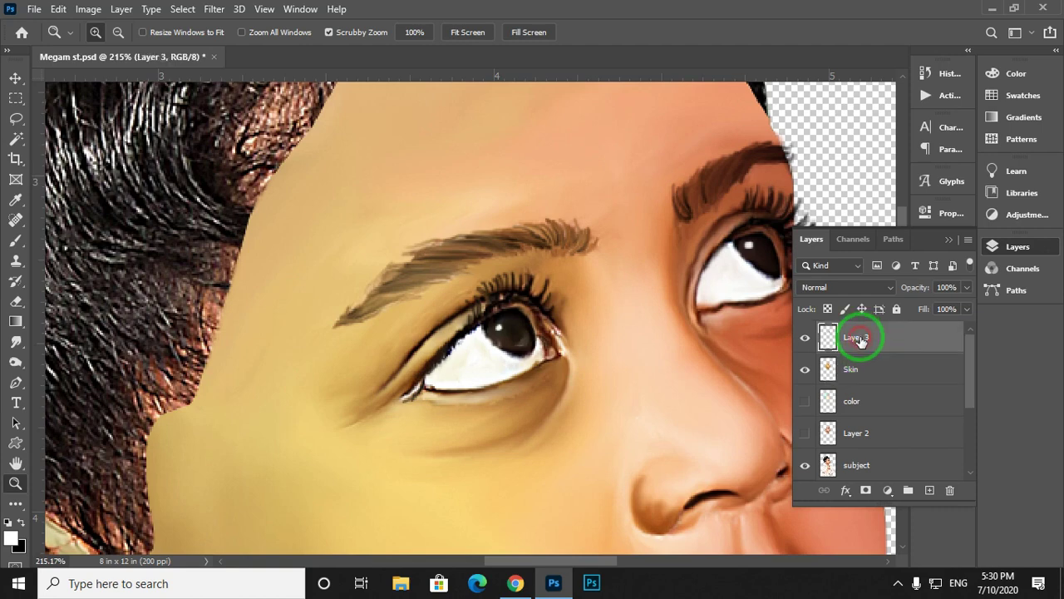
left_click_drag(668, 247, 407, 239)
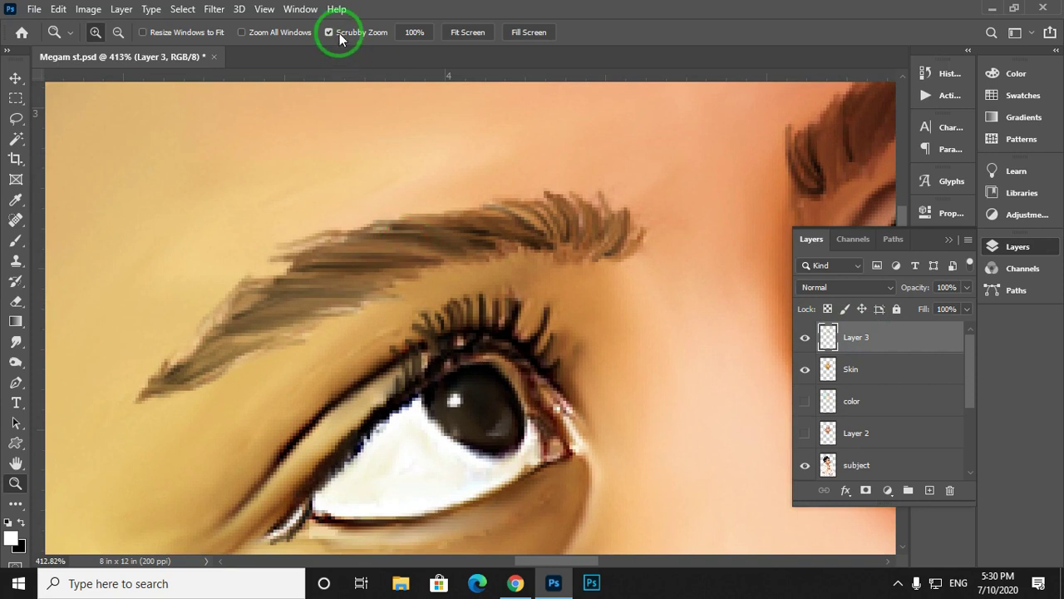
key("r")
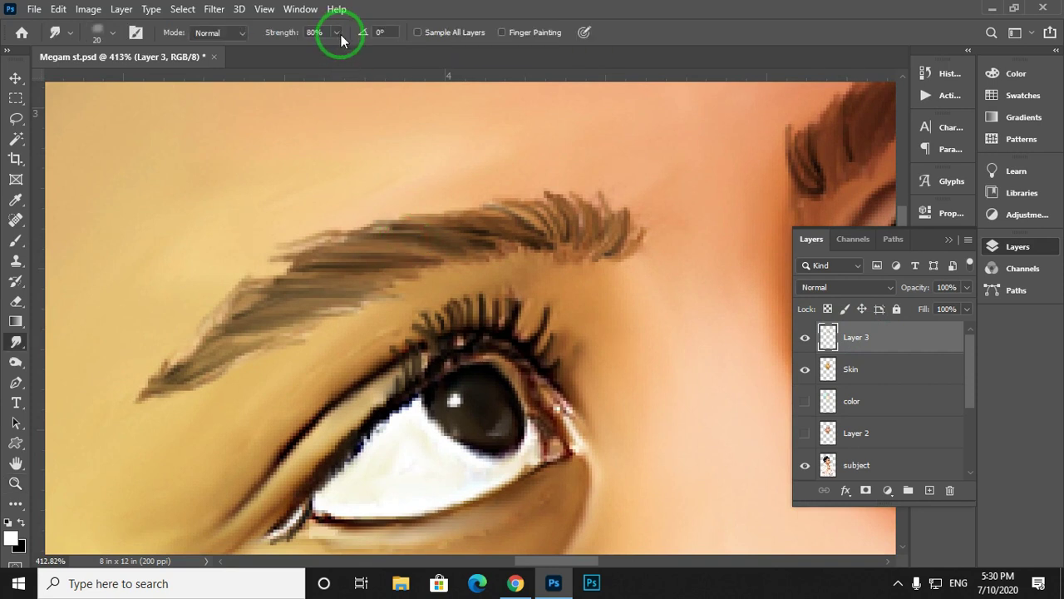
left_click(355, 226)
right_click(354, 226)
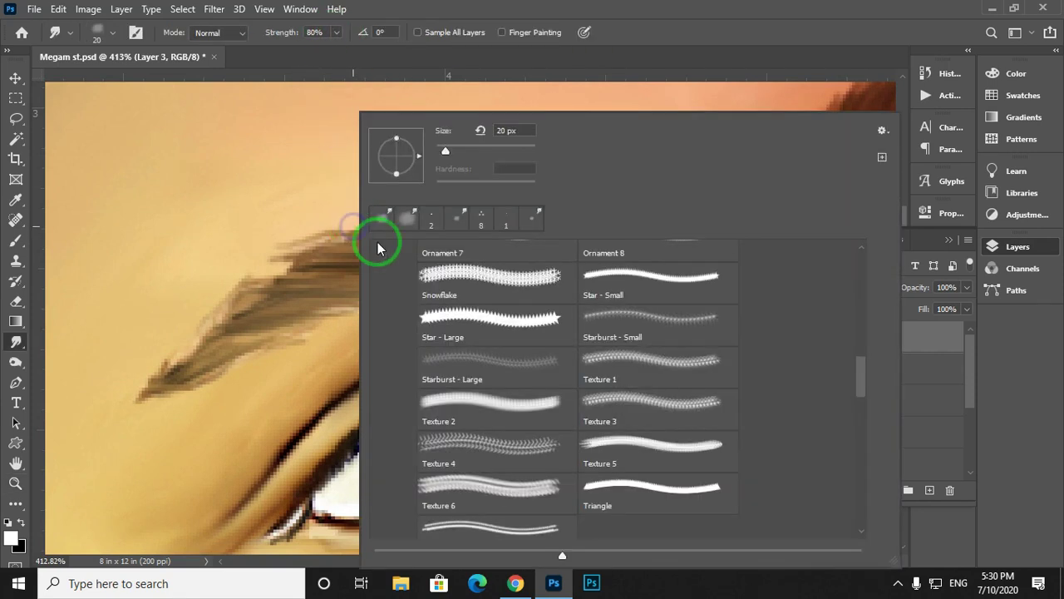
double_click(493, 528)
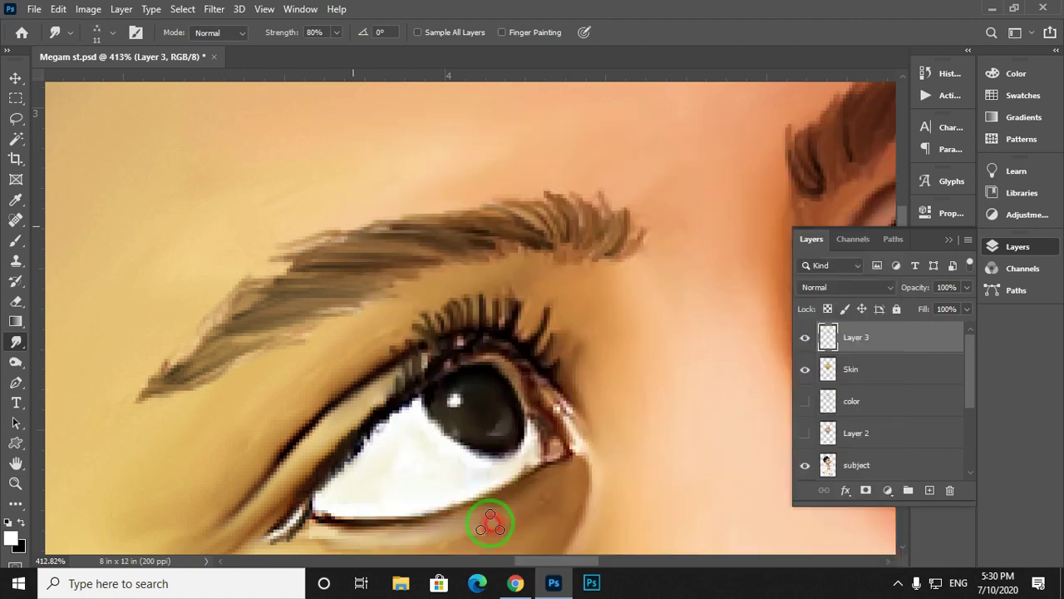
mouse_move(303, 340)
left_mouse_down()
mouse_move(405, 275)
mouse_move(403, 335)
left_mouse_up()
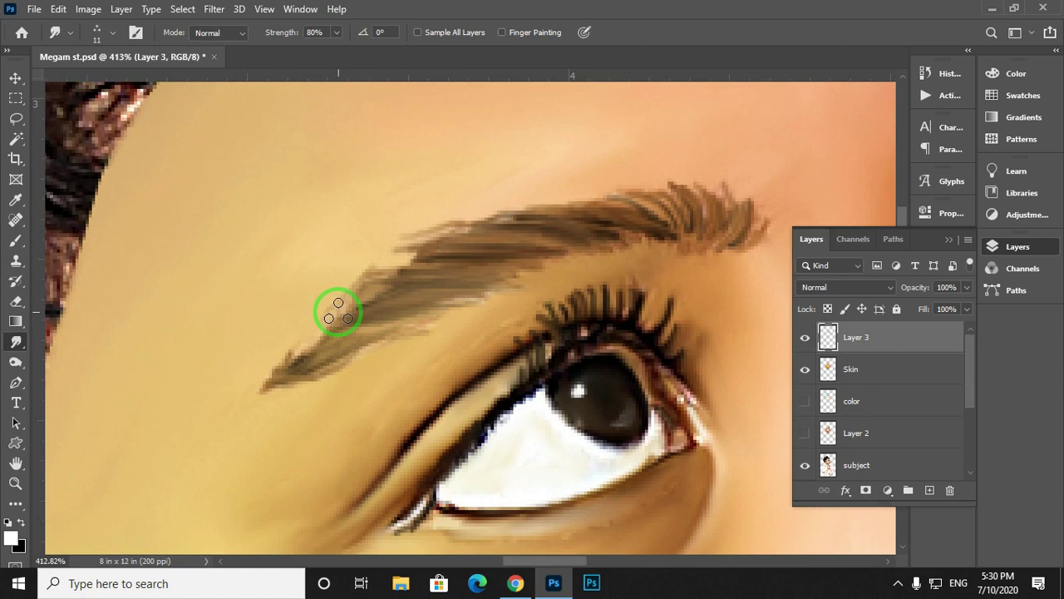
mouse_move(406, 283)
left_mouse_down()
mouse_move(352, 295)
mouse_move(370, 272)
mouse_move(461, 248)
mouse_move(408, 266)
mouse_move(523, 271)
mouse_move(428, 318)
mouse_move(463, 309)
mouse_move(452, 302)
mouse_move(518, 313)
mouse_move(439, 294)
mouse_move(544, 292)
mouse_move(583, 302)
mouse_move(595, 319)
mouse_move(613, 304)
mouse_move(558, 335)
mouse_move(610, 280)
mouse_move(678, 295)
left_mouse_up()
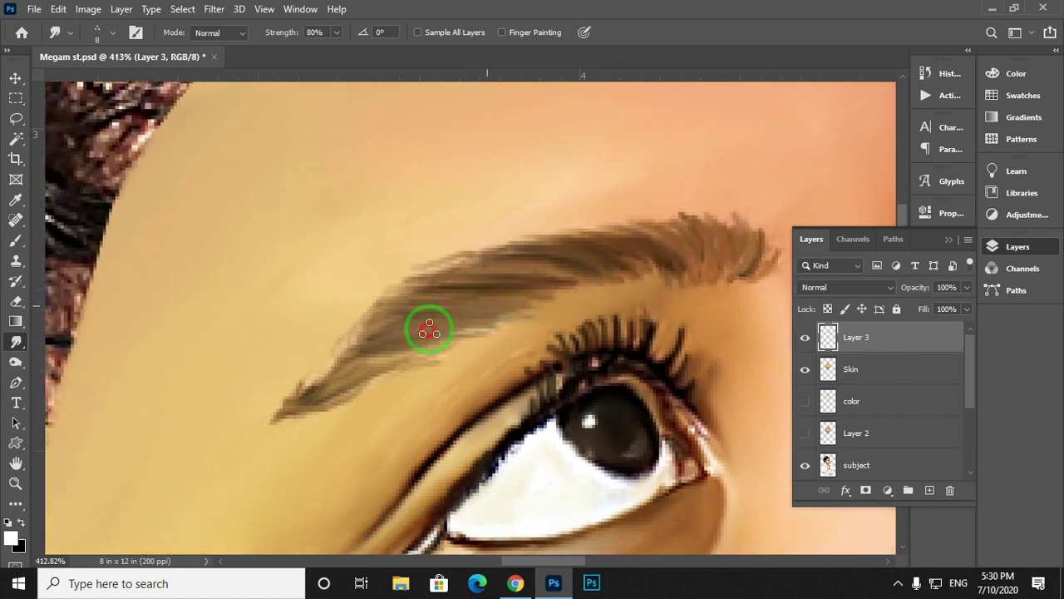
Smudge the hairs along the near eyebrow's lower edge and body to soften them into the skin.
mouse_move(430, 331)
left_mouse_down()
mouse_move(357, 353)
mouse_move(283, 401)
mouse_move(482, 328)
mouse_move(298, 353)
mouse_move(302, 332)
mouse_move(264, 375)
left_mouse_up()
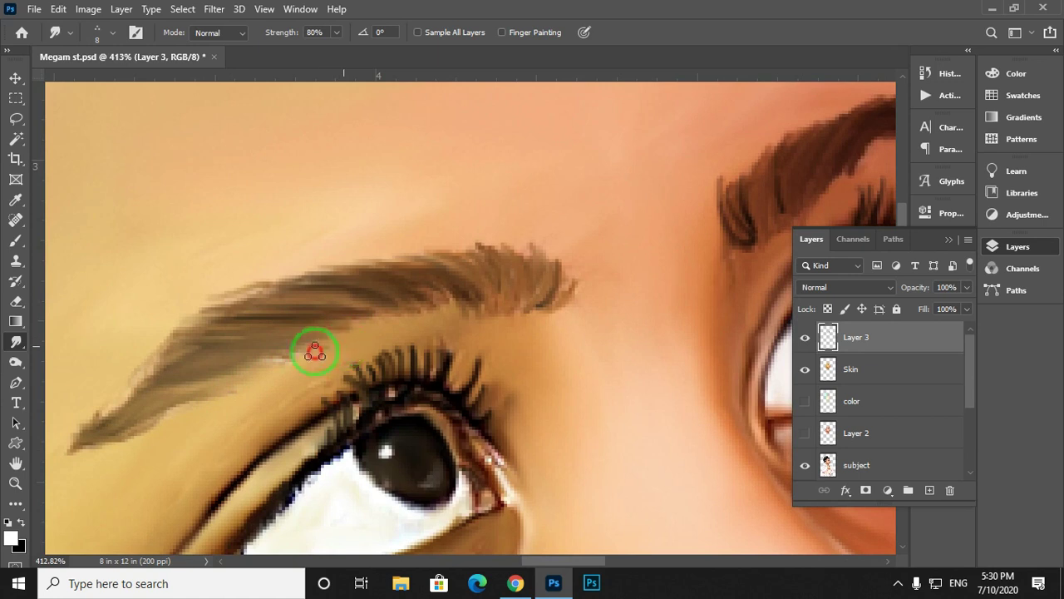
left_click_drag(334, 350, 285, 363)
left_click_drag(321, 332, 263, 376)
mouse_move(326, 353)
left_mouse_down()
mouse_move(276, 333)
mouse_move(189, 343)
left_mouse_up()
mouse_move(368, 330)
left_mouse_down()
mouse_move(450, 333)
mouse_move(373, 339)
mouse_move(195, 400)
left_mouse_up()
left_click_drag(293, 381, 289, 284)
Smudge the far eyebrow's hairs along its lower edge and inner part with the same dotted brush.
left_click_drag(723, 125, 391, 321)
mouse_move(392, 321)
left_mouse_down()
mouse_move(185, 335)
mouse_move(223, 352)
left_mouse_up()
left_click_drag(161, 398, 195, 311)
mouse_move(197, 348)
left_mouse_down()
mouse_move(236, 300)
mouse_move(259, 291)
mouse_move(341, 286)
mouse_move(366, 298)
mouse_move(240, 396)
mouse_move(280, 335)
mouse_move(264, 365)
mouse_move(300, 338)
left_mouse_up()
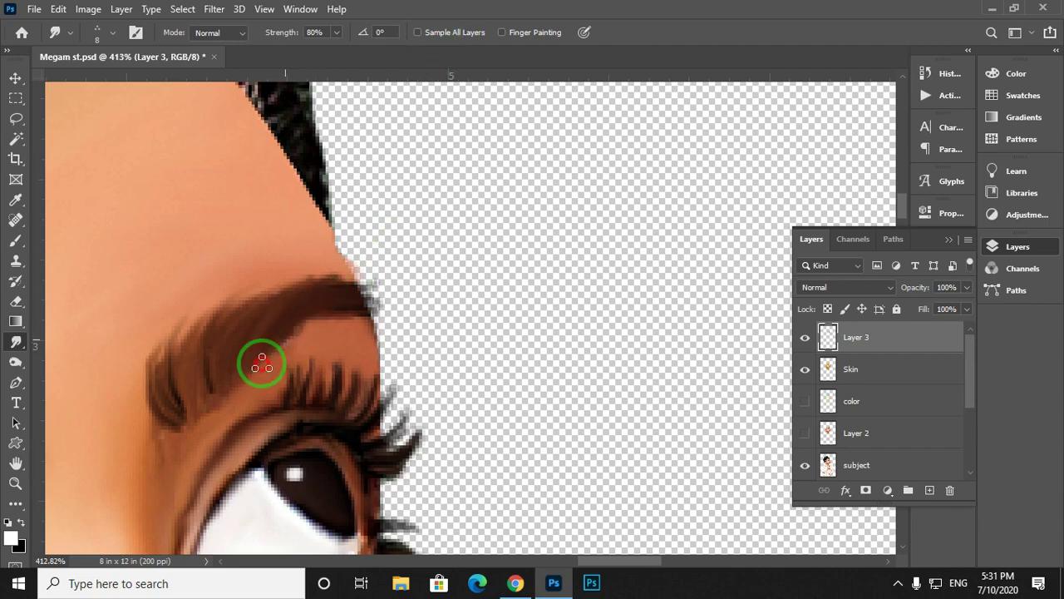
left_click_drag(262, 363, 333, 269)
left_click_drag(241, 356, 351, 284)
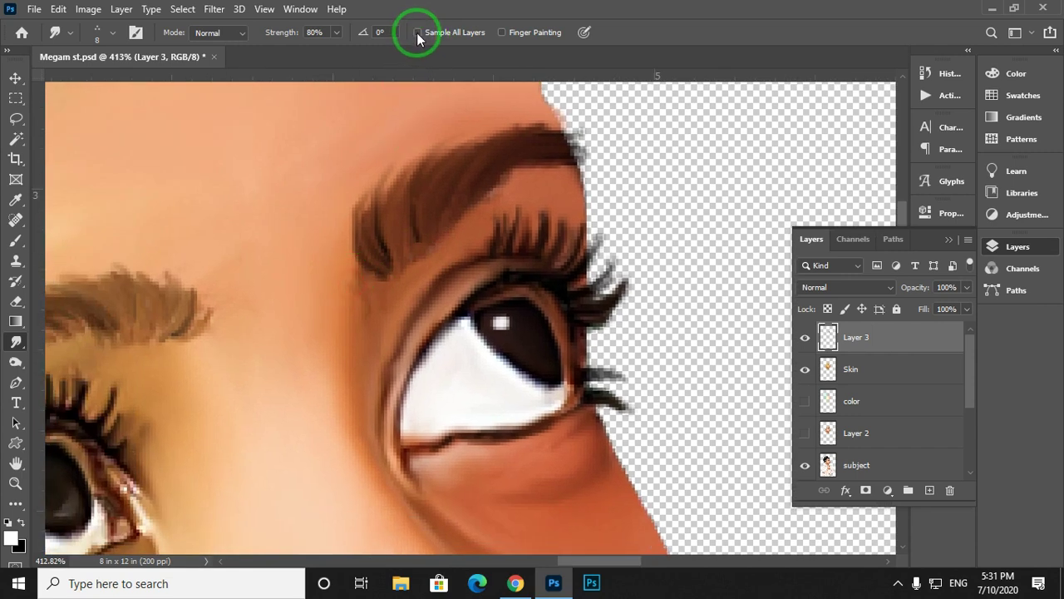
Smudge the far eyebrow's inner hairs and the hairs at the near eyebrow's inner end.
mouse_move(463, 166)
left_mouse_down()
mouse_move(520, 163)
mouse_move(460, 219)
mouse_move(518, 162)
left_mouse_up()
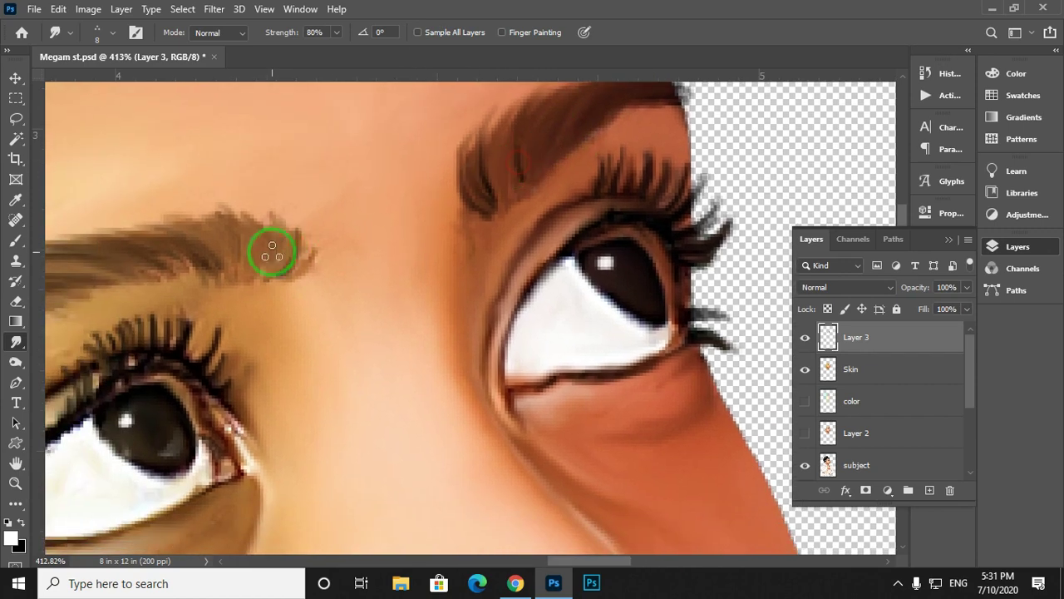
left_click_drag(262, 244, 425, 208)
left_click_drag(349, 214, 378, 220)
mouse_move(246, 250)
left_mouse_down()
mouse_move(467, 223)
mouse_move(373, 242)
mouse_move(405, 238)
mouse_move(373, 266)
mouse_move(439, 227)
left_mouse_up()
mouse_move(442, 231)
left_mouse_down()
mouse_move(363, 269)
mouse_move(367, 256)
left_mouse_up()
left_click_drag(367, 255, 313, 285)
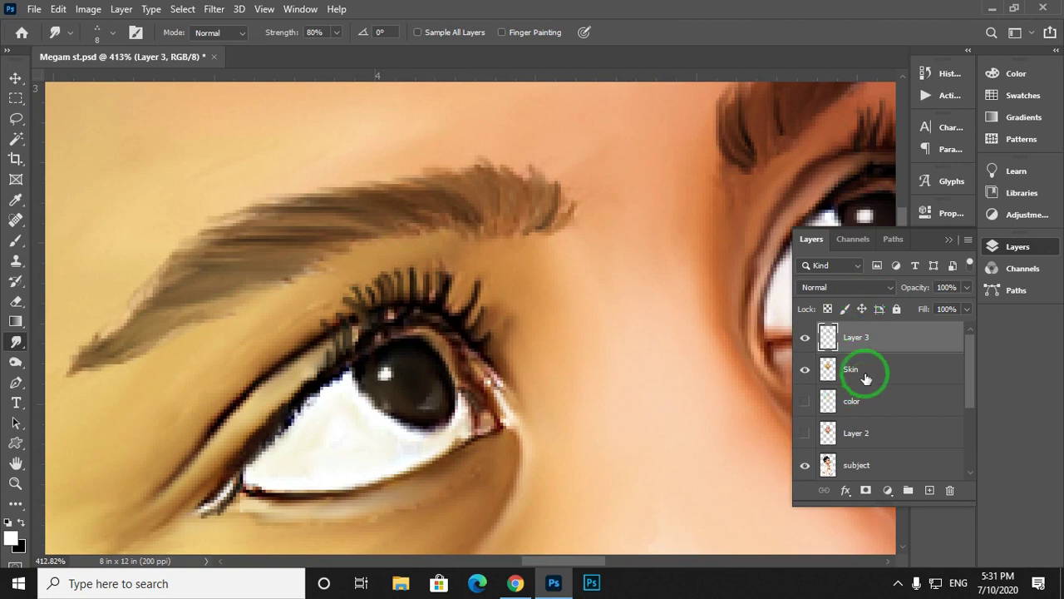
Select the Skin layer and set the Smudge tool to a recently used brush at 8 px and 68% strength.
left_click(856, 369)
left_click_drag(543, 277, 573, 307)
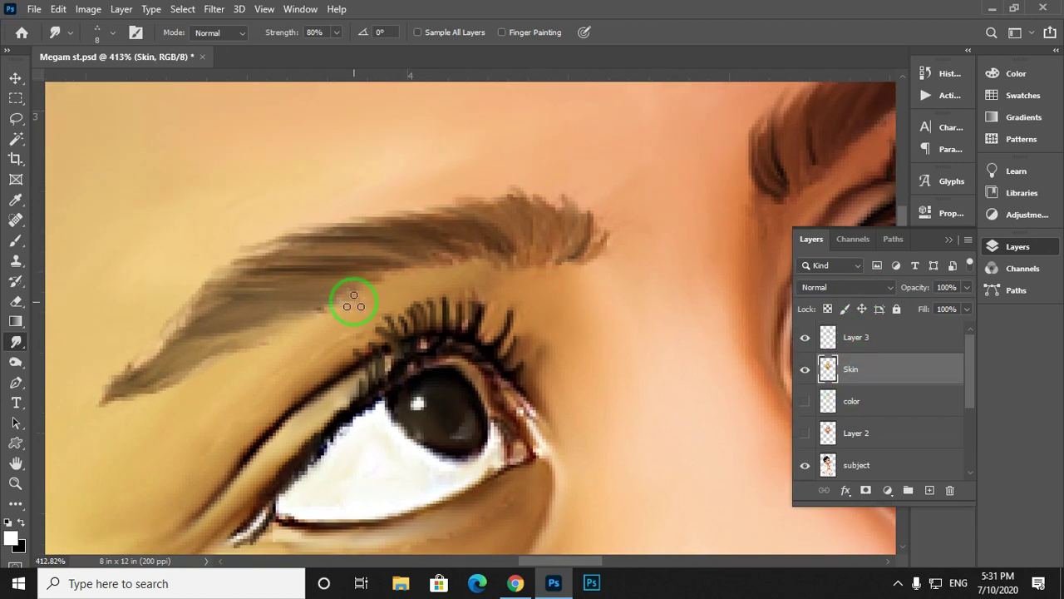
right_click(324, 311)
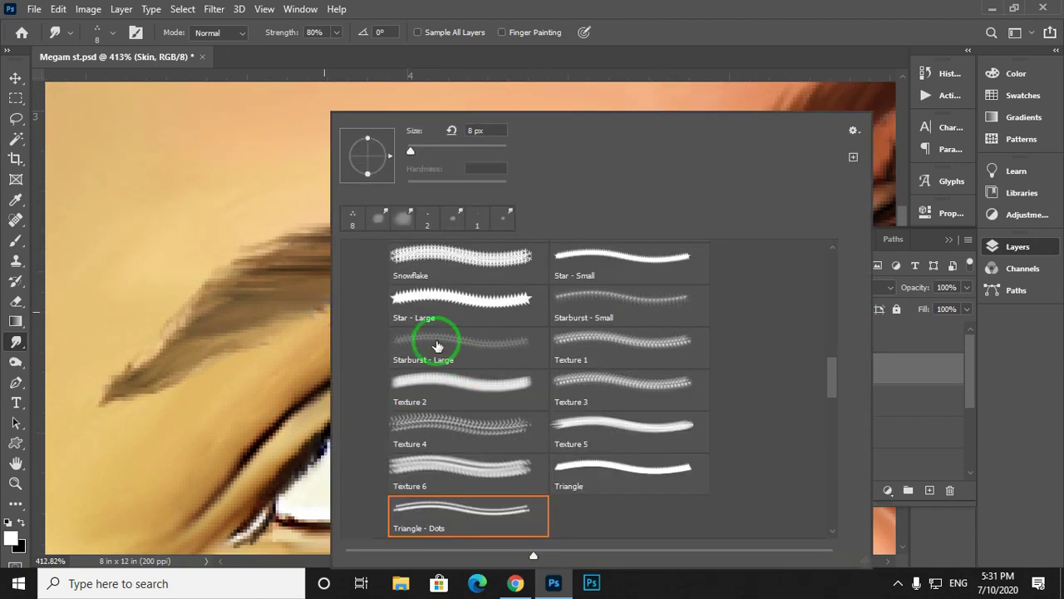
scroll(440, 344, "up", 1)
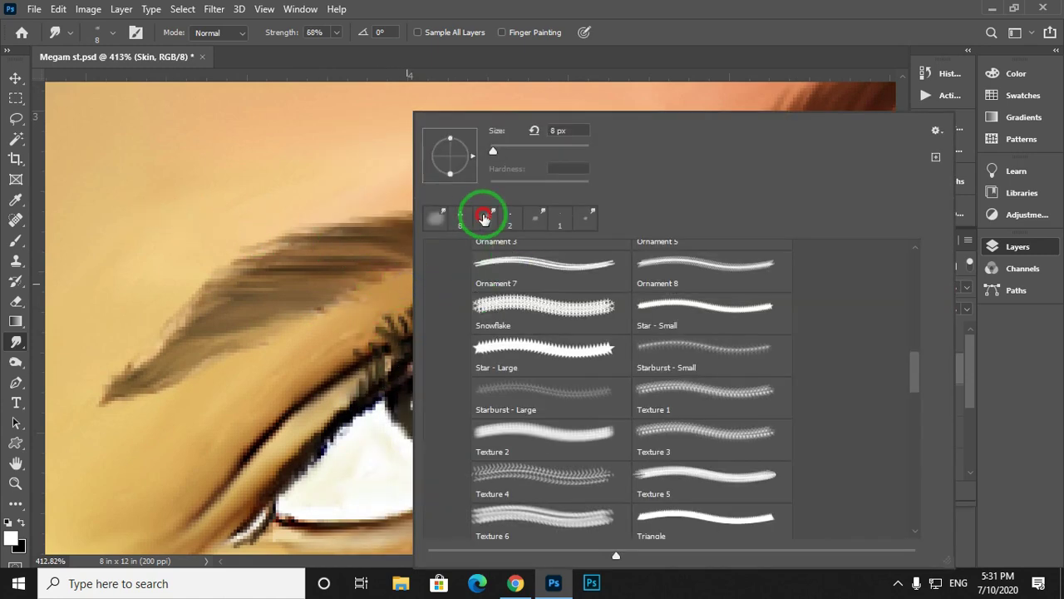
double_click(484, 218)
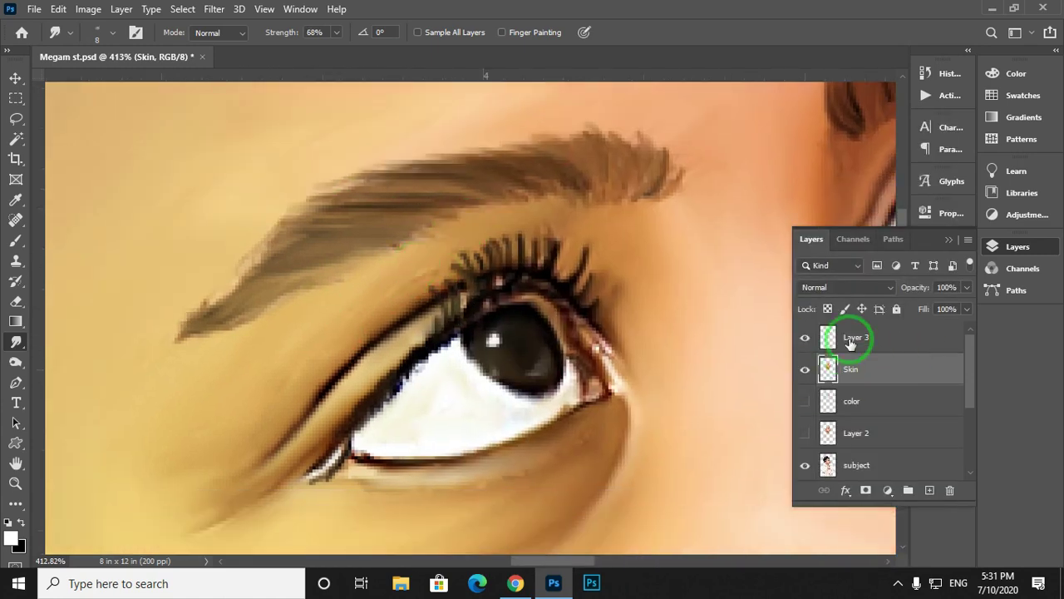
On Layer 3, smudge the near eye's upper lid crease and outer corner, enlarging the brush to 20 px.
left_click(848, 338)
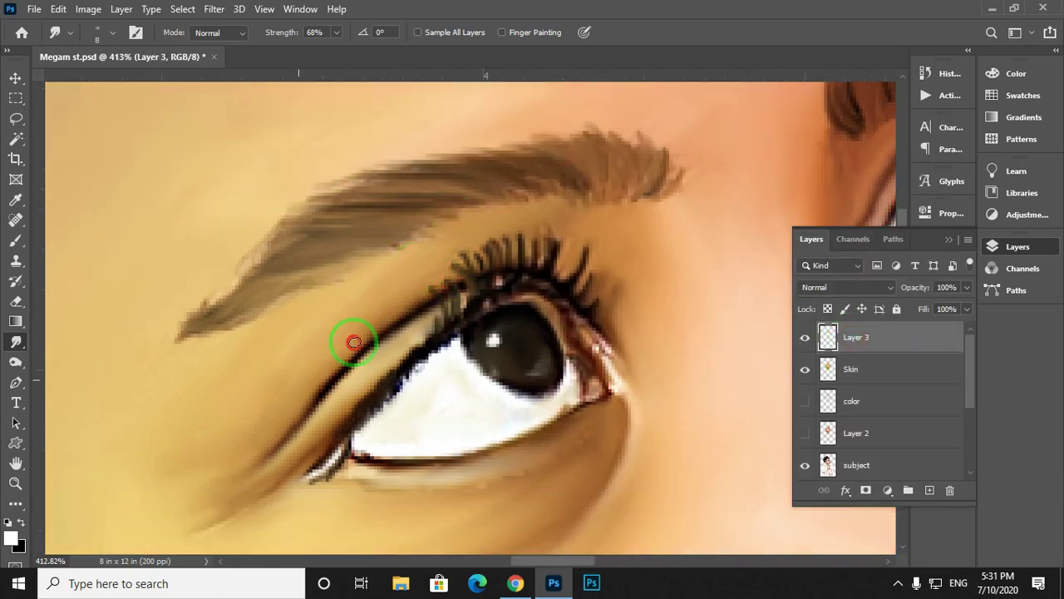
left_click_drag(248, 411, 277, 387)
key("bracketright")
key("bracketright")
key("bracketright")
key("bracketright")
left_click_drag(202, 462, 280, 361)
left_click_drag(327, 397, 271, 417)
Smudge the skin between the far eyebrow and the nose bridge, switching to the Skin layer and a 9 px brush.
mouse_move(651, 321)
left_mouse_down()
mouse_move(703, 305)
mouse_move(342, 444)
left_mouse_up()
left_click_drag(405, 235, 392, 314)
left_click_drag(587, 284, 346, 330)
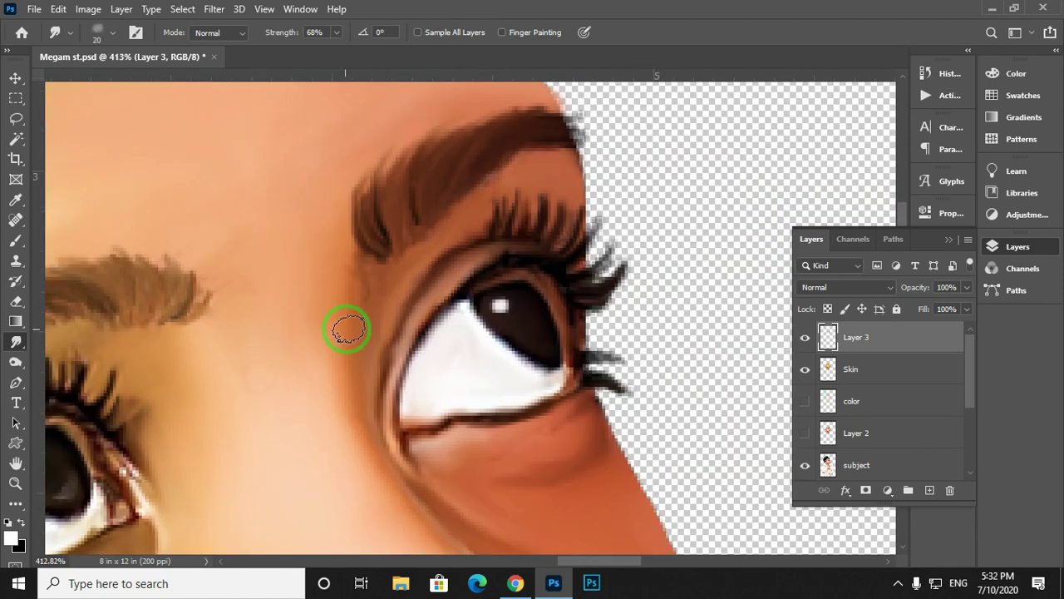
mouse_move(351, 279)
left_mouse_down()
mouse_move(352, 294)
mouse_move(347, 264)
left_mouse_up()
left_click(848, 368)
left_click_drag(363, 295, 270, 380)
key("bracketleft")
key("bracketleft")
key("bracketleft")
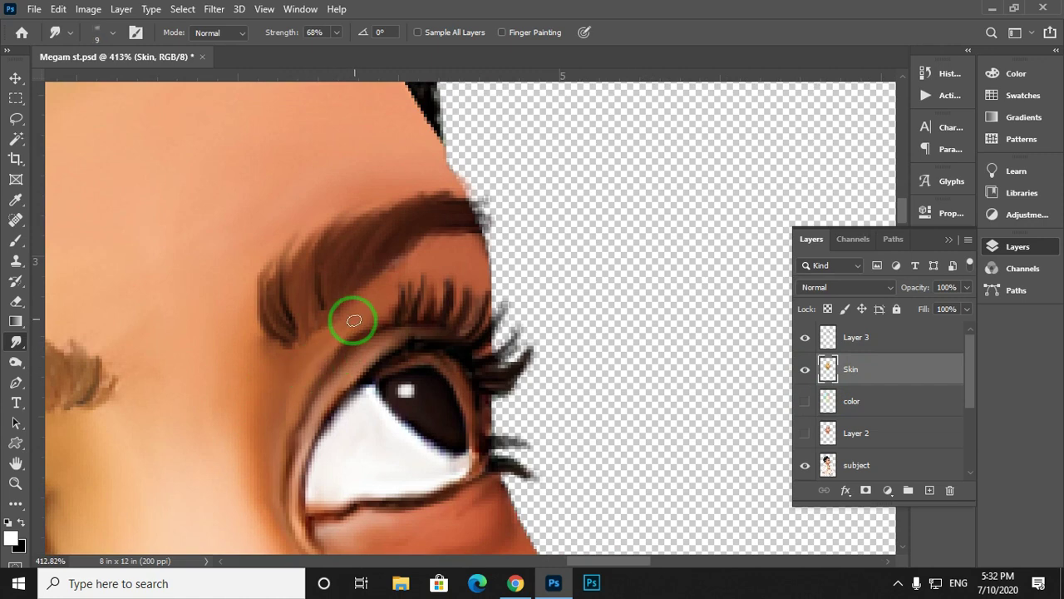
Smudge the far eye's inner corner and the skin beneath it, alternating between Layer 3 and the Skin layer.
left_click(856, 337)
scroll(297, 382, "down", 1)
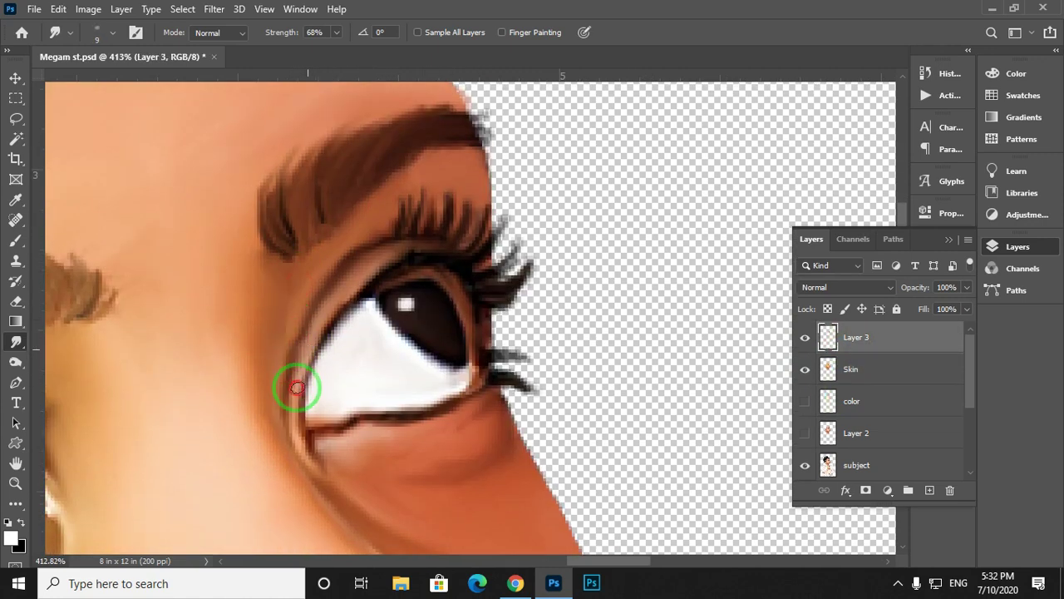
left_click_drag(399, 437, 344, 386)
left_click(883, 364)
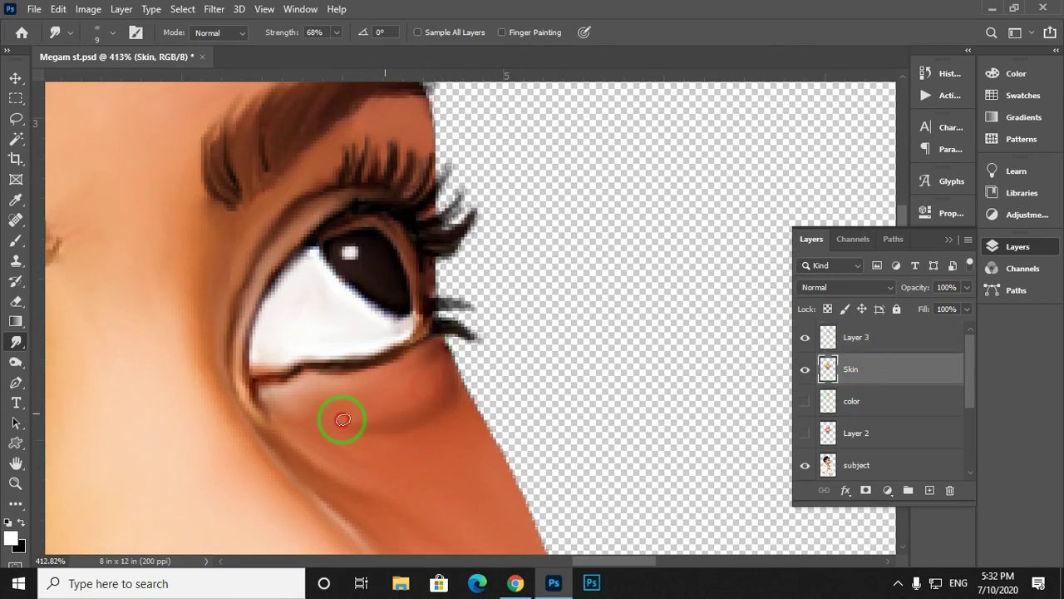
left_click_drag(320, 468, 271, 360)
left_click_drag(220, 344, 238, 328)
left_click(868, 345)
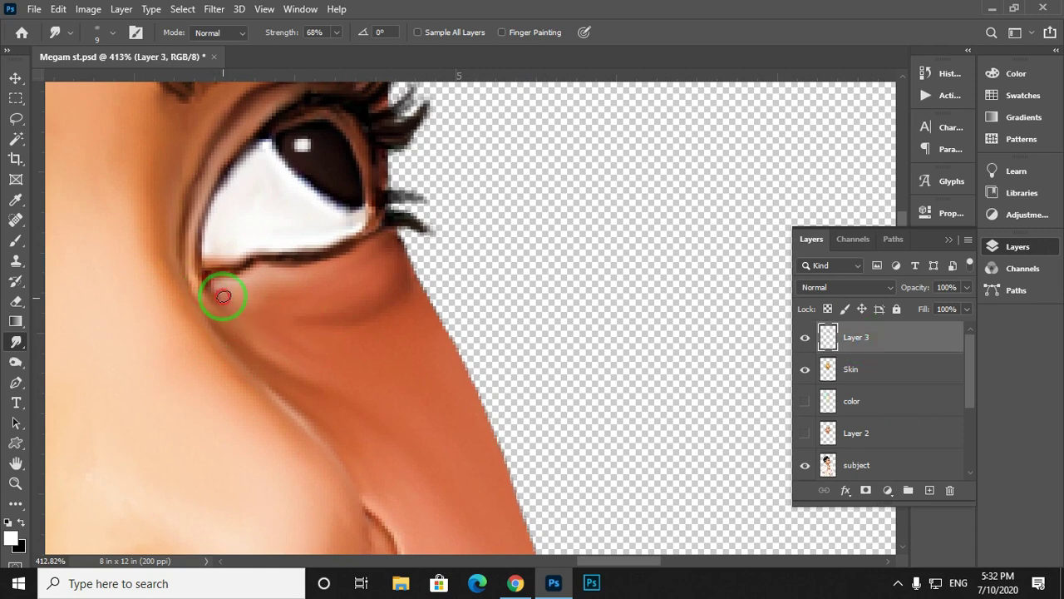
Examine the forehead and both eyebrows for areas that still need blending.
scroll(404, 297, "up", 2)
scroll(404, 297, "left", 2)
scroll(457, 375, "up", 2)
scroll(457, 375, "left", 3)
scroll(475, 380, "up", 3)
scroll(475, 381, "left", 2)
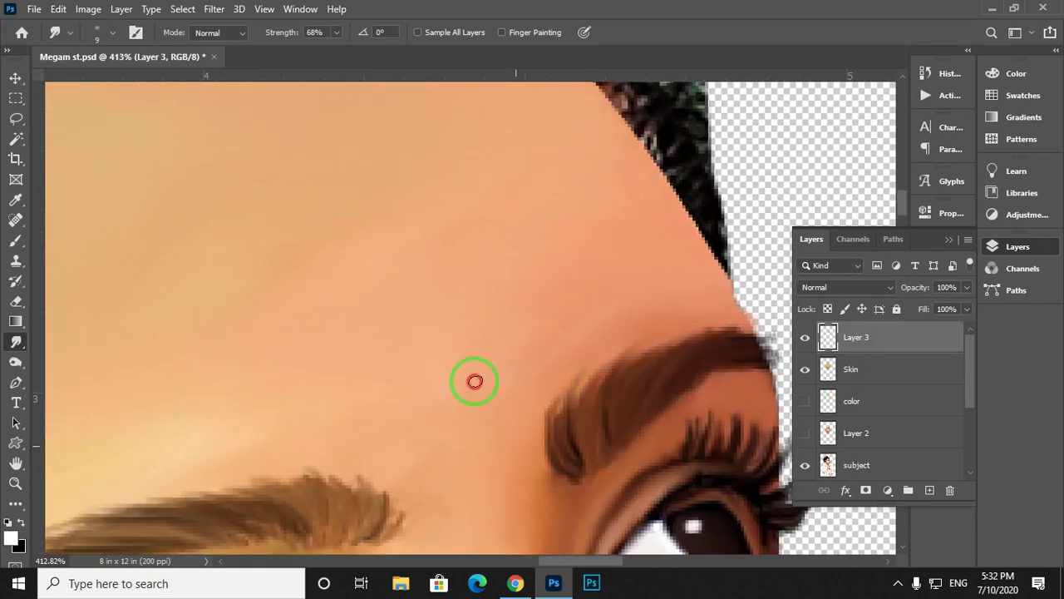
scroll(475, 381, "down", 2)
scroll(475, 381, "left", 1)
Smudge the skin above the near eye's upper eyelashes on the Skin layer with the 9 px brush.
left_click(855, 363)
scroll(507, 347, "down", 1)
scroll(507, 348, "left", 1)
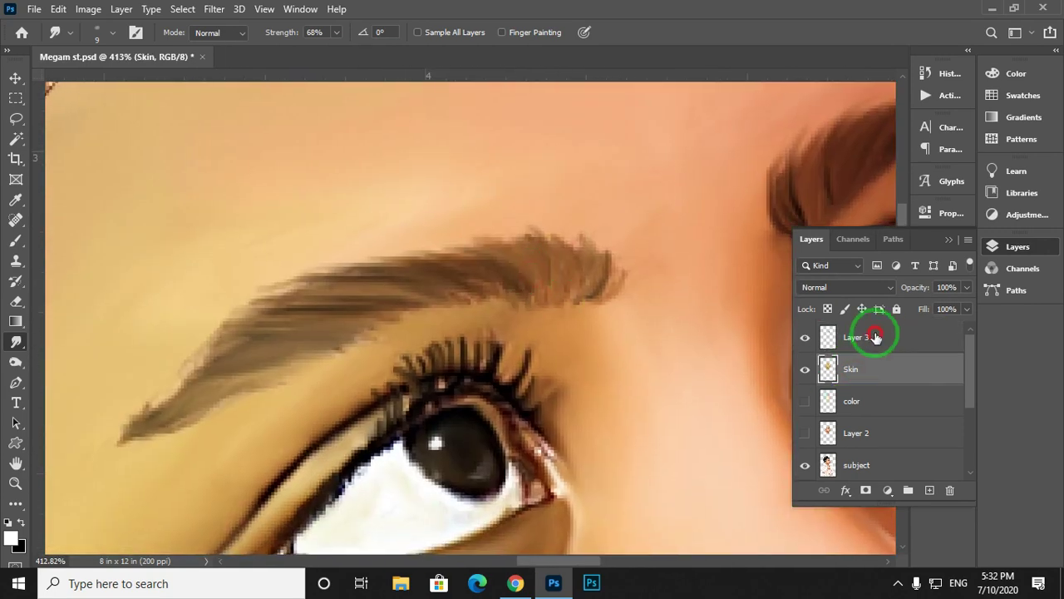
left_click(874, 335)
scroll(610, 277, "down", 1)
scroll(610, 277, "left", 1)
key("alt+bracketleft")
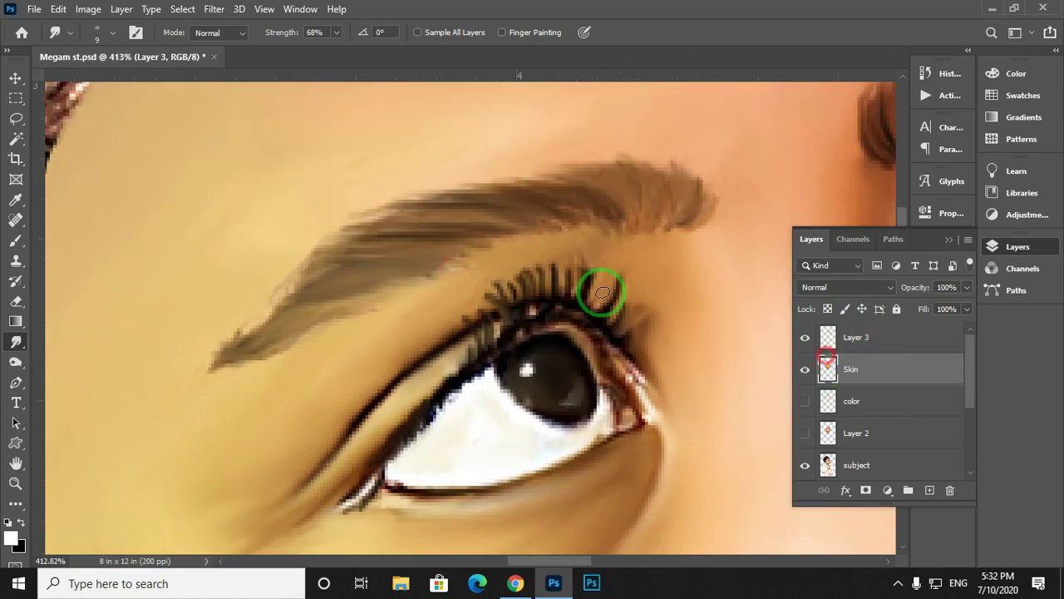
key("alt+bracketright")
key("alt+bracketleft")
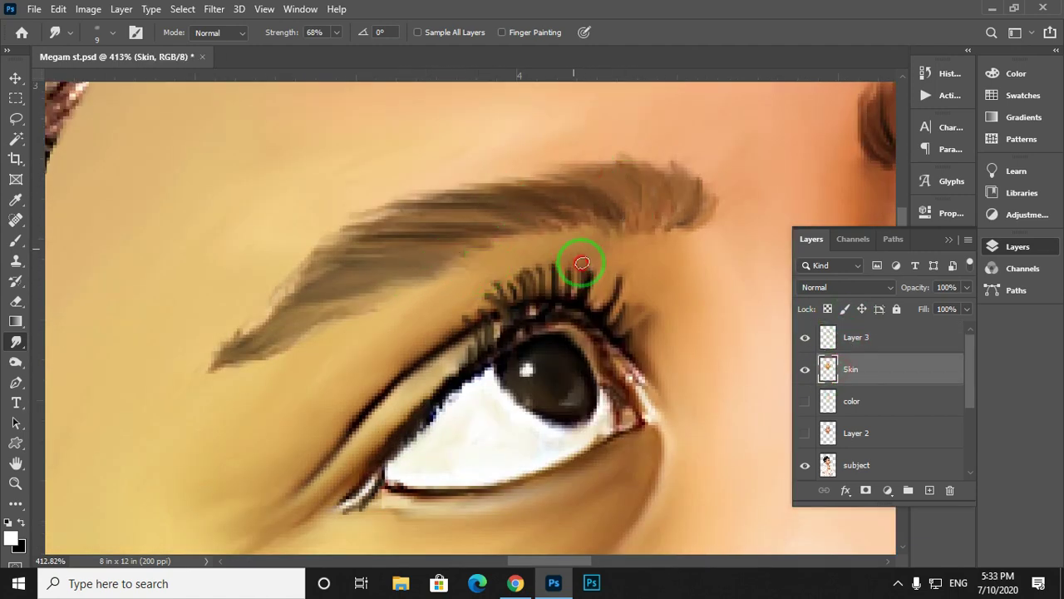
Smudge the near eye's white on Layer 3 and the shading of the near nostril on the Skin layer.
scroll(596, 263, "down", 2)
scroll(596, 263, "right", 2)
key("alt+bracketright")
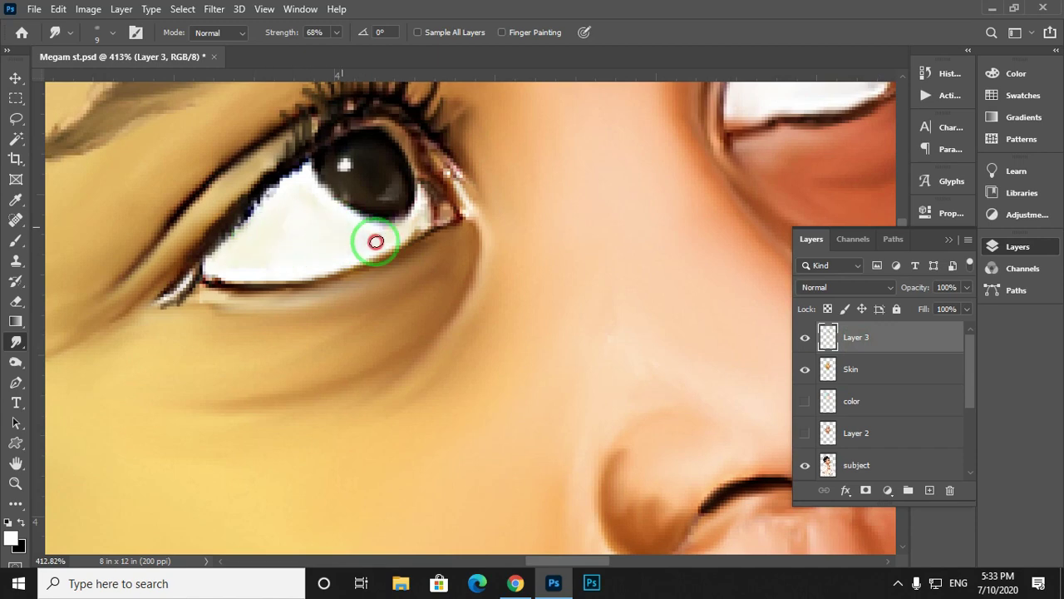
scroll(406, 174, "down", 1)
key("alt+bracketleft")
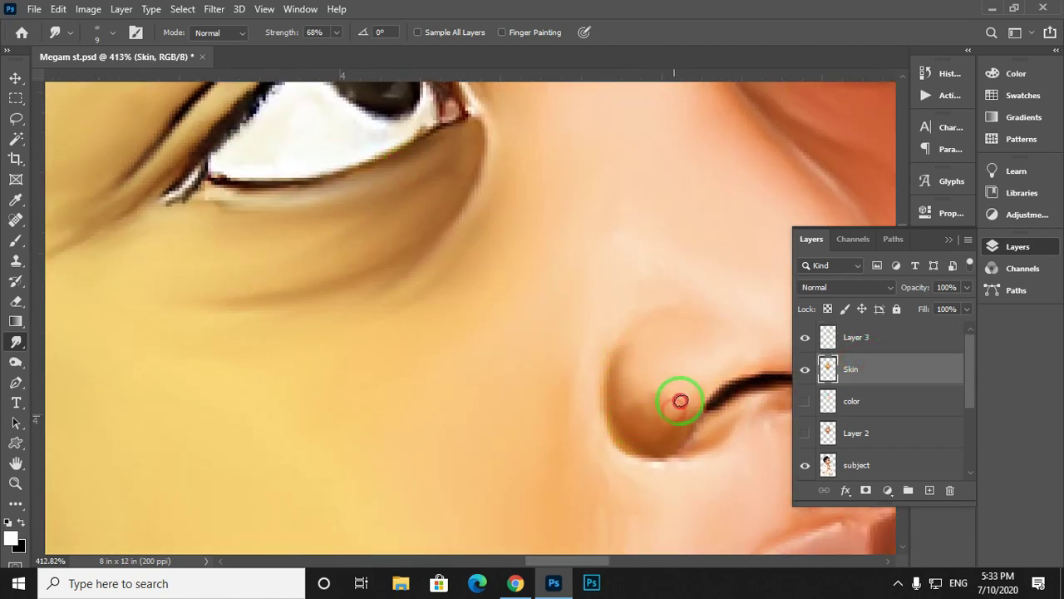
Smudge the lower edge of the near nostril and the skin between nose and upper lip on the Skin layer.
scroll(680, 401, "down", 3)
scroll(681, 401, "right", 3)
key("alt+bracketright")
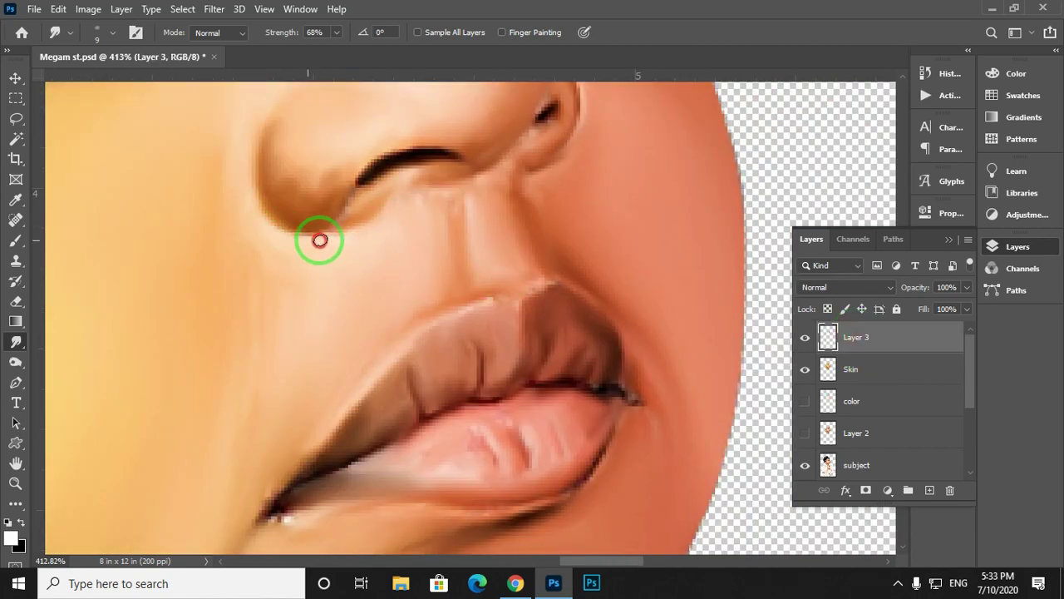
left_click(865, 369)
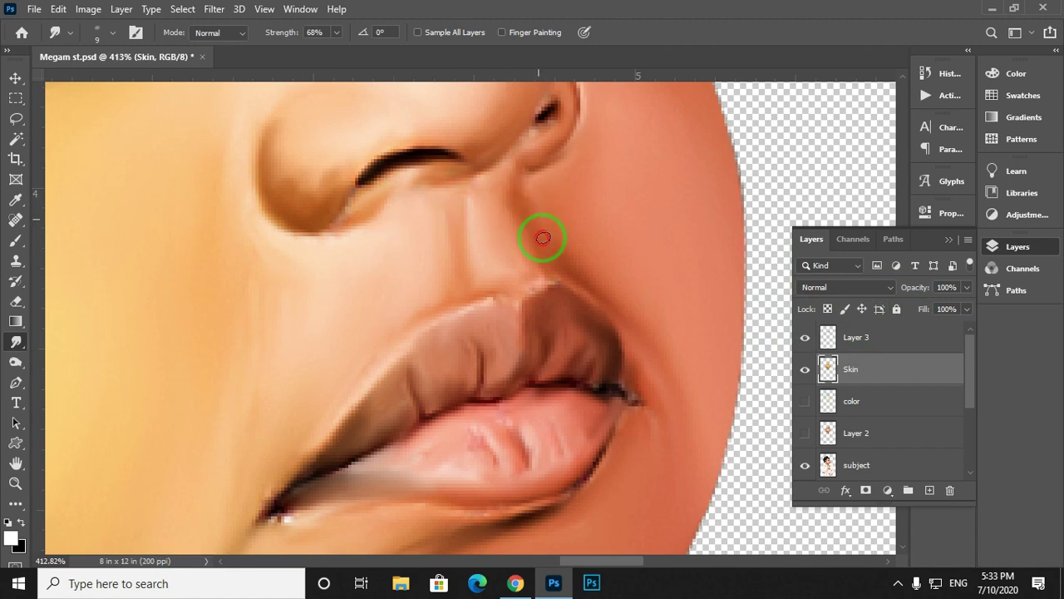
Smudge the skin beside the near eye's outer corner, enlarging the brush to 30 px.
scroll(542, 237, "up", 6)
scroll(406, 247, "left", 4)
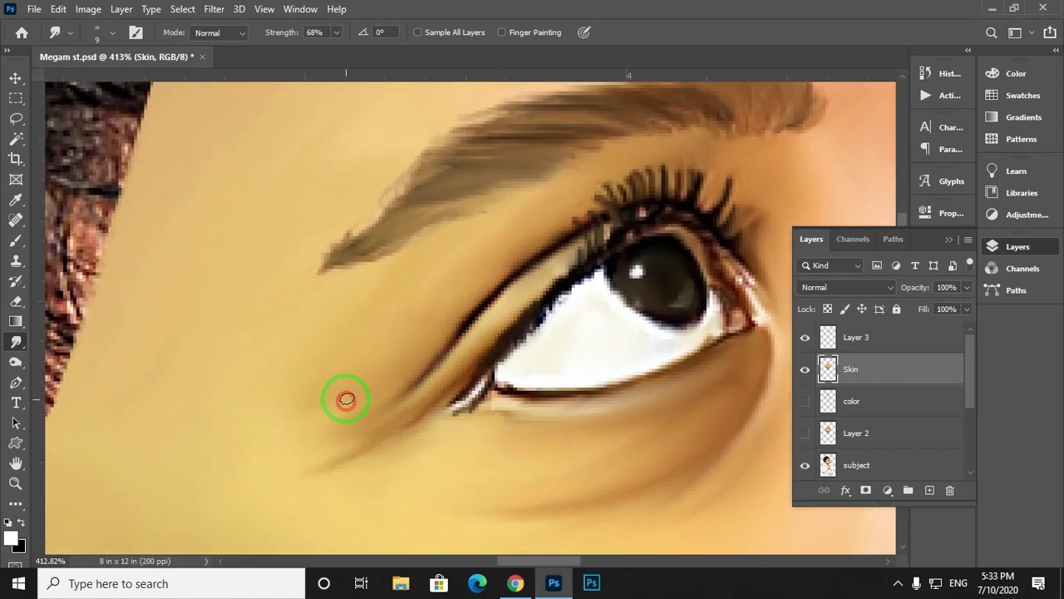
key("bracketright")
key("bracketright")
key("bracketright")
scroll(375, 297, "down", 3)
scroll(68, 287, "right", 3)
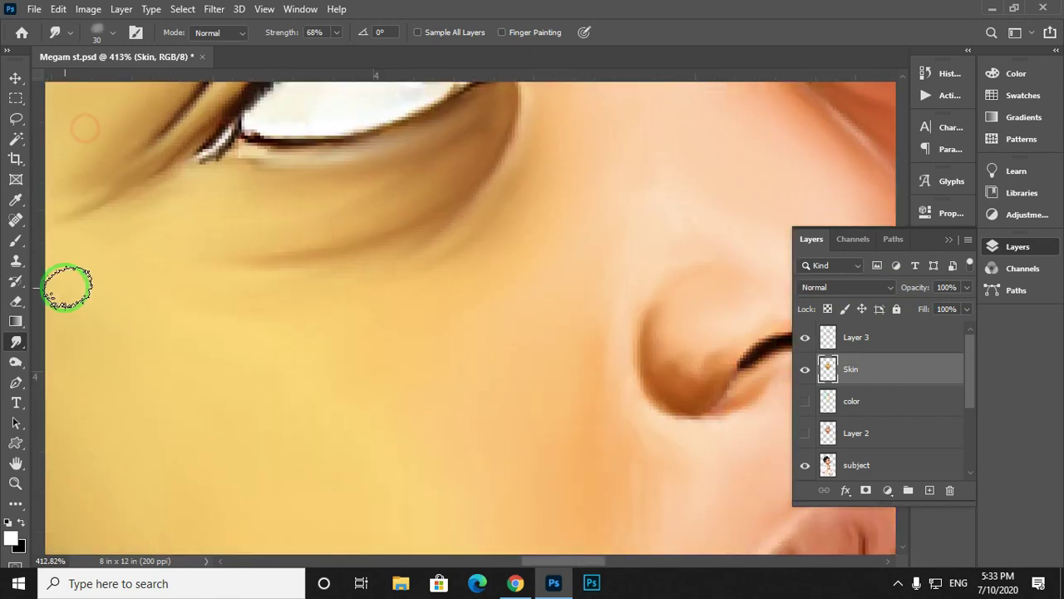
Smooth the near cheek from below the eye toward the nose and mouth with 30 px smudge strokes.
left_click_drag(65, 288, 243, 284)
left_click_drag(326, 225, 539, 194)
left_click_drag(461, 256, 375, 202)
left_click_drag(301, 260, 485, 335)
left_click_drag(571, 261, 531, 156)
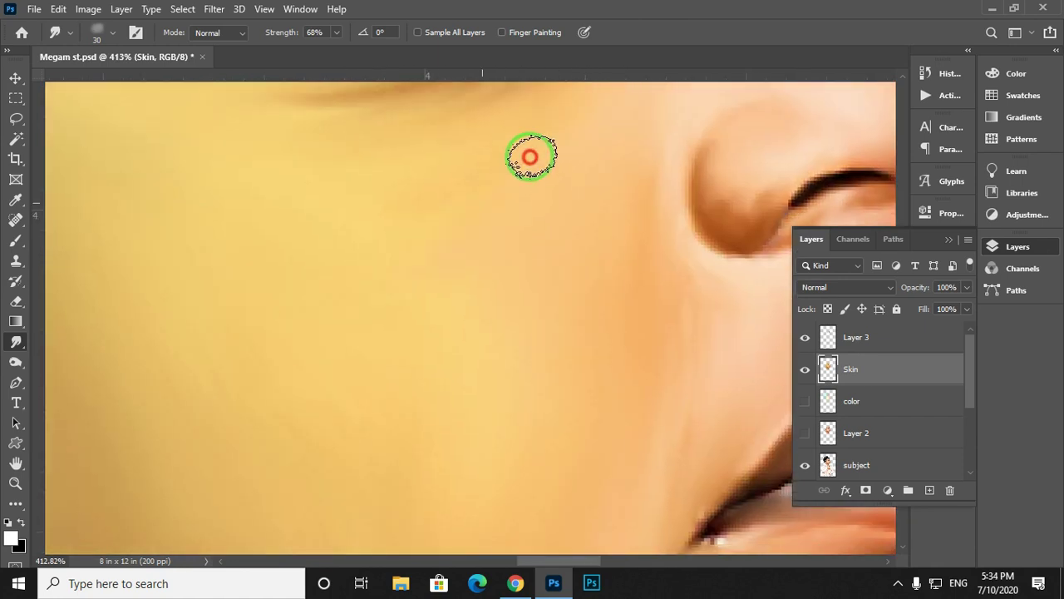
left_click_drag(282, 230, 425, 238)
left_click_drag(611, 216, 162, 325)
Reduce the smudge brush to 15 px and smudge the near nostril on Layer 3 and the nose tip on the Skin layer.
key("bracketleft")
key("bracketleft")
key("bracketleft")
mouse_move(421, 269)
left_mouse_down()
mouse_move(406, 273)
mouse_move(399, 209)
mouse_move(429, 251)
left_mouse_up()
key("alt+bracketright")
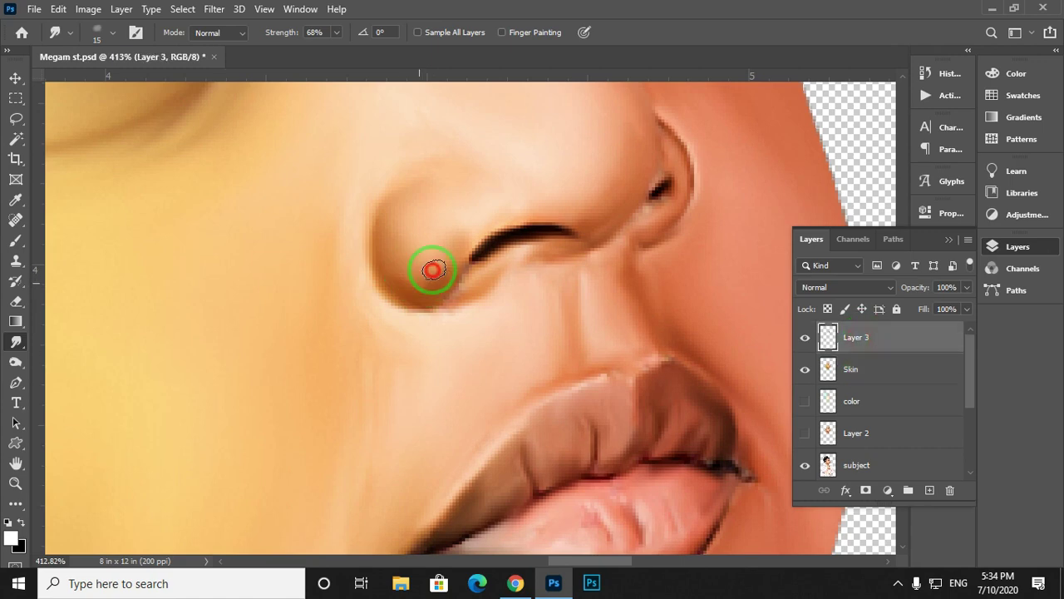
key("alt+bracketleft")
scroll(616, 191, "up", 5)
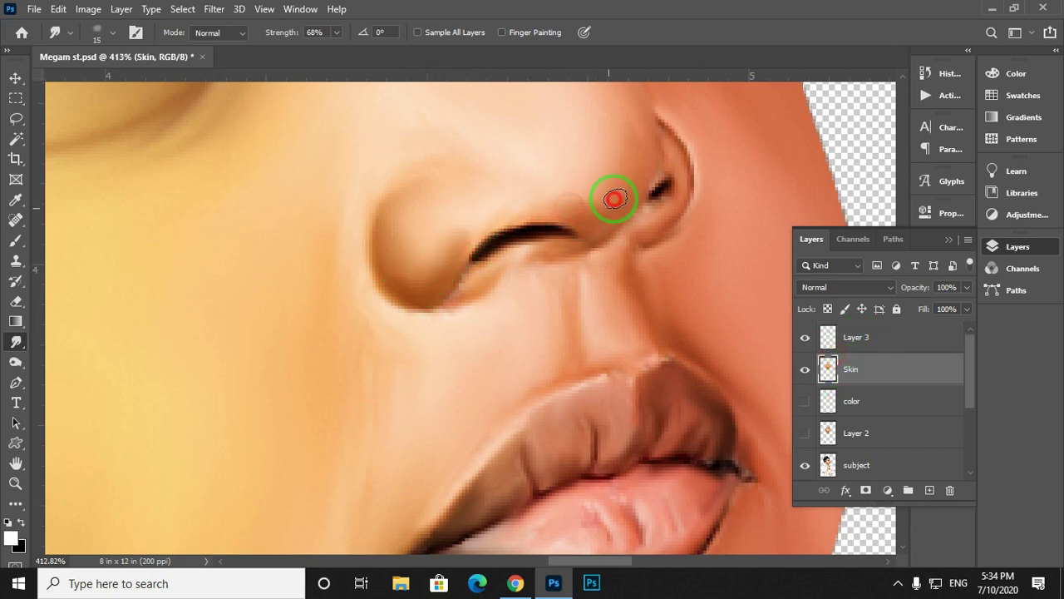
Smudge the skin between the nose and the upper lip on the Skin layer.
scroll(554, 255, "left", 3)
scroll(484, 323, "down", 8)
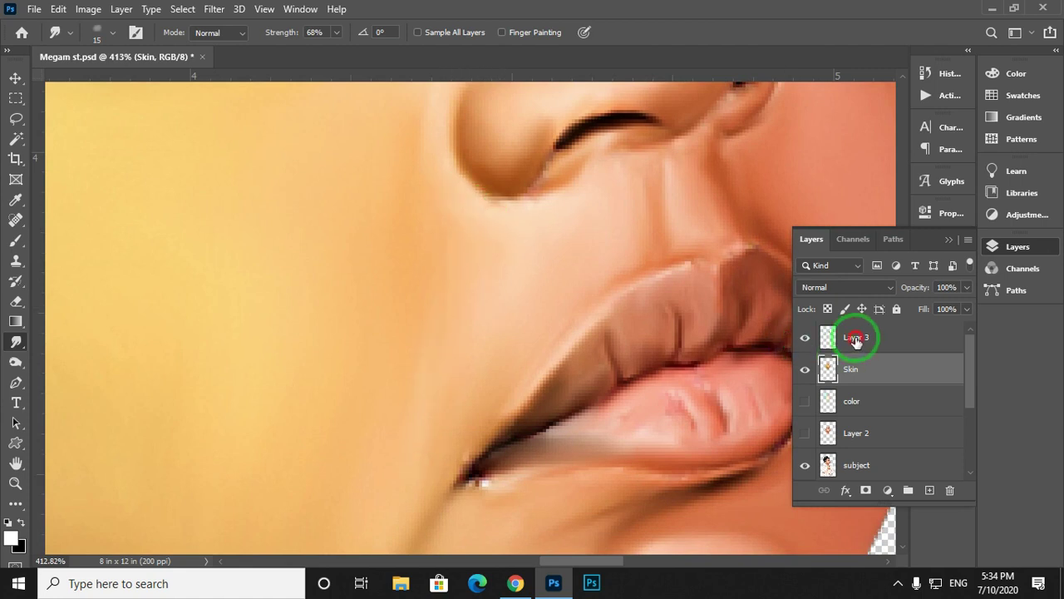
left_click(848, 335)
left_click(848, 370)
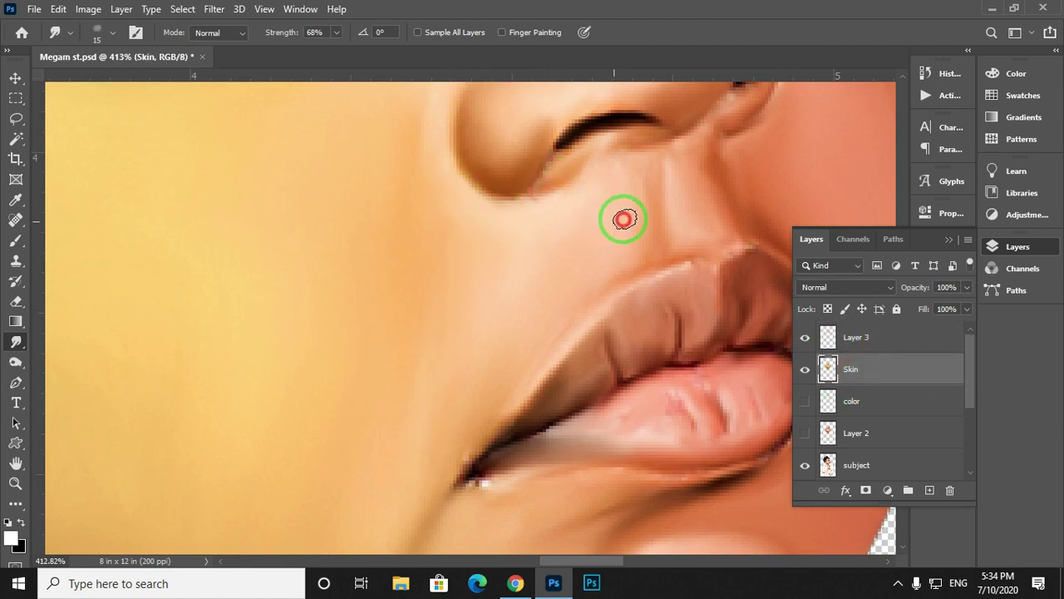
mouse_move(623, 219)
left_mouse_down()
mouse_move(611, 186)
mouse_move(619, 175)
left_mouse_up()
left_click_drag(589, 302, 528, 197)
Smudge the upper lip's edge on Layer 3 and the lower lip on the Skin layer with the 15 px brush.
key("alt+bracketright")
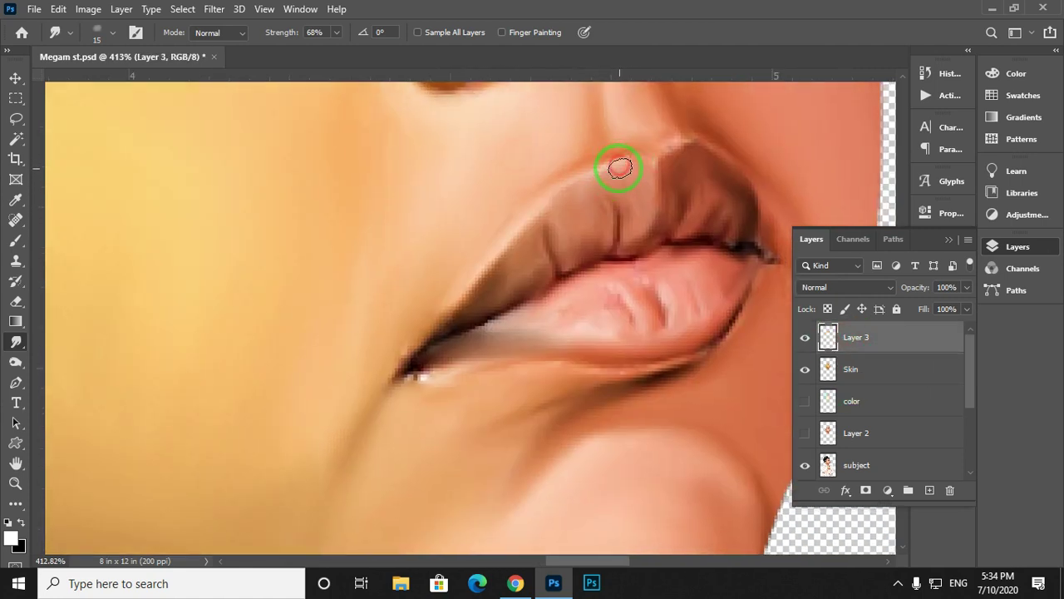
scroll(665, 156, "down", 2)
left_click(849, 366)
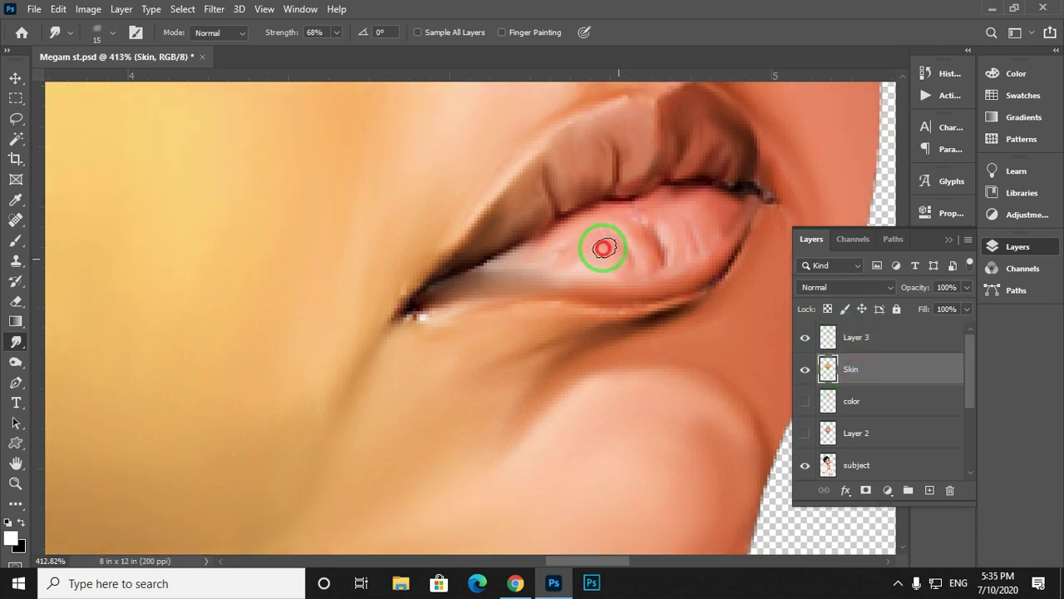
left_click_drag(603, 247, 618, 242)
Smudge the skin below the near mouth corner and the rounded chin on the Skin layer.
left_click_drag(517, 337, 452, 231)
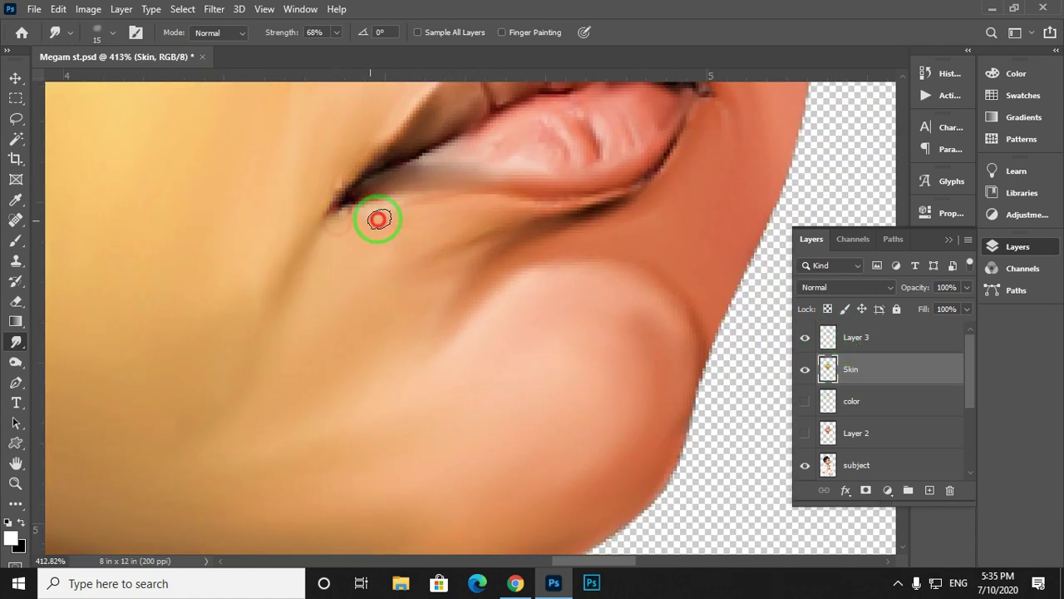
scroll(378, 219, "down", 2)
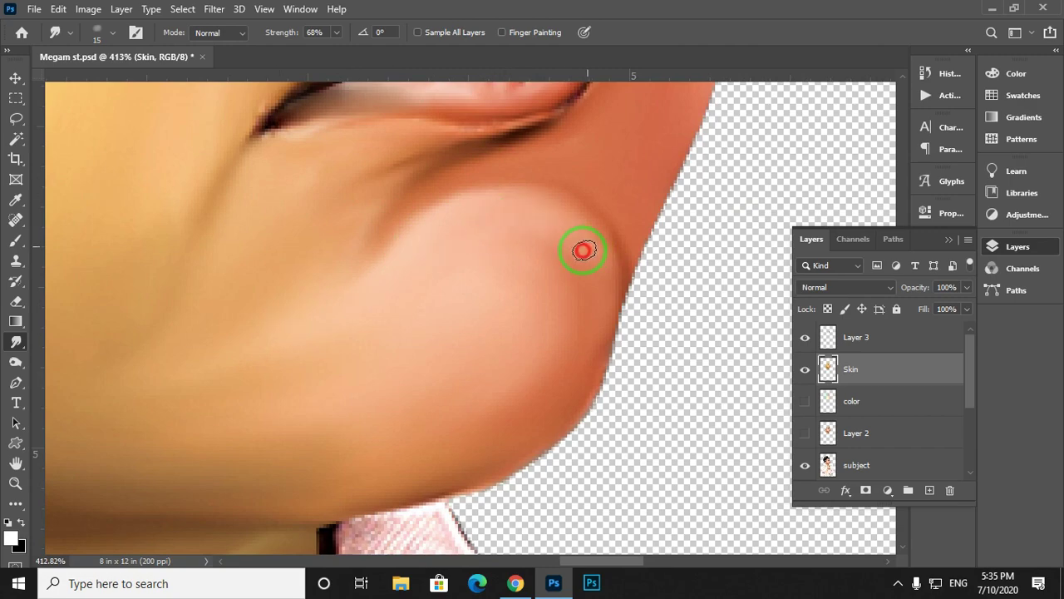
left_click_drag(556, 390, 553, 275)
Smudge the skin just below the near eye's lower lid on Layer 3 with the 8 px brush.
left_click(839, 455)
key("ctrl+0")
left_click_drag(490, 178, 632, 354)
left_click_drag(536, 117, 563, 399)
left_click_drag(555, 355, 773, 266)
left_click_drag(471, 209, 349, 324)
left_click_drag(554, 338, 574, 335)
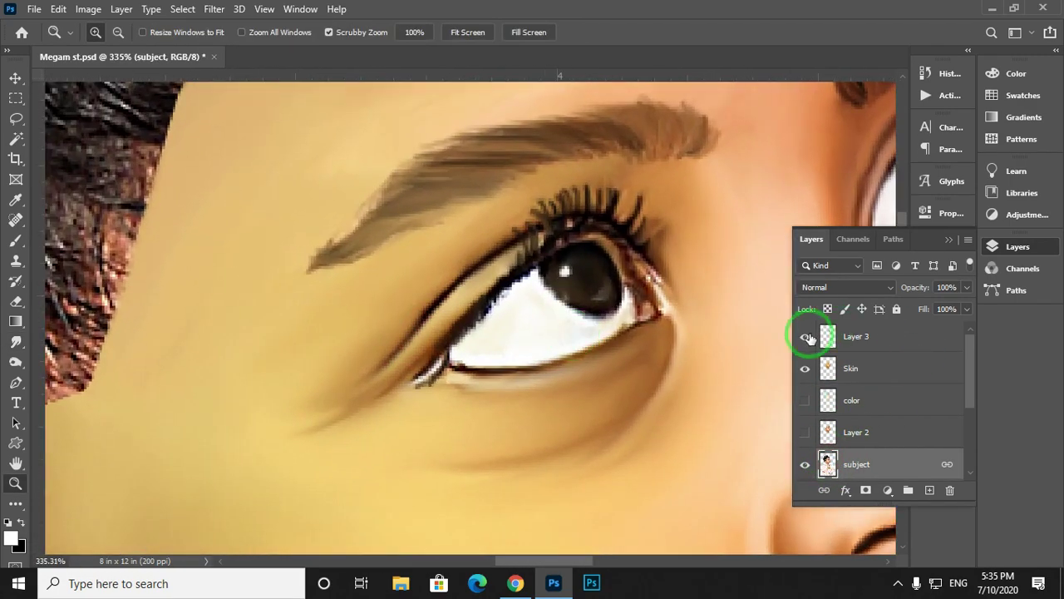
left_click(824, 339)
key("r")
left_click_drag(457, 381, 474, 388)
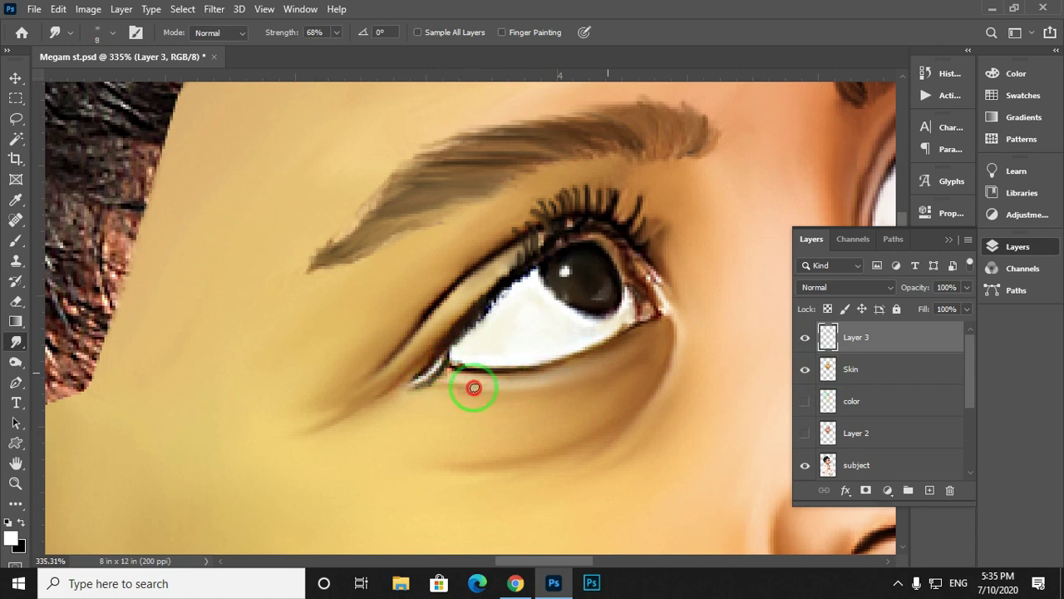
Smudge the near eye's upper lid edge on the Skin layer and its iris and eyebrow on Layer 3, using 15 px at 80% strength.
key("bracketright")
key("bracketright")
key("bracketright")
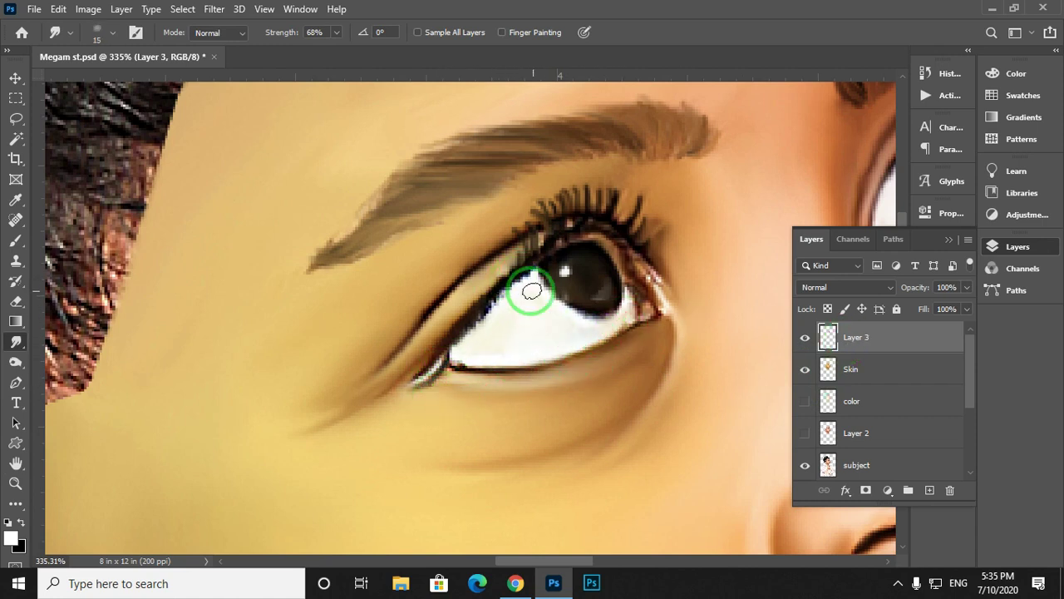
left_click(834, 361)
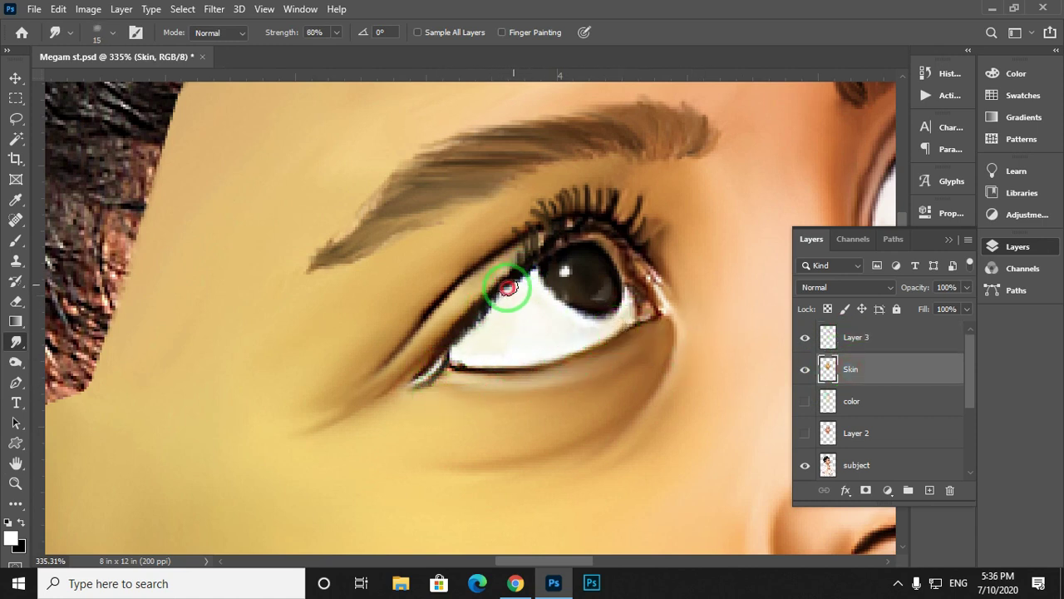
left_click_drag(598, 303, 487, 367)
left_click(878, 345)
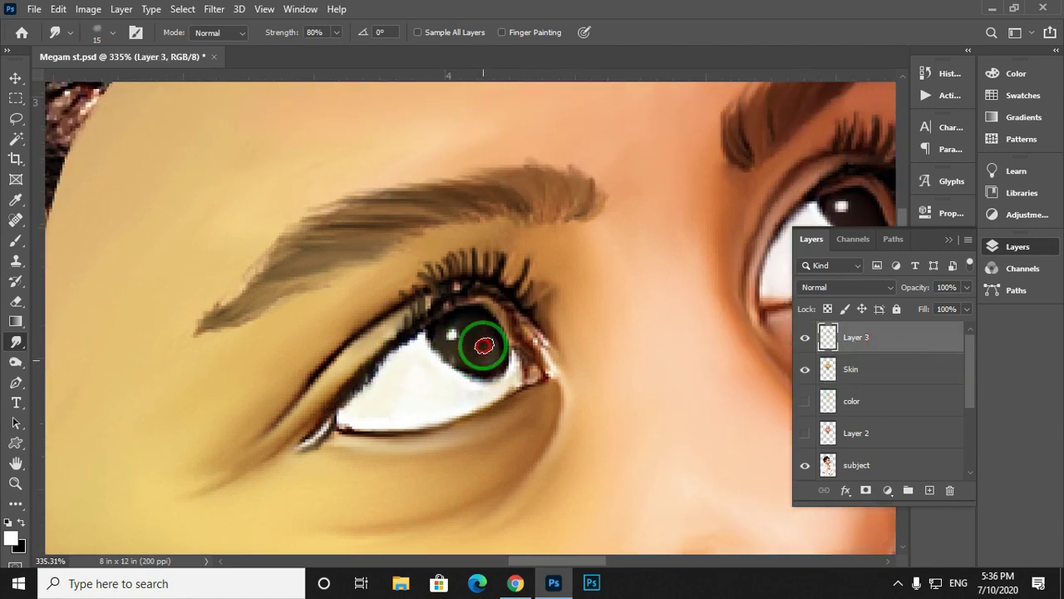
left_click_drag(489, 329, 449, 379)
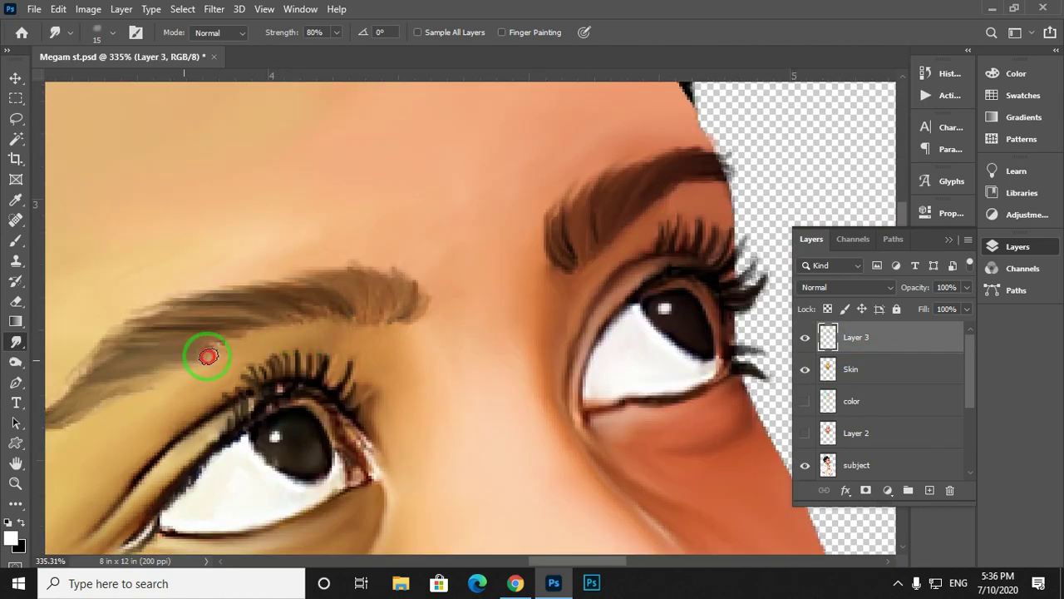
left_click_drag(195, 366, 259, 372)
Select the Skin layer and make the color layer visible beneath the ear.
key("ctrl+minus")
key("ctrl+minus")
key("ctrl+minus")
key("ctrl+minus")
key("z")
left_click_drag(301, 439, 399, 415)
left_click(866, 378)
left_click_drag(536, 394, 505, 201)
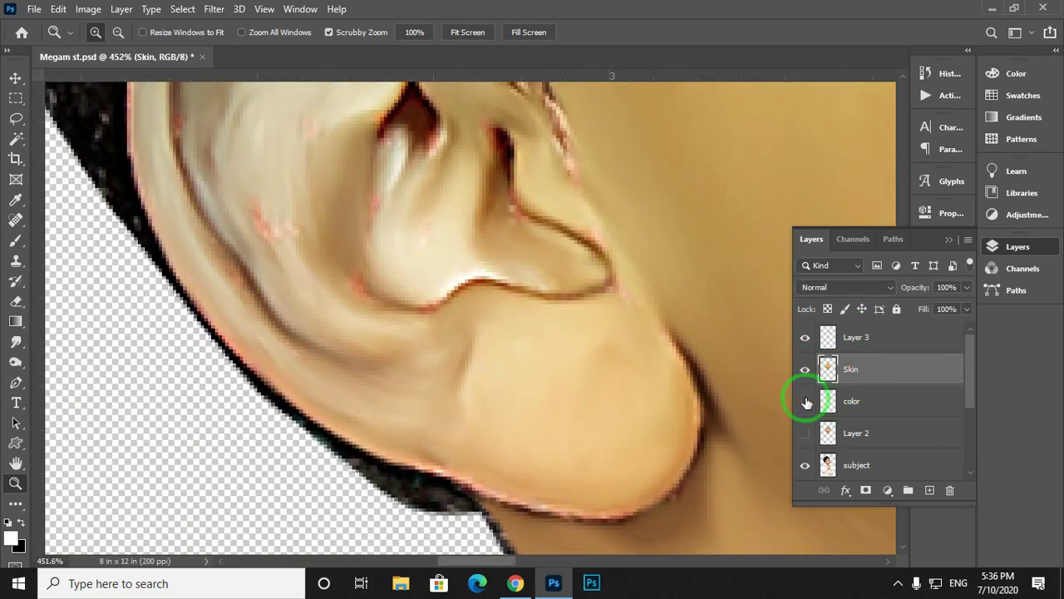
left_click(805, 370)
left_click(805, 370)
mouse_move(463, 313)
left_mouse_down()
mouse_move(753, 409)
mouse_move(641, 331)
left_mouse_up()
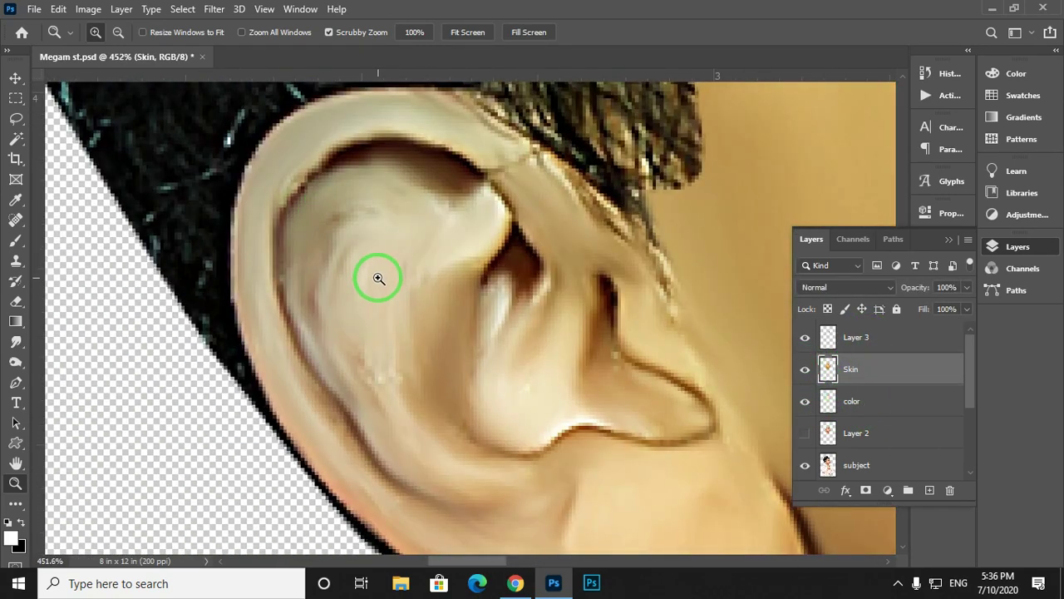
Smudge the ear's inner hollow and lobe on the Skin layer with a 15 px brush at 80% strength.
key("r")
mouse_move(383, 369)
left_mouse_down()
mouse_move(340, 276)
mouse_move(342, 299)
mouse_move(344, 225)
mouse_move(288, 198)
mouse_move(323, 184)
mouse_move(301, 201)
mouse_move(437, 218)
left_mouse_up()
mouse_move(428, 283)
left_mouse_down()
mouse_move(305, 202)
mouse_move(323, 288)
mouse_move(404, 321)
left_mouse_up()
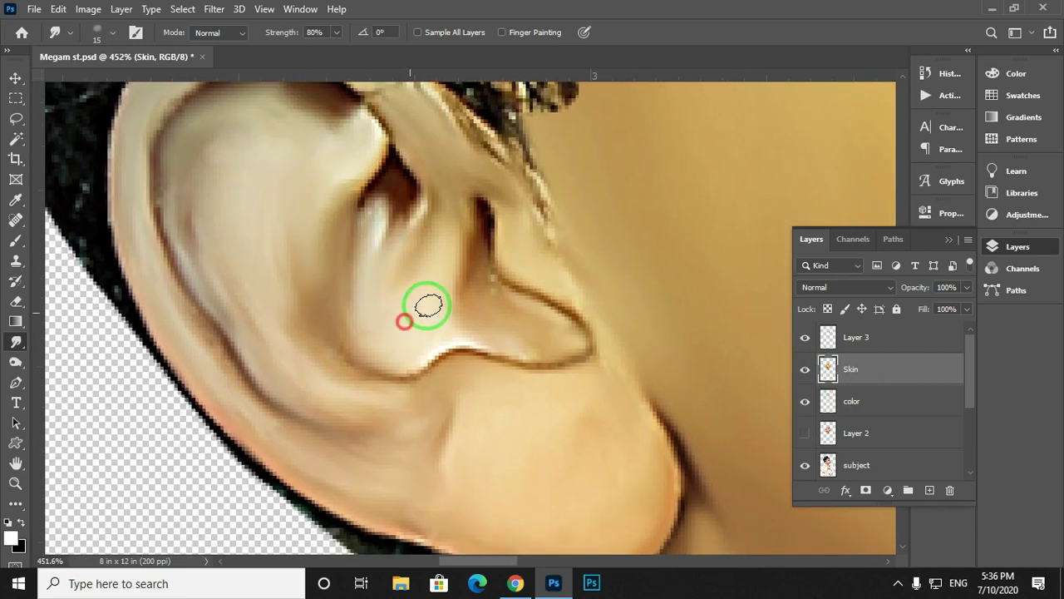
mouse_move(494, 293)
left_mouse_down()
mouse_move(528, 346)
mouse_move(445, 440)
mouse_move(623, 419)
mouse_move(584, 343)
mouse_move(577, 279)
mouse_move(618, 391)
left_mouse_up()
scroll(528, 347, "down", 2)
scroll(528, 347, "right", 1)
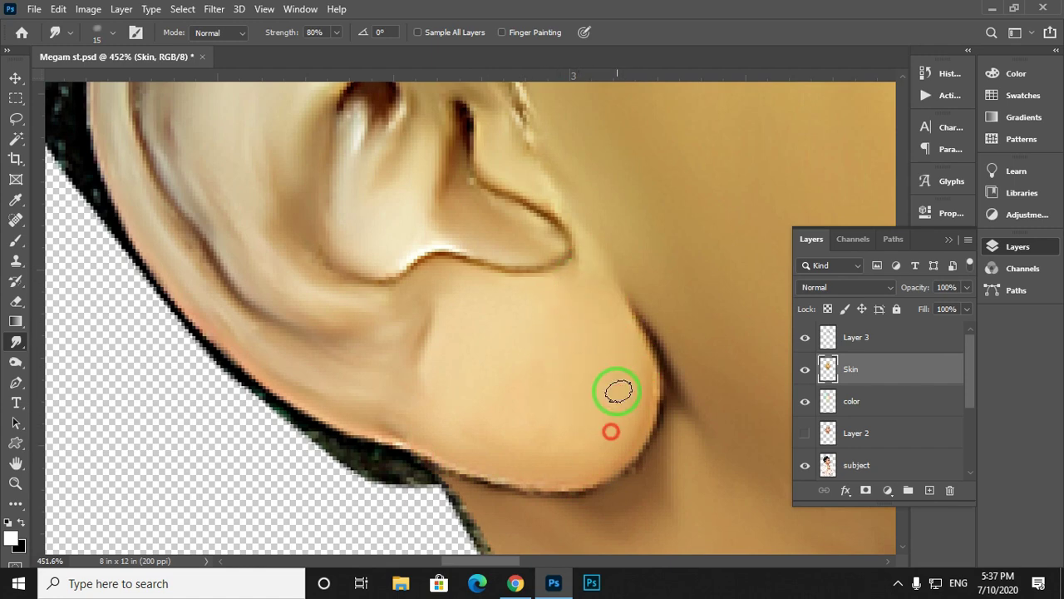
Smudge the lower rim and the long curved fold of the ear on the Skin layer.
mouse_move(419, 408)
left_mouse_down()
mouse_move(510, 454)
mouse_move(411, 438)
mouse_move(323, 371)
left_mouse_up()
left_click_drag(323, 371, 375, 413)
mouse_move(374, 412)
left_mouse_down()
mouse_move(261, 287)
mouse_move(286, 454)
left_mouse_up()
mouse_move(286, 454)
left_mouse_down()
mouse_move(285, 247)
mouse_move(394, 205)
left_mouse_up()
mouse_move(337, 288)
left_mouse_down()
mouse_move(382, 238)
mouse_move(293, 333)
left_mouse_up()
mouse_move(301, 271)
left_mouse_down()
mouse_move(263, 166)
mouse_move(299, 245)
mouse_move(353, 223)
left_mouse_up()
left_click_drag(354, 224, 299, 176)
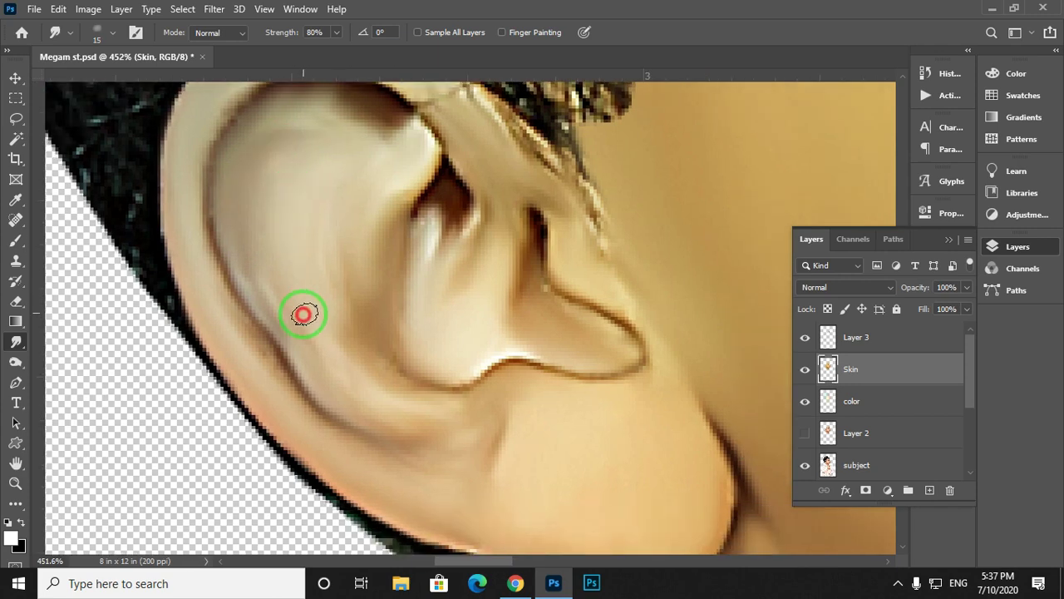
Smudge the shading around the ear canal and the adjoining inner folds on the Skin layer.
mouse_move(302, 313)
left_mouse_down()
mouse_move(331, 430)
mouse_move(311, 266)
left_mouse_up()
mouse_move(392, 366)
left_mouse_down()
mouse_move(413, 275)
mouse_move(471, 214)
left_mouse_up()
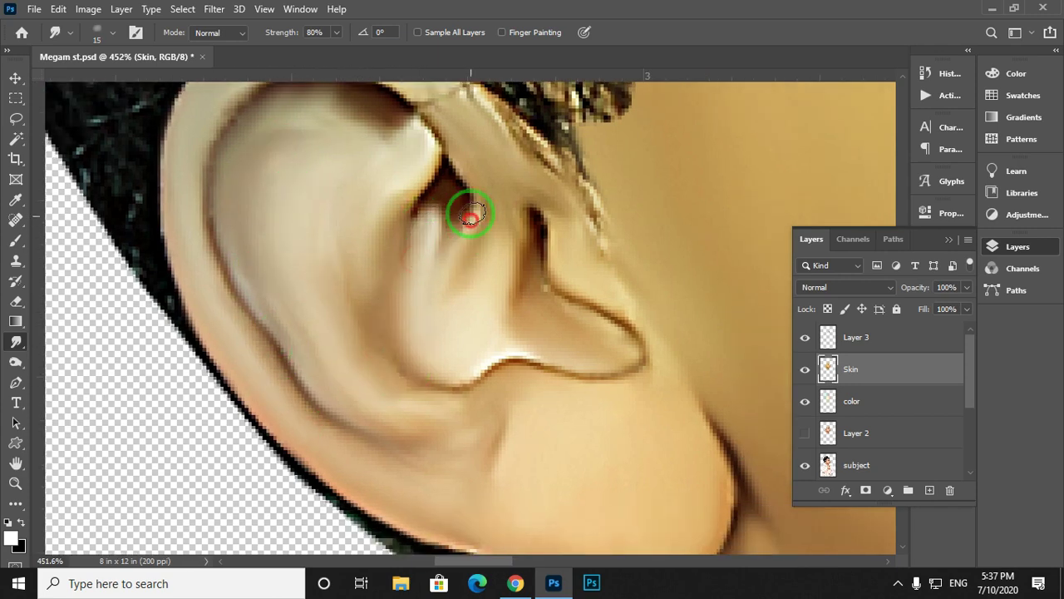
mouse_move(425, 118)
left_mouse_down()
mouse_move(385, 254)
mouse_move(580, 394)
left_mouse_up()
left_click_drag(548, 325, 420, 328)
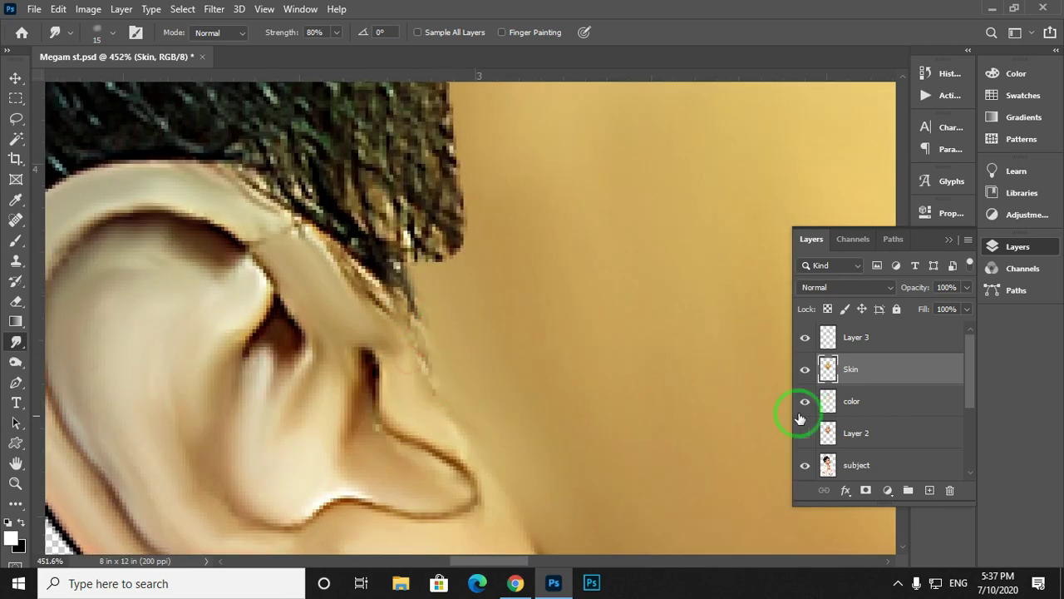
mouse_move(366, 306)
left_mouse_down()
mouse_move(321, 363)
mouse_move(231, 359)
left_mouse_up()
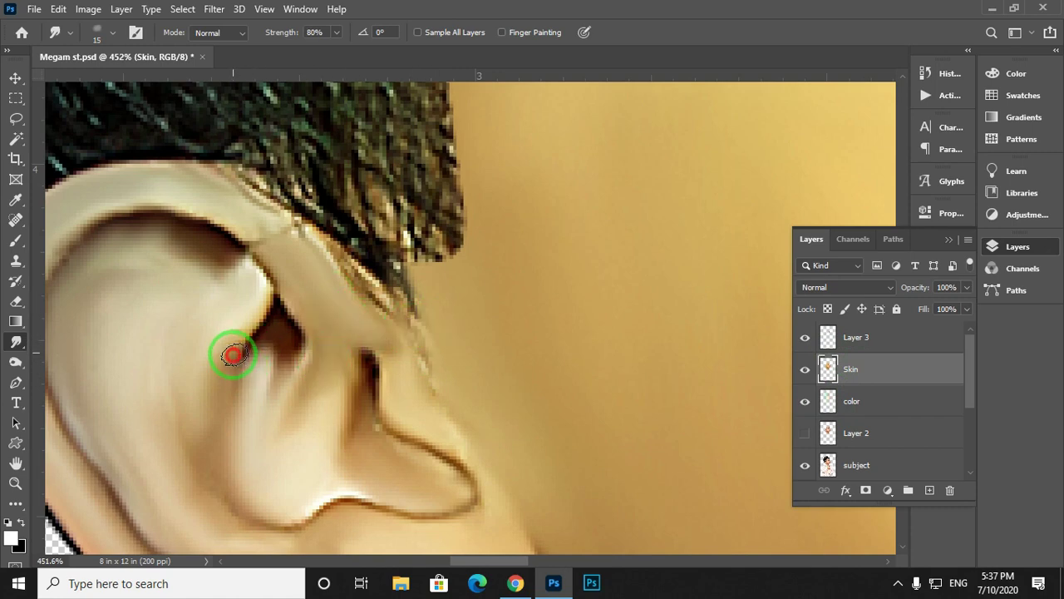
mouse_move(241, 291)
left_mouse_down()
mouse_move(423, 335)
mouse_move(264, 358)
mouse_move(351, 288)
left_mouse_up()
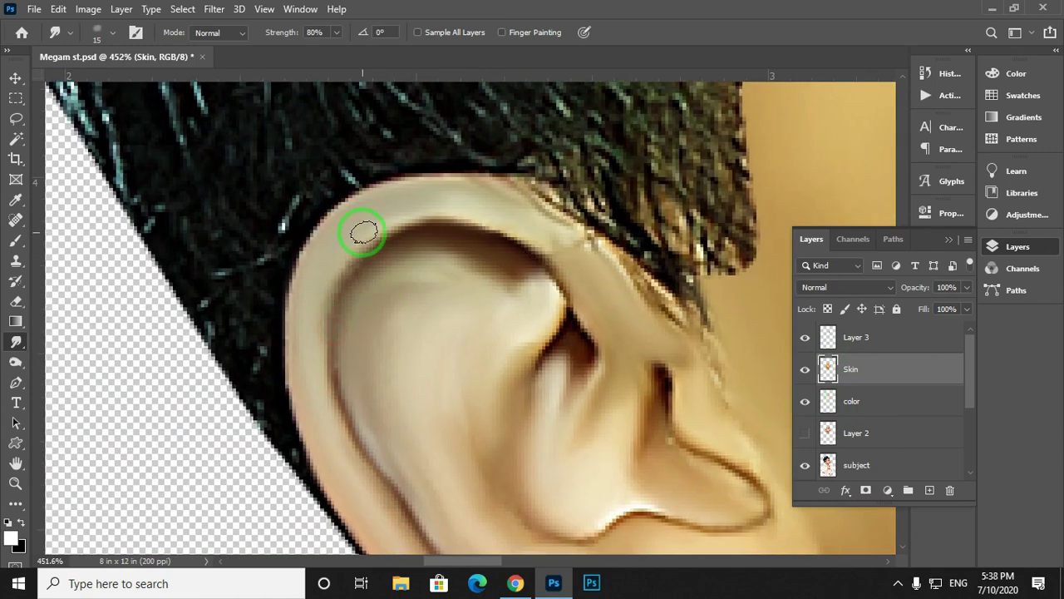
Smudge the ear's upper outer rim and the dark fold inside it on the Skin layer.
mouse_move(364, 233)
left_mouse_down()
mouse_move(311, 313)
mouse_move(351, 254)
mouse_move(343, 363)
left_mouse_up()
mouse_move(352, 377)
left_mouse_down()
mouse_move(316, 292)
mouse_move(405, 384)
mouse_move(379, 310)
left_mouse_up()
left_click_drag(427, 314, 312, 205)
left_click_drag(522, 270, 421, 164)
left_click_drag(411, 279, 385, 321)
left_click_drag(497, 400, 285, 210)
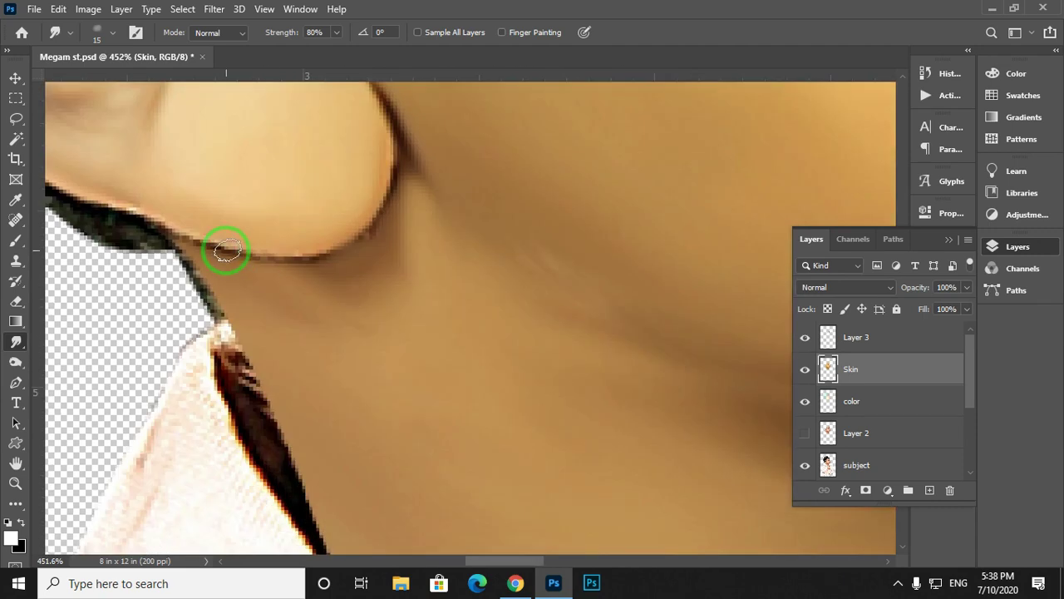
Smudge the shadow beneath the earlobe and blend its dark edge into the jawline on the Skin layer.
mouse_move(225, 250)
left_mouse_down()
mouse_move(374, 202)
mouse_move(375, 185)
left_mouse_up()
mouse_move(298, 293)
left_mouse_down()
mouse_move(363, 275)
mouse_move(412, 221)
left_mouse_up()
left_click_drag(427, 179, 290, 291)
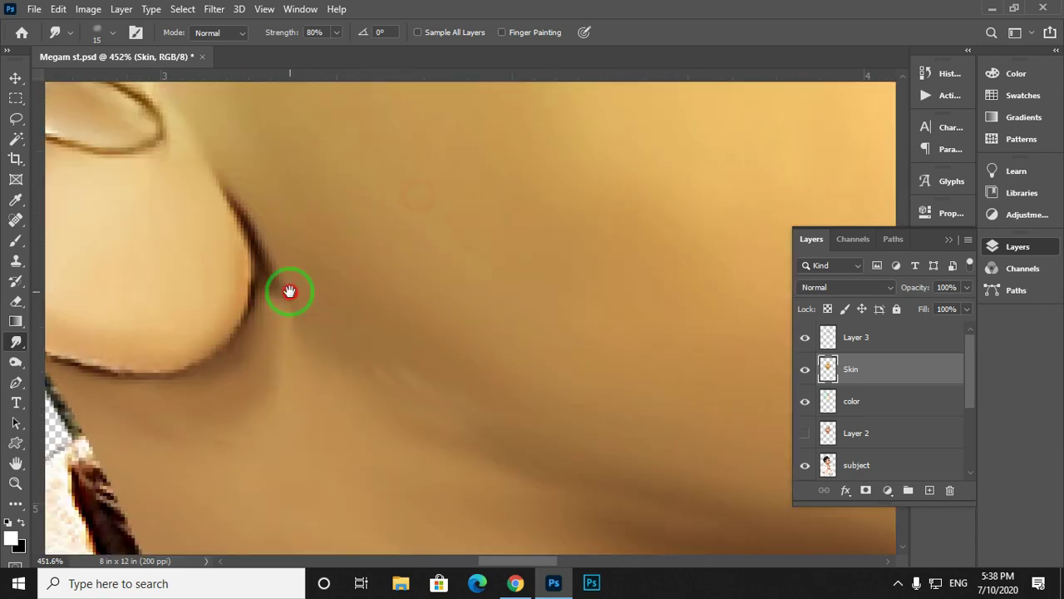
left_click_drag(267, 244, 344, 363)
left_click_drag(271, 356, 289, 221)
scroll(289, 233, "down", 1)
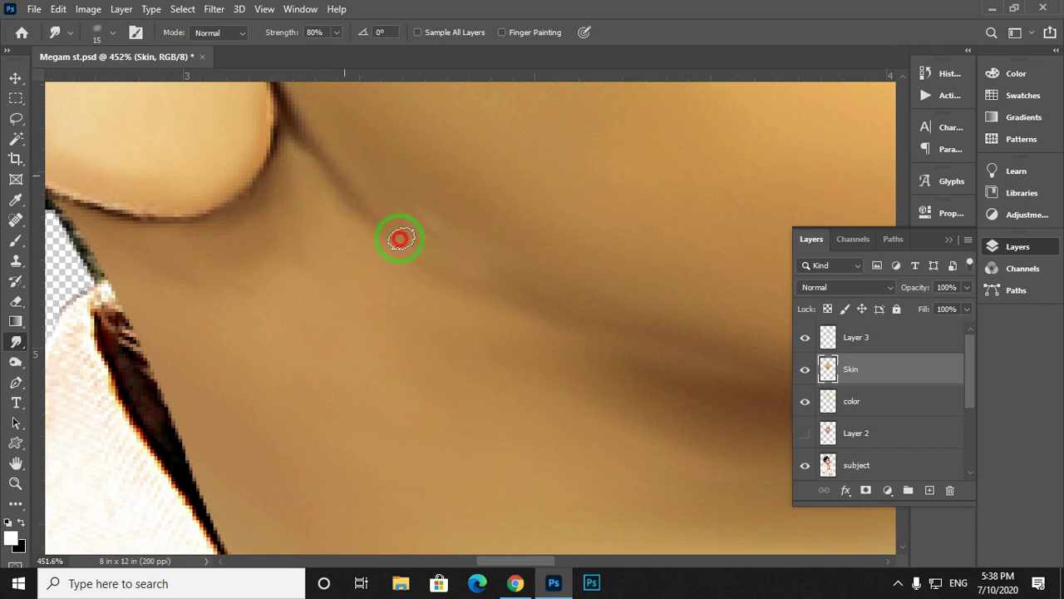
Blend the dark shadow between the jaw and the neck below the chin with 15 px smudge strokes.
scroll(333, 200, "down", 2)
scroll(333, 199, "right", 2)
scroll(277, 158, "right", 2)
mouse_move(487, 257)
left_mouse_down()
mouse_move(257, 197)
mouse_move(620, 281)
mouse_move(410, 241)
mouse_move(393, 223)
left_mouse_up()
left_click_drag(441, 252, 529, 247)
left_click_drag(480, 266, 442, 297)
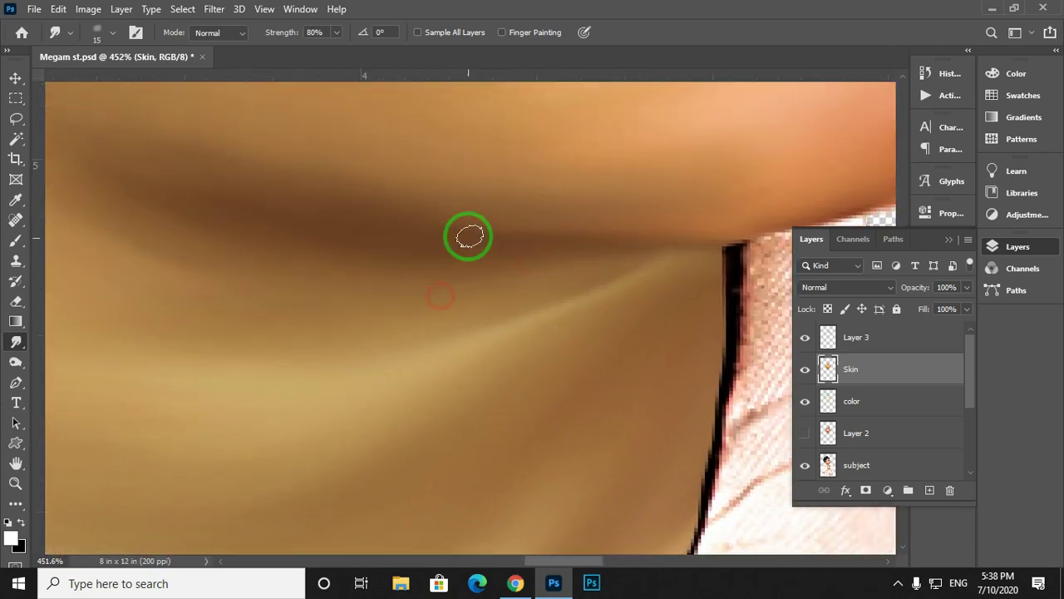
left_click_drag(516, 206, 388, 228)
mouse_move(388, 228)
left_mouse_down()
mouse_move(439, 243)
mouse_move(591, 233)
left_mouse_up()
Smudge the dark shadow under the lower lip on the Skin layer with the 15 px brush.
mouse_move(616, 230)
left_mouse_down()
mouse_move(540, 280)
mouse_move(560, 308)
mouse_move(424, 399)
left_mouse_up()
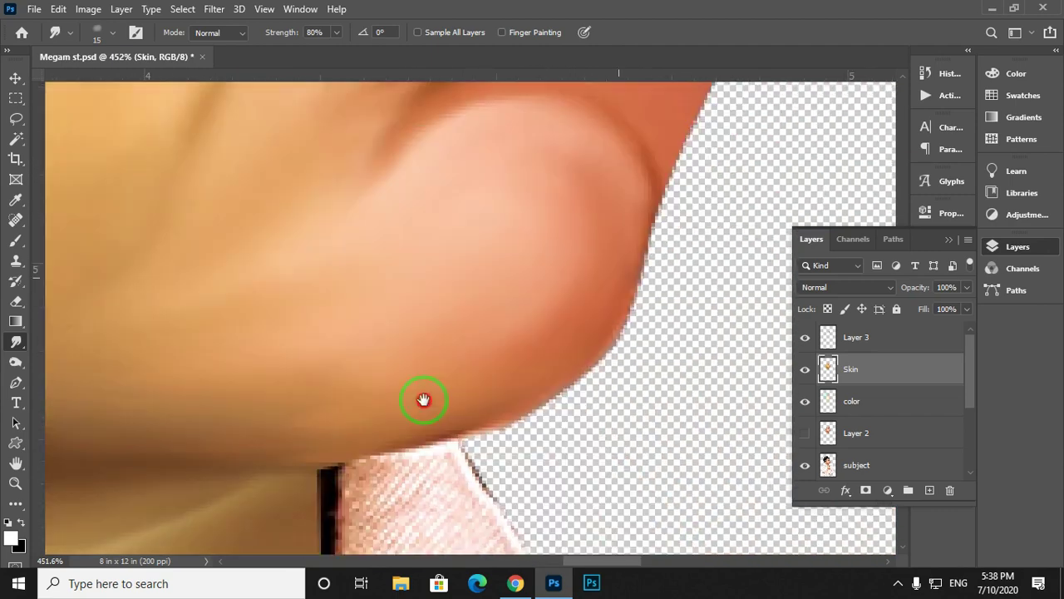
left_click_drag(601, 178, 587, 420)
left_click_drag(545, 268, 506, 421)
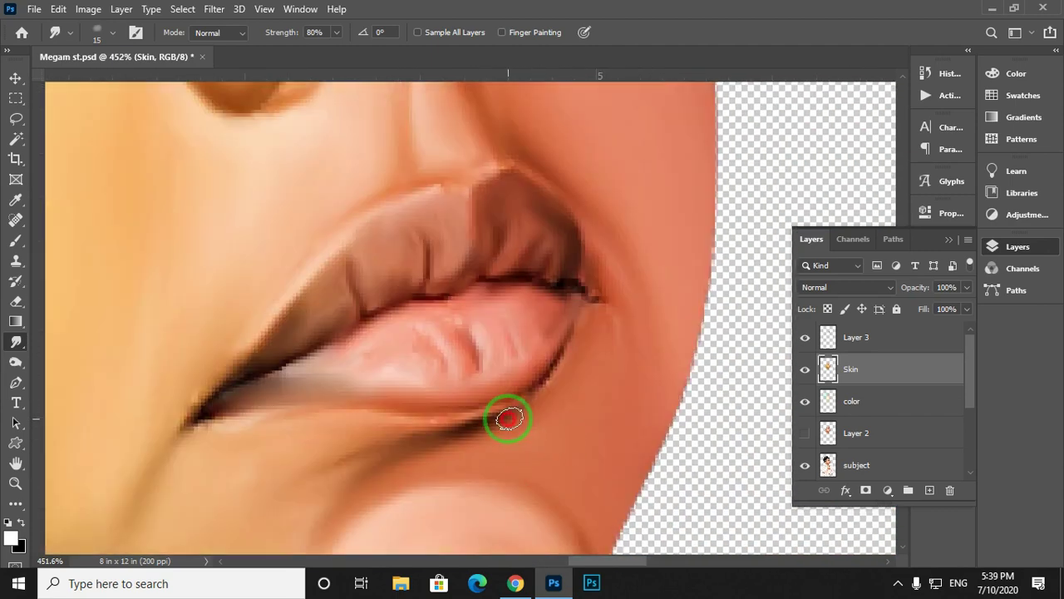
left_click_drag(587, 100, 503, 374)
left_click_drag(373, 291, 497, 345)
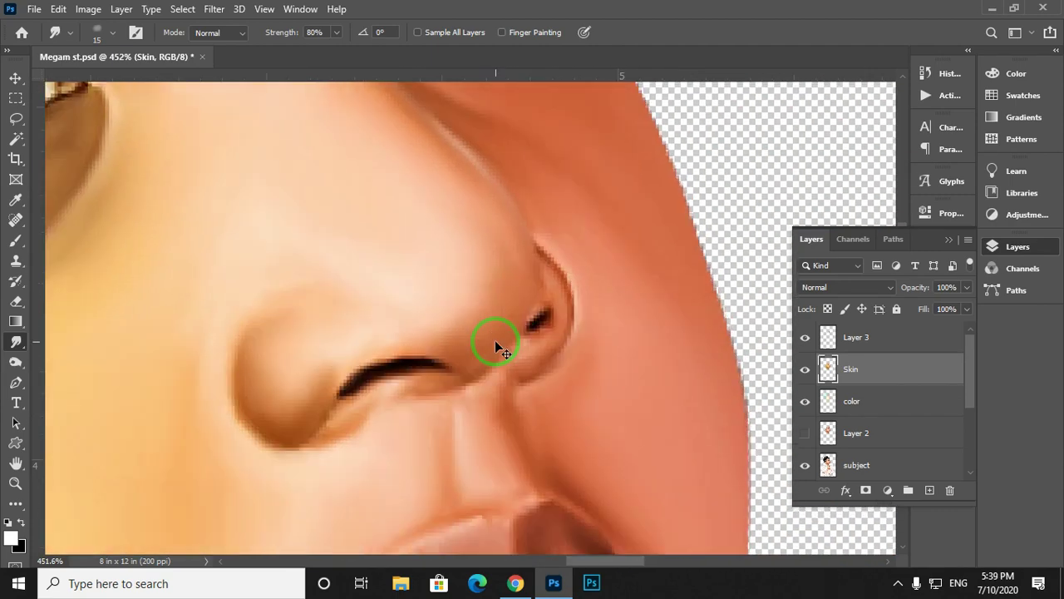
key("z")
left_click_drag(619, 339, 585, 341)
left_click_drag(488, 308, 494, 357)
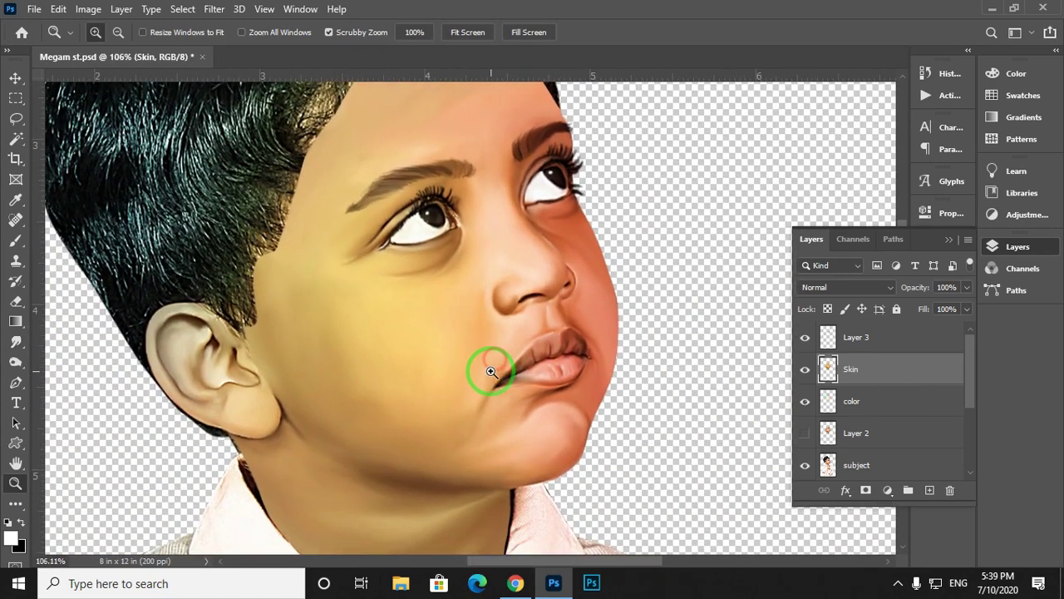
Smooth the near cheek on the Skin layer with a 150 px smudge brush at 80% strength.
key("r")
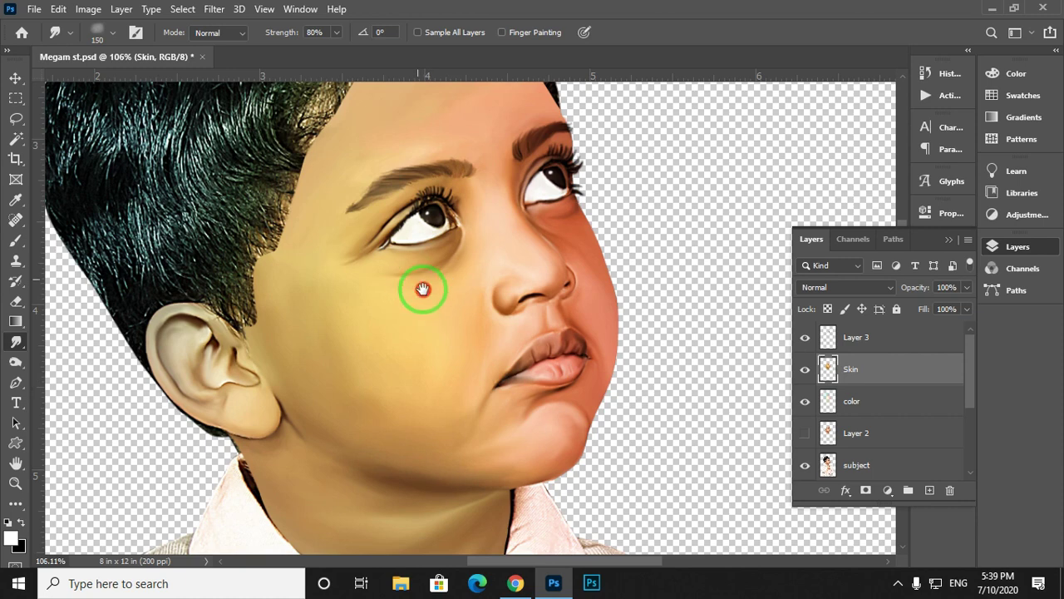
left_click_drag(423, 288, 440, 380)
key("bracketright")
left_click_drag(474, 343, 451, 280)
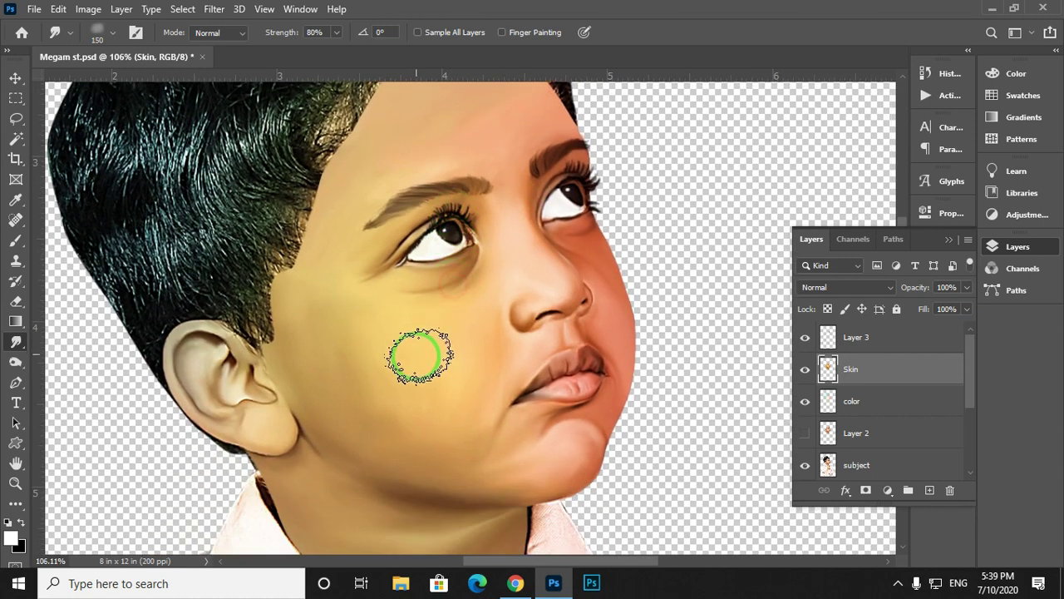
left_click_drag(416, 357, 413, 292)
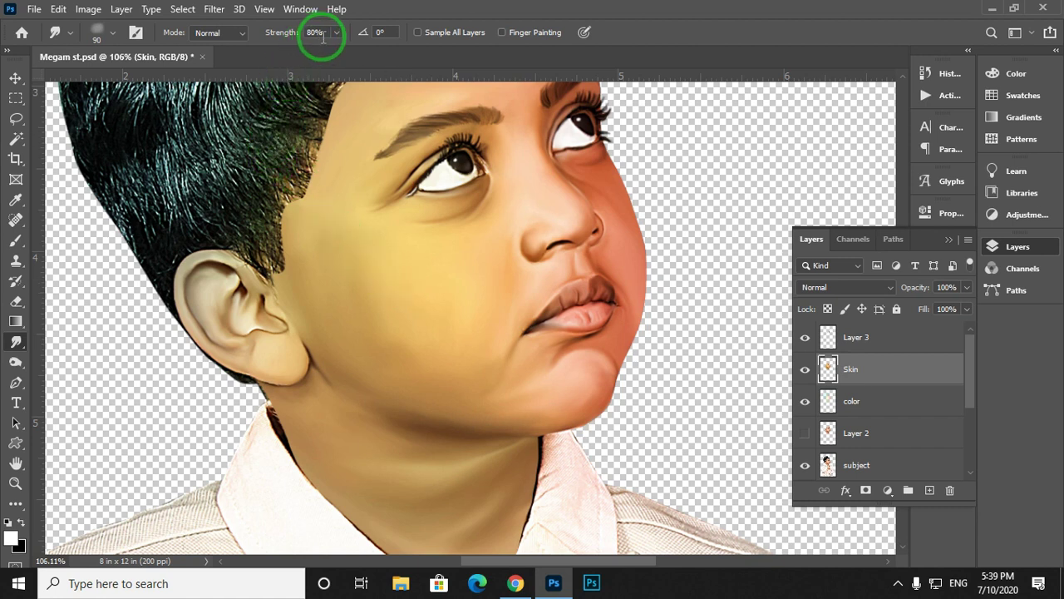
Lower the smudge strength to 40% and blend the near cheek, the skin beside the ear and the jaw with an 80 px brush.
key("4")
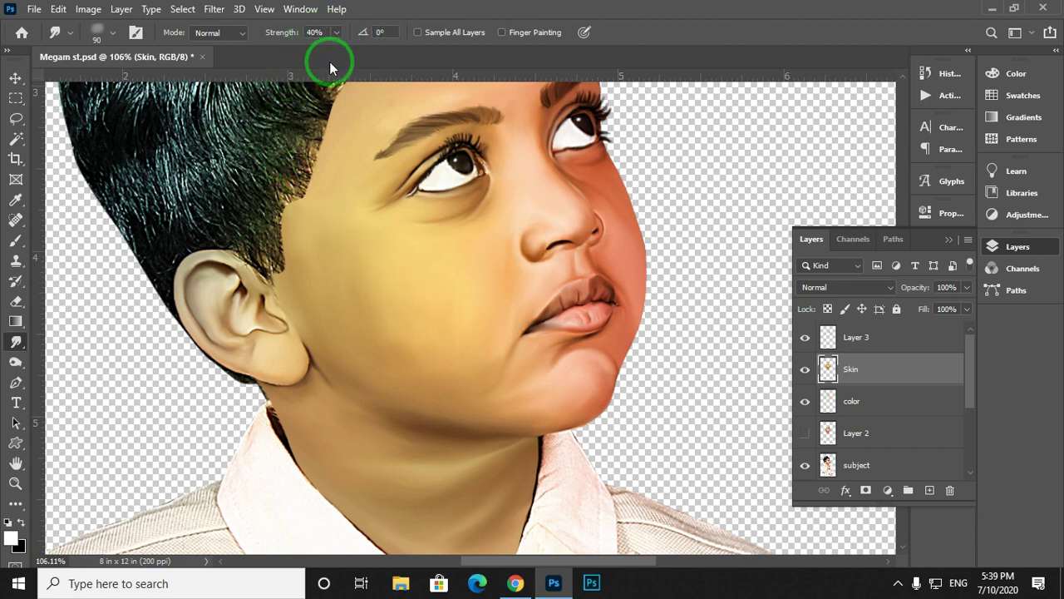
left_click(349, 222)
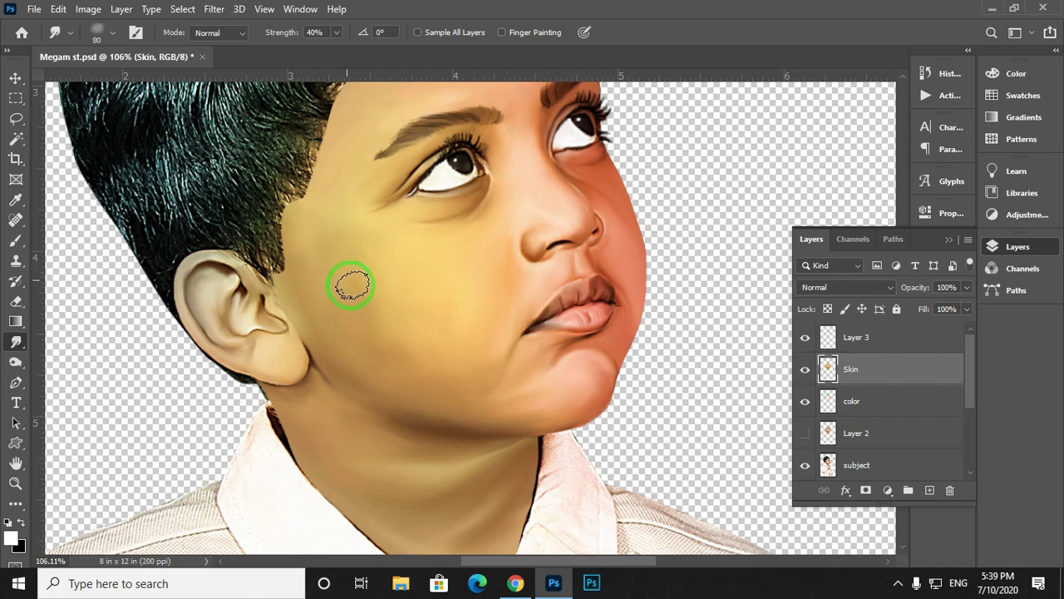
mouse_move(409, 346)
left_mouse_down()
mouse_move(409, 374)
mouse_move(367, 343)
left_mouse_up()
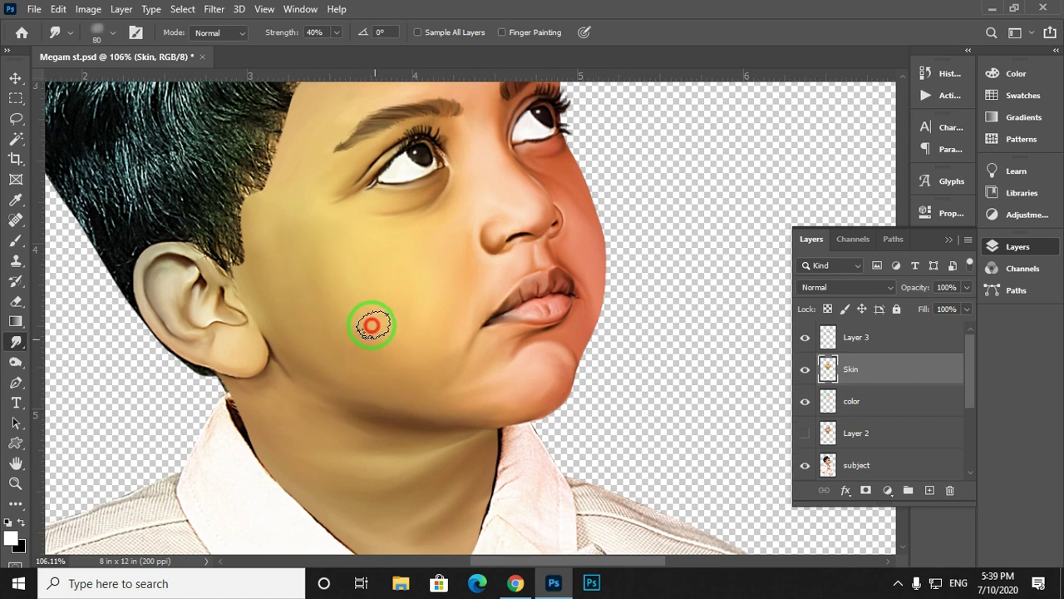
mouse_move(312, 267)
left_mouse_down()
mouse_move(297, 229)
mouse_move(296, 245)
mouse_move(356, 309)
mouse_move(381, 293)
mouse_move(304, 335)
left_mouse_up()
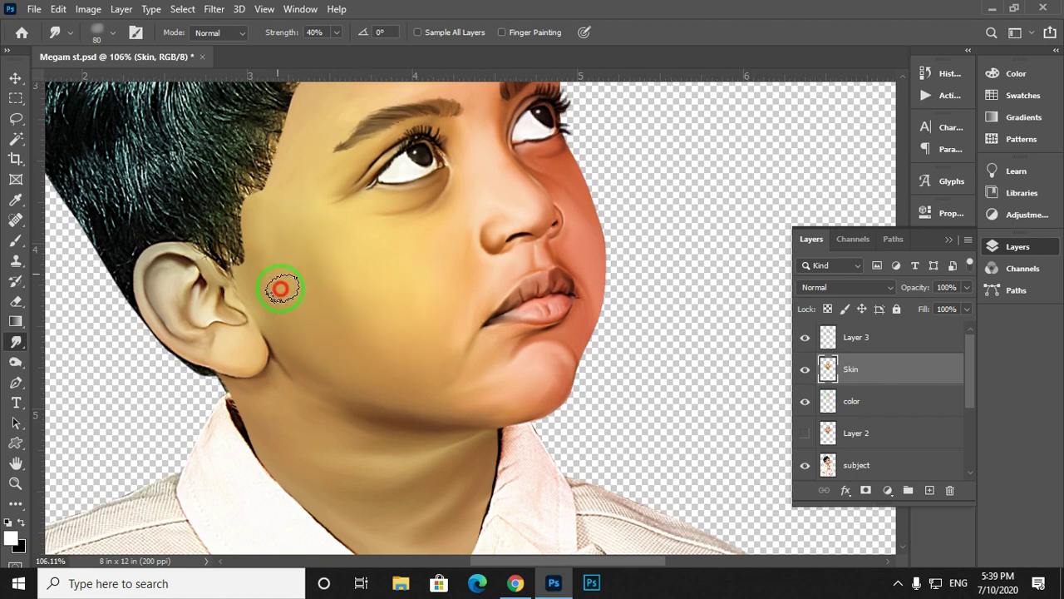
mouse_move(280, 241)
left_mouse_down()
mouse_move(340, 241)
mouse_move(297, 231)
mouse_move(328, 252)
mouse_move(415, 275)
mouse_move(429, 360)
mouse_move(388, 366)
mouse_move(304, 240)
left_mouse_up()
left_click_drag(394, 250, 365, 333)
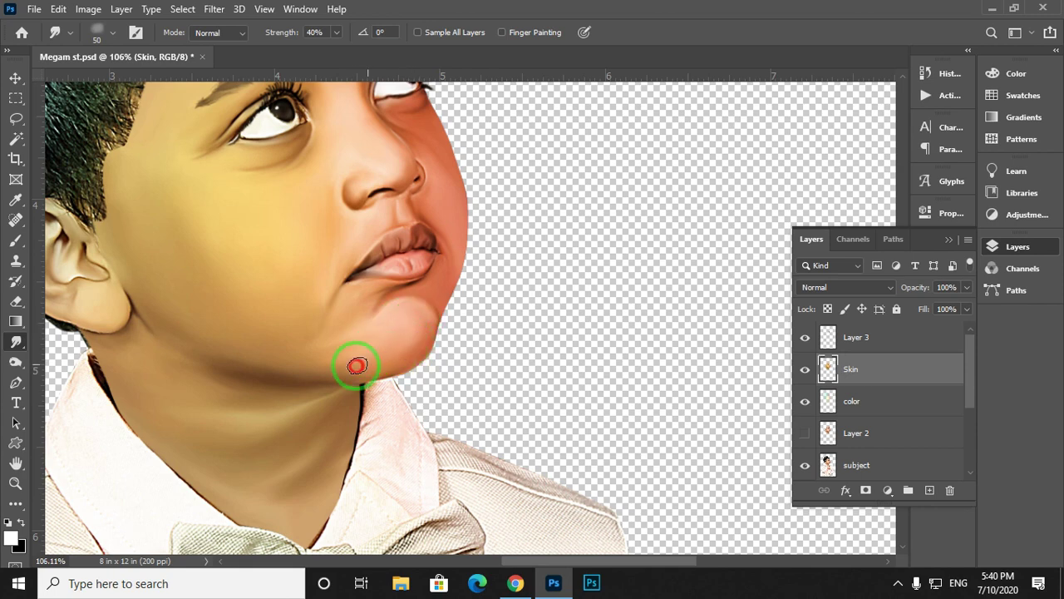
Compare the painted face with the original photo by repeatedly isolating the subject layer and restoring the other layers' visibility.
mouse_move(423, 208)
left_mouse_down()
mouse_move(389, 361)
mouse_move(439, 459)
left_mouse_up()
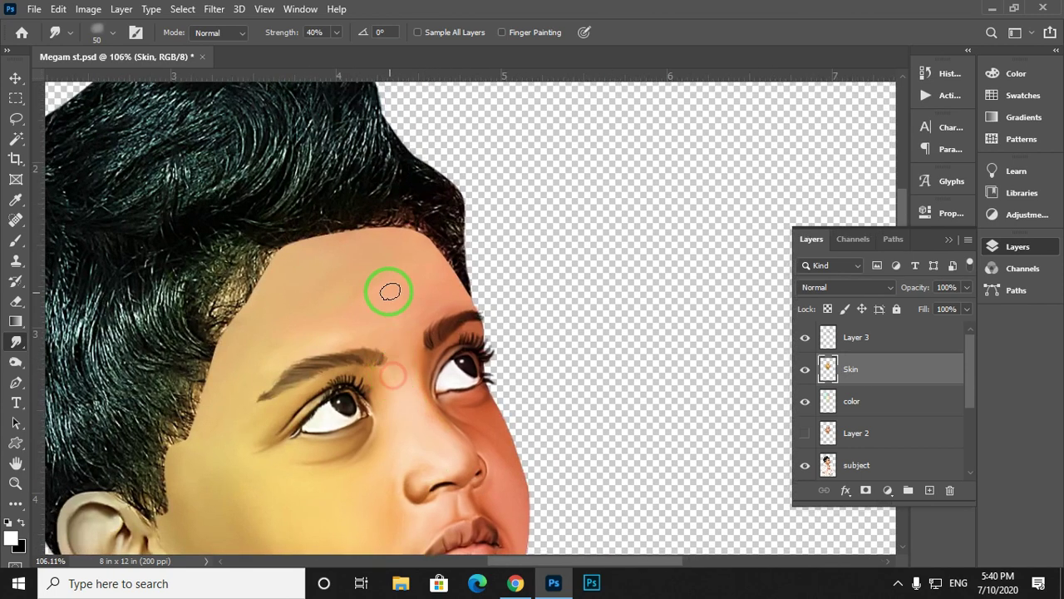
mouse_move(390, 290)
left_mouse_down()
mouse_move(334, 323)
mouse_move(351, 335)
mouse_move(276, 350)
mouse_move(324, 310)
mouse_move(424, 285)
mouse_move(408, 288)
left_mouse_up()
mouse_move(430, 244)
left_mouse_down()
mouse_move(501, 178)
mouse_move(565, 92)
left_mouse_up()
mouse_move(434, 291)
left_mouse_down()
mouse_move(488, 207)
mouse_move(421, 375)
left_mouse_up()
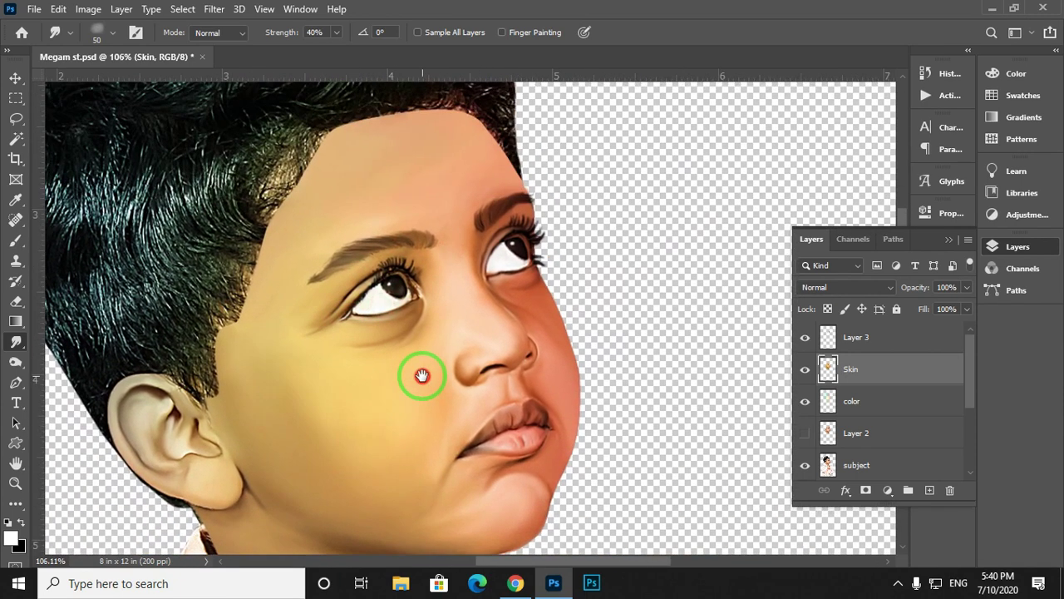
left_click(805, 465, "alt")
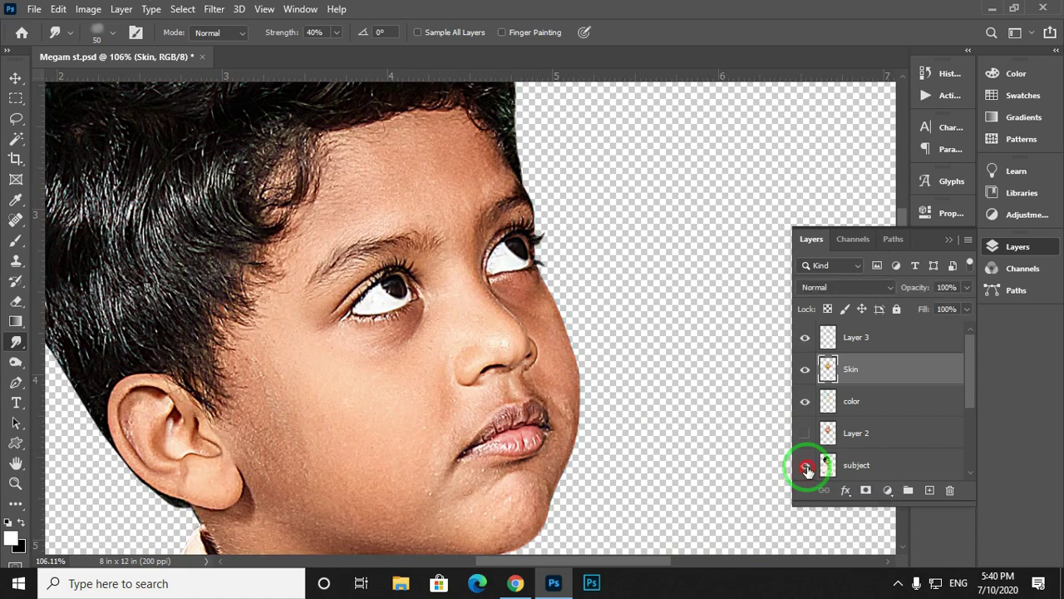
left_click(805, 466, "alt")
left_click(805, 466, "alt")
left_click(805, 465, "alt")
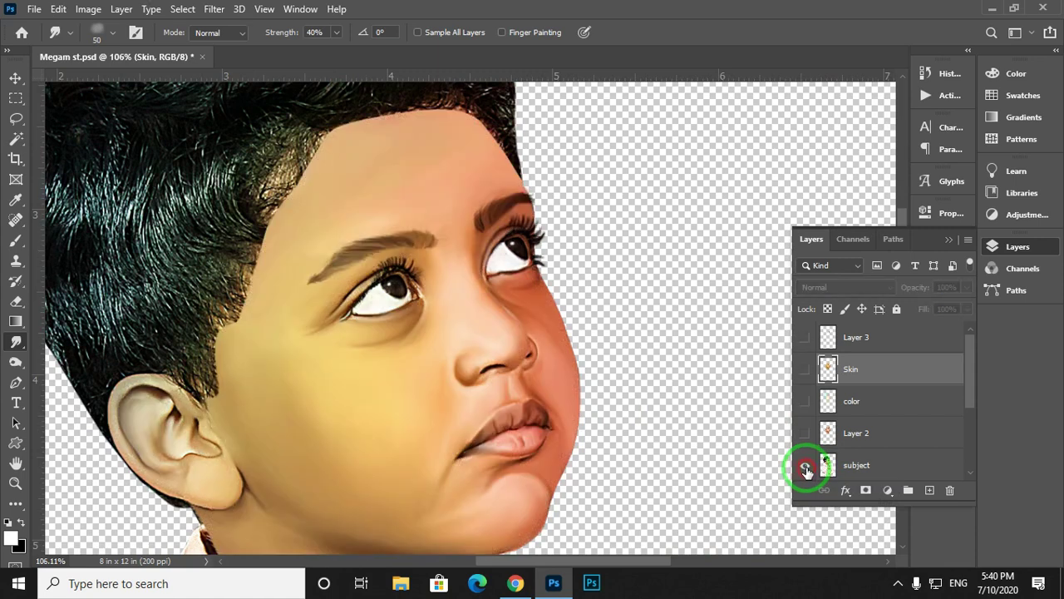
left_click(805, 466, "alt")
left_click(805, 465, "alt")
left_click(805, 466, "alt")
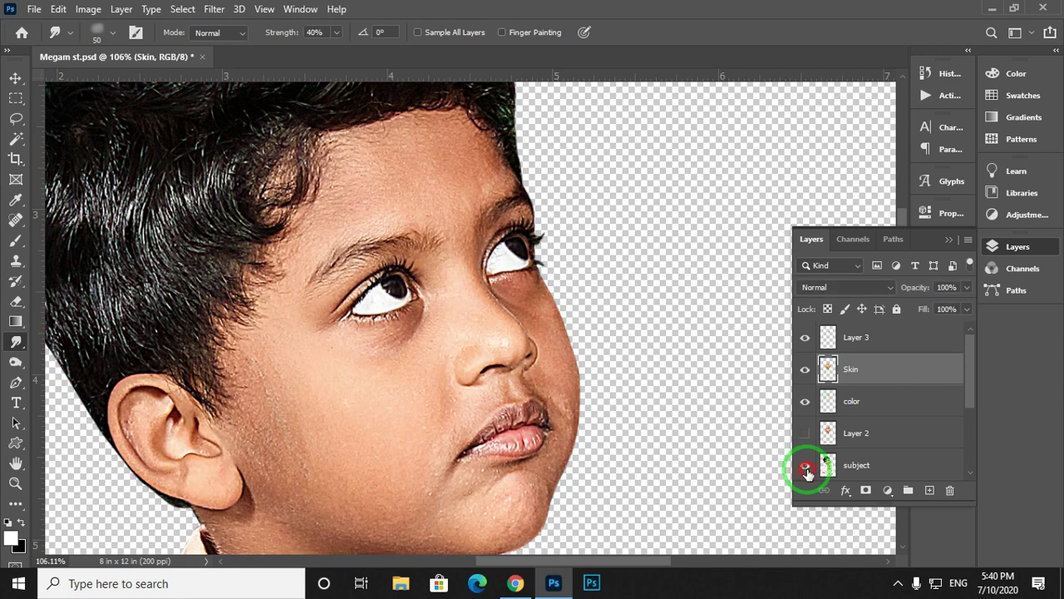
left_click(805, 466, "alt")
left_click(805, 466, "alt")
left_click(805, 466, "alt")
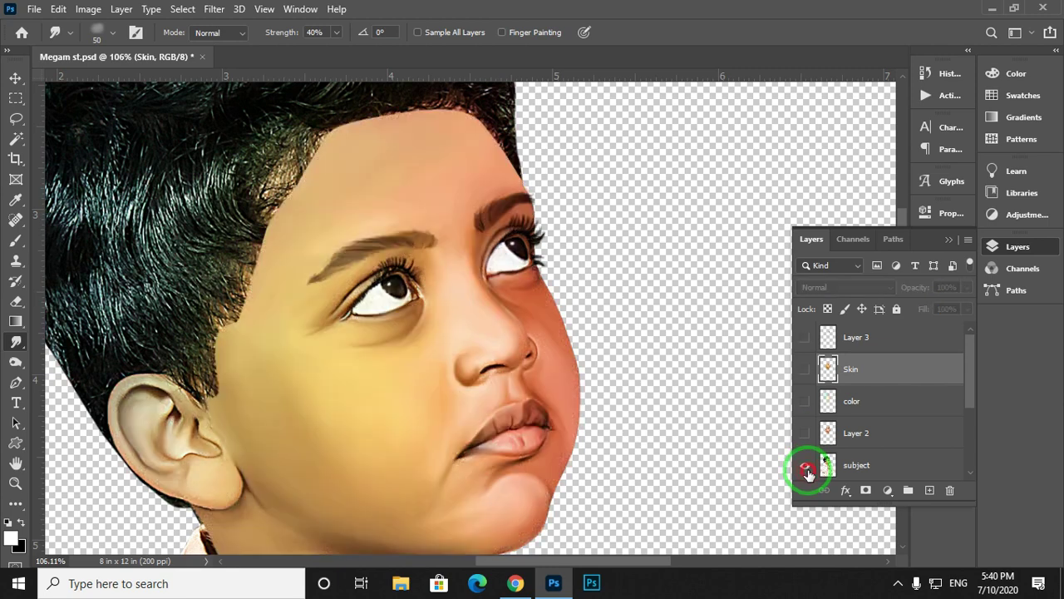
left_click(806, 468, "alt")
left_click(806, 467, "alt")
left_click(806, 468, "alt")
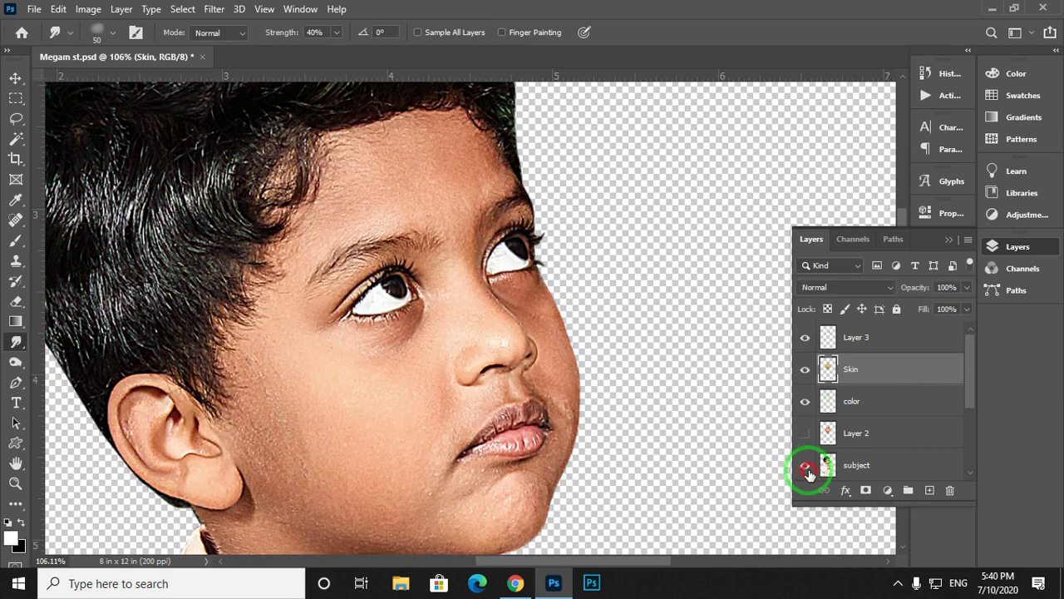
left_click(805, 468, "alt")
left_click(805, 468, "alt")
left_click(805, 467, "alt")
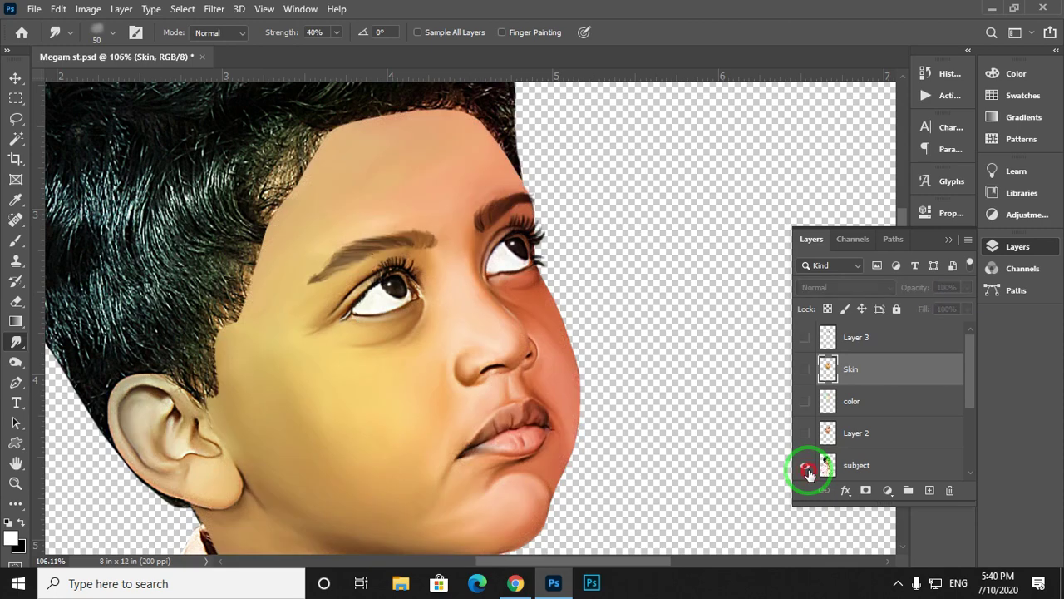
left_click(806, 468, "alt")
Create a new empty layer directly above Layer 3 for painting the hair.
left_click_drag(415, 373, 451, 394)
mouse_move(315, 377)
left_mouse_down()
mouse_move(364, 363)
mouse_move(380, 397)
left_mouse_up()
left_click_drag(351, 256, 427, 391)
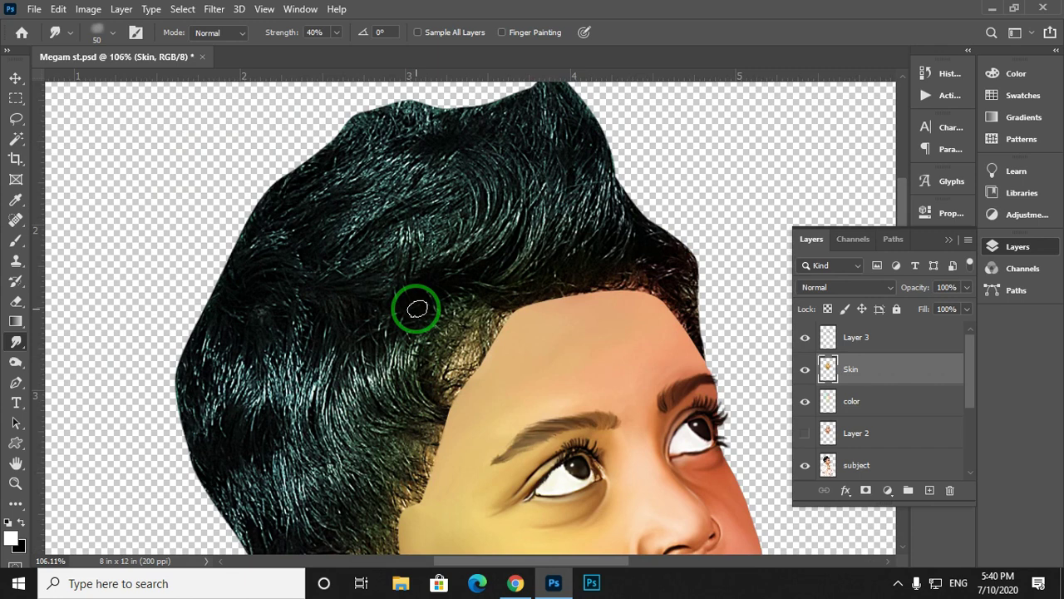
left_click(866, 340)
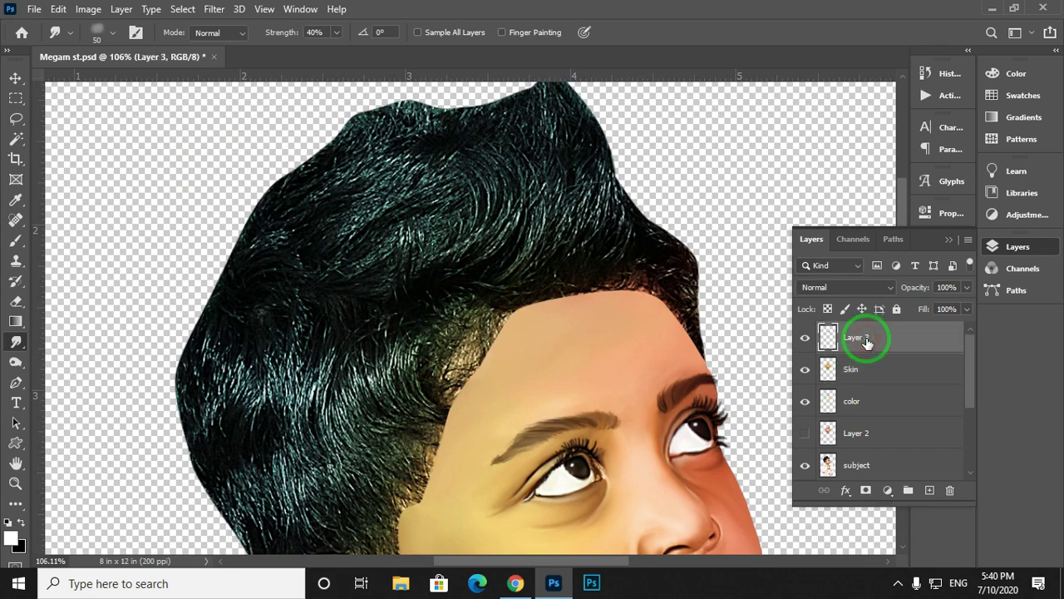
key("ctrl+shift+n")
key("Return")
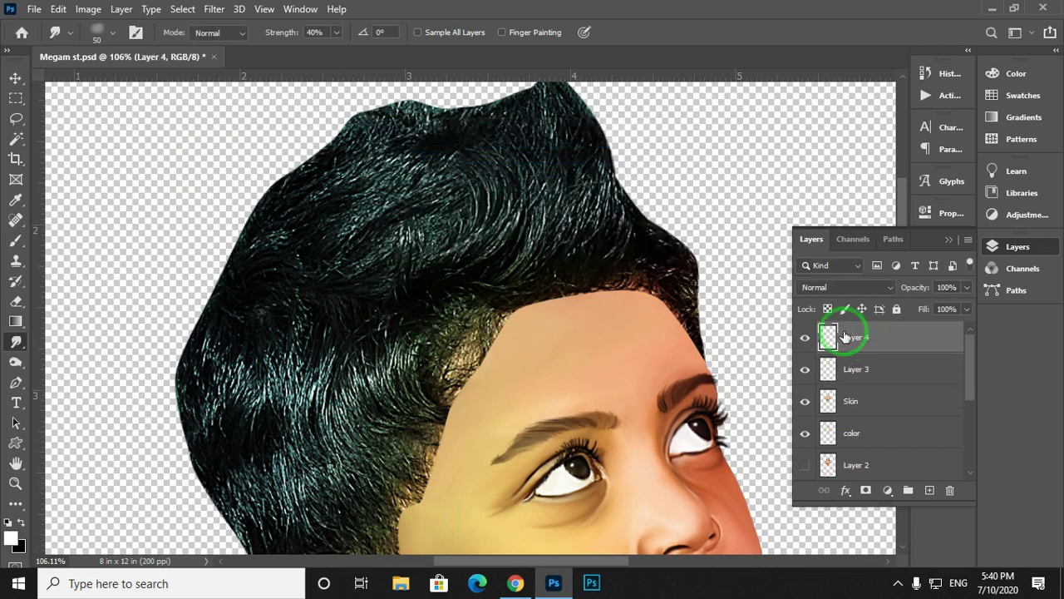
Hide Layer 3 and the Skin layer so only the color-tinted photo of the boy's hair shows.
left_click(806, 371)
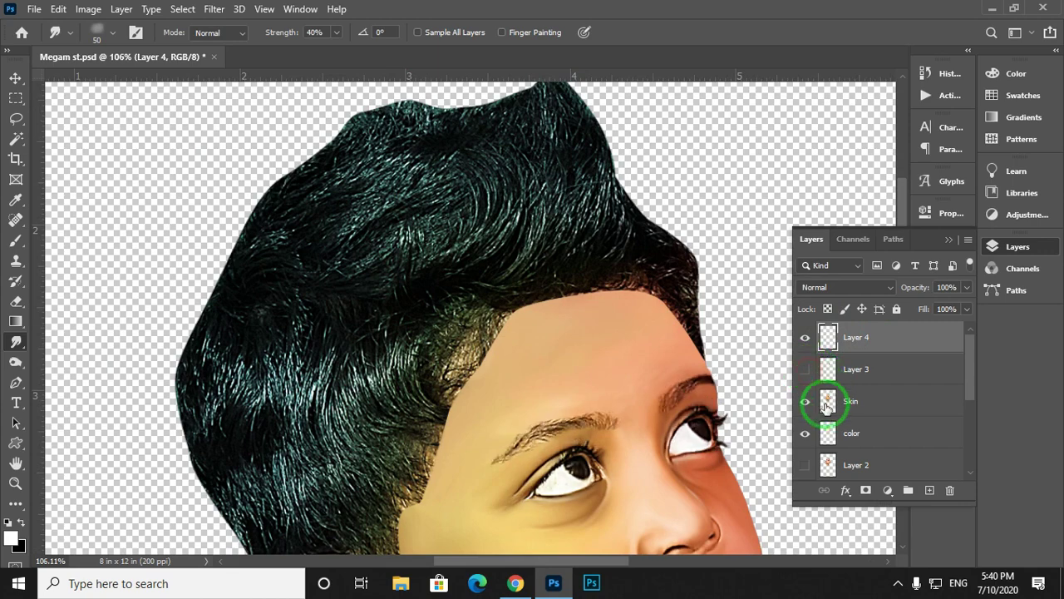
left_click(805, 402)
scroll(583, 316, "down", 5)
scroll(582, 316, "right", 3)
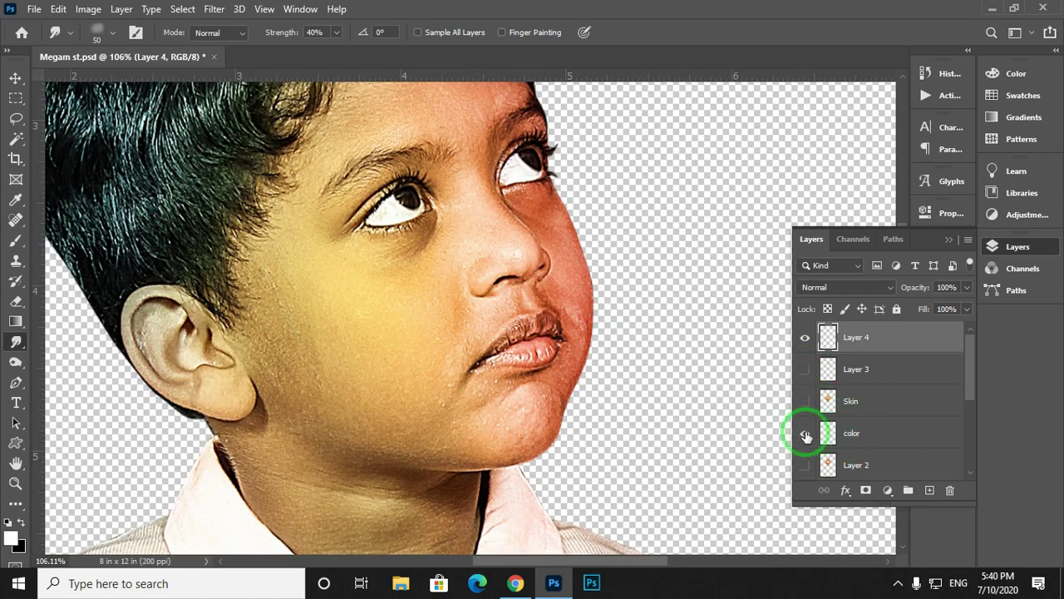
scroll(837, 456, "down", 2)
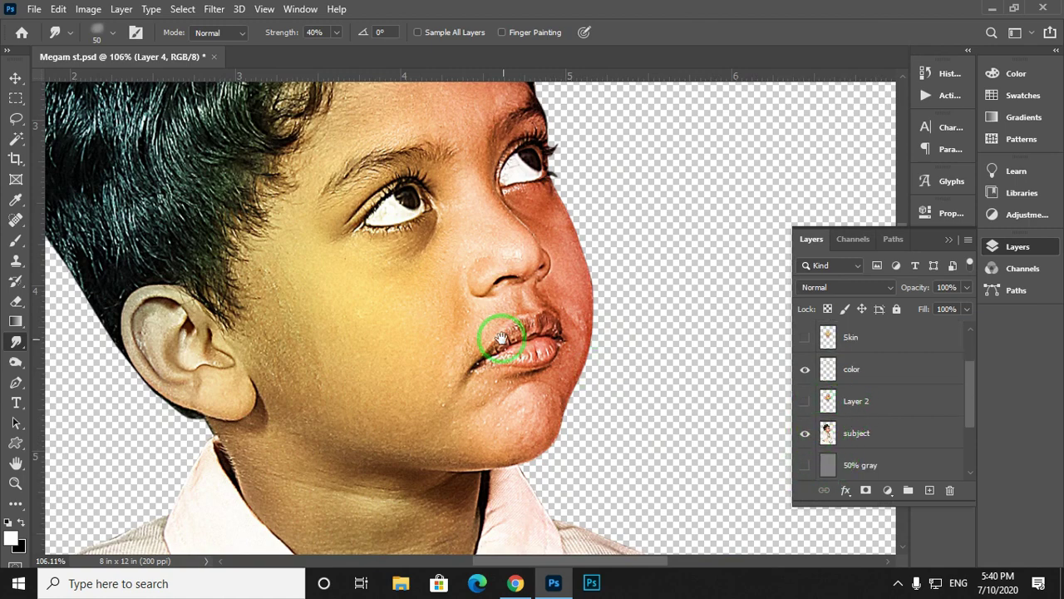
left_click_drag(502, 339, 554, 413)
left_click_drag(485, 316, 563, 399)
left_click_drag(520, 343, 488, 365)
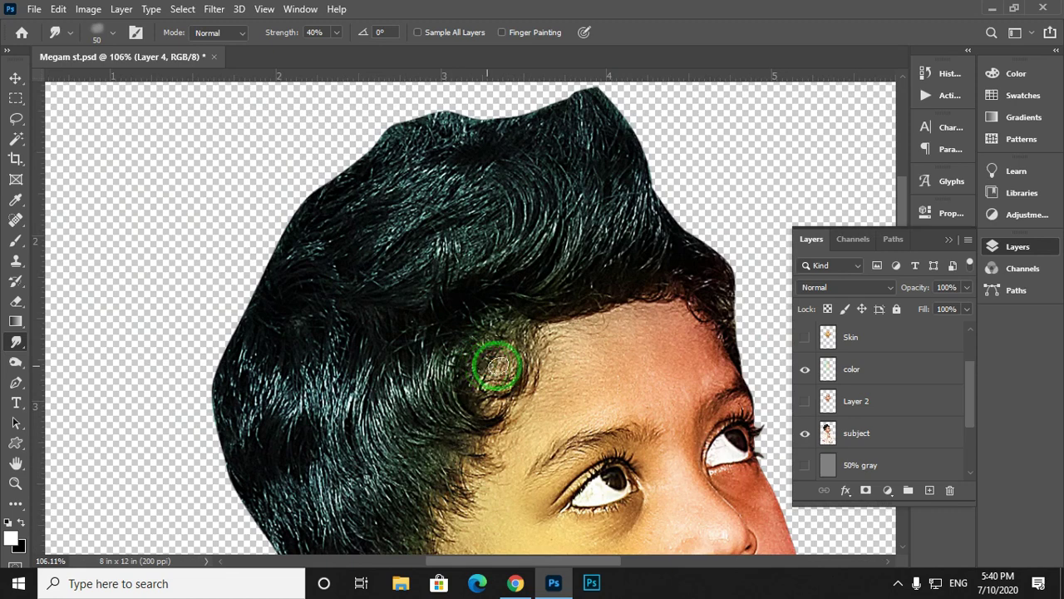
scroll(497, 366, "right", 3)
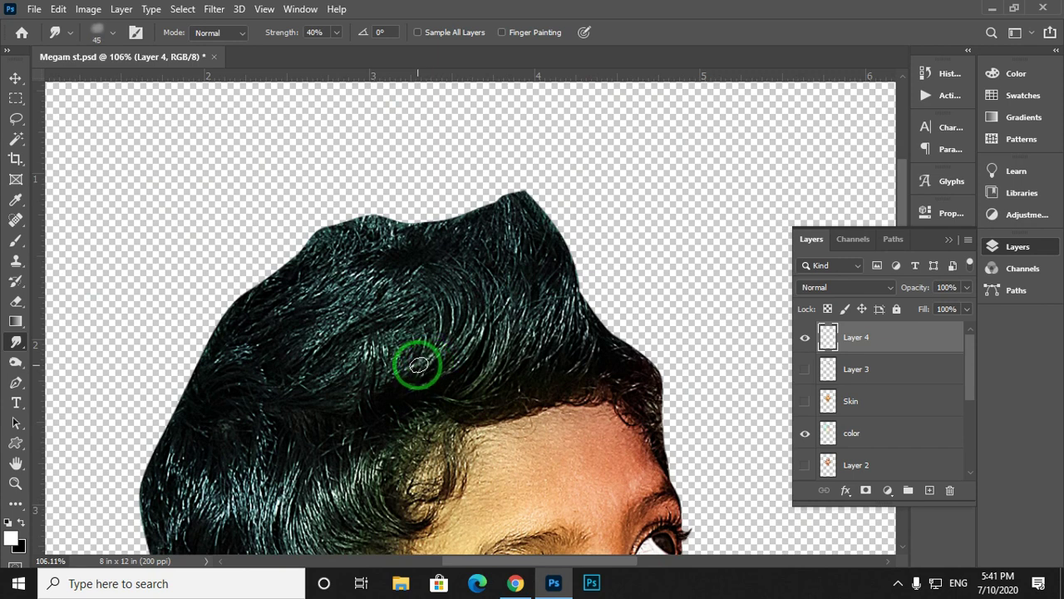
Configure the Smudge tool with brush size 50, 90% strength and sampling from all layers.
key("bracketright")
key("bracketright")
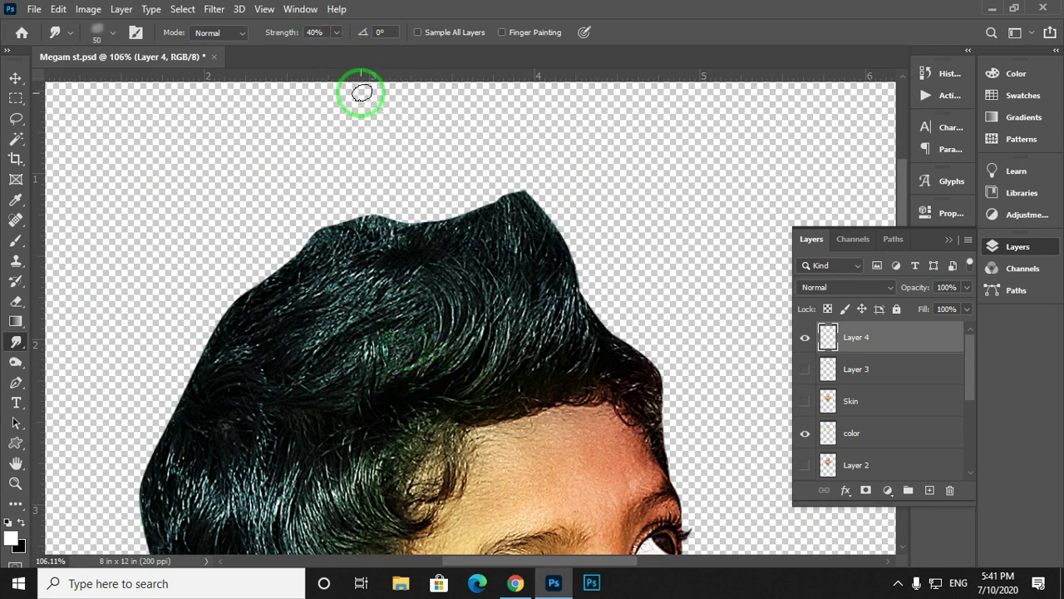
key("9")
left_click_drag(353, 302, 318, 277)
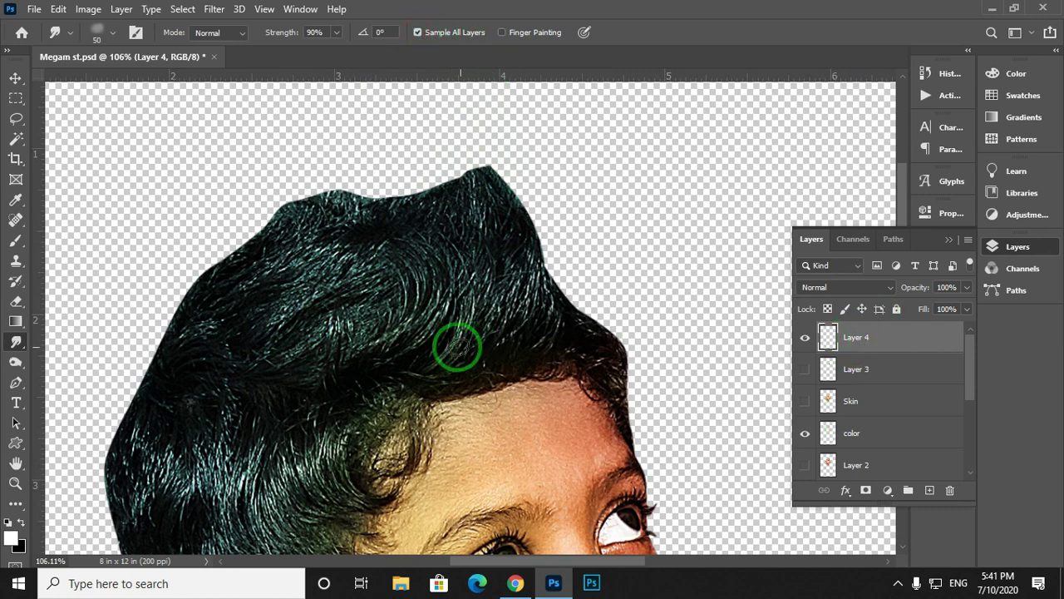
Smudge the hair above the forehead on Layer 4 into smooth curved strands, reducing the strength to 80%.
left_click_drag(434, 335, 512, 305)
mouse_move(328, 334)
left_mouse_down()
mouse_move(373, 302)
mouse_move(363, 330)
mouse_move(408, 288)
mouse_move(349, 351)
mouse_move(435, 285)
mouse_move(369, 340)
left_mouse_up()
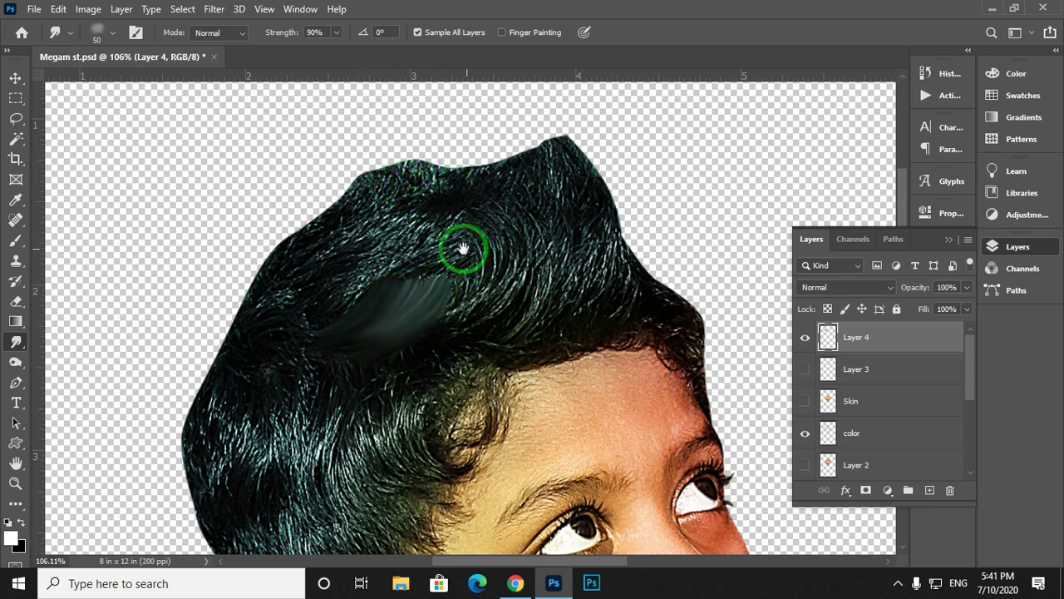
left_click_drag(470, 312, 378, 307)
mouse_move(330, 337)
left_mouse_down()
mouse_move(423, 240)
mouse_move(387, 331)
mouse_move(352, 324)
mouse_move(409, 242)
mouse_move(364, 335)
mouse_move(447, 245)
mouse_move(379, 338)
mouse_move(454, 298)
mouse_move(449, 314)
left_mouse_up()
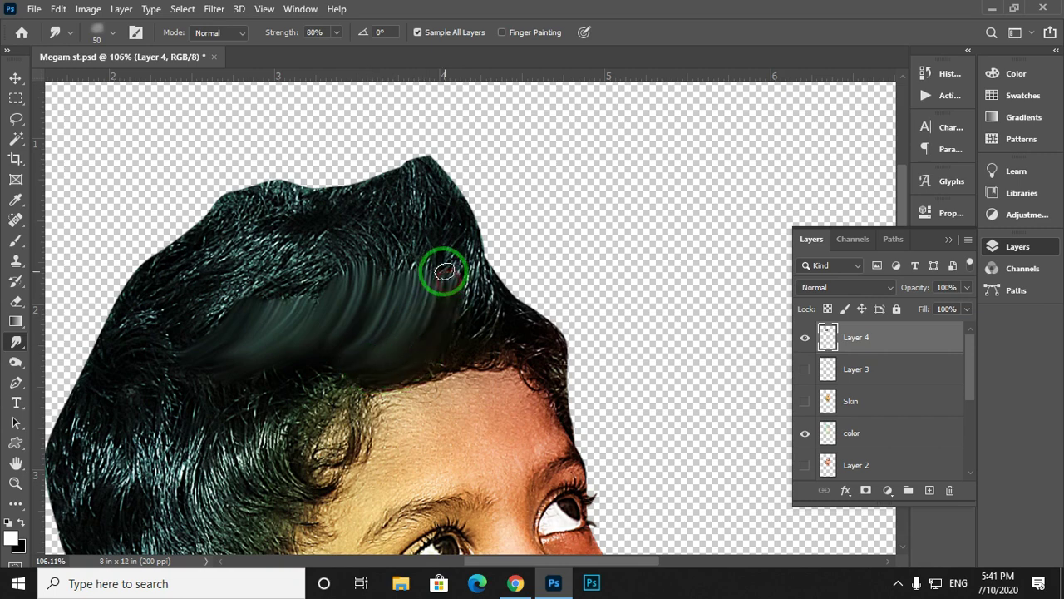
left_click_drag(399, 356, 471, 256)
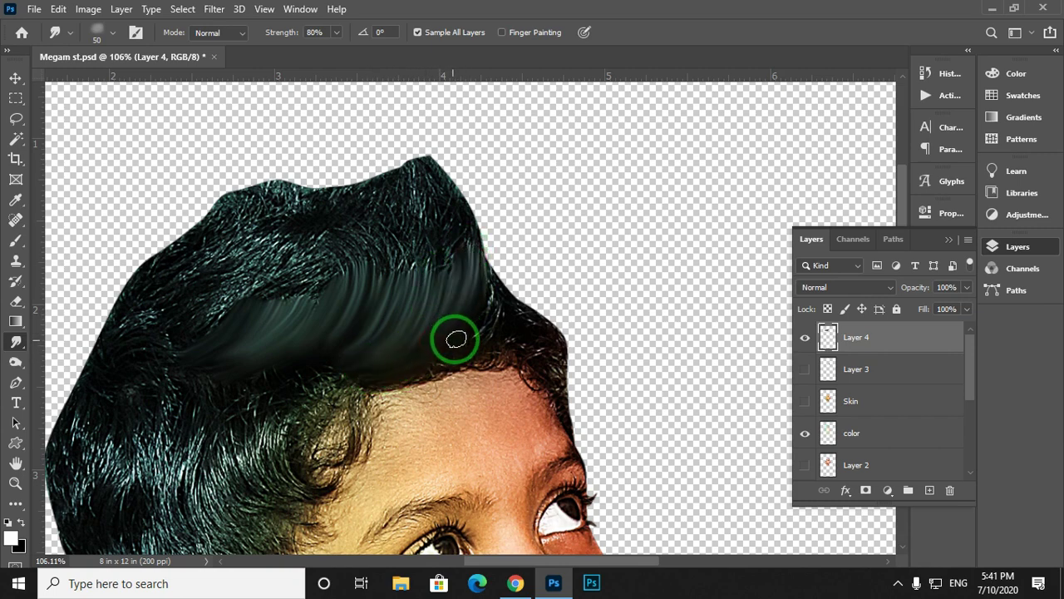
Smudge the strands around the temple curls with the brush reduced to size 30 and smaller.
key("ctrl+minus")
left_click_drag(345, 449, 369, 319)
left_click_drag(353, 357, 375, 327)
key("ctrl+plus")
key("ctrl+plus")
key("bracketleft")
key("bracketleft")
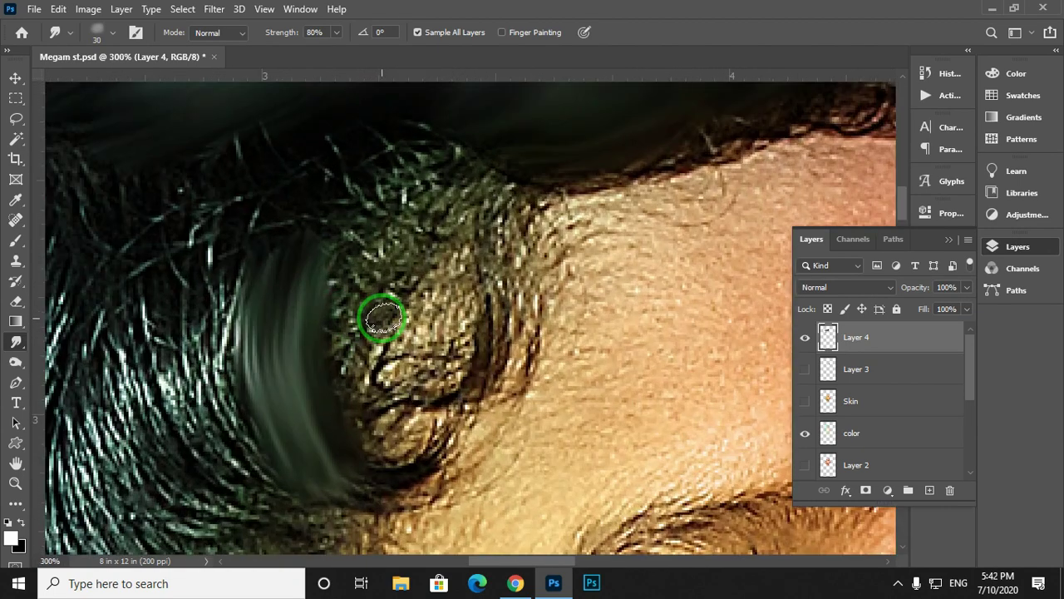
left_click_drag(308, 358, 503, 283)
key("bracketleft")
left_click_drag(423, 288, 458, 440)
left_click_drag(399, 274, 424, 237)
left_click_drag(371, 183, 350, 350)
left_click_drag(366, 333, 387, 291)
left_click_drag(332, 249, 386, 402)
mouse_move(332, 265)
left_mouse_down()
mouse_move(339, 181)
mouse_move(375, 376)
left_mouse_up()
Smudge the hair on the side of the head above the ear into long flowing strands.
key("ctrl+minus")
key("ctrl+minus")
key("bracketright")
mouse_move(417, 266)
left_mouse_down()
mouse_move(430, 345)
mouse_move(404, 382)
left_mouse_up()
left_click_drag(362, 248, 364, 291)
left_click_drag(350, 238, 307, 295)
mouse_move(390, 343)
left_mouse_down()
mouse_move(341, 268)
mouse_move(316, 322)
left_mouse_up()
left_click_drag(416, 116, 388, 378)
left_click_drag(409, 295, 392, 312)
Smudge the upper hair mass toward the front of the head with an enlarged brush.
key("bracketright")
key("bracketright")
mouse_move(276, 323)
left_mouse_down()
mouse_move(422, 264)
mouse_move(432, 291)
left_mouse_up()
mouse_move(463, 300)
left_mouse_down()
mouse_move(461, 286)
mouse_move(499, 257)
left_mouse_up()
mouse_move(532, 249)
left_mouse_down()
mouse_move(532, 269)
mouse_move(566, 303)
left_mouse_up()
left_click_drag(567, 275, 516, 211)
Smudge the hair along the front and top outline of the head with the brush at size 30.
key("bracketleft")
key("bracketleft")
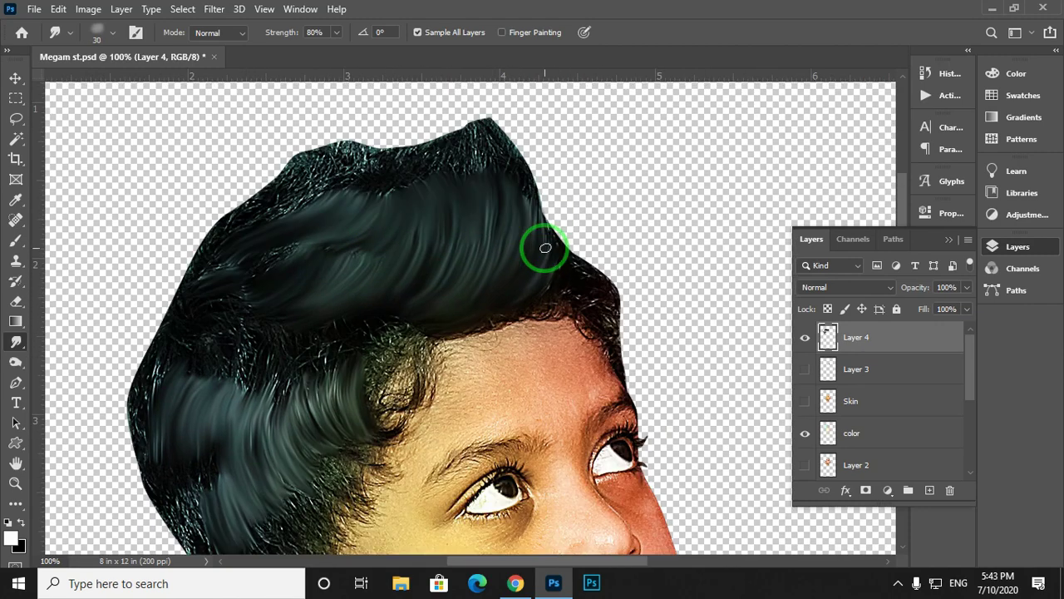
left_click_drag(574, 299, 609, 311)
mouse_move(458, 133)
left_mouse_down()
mouse_move(601, 213)
mouse_move(574, 242)
left_mouse_up()
mouse_move(506, 260)
left_mouse_down()
mouse_move(449, 247)
mouse_move(477, 258)
left_mouse_up()
left_click_drag(419, 327, 473, 234)
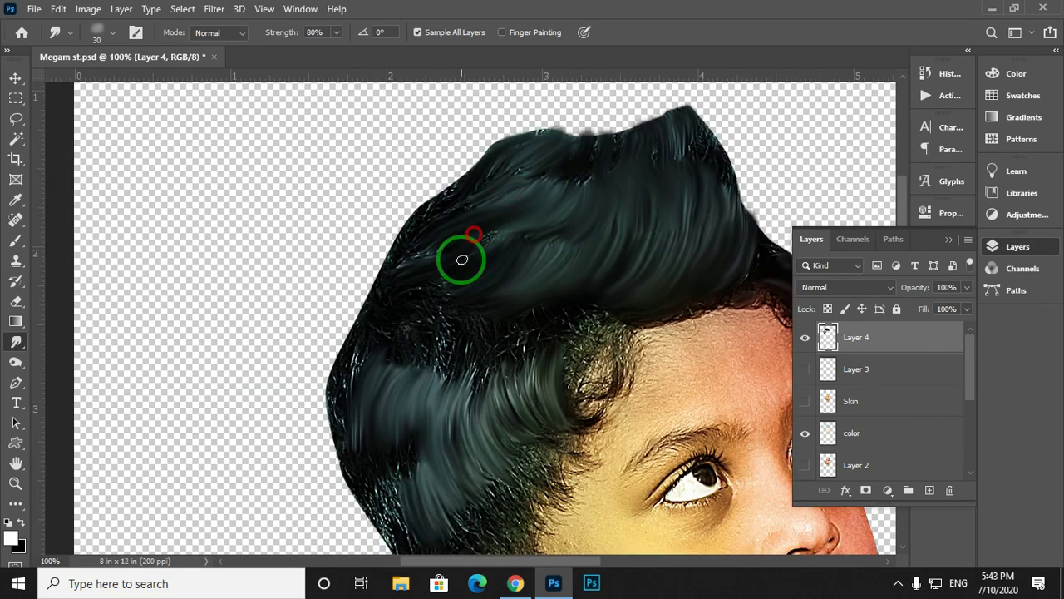
Smudge the unpainted hair between the upper hair mass and the side strands toward the back of the head.
mouse_move(439, 357)
left_mouse_down()
mouse_move(491, 252)
mouse_move(470, 341)
left_mouse_up()
left_click_drag(532, 349, 533, 392)
mouse_move(420, 358)
left_mouse_down()
mouse_move(449, 308)
mouse_move(370, 254)
left_mouse_up()
Switch the Smudge tool to the Triangle - Dots brush preset at size 20.
scroll(456, 306, "left", 1)
scroll(462, 308, "up", 3)
right_click(366, 250)
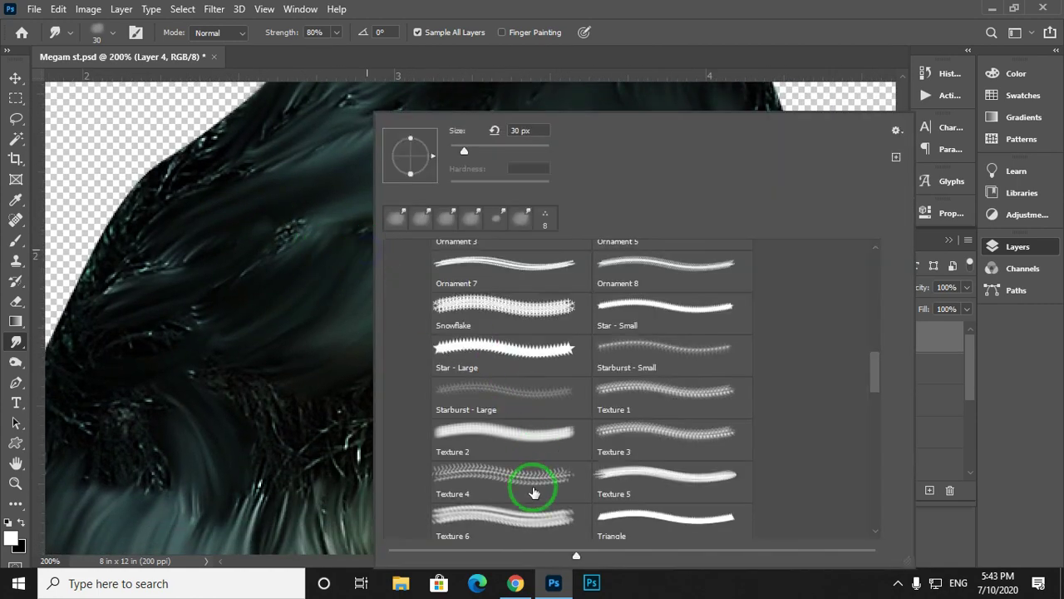
scroll(541, 454, "down", 3)
scroll(540, 456, "down", 2)
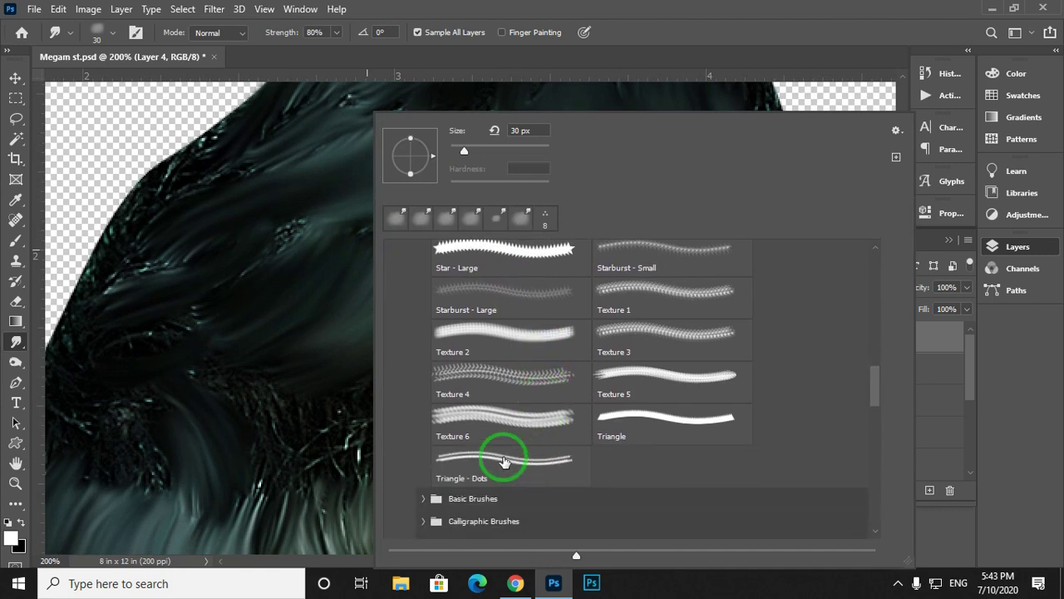
double_click(504, 457)
left_click_drag(372, 372, 389, 398)
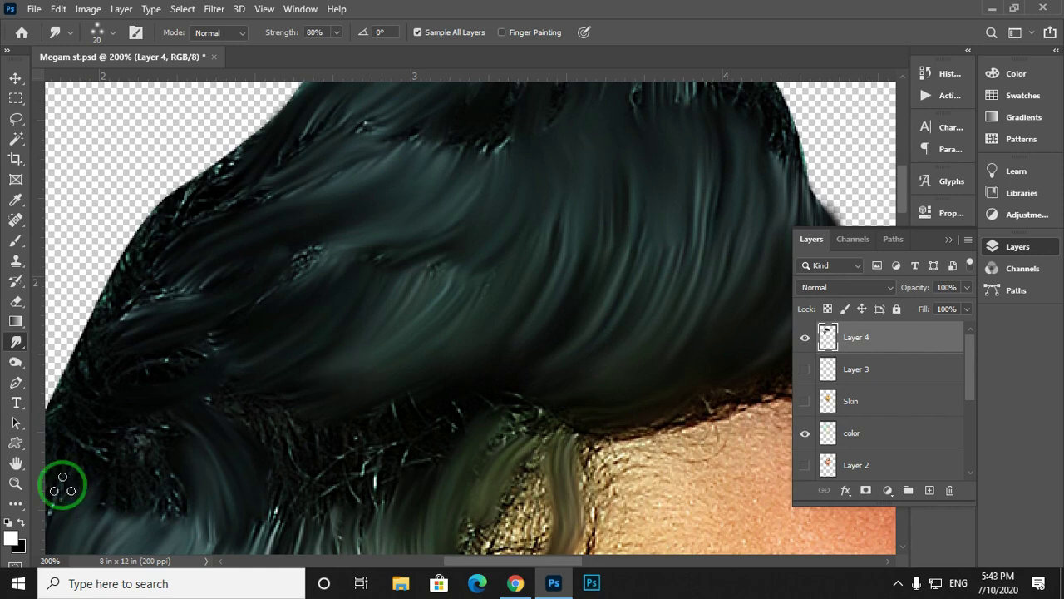
Launch Lazy Nezumi Pro and set the Smudge tool to 90% strength and brush size 25.
left_click(18, 583)
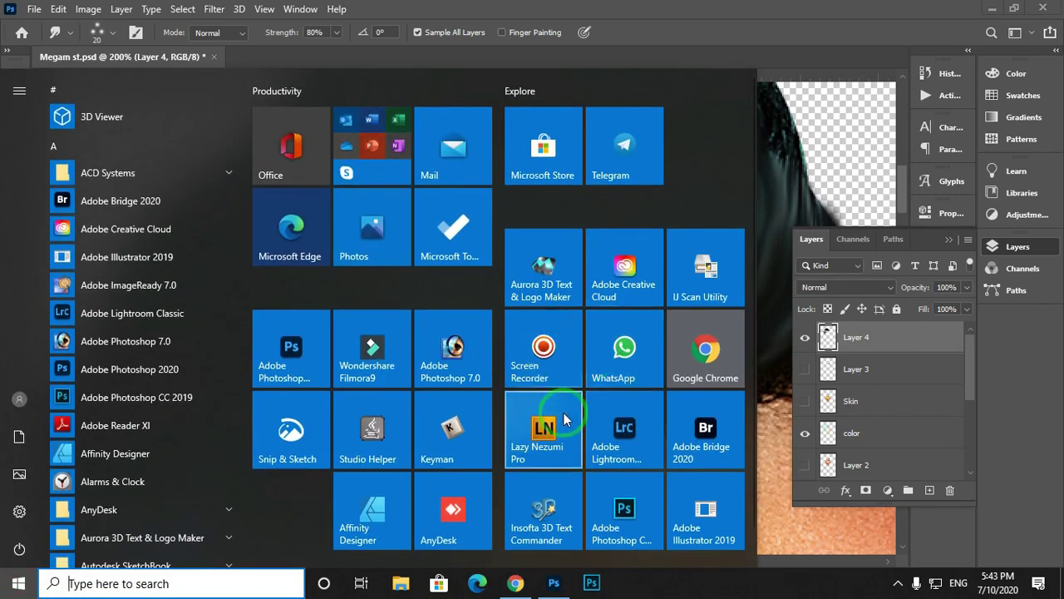
left_click(542, 428)
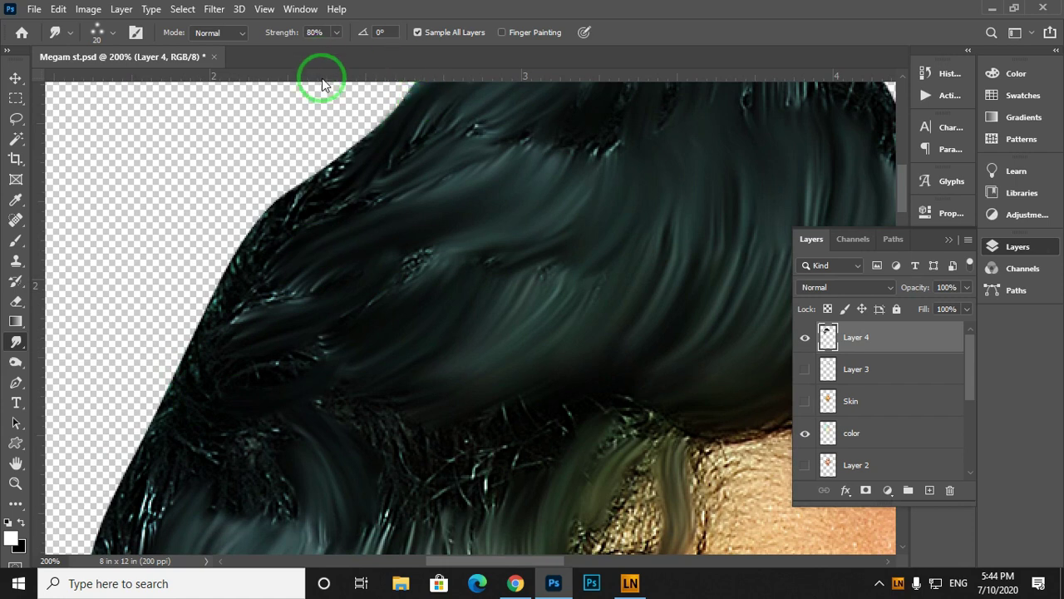
key("9")
key("bracketright")
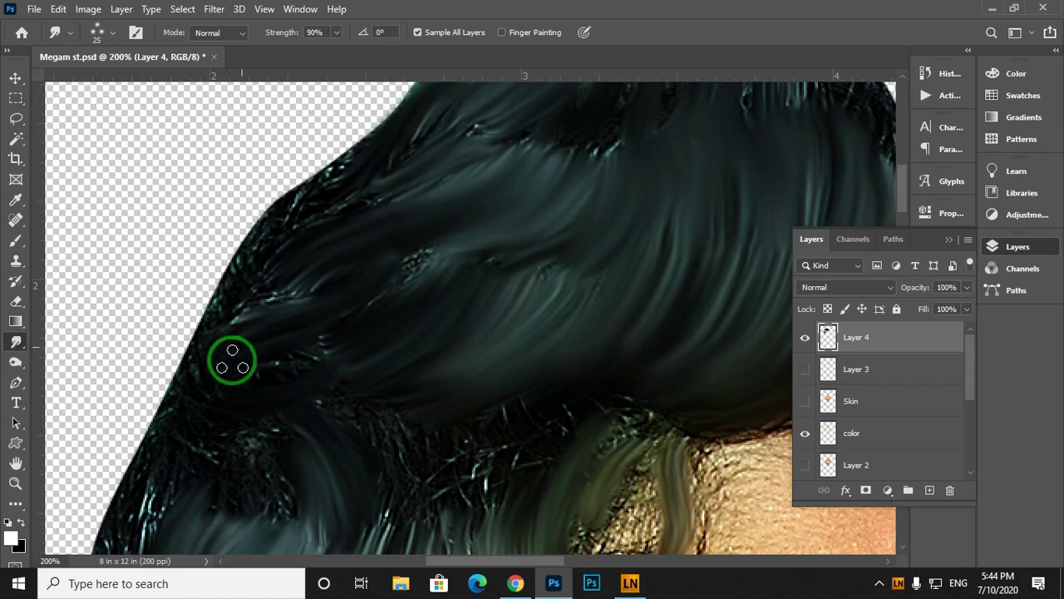
Smudge the rough hair along the back outline of the head with long upward curved strokes.
mouse_move(197, 388)
left_mouse_down()
mouse_move(244, 269)
mouse_move(288, 218)
mouse_move(338, 212)
left_mouse_up()
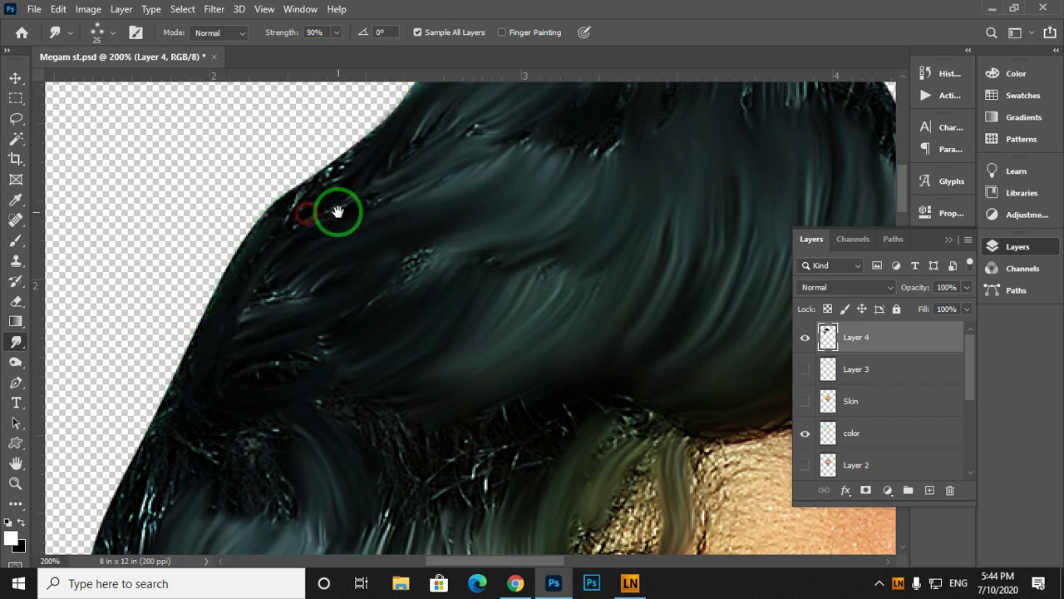
left_click_drag(234, 230, 185, 230)
left_click_drag(172, 382, 289, 188)
left_click_drag(171, 353, 236, 232)
left_click_drag(200, 407, 397, 240)
left_click_drag(223, 397, 170, 458)
left_click_drag(252, 371, 141, 449)
mouse_move(181, 466)
left_mouse_down()
mouse_move(180, 419)
mouse_move(150, 451)
left_mouse_up()
Smudge fine sweeping strands through the hair above the forehead with the dotted brush, undoing one misplaced stroke.
mouse_move(371, 293)
left_mouse_down()
mouse_move(301, 397)
mouse_move(408, 333)
mouse_move(460, 264)
mouse_move(346, 452)
mouse_move(452, 371)
mouse_move(497, 271)
mouse_move(347, 413)
mouse_move(478, 410)
left_mouse_up()
left_click_drag(142, 374, 285, 252)
mouse_move(226, 347)
left_mouse_down()
mouse_move(374, 222)
mouse_move(394, 230)
mouse_move(457, 194)
mouse_move(269, 399)
mouse_move(501, 209)
mouse_move(450, 385)
mouse_move(555, 308)
mouse_move(451, 363)
left_mouse_up()
left_click_drag(380, 425, 401, 229)
key("ctrl+z")
mouse_move(418, 401)
left_mouse_down()
mouse_move(442, 242)
mouse_move(470, 223)
left_mouse_up()
mouse_move(427, 378)
left_mouse_down()
mouse_move(382, 248)
mouse_move(327, 416)
mouse_move(444, 263)
left_mouse_up()
mouse_move(467, 328)
left_mouse_down()
mouse_move(402, 302)
mouse_move(337, 414)
left_mouse_up()
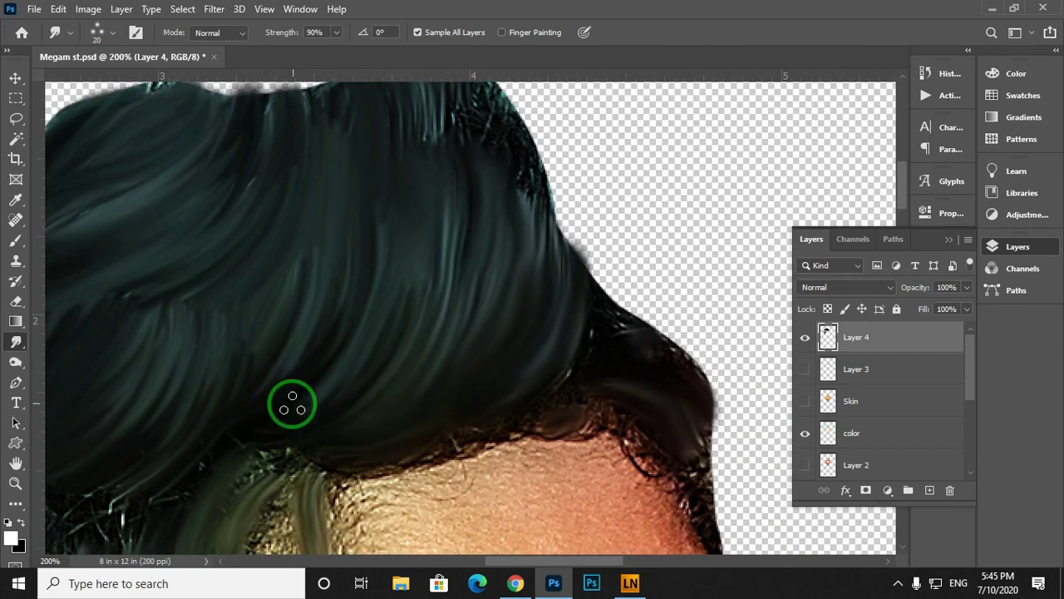
left_click_drag(442, 254, 316, 433)
mouse_move(479, 255)
left_mouse_down()
mouse_move(413, 438)
mouse_move(357, 455)
left_mouse_up()
Smudge the raised front peak of the hair upward into smooth strands with the size 20 brush.
left_click_drag(534, 219, 543, 340)
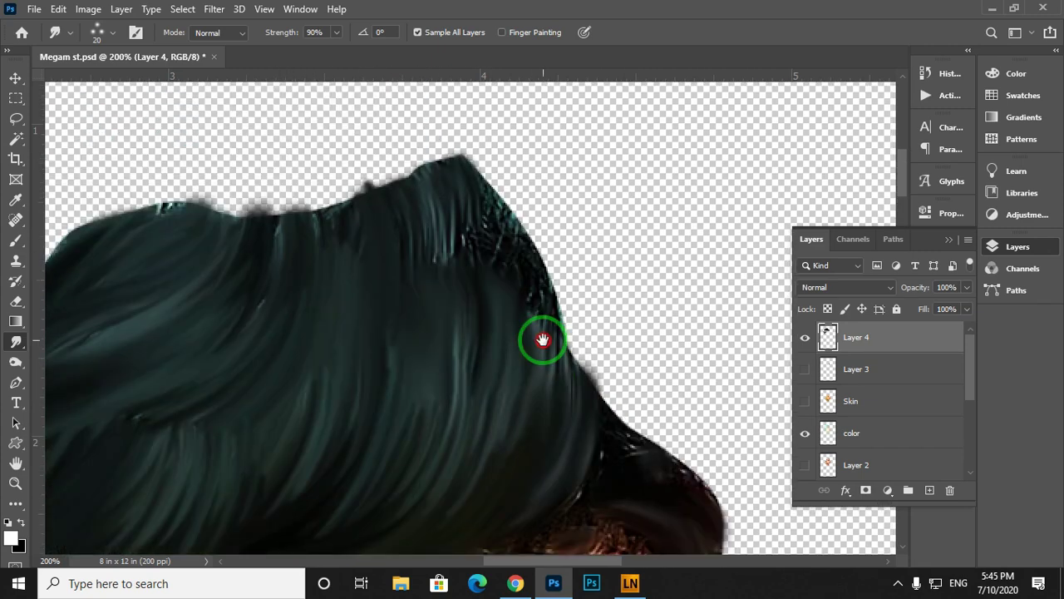
left_click_drag(395, 275, 385, 172)
left_click_drag(442, 333, 424, 171)
left_click_drag(475, 366, 380, 150)
left_click_drag(478, 387, 437, 158)
left_click_drag(514, 349, 466, 137)
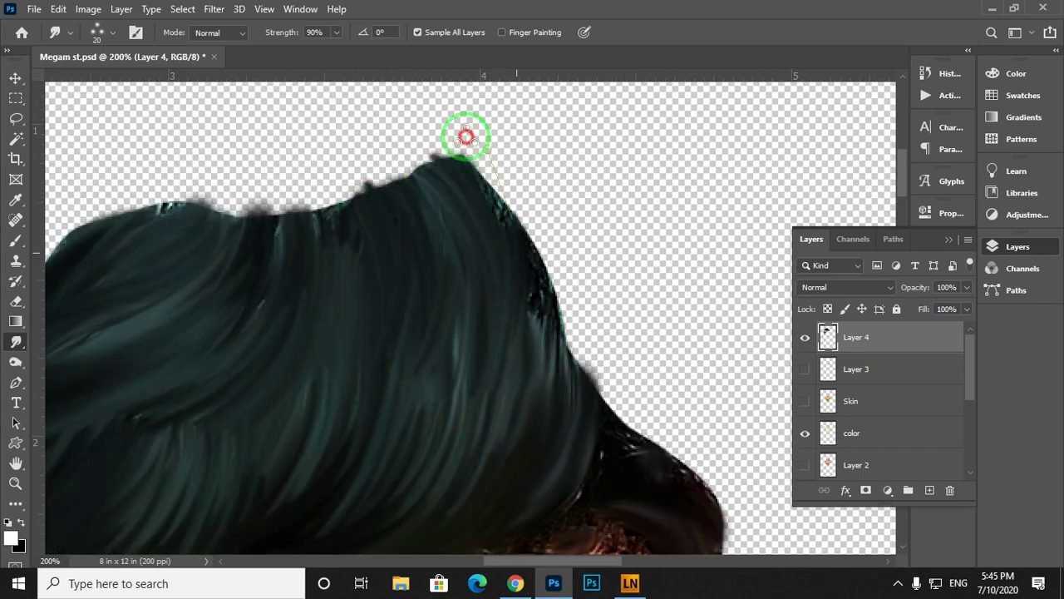
Smudge the remaining rough hair along the front outline below the peak into smooth strands.
left_click_drag(516, 253, 479, 158)
left_click_drag(527, 345, 522, 222)
left_click_drag(544, 278, 463, 194)
left_click_drag(501, 330, 497, 216)
left_click_drag(483, 401, 496, 275)
left_click_drag(496, 266, 449, 172)
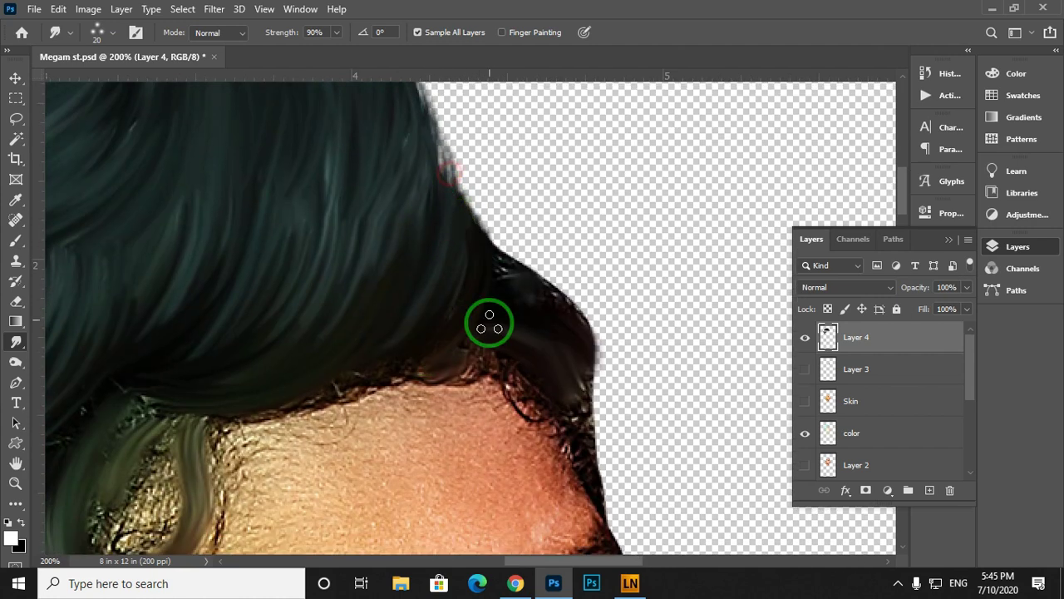
Smudge the dark hair below the front peak along the forehead hairline with the size 20 brush.
mouse_move(521, 377)
left_mouse_down()
mouse_move(561, 325)
mouse_move(799, 303)
left_mouse_up()
left_click_drag(397, 372, 519, 306)
left_click_drag(481, 383, 499, 479)
left_click_drag(355, 483, 480, 408)
mouse_move(480, 407)
left_mouse_down()
mouse_move(482, 264)
mouse_move(406, 446)
mouse_move(387, 321)
mouse_move(309, 247)
mouse_move(328, 484)
mouse_move(302, 340)
mouse_move(357, 290)
mouse_move(523, 475)
mouse_move(384, 322)
mouse_move(485, 452)
left_mouse_up()
left_click_drag(431, 344, 515, 454)
left_click_drag(426, 320, 399, 473)
left_click_drag(264, 358, 272, 456)
left_click_drag(292, 302, 135, 302)
Smudge the side hair toward the temple into fine strands with brush sizes 15 and 10, turning Sample All Layers off.
key("bracketleft")
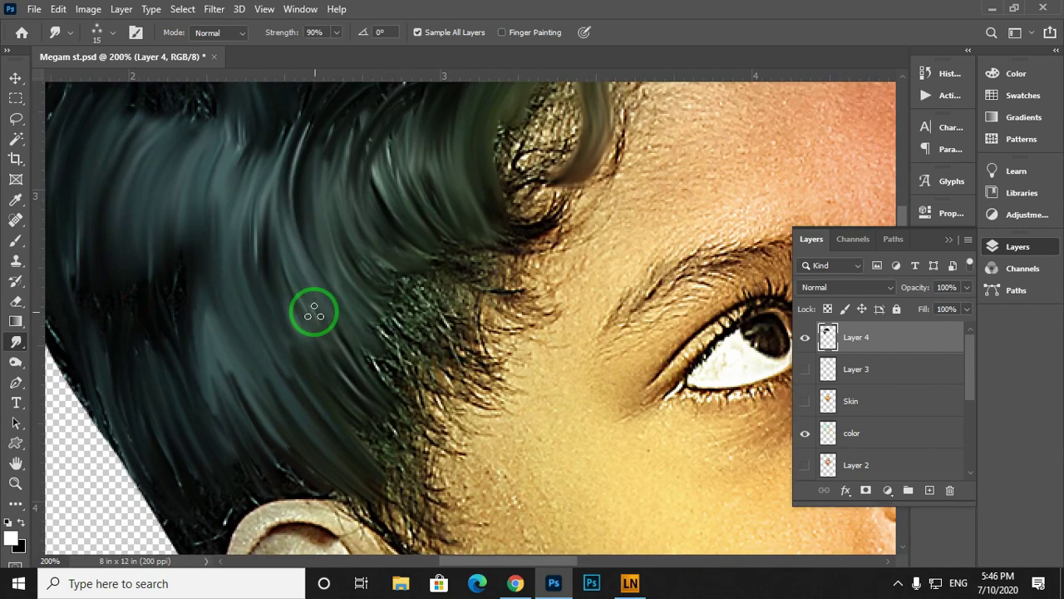
mouse_move(314, 310)
left_mouse_down()
mouse_move(380, 444)
mouse_move(321, 270)
mouse_move(430, 404)
mouse_move(311, 375)
mouse_move(429, 468)
mouse_move(362, 386)
mouse_move(305, 286)
mouse_move(394, 340)
mouse_move(439, 288)
mouse_move(410, 323)
mouse_move(396, 216)
mouse_move(351, 313)
mouse_move(400, 334)
left_mouse_up()
left_click_drag(293, 296, 395, 278)
mouse_move(371, 327)
left_mouse_down()
mouse_move(418, 295)
mouse_move(412, 278)
left_mouse_up()
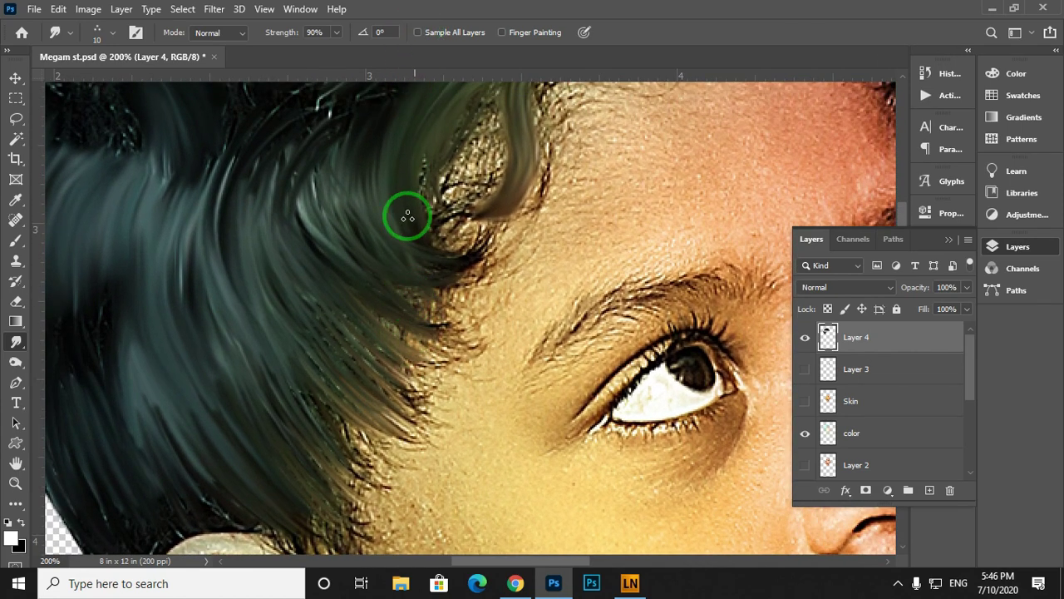
left_click_drag(337, 138, 413, 335)
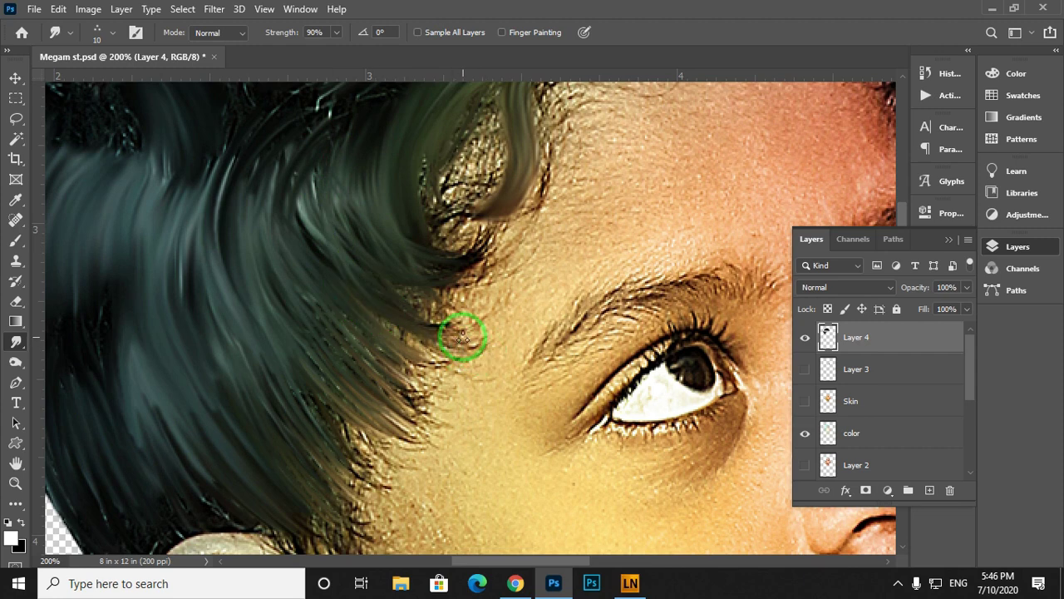
left_click(806, 339, "alt")
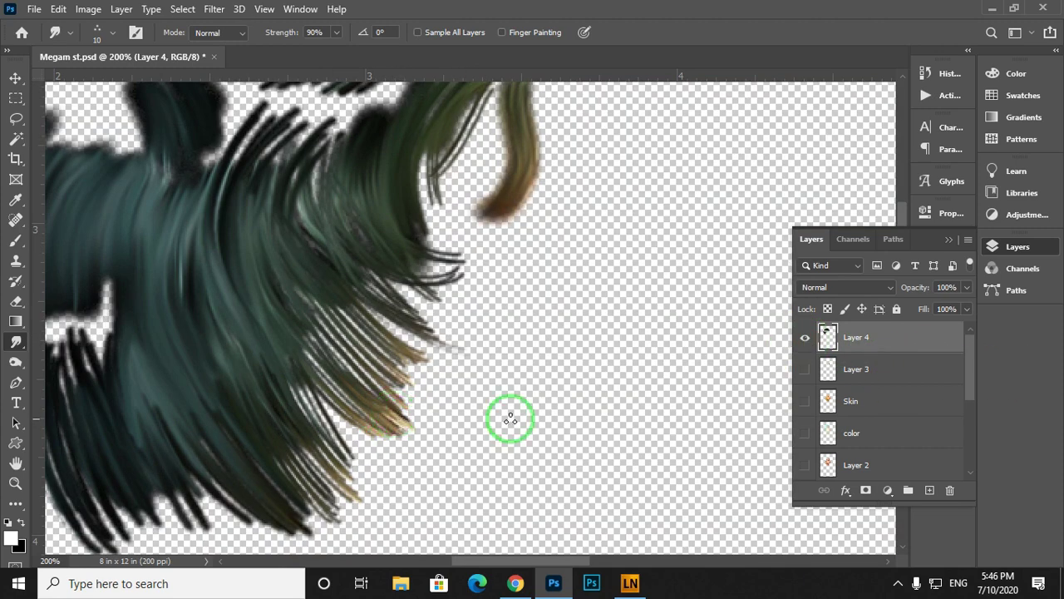
left_click(806, 342, "alt")
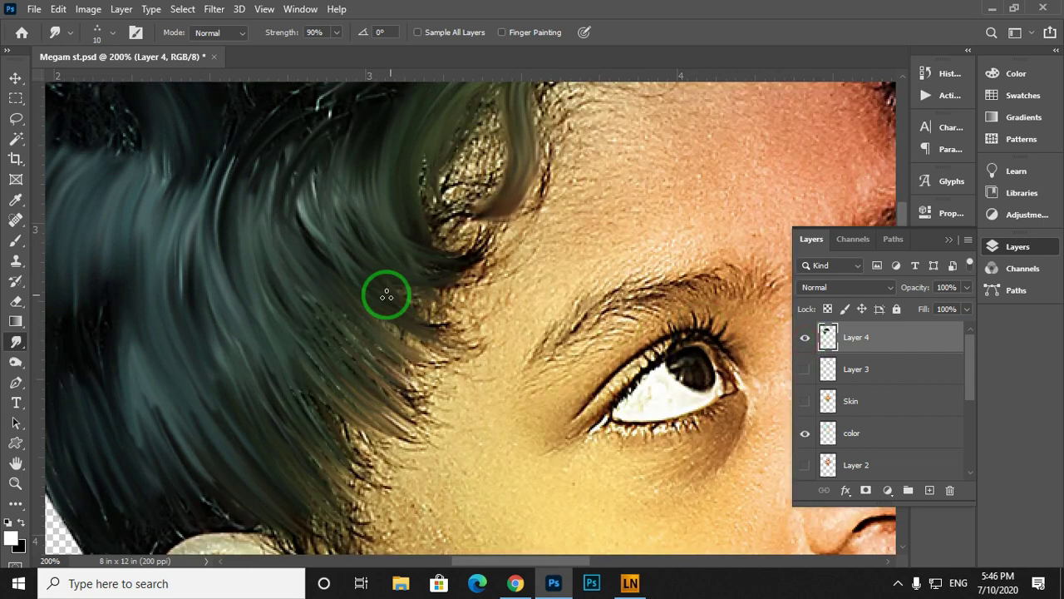
left_click_drag(376, 296, 457, 334)
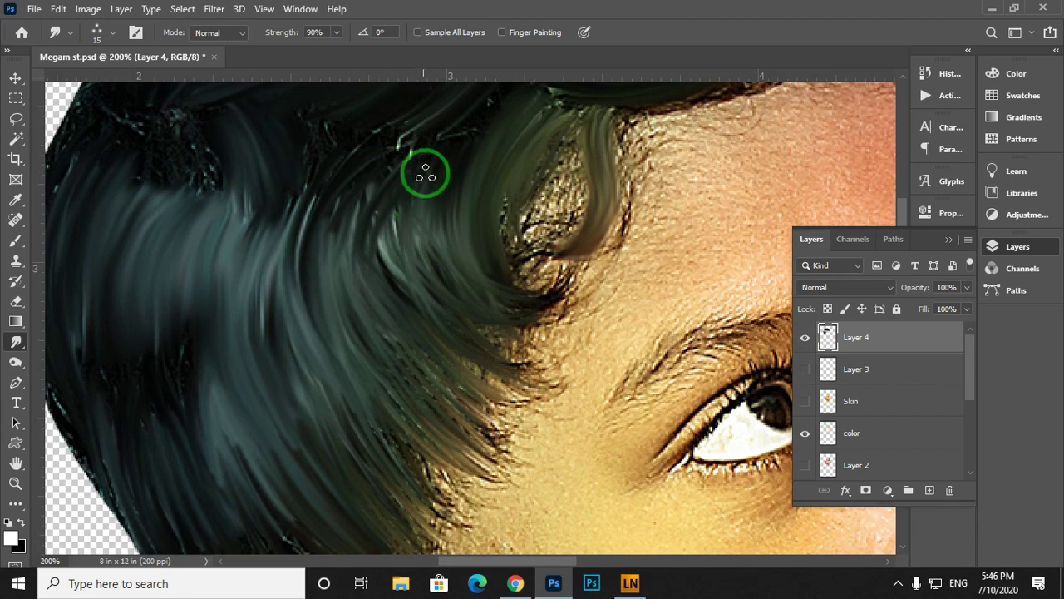
Smudge longer strands through the side hair between the forehead curl and the ear with the size 15 brush, and save the document.
mouse_move(412, 204)
left_mouse_down()
mouse_move(400, 238)
mouse_move(457, 344)
mouse_move(499, 370)
mouse_move(388, 241)
mouse_move(469, 382)
mouse_move(451, 358)
left_mouse_up()
left_click_drag(409, 171, 467, 383)
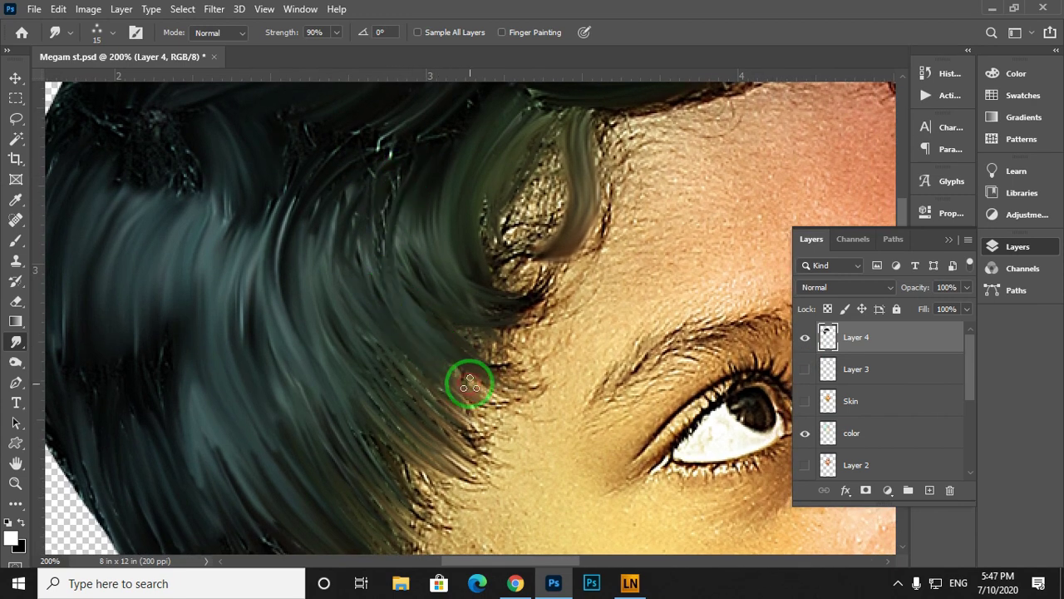
mouse_move(406, 165)
left_mouse_down()
mouse_move(433, 366)
mouse_move(436, 284)
left_mouse_up()
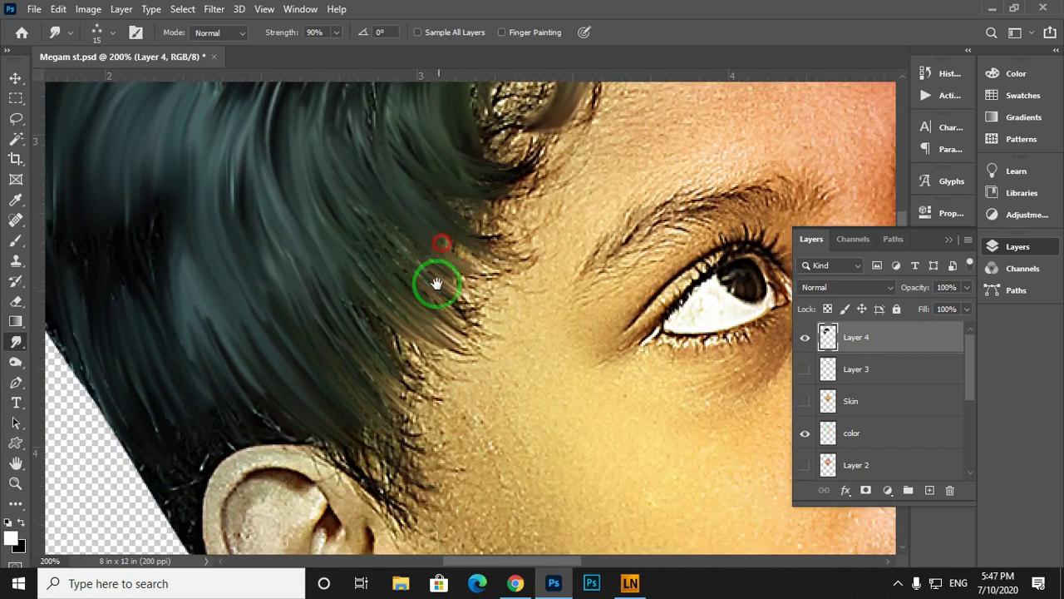
left_click_drag(339, 242, 372, 300)
left_click_drag(372, 300, 454, 328)
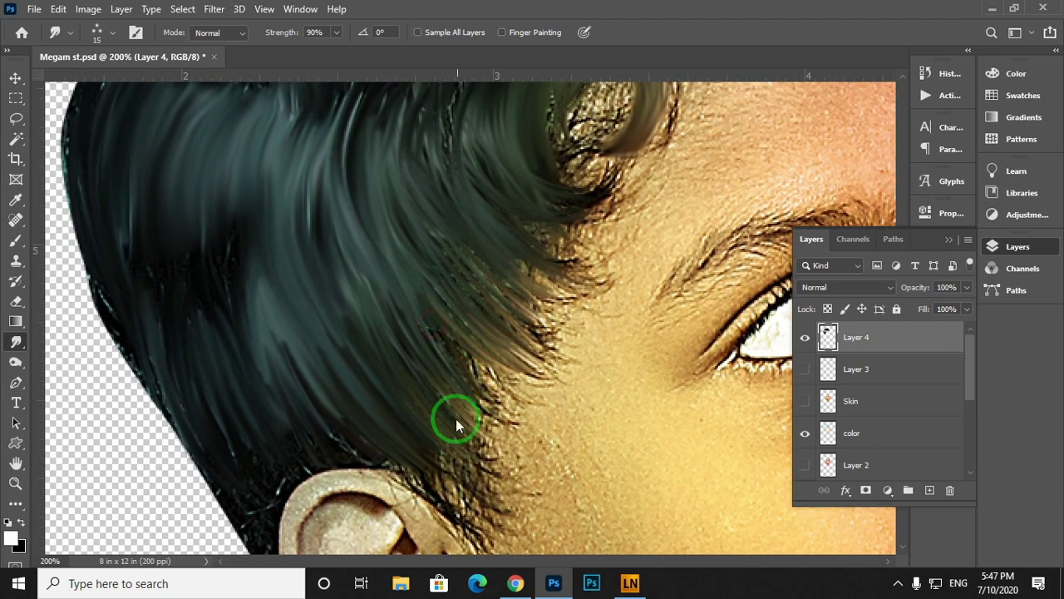
key("ctrl+s")
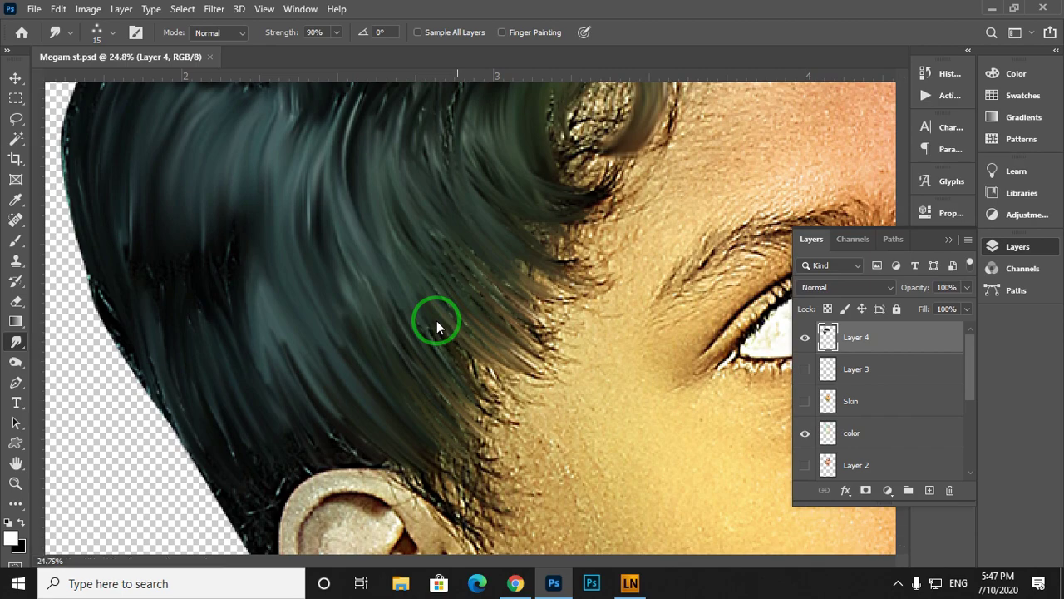
Preview the whole head with the Skin layer and Layer 3 shown, and hide both layers again.
left_click_drag(437, 320, 469, 333)
left_click_drag(366, 324, 408, 356)
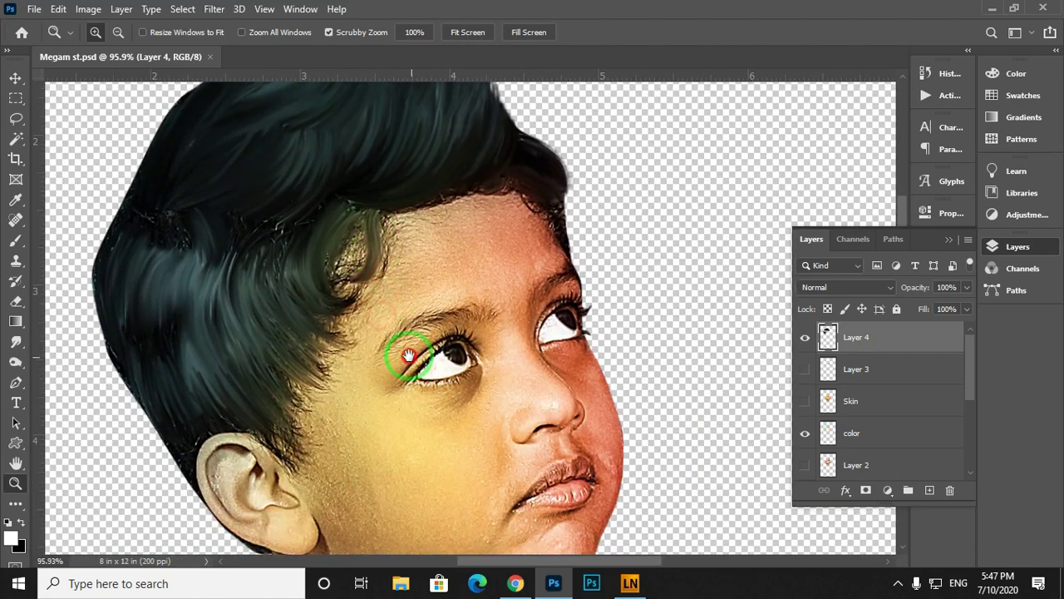
left_click(804, 403)
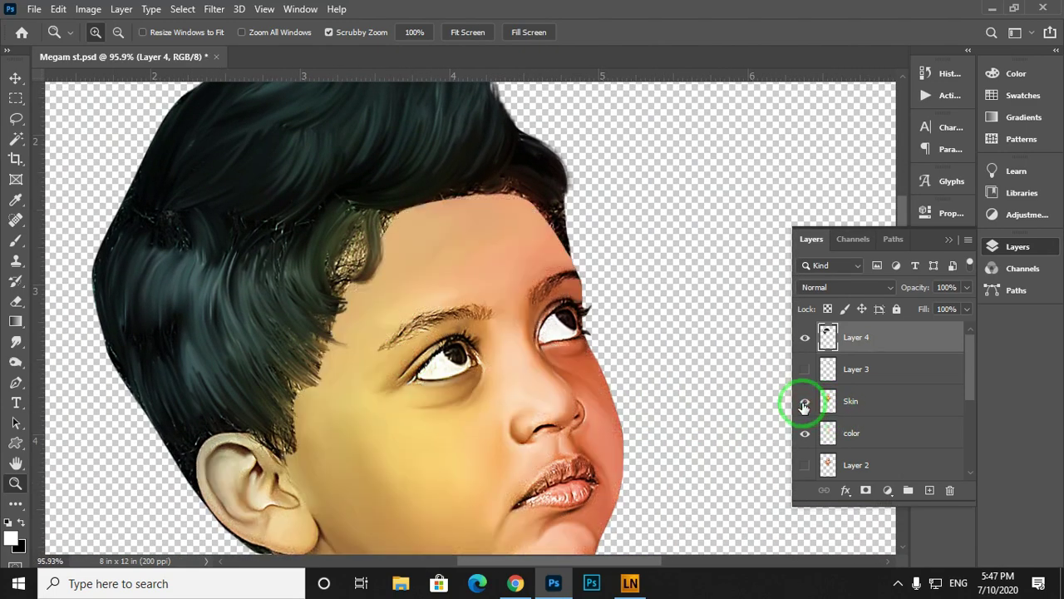
left_click(806, 371)
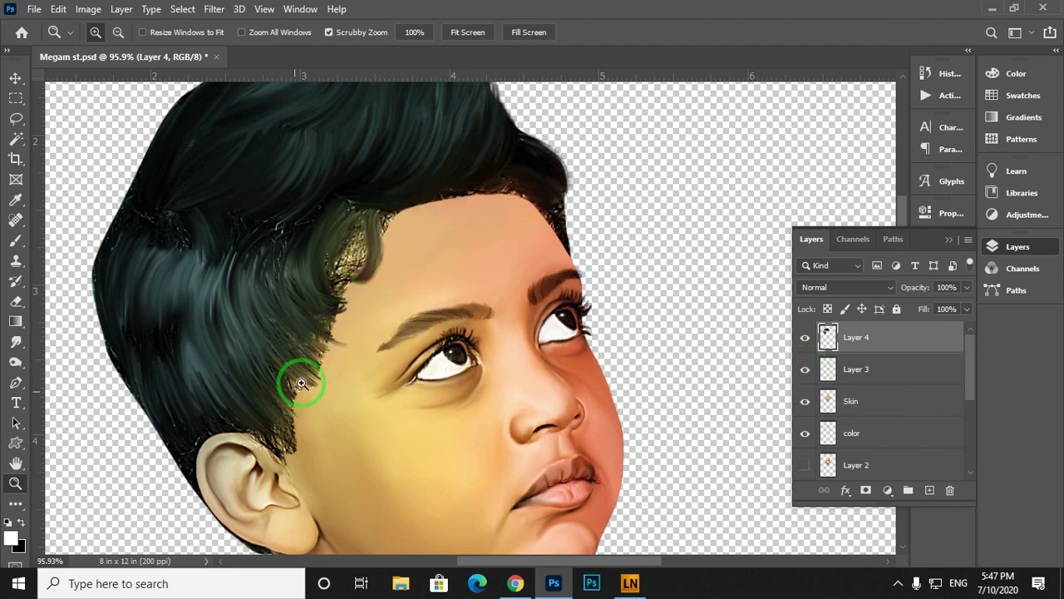
left_click(806, 369)
left_click(806, 401)
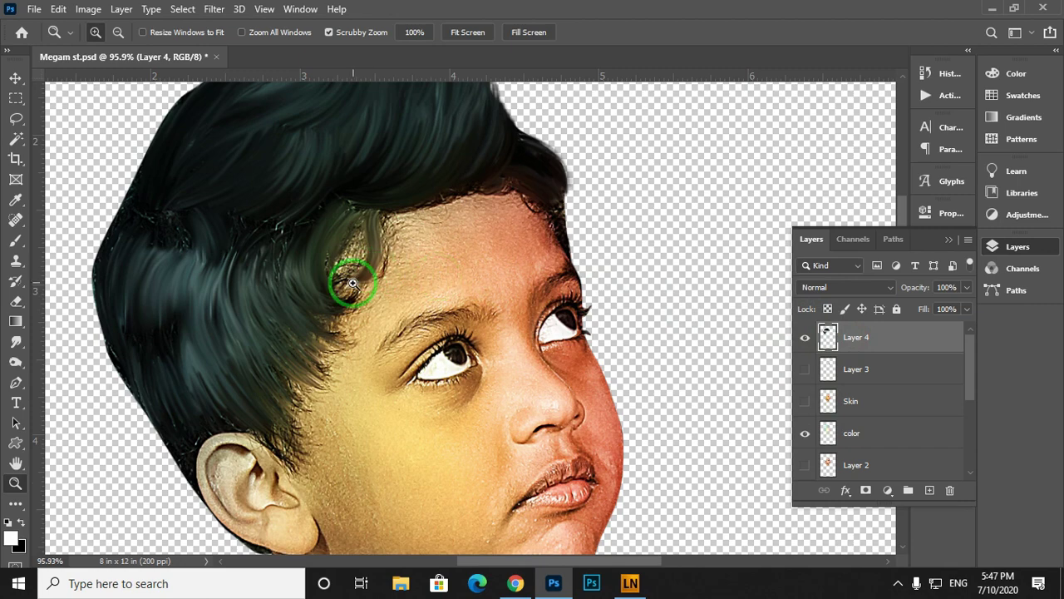
On the subject layer, trace a Pen path along the forehead hairline from the front outline to the curl above the temple.
mouse_move(370, 294)
left_mouse_down()
mouse_move(396, 325)
mouse_move(380, 266)
mouse_move(382, 308)
left_mouse_up()
left_click_drag(375, 266, 366, 331)
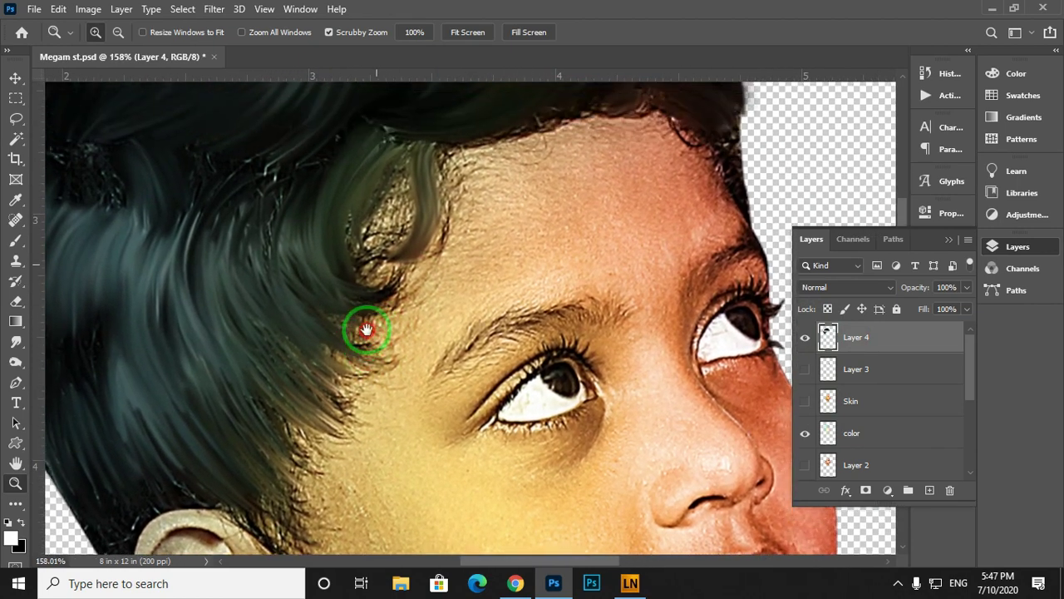
left_click_drag(499, 251, 472, 318)
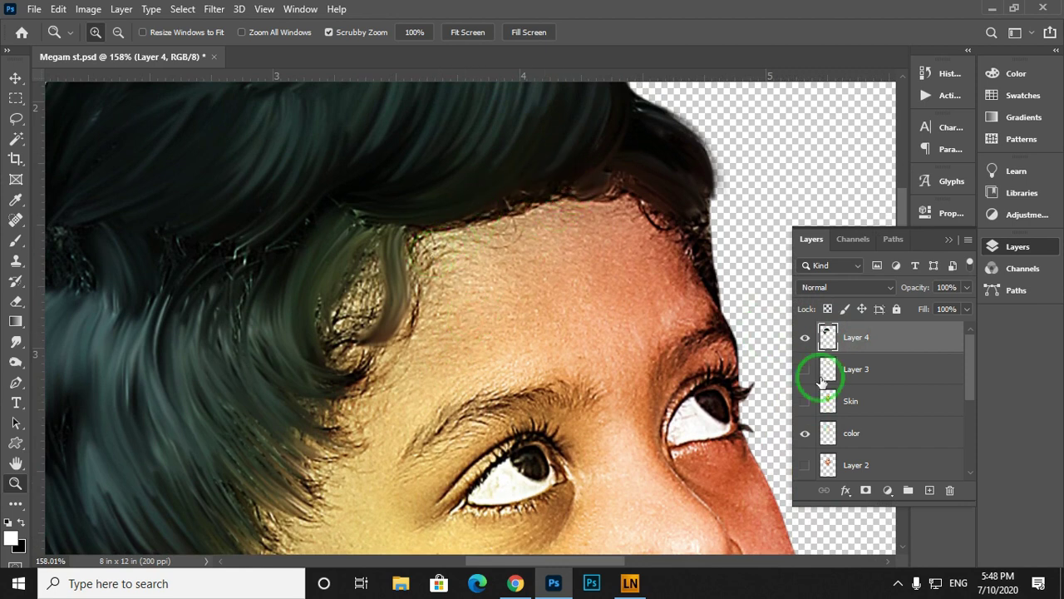
scroll(898, 383, "down", 2)
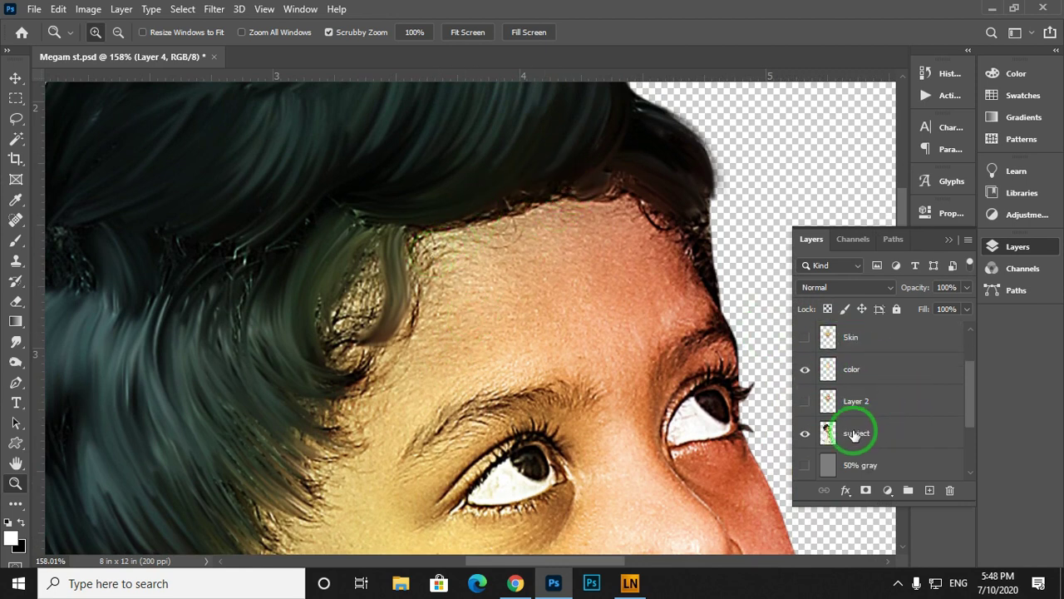
left_click(854, 434)
left_click_drag(622, 287, 561, 288)
key("p")
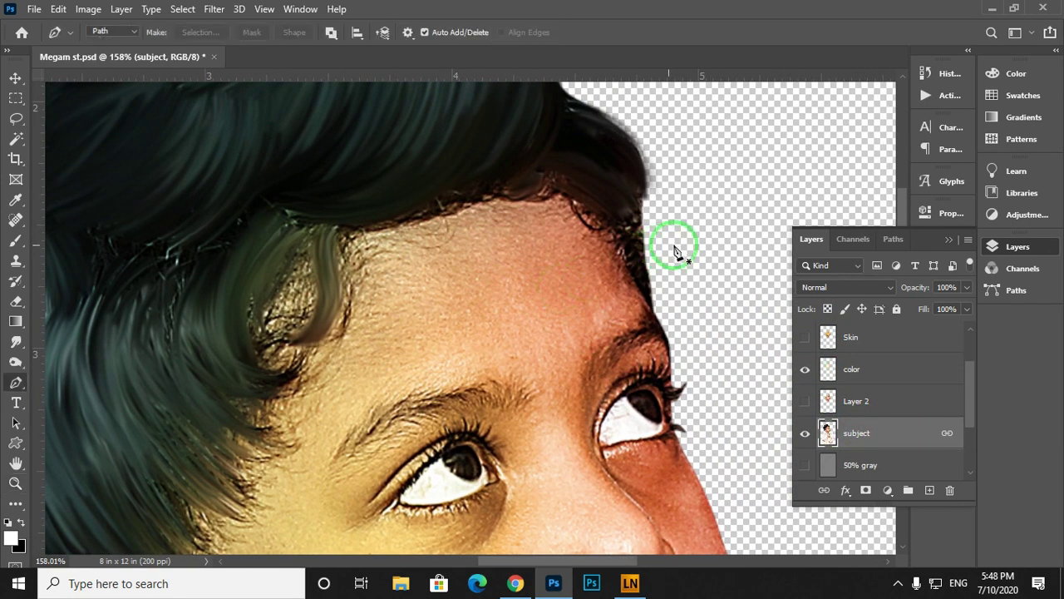
left_click(654, 311)
left_click(639, 293)
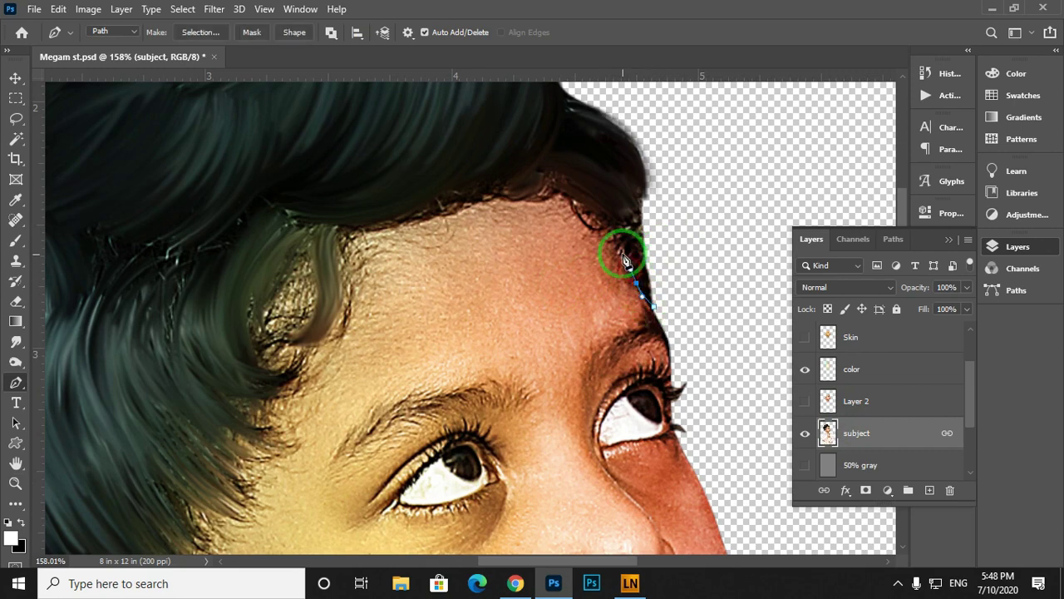
left_click_drag(614, 234, 610, 219)
left_click(597, 212)
left_click(564, 195)
left_click(532, 198)
left_click(497, 198)
left_click(452, 212)
left_click(391, 230)
left_click_drag(351, 235, 335, 247)
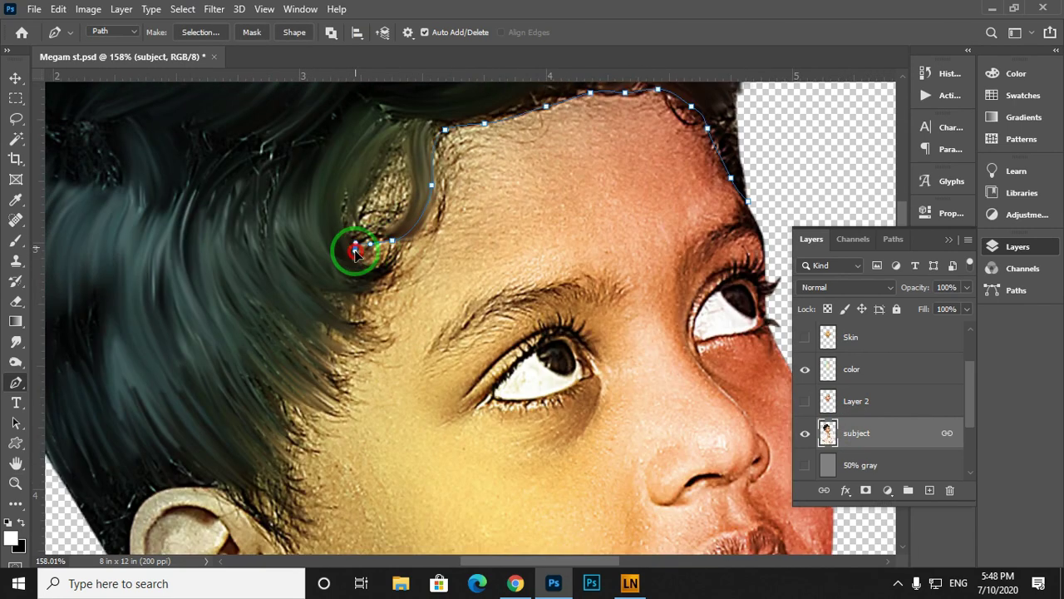
Continue the Pen path around the curl and along the jagged hair edge at the temple toward the sideburn.
left_click(380, 265)
left_click(392, 241)
left_click(389, 255)
left_click(383, 279)
left_click(371, 315)
left_click(358, 345)
left_click(362, 266)
left_click_drag(352, 296, 352, 308)
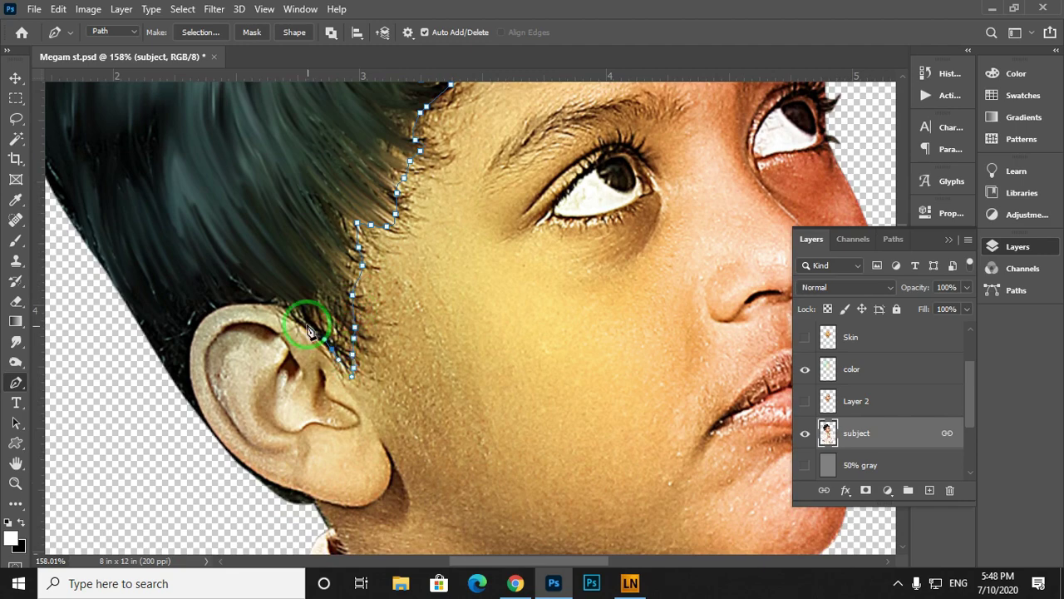
Carry the Pen path over the top of the ear, down behind it and around the outside of the hair back to the forehead.
left_click(271, 306)
left_click(199, 323)
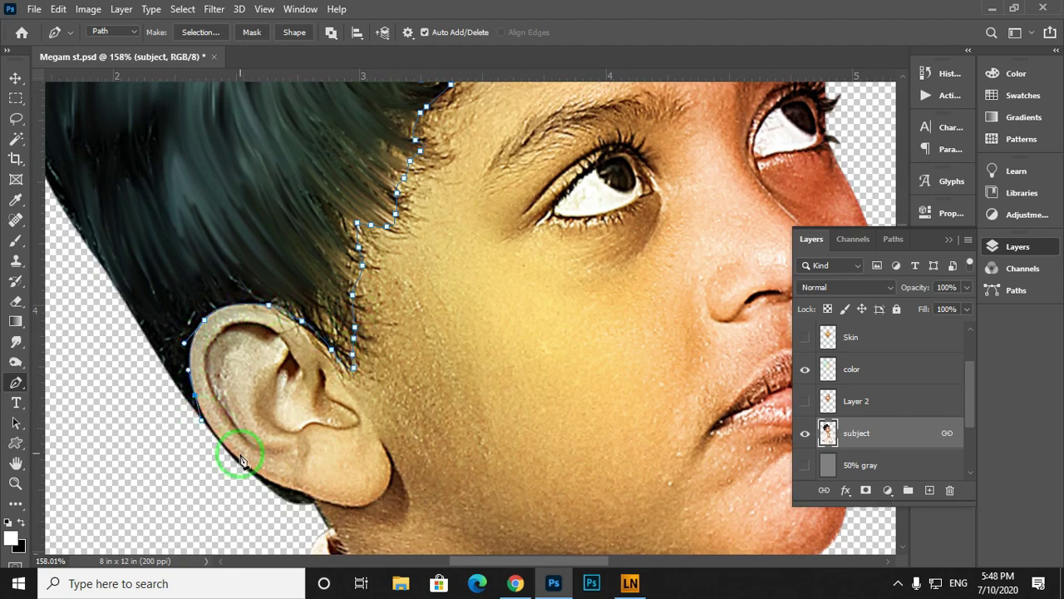
left_click_drag(213, 491, 178, 475)
left_click_drag(131, 342, 164, 247)
left_click_drag(164, 247, 33, 403)
left_click_drag(207, 241, 392, 169)
left_click_drag(472, 95, 486, 167)
left_click_drag(533, 229, 580, 266)
left_click_drag(598, 301, 502, 191)
left_click_drag(530, 332, 522, 371)
Turn the hair path into a selection, copy it to a new layer, and hide the subject and color layers.
key("ctrl+Return")
key("ctrl+j")
left_click(804, 465)
left_click_drag(375, 281, 394, 264)
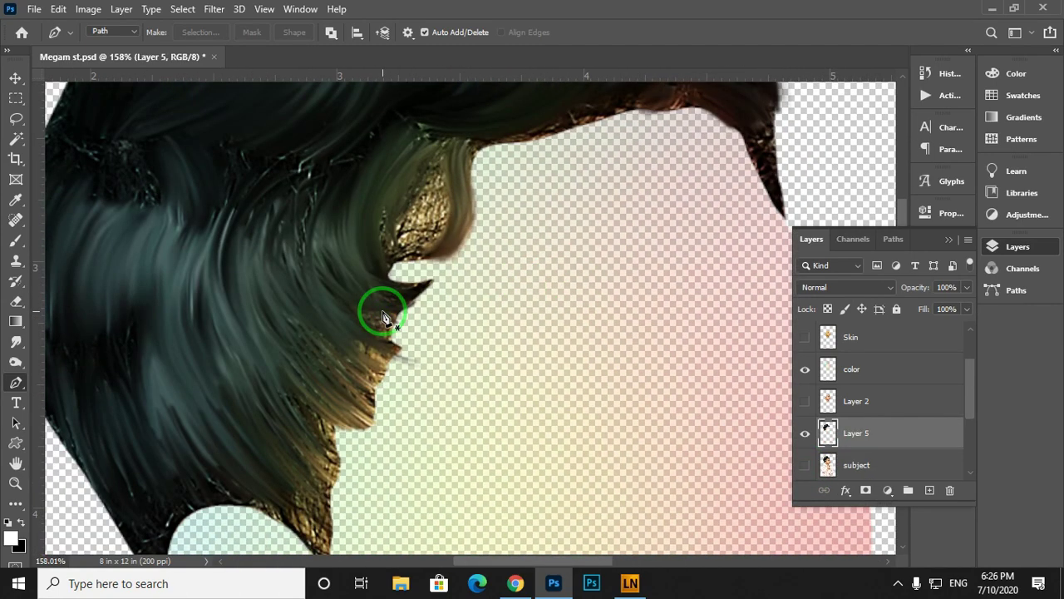
mouse_move(380, 308)
left_mouse_down()
mouse_move(366, 266)
mouse_move(374, 240)
mouse_move(325, 321)
left_mouse_up()
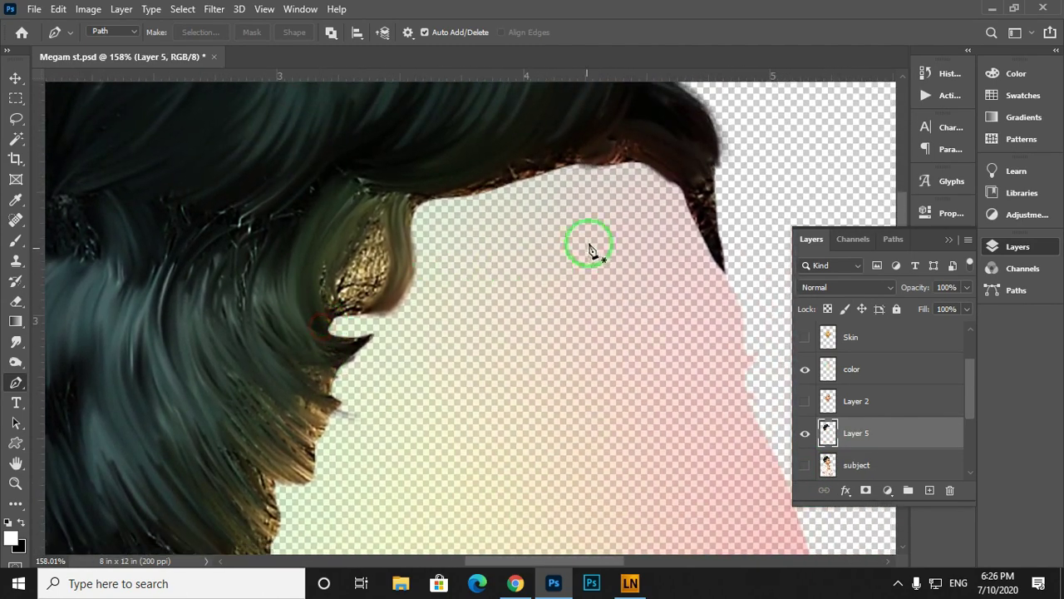
left_click(805, 369)
left_click_drag(442, 298, 555, 342)
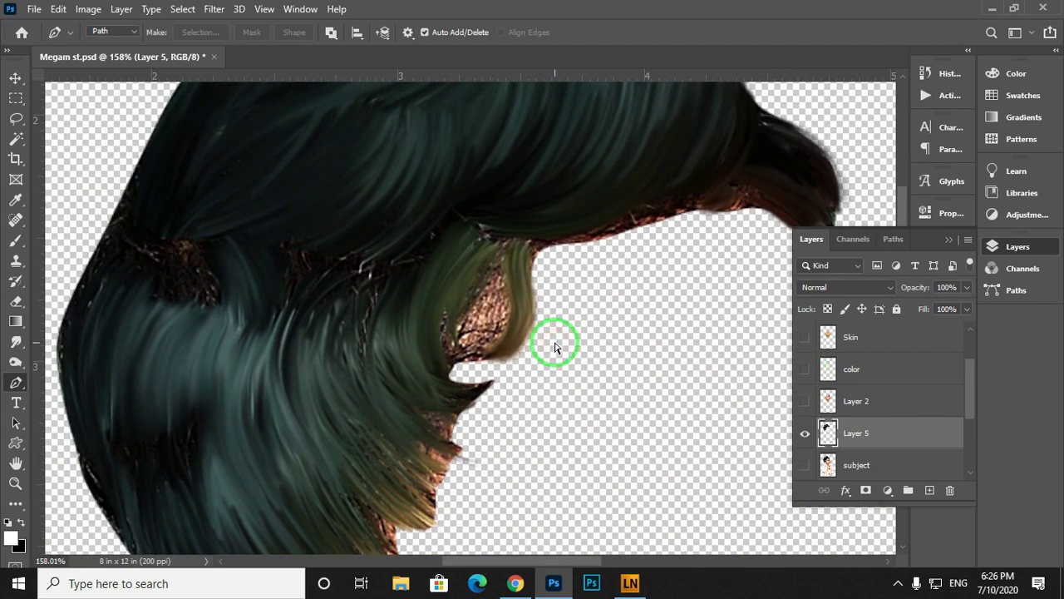
key("ctrl+minus")
left_click_drag(463, 280, 449, 323)
scroll(452, 327, "down", 4)
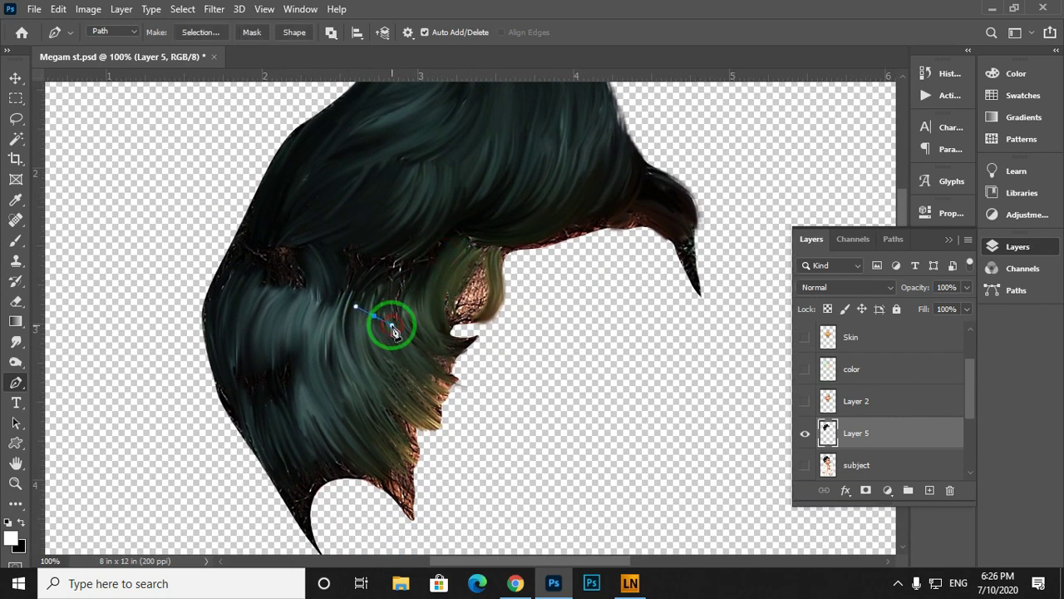
key("z")
left_click_drag(433, 348, 458, 364)
left_click_drag(442, 349, 437, 334)
left_click_drag(418, 256, 420, 275)
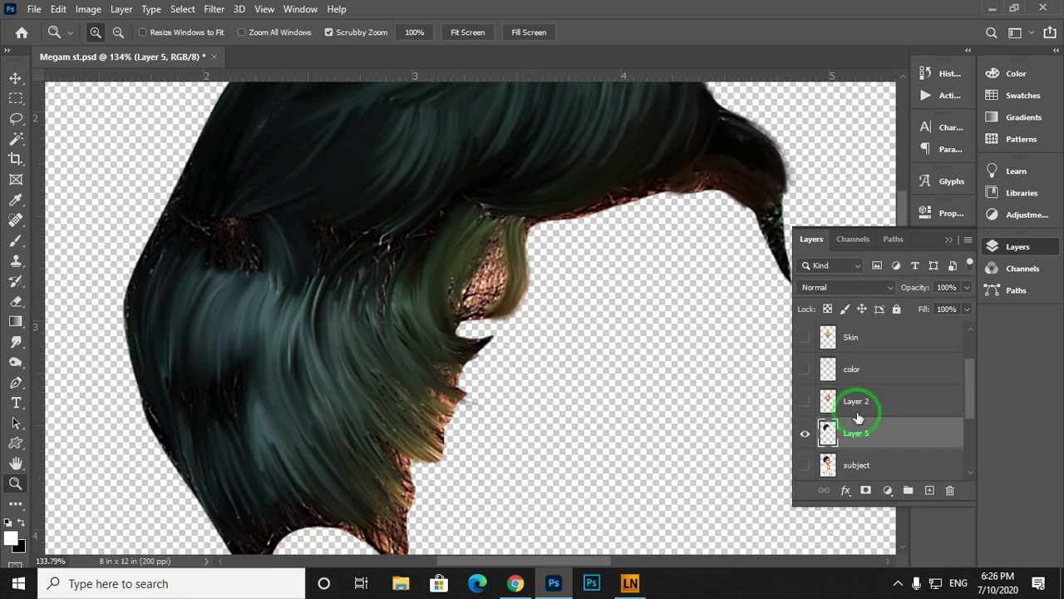
key("v")
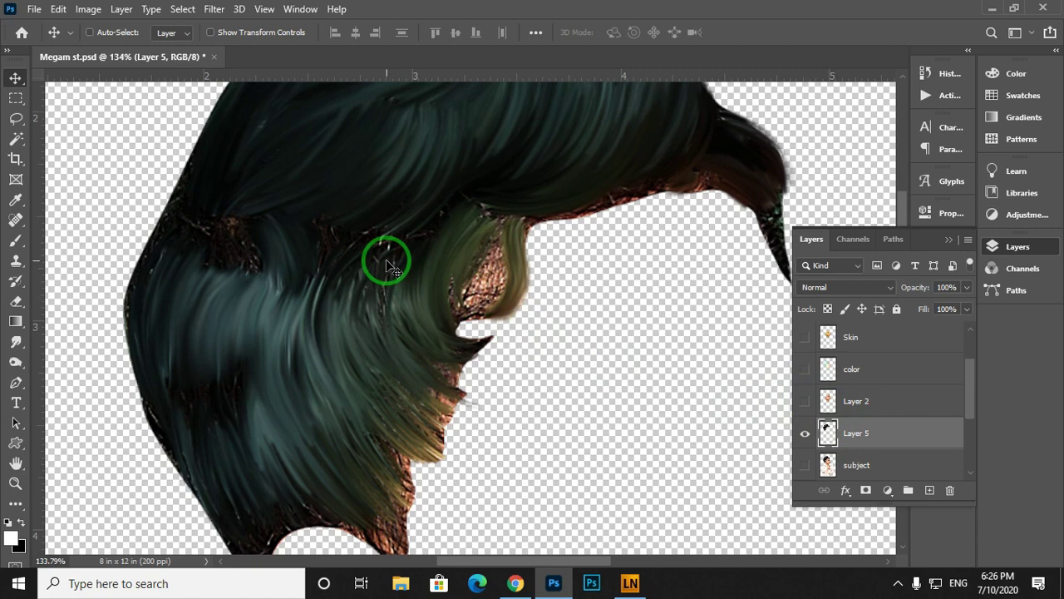
left_click_drag(379, 183, 206, 145)
key("ctrl+z")
key("ctrl+z")
Compare the smudged hair on Layer 4 alone with the same hair over the copied hair on Layer 5.
scroll(879, 345, "up", 2)
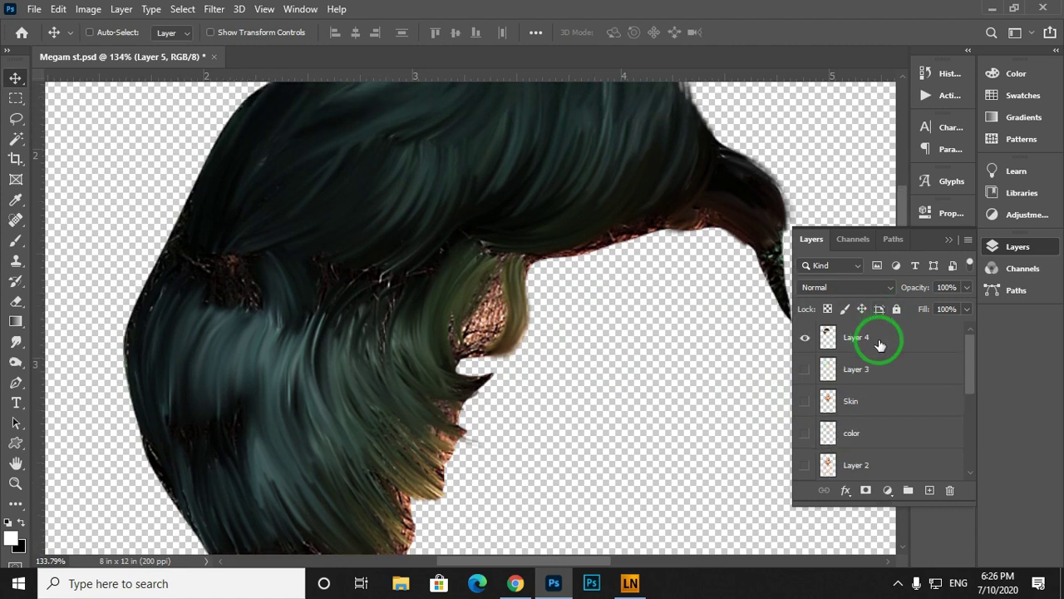
left_click(804, 341, "alt")
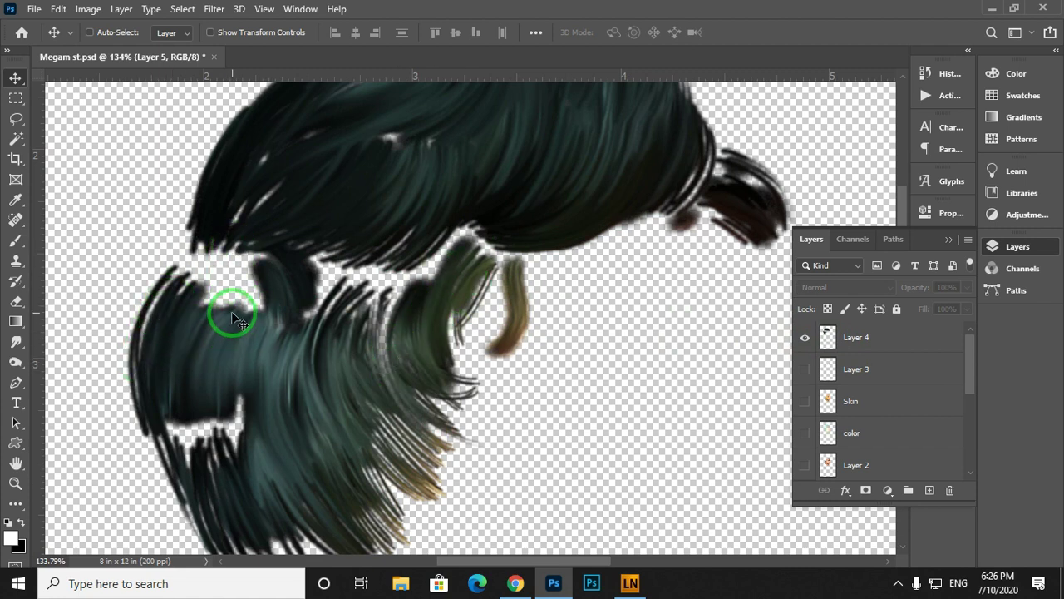
scroll(861, 450, "down", 2)
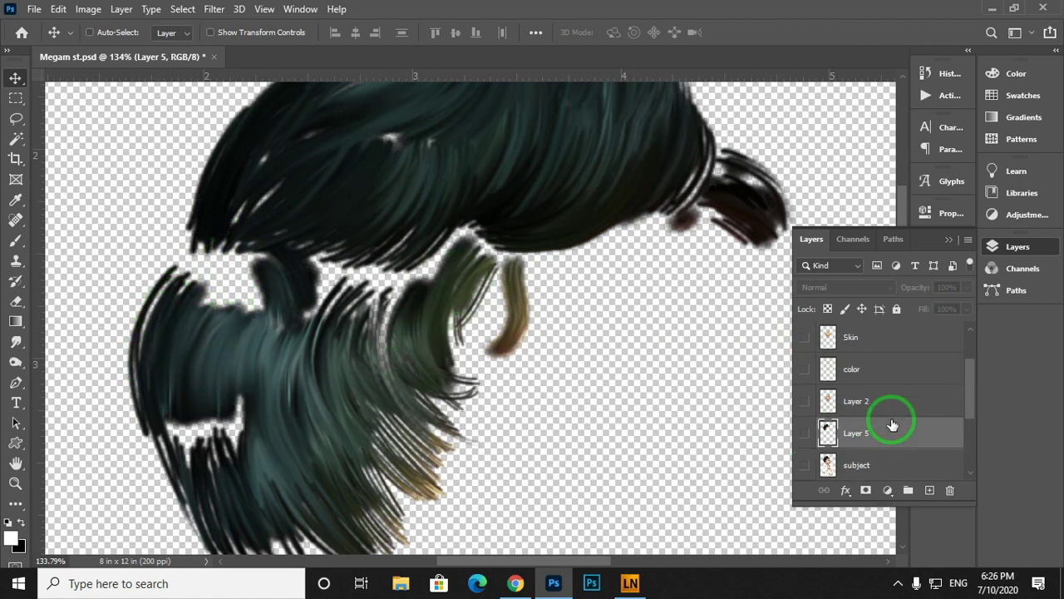
left_click(805, 433)
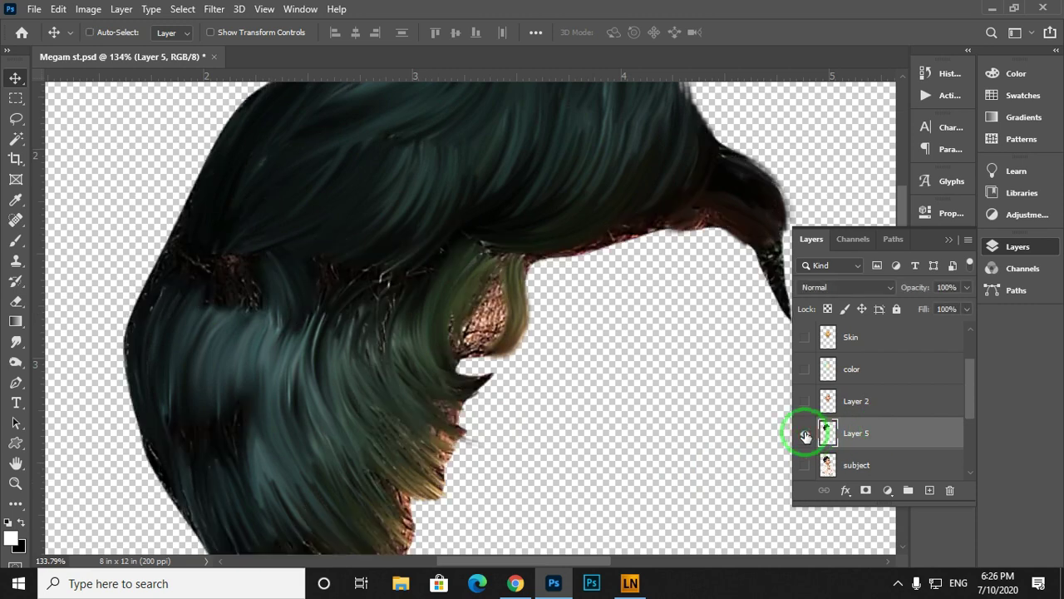
left_click(805, 433)
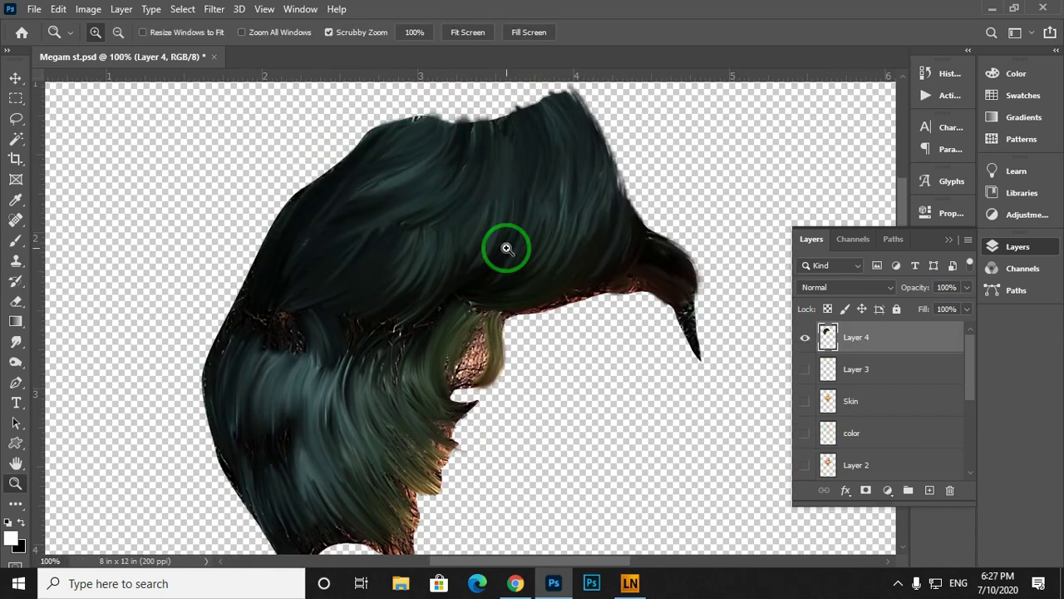
Smudge the side hair on Layer 4 from its roots toward the temple edge with a size 15 brush at 90% strength.
mouse_move(516, 246)
left_mouse_down()
mouse_move(532, 216)
mouse_move(468, 285)
mouse_move(435, 232)
mouse_move(444, 319)
mouse_move(394, 261)
left_mouse_up()
key("r")
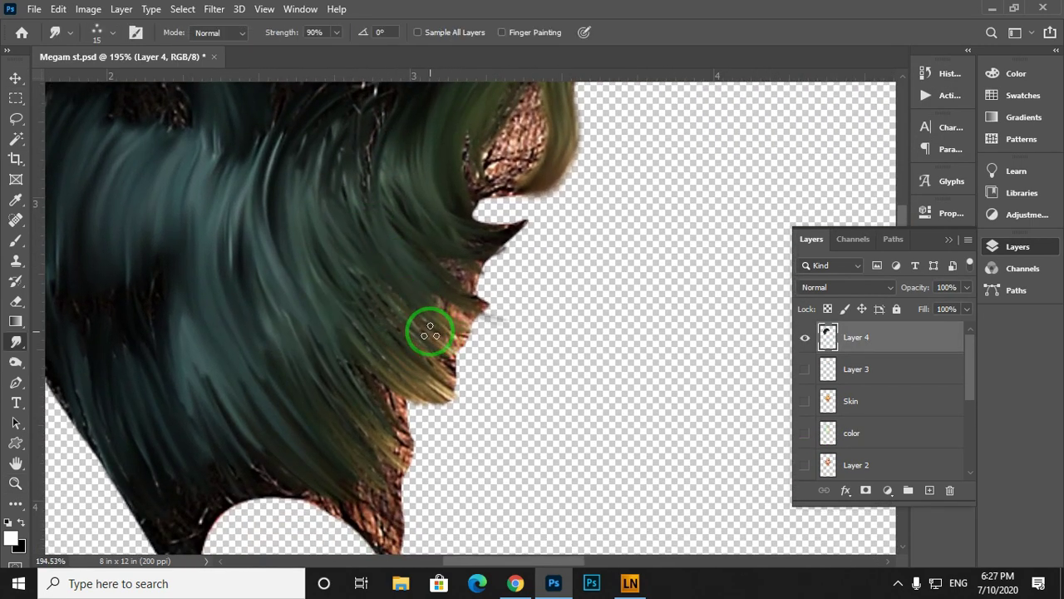
key("bracketright")
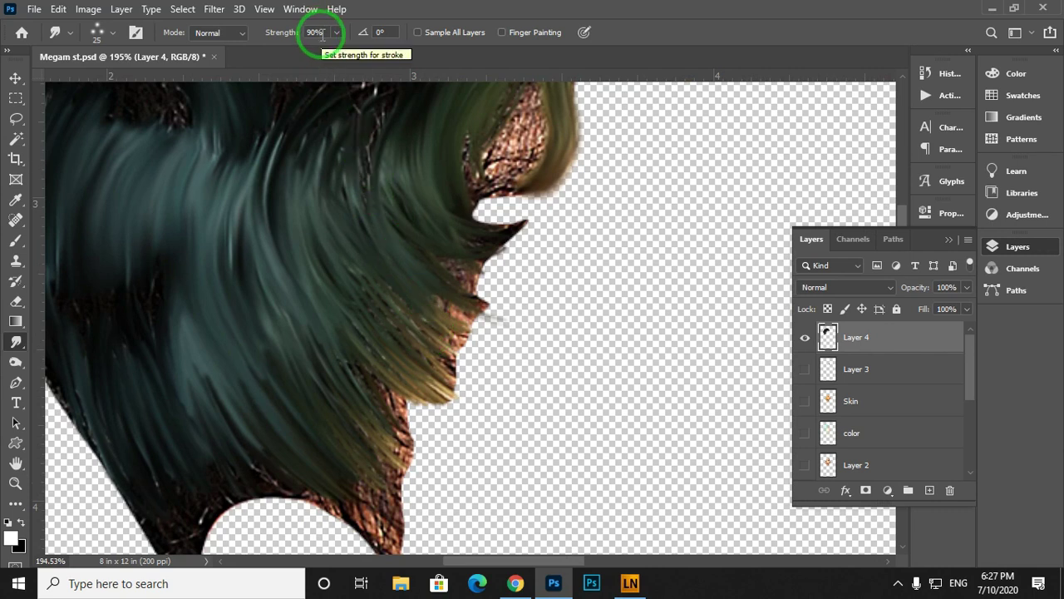
left_click_drag(427, 237, 485, 295)
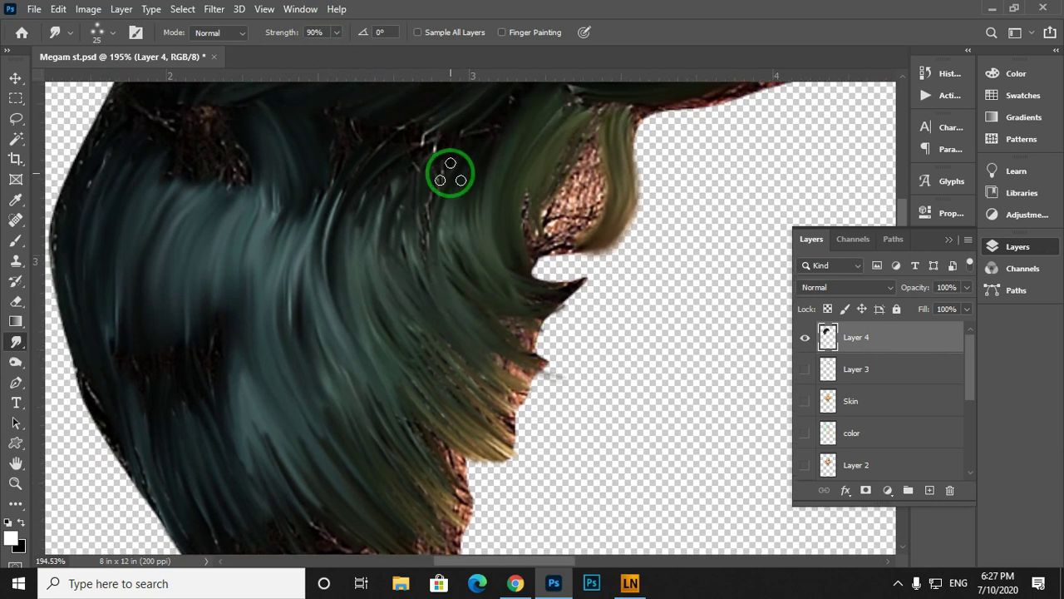
mouse_move(450, 171)
left_mouse_down()
mouse_move(430, 219)
mouse_move(431, 263)
left_mouse_up()
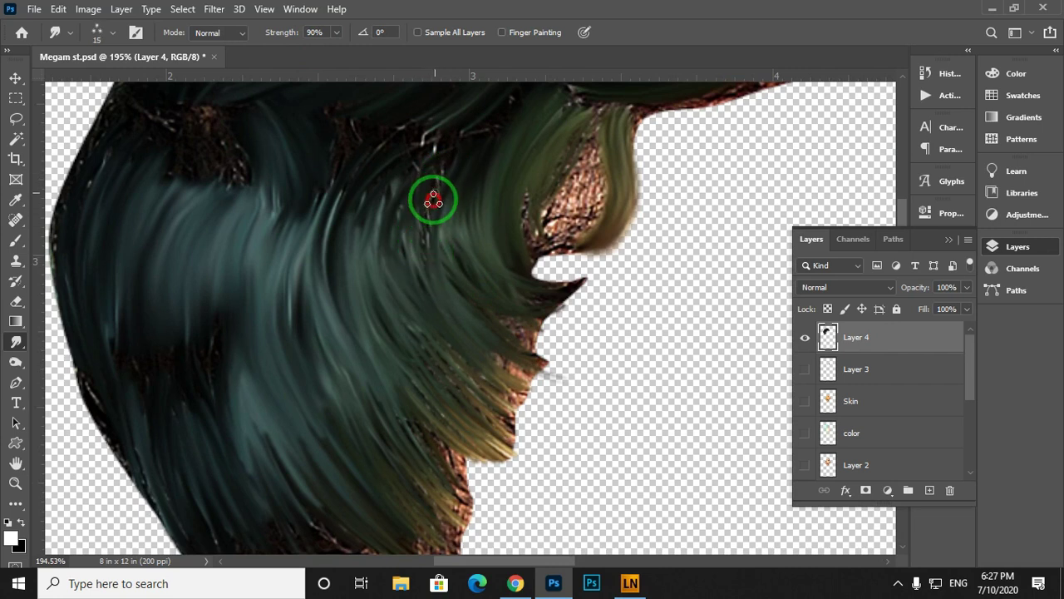
mouse_move(433, 200)
left_mouse_down()
mouse_move(441, 301)
mouse_move(523, 379)
left_mouse_up()
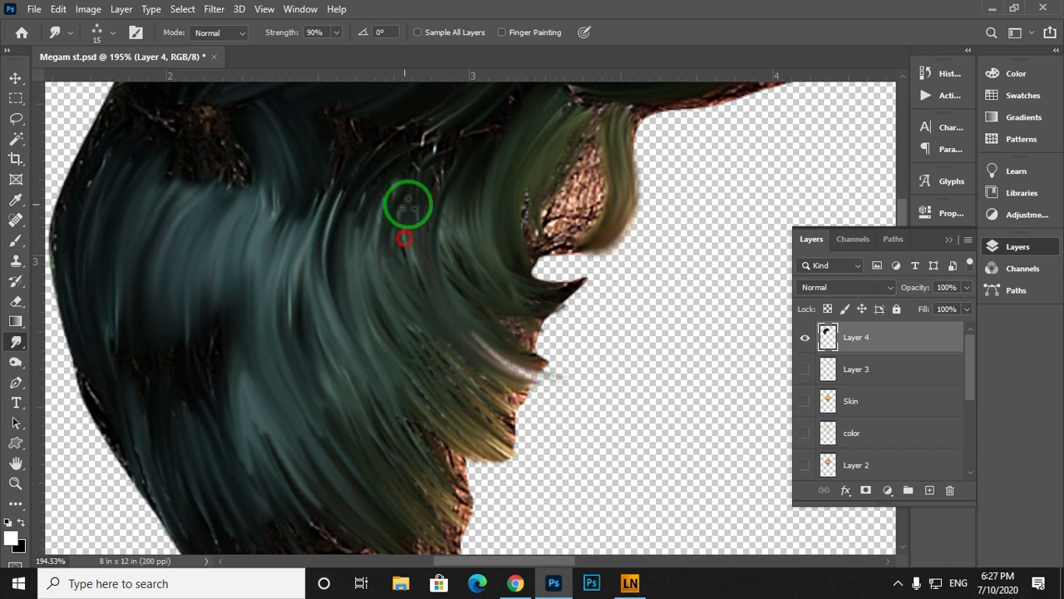
mouse_move(453, 210)
left_mouse_down()
mouse_move(455, 260)
mouse_move(511, 324)
mouse_move(576, 348)
left_mouse_up()
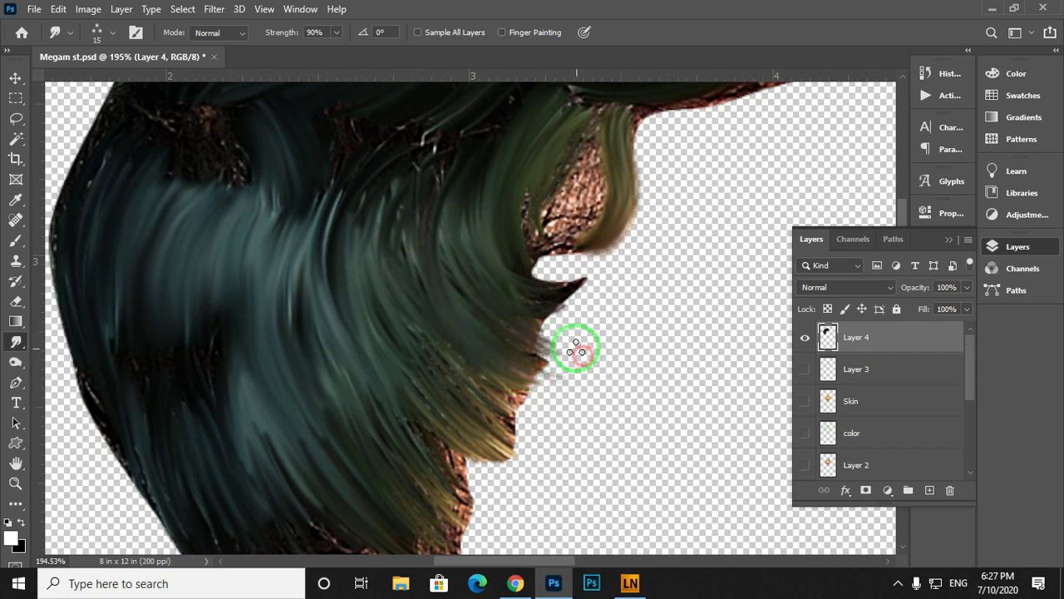
mouse_move(512, 335)
left_mouse_down()
mouse_move(446, 267)
mouse_move(585, 348)
left_mouse_up()
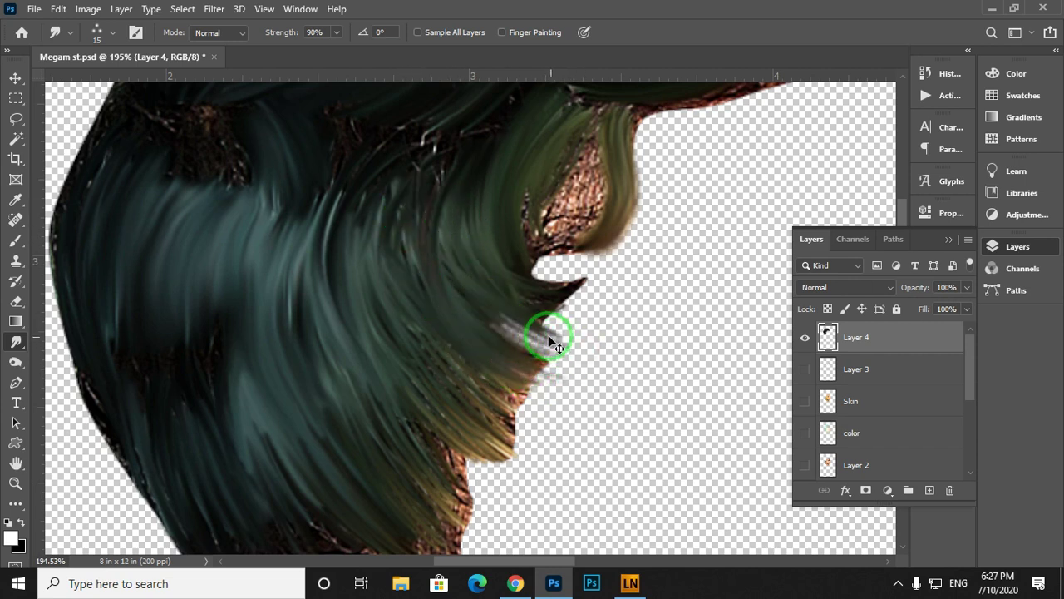
Smudge more side strands outward past the jagged temple edge, covering the skin-colored patches below the pointed tuft.
mouse_move(447, 211)
left_mouse_down()
mouse_move(447, 283)
mouse_move(500, 349)
left_mouse_up()
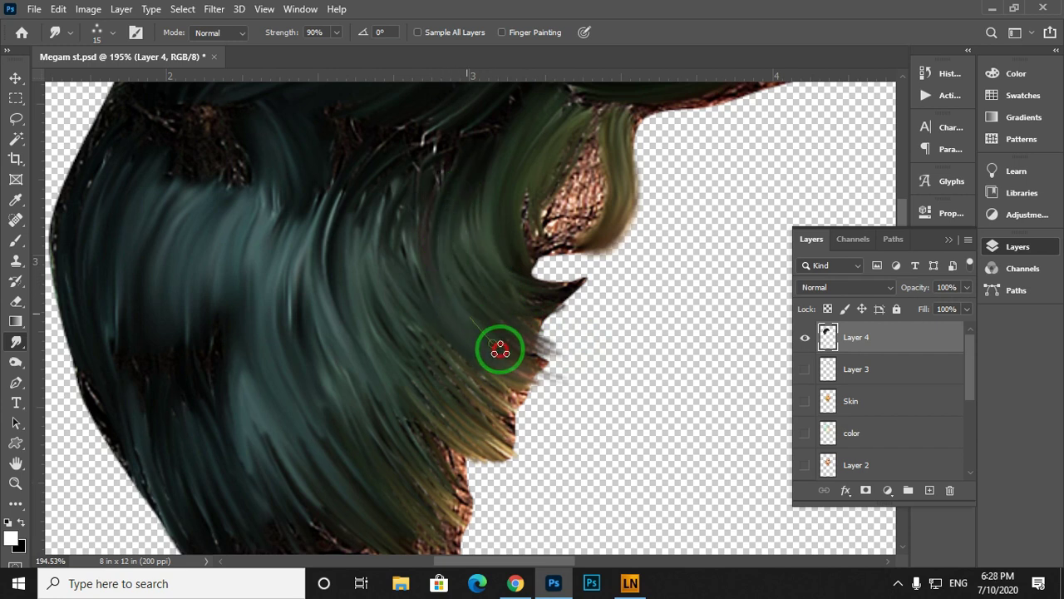
mouse_move(427, 207)
left_mouse_down()
mouse_move(422, 276)
mouse_move(477, 358)
mouse_move(532, 398)
mouse_move(566, 402)
left_mouse_up()
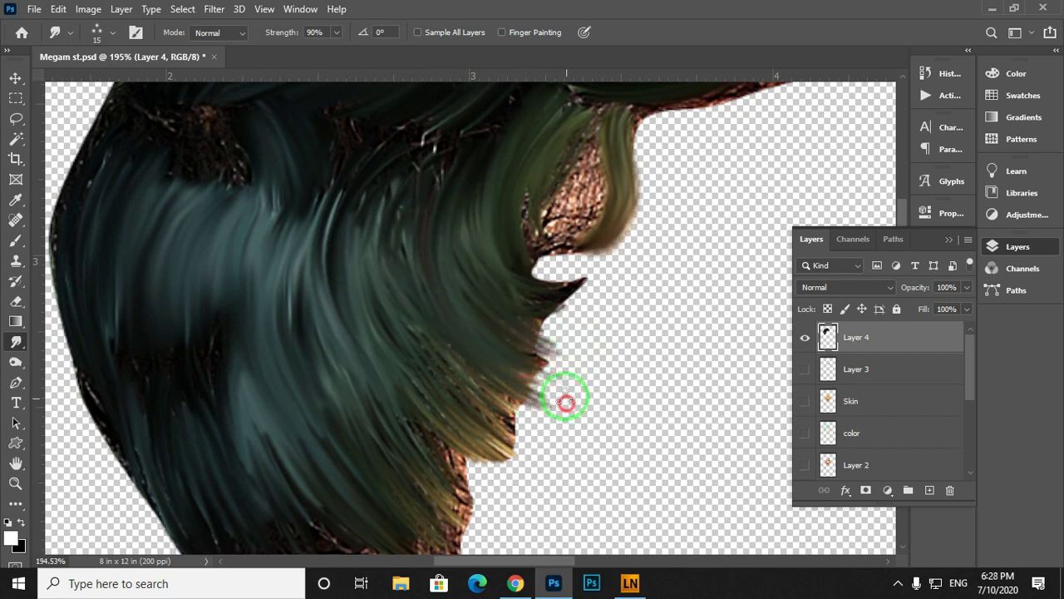
mouse_move(415, 214)
left_mouse_down()
mouse_move(466, 387)
mouse_move(533, 426)
mouse_move(491, 351)
left_mouse_up()
key("space")
mouse_move(380, 160)
left_mouse_down()
mouse_move(404, 283)
mouse_move(462, 346)
mouse_move(513, 359)
left_mouse_up()
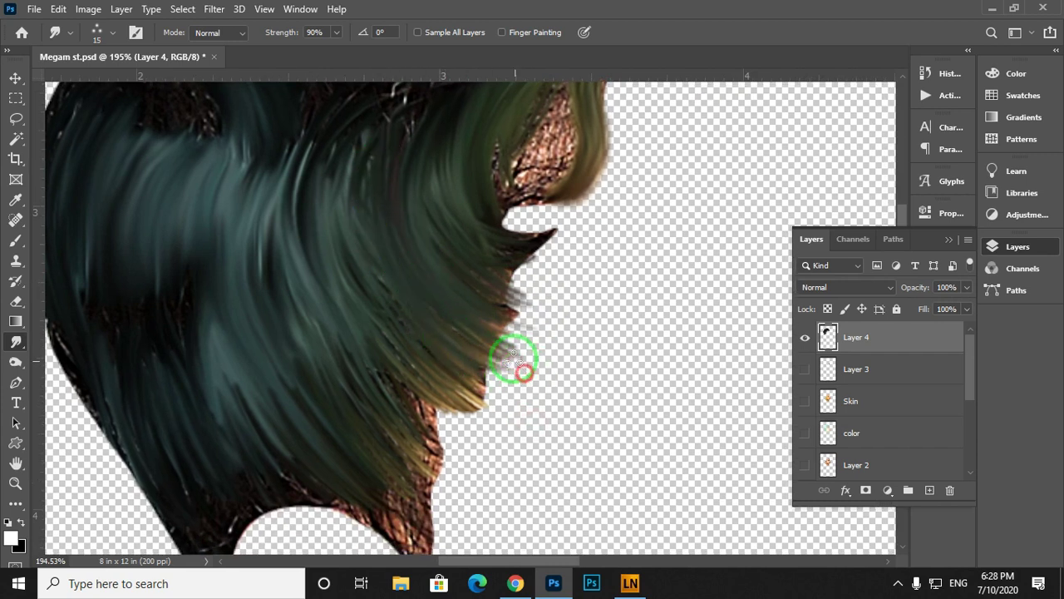
Pull long curved strands from the middle of the side hair out over the golden ends above the sideburn.
mouse_move(364, 193)
left_mouse_down()
mouse_move(408, 330)
mouse_move(491, 399)
mouse_move(539, 406)
left_mouse_up()
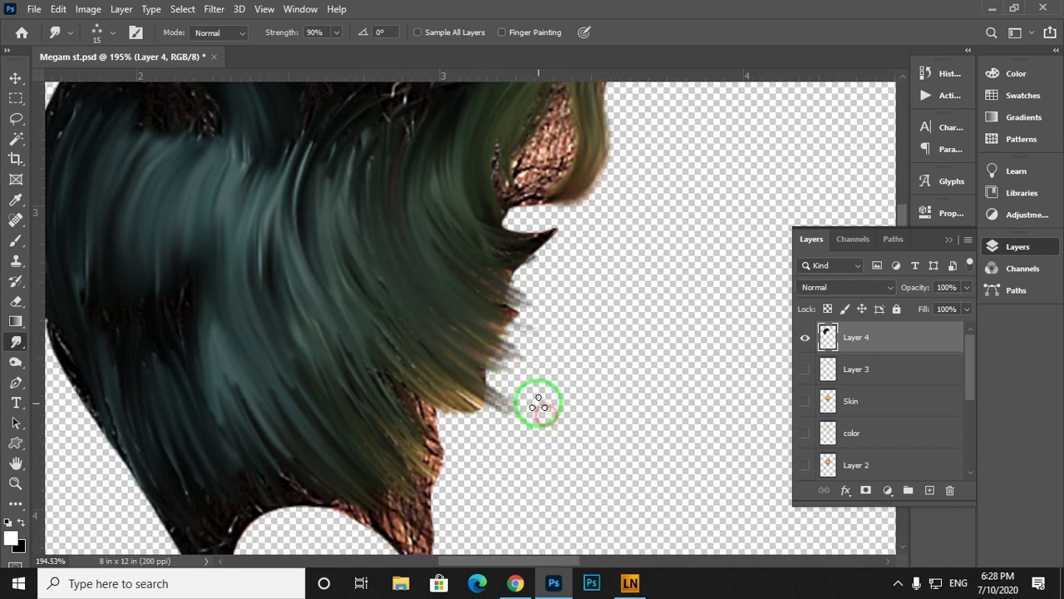
mouse_move(414, 291)
left_mouse_down()
mouse_move(493, 386)
mouse_move(538, 407)
left_mouse_up()
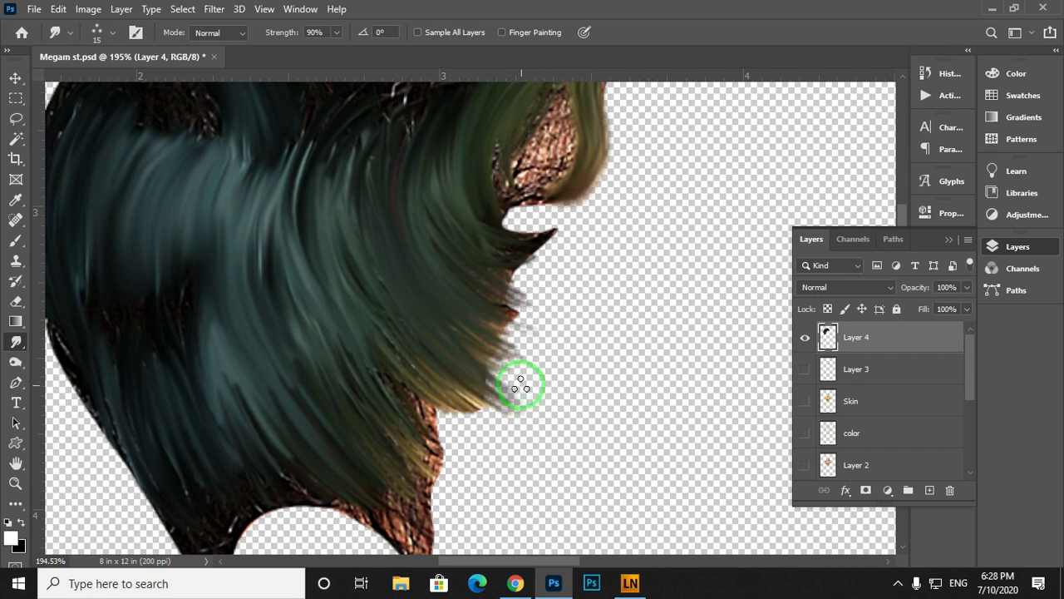
left_click_drag(423, 309, 509, 384)
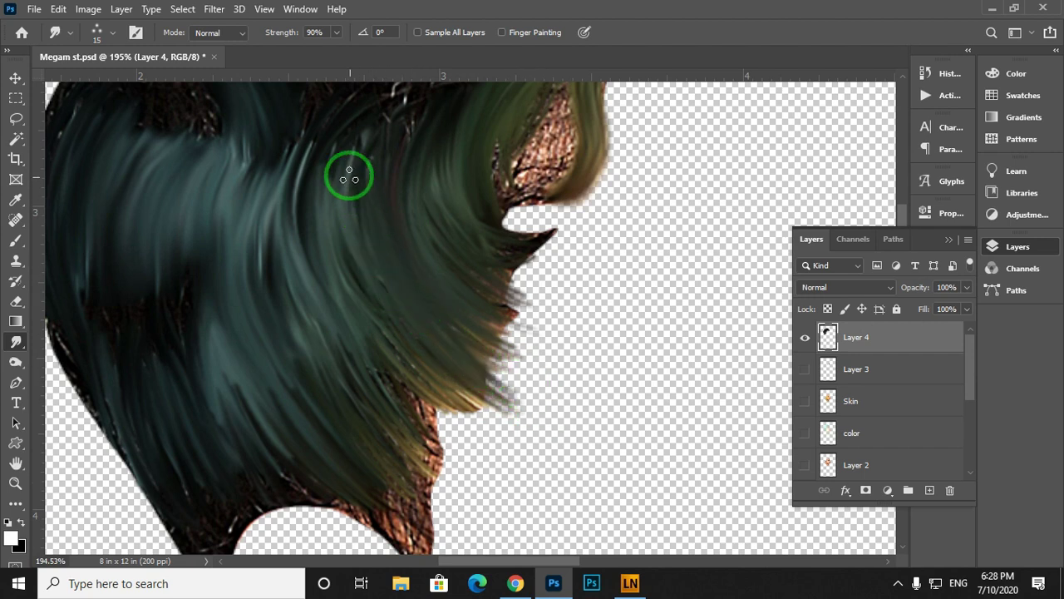
mouse_move(350, 175)
left_mouse_down()
mouse_move(389, 313)
mouse_move(461, 382)
mouse_move(494, 393)
left_mouse_up()
mouse_move(348, 173)
left_mouse_down()
mouse_move(345, 223)
mouse_move(393, 335)
left_mouse_up()
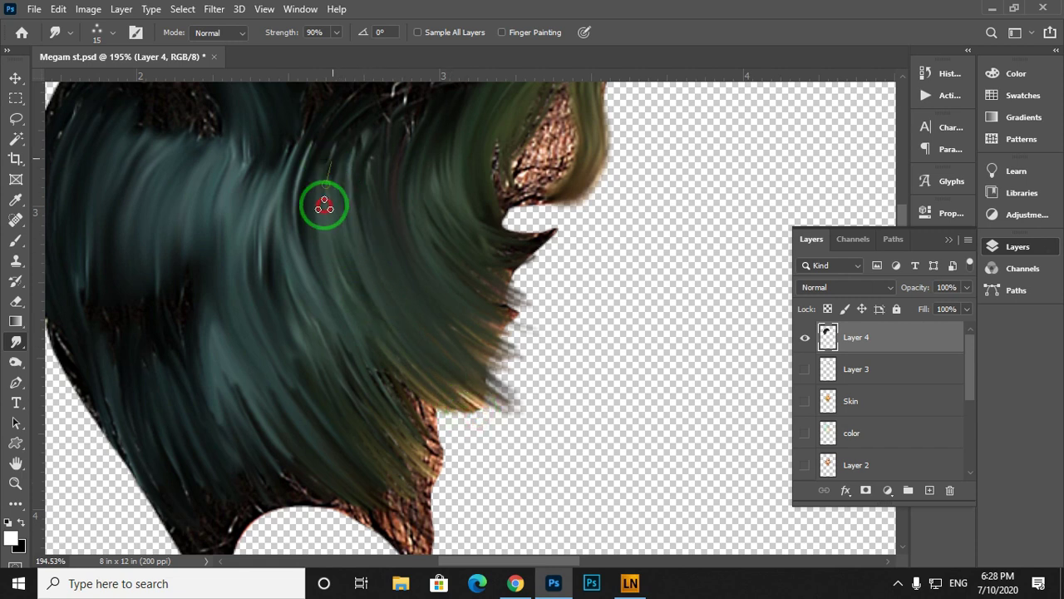
mouse_move(324, 206)
left_mouse_down()
mouse_move(377, 340)
mouse_move(441, 421)
left_mouse_up()
Smudge long strands down to the rough top of the sideburn and blend the roots of the side hair.
left_click_drag(383, 262, 394, 248)
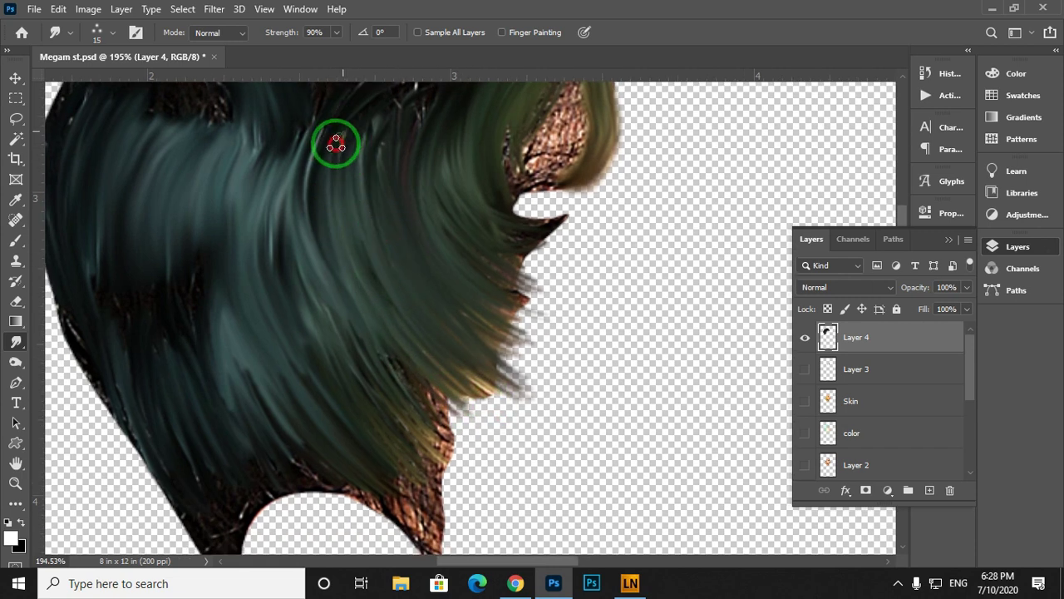
mouse_move(336, 144)
left_mouse_down()
mouse_move(324, 218)
mouse_move(381, 349)
mouse_move(438, 416)
left_mouse_up()
mouse_move(316, 147)
left_mouse_down()
mouse_move(350, 288)
mouse_move(395, 361)
left_mouse_up()
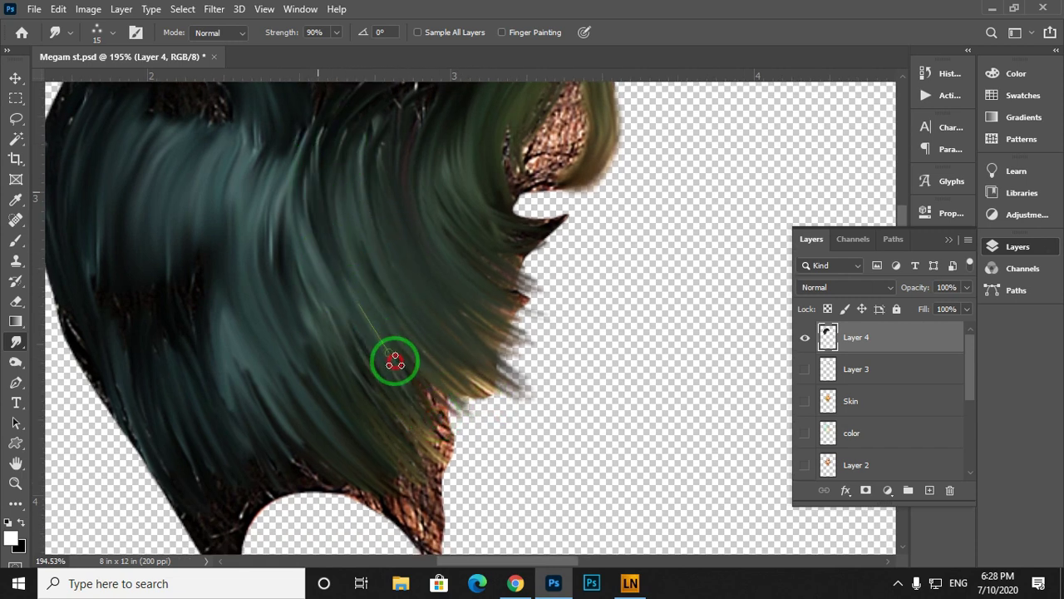
left_click_drag(365, 280, 375, 222)
mouse_move(312, 146)
left_mouse_down()
mouse_move(374, 300)
mouse_move(471, 387)
mouse_move(375, 272)
left_mouse_up()
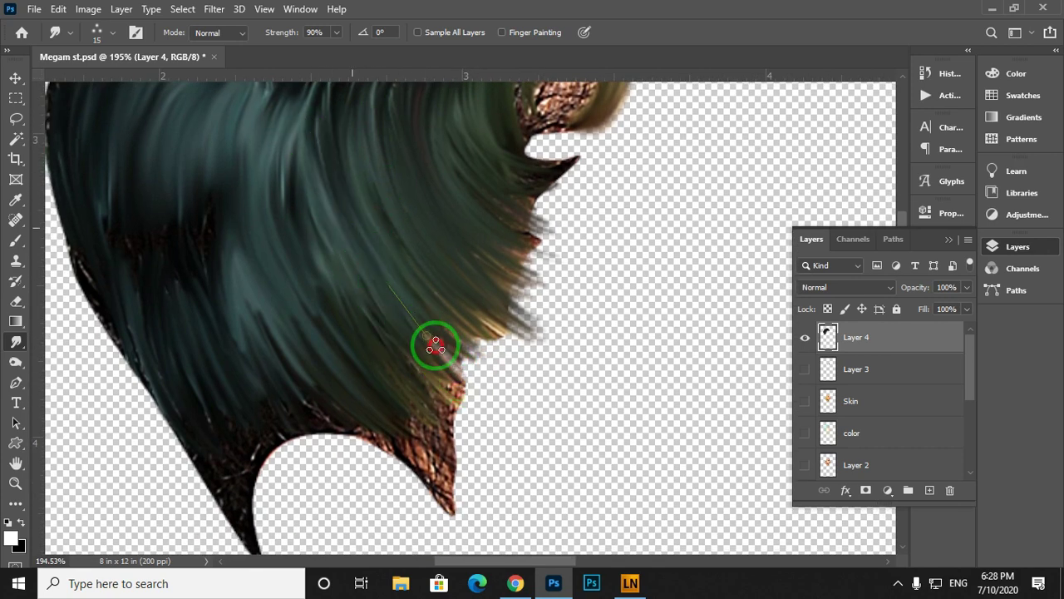
left_click_drag(436, 344, 479, 375)
scroll(441, 357, "up", 3)
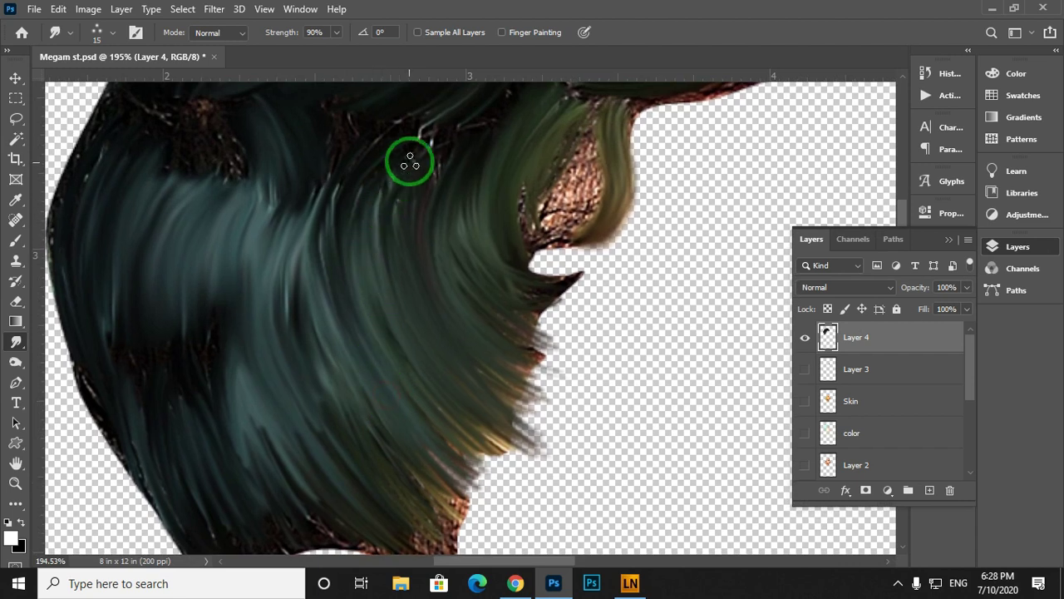
mouse_move(409, 177)
left_mouse_down()
mouse_move(399, 278)
mouse_move(410, 316)
left_mouse_up()
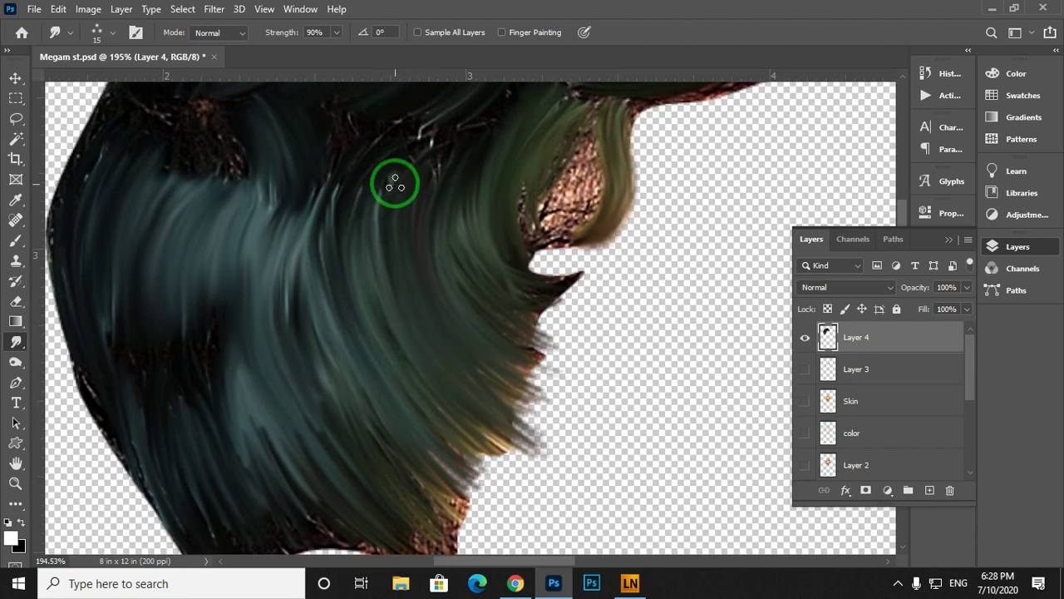
mouse_move(395, 183)
left_mouse_down()
mouse_move(395, 315)
mouse_move(430, 363)
left_mouse_up()
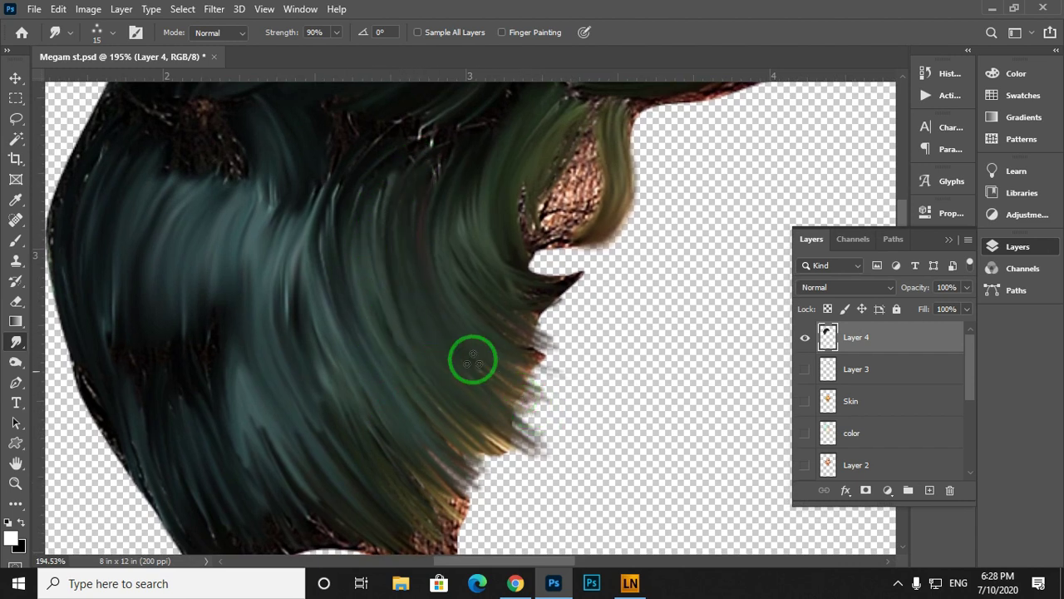
Set the Smudge strength to 70% and soften the wispy strand ends along the temple edge below the pointed tuft.
left_click_drag(443, 285, 368, 239)
left_click_drag(431, 255, 437, 277)
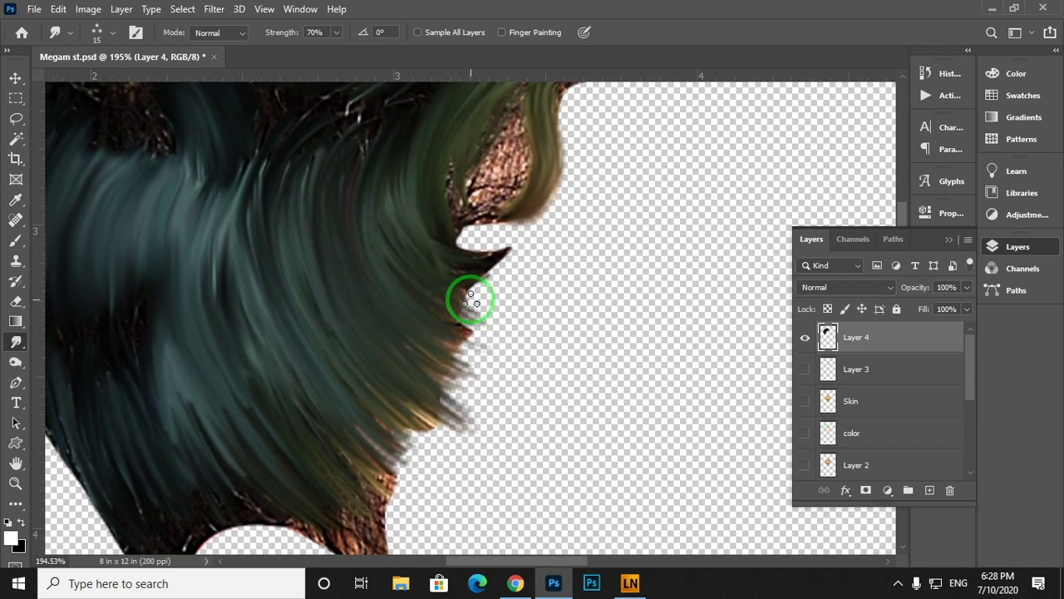
mouse_move(485, 291)
left_mouse_down()
mouse_move(459, 290)
mouse_move(375, 244)
mouse_move(377, 214)
mouse_move(430, 295)
mouse_move(502, 314)
mouse_move(456, 321)
mouse_move(377, 259)
left_mouse_up()
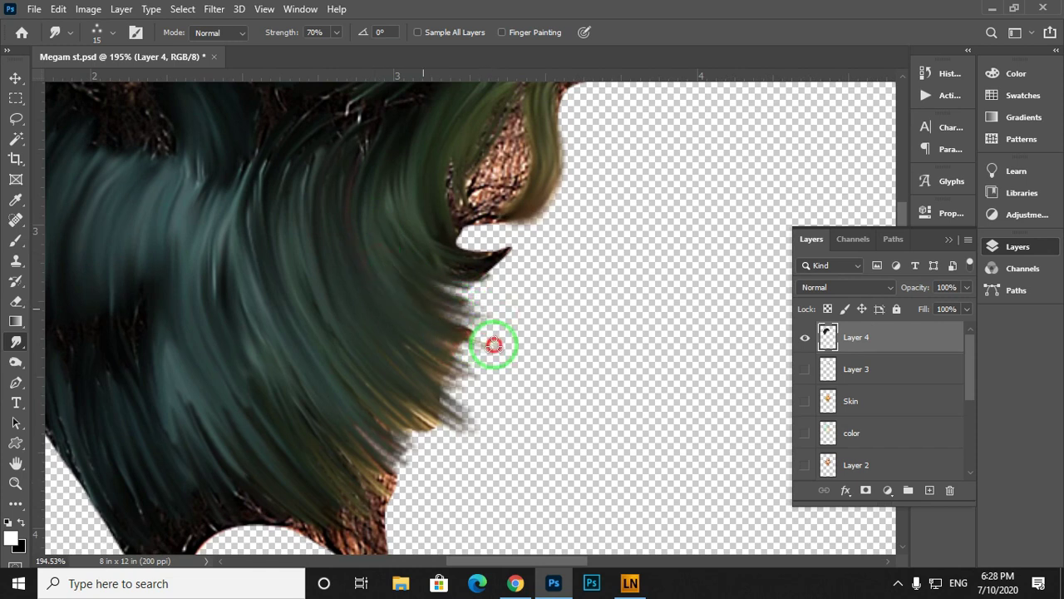
mouse_move(494, 345)
left_mouse_down()
mouse_move(420, 324)
mouse_move(379, 291)
left_mouse_up()
left_click_drag(486, 371, 375, 293)
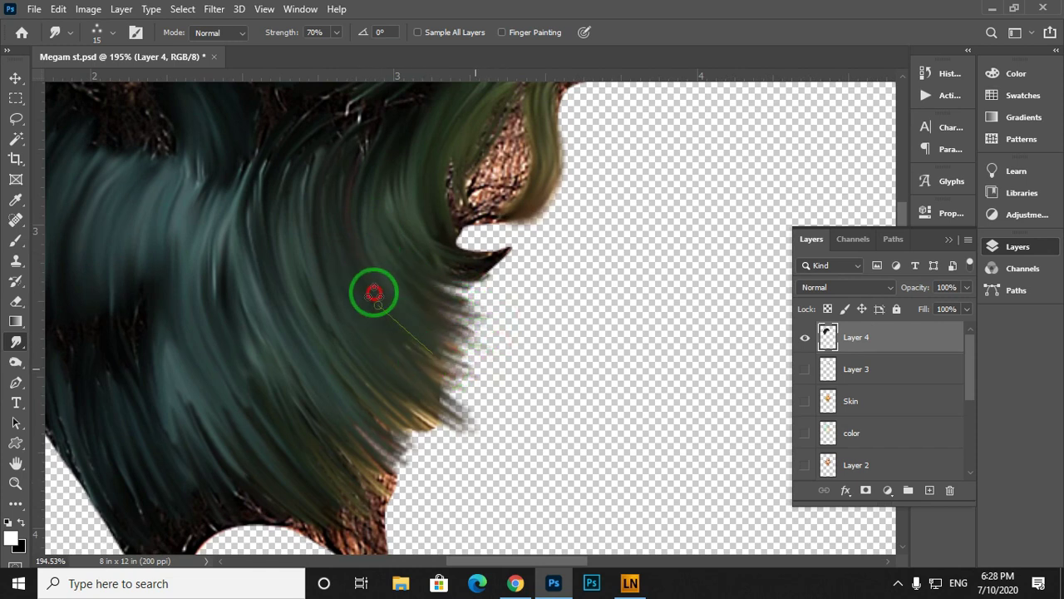
left_click_drag(422, 359, 490, 398)
mouse_move(357, 287)
left_mouse_down()
mouse_move(388, 351)
mouse_move(496, 418)
left_mouse_up()
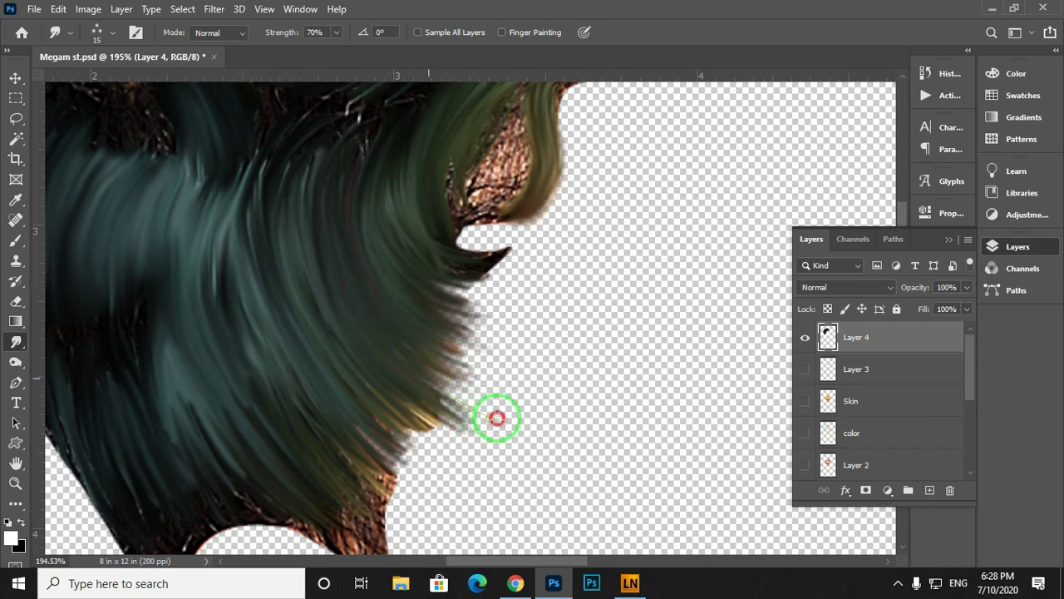
Smudge the lower fringe and the rough reddish sideburn into smooth strands down to its tip.
left_click_drag(354, 328, 363, 261)
mouse_move(449, 351)
left_mouse_down()
mouse_move(333, 220)
mouse_move(398, 340)
mouse_move(489, 395)
mouse_move(349, 280)
mouse_move(343, 250)
mouse_move(417, 389)
mouse_move(469, 420)
left_mouse_up()
mouse_move(321, 286)
left_mouse_down()
mouse_move(334, 338)
mouse_move(461, 430)
left_mouse_up()
left_click_drag(342, 357, 365, 305)
mouse_move(422, 376)
left_mouse_down()
mouse_move(325, 234)
mouse_move(341, 306)
mouse_move(459, 446)
mouse_move(435, 455)
mouse_move(381, 357)
mouse_move(311, 269)
mouse_move(384, 375)
mouse_move(428, 497)
mouse_move(413, 493)
mouse_move(340, 346)
mouse_move(313, 324)
mouse_move(425, 484)
mouse_move(431, 550)
left_mouse_up()
mouse_move(354, 381)
left_mouse_down()
mouse_move(411, 523)
mouse_move(361, 409)
mouse_move(426, 517)
mouse_move(357, 368)
mouse_move(361, 380)
mouse_move(459, 323)
mouse_move(425, 358)
left_mouse_up()
key("space")
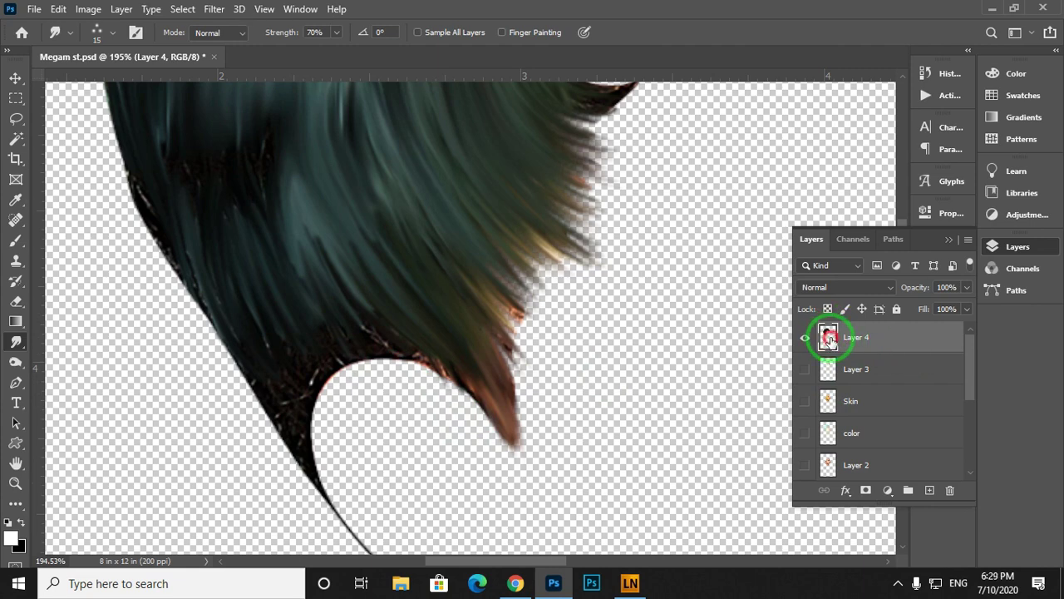
Load Layer 4's hair outline as a selection and smudge the rough hair above the ear cutout at 80% strength.
key("ctrl+0")
left_click(827, 338, "ctrl")
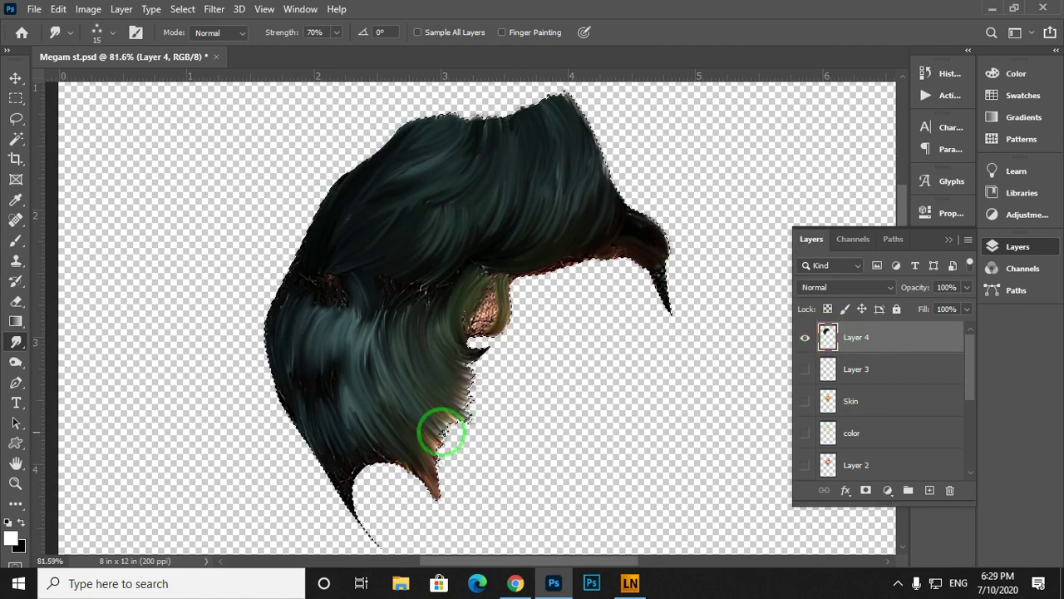
key("z")
left_click_drag(383, 433, 460, 465)
key("space")
left_click_drag(416, 437, 427, 302)
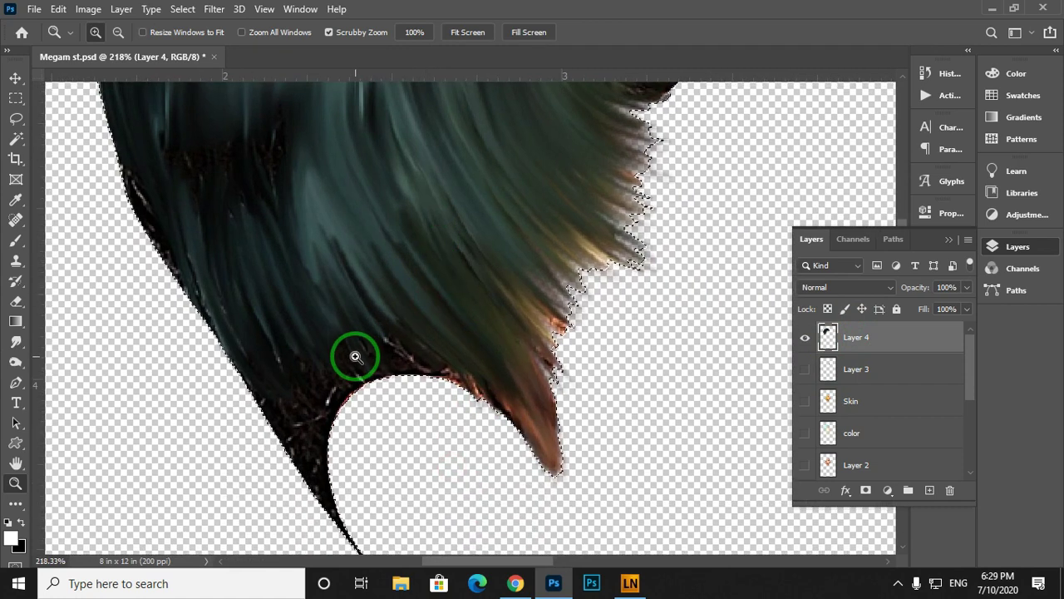
key("r")
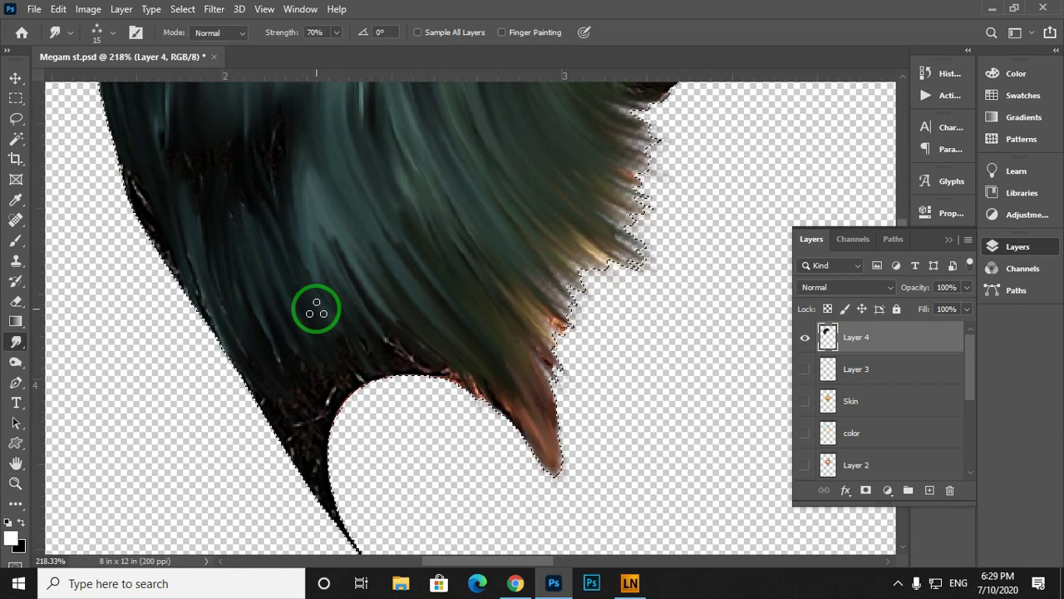
key("8")
left_click_drag(418, 413, 360, 325)
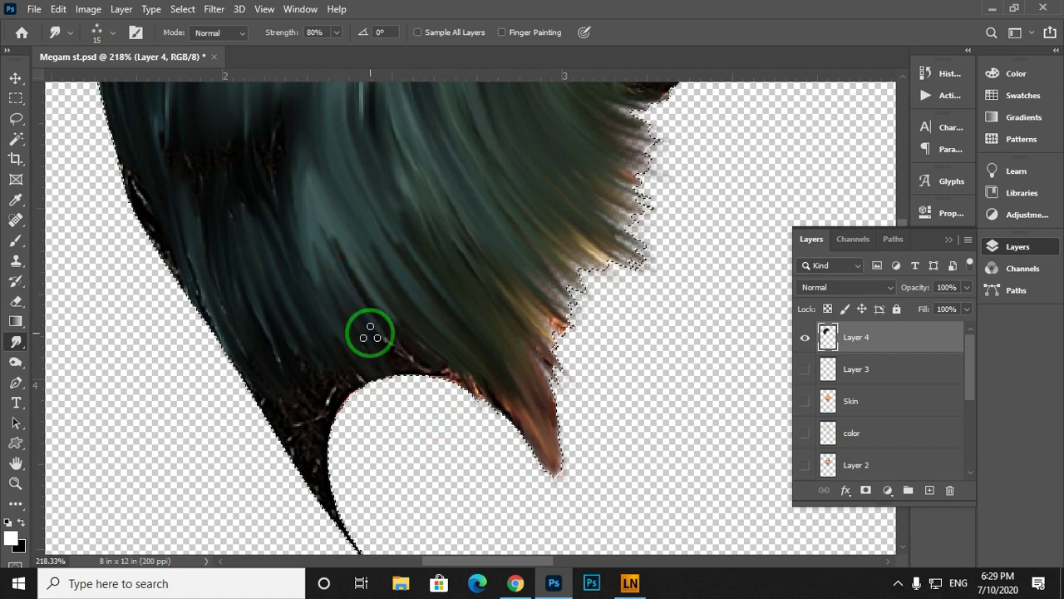
Set the Smudge strength to 90% and sweep strands across the upper ear cutout edge and into the sideburn.
key("9")
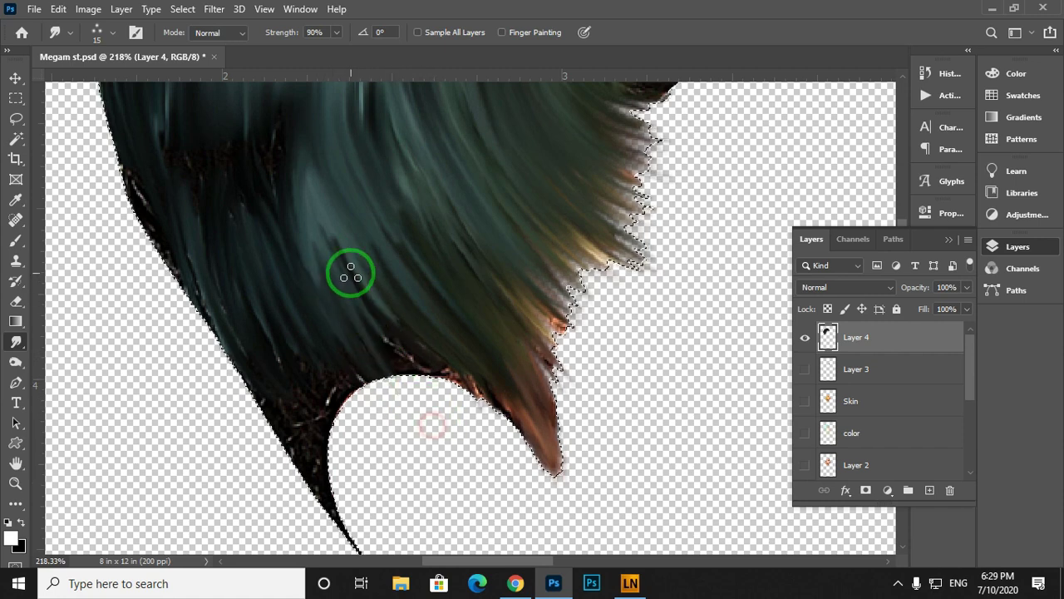
left_click_drag(351, 273, 444, 418)
mouse_move(379, 298)
left_mouse_down()
mouse_move(426, 375)
mouse_move(511, 435)
mouse_move(457, 361)
mouse_move(555, 485)
mouse_move(532, 501)
left_mouse_up()
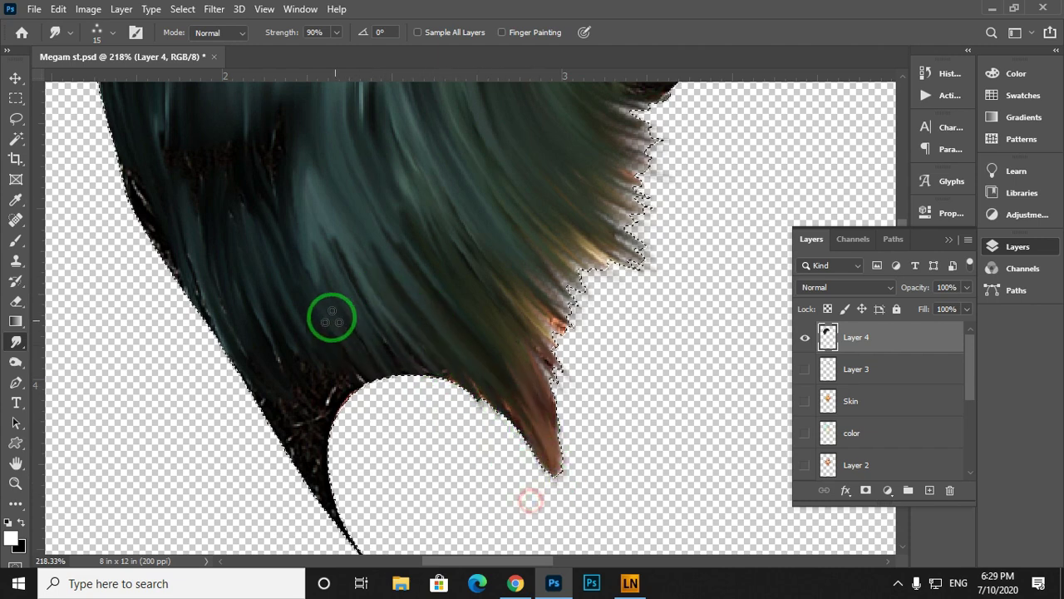
mouse_move(323, 303)
left_mouse_down()
mouse_move(387, 435)
mouse_move(315, 368)
mouse_move(415, 449)
left_mouse_up()
left_click_drag(344, 332, 390, 427)
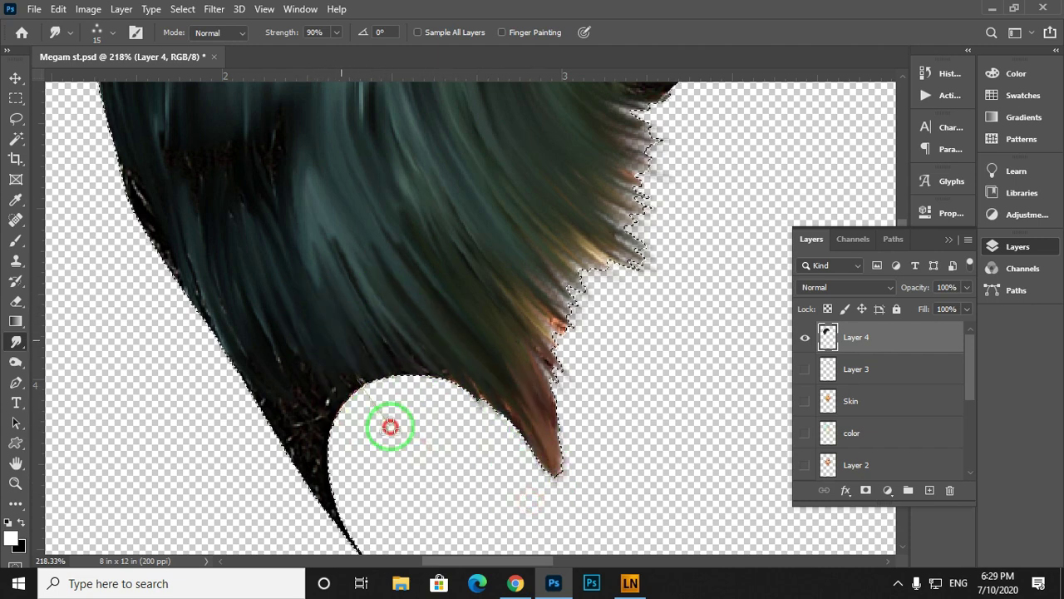
Smudge the speckled hair behind the ear cutout into smooth strands running down to its thin pointed end.
mouse_move(309, 314)
left_mouse_down()
mouse_move(302, 362)
mouse_move(359, 439)
left_mouse_up()
mouse_move(302, 336)
left_mouse_down()
mouse_move(304, 407)
mouse_move(368, 485)
left_mouse_up()
scroll(300, 320, "down", 1)
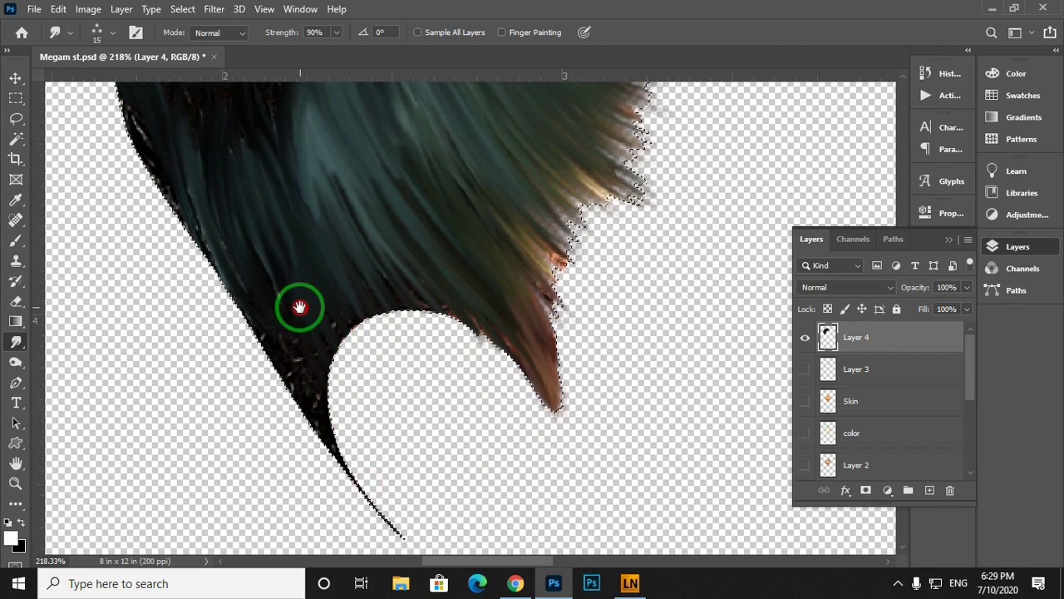
left_click_drag(289, 293, 368, 464)
left_click_drag(385, 519, 271, 271)
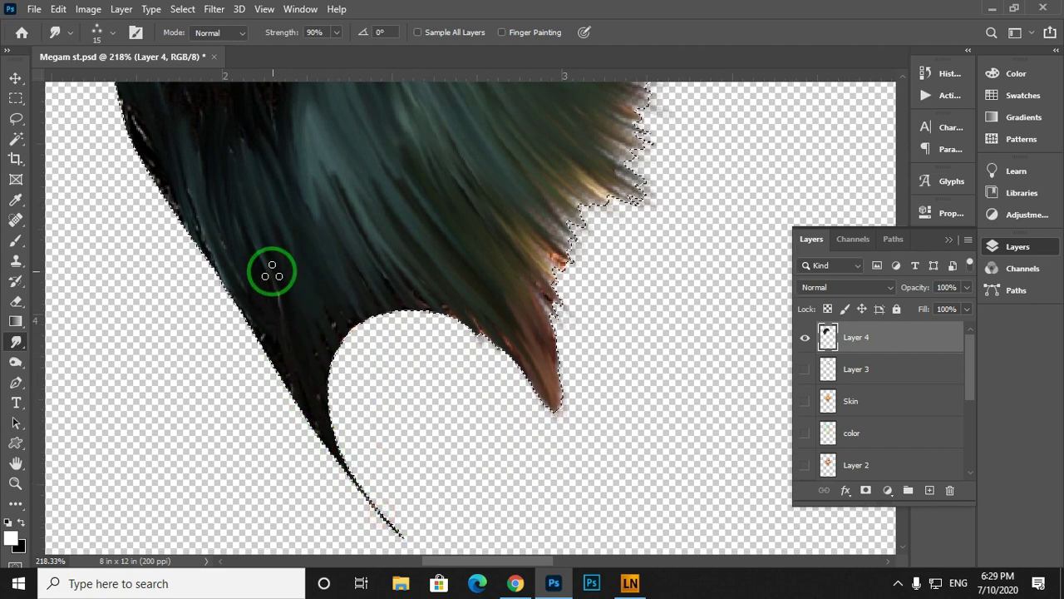
mouse_move(344, 499)
left_mouse_down()
mouse_move(313, 384)
mouse_move(332, 308)
left_mouse_up()
left_click_drag(374, 409, 380, 245)
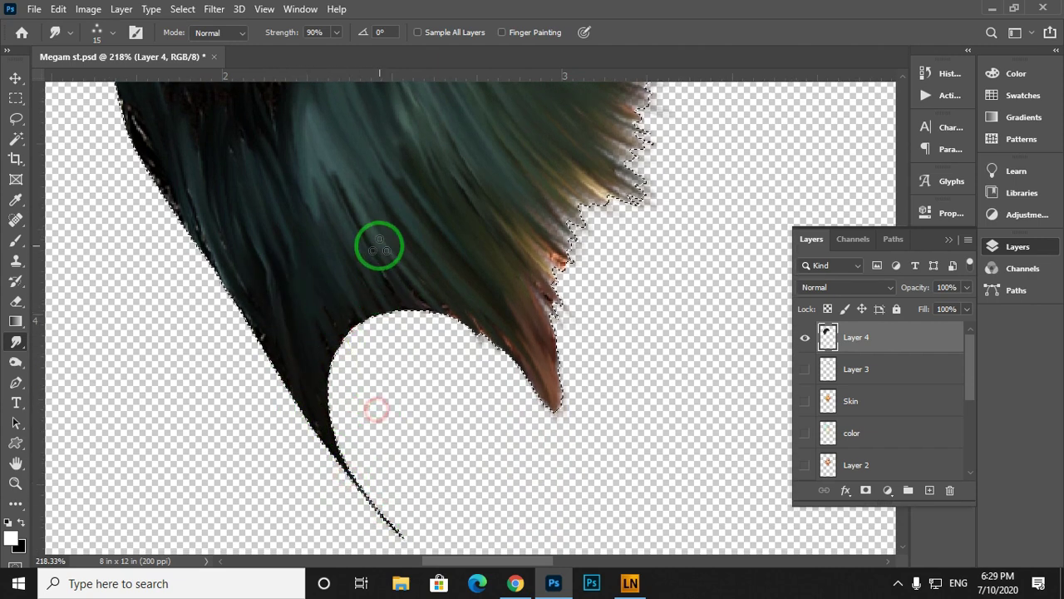
Smudge the hair above the ear cutout and blend the reddish sideburn into darker strands down to its tip.
left_click_drag(468, 380, 421, 275)
left_click_drag(518, 398, 482, 357)
left_click_drag(566, 466, 496, 288)
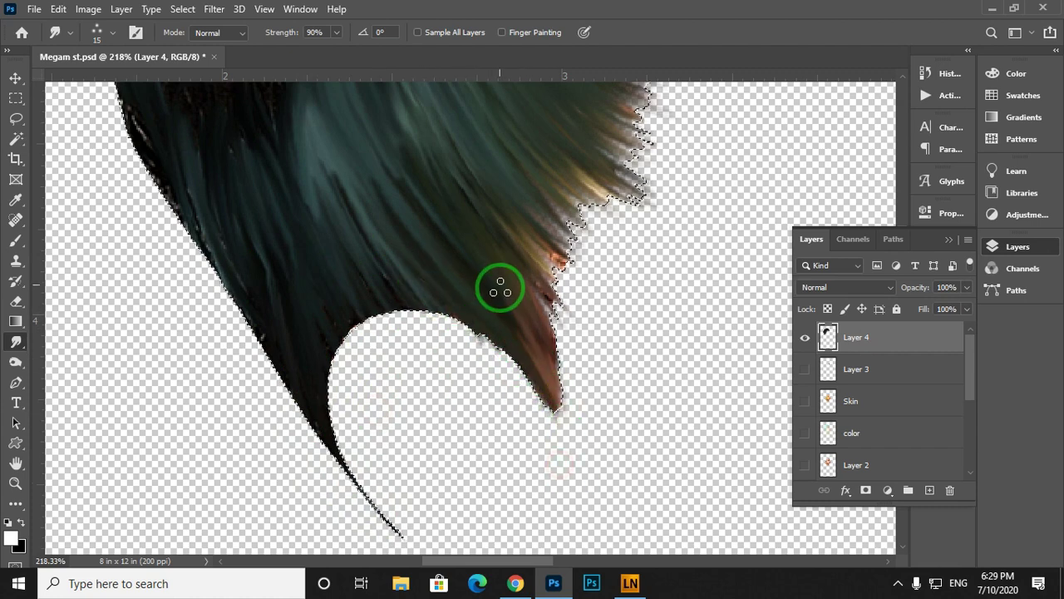
mouse_move(566, 485)
left_mouse_down()
mouse_move(552, 430)
mouse_move(466, 251)
mouse_move(573, 477)
mouse_move(475, 238)
left_mouse_up()
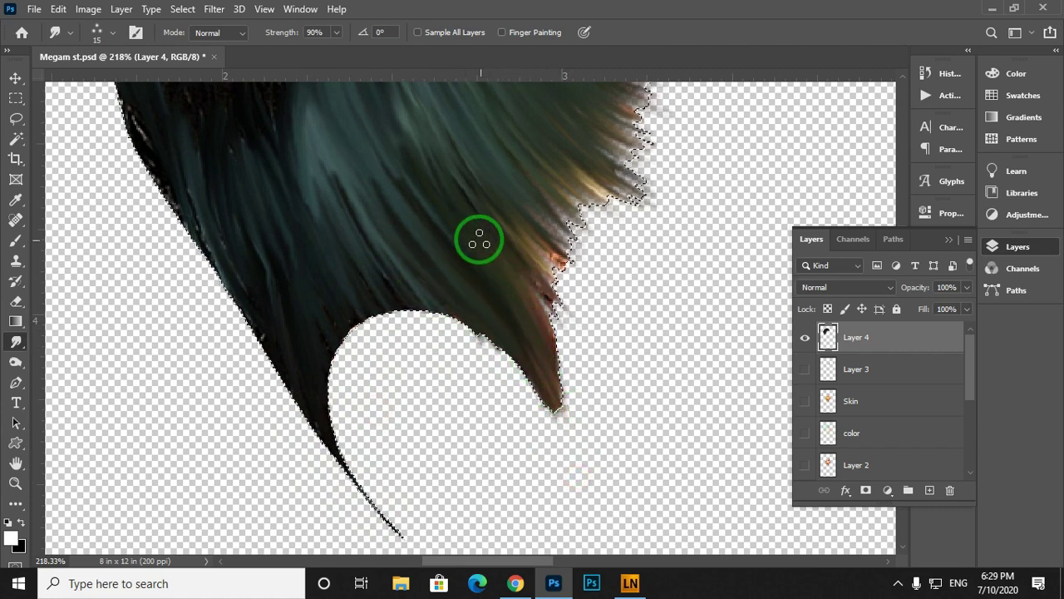
left_click_drag(573, 435, 554, 438)
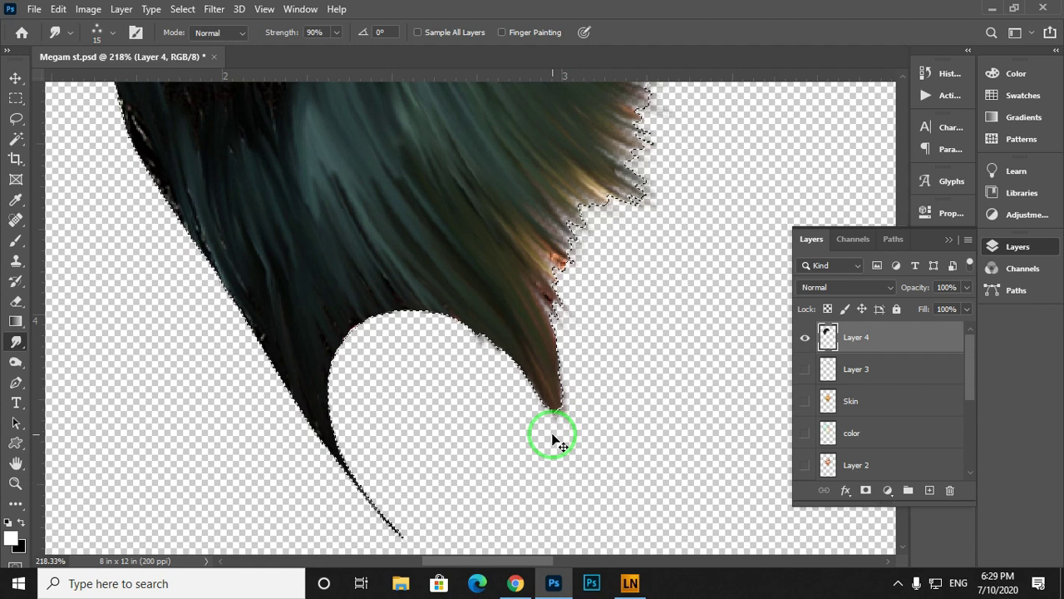
Deselect the hair outline and sweep fine wisps past the sideburn's edge and tip with a size 10 brush at 80% strength.
key("ctrl+d")
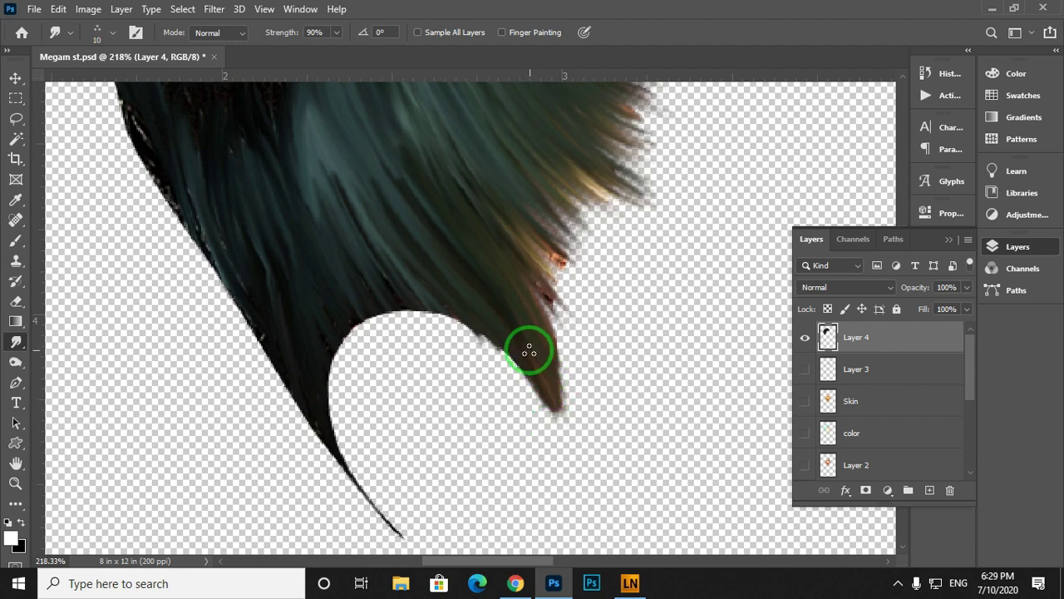
left_click_drag(579, 435, 519, 289)
left_click_drag(569, 383, 508, 275)
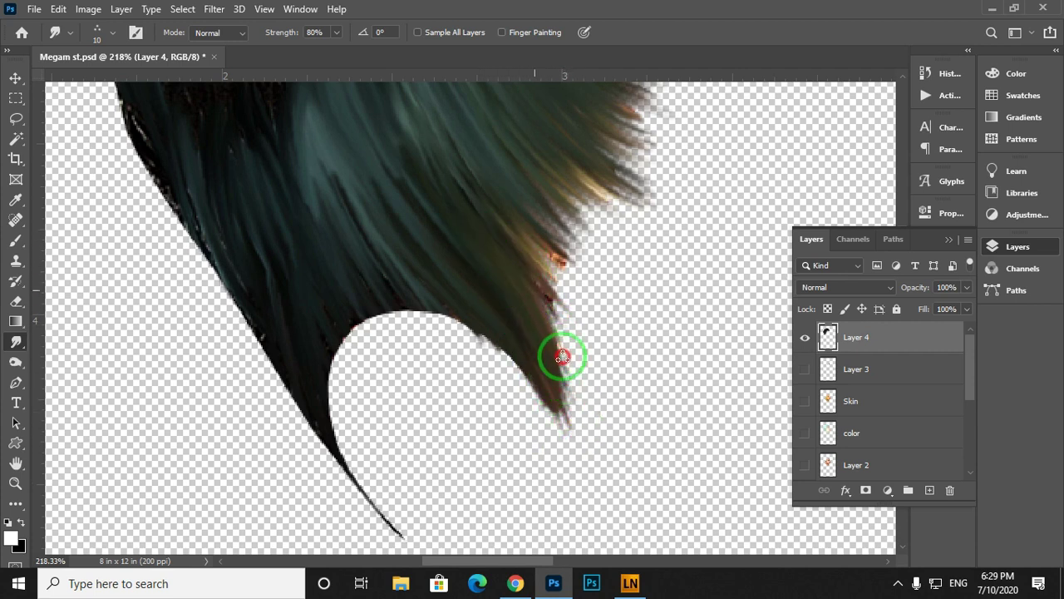
left_click(566, 325)
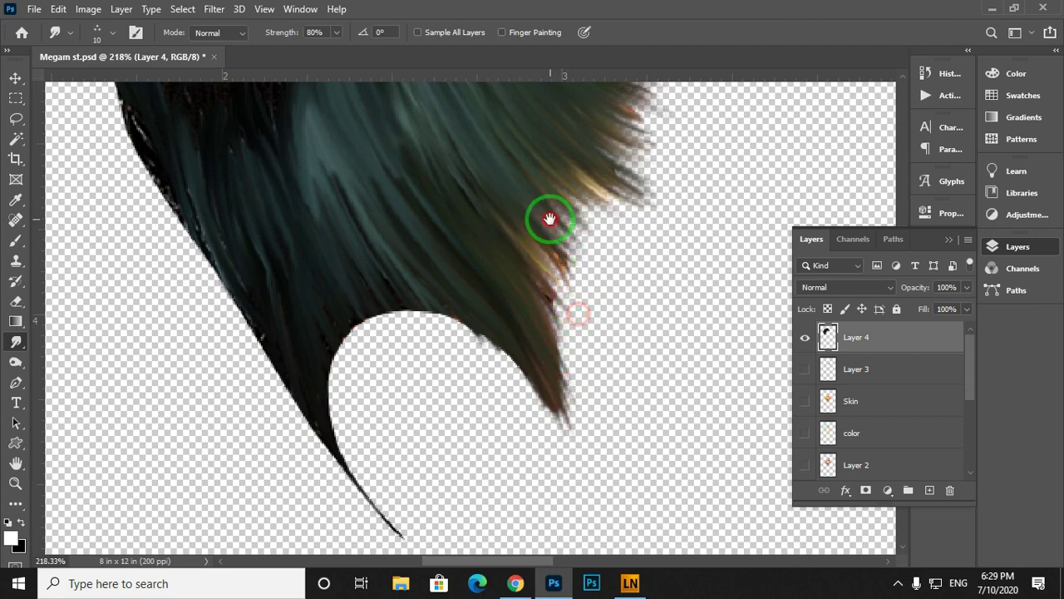
Smooth the hair strands above the ear cutout with long smudge strokes at 90% strength and brush size 15.
left_click_drag(550, 219, 531, 315)
mouse_move(404, 254)
left_mouse_down()
mouse_move(477, 304)
mouse_move(489, 379)
left_mouse_up()
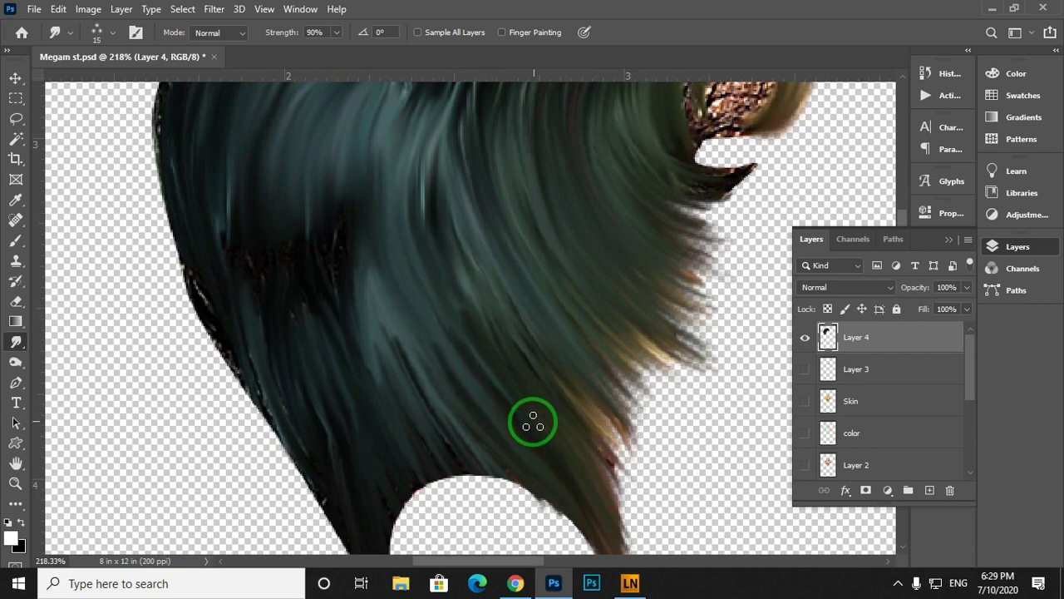
left_click_drag(462, 310, 482, 357)
left_click_drag(440, 224, 470, 297)
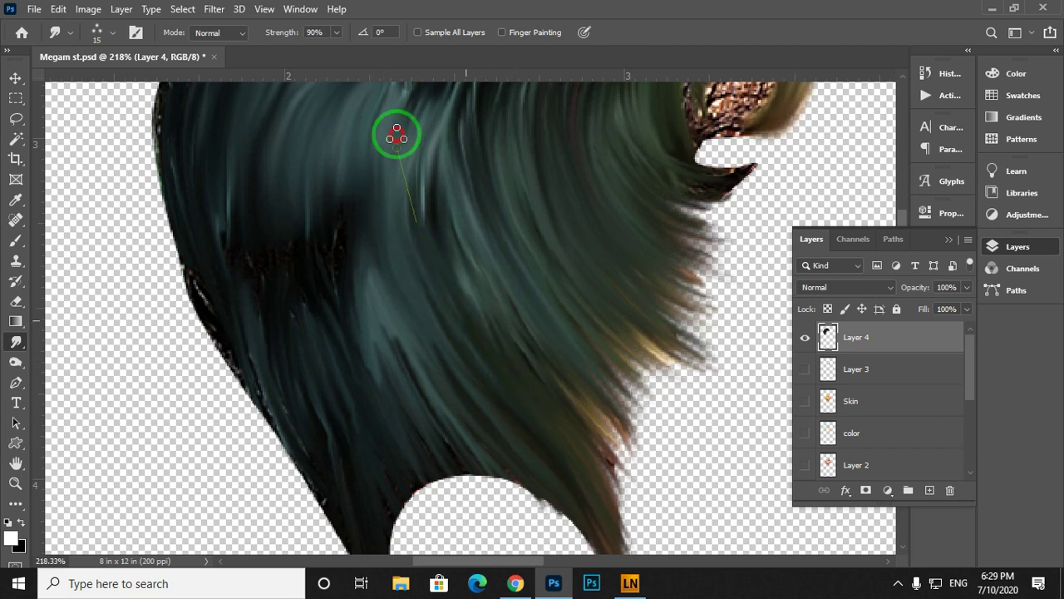
left_click_drag(397, 134, 422, 204)
left_click_drag(430, 151, 538, 414)
mouse_move(426, 284)
left_mouse_down()
mouse_move(392, 119)
mouse_move(492, 446)
mouse_move(385, 316)
mouse_move(358, 263)
mouse_move(397, 253)
left_mouse_up()
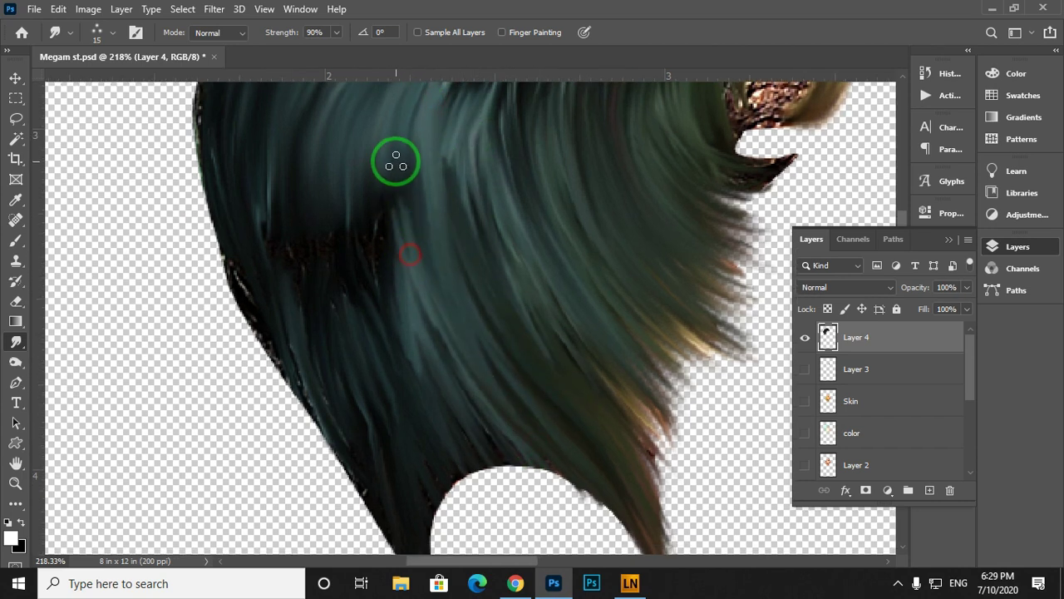
Smudge the dark speckled patch behind the ear into long strands running down toward the neck point.
mouse_move(394, 159)
left_mouse_down()
mouse_move(458, 397)
mouse_move(437, 388)
mouse_move(373, 143)
mouse_move(452, 440)
mouse_move(357, 266)
mouse_move(350, 224)
mouse_move(423, 470)
mouse_move(331, 190)
mouse_move(342, 352)
mouse_move(407, 497)
left_mouse_up()
left_click_drag(382, 414, 411, 372)
mouse_move(334, 185)
left_mouse_down()
mouse_move(344, 297)
mouse_move(415, 497)
left_mouse_up()
left_click_drag(398, 410, 392, 279)
mouse_move(362, 258)
left_mouse_down()
mouse_move(435, 452)
mouse_move(423, 388)
mouse_move(454, 490)
mouse_move(432, 375)
left_mouse_up()
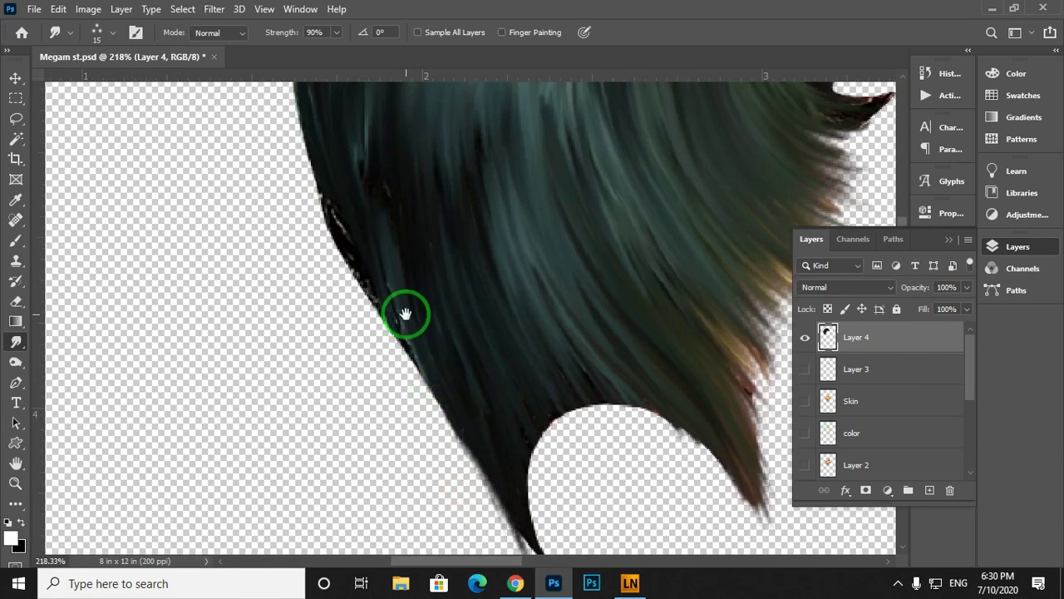
Smudge soft strands along the lower back edge of the hair and undo the last stray stroke.
left_click_drag(406, 314, 388, 248)
left_click_drag(363, 195, 430, 356)
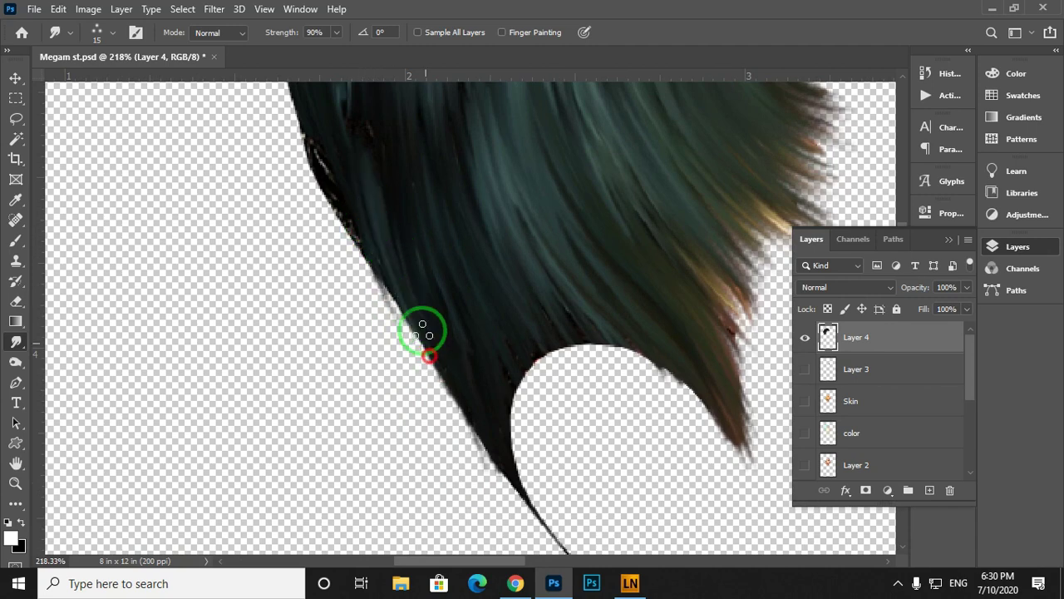
mouse_move(391, 244)
left_mouse_down()
mouse_move(442, 385)
mouse_move(377, 238)
mouse_move(422, 419)
mouse_move(375, 325)
left_mouse_up()
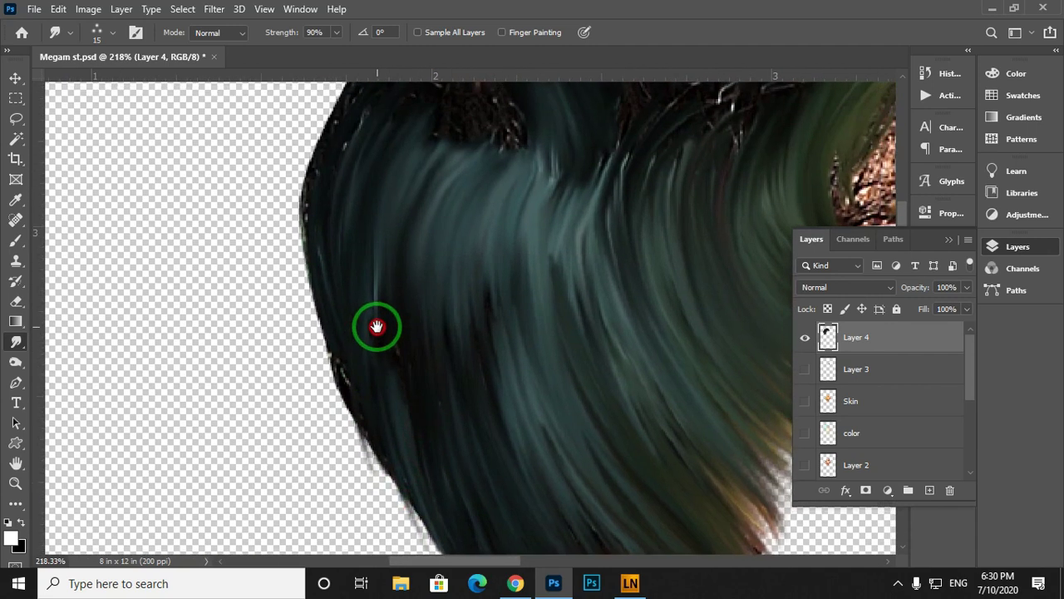
key("ctrl+z")
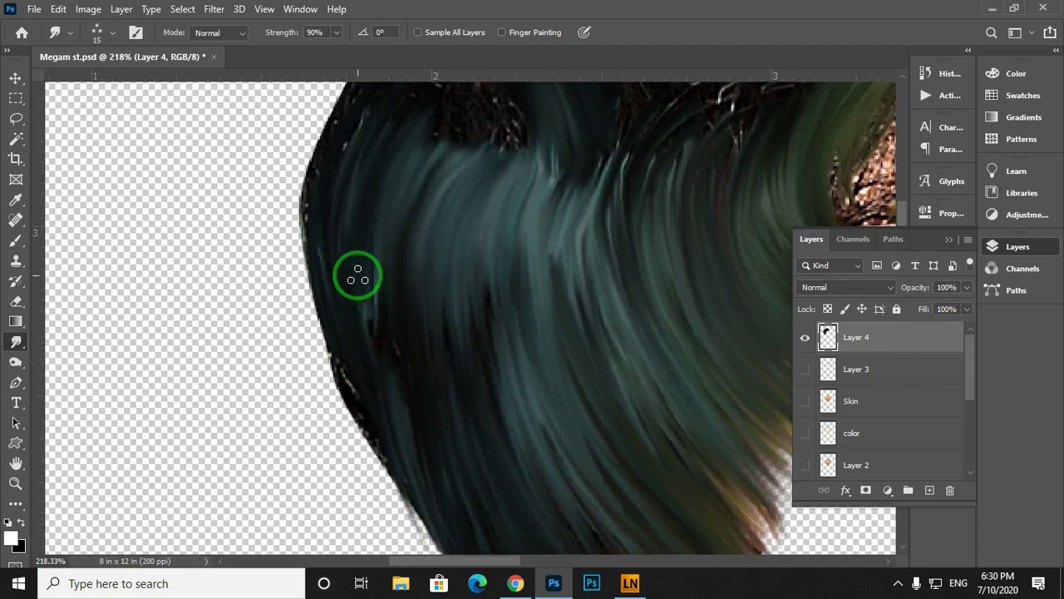
Set the Smudge strength to 96% and sweep the speckled back-of-head edge into soft strands down toward the neck.
left_click_drag(331, 192, 375, 254)
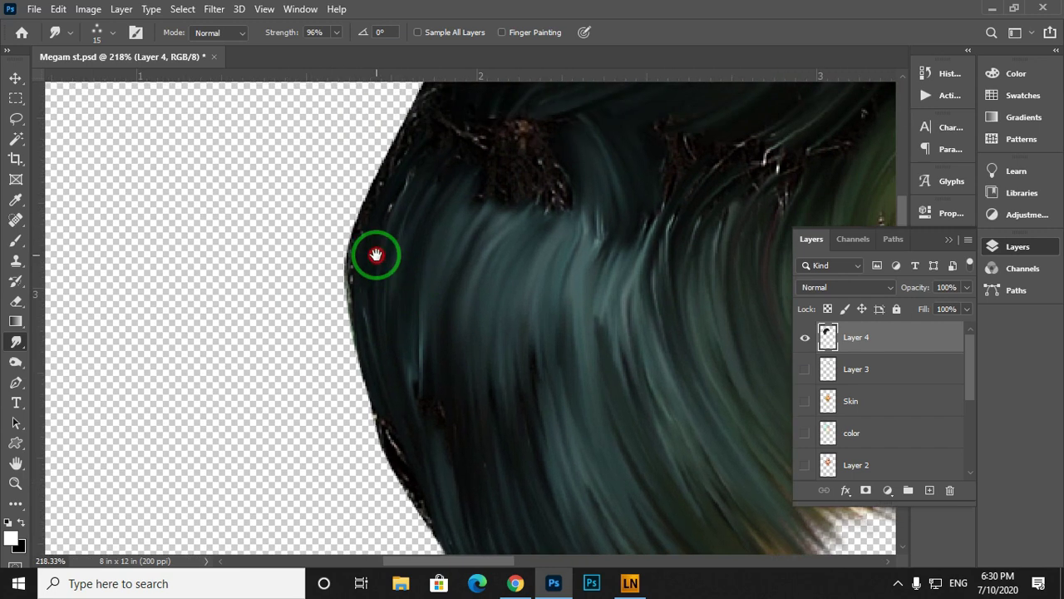
mouse_move(398, 183)
left_mouse_down()
mouse_move(344, 328)
mouse_move(361, 404)
left_mouse_up()
left_click_drag(361, 351, 330, 271)
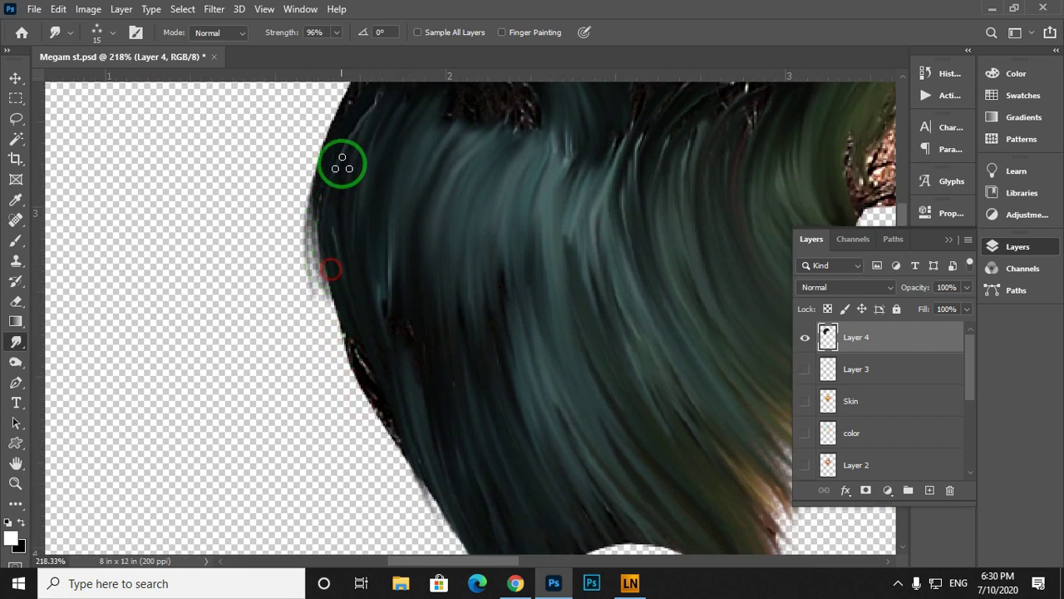
left_click_drag(342, 117, 332, 288)
mouse_move(341, 123)
left_mouse_down()
mouse_move(387, 396)
mouse_move(354, 288)
left_mouse_up()
mouse_move(300, 158)
left_mouse_down()
mouse_move(325, 311)
mouse_move(397, 376)
left_mouse_up()
left_click_drag(359, 330, 321, 242)
left_click_drag(322, 242, 427, 461)
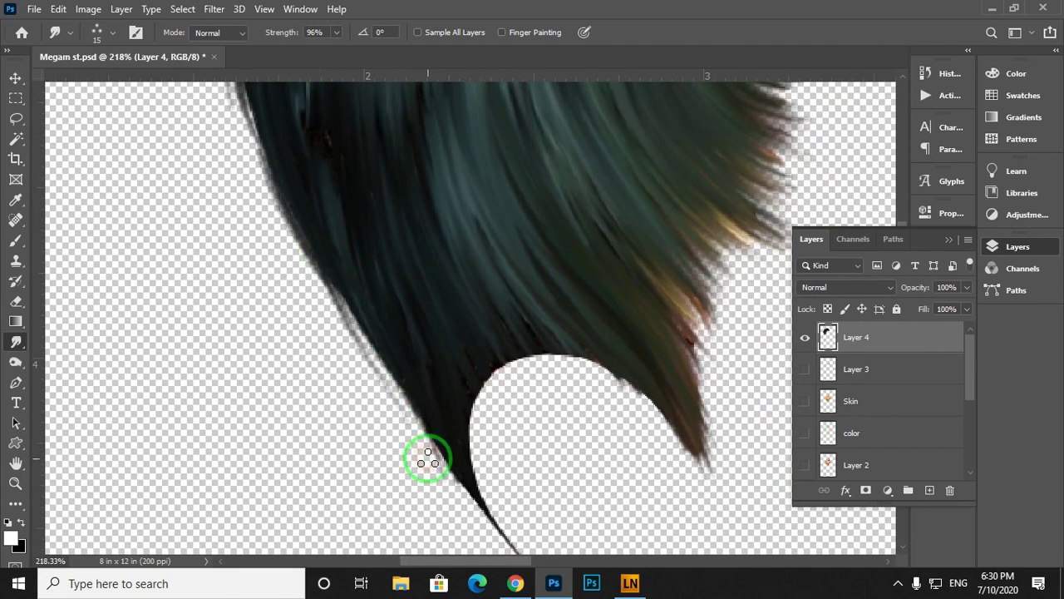
Switch to a finer size 3 smudge brush and refine the thin strands along the lower back edge.
right_click(342, 279)
double_click(646, 436)
left_click_drag(394, 372, 445, 449)
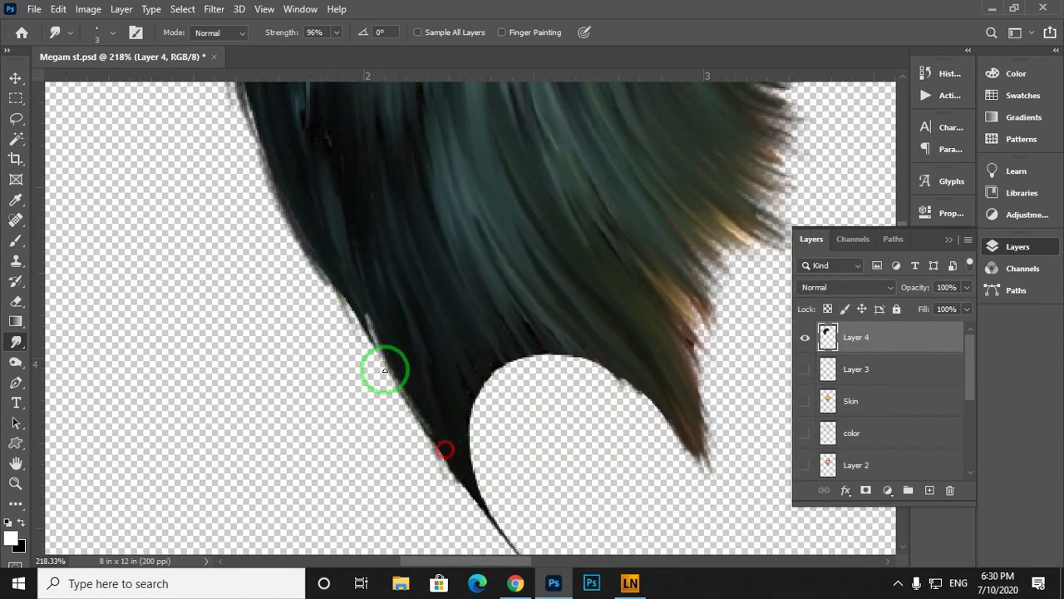
left_click_drag(353, 288, 410, 400)
left_click_drag(367, 333, 408, 404)
left_click_drag(313, 162, 358, 384)
Switch to the three-dot brush at size 10 and blend the remaining dark patch and the back edge of the hair.
mouse_move(358, 384)
left_mouse_down()
mouse_move(330, 297)
mouse_move(368, 208)
left_mouse_up()
left_click_drag(380, 304, 307, 233)
right_click(307, 233)
double_click(325, 363)
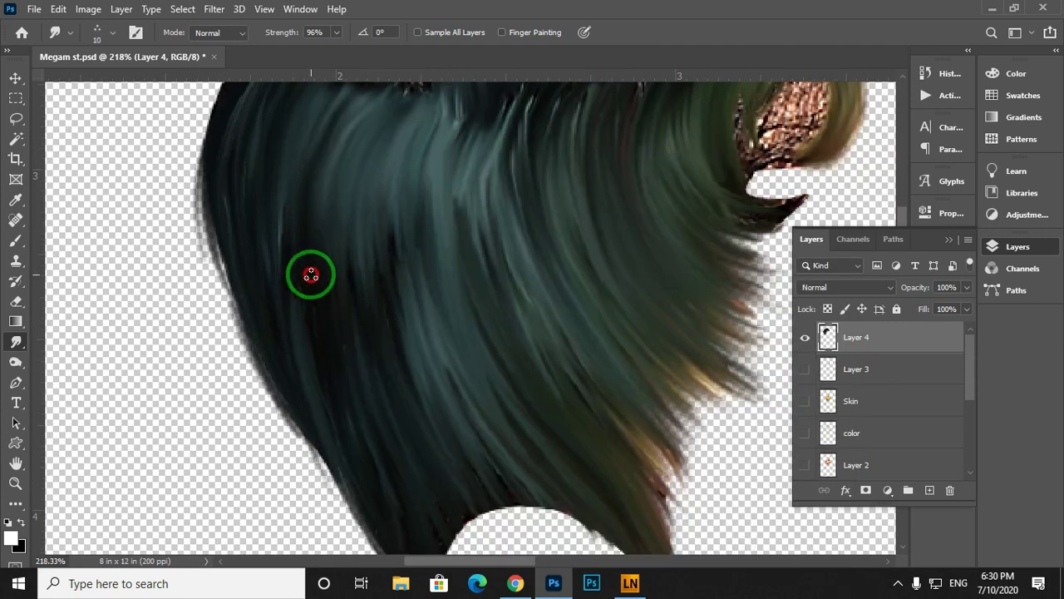
mouse_move(311, 274)
left_mouse_down()
mouse_move(363, 513)
mouse_move(336, 347)
left_mouse_up()
left_click_drag(266, 138, 292, 238)
left_click_drag(315, 202, 403, 497)
left_click_drag(358, 155, 302, 424)
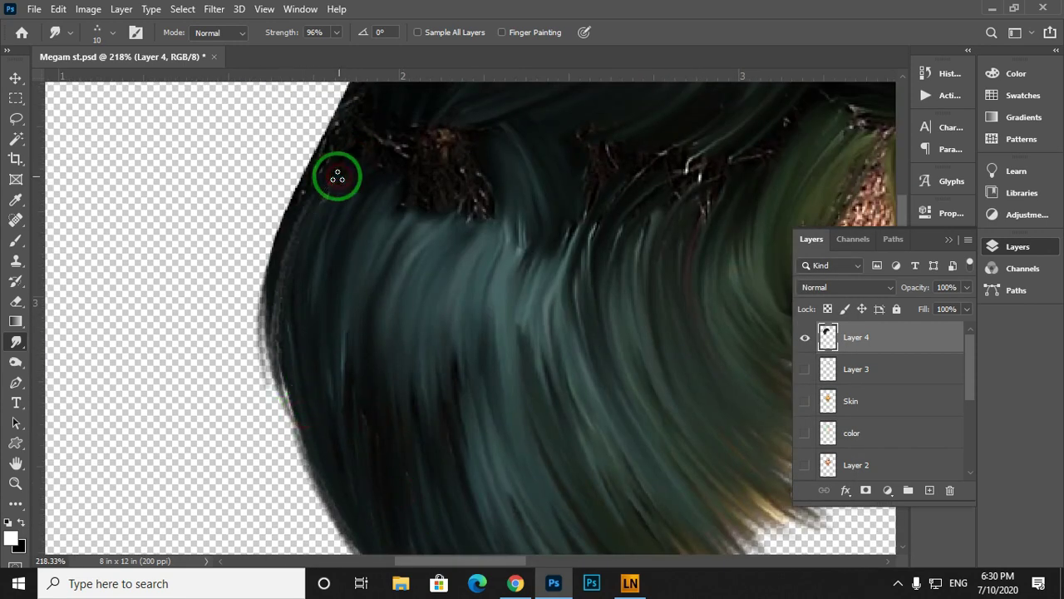
Set the Smudge strength to 80% and blend the rough pinkish patch at the temple into the surrounding strands.
scroll(300, 223, "right", 4)
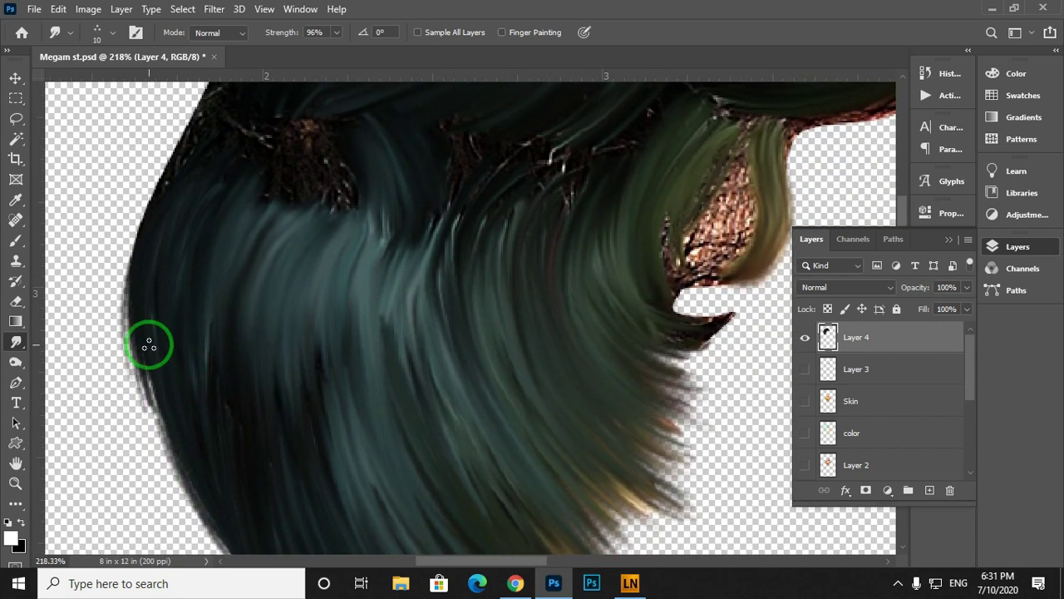
scroll(149, 346, "up", 4)
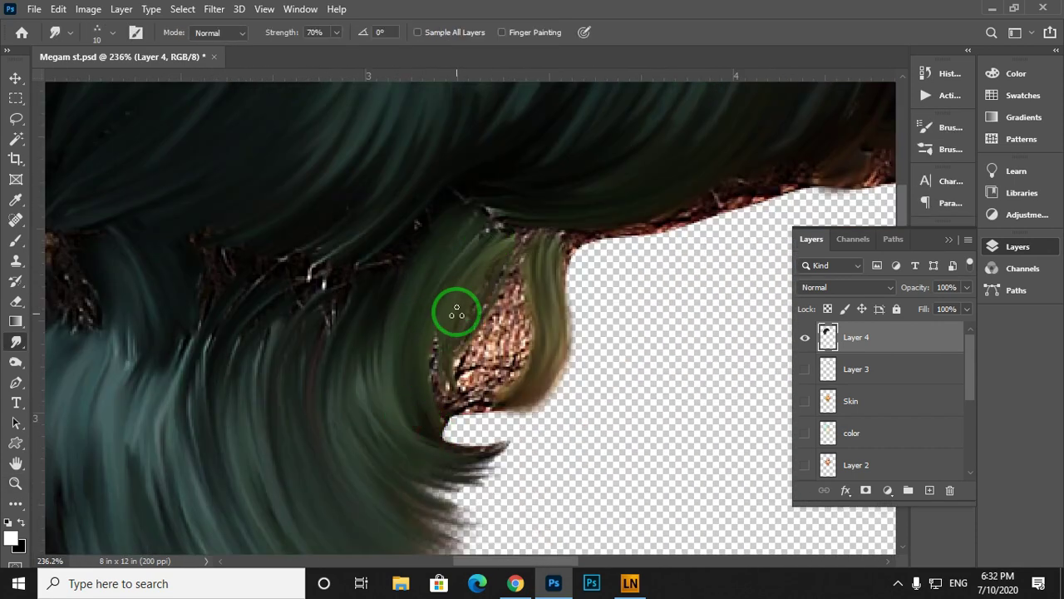
key("8")
left_click_drag(509, 251, 452, 395)
left_click_drag(475, 283, 471, 391)
mouse_move(524, 282)
left_mouse_down()
mouse_move(487, 397)
mouse_move(460, 444)
mouse_move(460, 434)
left_mouse_up()
left_click_drag(407, 346, 508, 404)
left_click_drag(456, 502, 432, 371)
left_click_drag(483, 279, 447, 444)
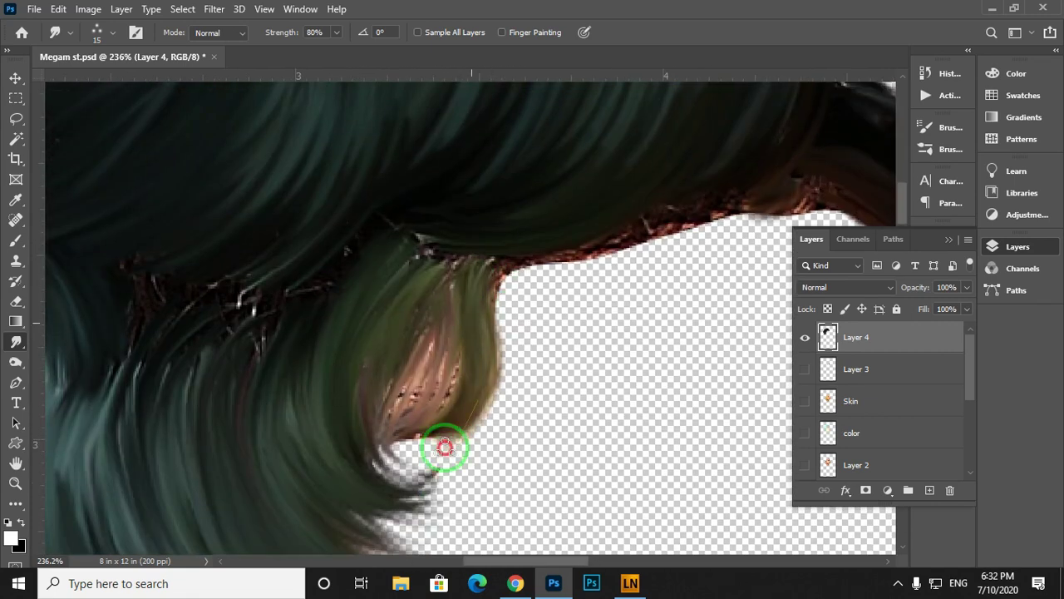
Smudge the rough reddish hairline along the forehead into smooth strands following the fringe.
left_click_drag(440, 232, 370, 404)
mouse_move(513, 409)
left_mouse_down()
mouse_move(381, 373)
mouse_move(323, 409)
left_mouse_up()
left_click_drag(449, 372, 344, 390)
left_click_drag(494, 361, 372, 381)
left_click_drag(507, 359, 427, 366)
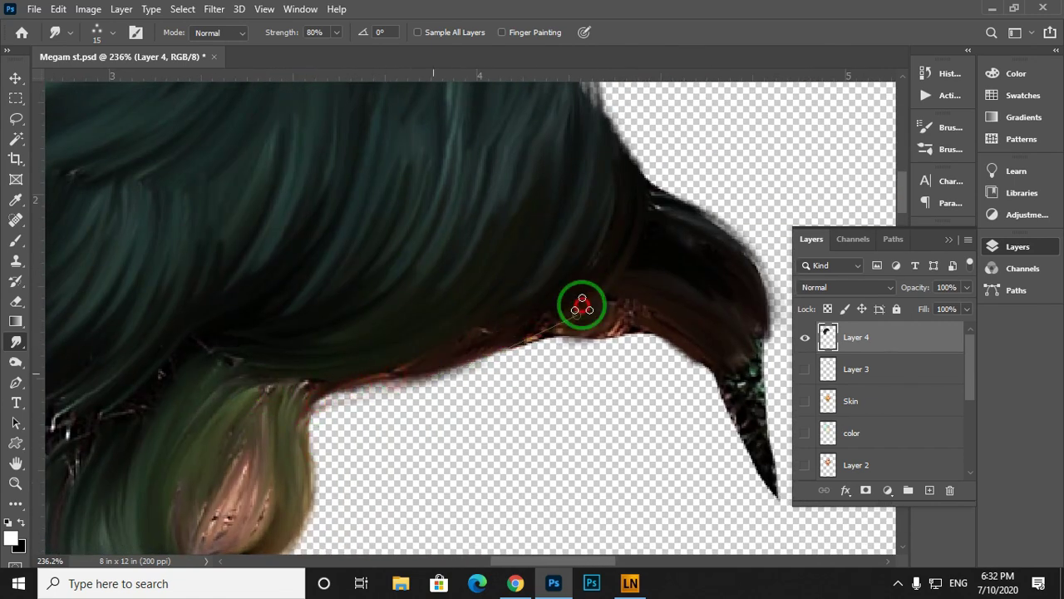
left_click_drag(583, 304, 543, 344)
Set the Smudge strength to 90% and pull wispy strands along the front edge of the hair above the forehead lock.
scroll(511, 184, "up", 1)
scroll(511, 184, "right", 1)
key("9")
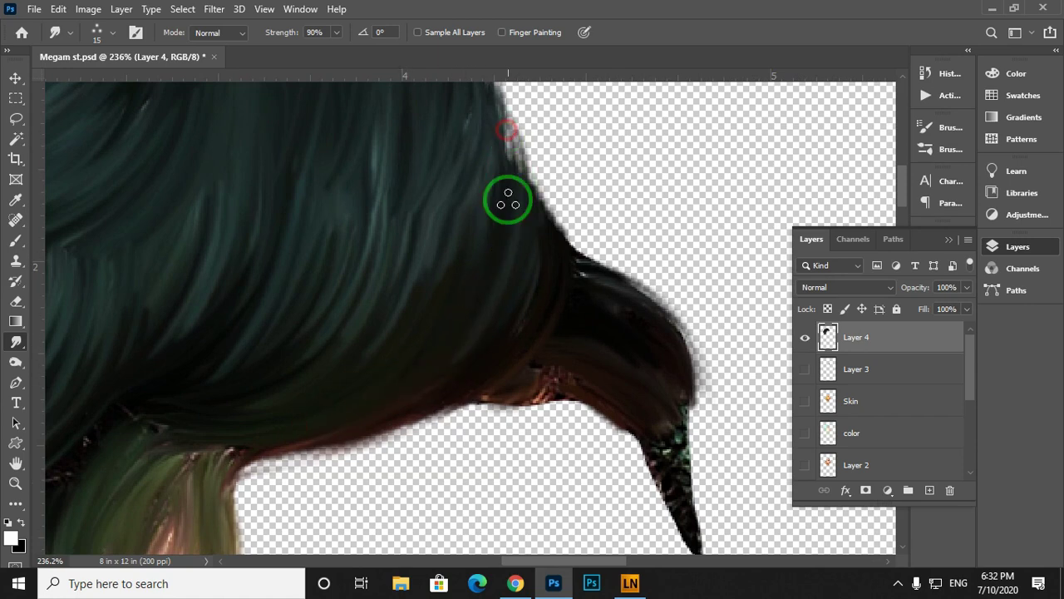
scroll(446, 100, "right", 1)
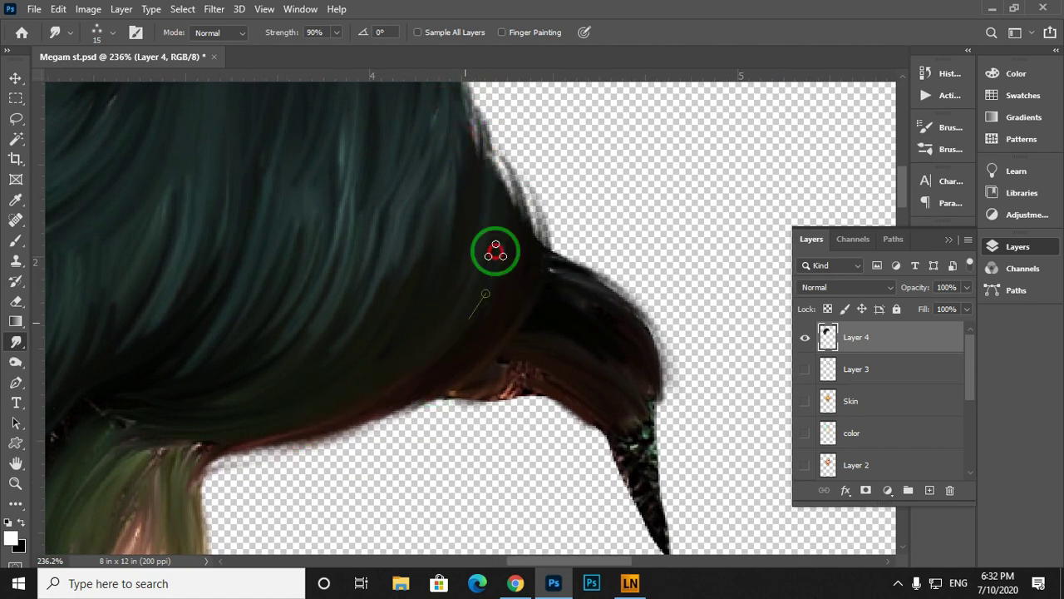
scroll(491, 247, "up", 5)
scroll(491, 247, "left", 2)
scroll(485, 250, "down", 2)
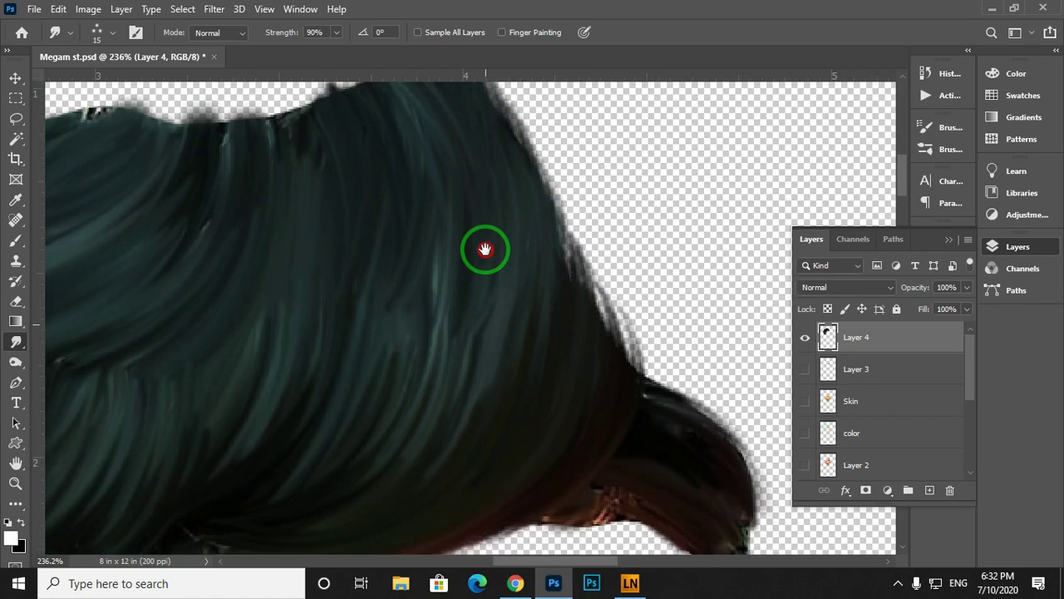
left_click_drag(489, 298, 521, 309)
scroll(522, 314, "down", 1)
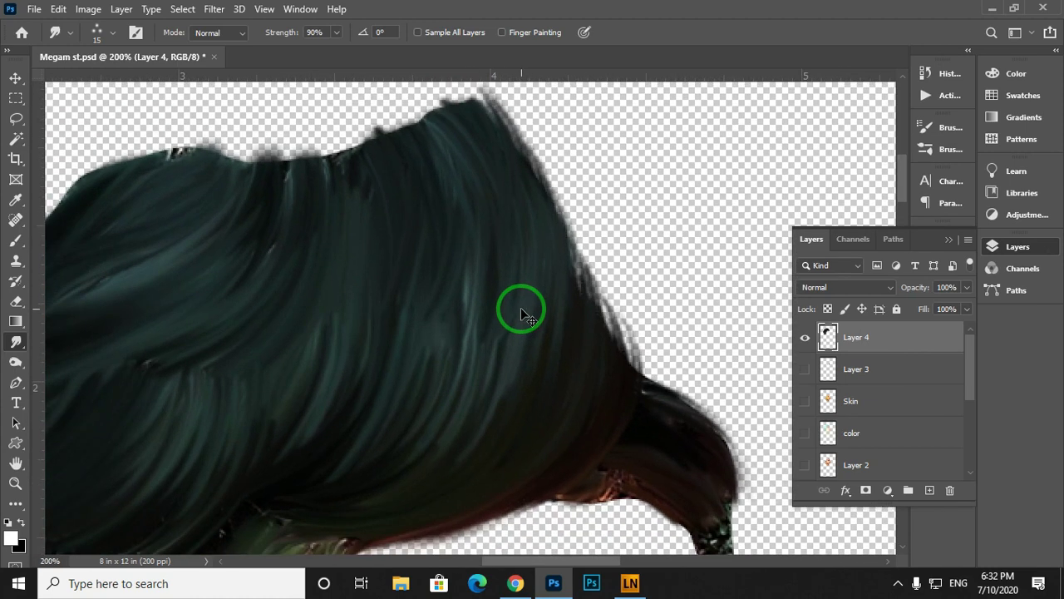
Show only Background copy to examine the original hair's crown and front edge, and return to showing only Layer 4.
scroll(936, 378, "down", 5)
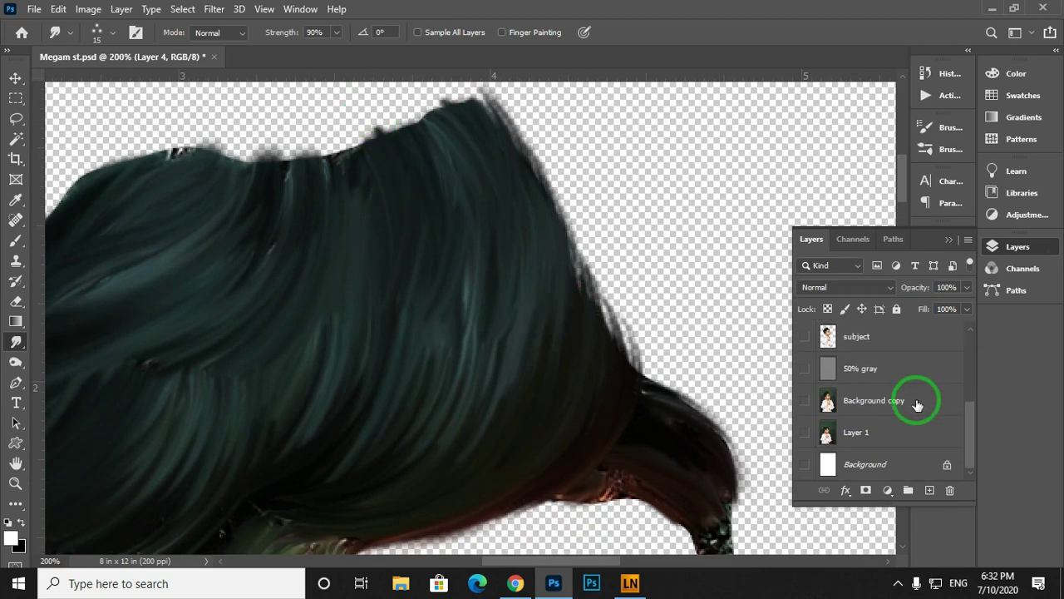
left_click(805, 402, "alt")
mouse_move(535, 348)
left_mouse_down()
mouse_move(541, 404)
mouse_move(573, 427)
mouse_move(566, 388)
mouse_move(586, 426)
left_mouse_up()
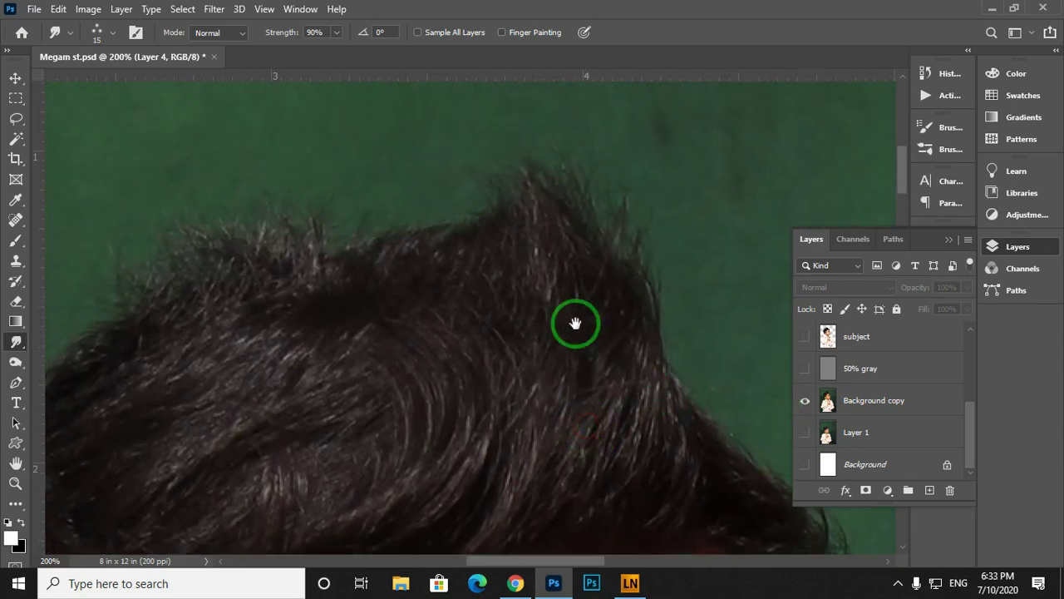
left_click_drag(563, 283, 623, 209)
scroll(811, 340, "up", 5)
left_click(804, 338, "alt")
Smudge the front hair at 95% strength into flowing strands that curve from the crown down to the forehead hairline.
mouse_move(522, 154)
left_mouse_down()
mouse_move(512, 117)
mouse_move(369, 152)
left_mouse_up()
left_click_drag(381, 152, 412, 242)
left_click_drag(381, 149, 424, 324)
left_click_drag(466, 359, 449, 355)
mouse_move(409, 395)
left_mouse_down()
mouse_move(325, 324)
mouse_move(370, 360)
left_mouse_up()
left_click_drag(366, 332, 287, 424)
left_click_drag(369, 238, 304, 446)
mouse_move(318, 460)
left_mouse_down()
mouse_move(256, 439)
mouse_move(226, 472)
left_mouse_up()
mouse_move(337, 316)
left_mouse_down()
mouse_move(330, 401)
mouse_move(266, 469)
left_mouse_up()
mouse_move(369, 341)
left_mouse_down()
mouse_move(285, 294)
mouse_move(295, 326)
left_mouse_up()
left_click_drag(304, 303, 157, 472)
left_click_drag(325, 276, 203, 464)
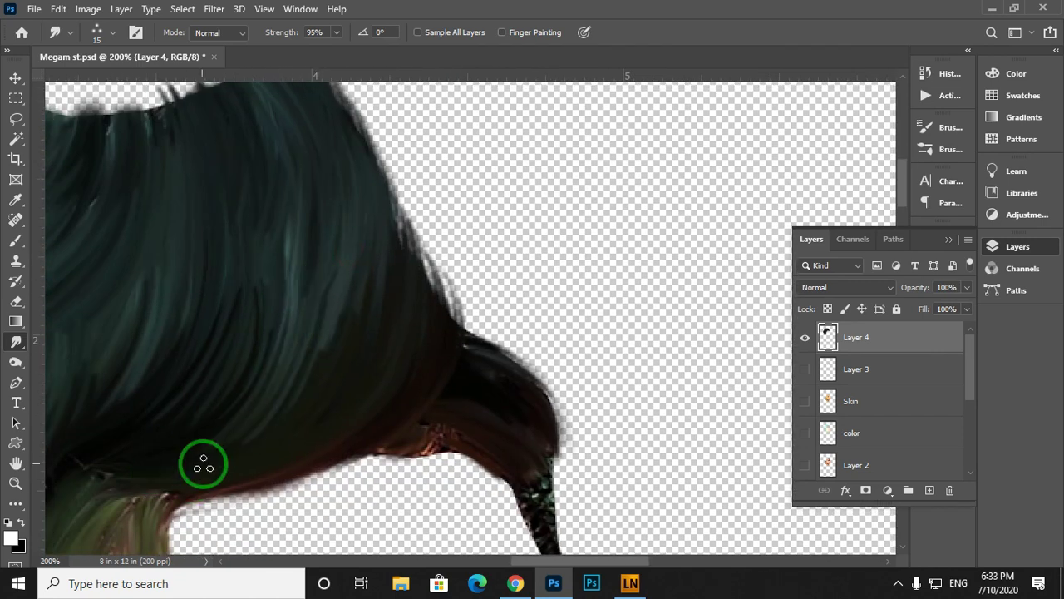
Smooth the rough reddish hairline beside the forehead lock and smudge the lock's speckled strands toward its pointed tip.
left_click_drag(366, 247, 347, 139)
left_click_drag(387, 271, 124, 373)
left_click_drag(368, 333, 345, 338)
left_click_drag(345, 339, 466, 356)
left_click_drag(461, 292, 505, 397)
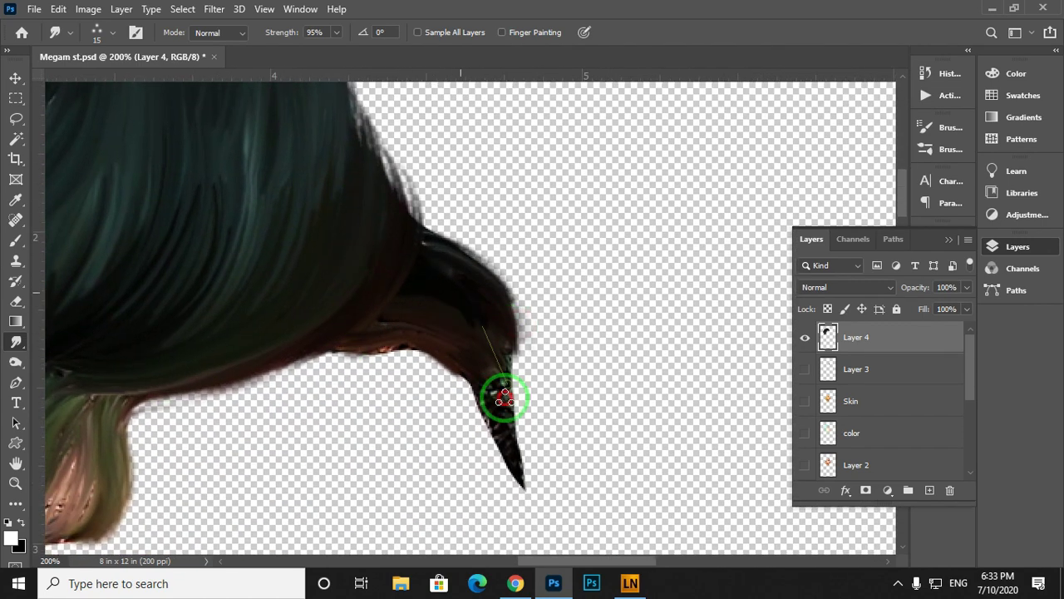
Set the Smudge strength to 80% and feather the front part of the crown's upper edge into short upright strands.
mouse_move(257, 275)
left_mouse_down()
mouse_move(418, 463)
mouse_move(419, 323)
left_mouse_up()
mouse_move(382, 191)
left_mouse_down()
mouse_move(388, 238)
mouse_move(321, 242)
left_mouse_up()
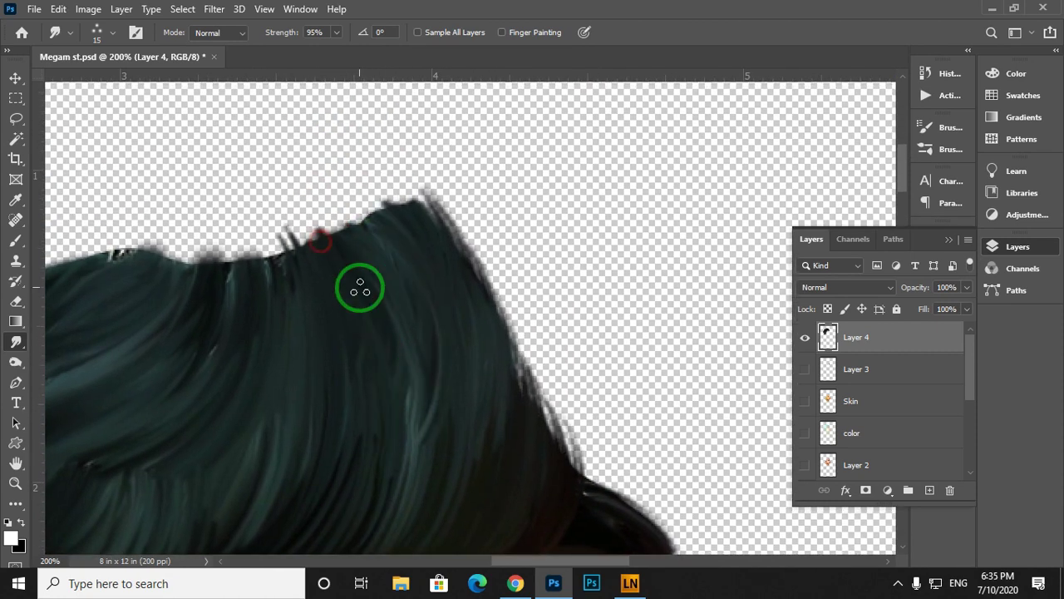
scroll(404, 341, "down", 1)
scroll(322, 245, "right", 2)
scroll(373, 449, "up", 3)
scroll(592, 443, "left", 5)
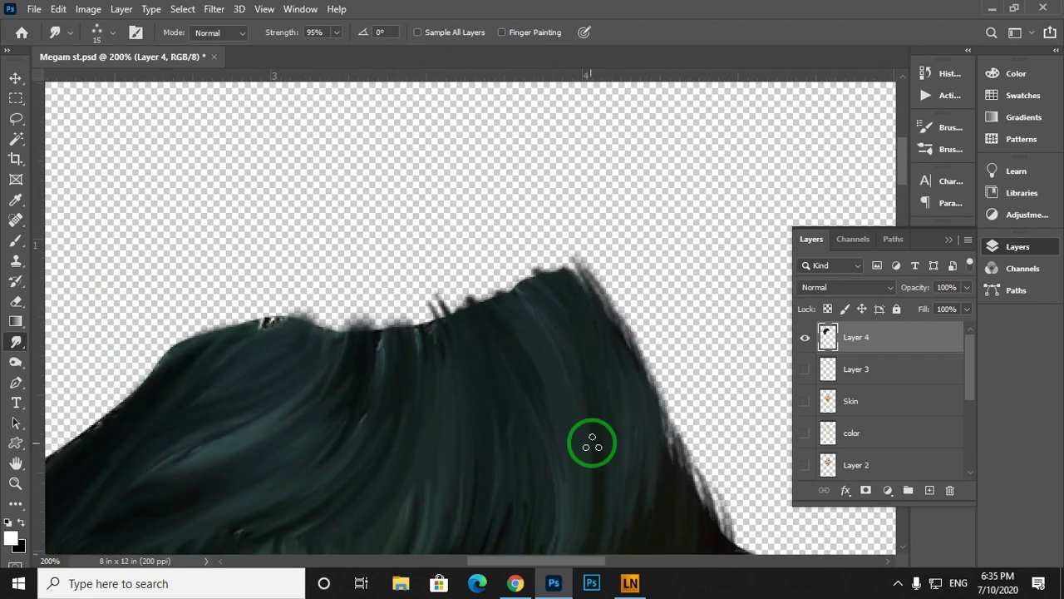
scroll(511, 341, "down", 2)
scroll(548, 333, "left", 3)
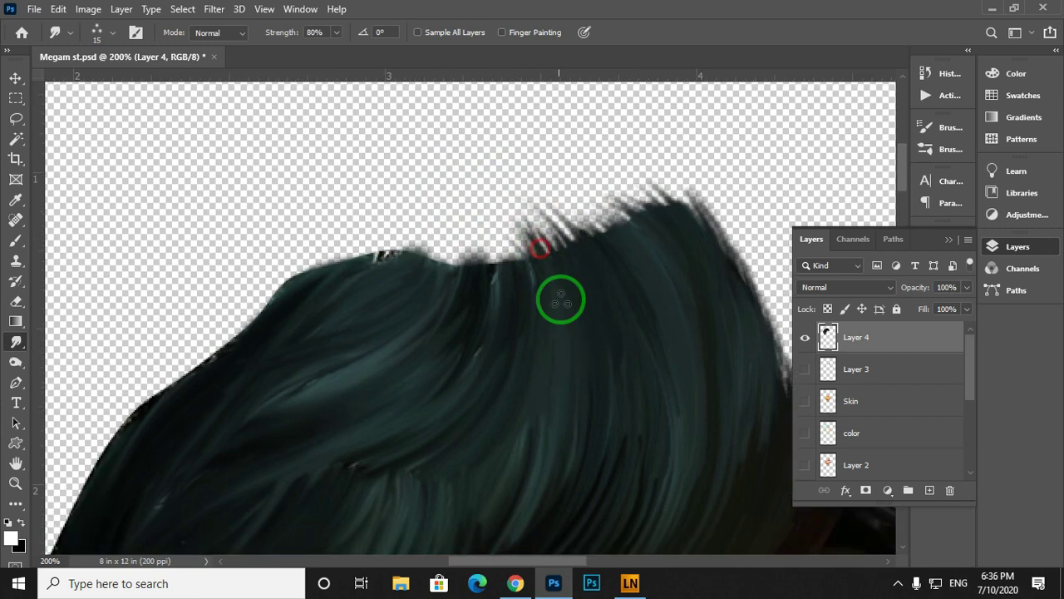
Smudge the middle of the crown's upper edge into wispy strands and soften the rough outline behind them.
scroll(452, 210, "down", 1)
scroll(386, 241, "left", 2)
scroll(525, 309, "up", 1)
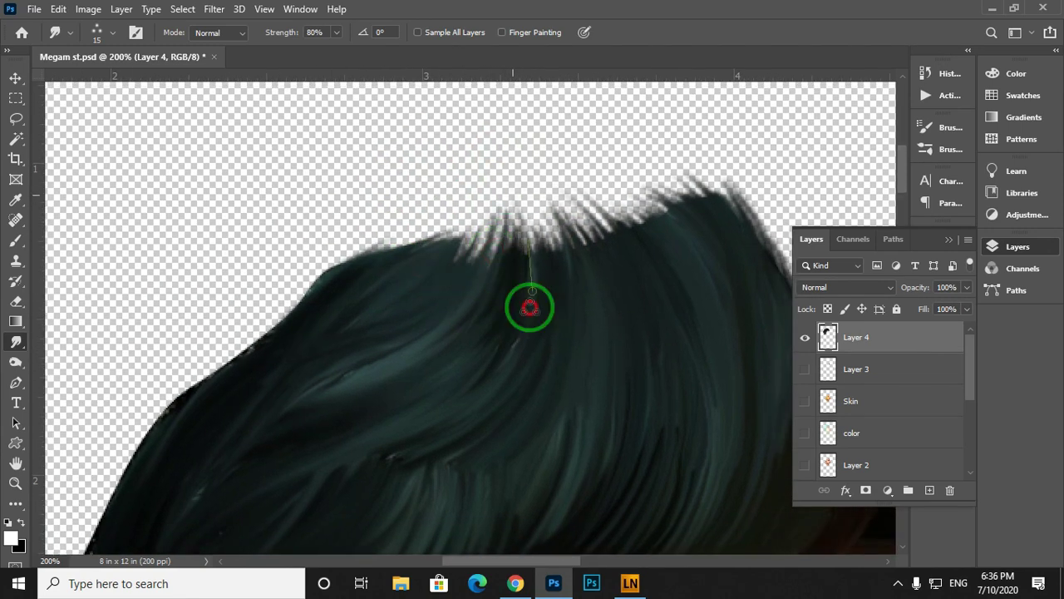
scroll(520, 324, "right", 1)
scroll(534, 299, "right", 2)
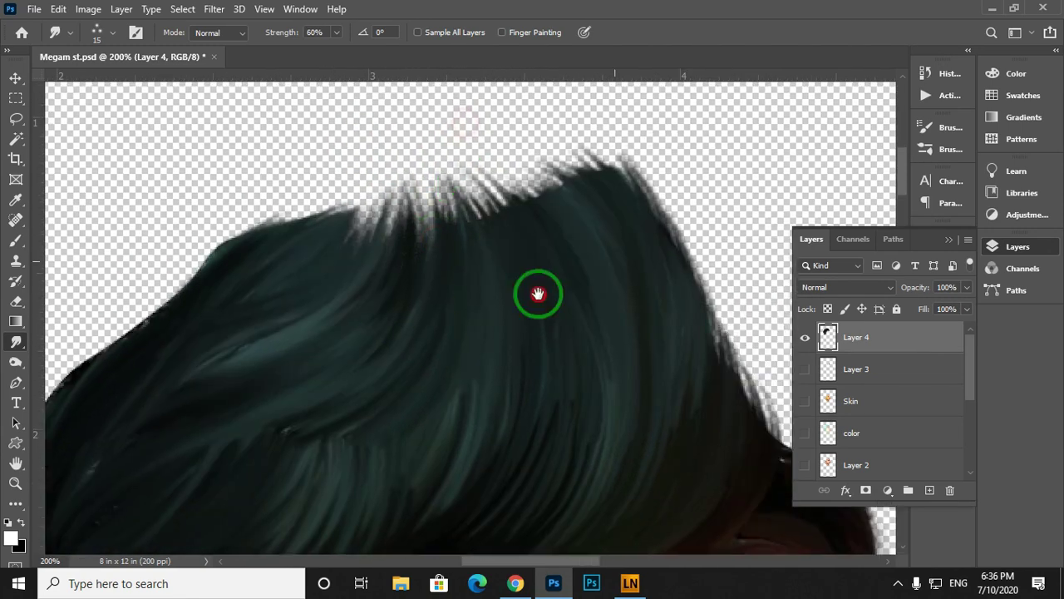
Raise the Smudge strength to 90% and blend the feathered crown strands down into the hair below.
scroll(466, 249, "up", 1)
left_click_drag(629, 256, 622, 238)
left_click_drag(609, 476, 655, 338)
left_click_drag(466, 332, 480, 303)
key("]")
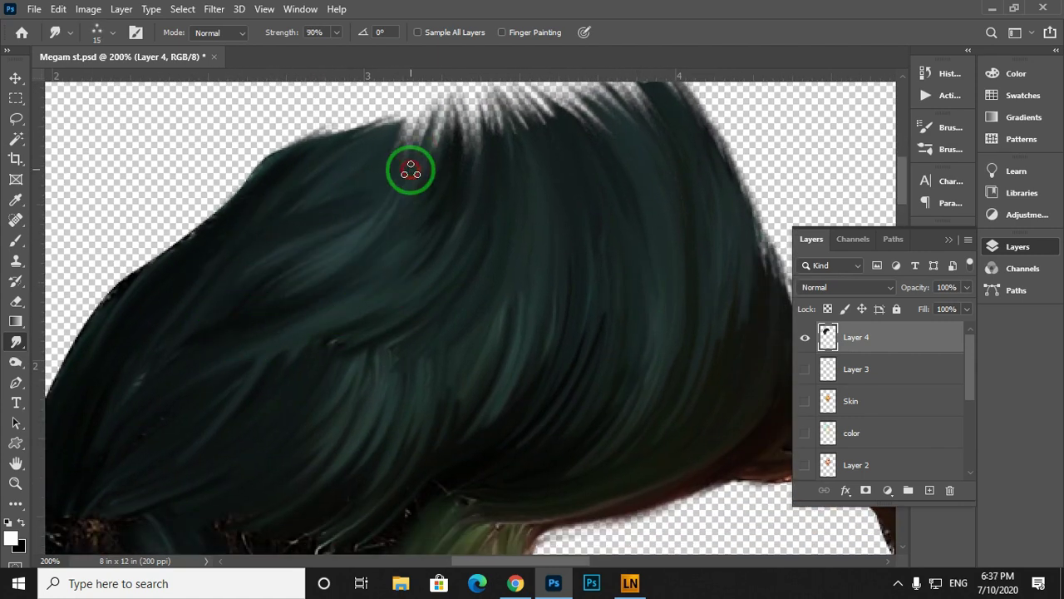
mouse_move(382, 273)
left_mouse_down()
mouse_move(332, 302)
mouse_move(399, 233)
mouse_move(425, 224)
mouse_move(340, 379)
mouse_move(415, 247)
left_mouse_up()
Rotate the canvas and smudge the speckled brown patches at the back of the hair smooth with a size 20 brush.
key("ctrl+minus")
key("r")
left_click_drag(489, 224, 379, 301)
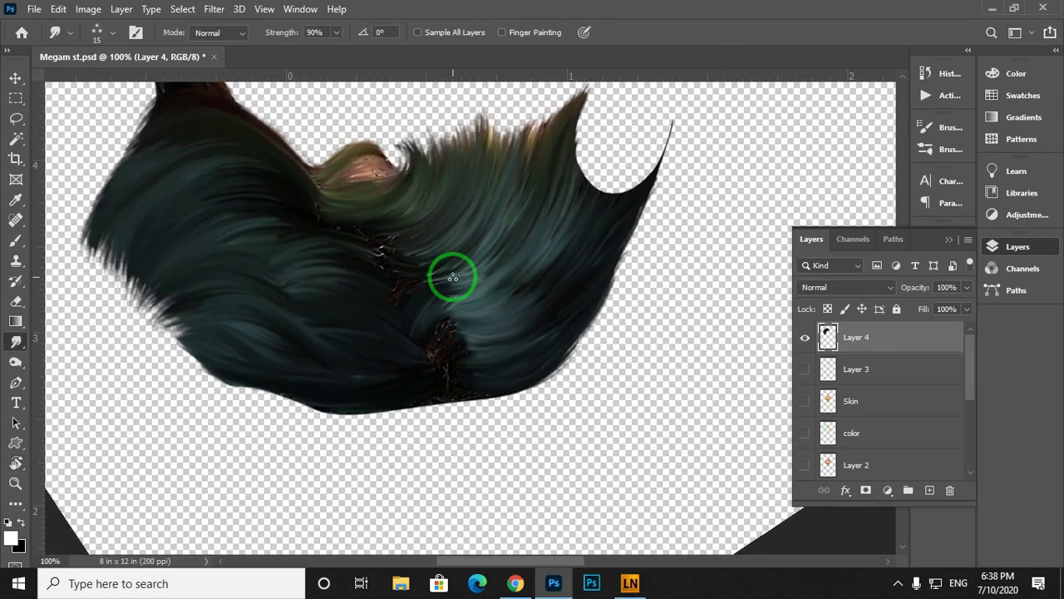
left_click_drag(452, 276, 490, 276)
left_click_drag(391, 274, 382, 355)
scroll(407, 310, "down", 3)
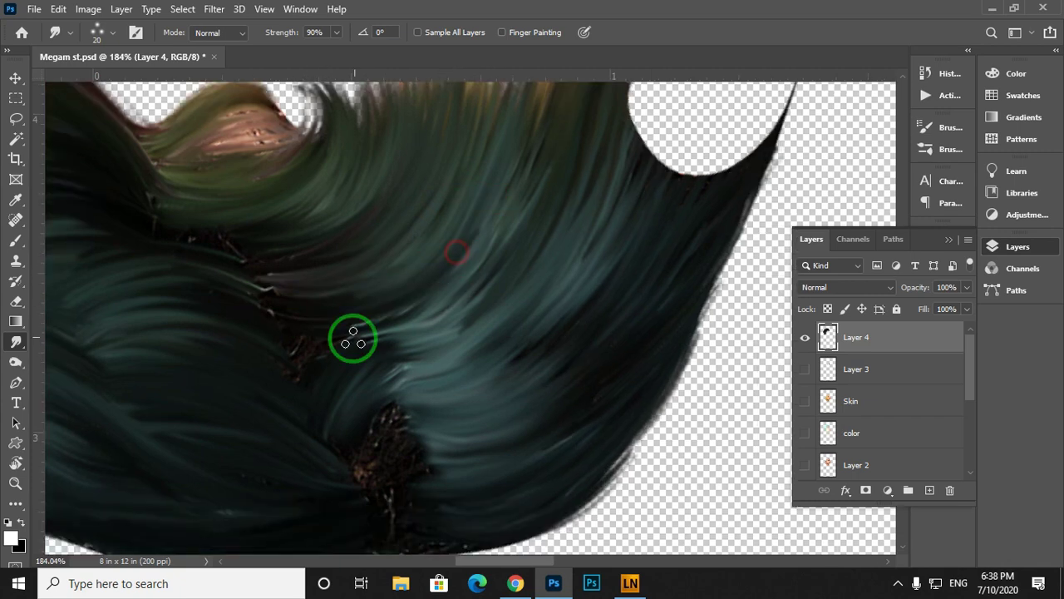
scroll(433, 290, "down", 1)
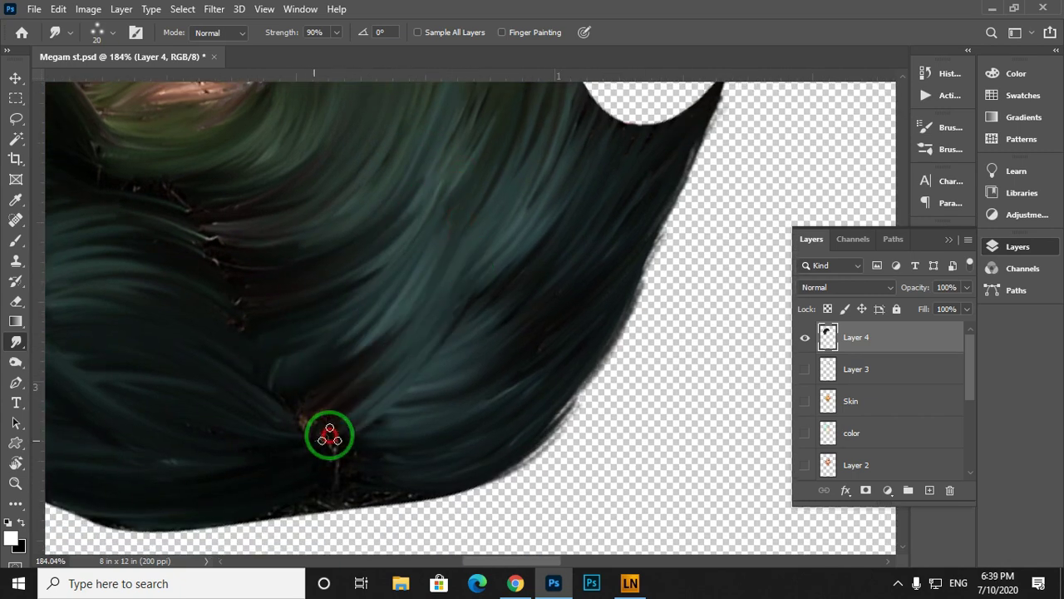
mouse_move(330, 435)
left_mouse_down()
mouse_move(435, 304)
mouse_move(307, 401)
mouse_move(388, 366)
mouse_move(593, 200)
left_mouse_up()
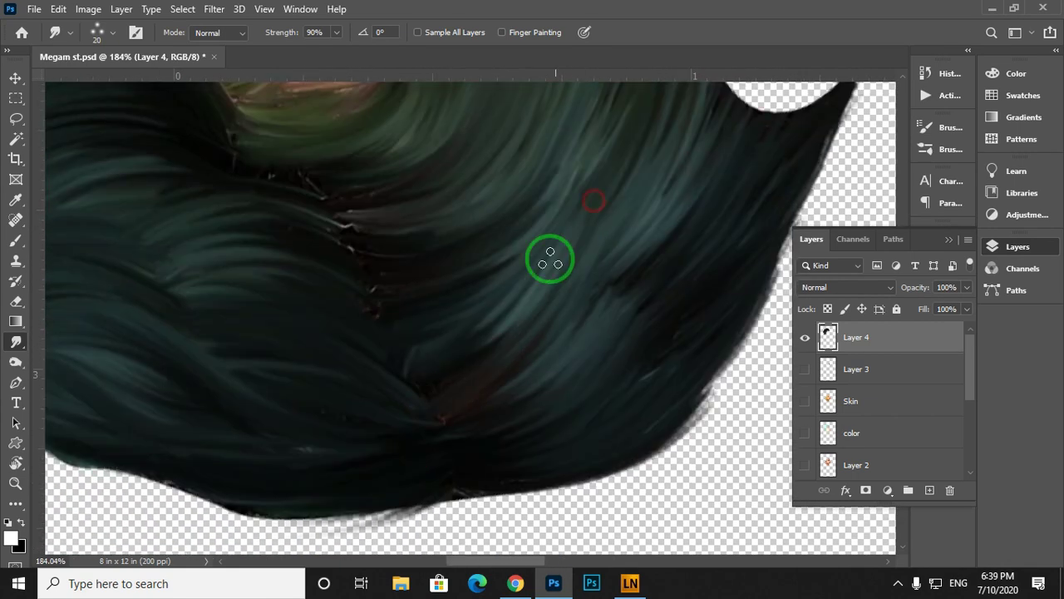
Smudge the dark hair behind the temple curl and down the back of the head into long flowing strands.
left_click_drag(410, 351, 516, 465)
left_click_drag(516, 465, 643, 342)
mouse_move(478, 316)
left_mouse_down()
mouse_move(371, 330)
mouse_move(307, 407)
left_mouse_up()
mouse_move(306, 407)
left_mouse_down()
mouse_move(435, 321)
mouse_move(374, 438)
mouse_move(366, 385)
mouse_move(404, 313)
left_mouse_up()
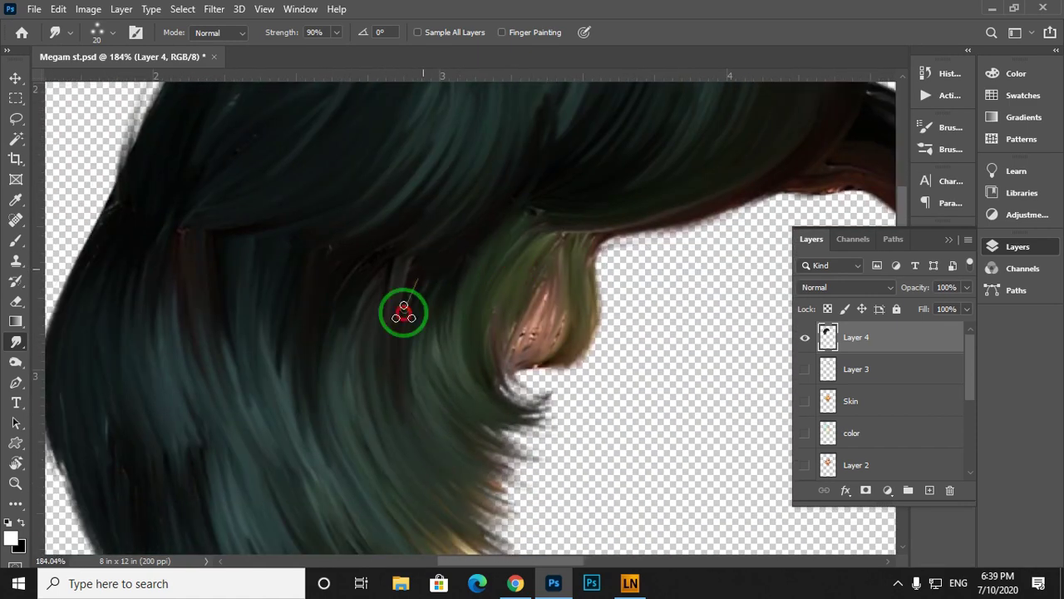
scroll(404, 312, "left", 5)
scroll(532, 437, "down", 3)
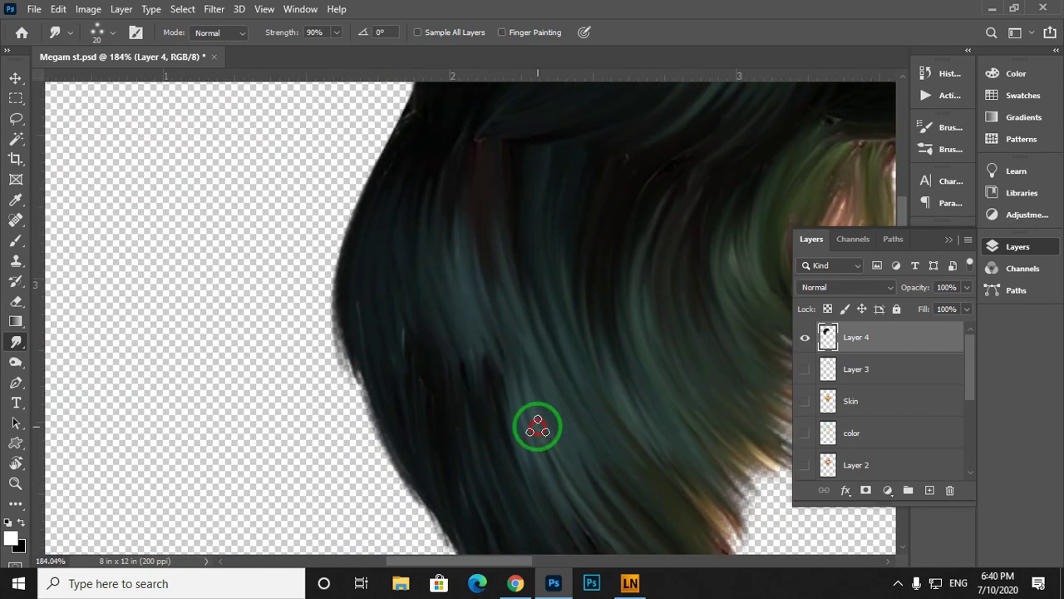
scroll(538, 426, "down", 5)
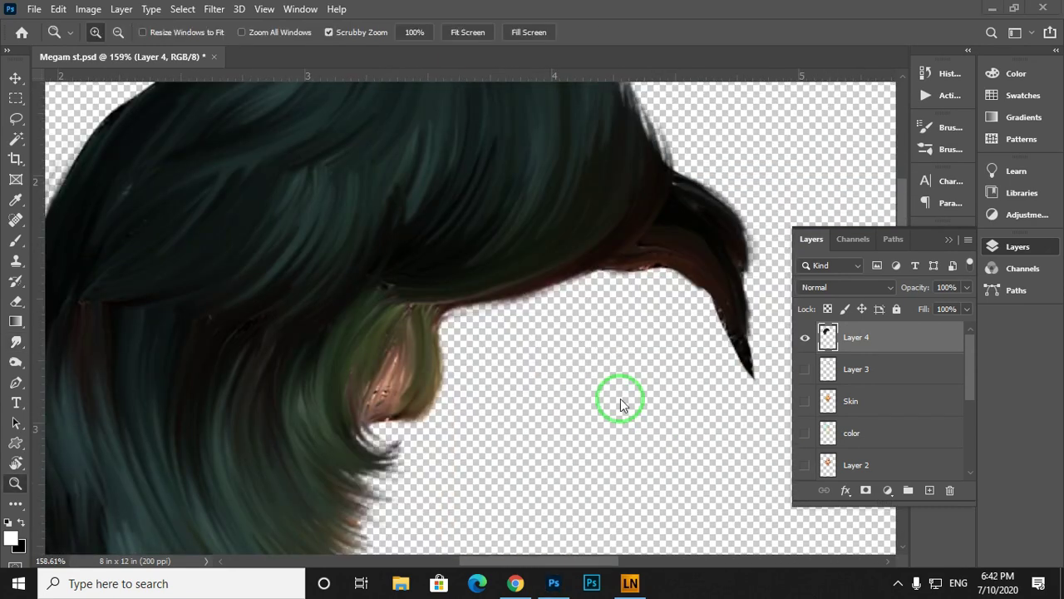
Show Layer 3, Skin, color, Layer 2, subject and 50% gray together with the smudged hair on Layer 4.
left_click_drag(620, 402, 498, 286)
scroll(881, 399, "down", 5)
scroll(819, 367, "up", 5)
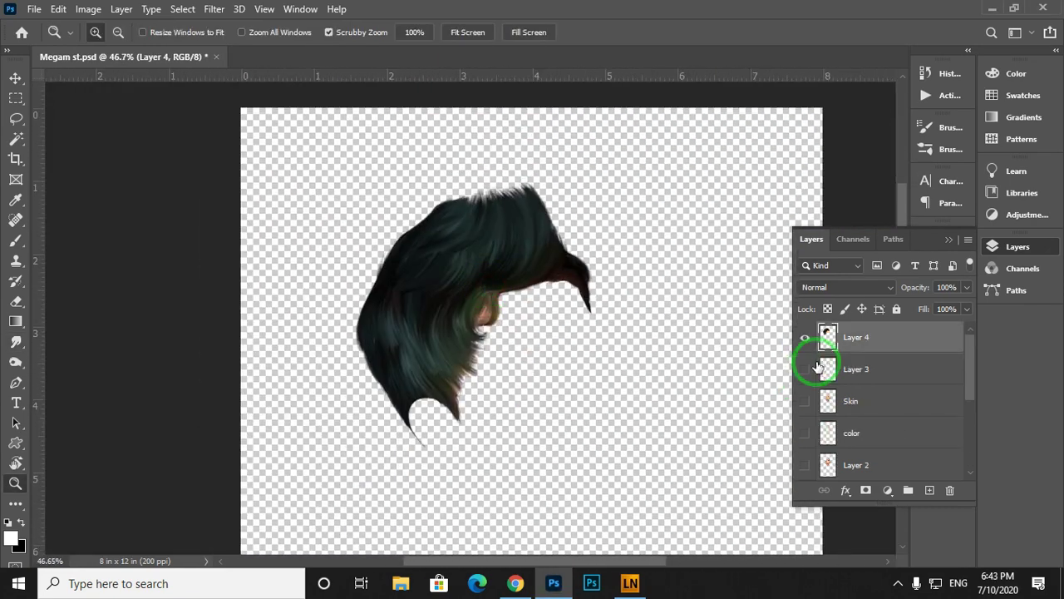
left_click_drag(805, 369, 805, 464)
scroll(827, 462, "down", 3)
scroll(827, 441, "down", 2)
scroll(828, 439, "up", 1)
left_click(805, 432)
left_click(805, 370)
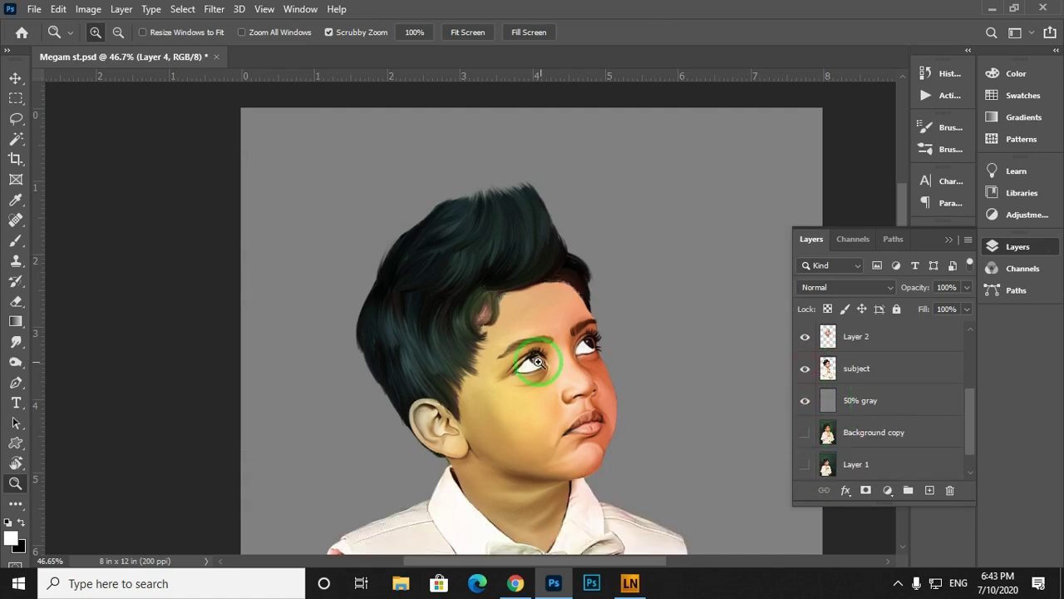
Hide Layer 3, Skin, color and Layer 2 to expose the original skin texture along the forehead hairline.
left_click_drag(538, 362, 615, 326)
scroll(887, 387, "up", 5)
left_click_drag(630, 364, 588, 320)
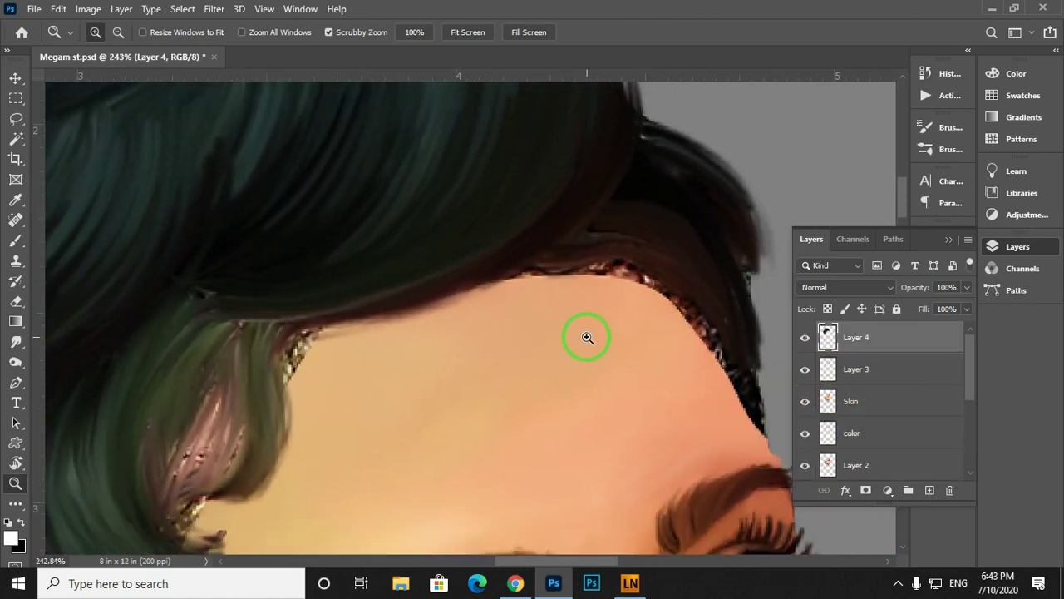
left_click_drag(514, 357, 568, 375)
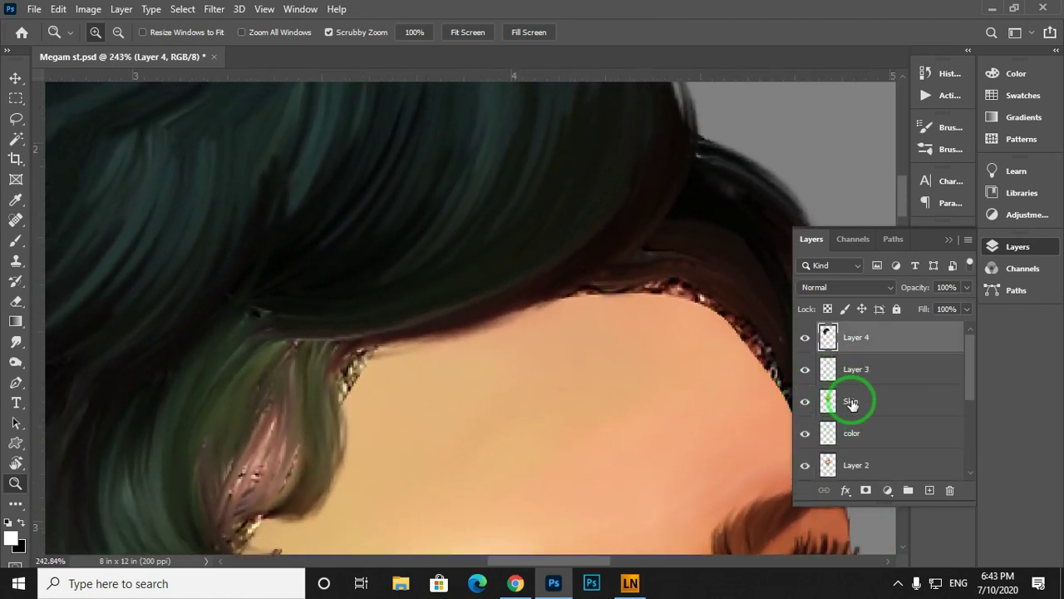
left_click(807, 369)
left_click(807, 402)
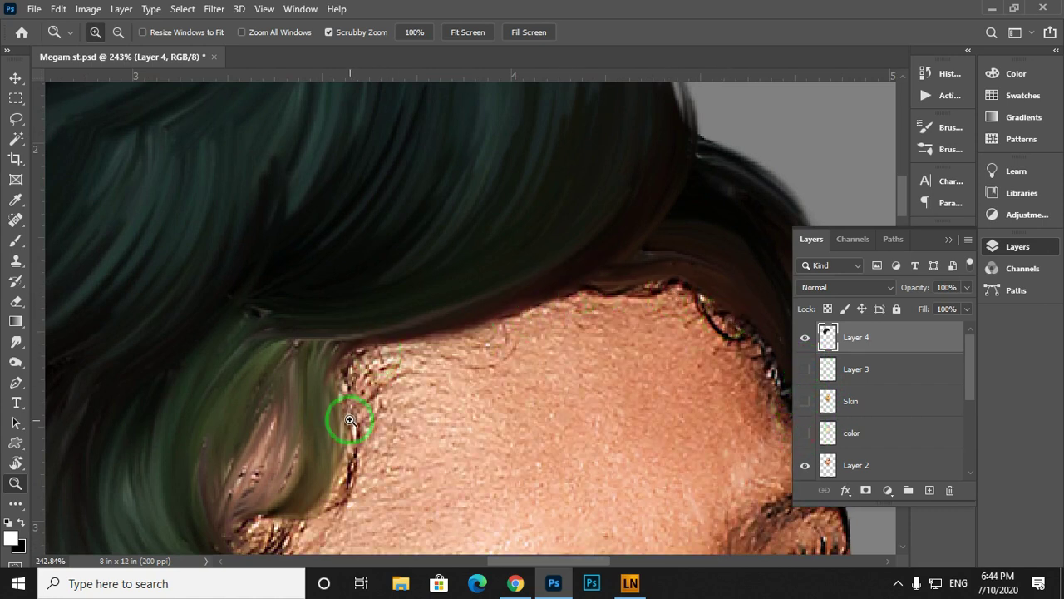
scroll(852, 413, "down", 1)
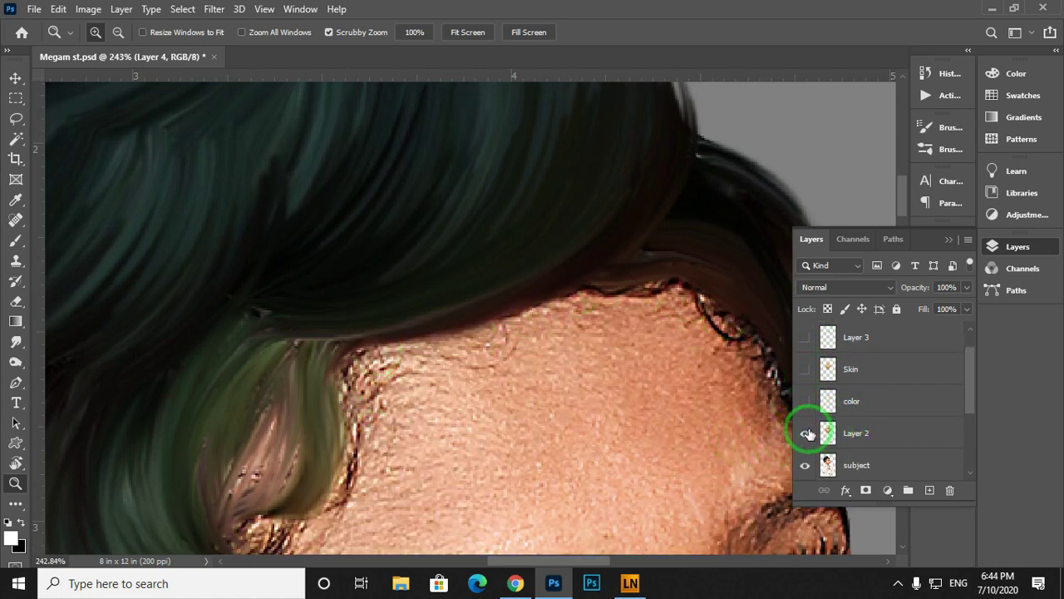
scroll(848, 370, "up", 1)
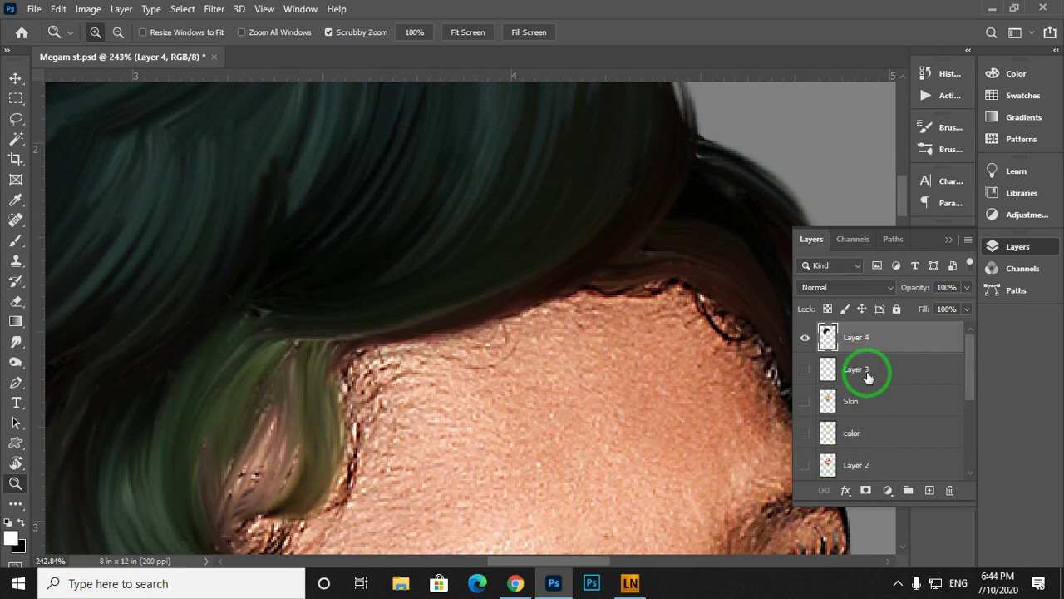
Select the subject layer and show the color layer again while keeping Layer 3 hidden.
scroll(860, 357, "down", 3)
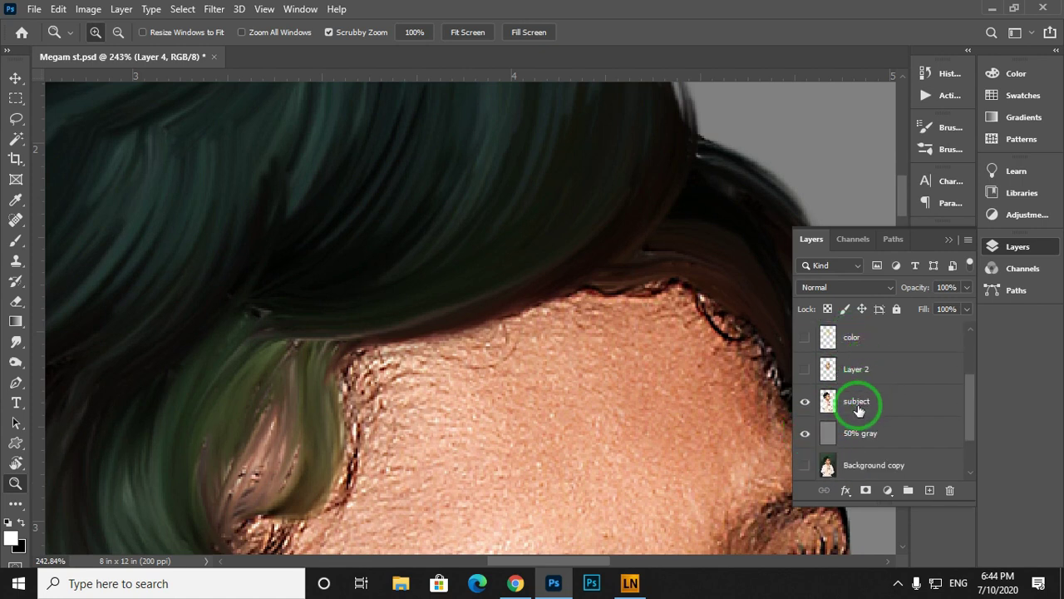
left_click(854, 403)
left_click_drag(744, 378, 549, 314)
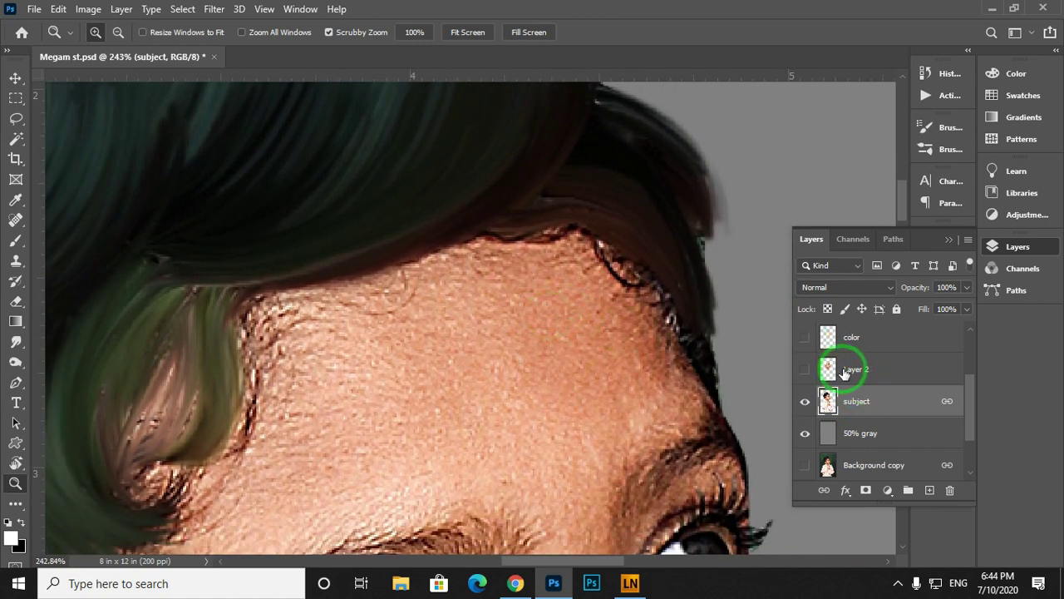
scroll(844, 374, "up", 2)
scroll(830, 370, "up", 1)
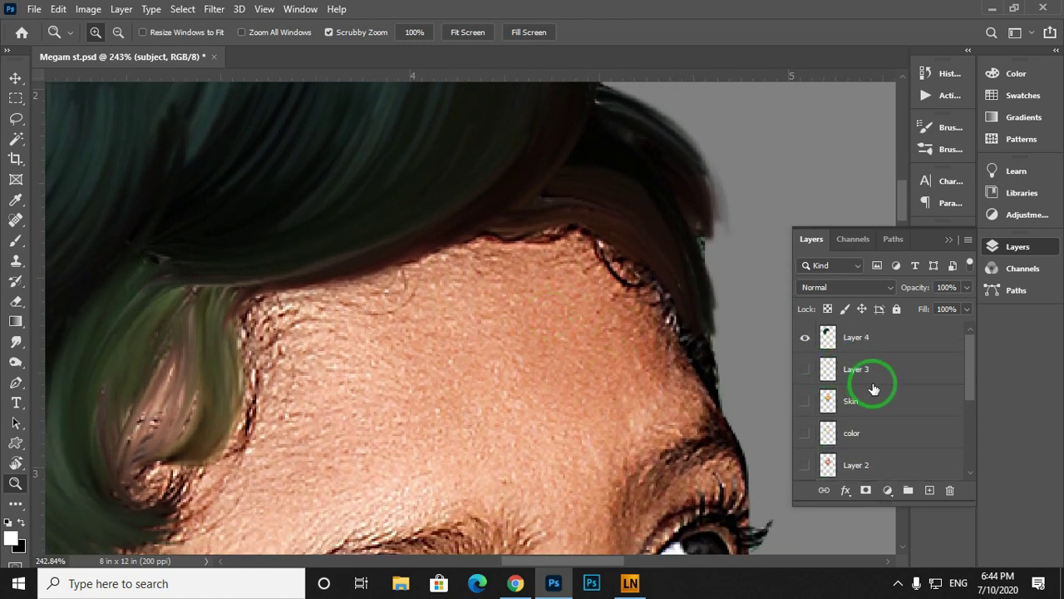
left_click(805, 373)
left_click(805, 373)
scroll(879, 387, "down", 3)
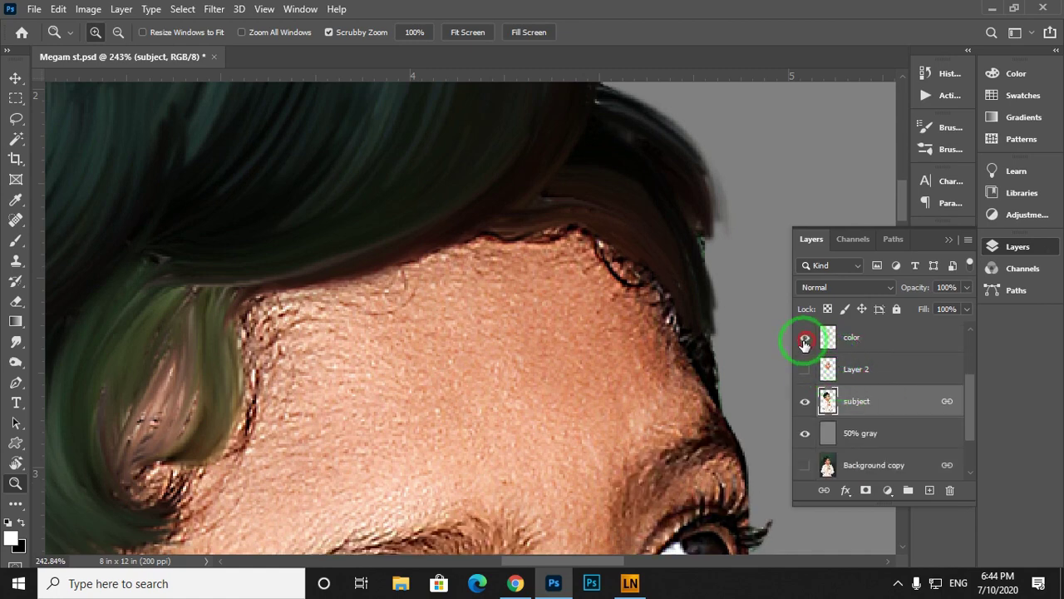
left_click_drag(619, 347, 662, 361)
left_click_drag(585, 359, 605, 354)
left_click_drag(593, 318, 533, 264)
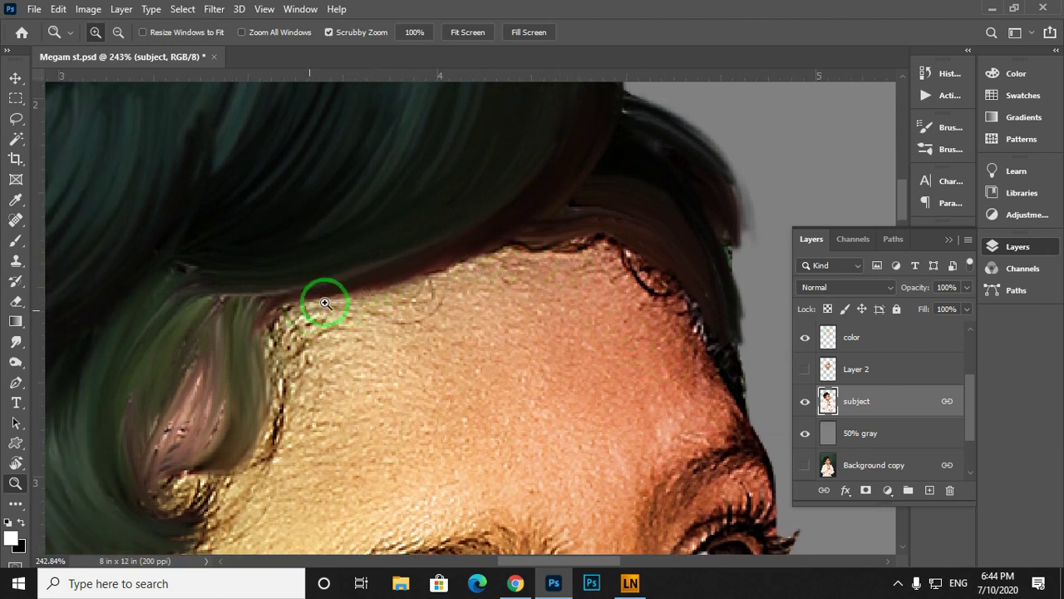
Select Layer 4 and smudge along the forehead hairline's lower edge with a size 9 brush at 90% strength.
key("r")
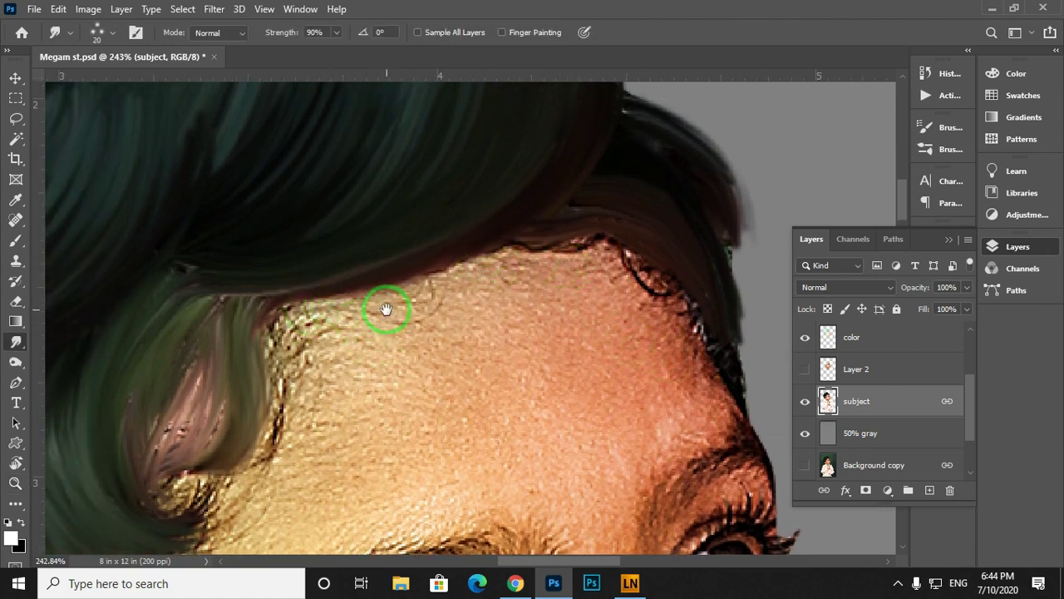
left_click_drag(386, 310, 418, 326)
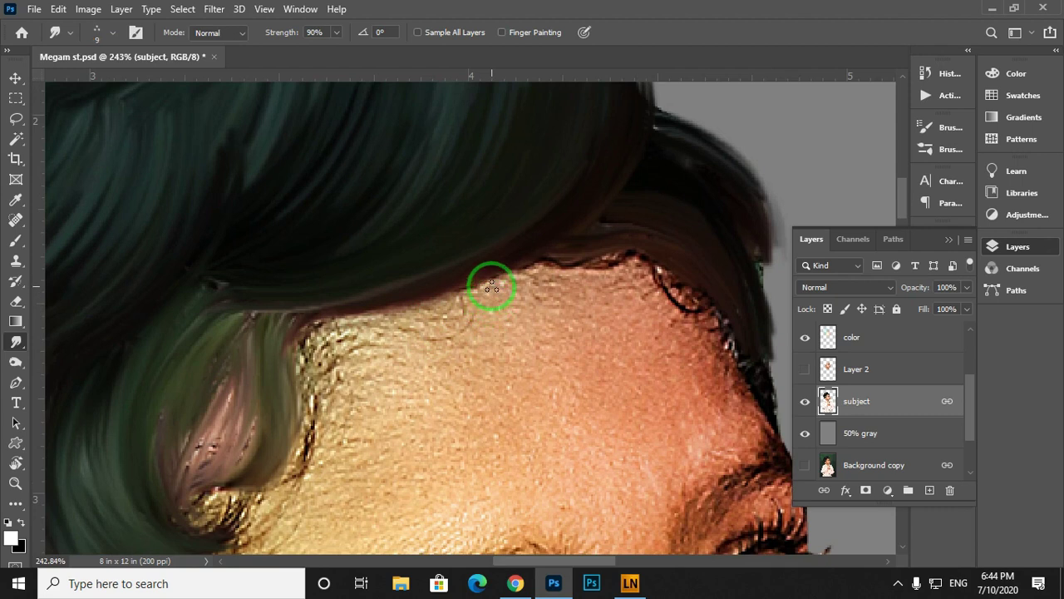
scroll(868, 368, "up", 3)
left_click(864, 343)
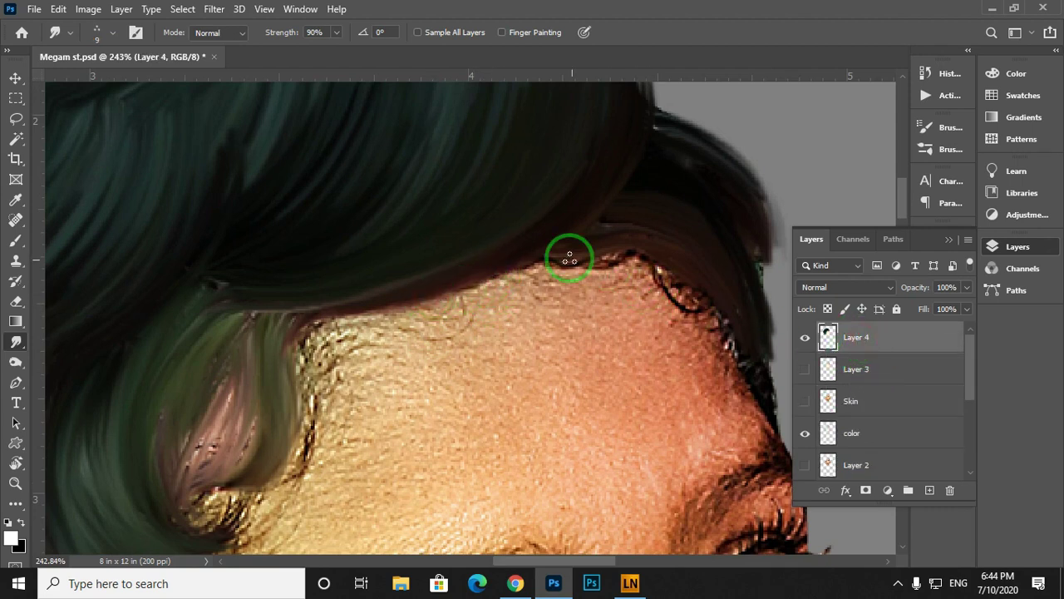
mouse_move(542, 260)
left_mouse_down()
mouse_move(449, 288)
mouse_move(525, 249)
mouse_move(451, 288)
mouse_move(547, 252)
mouse_move(533, 269)
mouse_move(471, 295)
mouse_move(537, 244)
left_mouse_up()
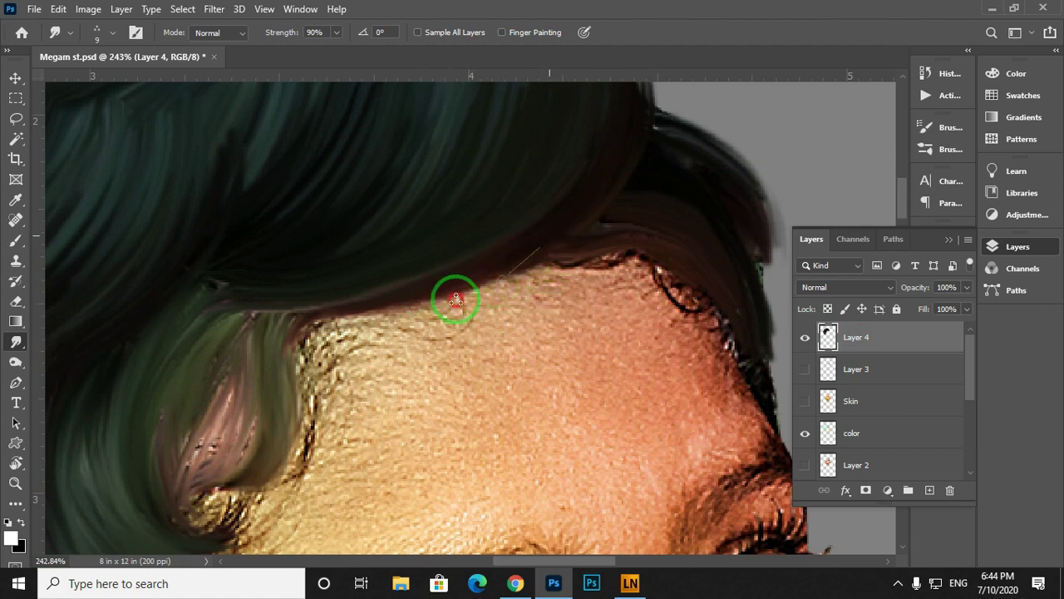
left_click_drag(456, 299, 537, 263)
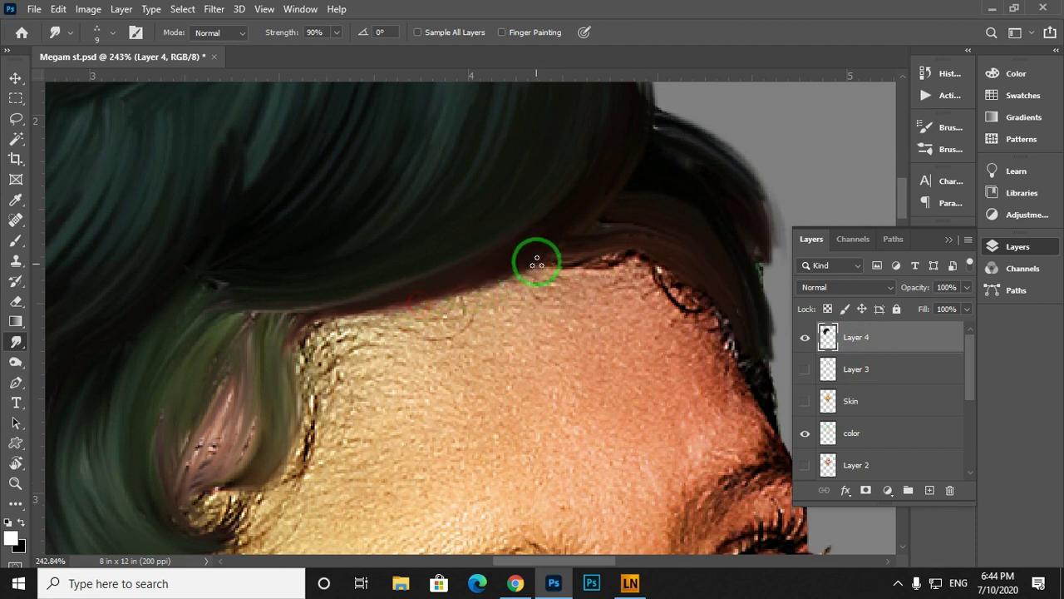
Enable Sample All Layers, hide 50% gray and smudge the forehead hairline and front lock over the skin edge.
left_click(418, 32)
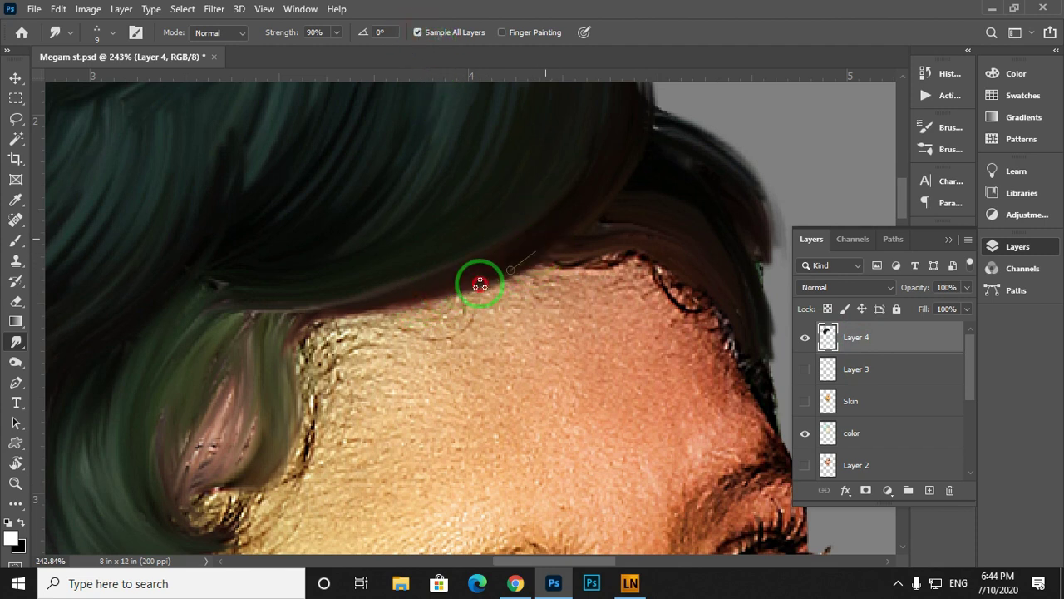
mouse_move(560, 236)
left_mouse_down()
mouse_move(428, 308)
mouse_move(415, 307)
mouse_move(501, 266)
mouse_move(365, 324)
mouse_move(551, 249)
mouse_move(588, 272)
mouse_move(630, 254)
mouse_move(617, 272)
mouse_move(633, 257)
mouse_move(682, 307)
mouse_move(683, 278)
mouse_move(760, 398)
mouse_move(735, 288)
left_mouse_up()
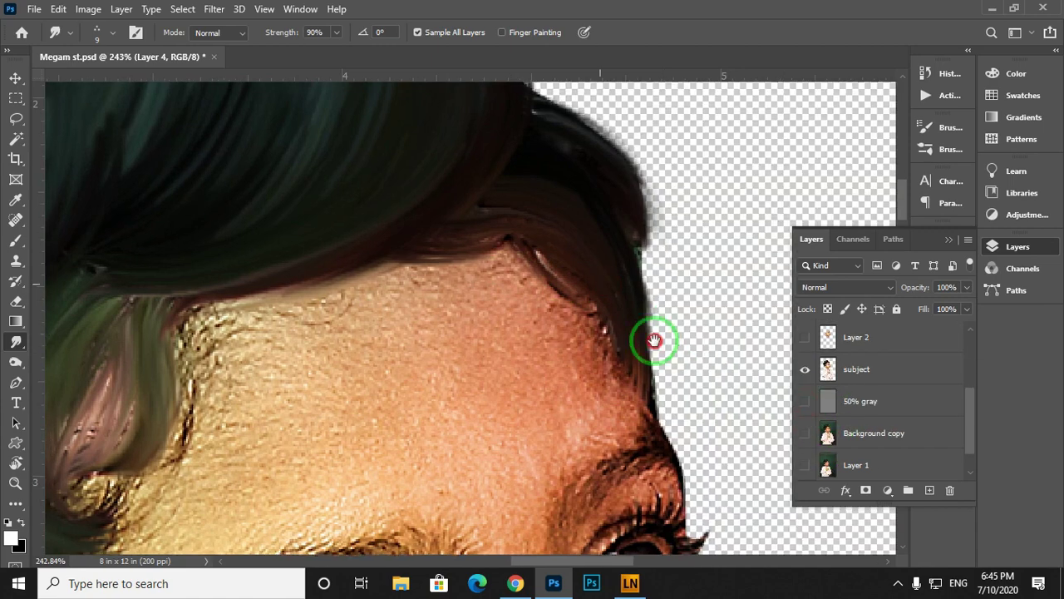
mouse_move(646, 344)
left_mouse_down()
mouse_move(637, 356)
mouse_move(690, 472)
mouse_move(689, 441)
left_mouse_up()
mouse_move(583, 297)
left_mouse_down()
mouse_move(635, 274)
mouse_move(484, 295)
mouse_move(611, 261)
left_mouse_up()
left_click_drag(630, 253, 679, 271)
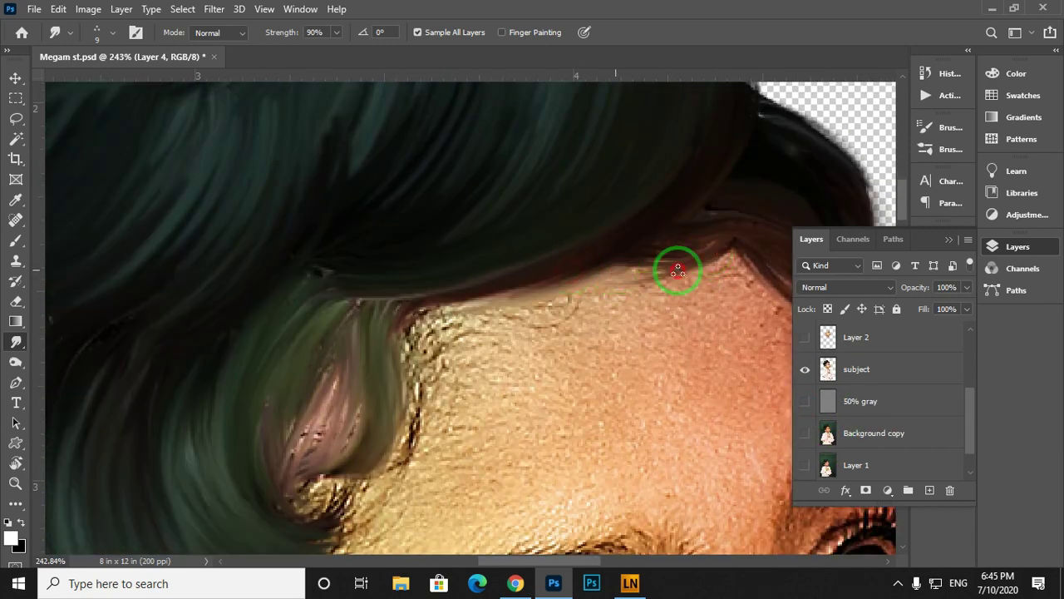
Smudge the front lock's outer edge over the textured forehead skin on Layer 4.
left_click_drag(557, 295, 607, 231)
mouse_move(501, 248)
left_mouse_down()
mouse_move(437, 316)
mouse_move(443, 282)
left_mouse_up()
mouse_move(458, 231)
left_mouse_down()
mouse_move(468, 314)
mouse_move(476, 314)
mouse_move(427, 365)
mouse_move(479, 245)
mouse_move(481, 324)
left_mouse_up()
mouse_move(490, 242)
left_mouse_down()
mouse_move(442, 367)
mouse_move(449, 300)
mouse_move(506, 311)
left_mouse_up()
mouse_move(532, 178)
left_mouse_down()
mouse_move(522, 268)
mouse_move(471, 331)
left_mouse_up()
mouse_move(464, 262)
left_mouse_down()
mouse_move(453, 219)
mouse_move(470, 311)
left_mouse_up()
mouse_move(512, 273)
left_mouse_down()
mouse_move(427, 284)
mouse_move(413, 233)
left_mouse_up()
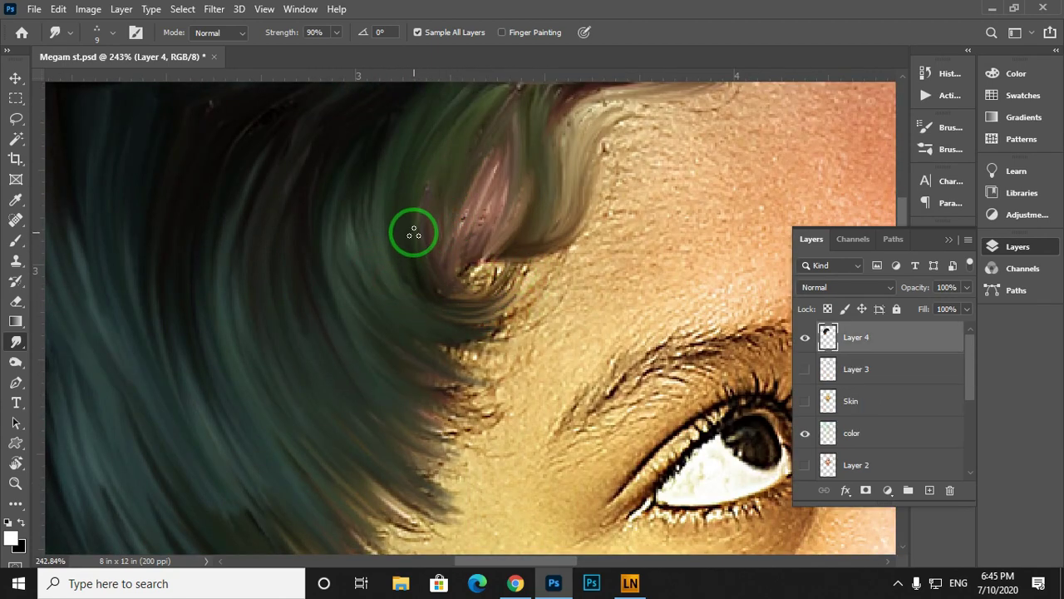
Smudge the hair strands beneath the front lock outward over the upper temple skin.
left_click_drag(388, 188, 483, 266)
left_click_drag(350, 235, 478, 275)
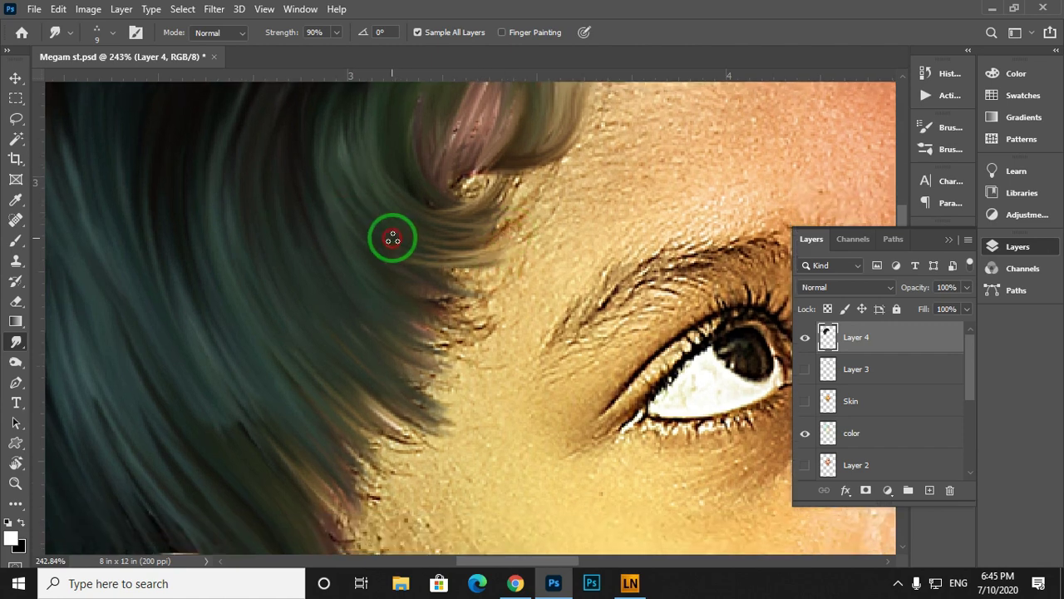
left_click_drag(392, 238, 499, 258)
mouse_move(447, 233)
left_mouse_down()
mouse_move(509, 268)
mouse_move(486, 291)
left_mouse_up()
left_click_drag(487, 290, 540, 288)
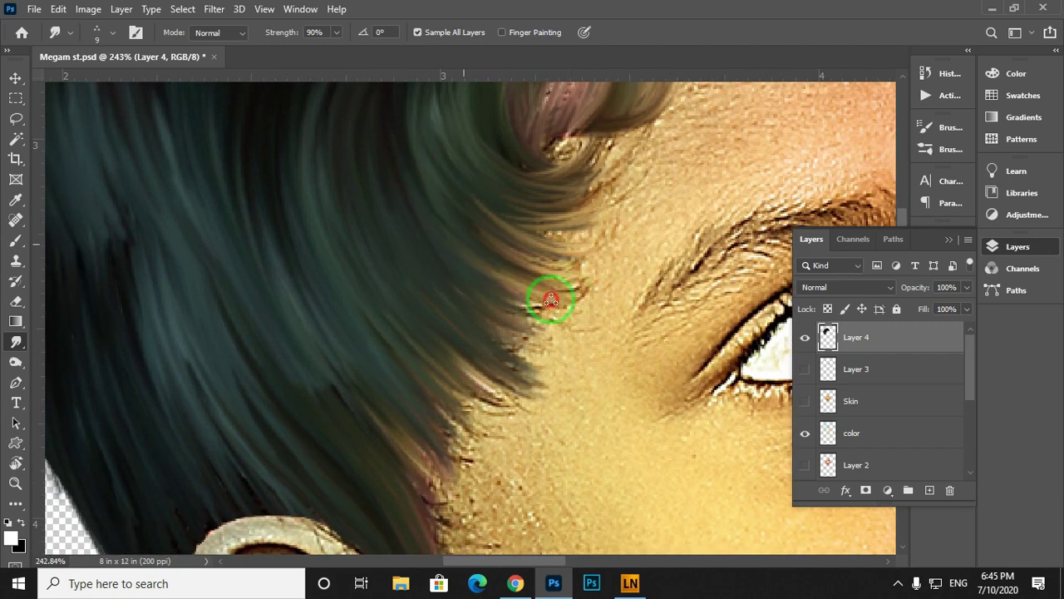
Smudge the lower temple hair tips and the sideburn edge into the skin in front of the ear.
left_click_drag(464, 251, 532, 312)
left_click_drag(435, 208, 558, 344)
left_click_drag(463, 253, 489, 209)
left_click_drag(482, 295, 563, 349)
scroll(401, 219, "down", 4)
scroll(414, 186, "left", 1)
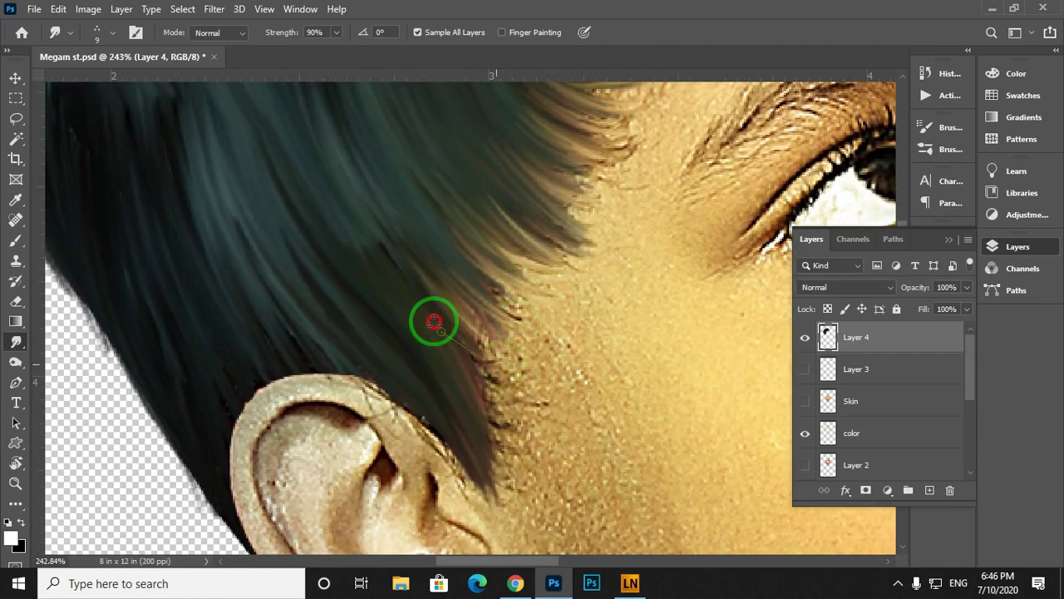
left_click_drag(434, 322, 496, 364)
mouse_move(497, 364)
left_mouse_down()
mouse_move(488, 236)
mouse_move(536, 316)
left_mouse_up()
Set the foreground colour to dark brown.
left_click(10, 540)
left_click(483, 253)
key("Return")
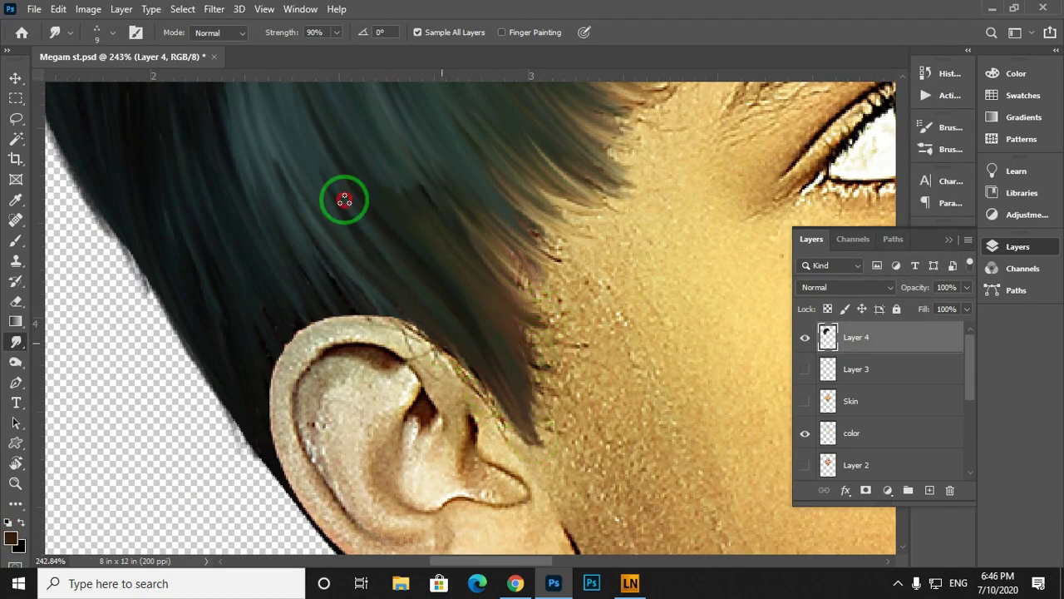
Smudge long curved strands through the temple hair, drawing its golden tips and dark hair into each other.
scroll(516, 327, "up", 5)
scroll(517, 327, "right", 4)
left_click_drag(456, 245, 454, 337)
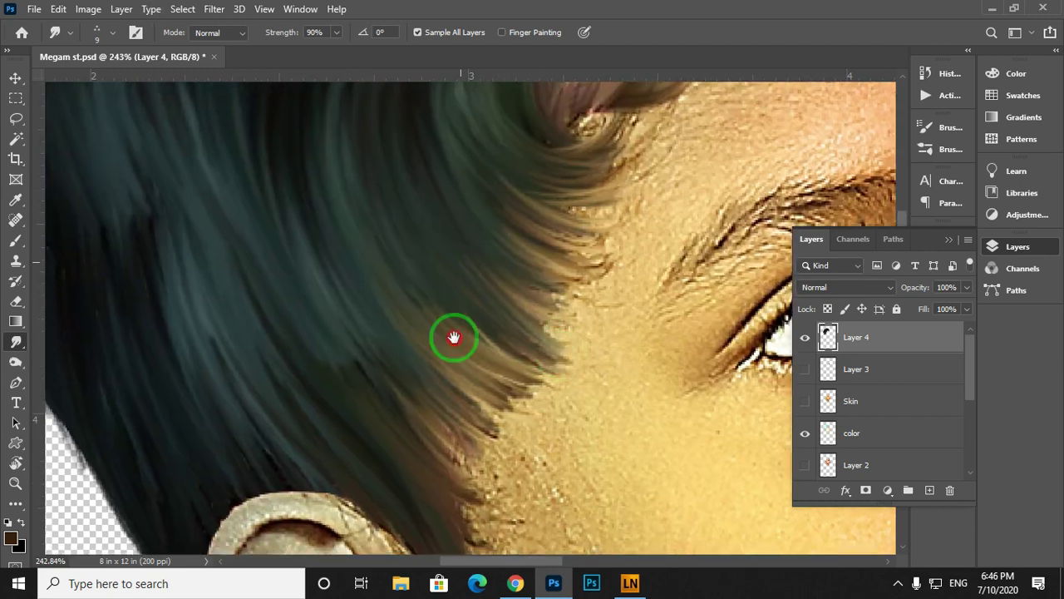
mouse_move(405, 158)
left_mouse_down()
mouse_move(399, 150)
mouse_move(416, 152)
left_mouse_up()
left_click_drag(536, 284, 545, 393)
left_click_drag(447, 276, 533, 368)
left_click_drag(543, 379, 432, 342)
left_click_drag(418, 275, 476, 326)
mouse_move(378, 262)
left_mouse_down()
mouse_move(441, 335)
mouse_move(480, 318)
mouse_move(480, 377)
left_mouse_up()
left_click_drag(340, 232, 396, 296)
left_click_drag(336, 183, 392, 188)
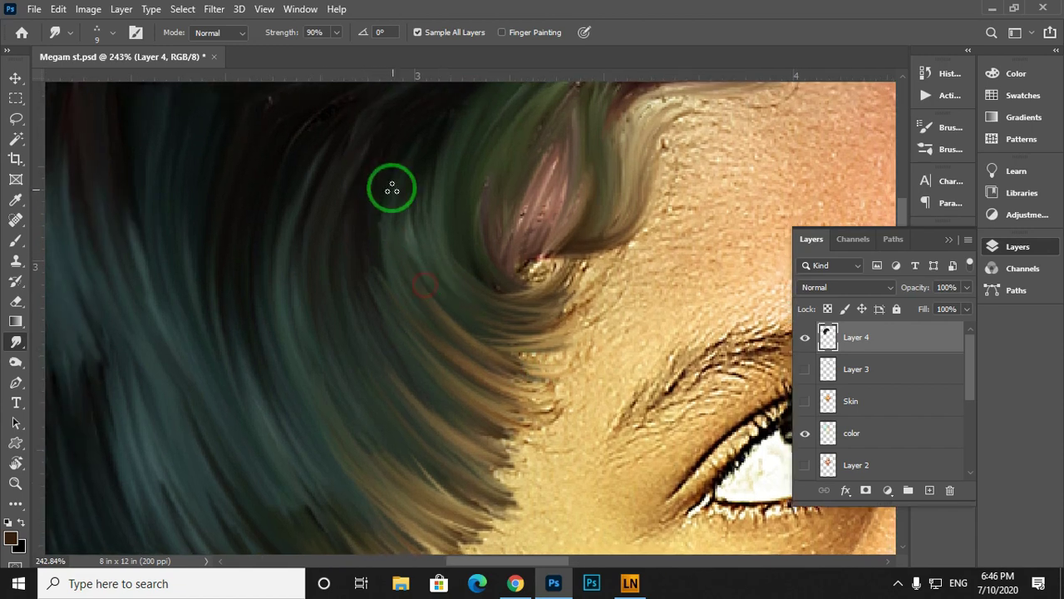
Smudge the side hair beside the front lock with flowing strokes that follow the strands down towards the temple.
left_click_drag(375, 262, 379, 308)
mouse_move(420, 306)
left_mouse_down()
mouse_move(422, 224)
mouse_move(426, 298)
left_mouse_up()
left_click_drag(380, 183, 397, 250)
left_click_drag(396, 316, 456, 205)
left_click_drag(420, 151, 433, 283)
left_click_drag(434, 283, 474, 241)
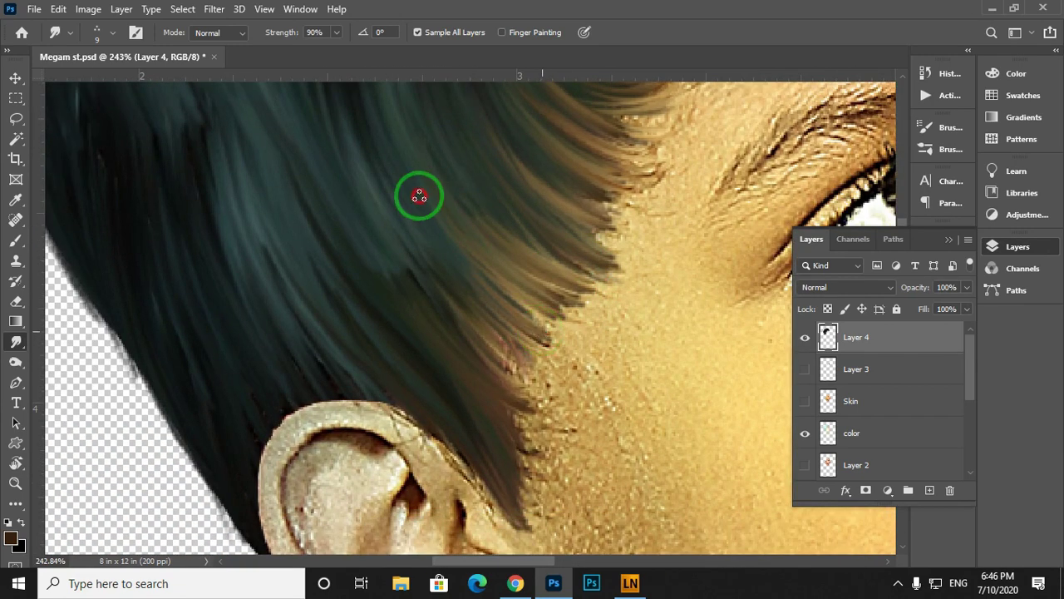
Smudge the sideburn strands above the ear and the green-tinted hair around the front lock.
left_click_drag(419, 196, 532, 354)
left_click_drag(411, 216, 521, 386)
left_click_drag(515, 208, 370, 364)
left_click_drag(400, 121, 451, 338)
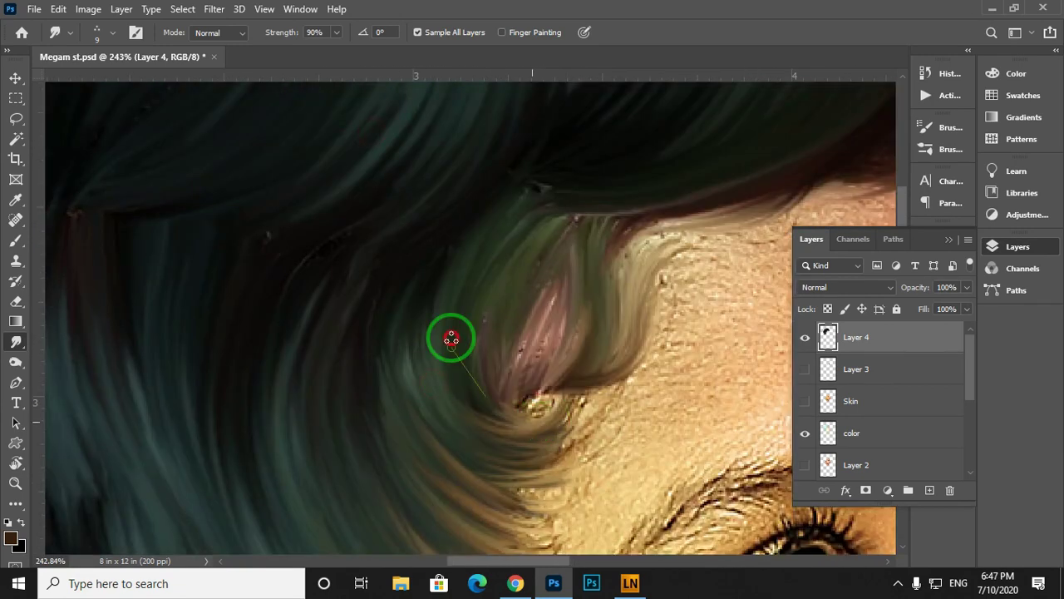
left_click_drag(453, 293, 481, 386)
left_click_drag(475, 257, 439, 384)
left_click_drag(499, 104, 411, 388)
left_click_drag(536, 283, 468, 334)
Show Layer 3, Skin and Layer 2 again beneath the painted hair.
left_click(815, 368)
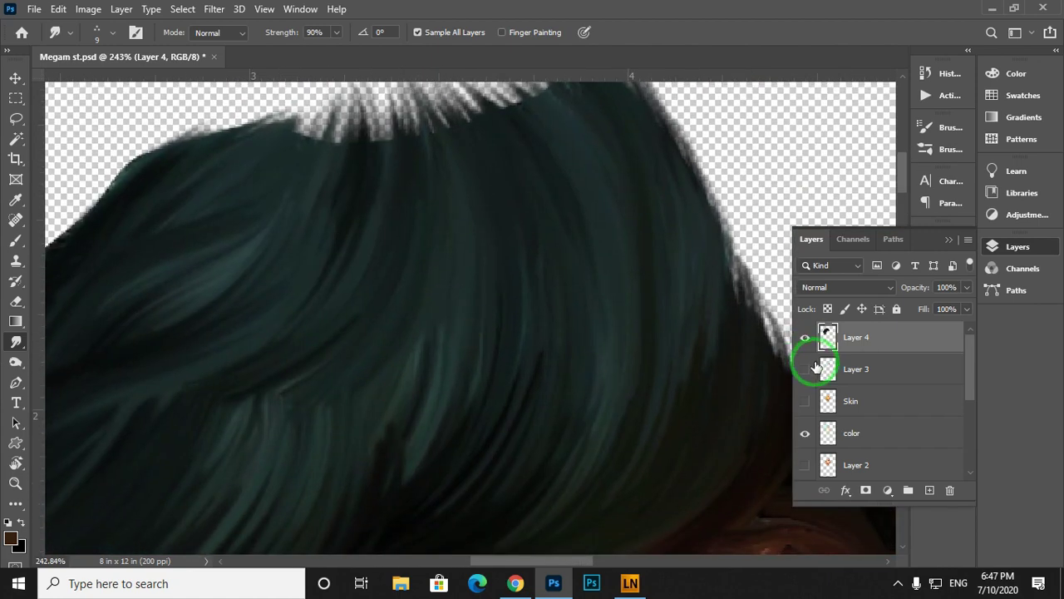
key("ctrl+0")
key("z")
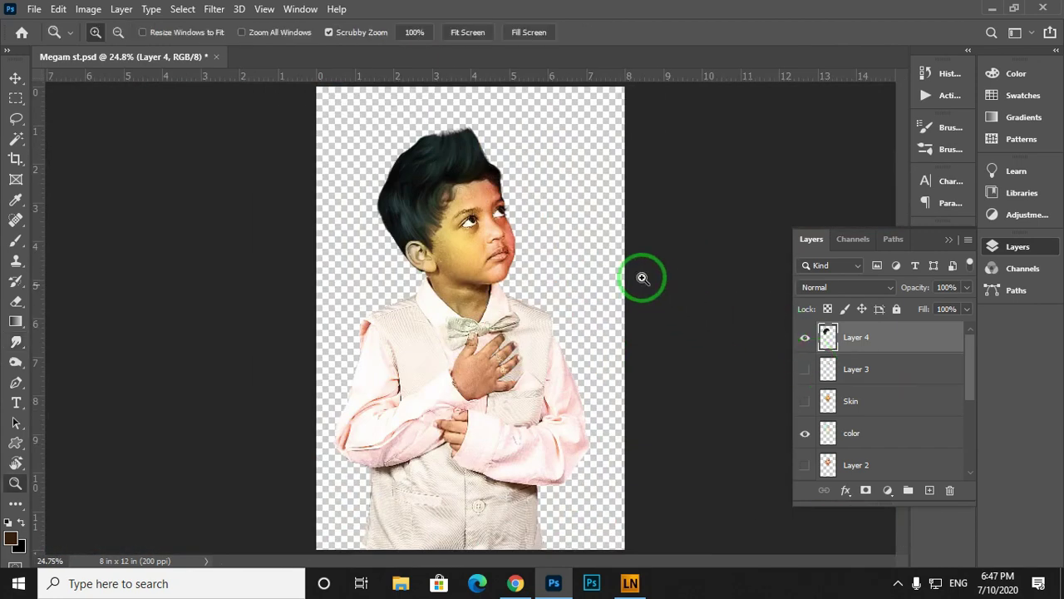
left_click_drag(443, 190, 488, 267)
left_click(805, 368)
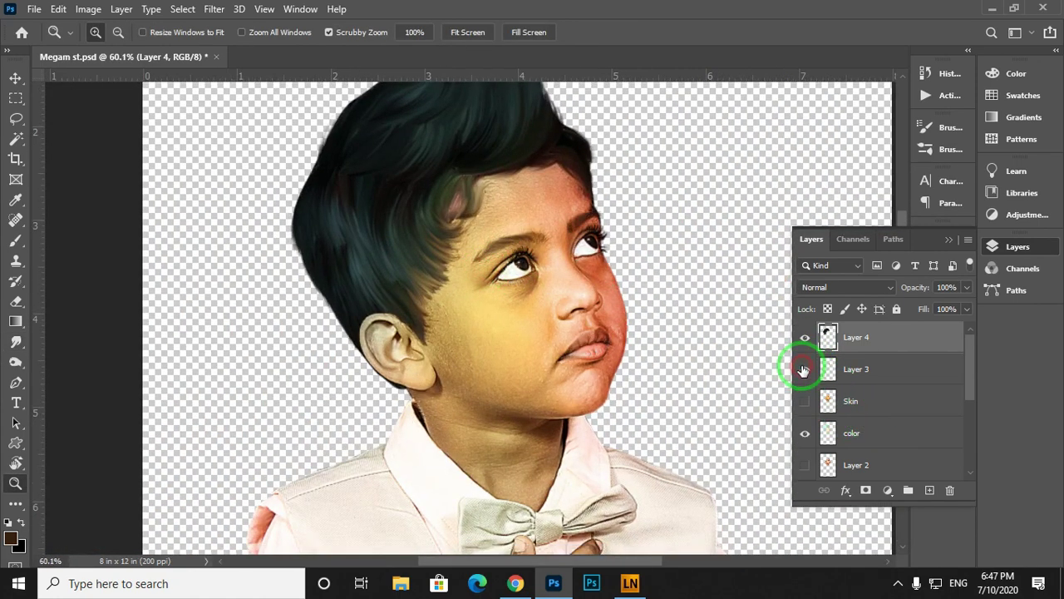
left_click(804, 402)
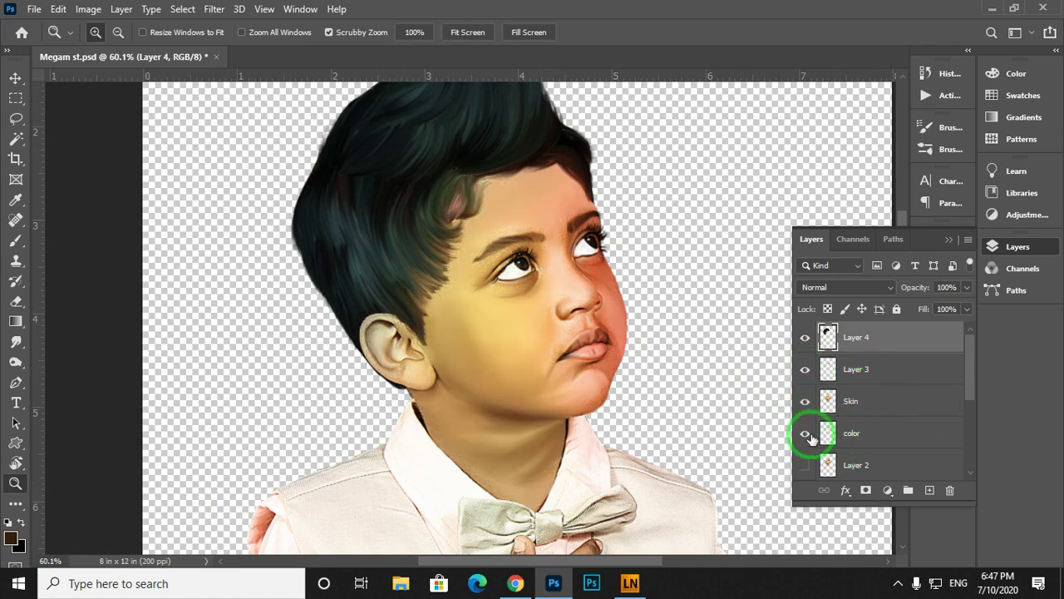
scroll(840, 434, "down", 2)
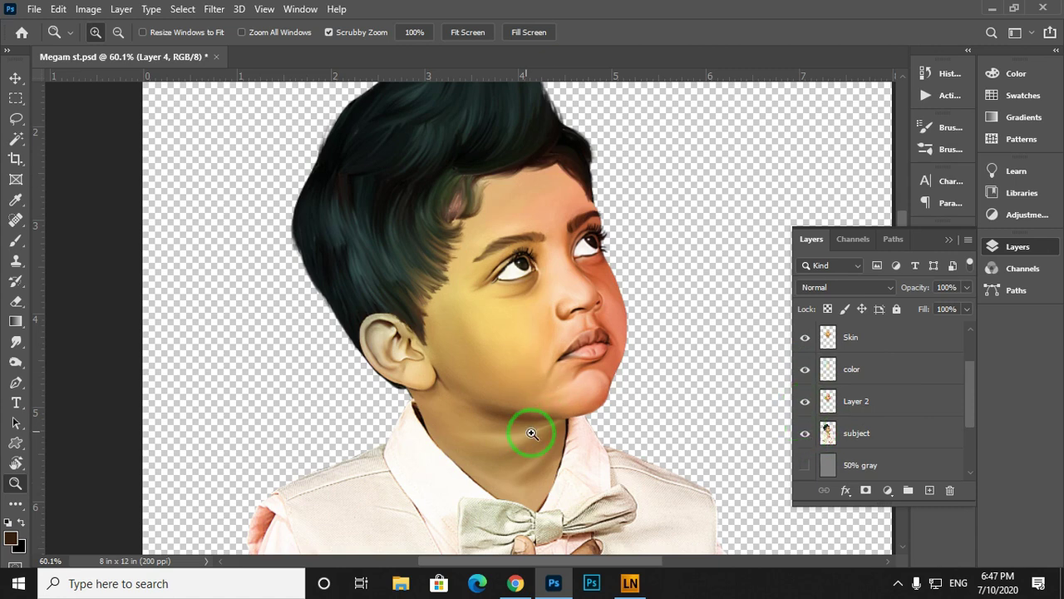
Show the 50% gray layer and examine the painted hair, face and clothing against the gray background.
left_click_drag(532, 433, 518, 244)
left_click(804, 468)
left_click_drag(622, 424, 637, 444)
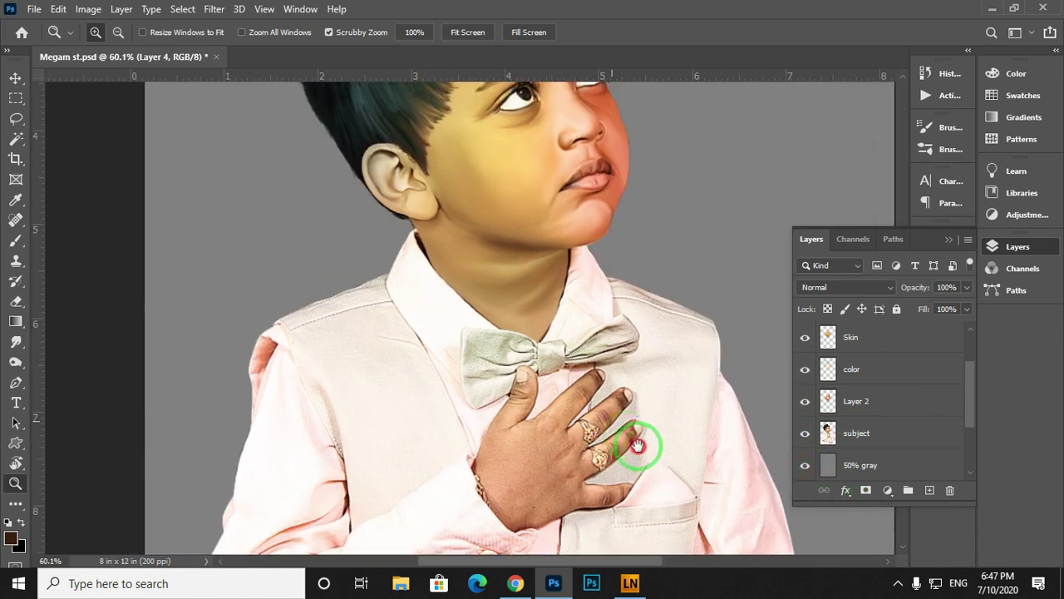
left_click_drag(591, 208, 548, 370)
left_click_drag(500, 292, 518, 334)
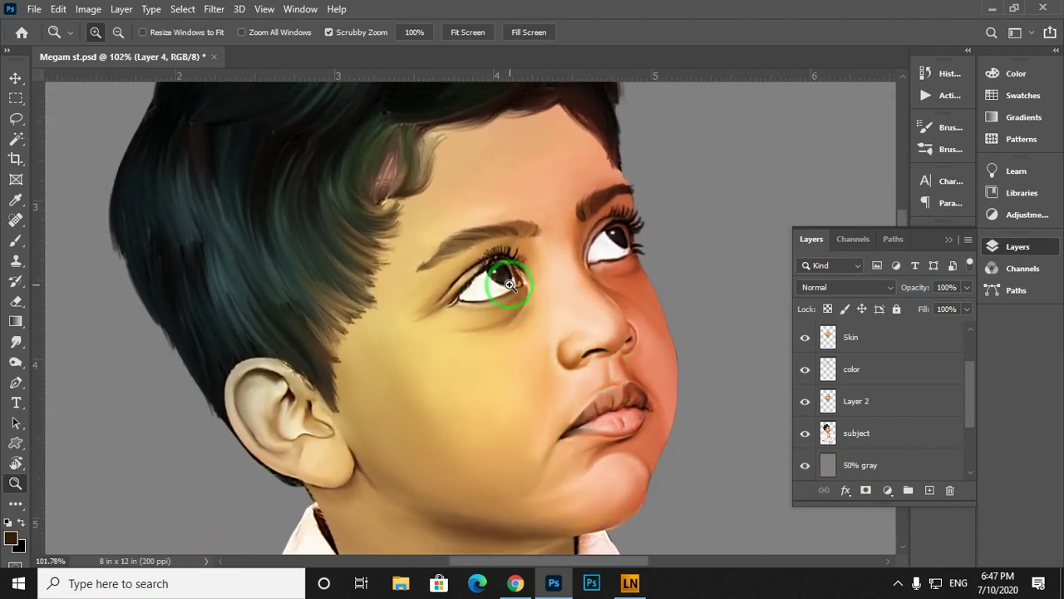
left_click_drag(511, 294, 472, 260)
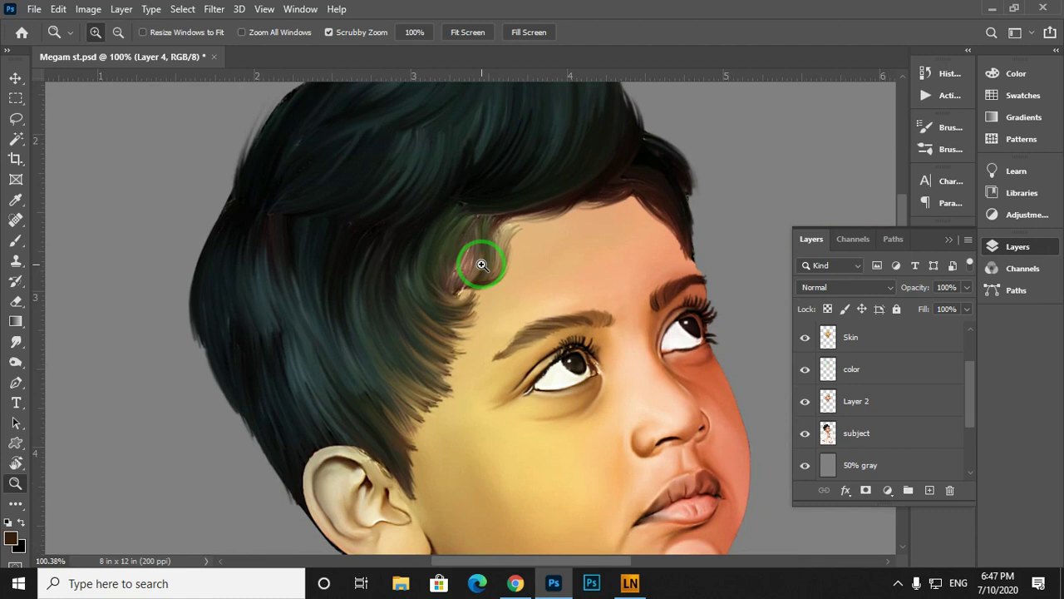
scroll(399, 250, "up", 3)
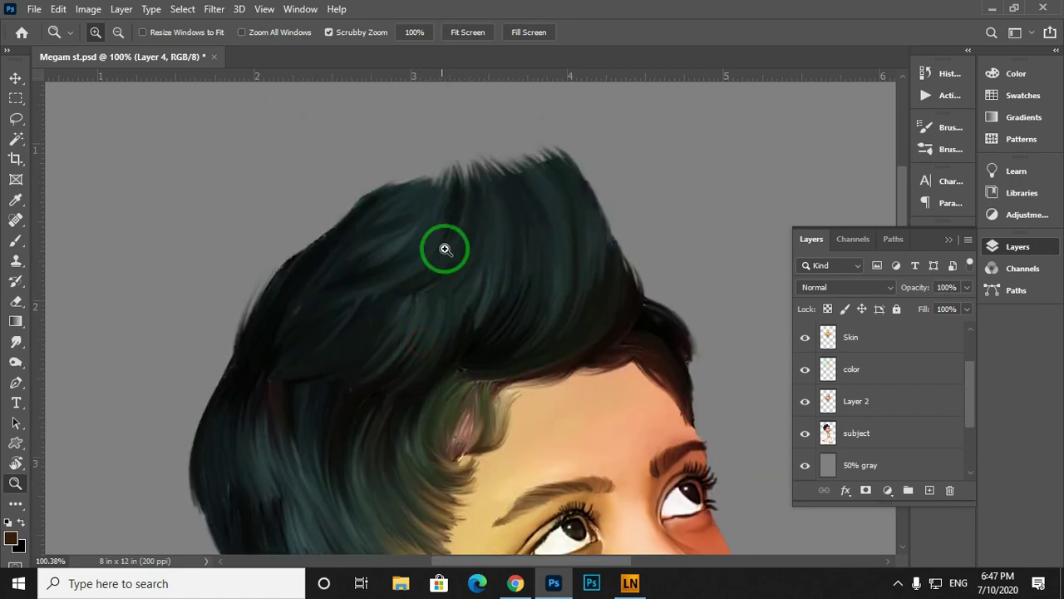
left_click_drag(548, 368, 549, 181)
left_click_drag(452, 325, 552, 225)
left_click_drag(596, 359, 394, 361)
left_click_drag(388, 245, 424, 428)
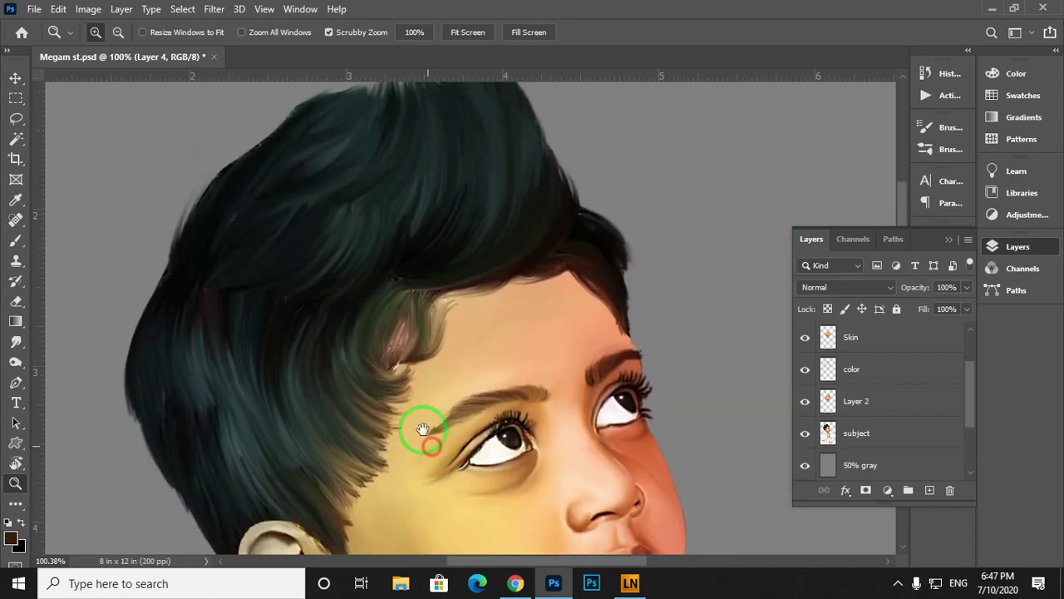
scroll(570, 357, "down", 2)
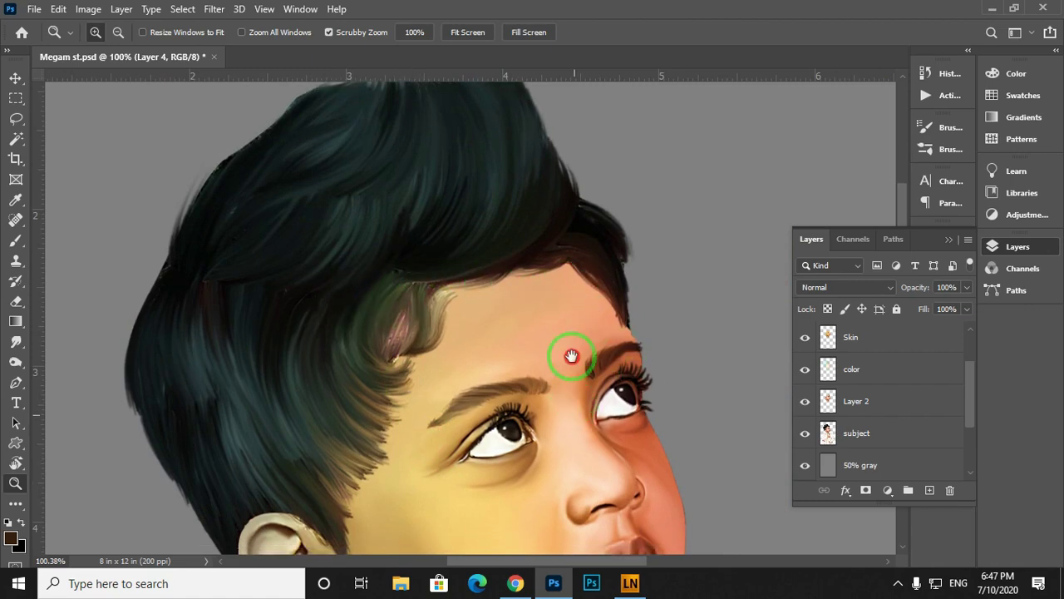
left_click_drag(543, 441, 537, 239)
left_click_drag(537, 438, 496, 369)
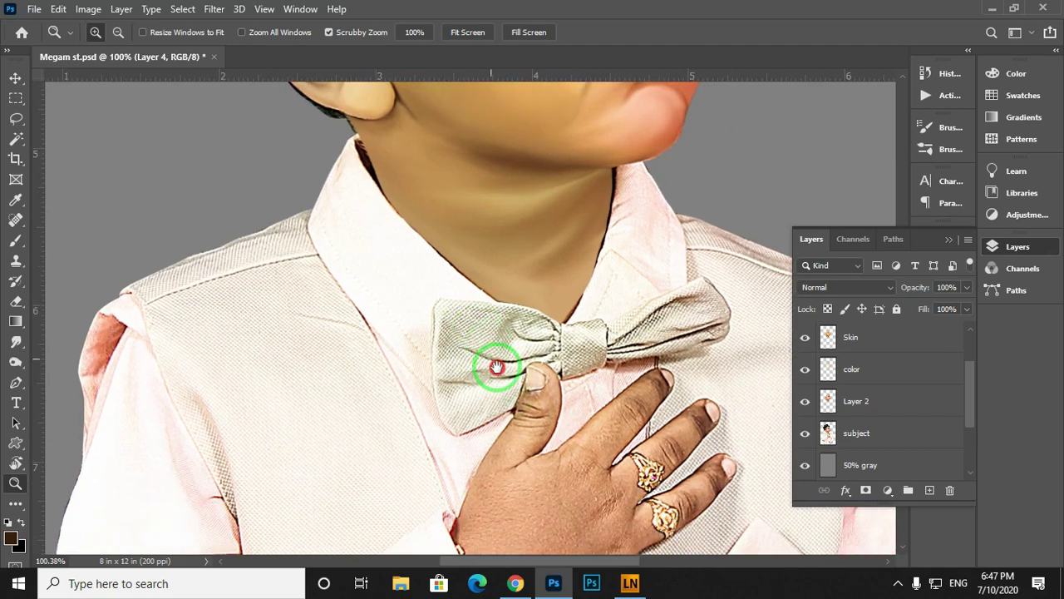
left_click_drag(524, 332, 524, 433)
left_click_drag(511, 349, 514, 383)
mouse_move(496, 334)
left_mouse_down()
mouse_move(503, 430)
mouse_move(501, 340)
left_mouse_up()
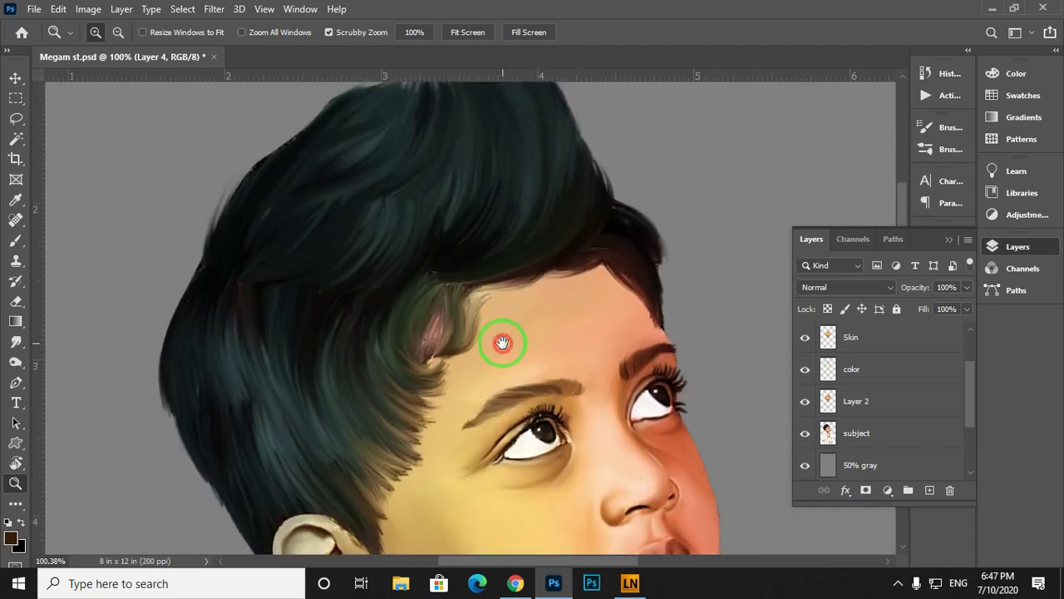
Select the Skin layer and hide the 50% gray layer.
left_click(848, 337)
left_click_drag(491, 271, 489, 263)
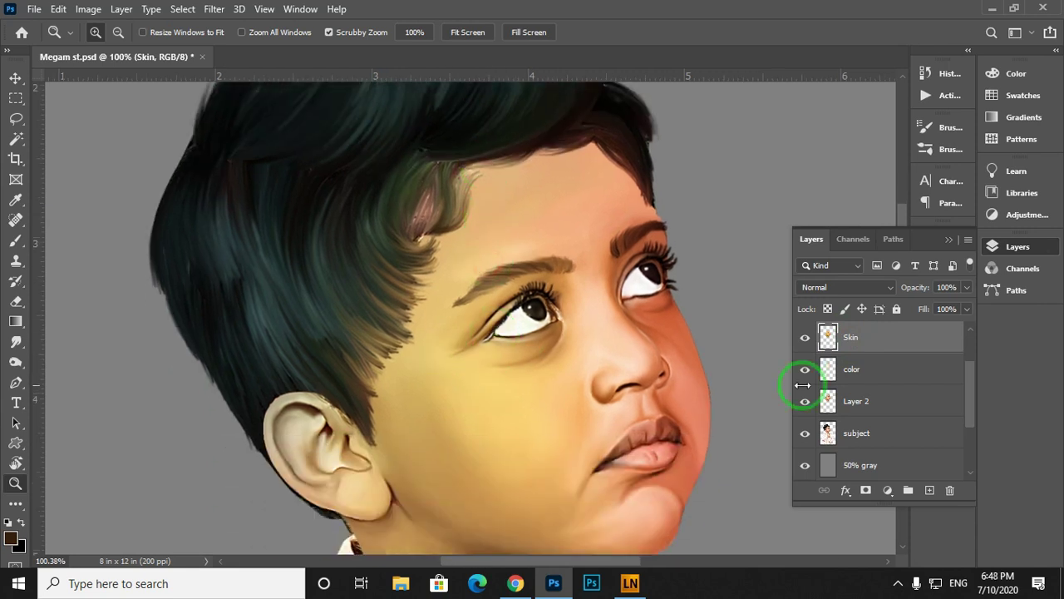
left_click(805, 466)
left_click_drag(641, 380, 673, 444)
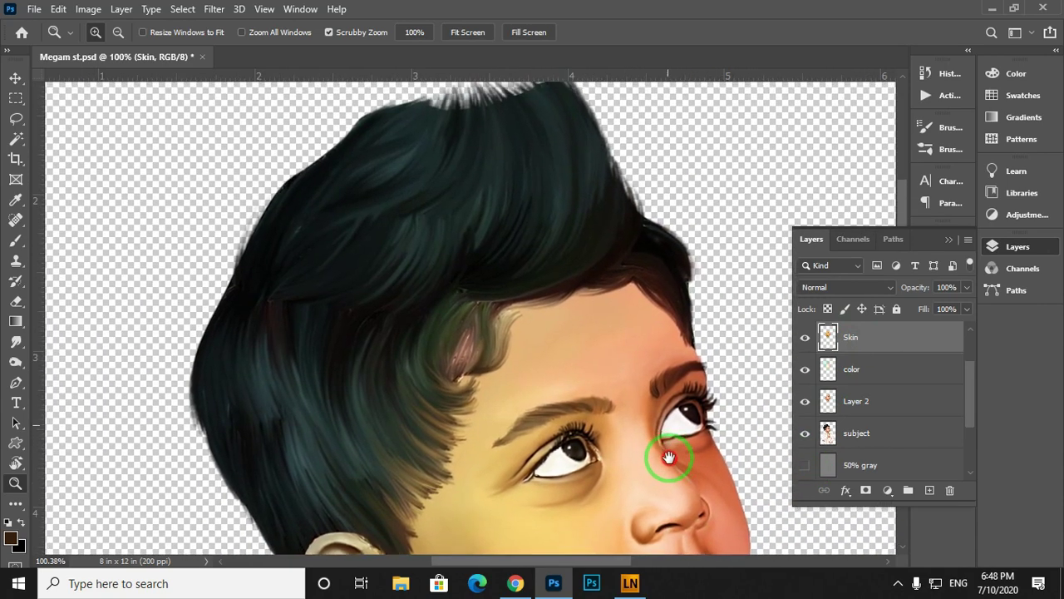
Compare the bow tie and clothing with and without the color layer, leaving that layer hidden.
key("ctrl+0")
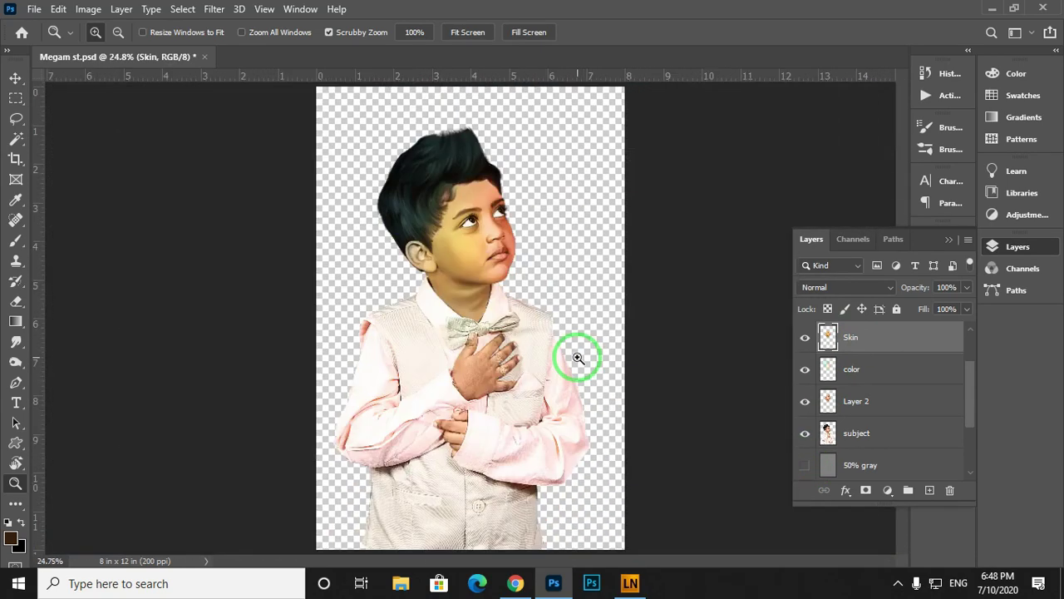
left_click_drag(494, 321, 505, 352)
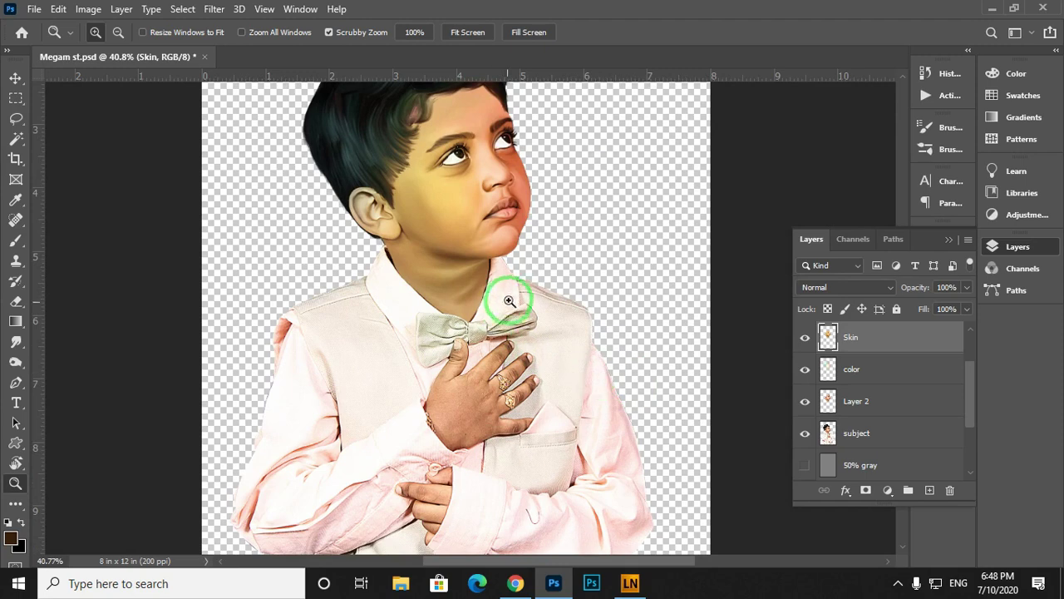
left_click_drag(472, 257, 518, 304)
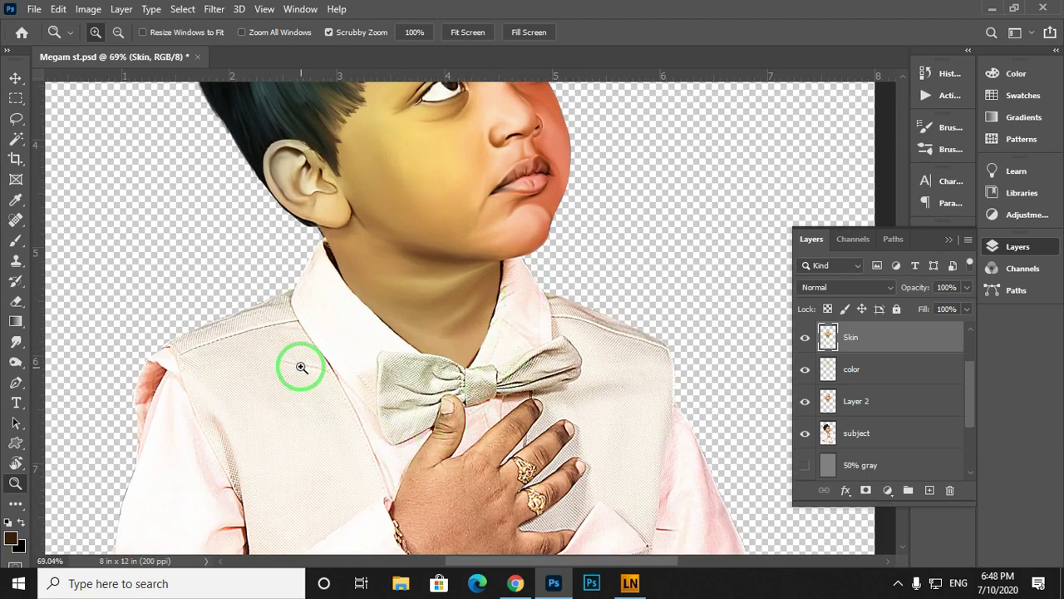
left_click(806, 370)
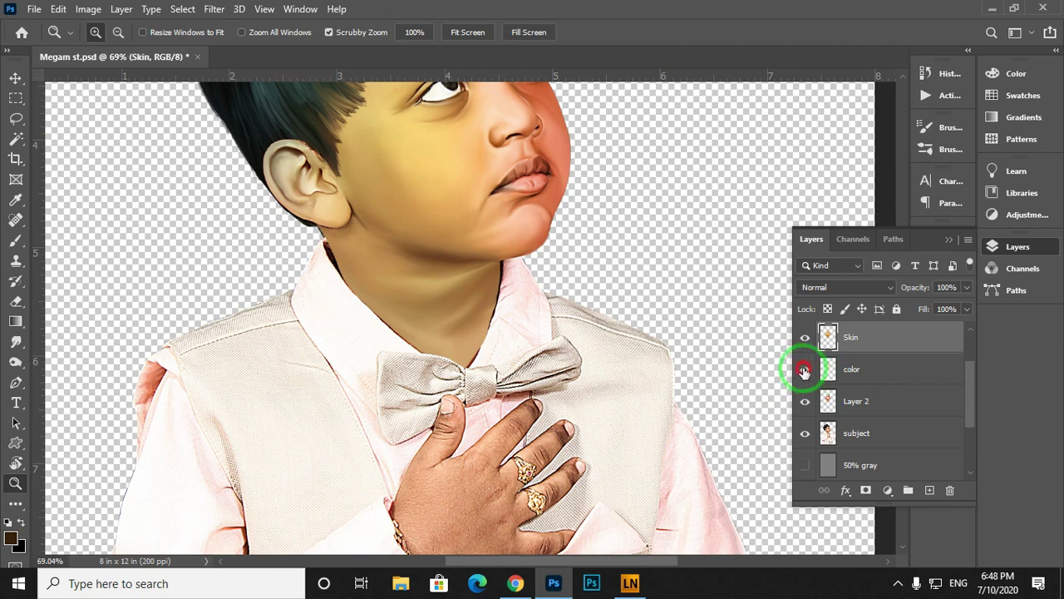
left_click(807, 372)
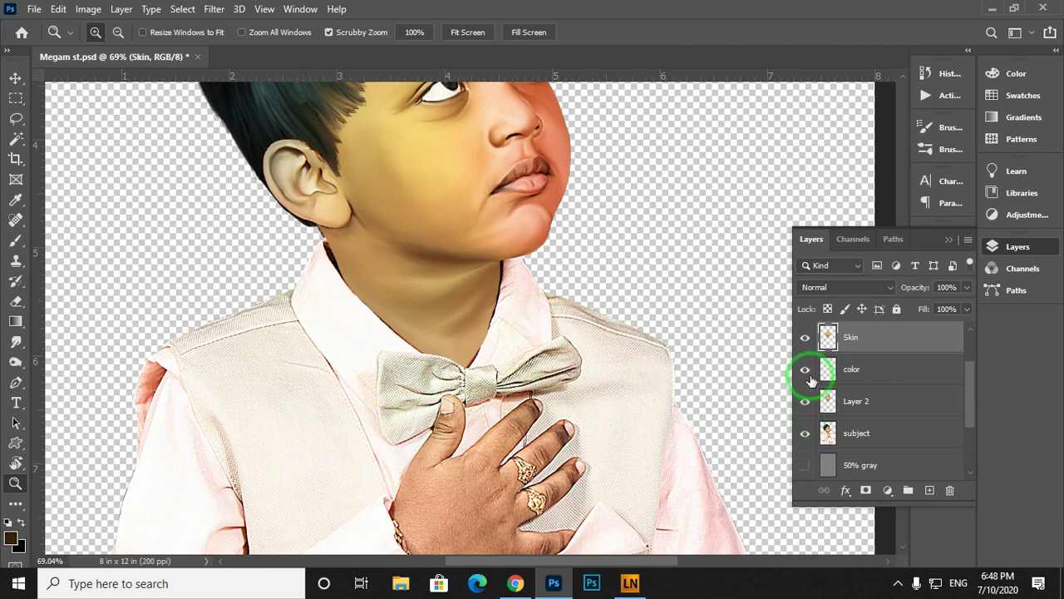
left_click(806, 373)
Stamp all visible layers into a new merged layer above Layer 4.
scroll(511, 387, "up", 5)
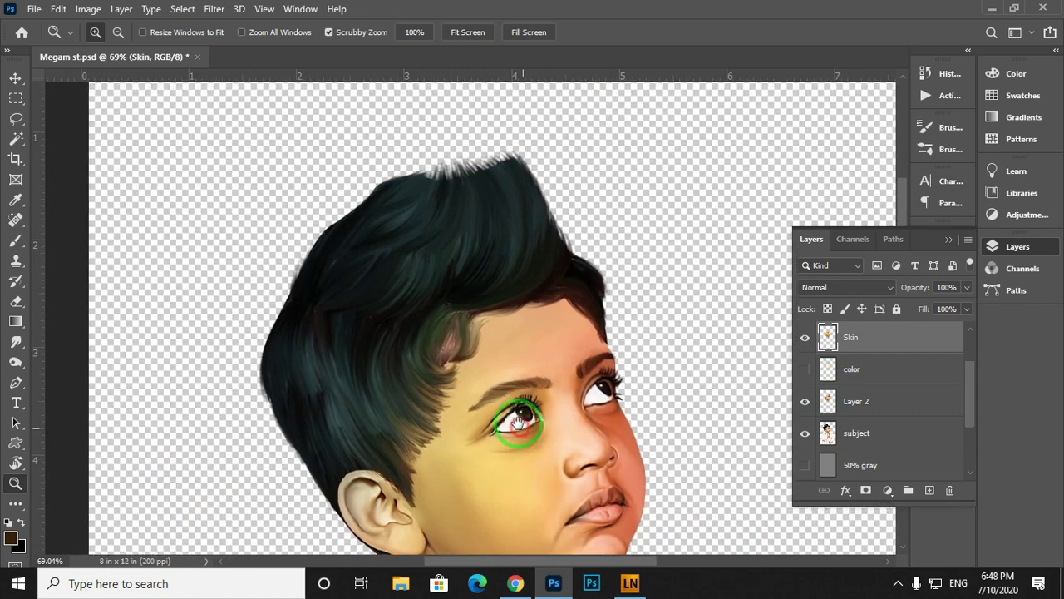
left_click_drag(519, 424, 532, 453)
left_click_drag(535, 381, 517, 303)
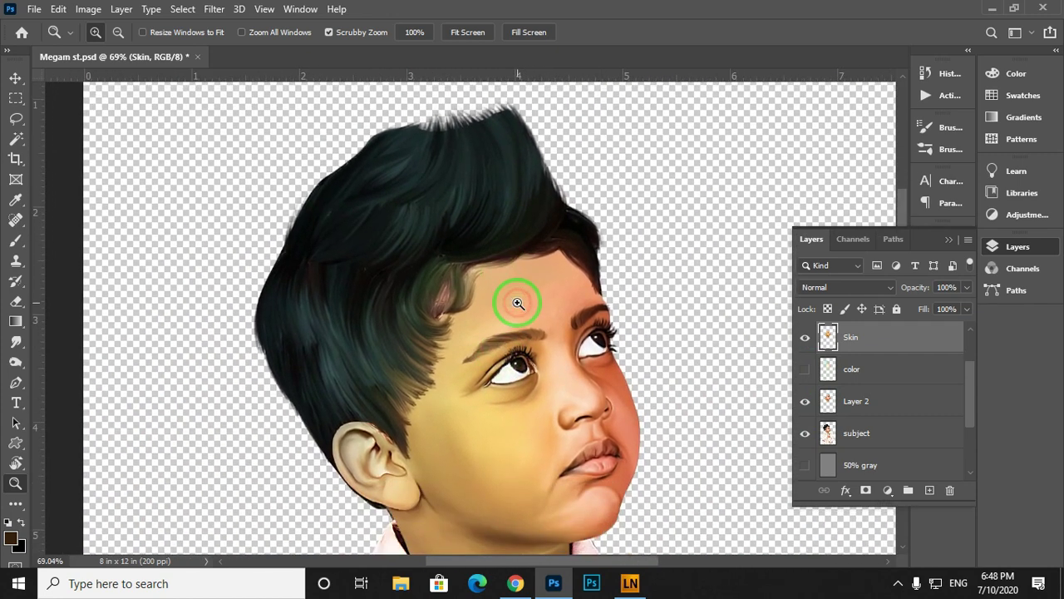
scroll(462, 368, "up", 3)
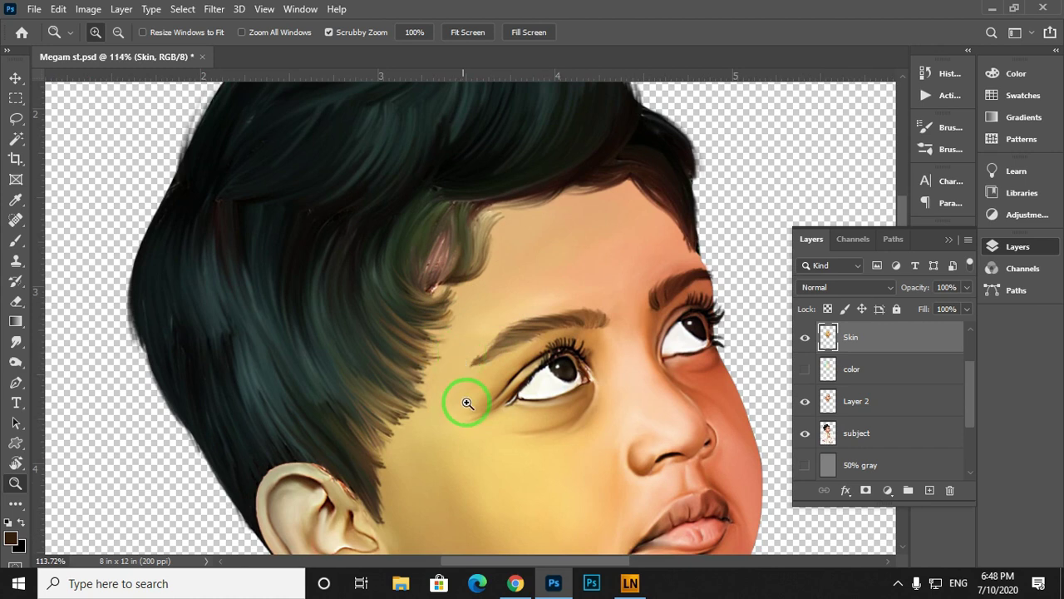
scroll(865, 424, "up", 2)
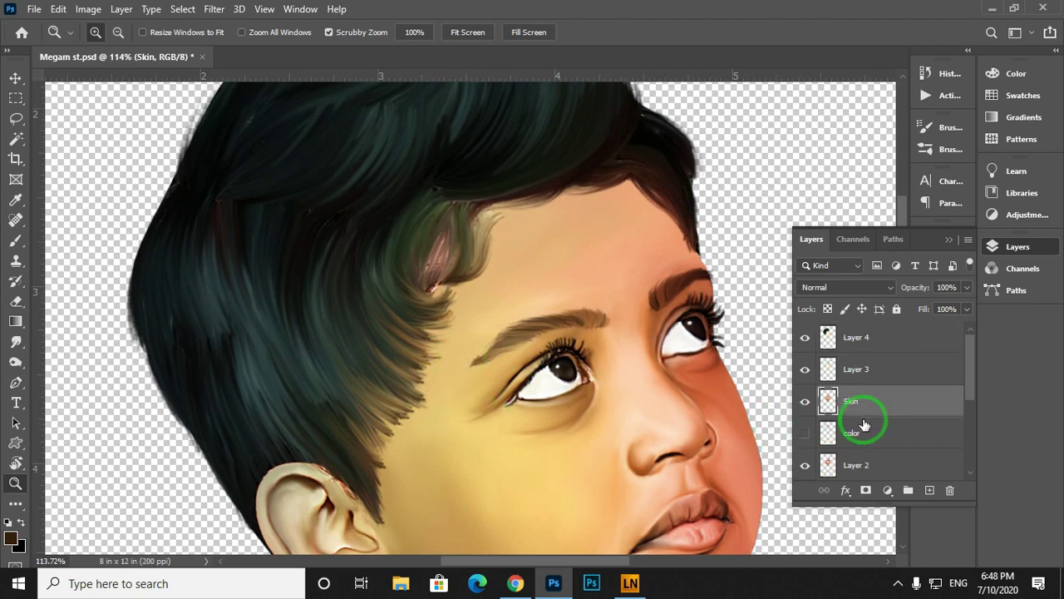
left_click(861, 340)
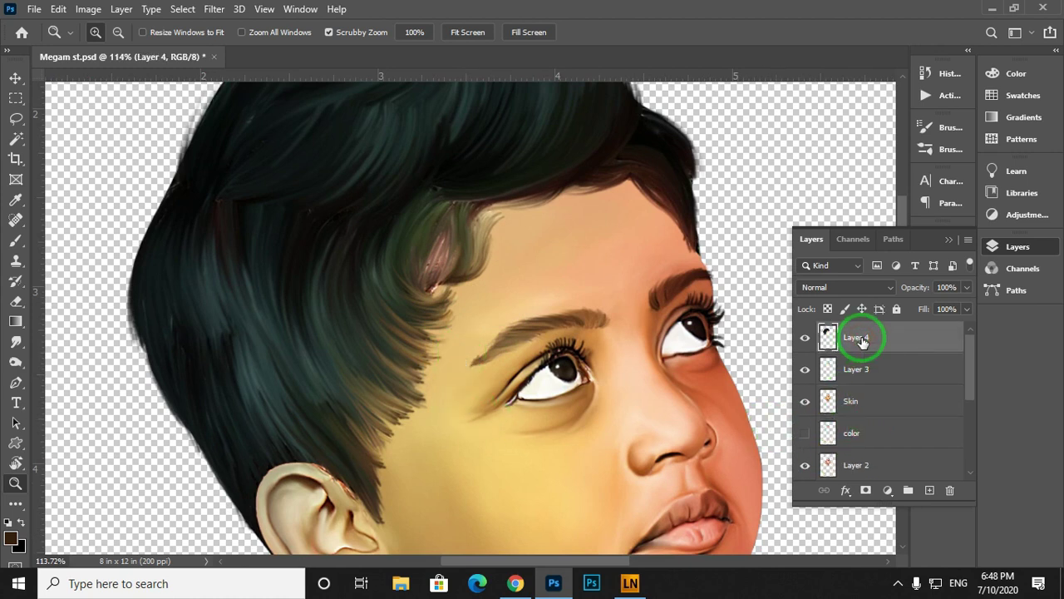
key("ctrl+alt+shift+e")
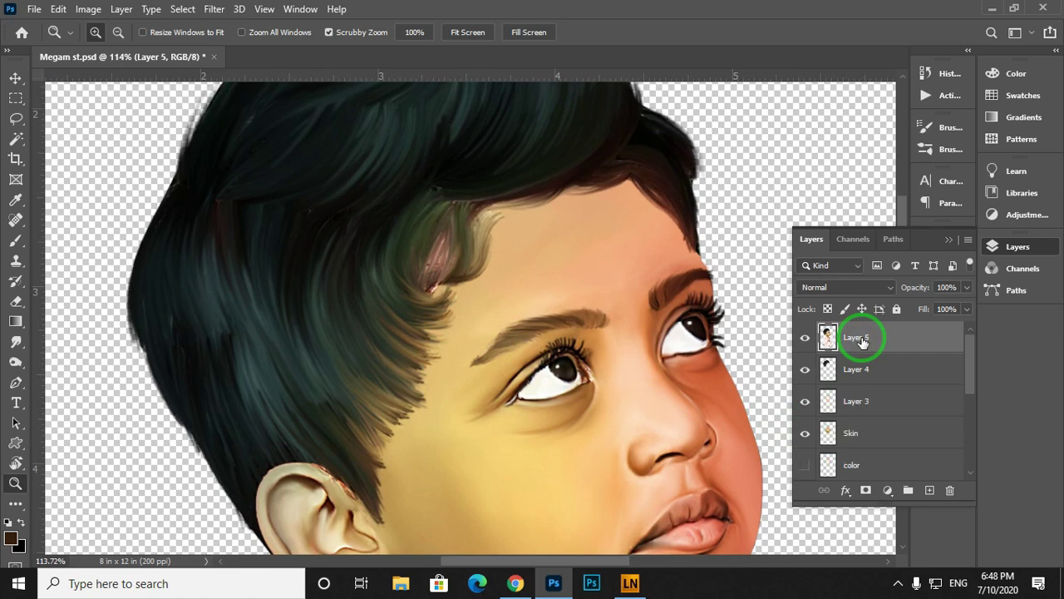
Group all layers from Layer 4 down to Layer 1, leaving Layer 5 and the Background outside the group.
left_click_drag(492, 289, 416, 266)
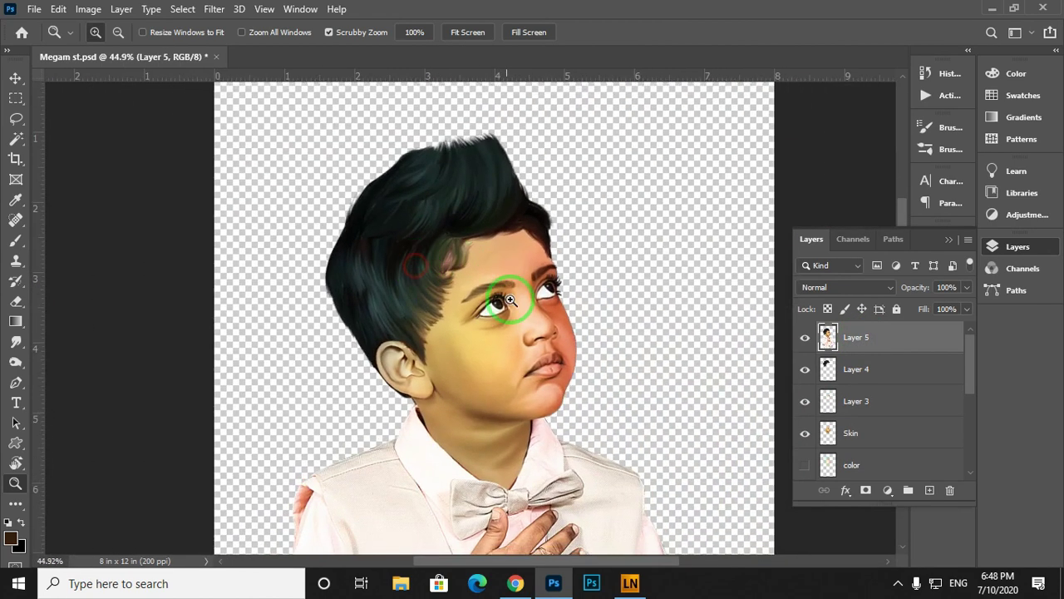
left_click(862, 371)
scroll(888, 405, "down", 5)
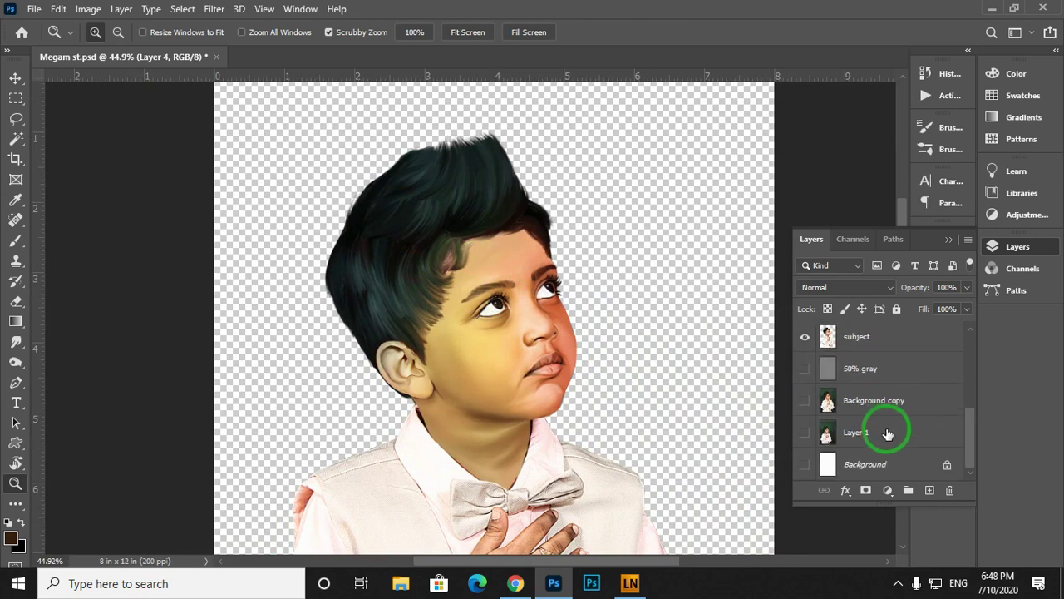
left_click(869, 433, "shift")
key("ctrl+g")
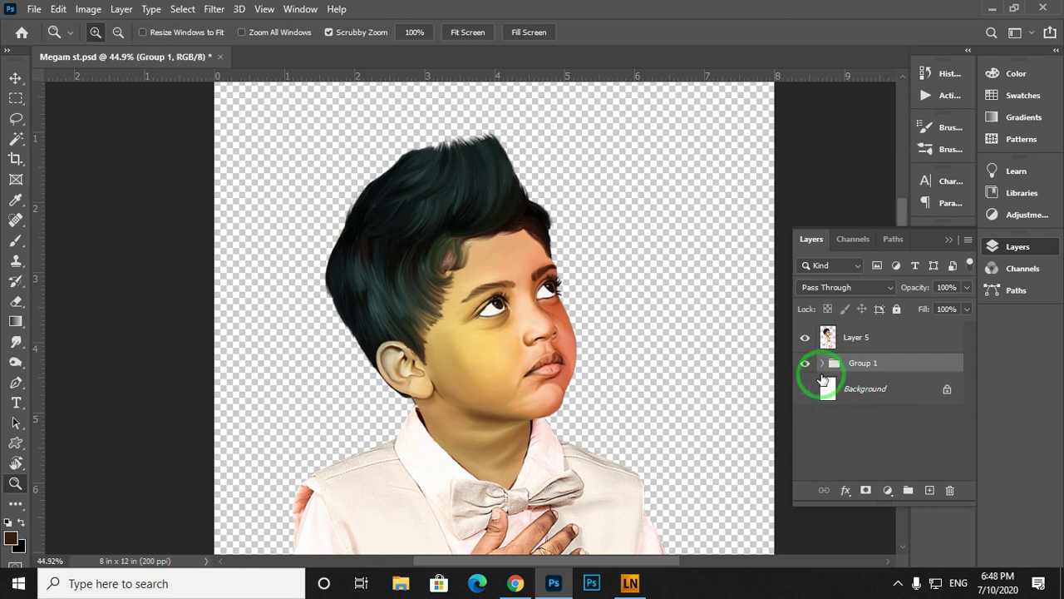
Fill the Background layer with gray and show it in place of the hidden layer group, then make Layer 5 active.
left_click(863, 390)
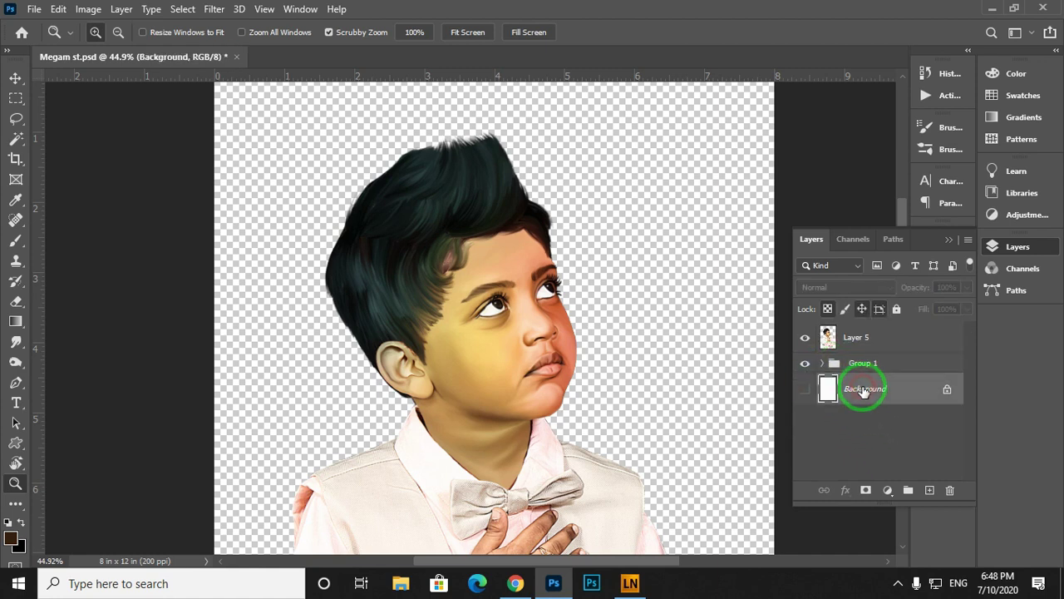
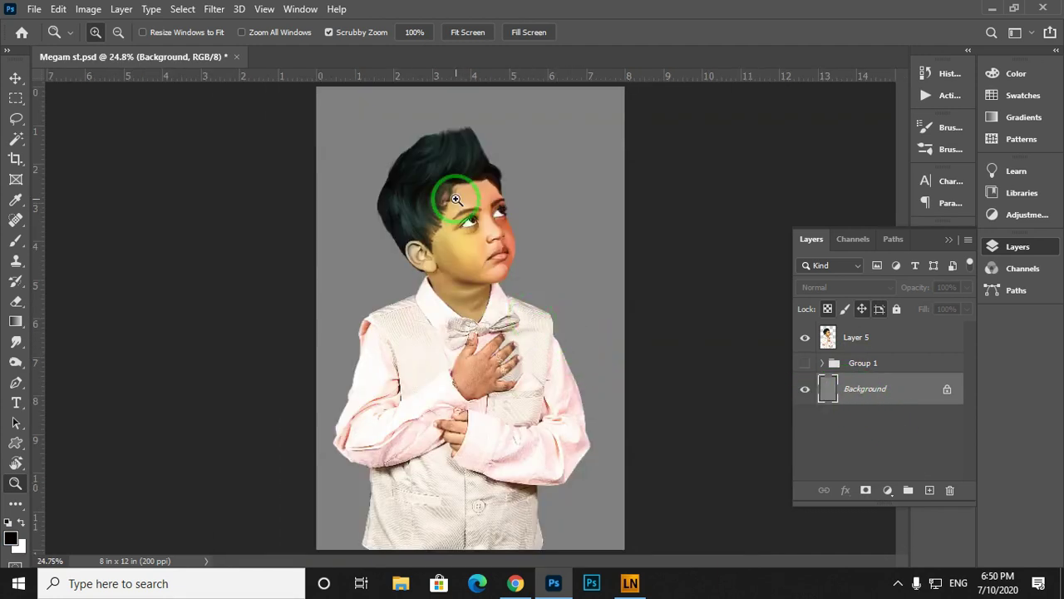
left_click_drag(456, 200, 765, 363)
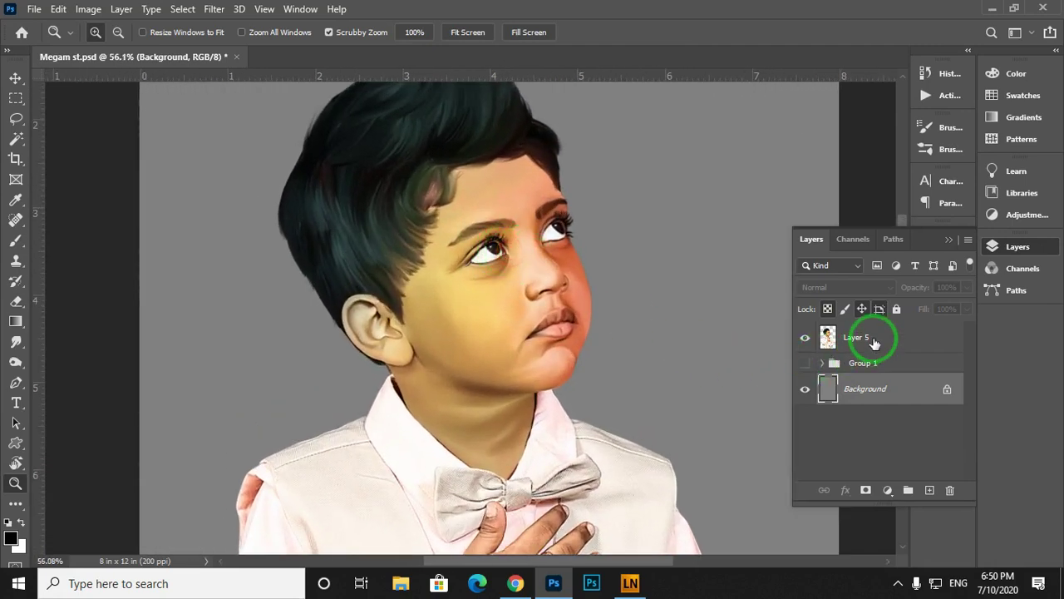
left_click(882, 393)
left_click(862, 355)
left_click(827, 339)
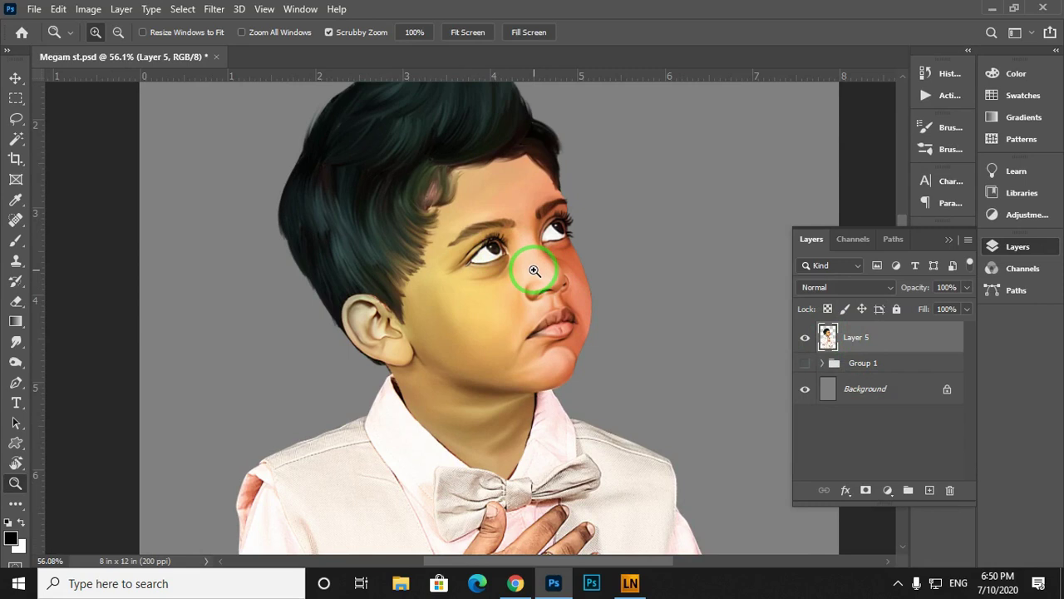
Examine the merged portrait's hair, face and collar against the gray background.
key("v")
left_click_drag(534, 270, 527, 297)
left_click(391, 270)
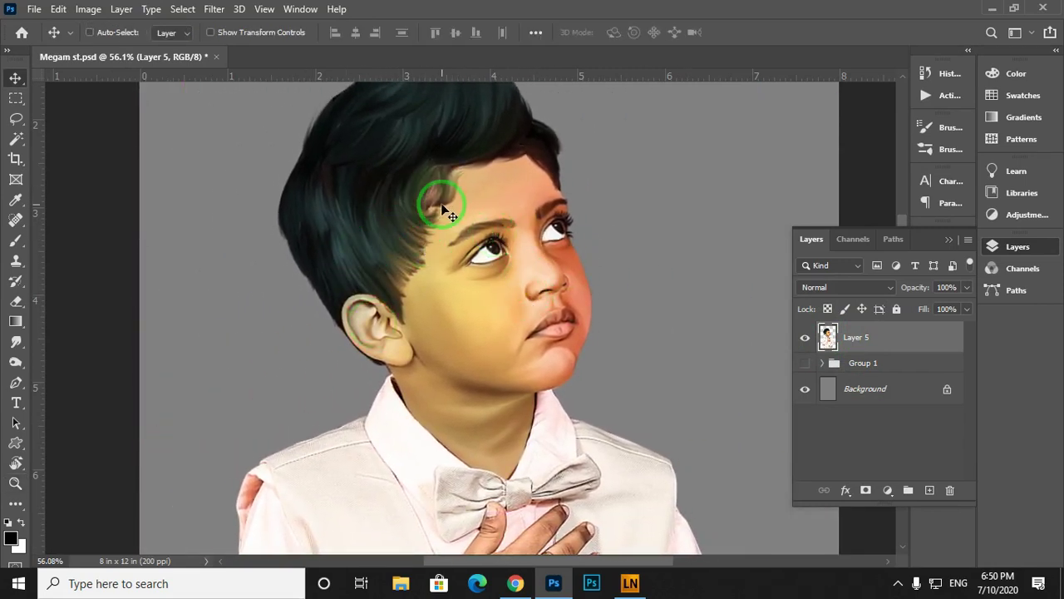
left_click_drag(445, 212, 462, 287)
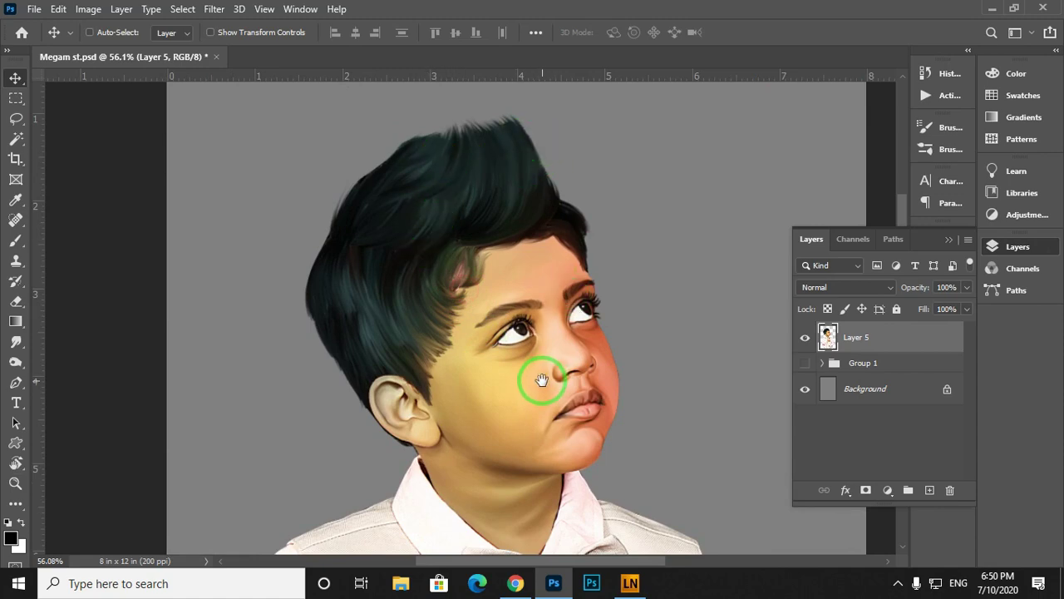
left_click_drag(564, 528, 527, 281)
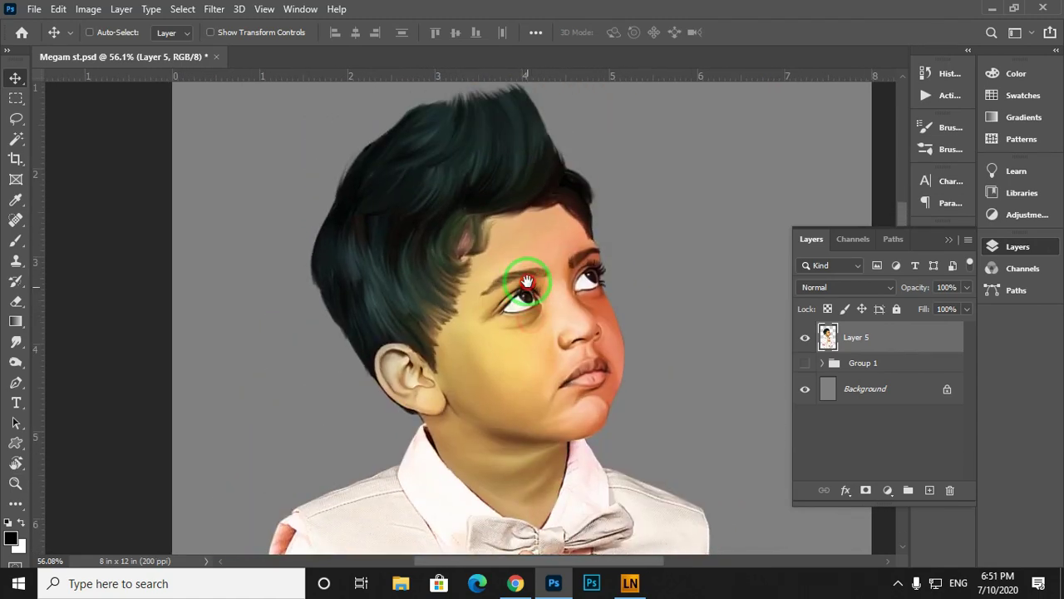
key("z")
left_click_drag(588, 298, 583, 296)
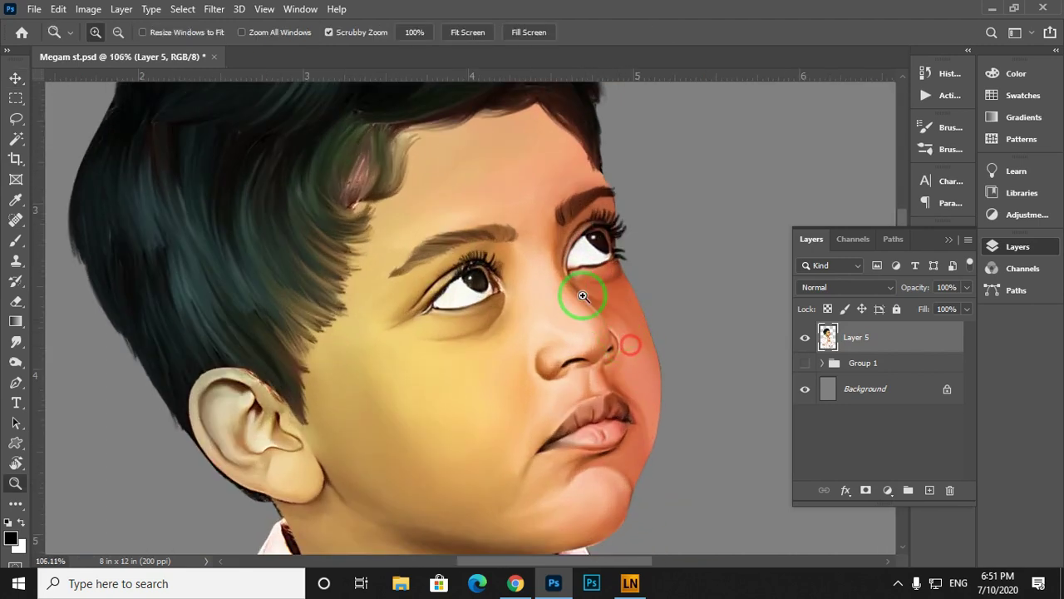
Smudge the outer hair edge beside the far temple on Layer 5 at 90% strength with Sample All Layers enabled.
key("r")
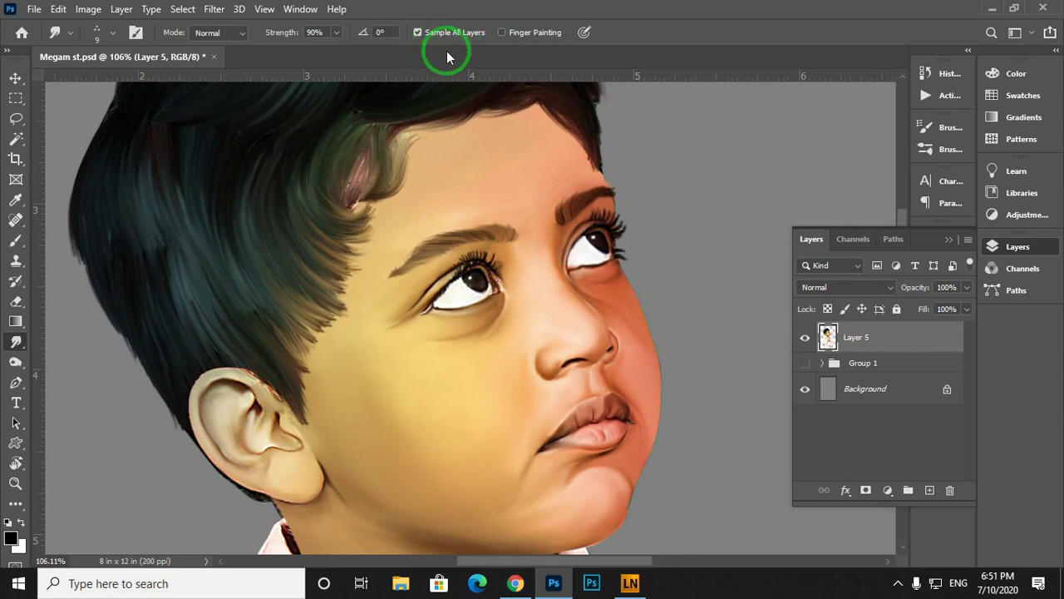
key("z")
mouse_move(570, 278)
left_mouse_down()
mouse_move(615, 311)
mouse_move(541, 256)
left_mouse_up()
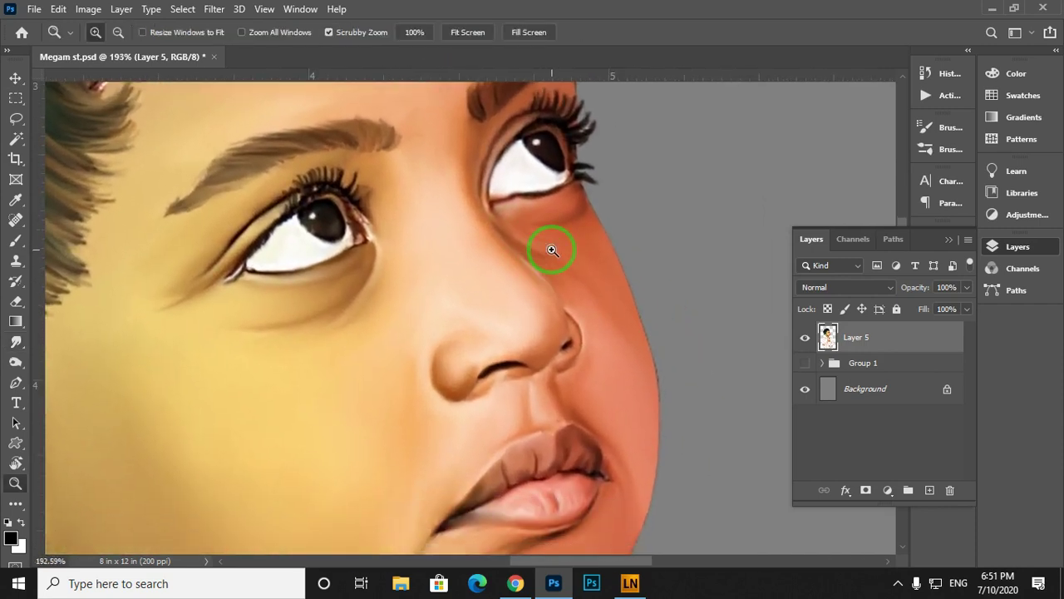
left_click_drag(435, 202, 445, 361)
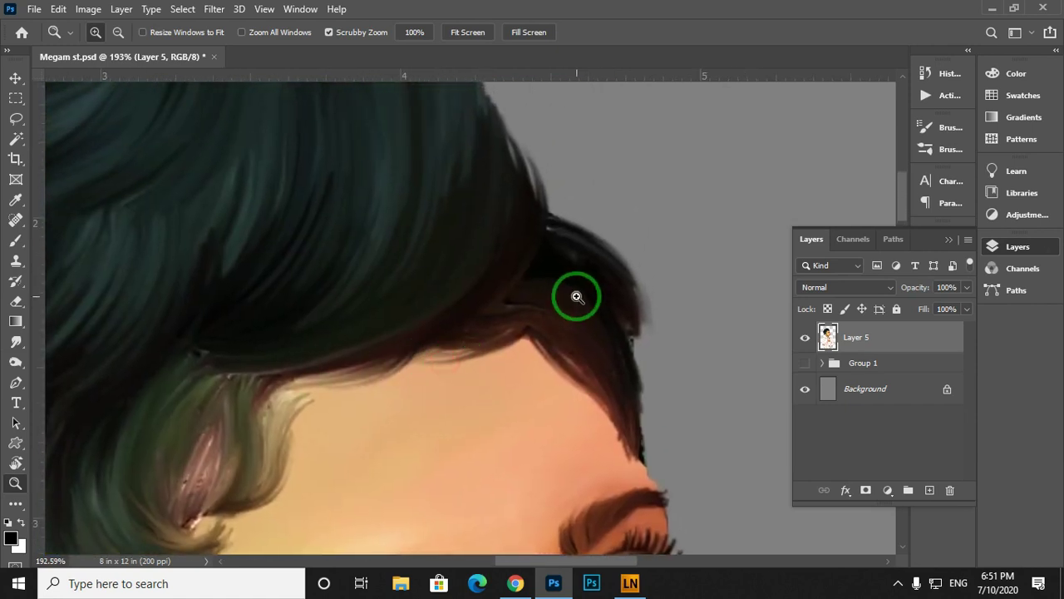
key("r")
mouse_move(579, 260)
left_mouse_down()
mouse_move(636, 361)
mouse_move(629, 392)
left_mouse_up()
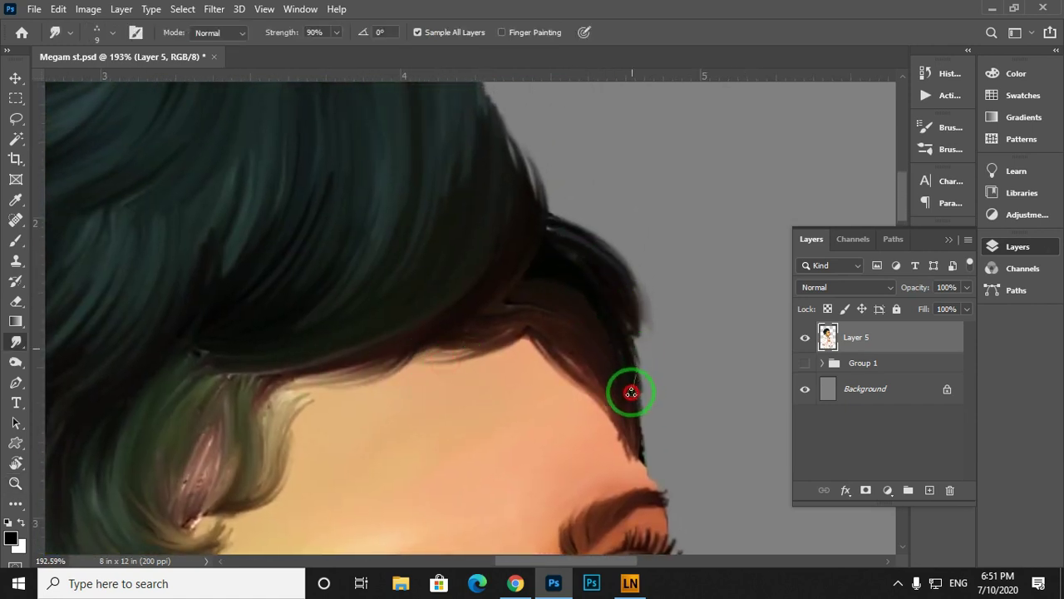
mouse_move(609, 307)
left_mouse_down()
mouse_move(638, 377)
mouse_move(636, 436)
mouse_move(626, 366)
mouse_move(555, 294)
mouse_move(638, 379)
mouse_move(597, 286)
mouse_move(648, 394)
mouse_move(602, 291)
mouse_move(650, 373)
mouse_move(601, 279)
mouse_move(647, 364)
left_mouse_up()
mouse_move(577, 248)
left_mouse_down()
mouse_move(637, 323)
mouse_move(601, 274)
left_mouse_up()
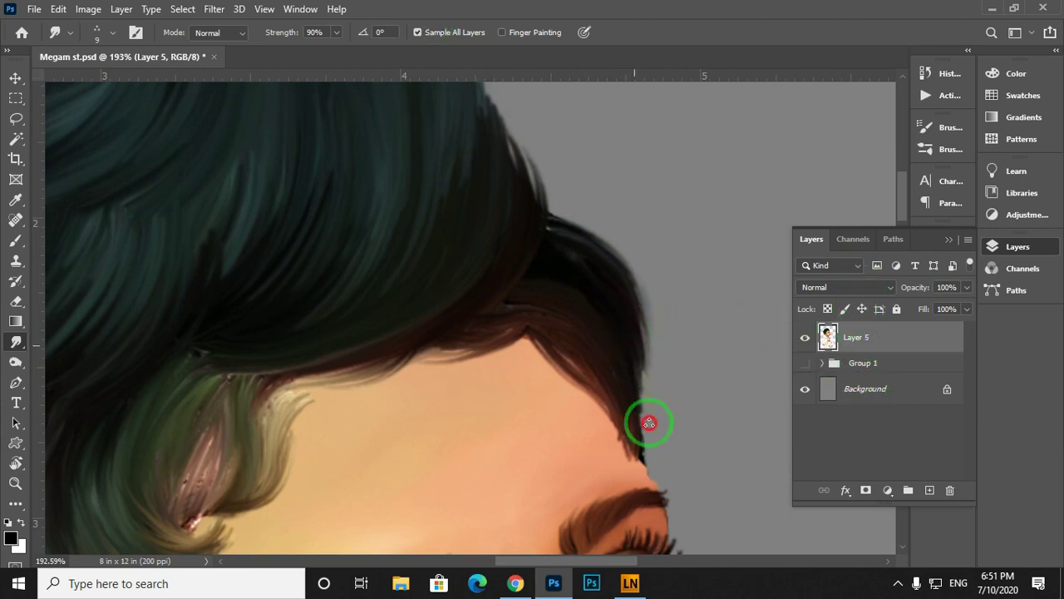
mouse_move(649, 423)
left_mouse_down()
mouse_move(601, 309)
mouse_move(641, 362)
mouse_move(650, 423)
mouse_move(639, 348)
mouse_move(609, 279)
mouse_move(658, 380)
mouse_move(601, 306)
mouse_move(541, 310)
mouse_move(366, 205)
left_mouse_up()
key("v")
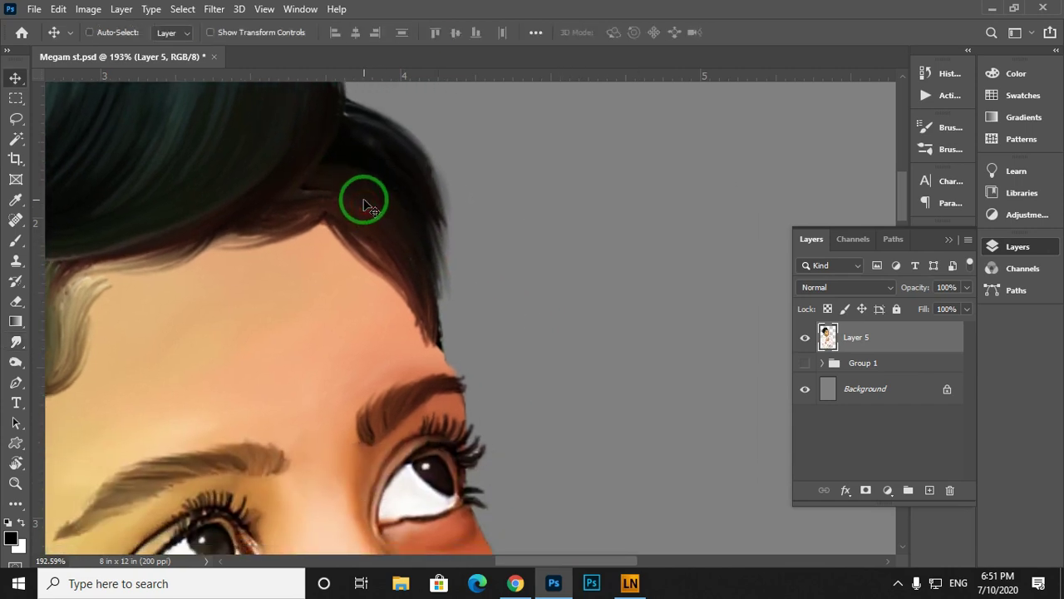
key("ctrl+z")
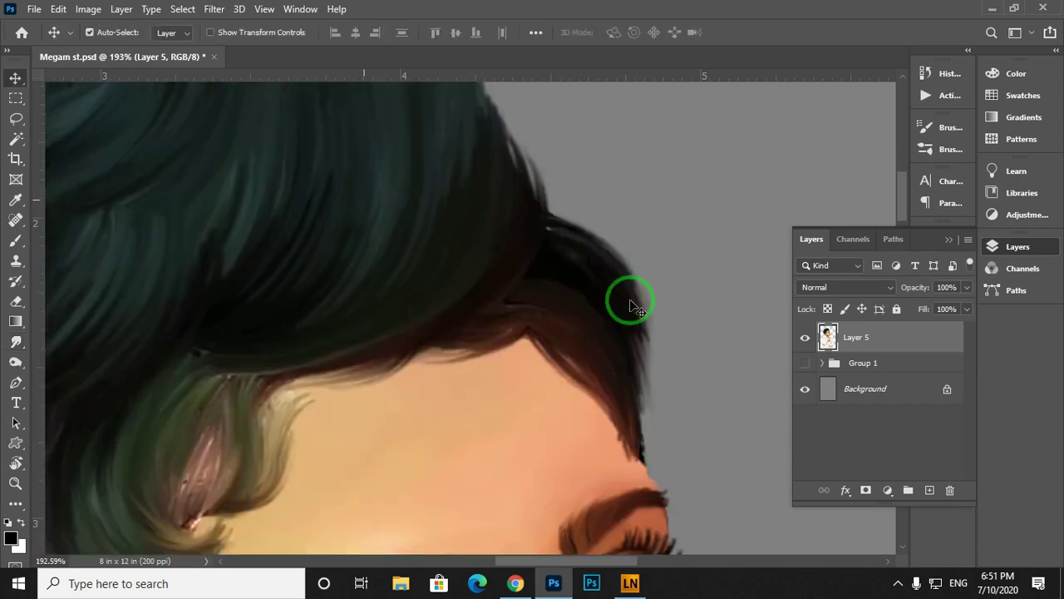
Fill the Background layer with white and inspect the smudged hair and face edges against it.
left_click(870, 389)
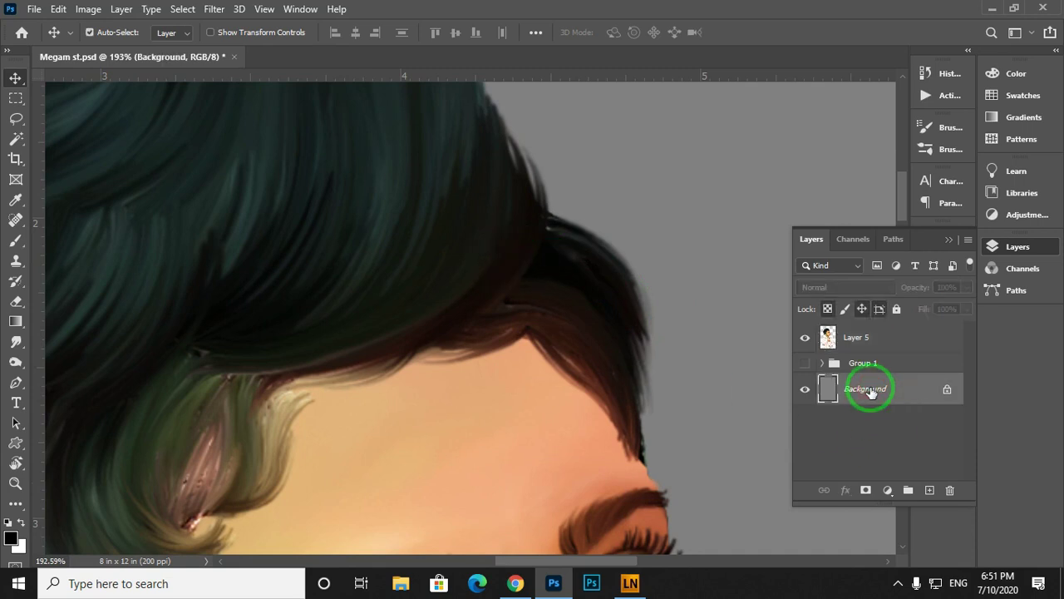
key("ctrl+BackSpace")
key("z")
left_click_drag(663, 357, 533, 308)
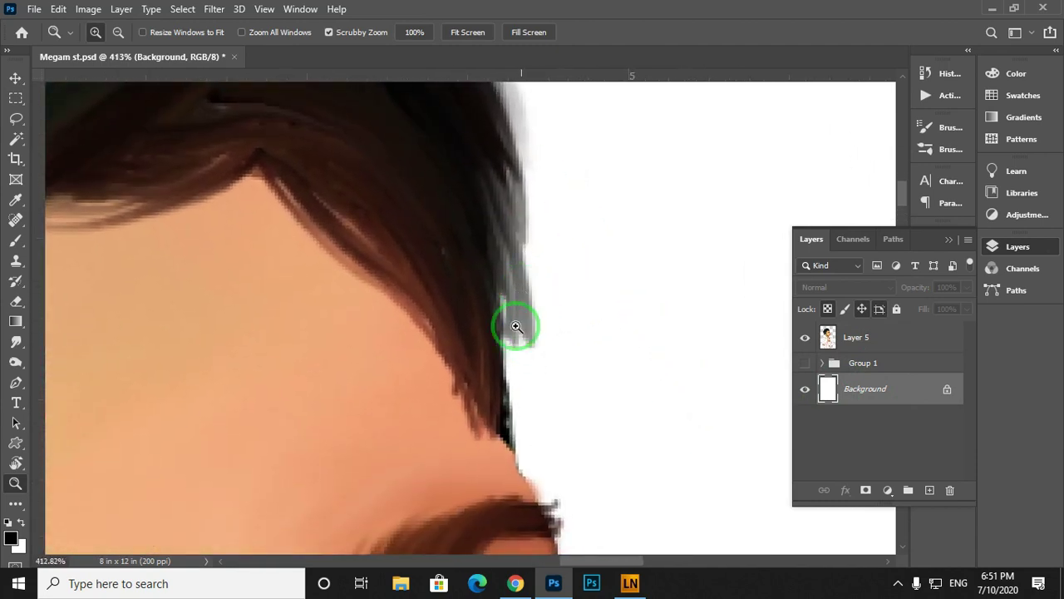
mouse_move(524, 352)
left_mouse_down()
mouse_move(525, 321)
mouse_move(471, 304)
left_mouse_up()
key("space")
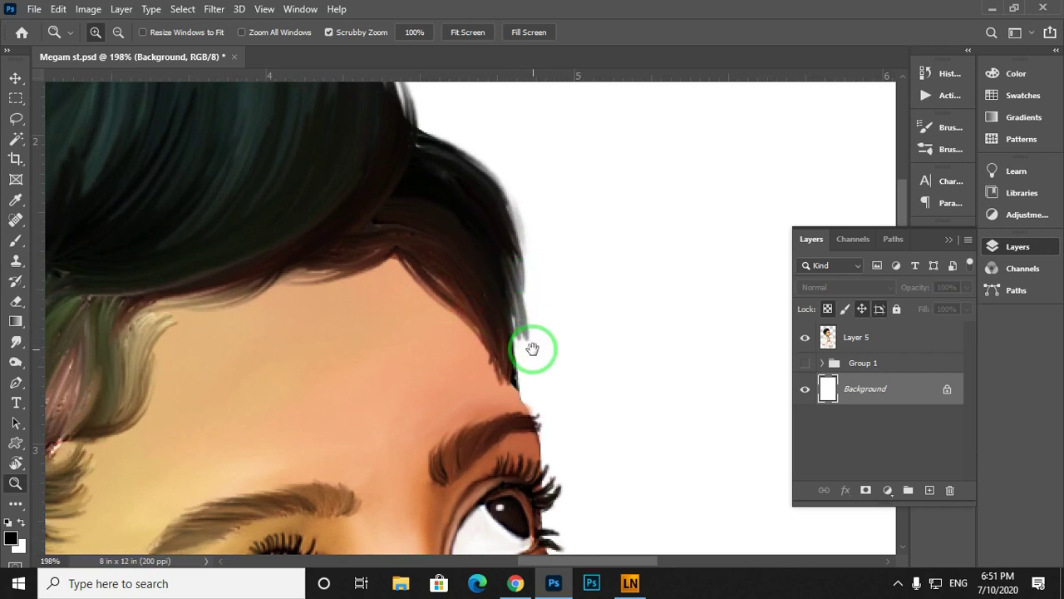
left_click_drag(532, 349, 463, 185)
left_click_drag(519, 450, 469, 315)
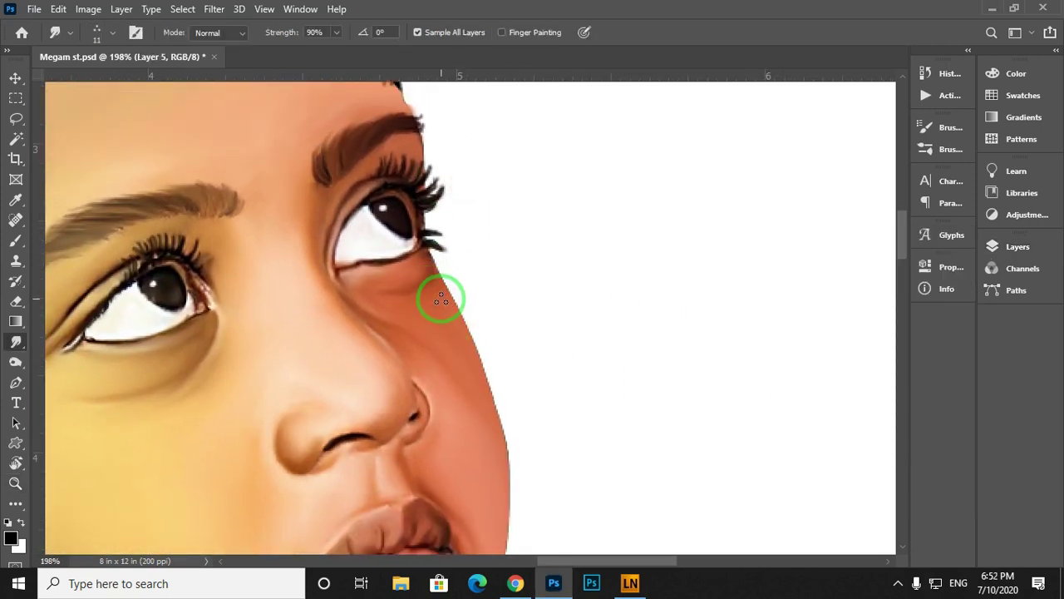
Switch the Smudge tool to the recent 152 px textured brush and reduce its size to 25 px.
right_click(528, 276)
scroll(811, 283, "up", 1)
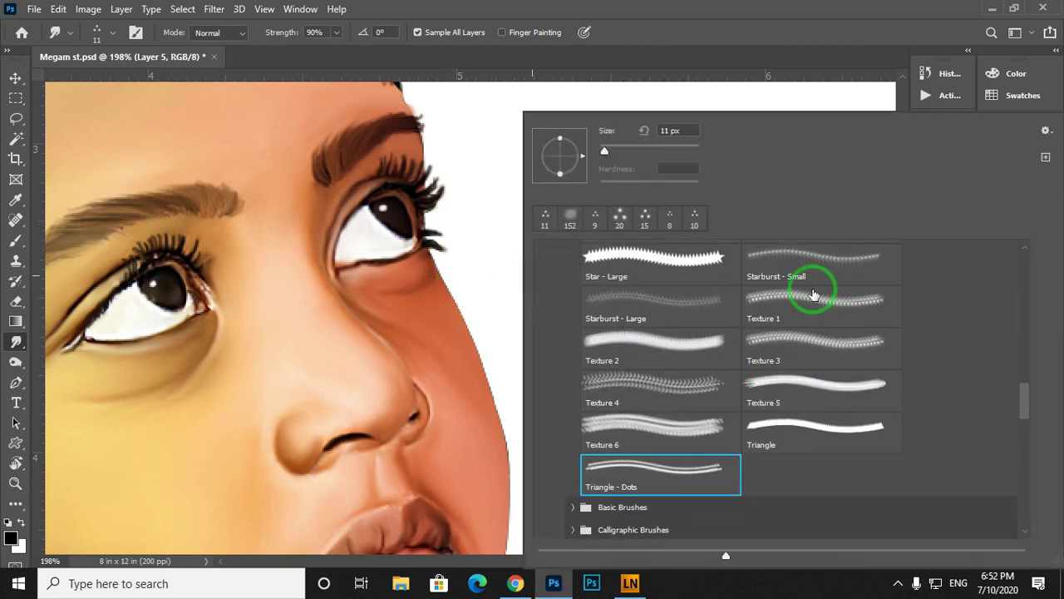
left_click(571, 218)
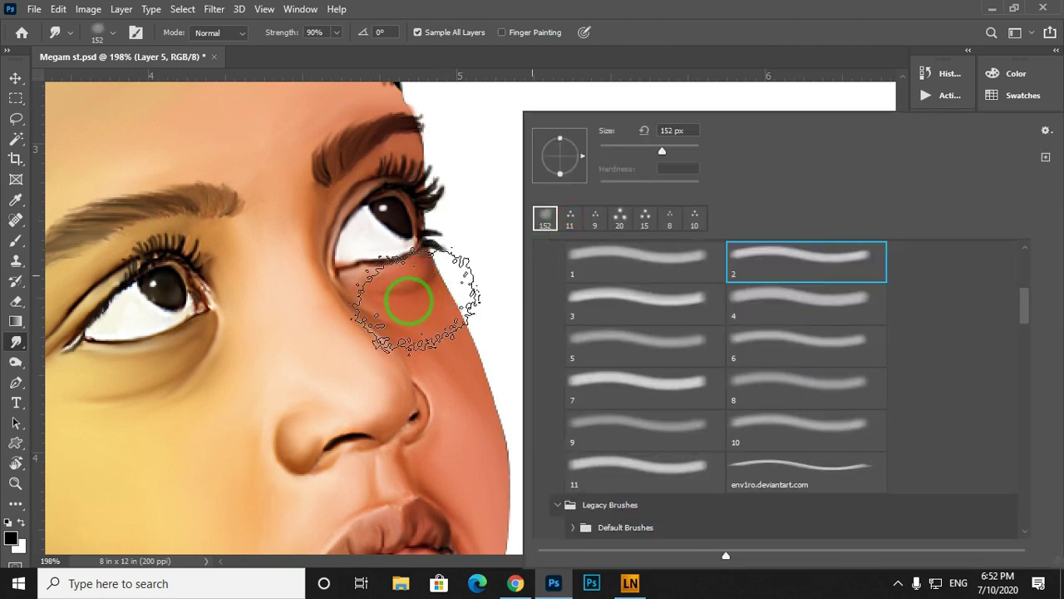
left_click(482, 103)
key("[")
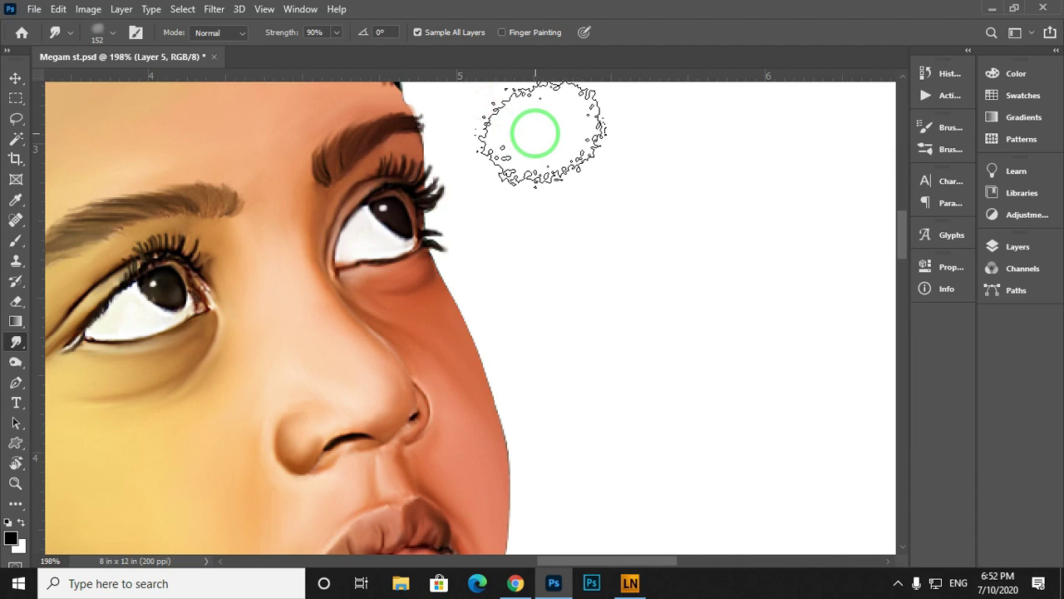
key("bracketleft")
key("bracketleft")
key("bracketleft")
key("bracketleft")
key("bracketleft")
key("bracketleft")
key("bracketleft")
key("bracketleft")
key("bracketleft")
key("bracketleft")
key("bracketleft")
key("bracketleft")
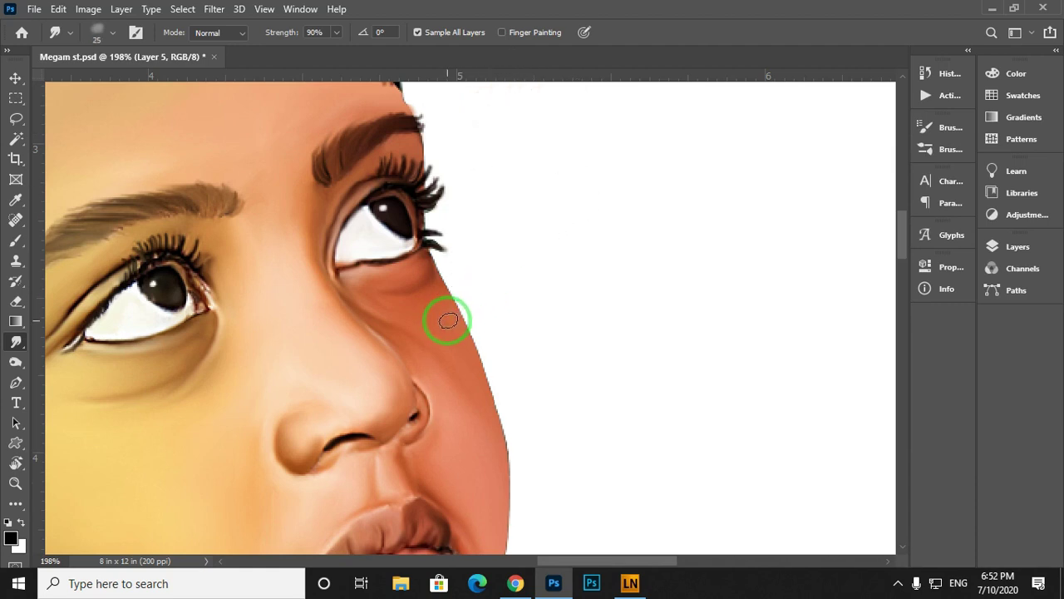
Smudge the outer cheek edge below the far eye on Layer 5 to soften it against the white background.
key("Tab")
key("Tab")
left_click(1021, 246)
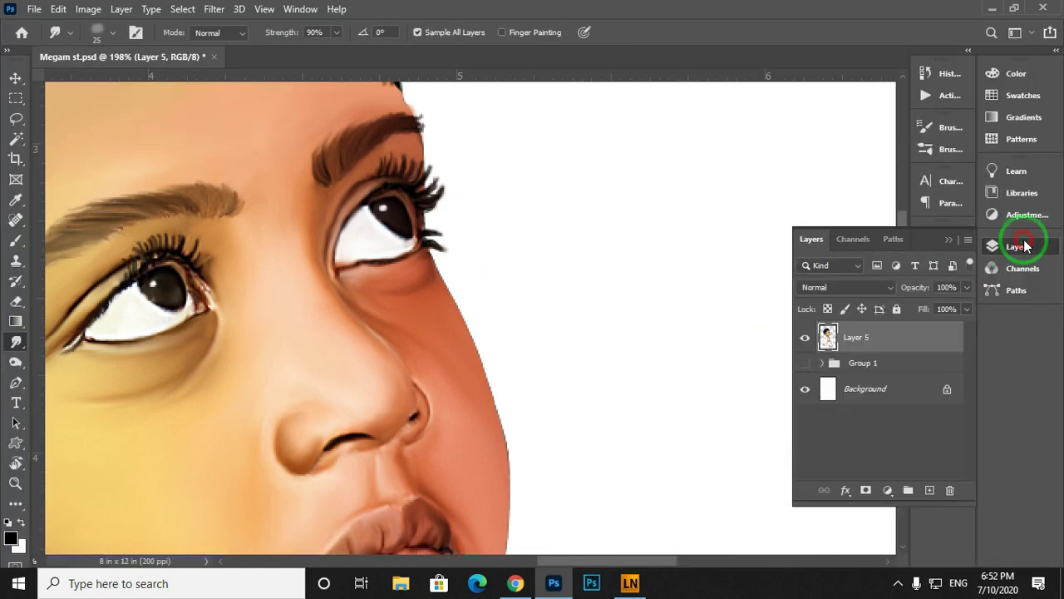
key("z")
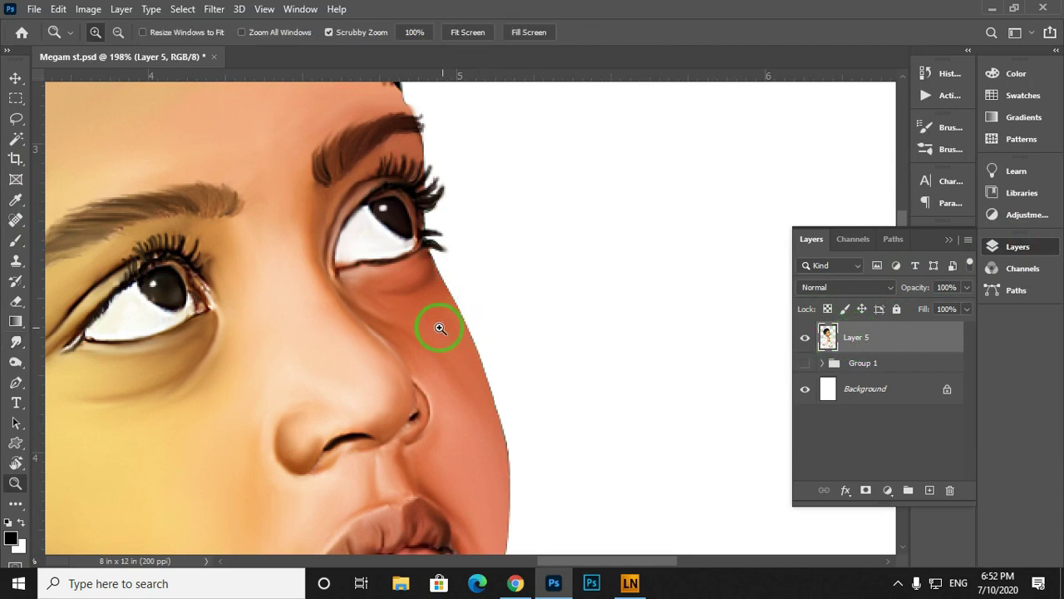
mouse_move(440, 327)
left_mouse_down()
mouse_move(487, 354)
mouse_move(491, 321)
mouse_move(469, 293)
left_mouse_up()
key("r")
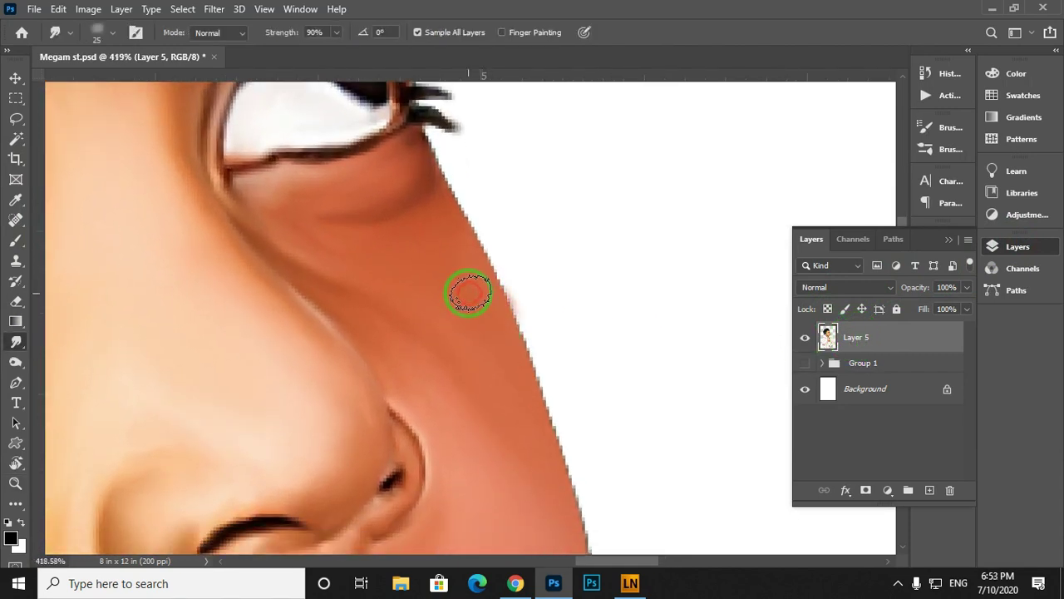
key("ctrl+shift+l")
mouse_move(497, 333)
left_mouse_down()
mouse_move(509, 365)
mouse_move(452, 282)
left_mouse_up()
left_click_drag(508, 397, 461, 270)
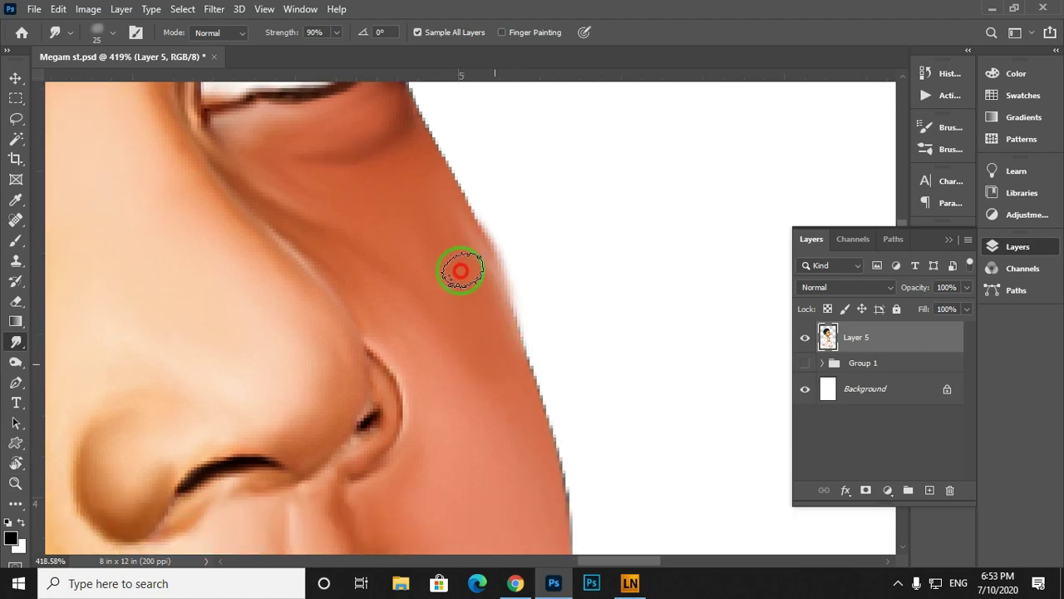
left_click_drag(519, 404, 479, 344)
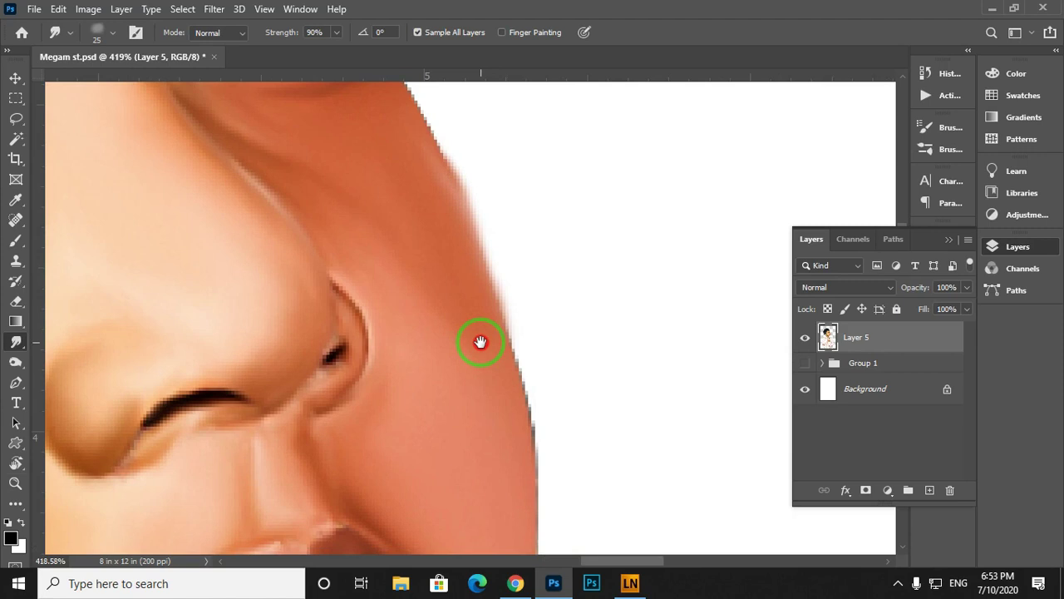
Check the cheek edge with the Background hidden, then show the Background and fill it with 50% gray at 100% opacity.
left_click(805, 391)
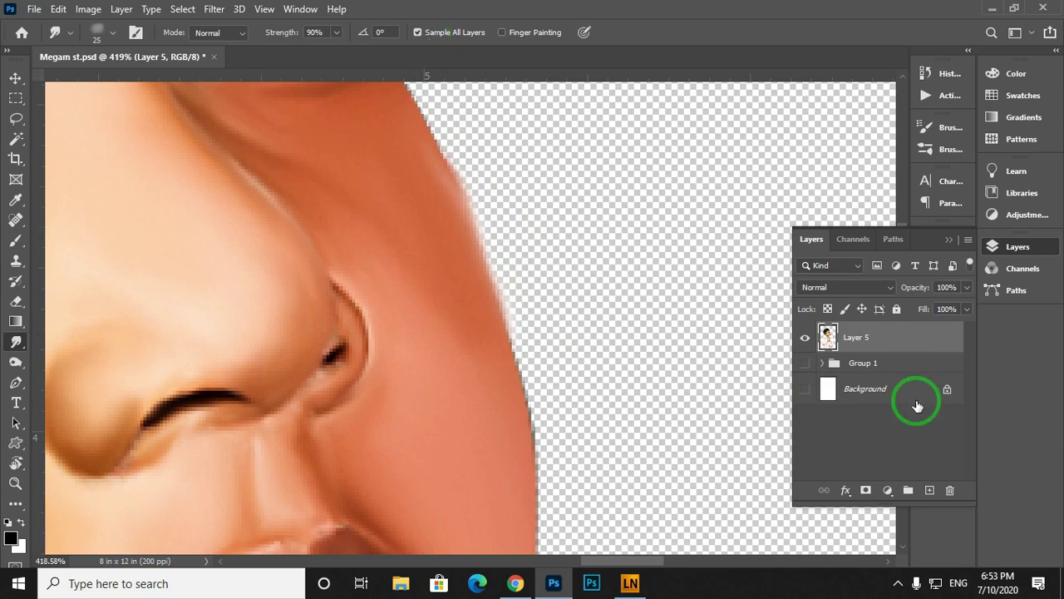
left_click(875, 391)
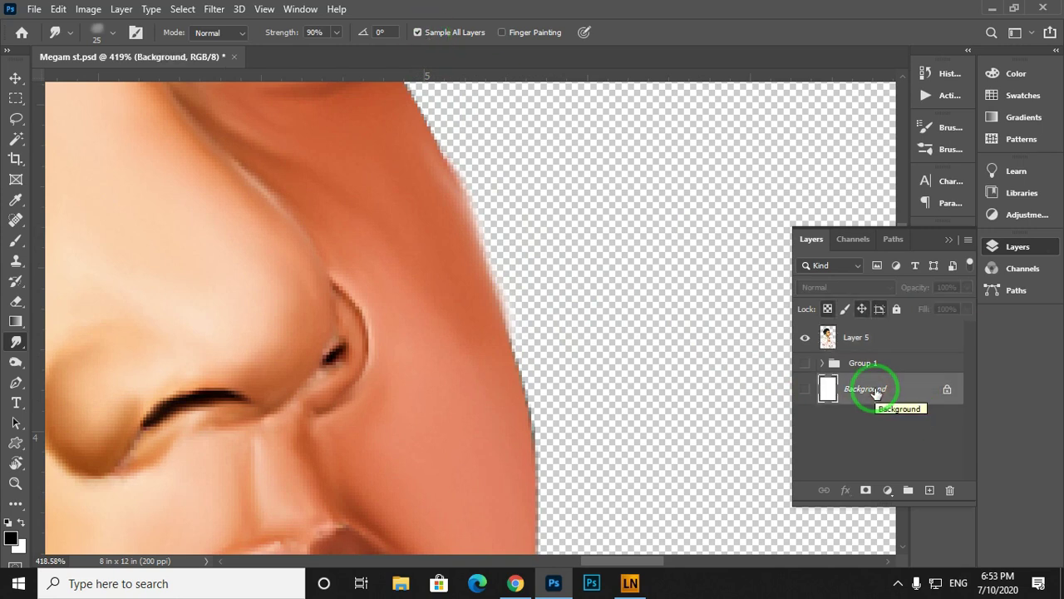
left_click(806, 391)
key("shift+F5")
key("Return")
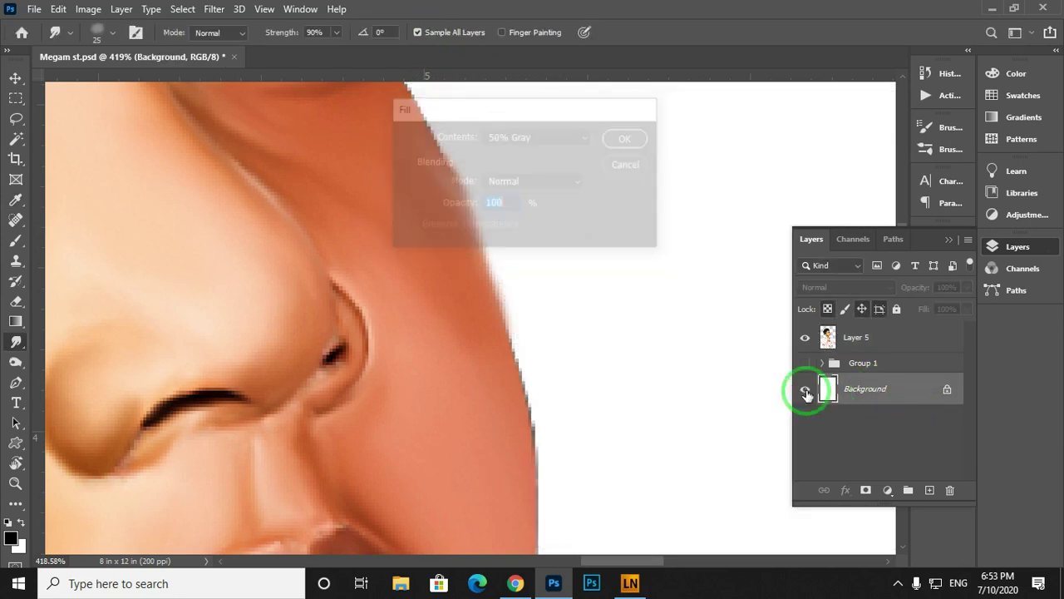
scroll(526, 305, "up", 2)
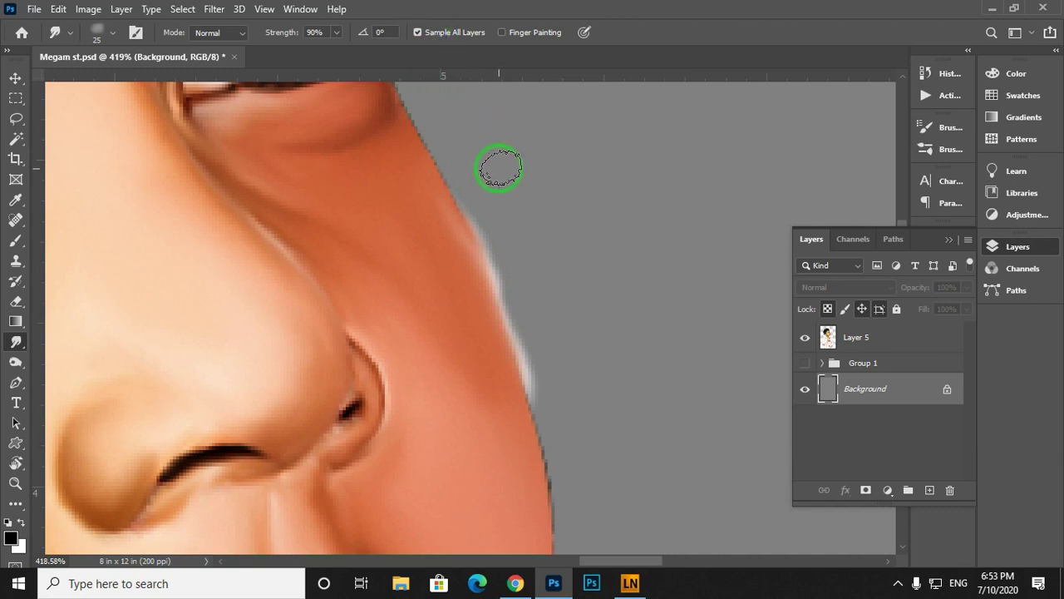
Fill the Background layer with white to check the cheek edge, undo the fill, and review the whole figure.
key("ctrl+BackSpace")
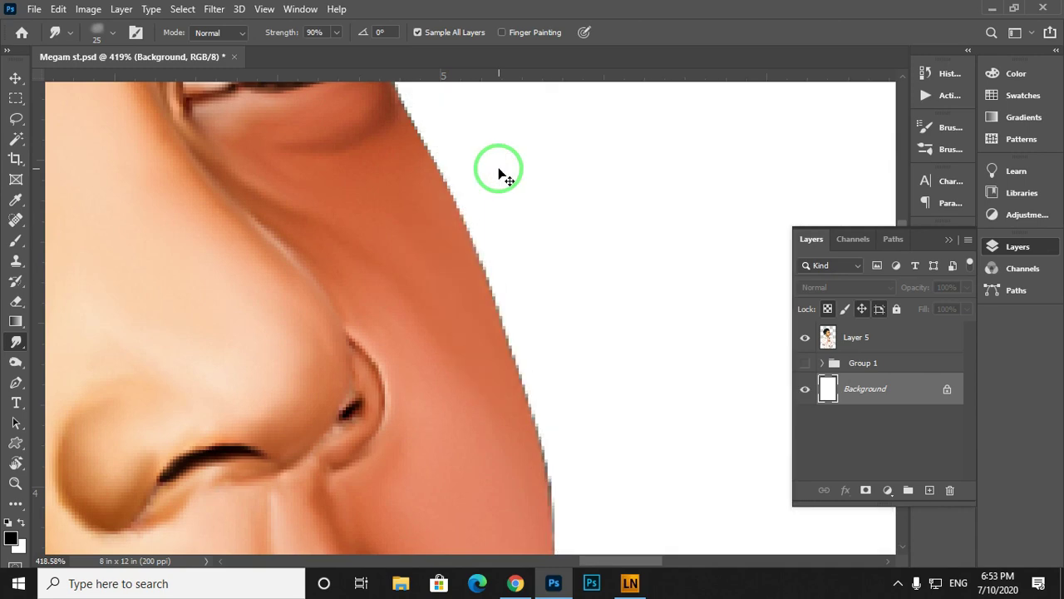
key("ctrl+z")
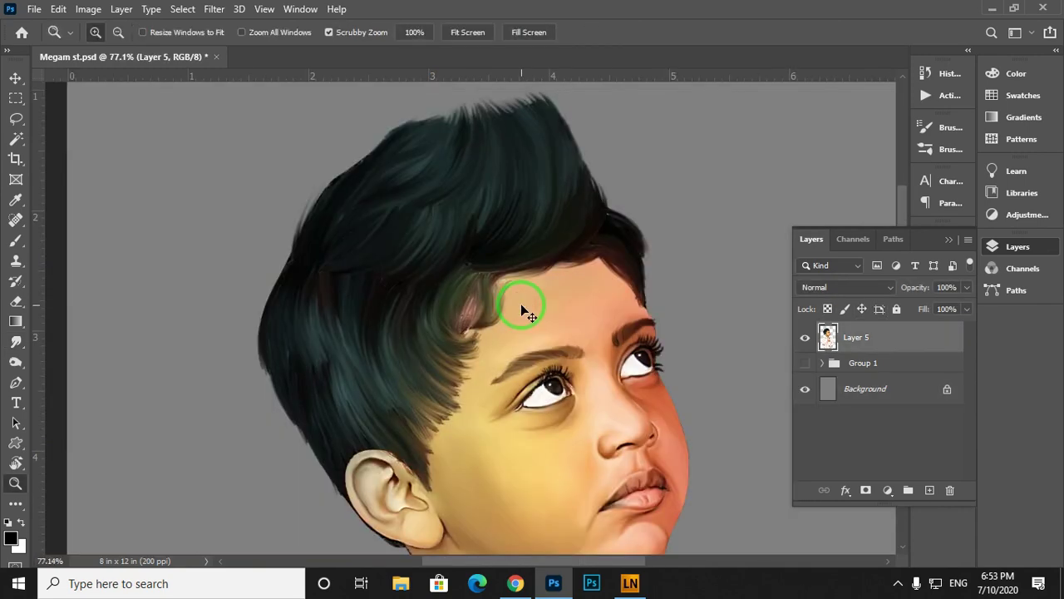
scroll(521, 304, "down", 5)
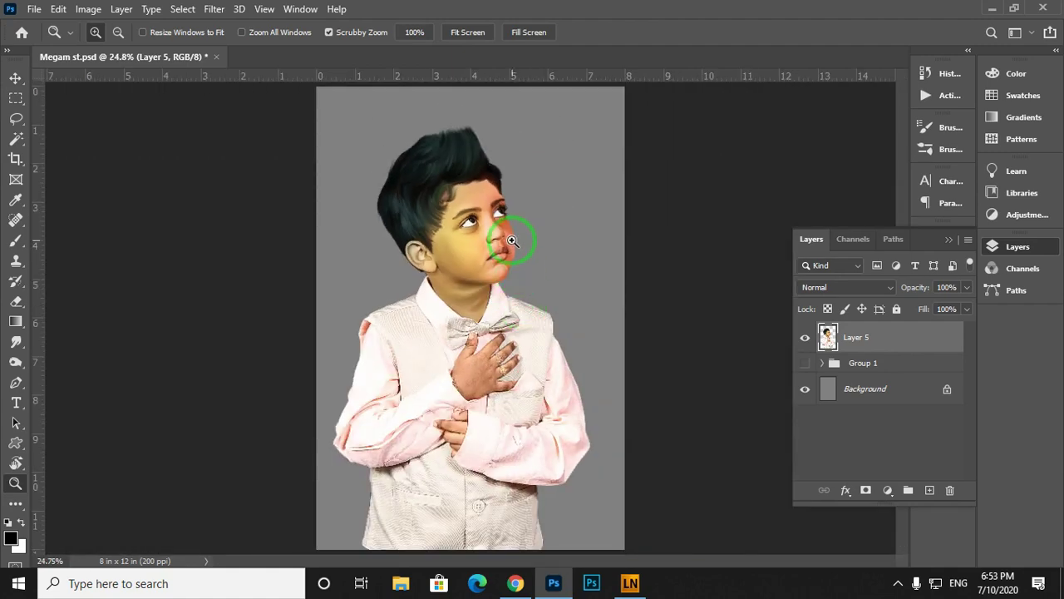
scroll(461, 190, "up", 5)
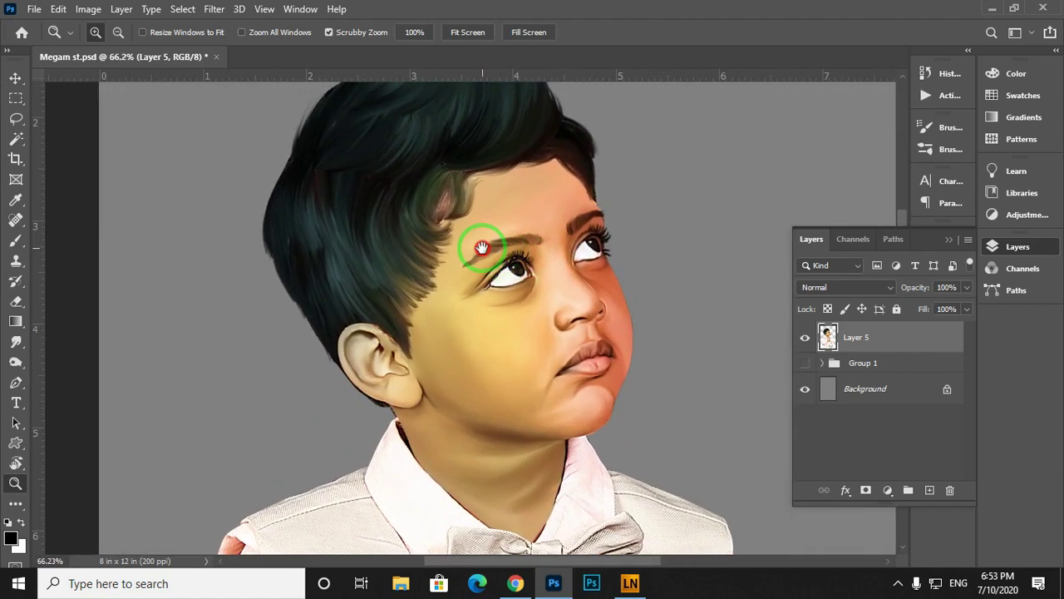
Switch the Smudge tool to the Soft Round brush from General Brushes and reduce its size to 10 px.
scroll(482, 248, "up", 5)
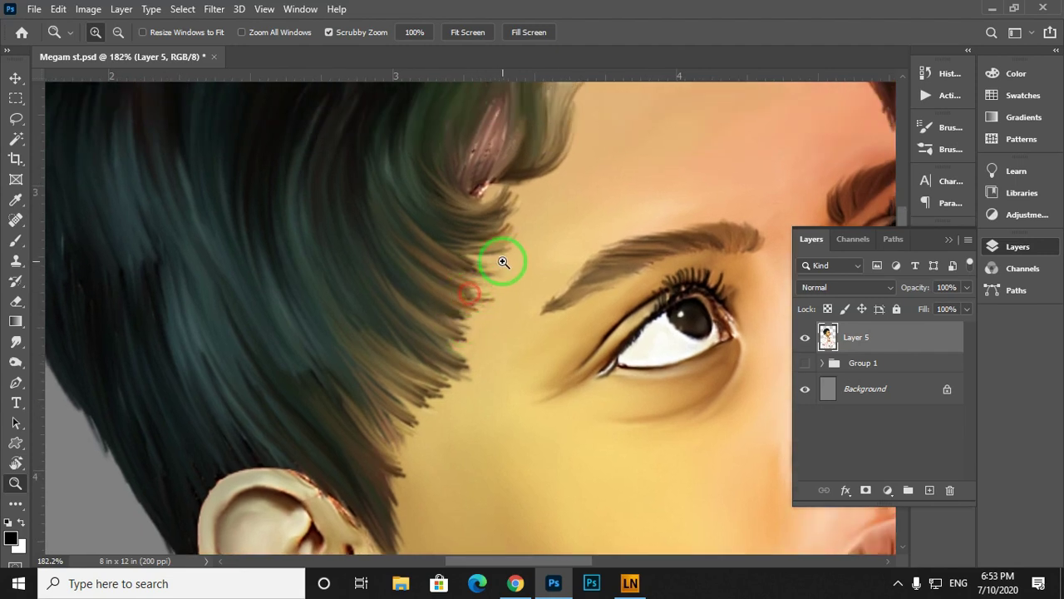
mouse_move(469, 333)
left_mouse_down()
mouse_move(493, 355)
mouse_move(482, 359)
left_mouse_up()
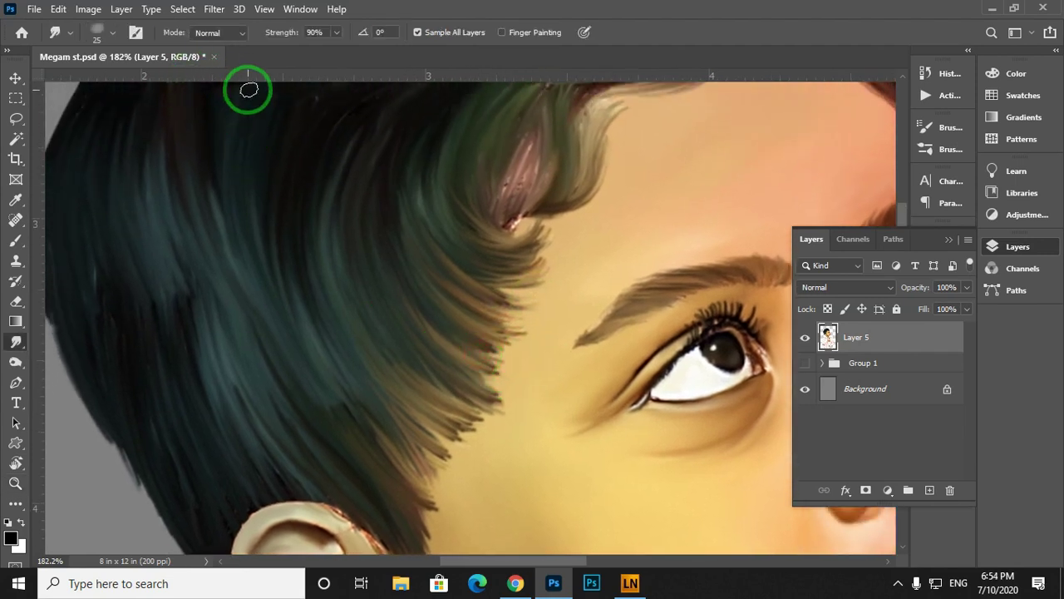
right_click(376, 227)
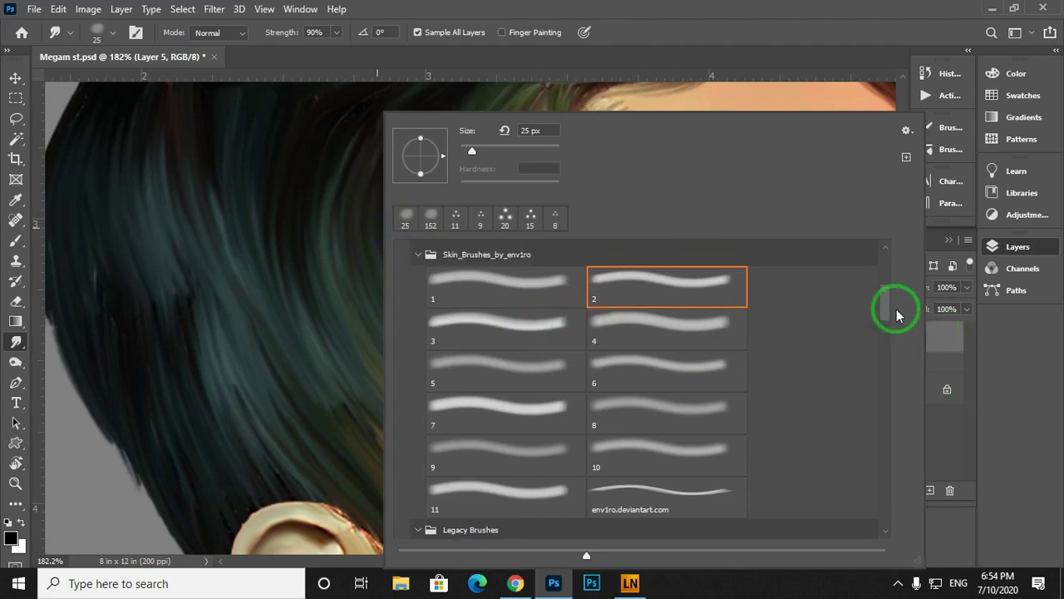
left_click_drag(886, 297, 870, 244)
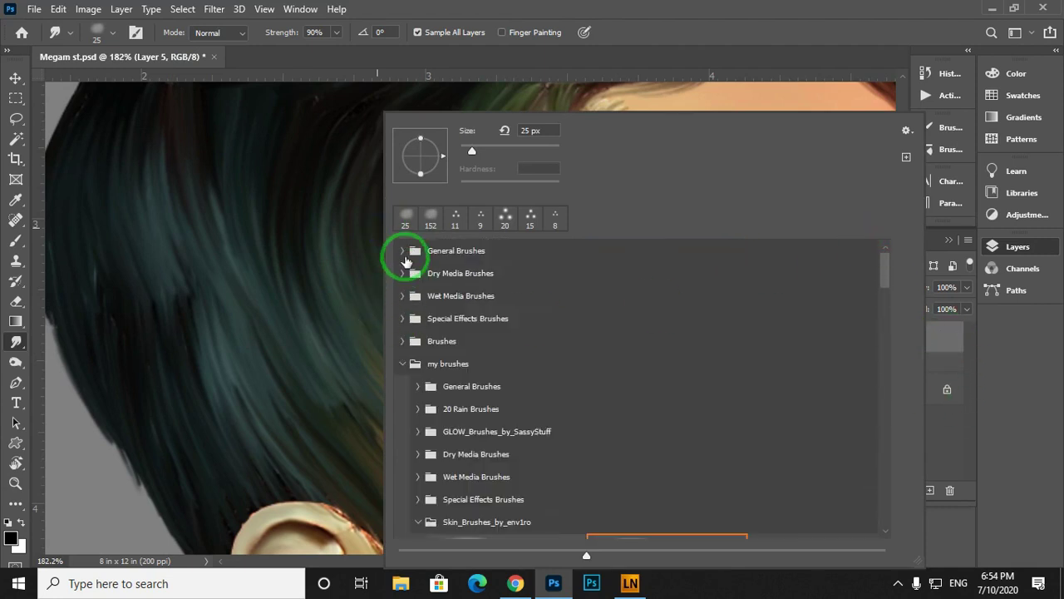
left_click(402, 250)
double_click(499, 280)
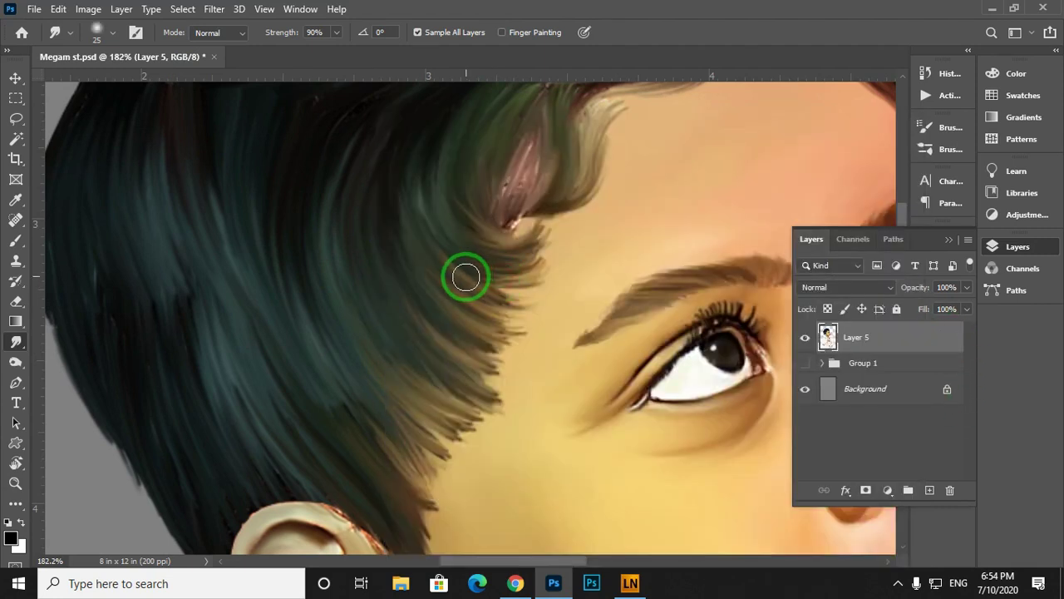
left_click_drag(463, 278, 506, 302)
key("bracketleft")
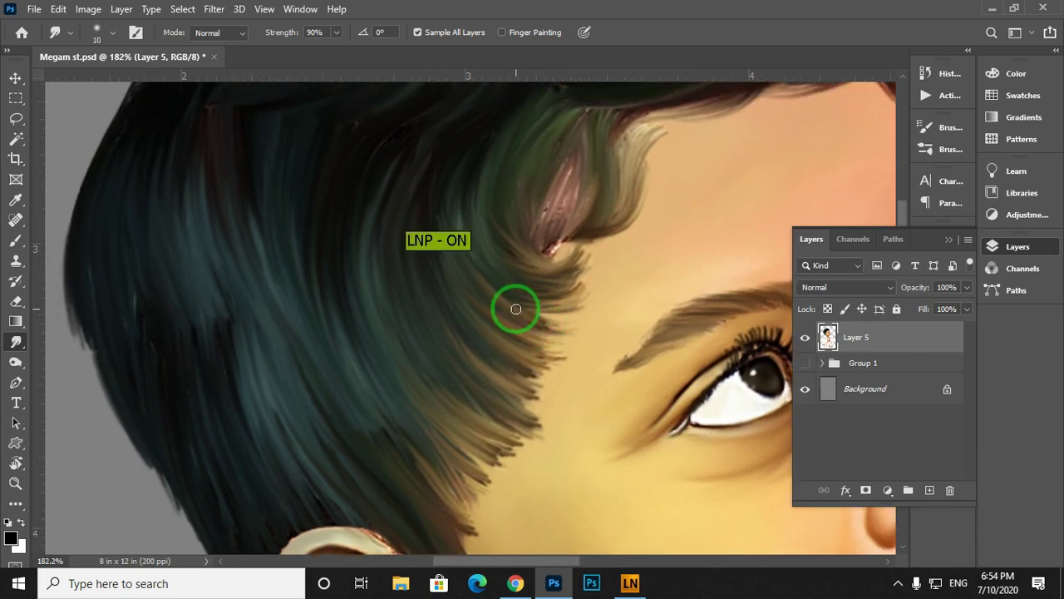
Smudge the hair tips beside the near eyebrow with the 10 px Soft Round brush, lowering the strength to 40%.
left_click_drag(504, 302, 556, 336)
left_click_drag(555, 336, 528, 309)
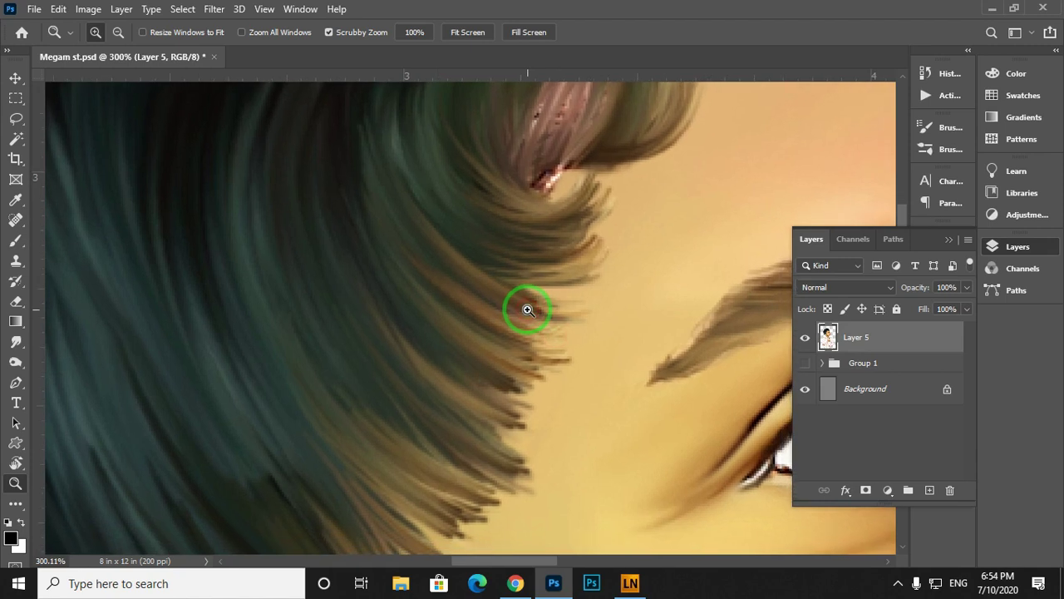
right_click(485, 290)
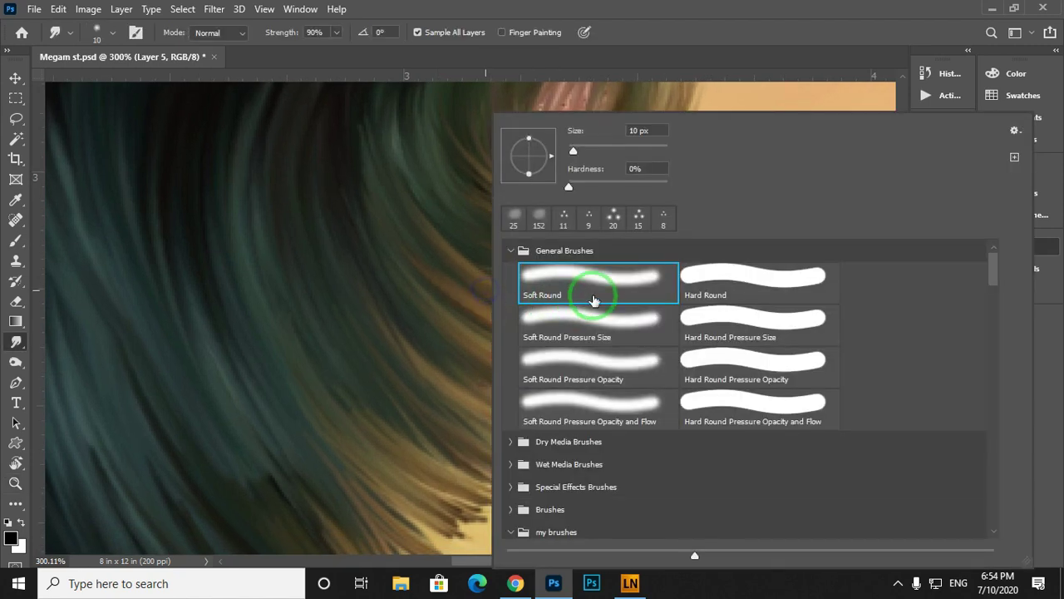
double_click(593, 282)
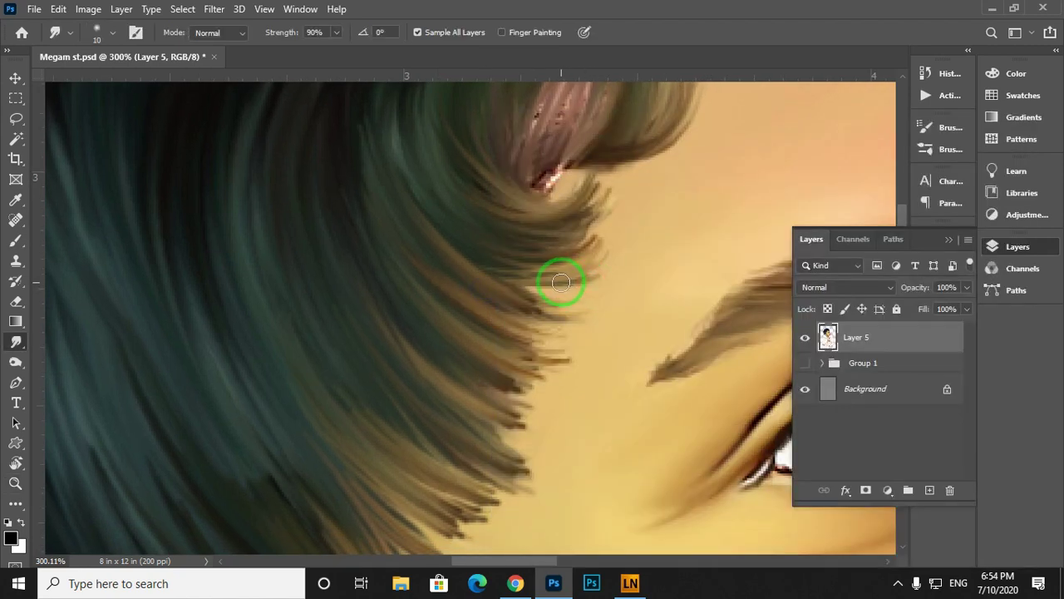
mouse_move(600, 238)
left_mouse_down()
mouse_move(559, 256)
mouse_move(507, 253)
mouse_move(451, 229)
left_mouse_up()
left_click_drag(600, 264, 406, 226)
mouse_move(610, 314)
left_mouse_down()
mouse_move(494, 284)
mouse_move(433, 249)
left_mouse_up()
left_click_drag(611, 308, 429, 285)
mouse_move(570, 343)
left_mouse_down()
mouse_move(538, 294)
mouse_move(392, 232)
left_mouse_up()
left_click_drag(558, 299, 442, 294)
left_click_drag(541, 333, 433, 282)
mouse_move(527, 337)
left_mouse_down()
mouse_move(407, 254)
mouse_move(455, 219)
left_mouse_up()
mouse_move(558, 318)
left_mouse_down()
mouse_move(447, 263)
mouse_move(464, 233)
left_mouse_up()
mouse_move(538, 294)
left_mouse_down()
mouse_move(468, 255)
mouse_move(389, 183)
left_mouse_up()
left_click_drag(554, 324, 459, 247)
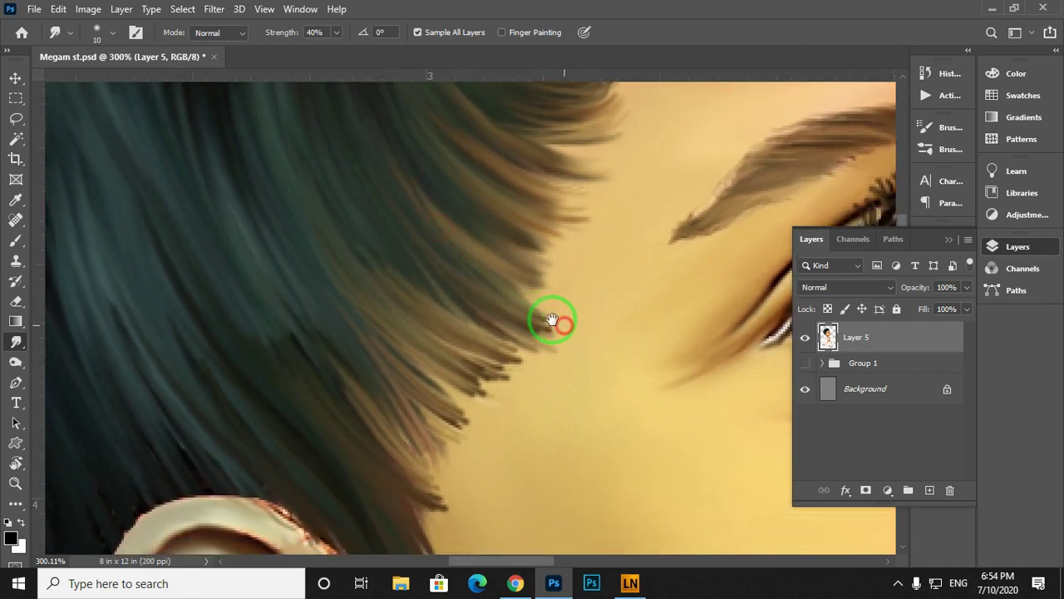
Smudge the lower sideburn hair tips between the temple and the ear to blend them into the skin.
mouse_move(552, 320)
left_mouse_down()
mouse_move(468, 285)
mouse_move(525, 298)
mouse_move(525, 308)
mouse_move(578, 333)
left_mouse_up()
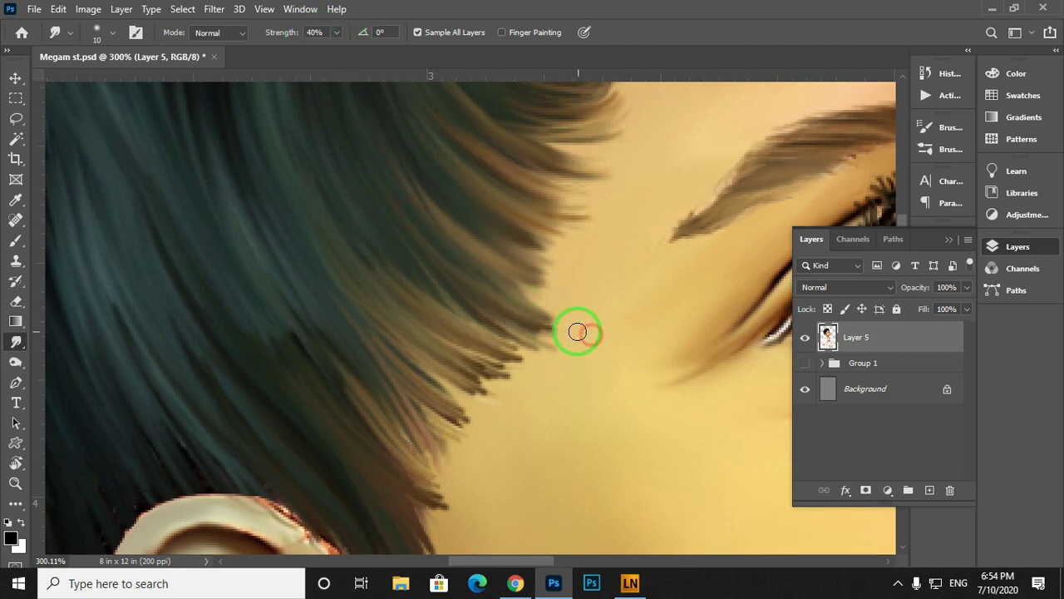
left_click_drag(470, 310, 532, 281)
mouse_move(619, 315)
left_mouse_down()
mouse_move(443, 175)
mouse_move(629, 342)
mouse_move(447, 210)
mouse_move(587, 355)
mouse_move(458, 265)
mouse_move(424, 196)
mouse_move(402, 226)
mouse_move(585, 384)
mouse_move(363, 208)
left_mouse_up()
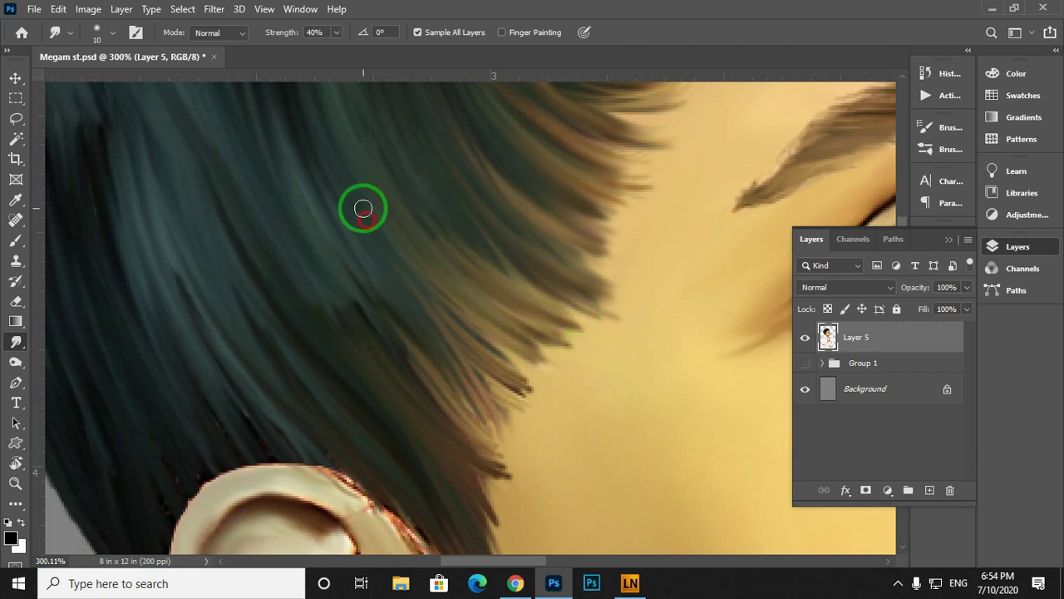
left_click_drag(390, 247, 397, 210)
left_click_drag(522, 351, 427, 294)
mouse_move(529, 408)
left_mouse_down()
mouse_move(491, 378)
mouse_move(383, 202)
left_mouse_up()
left_click_drag(453, 402, 456, 294)
left_click_drag(545, 339, 402, 237)
left_click_drag(524, 384, 449, 308)
mouse_move(469, 389)
left_mouse_down()
mouse_move(420, 271)
mouse_move(416, 303)
left_mouse_up()
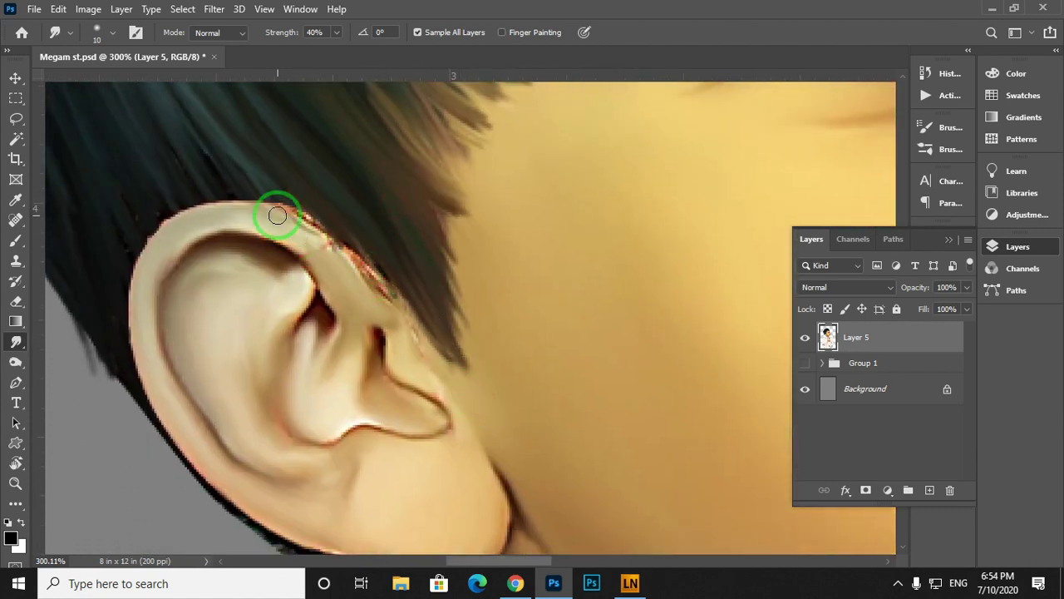
Smudge the rough reddish edge along the ear's upper rim with an 8 px brush at 80% strength.
key("z")
left_click_drag(261, 208, 397, 232)
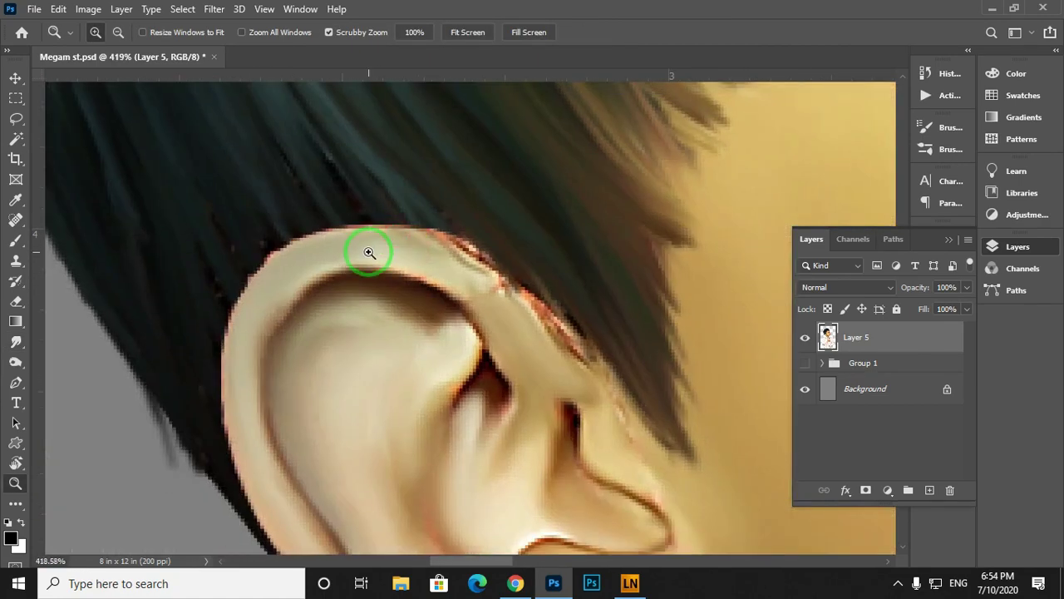
key("r")
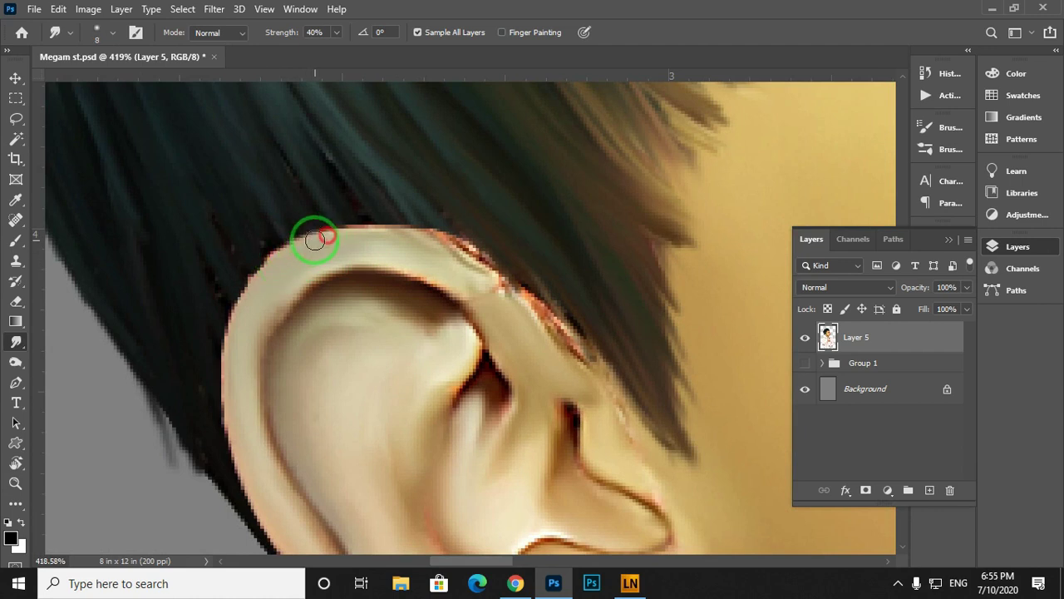
left_click_drag(315, 240, 346, 233)
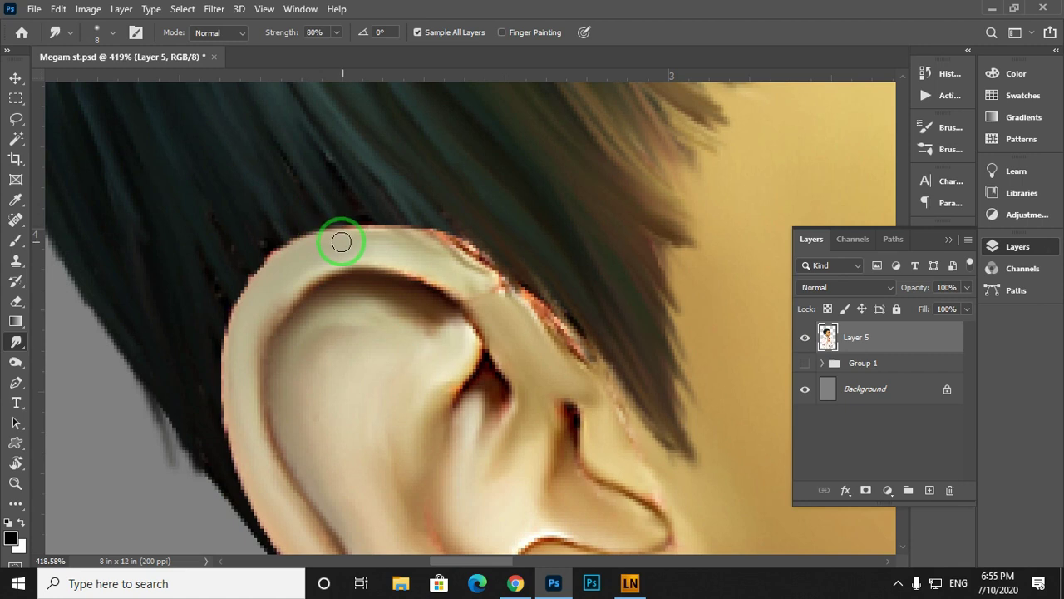
mouse_move(321, 247)
left_mouse_down()
mouse_move(451, 247)
mouse_move(511, 288)
left_mouse_up()
mouse_move(422, 267)
left_mouse_down()
mouse_move(580, 358)
mouse_move(588, 383)
left_mouse_up()
Reduce the brush to 7 px and smudge the ear's remaining outline down to the lobe.
key("space")
mouse_move(461, 366)
left_mouse_down()
mouse_move(507, 294)
mouse_move(451, 222)
mouse_move(506, 254)
mouse_move(530, 207)
mouse_move(372, 210)
mouse_move(364, 281)
left_mouse_up()
key("space")
mouse_move(364, 281)
left_mouse_down()
mouse_move(333, 166)
mouse_move(354, 268)
left_mouse_up()
mouse_move(353, 267)
left_mouse_down()
mouse_move(294, 166)
mouse_move(320, 229)
left_mouse_up()
left_click_drag(375, 305, 287, 262)
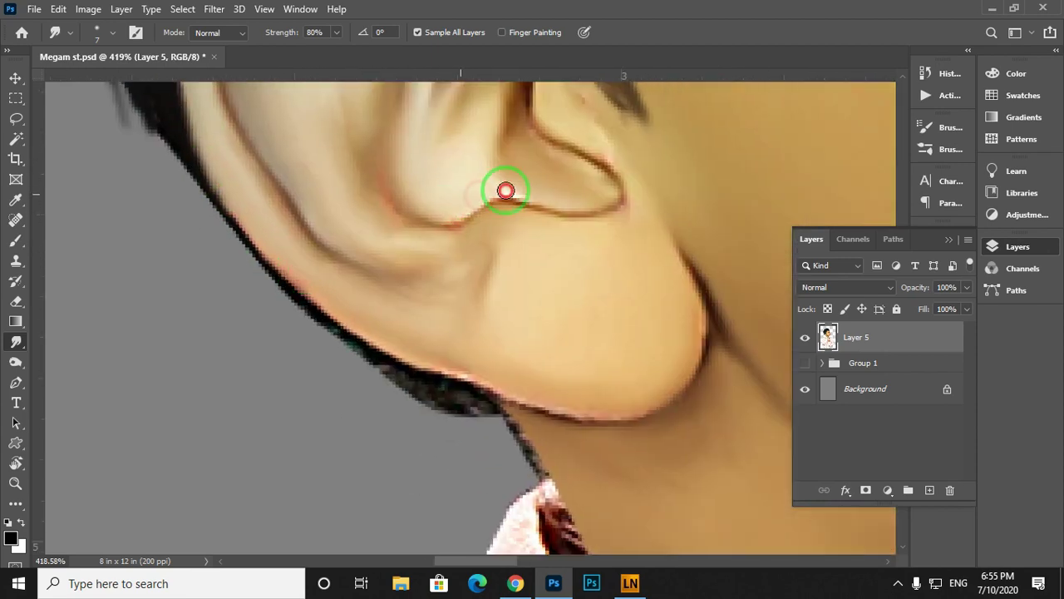
mouse_move(504, 191)
left_mouse_down()
mouse_move(463, 229)
mouse_move(208, 157)
mouse_move(475, 338)
mouse_move(547, 356)
mouse_move(675, 336)
mouse_move(623, 355)
left_mouse_up()
left_click_drag(608, 404, 302, 228)
left_click_drag(339, 323, 321, 273)
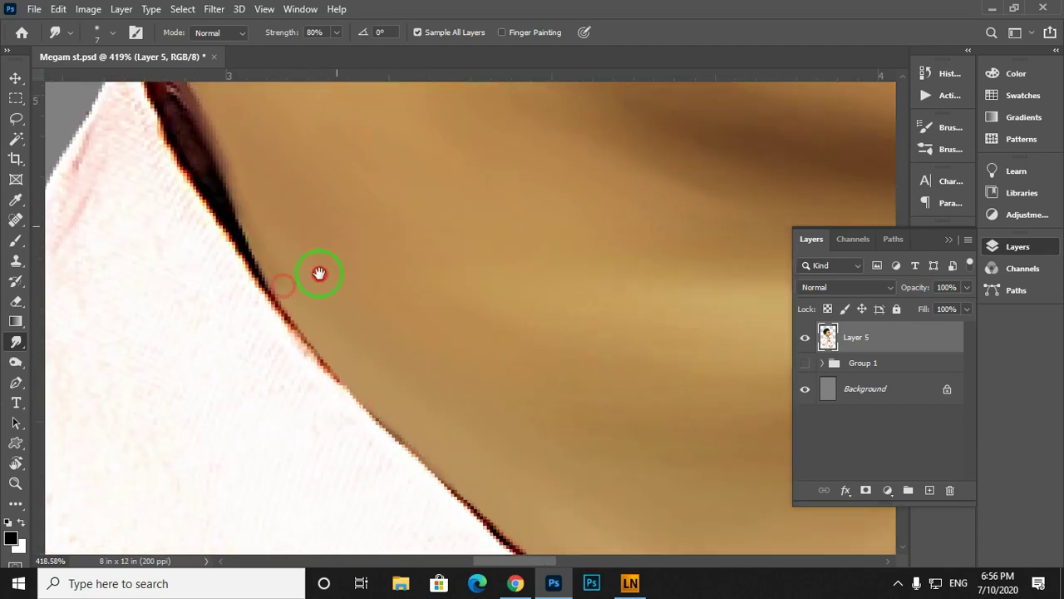
Smudge the pinkish hair curl at the forehead hairline into smooth strands.
mouse_move(773, 274)
left_mouse_down()
mouse_move(568, 314)
mouse_move(727, 207)
mouse_move(587, 249)
left_mouse_up()
scroll(483, 347, "up", 10)
left_click_drag(574, 345, 630, 276)
left_click_drag(399, 333, 411, 419)
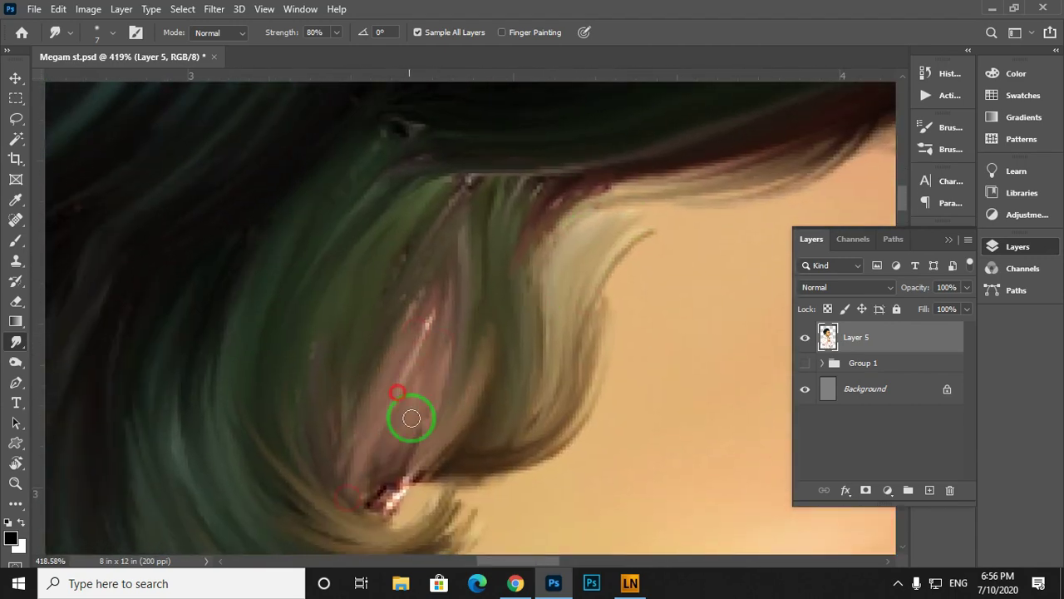
left_click_drag(426, 259, 384, 378)
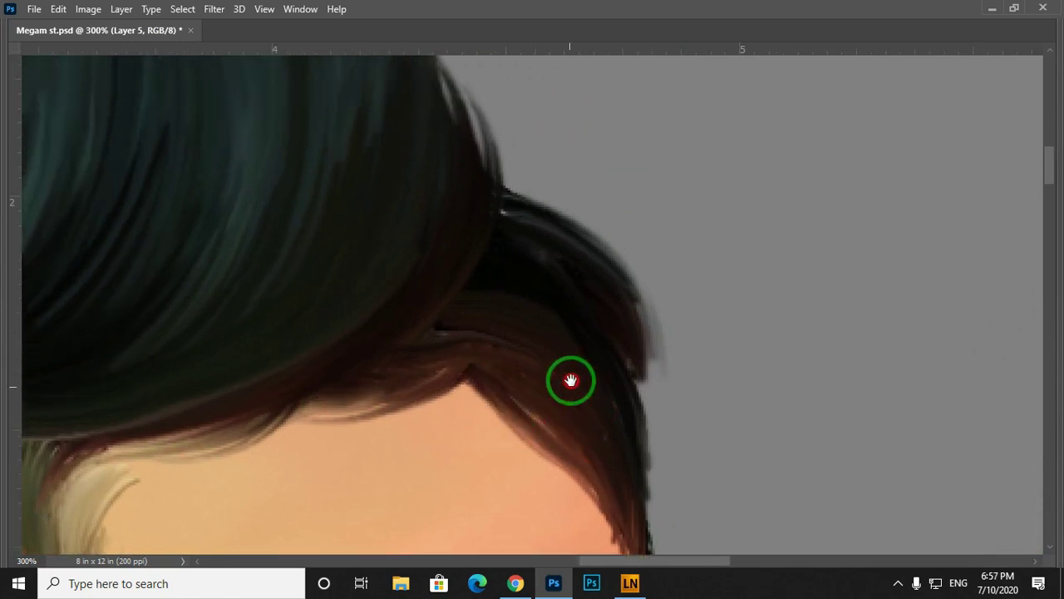
Turn off Sample All Layers and smudge the quiff's front outer edge where it meets the gray background.
left_click_drag(617, 363, 643, 422)
key("Tab")
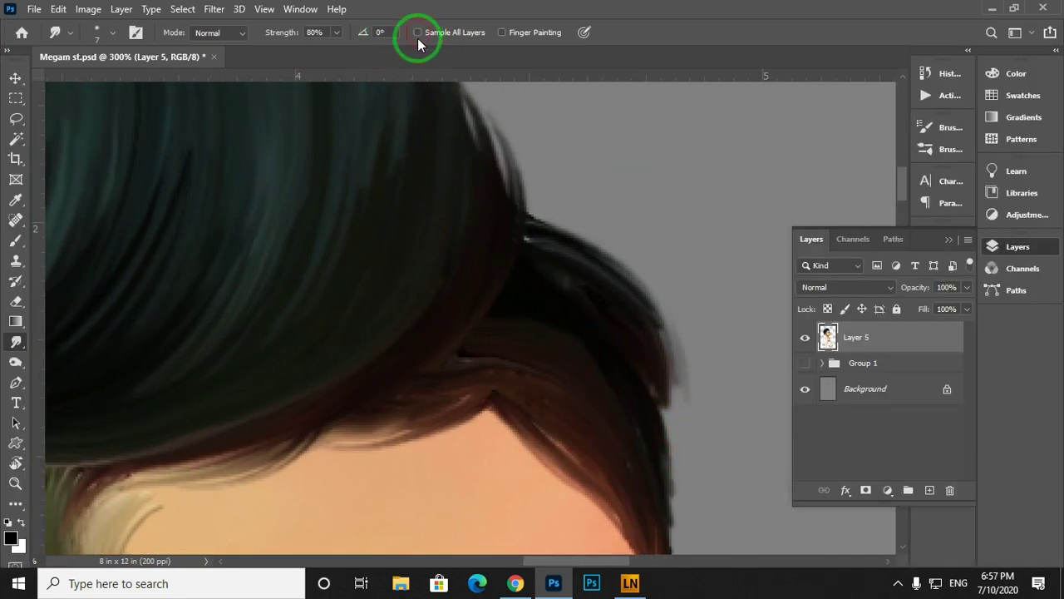
key("Tab")
left_click_drag(587, 398, 544, 408)
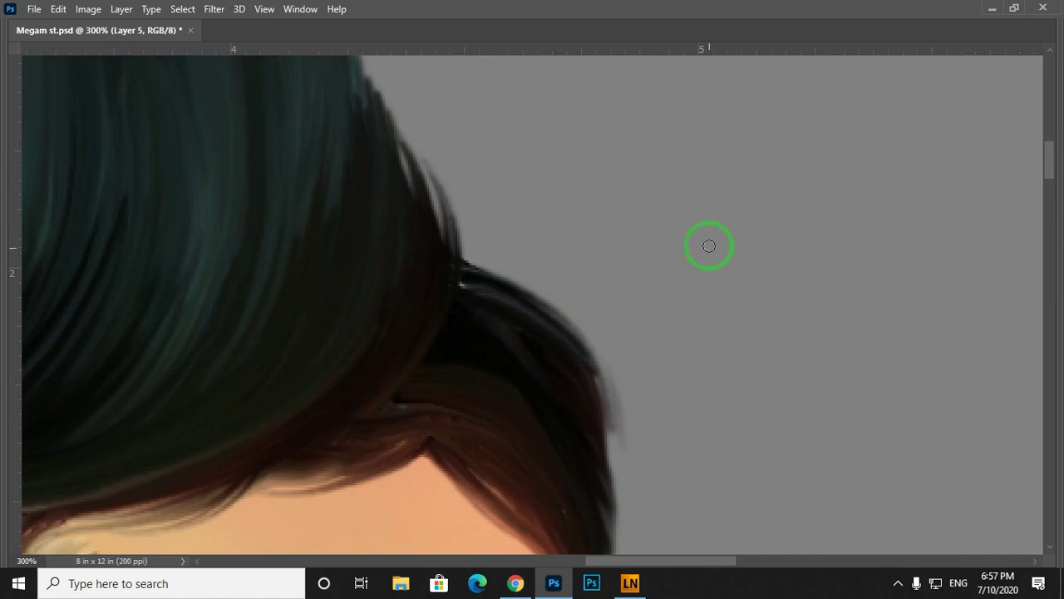
mouse_move(431, 295)
left_mouse_down()
mouse_move(416, 178)
mouse_move(477, 240)
left_mouse_up()
left_click_drag(438, 298, 555, 448)
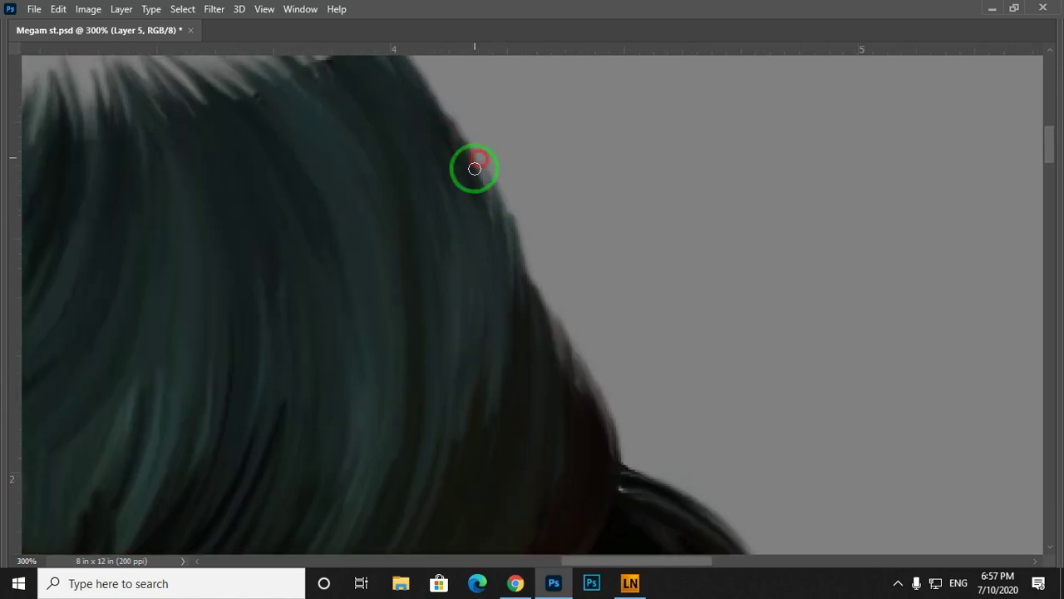
left_click_drag(480, 162, 753, 198)
mouse_move(644, 112)
left_mouse_down()
mouse_move(770, 197)
mouse_move(726, 154)
mouse_move(678, 157)
left_mouse_up()
Switch the Smudge tool to a scattered-bristle brush and smudge the hair outline along the top and back of the head.
right_click(743, 198)
double_click(607, 292)
left_click_drag(763, 194, 776, 149)
left_click_drag(653, 232, 765, 295)
left_click_drag(577, 336, 693, 308)
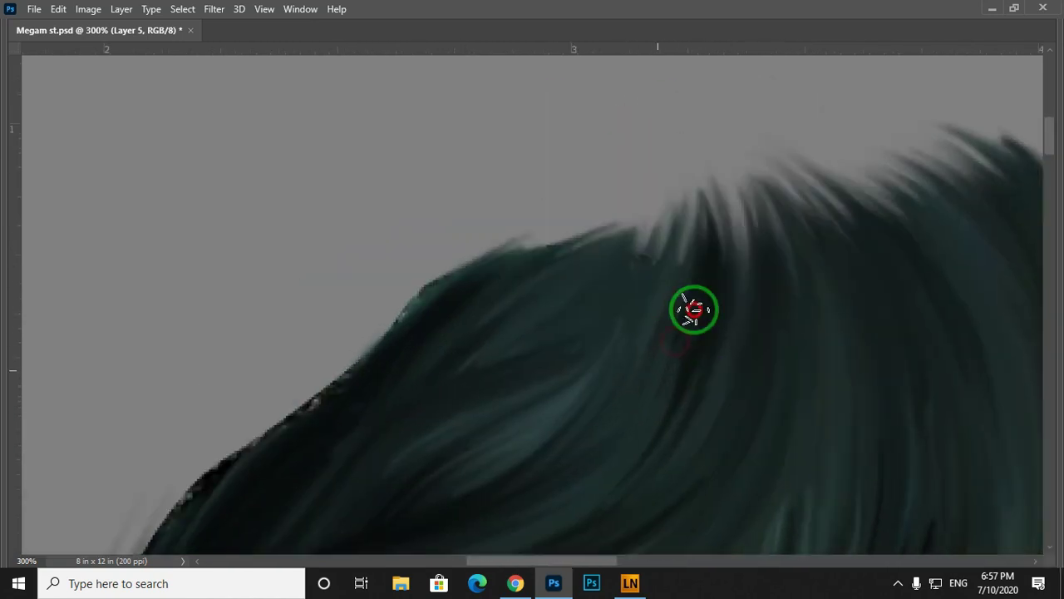
left_click_drag(470, 263, 684, 152)
left_click_drag(424, 363, 474, 286)
left_click_drag(541, 232, 574, 209)
left_click_drag(254, 354, 513, 255)
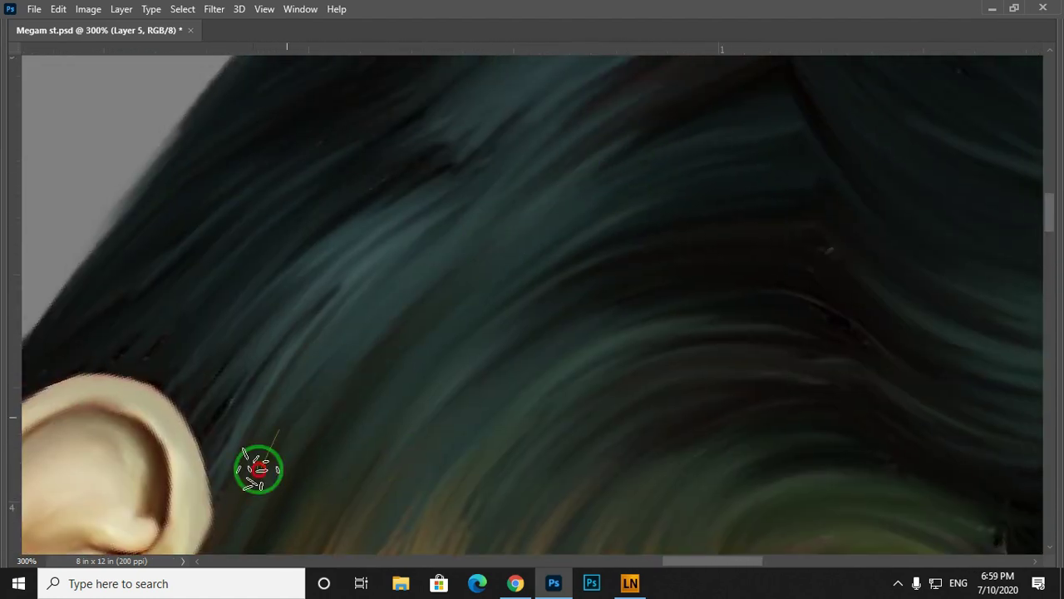
Smudge the dark hair above and around the ear into long flowing strands.
left_click_drag(516, 163, 411, 187)
left_click_drag(240, 313, 192, 471)
left_click_drag(237, 378, 204, 474)
left_click_drag(454, 210, 394, 191)
mouse_move(394, 190)
left_mouse_down()
mouse_move(307, 288)
mouse_move(206, 463)
left_mouse_up()
left_click_drag(316, 335, 245, 504)
mouse_move(483, 236)
left_mouse_down()
mouse_move(334, 216)
mouse_move(238, 468)
mouse_move(282, 335)
mouse_move(553, 385)
mouse_move(425, 262)
mouse_move(446, 233)
mouse_move(544, 316)
mouse_move(632, 157)
mouse_move(372, 460)
mouse_move(316, 466)
mouse_move(677, 316)
mouse_move(639, 352)
mouse_move(465, 360)
left_mouse_up()
Smudge the hair strands on the side of the head behind the forehead curl.
scroll(466, 360, "up", 4)
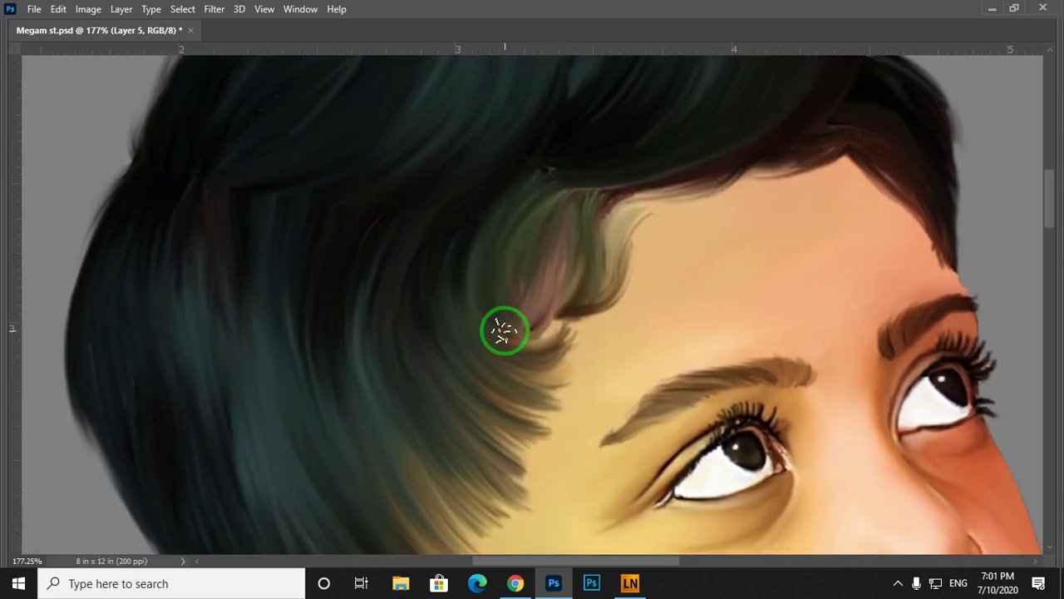
left_click_drag(505, 330, 411, 461)
left_click_drag(237, 445, 451, 259)
mouse_move(561, 170)
left_mouse_down()
mouse_move(496, 299)
mouse_move(546, 238)
left_mouse_up()
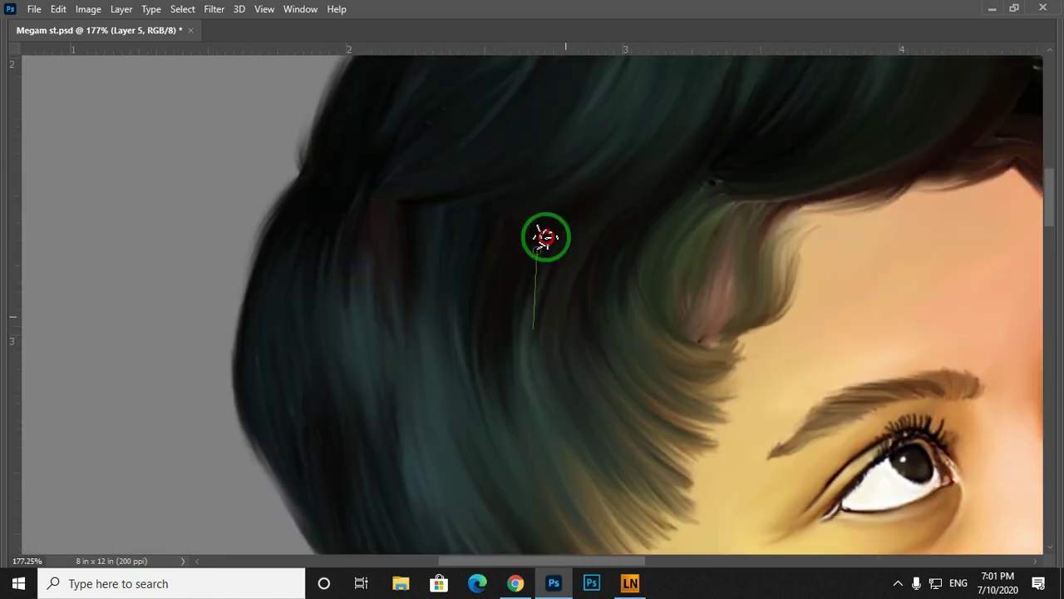
Switch the Smudge tool to a recent textured brush and refine the far hairline and both eyebrows.
scroll(477, 316, "up", 6)
right_click(476, 316)
left_click(530, 219)
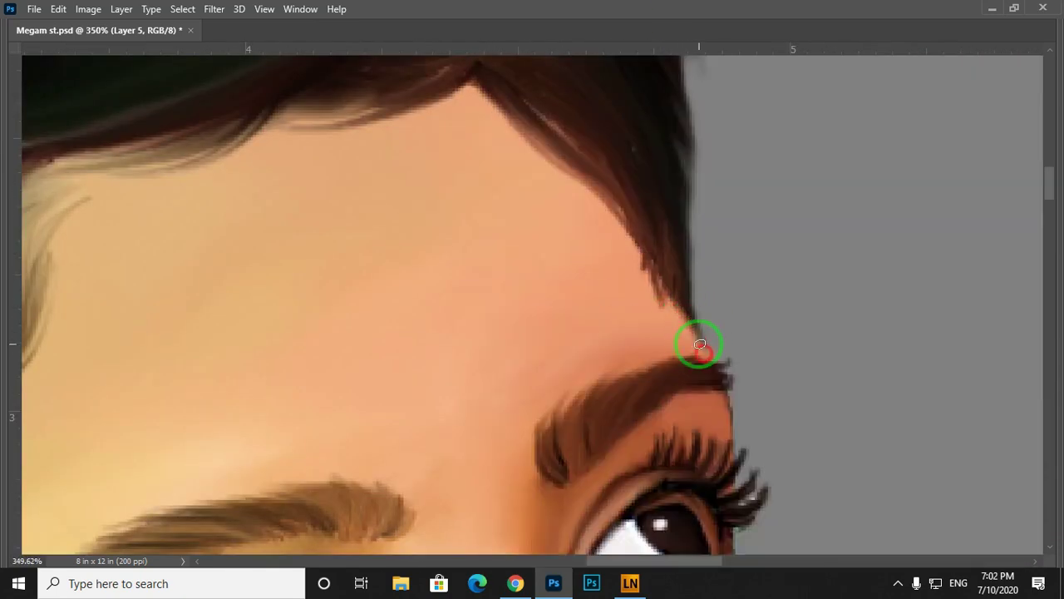
left_click_drag(551, 511, 521, 413)
left_click_drag(382, 382, 560, 241)
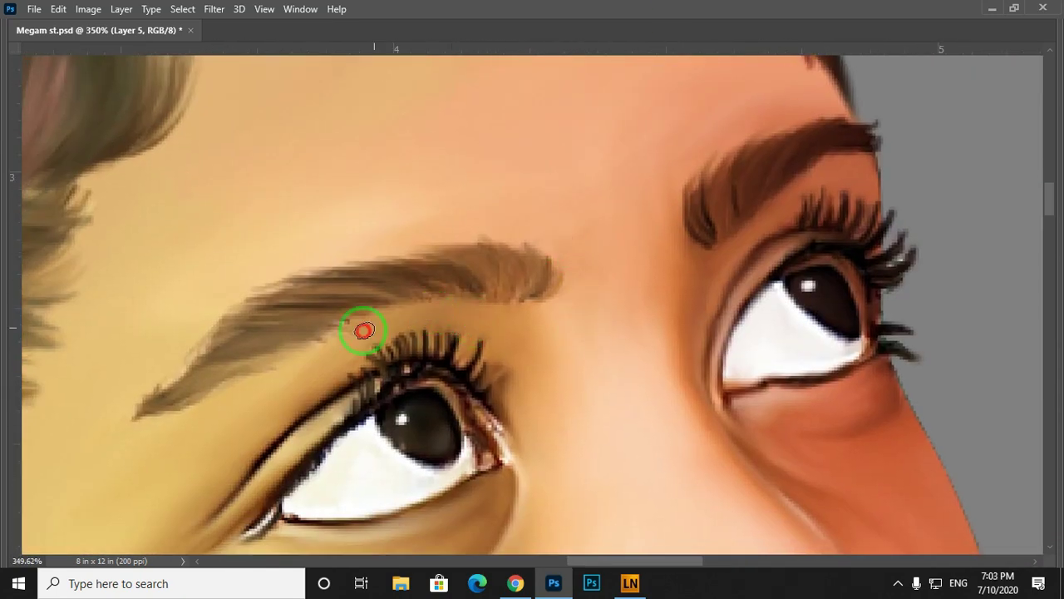
left_click_drag(340, 356, 279, 495)
Inspect the blended hair above the forehead, followed by the full portrait against the gray background.
left_click_drag(665, 166, 544, 451)
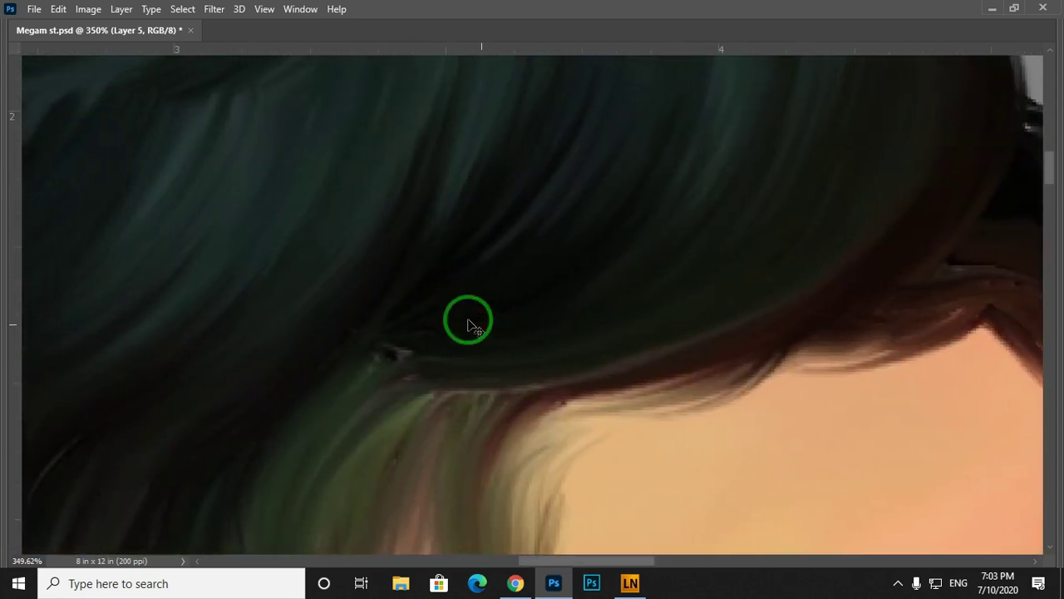
key("ctrl+0")
left_click_drag(468, 318, 509, 165)
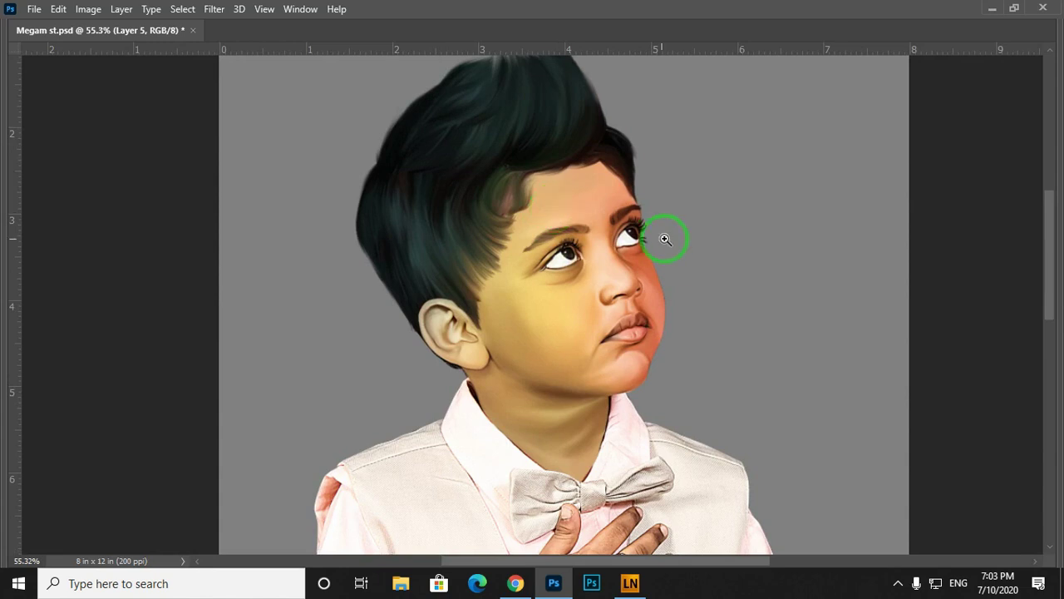
Duplicate Layer 5 and hide the original Layer 5.
left_click_drag(587, 170, 600, 243)
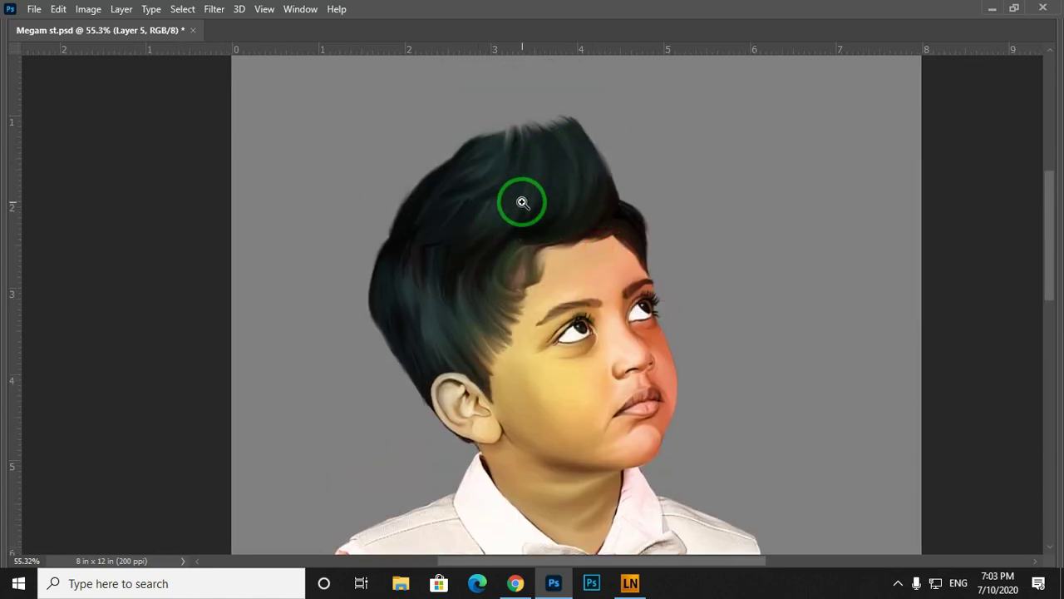
left_click_drag(521, 210, 569, 245)
key("ctrl+0")
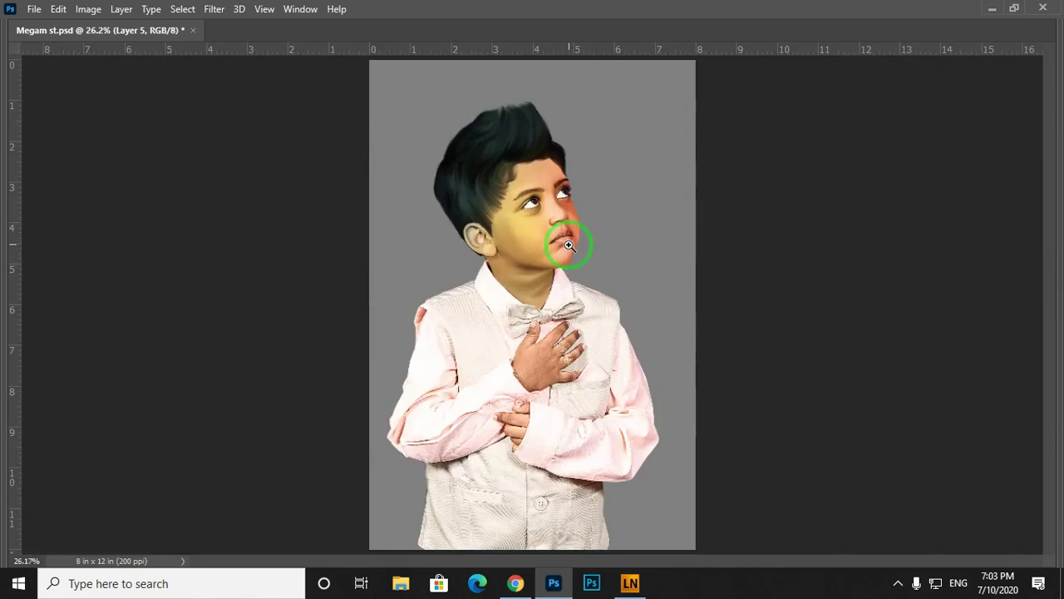
key("Tab")
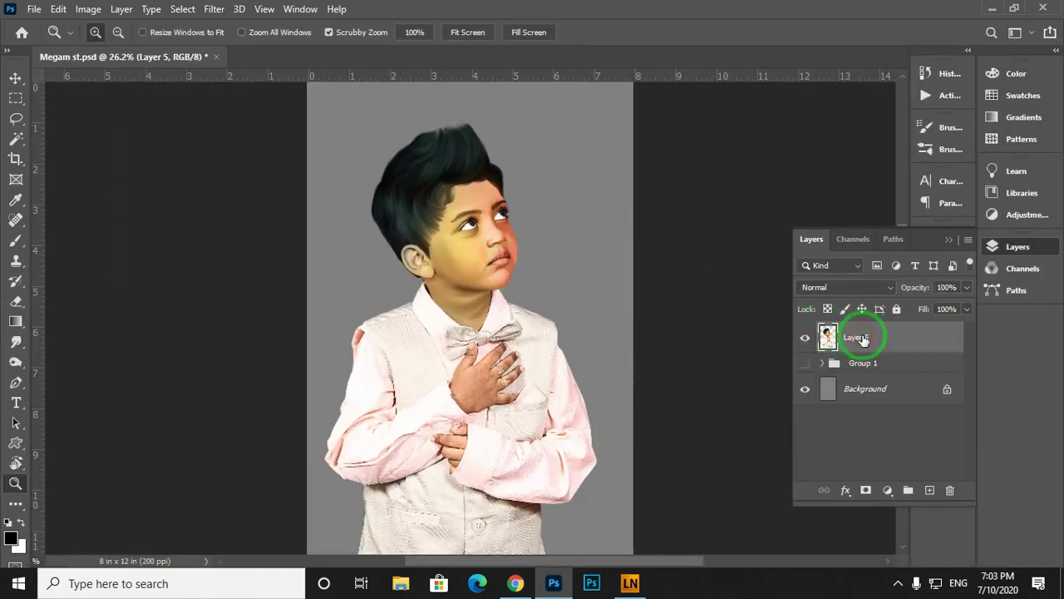
key("ctrl+j")
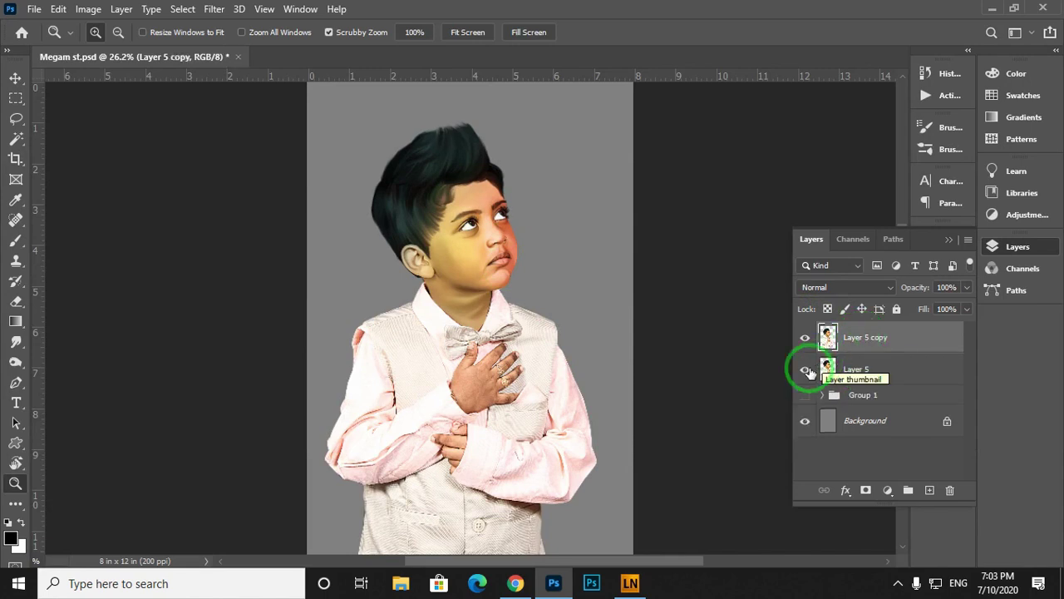
left_click(807, 370)
Load the outline of Layer 5 copy as a selection and add a new blank layer above it.
mouse_move(498, 226)
left_mouse_down()
mouse_move(511, 230)
mouse_move(503, 242)
left_mouse_up()
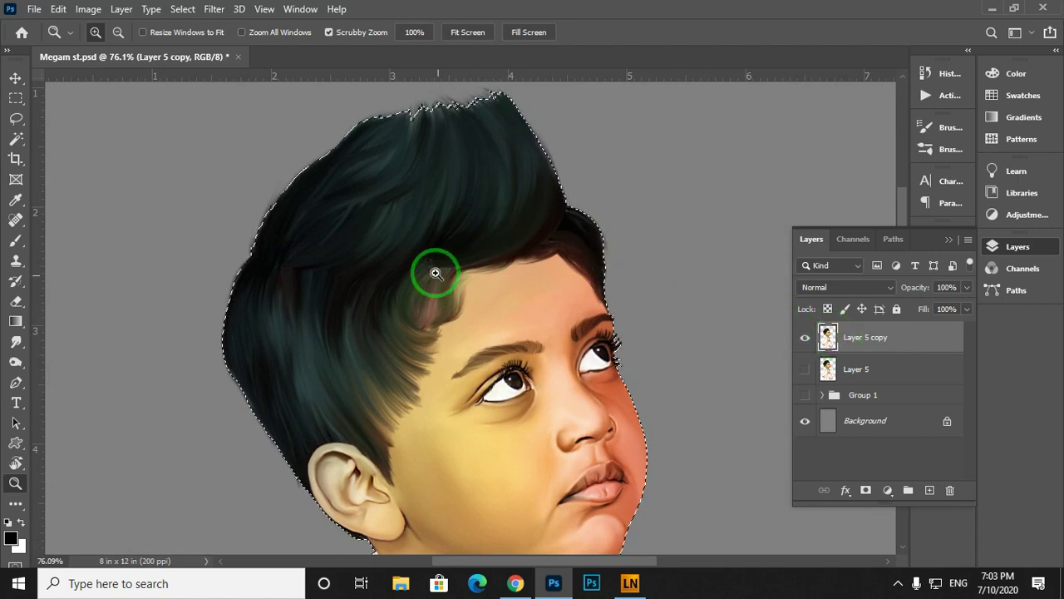
left_click_drag(440, 271, 430, 325)
key("ctrl+shift+n")
key("Return")
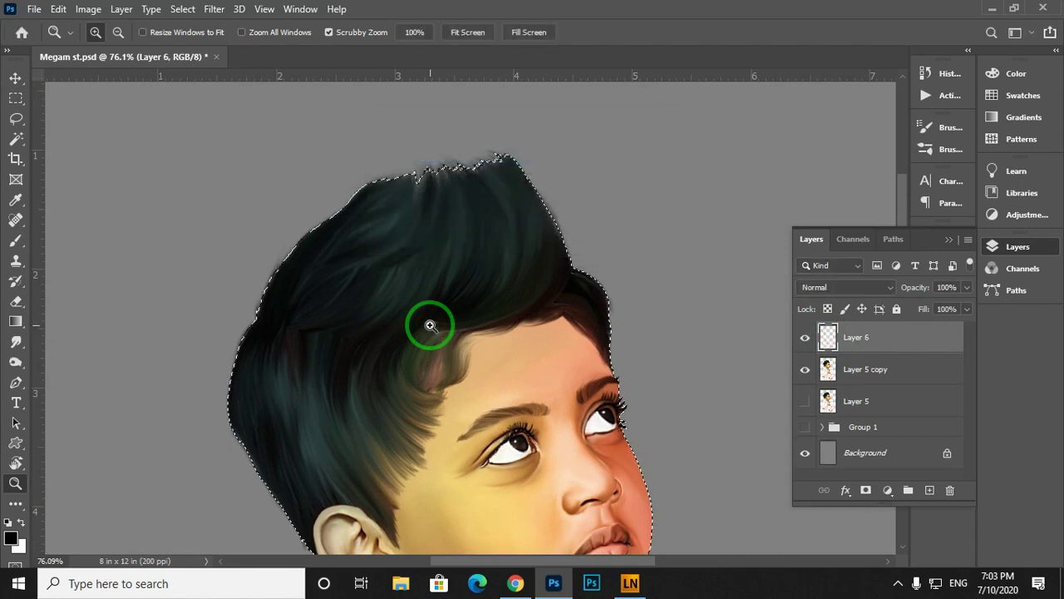
Set the foreground colour's hue to 292° and change the new layer's blend mode to Color.
left_click(12, 537)
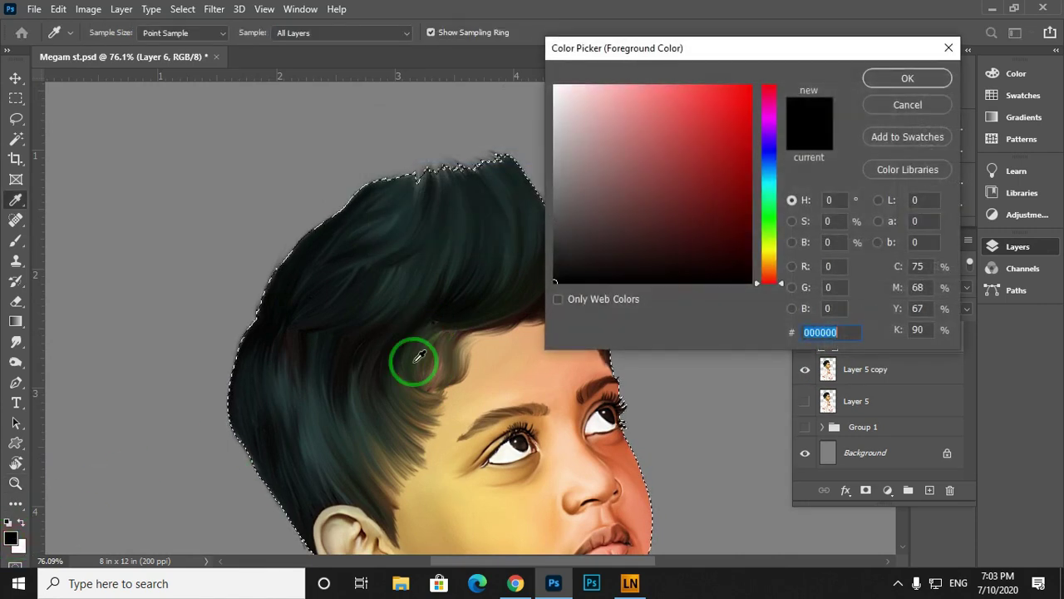
left_click(768, 123)
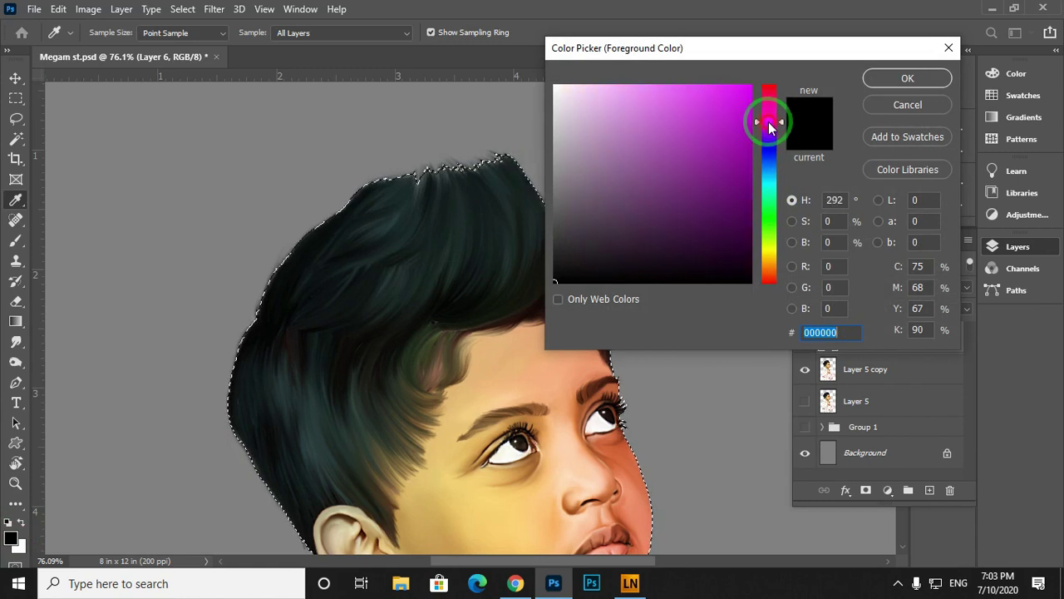
left_click(885, 80)
key("z")
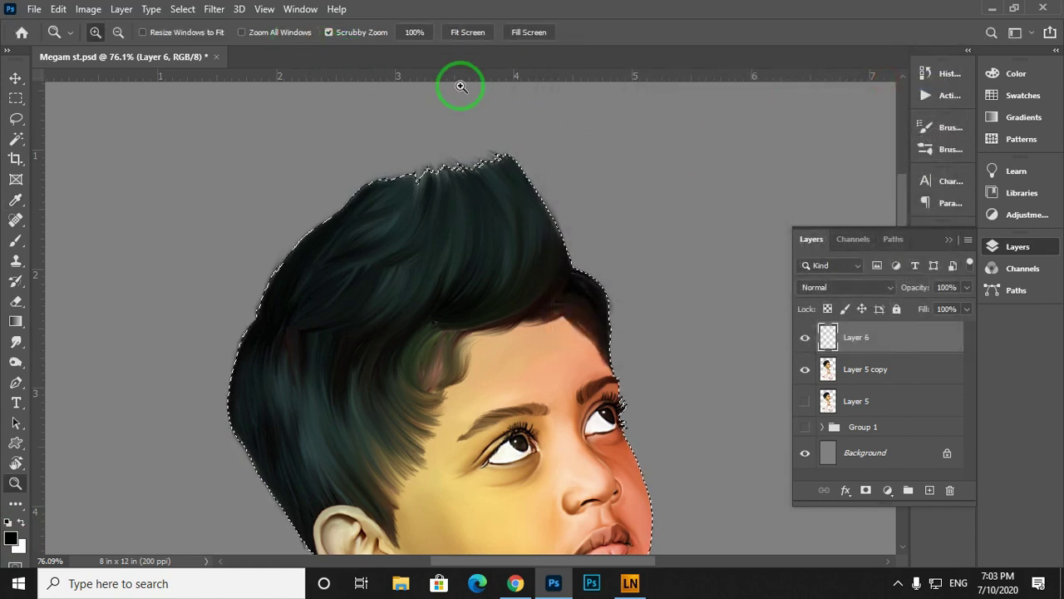
left_click(848, 292)
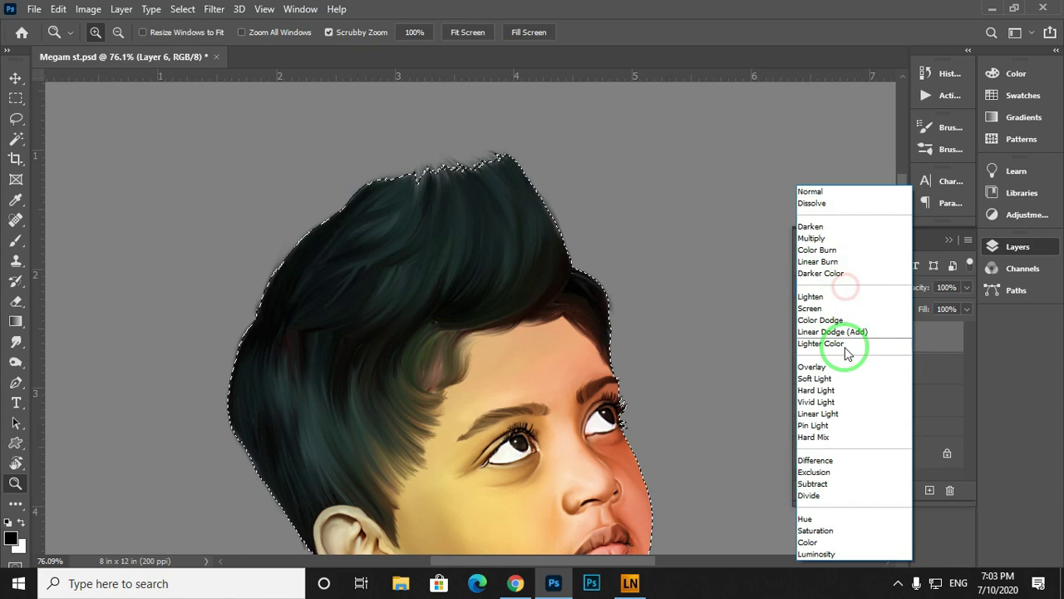
left_click(832, 537)
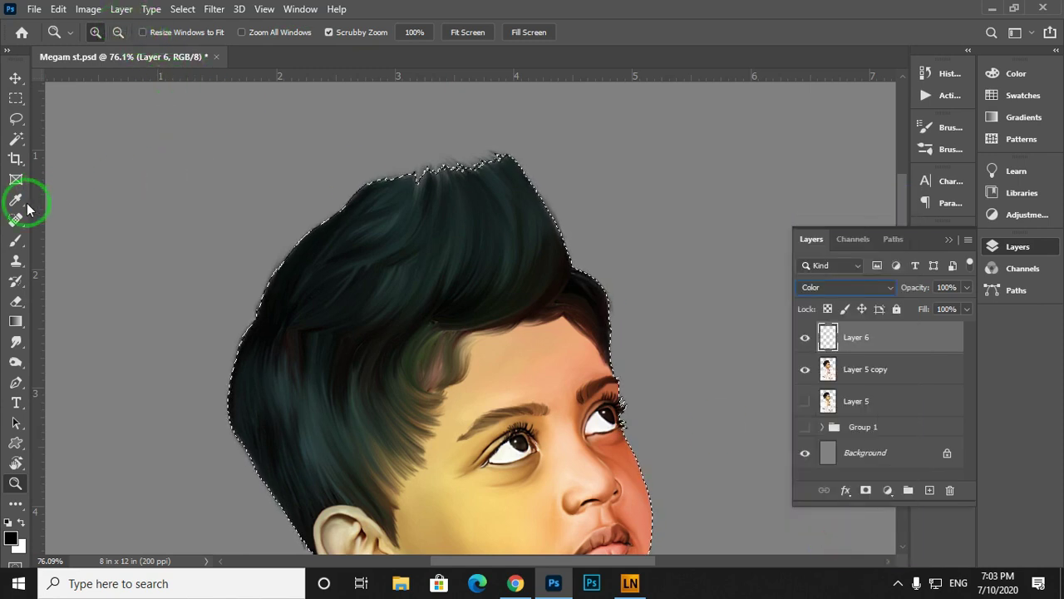
Switch to the Brush tool with 10% opacity and choose a soft round brush tip.
left_click(14, 242)
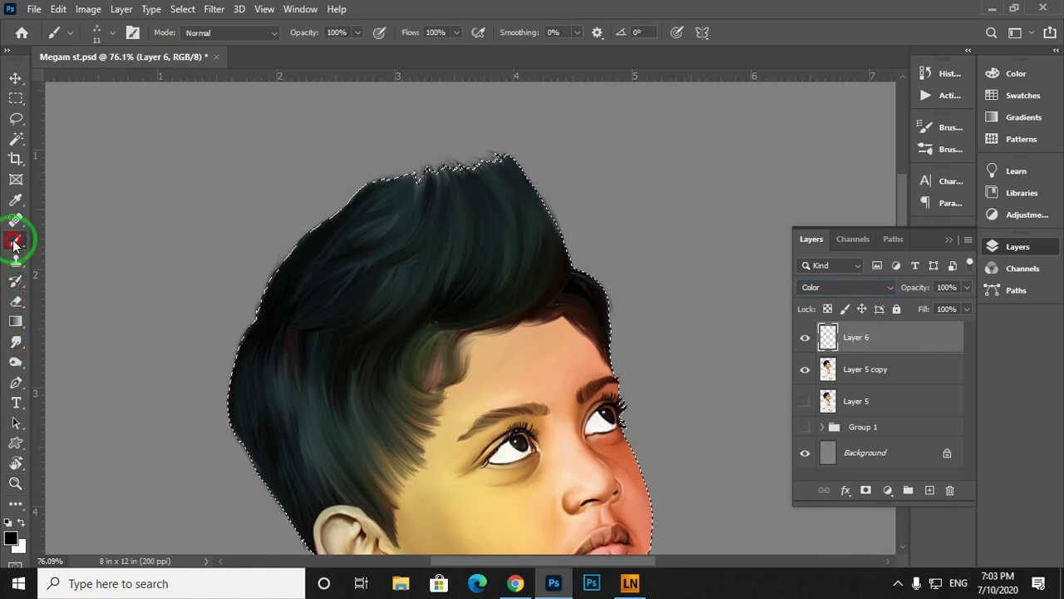
left_click(357, 33)
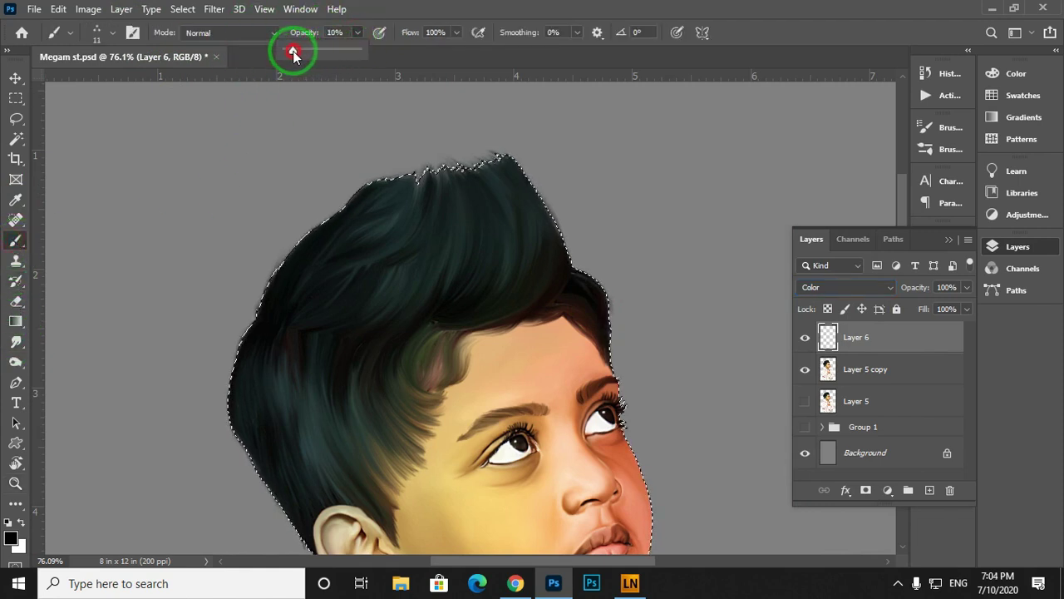
left_click(518, 225)
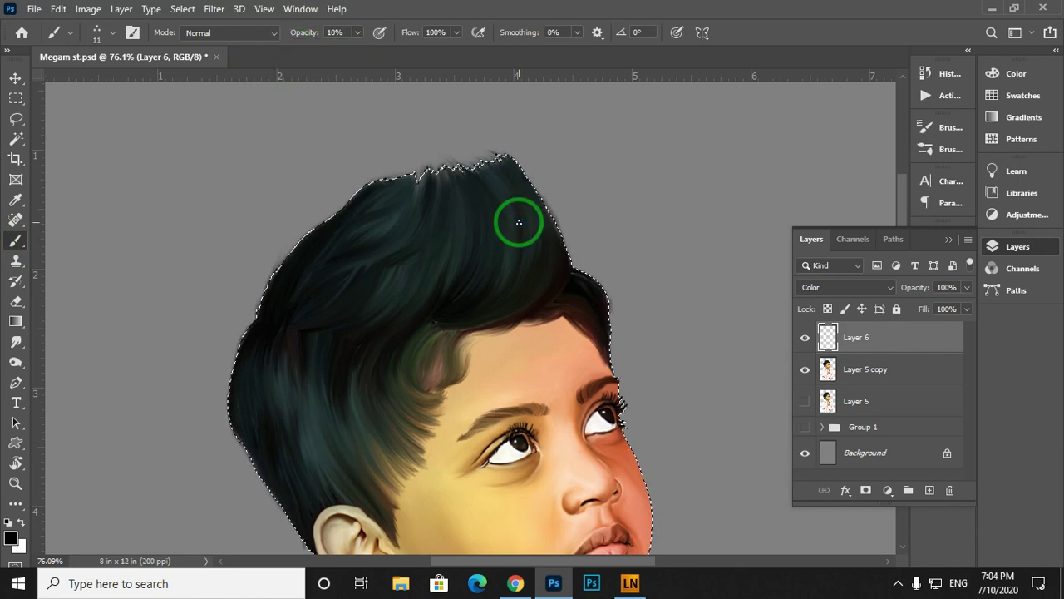
right_click(291, 223)
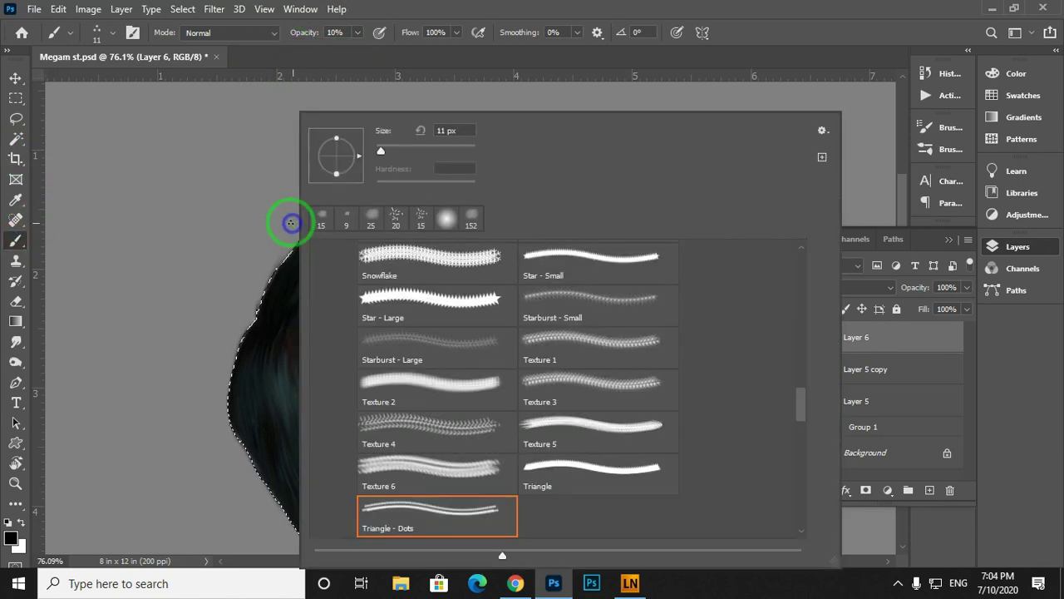
scroll(509, 322, "up", 1)
left_click_drag(798, 410, 804, 258)
double_click(396, 287)
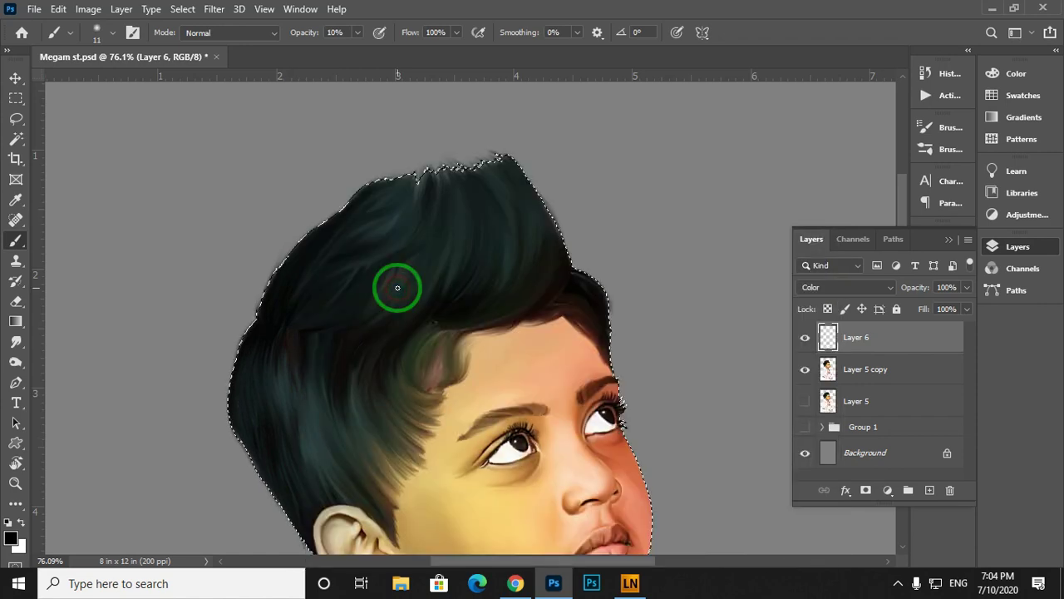
Set the foreground colour to bright magenta and lower the brush opacity to 8%.
left_click(10, 537)
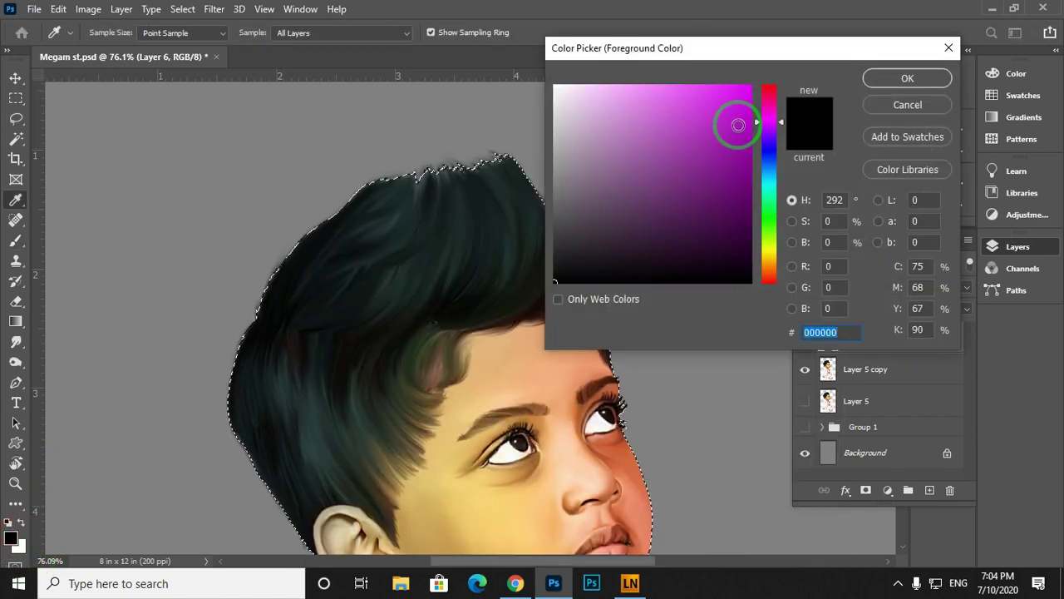
left_click_drag(736, 119, 793, 58)
left_click(888, 78)
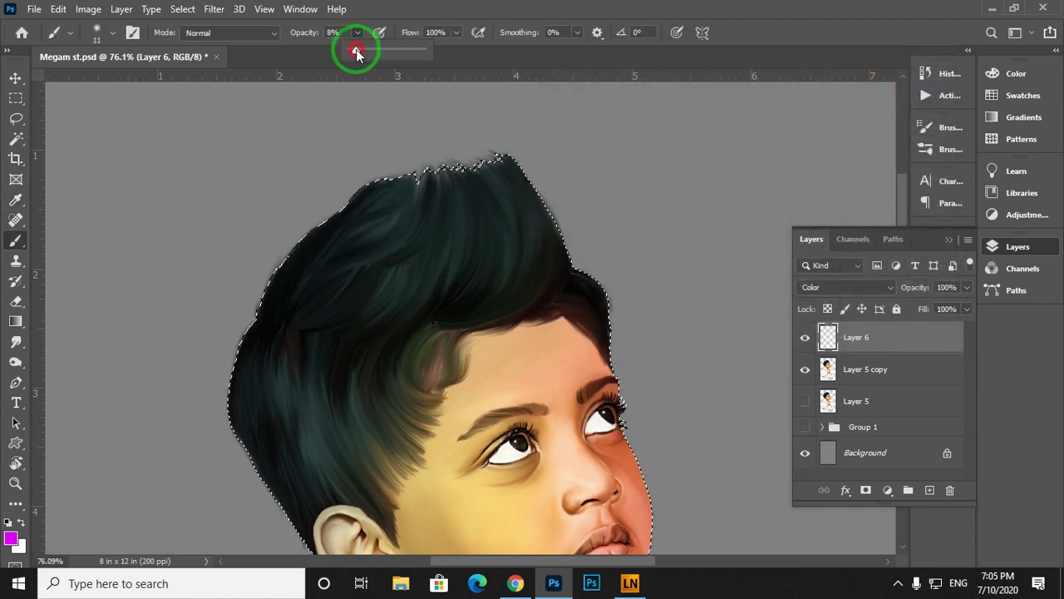
left_click(315, 133)
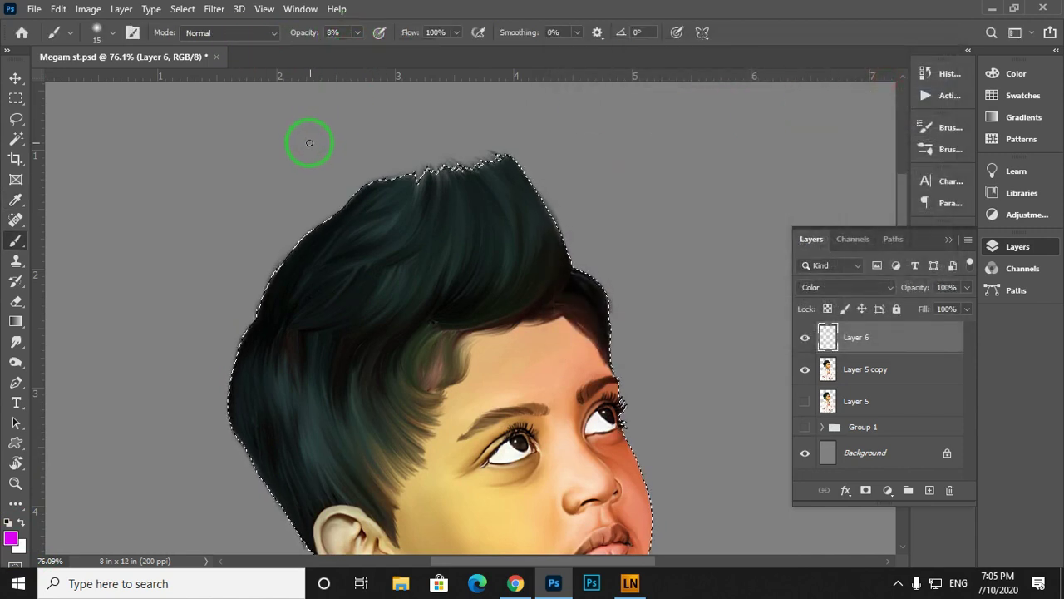
Enlarge the brush to 500 px and tint the hair on top of the head with magenta.
key("bracketright")
key("bracketright")
key("bracketright")
key("bracketright")
key("bracketright")
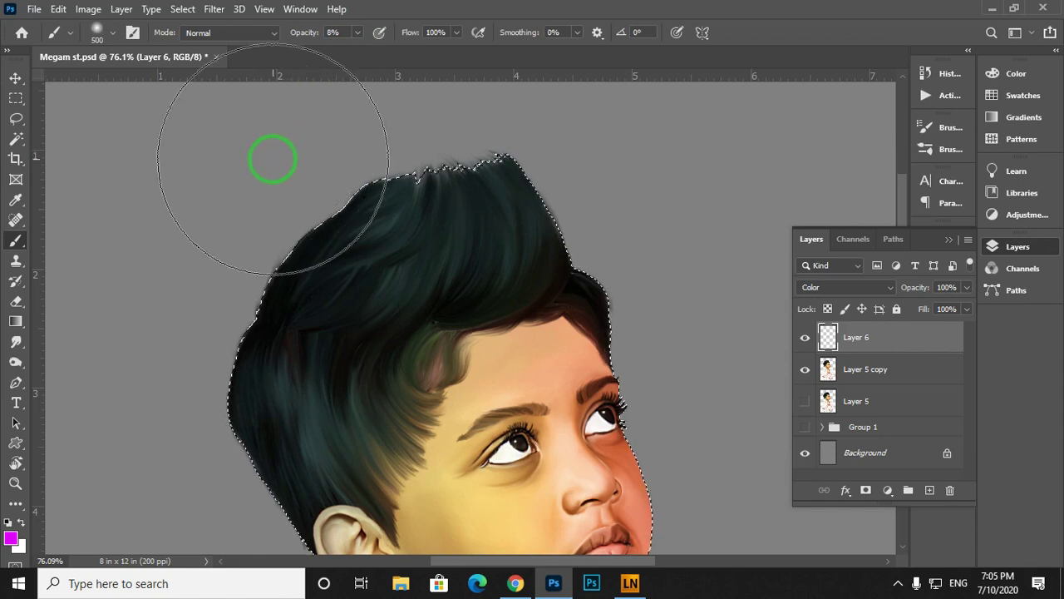
key("ctrl+minus")
key("ctrl+minus")
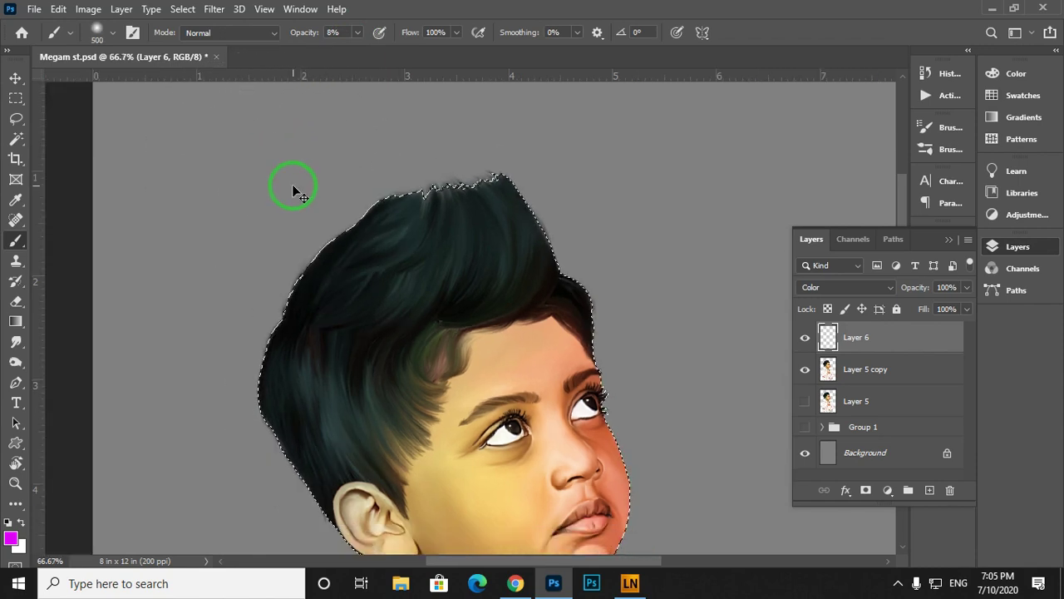
mouse_move(336, 252)
left_mouse_down()
mouse_move(379, 175)
mouse_move(444, 173)
mouse_move(424, 199)
mouse_move(470, 214)
mouse_move(498, 164)
mouse_move(504, 226)
mouse_move(503, 168)
mouse_move(540, 222)
mouse_move(449, 142)
mouse_move(434, 192)
mouse_move(389, 211)
mouse_move(323, 166)
mouse_move(320, 252)
mouse_move(420, 144)
left_mouse_up()
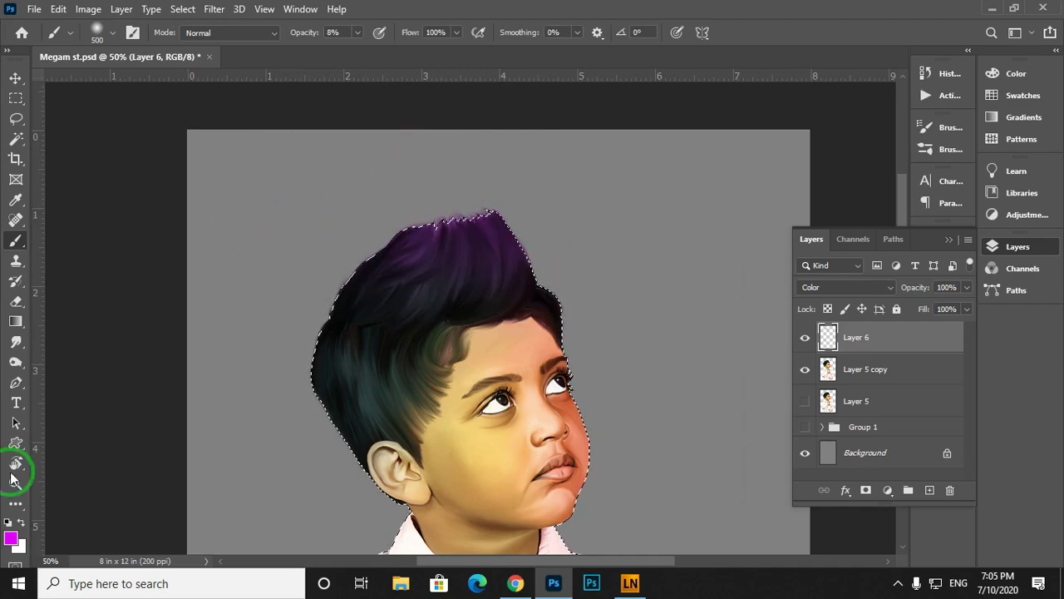
Change the foreground colour to green 24ff00 and tint the hair at the back and side of the head.
left_click(11, 539)
mouse_move(772, 226)
left_mouse_down()
mouse_move(769, 250)
mouse_move(767, 221)
left_mouse_up()
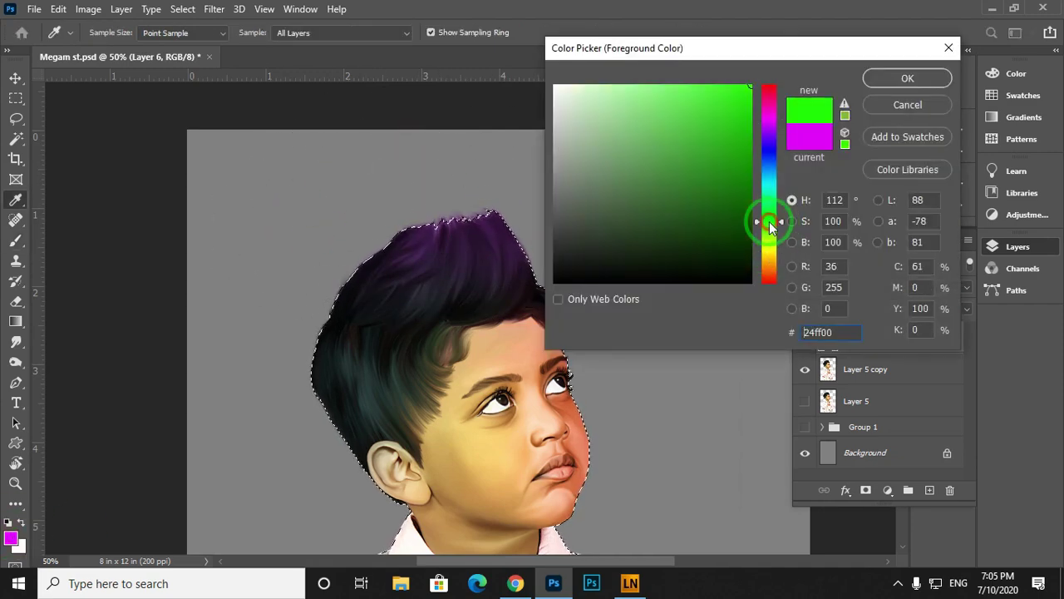
key("Return")
left_click_drag(312, 373, 269, 244)
mouse_move(309, 292)
left_mouse_down()
mouse_move(375, 339)
mouse_move(296, 344)
left_mouse_up()
mouse_move(357, 401)
left_mouse_down()
mouse_move(321, 271)
mouse_move(378, 320)
left_mouse_up()
Erase the green tint from the ear using a 40 px eraser.
key("e")
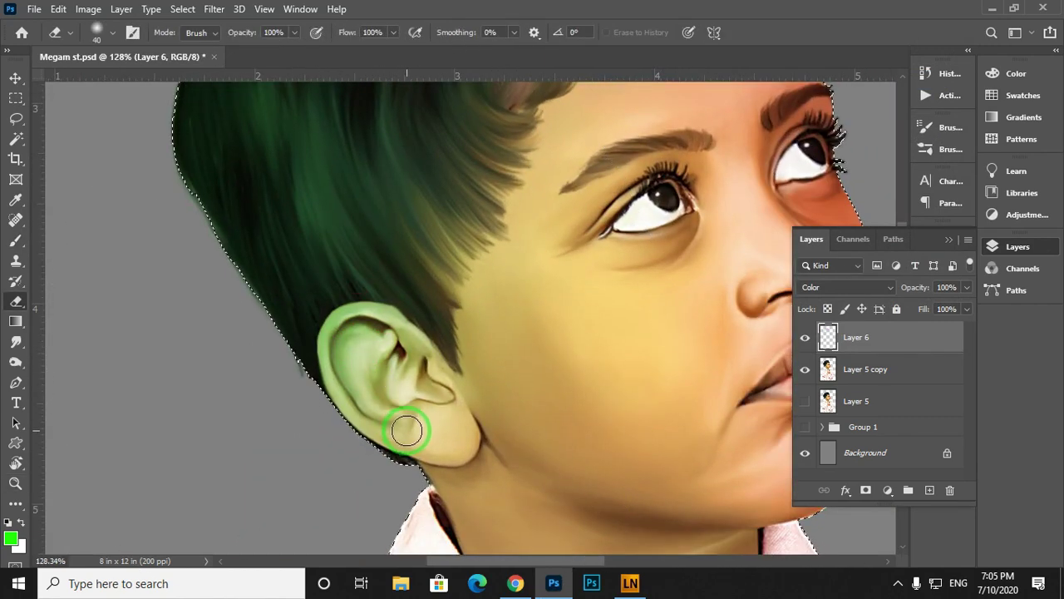
mouse_move(411, 416)
left_mouse_down()
mouse_move(373, 341)
mouse_move(436, 374)
left_mouse_up()
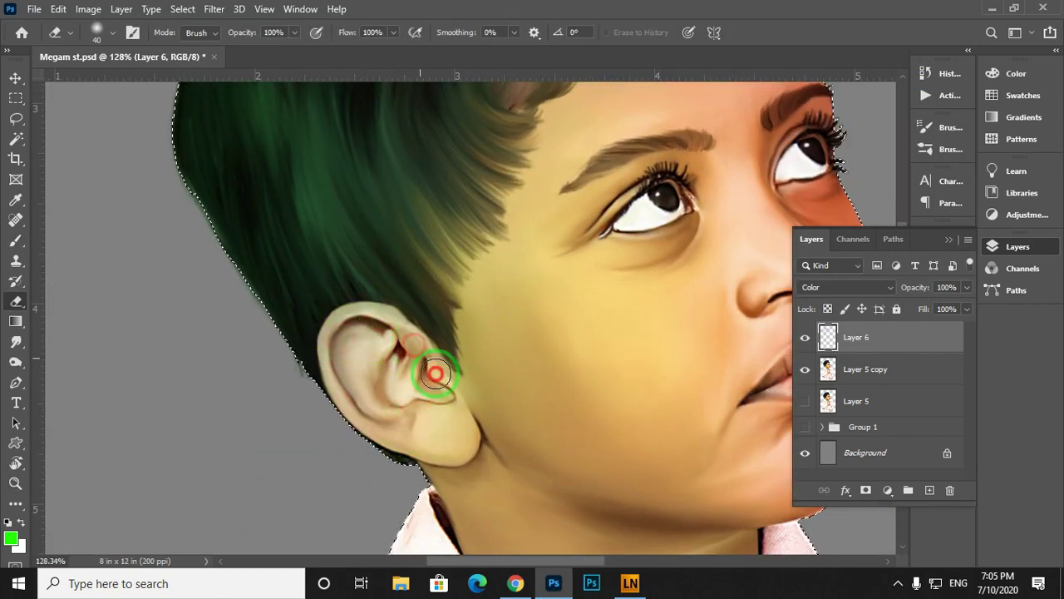
left_click_drag(535, 247, 369, 200)
key("ctrl+minus")
key("ctrl+minus")
key("ctrl+minus")
left_click_drag(479, 209, 491, 269)
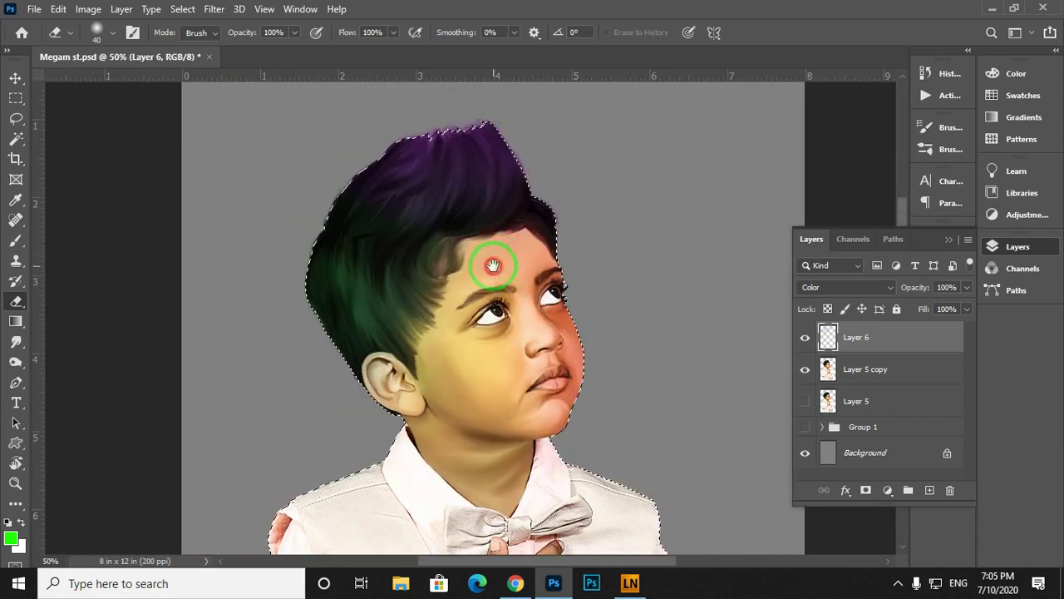
Change the foreground colour to red and brush a tint along the far face edge, ear and neck.
left_click(11, 538)
left_click(769, 86)
left_click(907, 78)
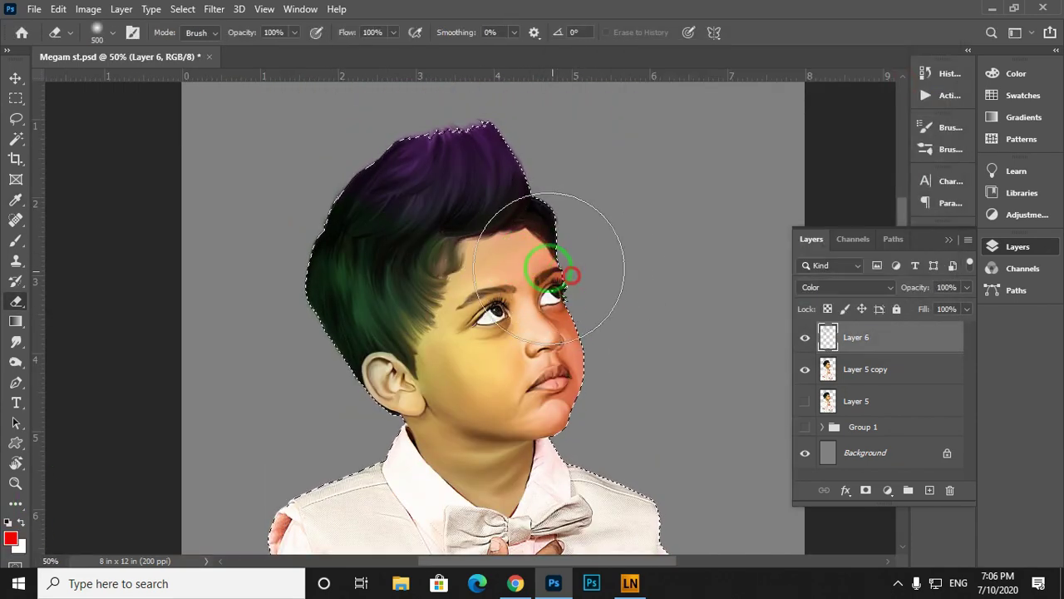
key("b")
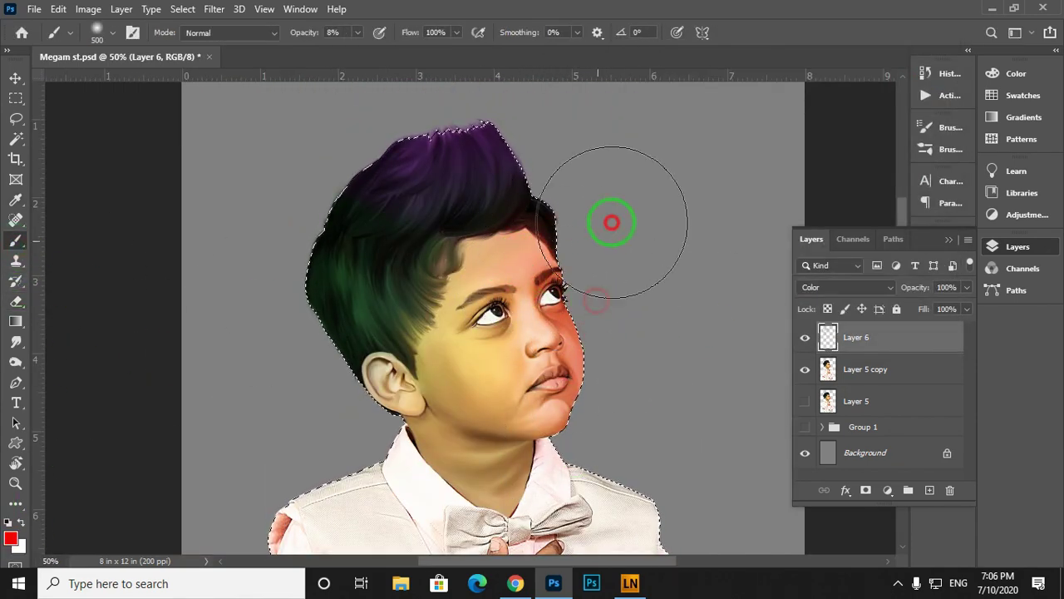
left_click_drag(652, 379, 657, 253)
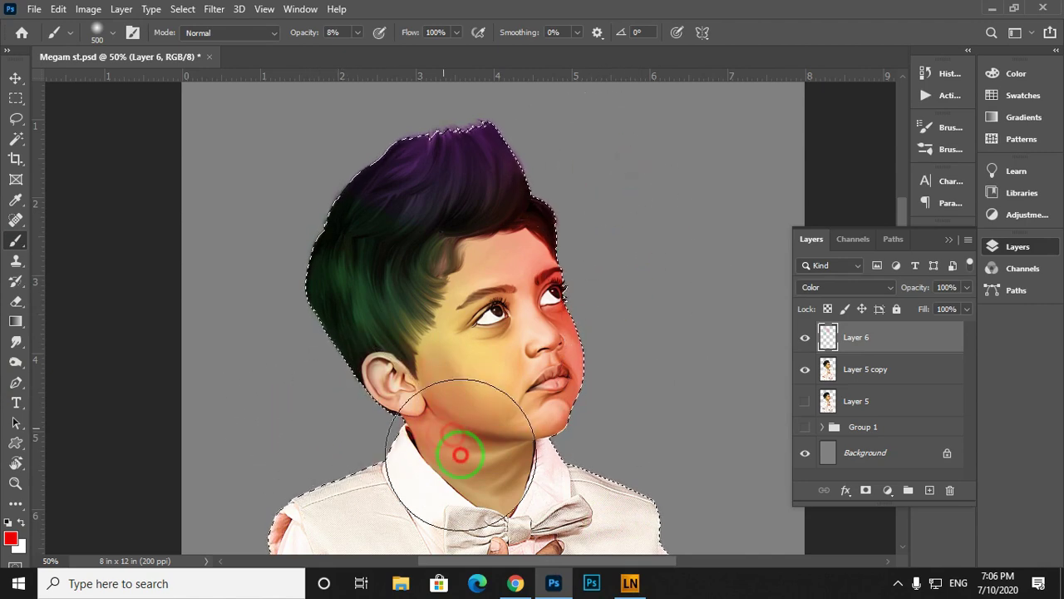
Change the foreground colour to yellow and tint the near cheek.
left_click(11, 538)
left_click(768, 247)
left_click(886, 85)
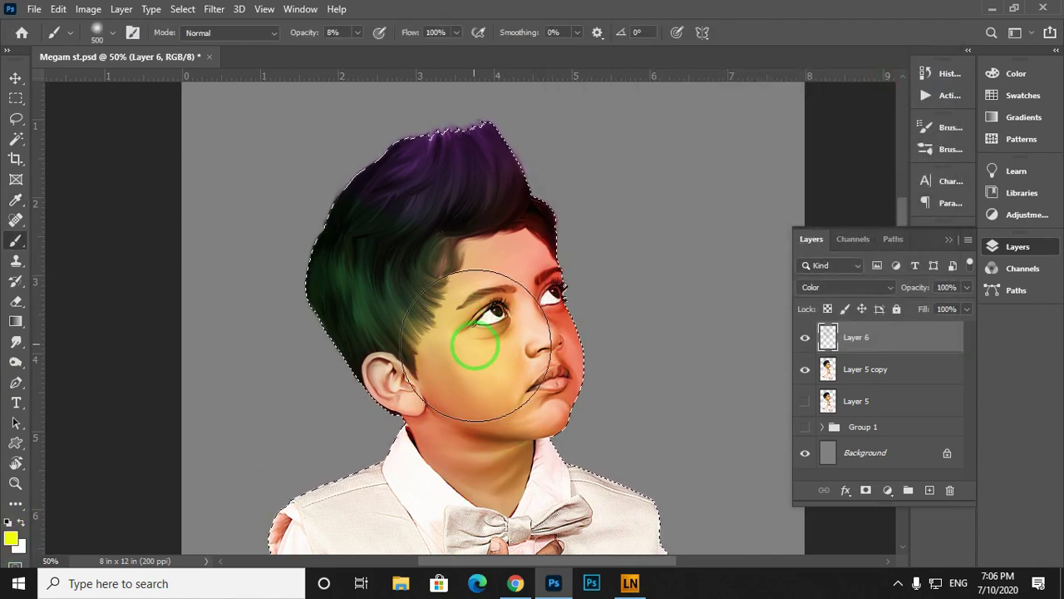
left_click(11, 538)
left_click_drag(769, 108, 779, 68)
left_click(746, 129)
left_click(912, 108)
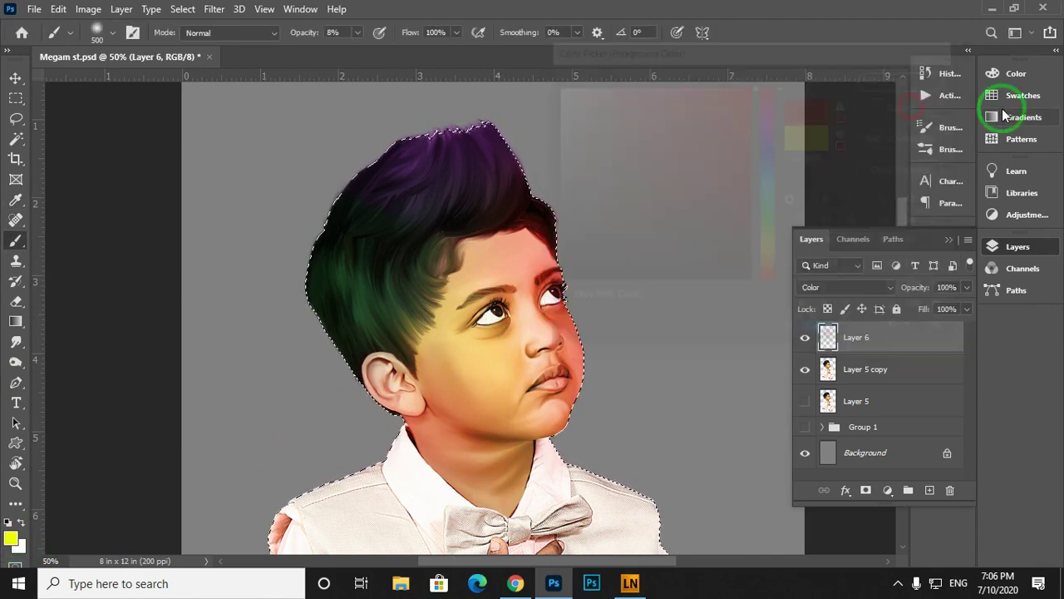
Choose the orange-brown colour from the Skin swatches and reduce the brush size to 200 px.
left_click(1011, 97)
scroll(848, 204, "down", 1)
scroll(850, 217, "up", 1)
left_click_drag(878, 272, 881, 382)
scroll(841, 248, "down", 2)
left_click(804, 258)
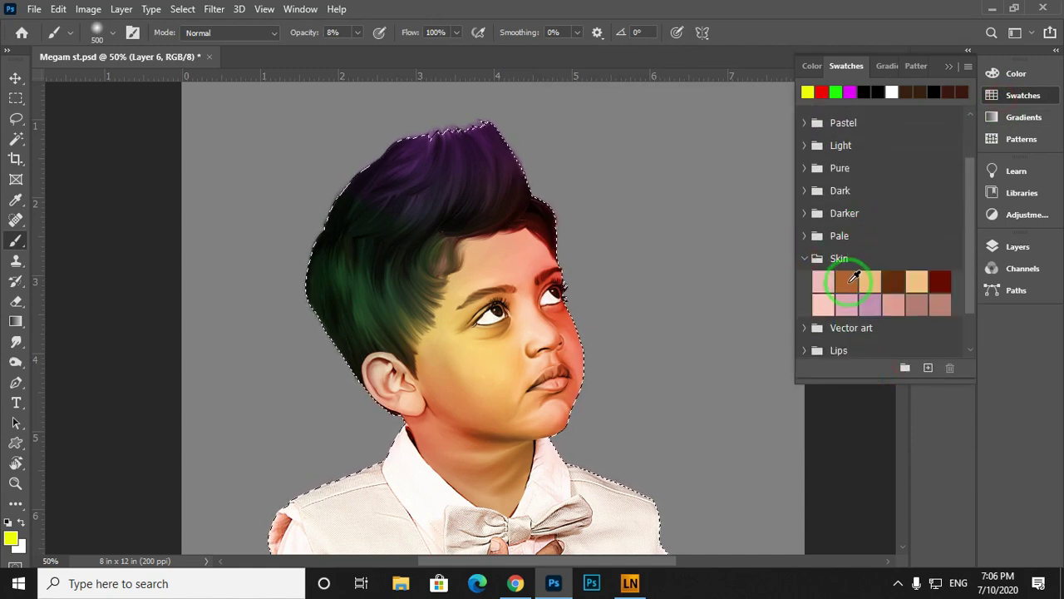
left_click(854, 279)
key("bracketleft")
key("bracketleft")
key("bracketleft")
key("bracketleft")
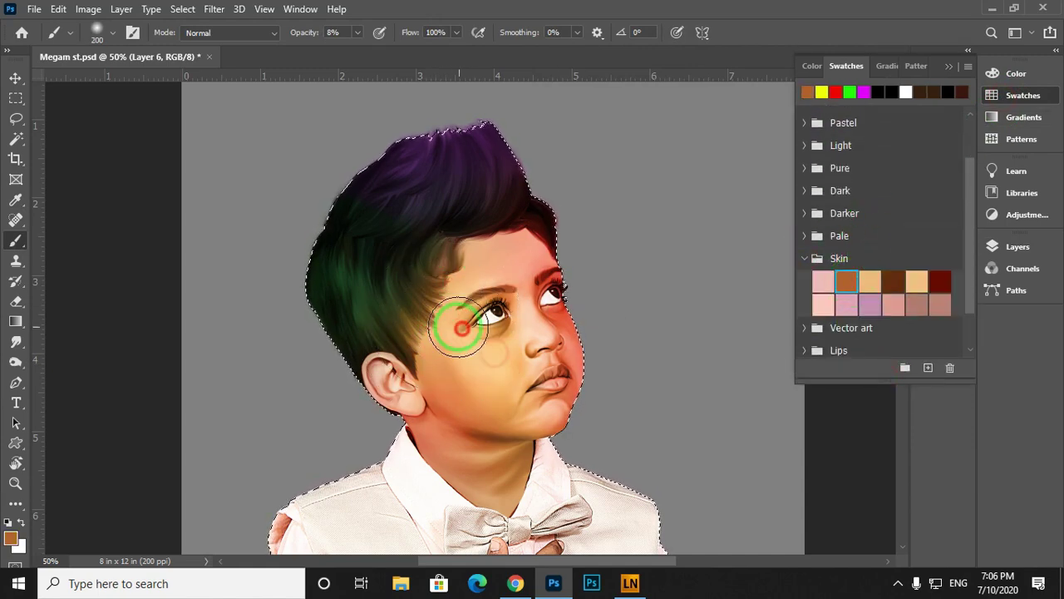
Brush the orange-brown tint over the near cheek, jaw and temple.
left_click(504, 339)
left_click(502, 382)
left_click_drag(480, 414, 451, 285)
left_click(364, 314)
left_click_drag(486, 181, 518, 301)
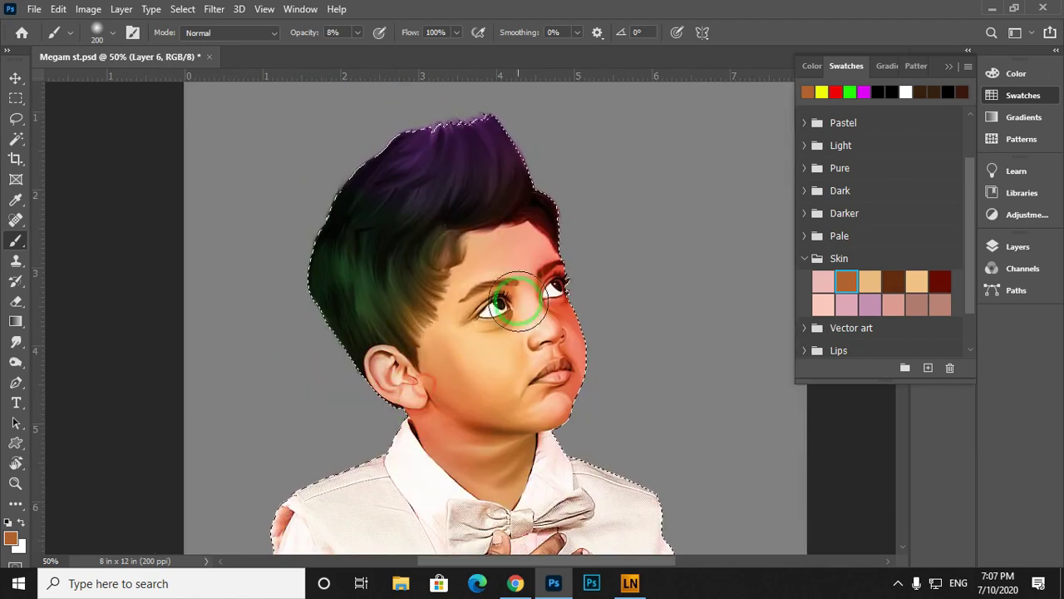
left_click_drag(450, 268, 472, 299)
left_click_drag(472, 402, 447, 277)
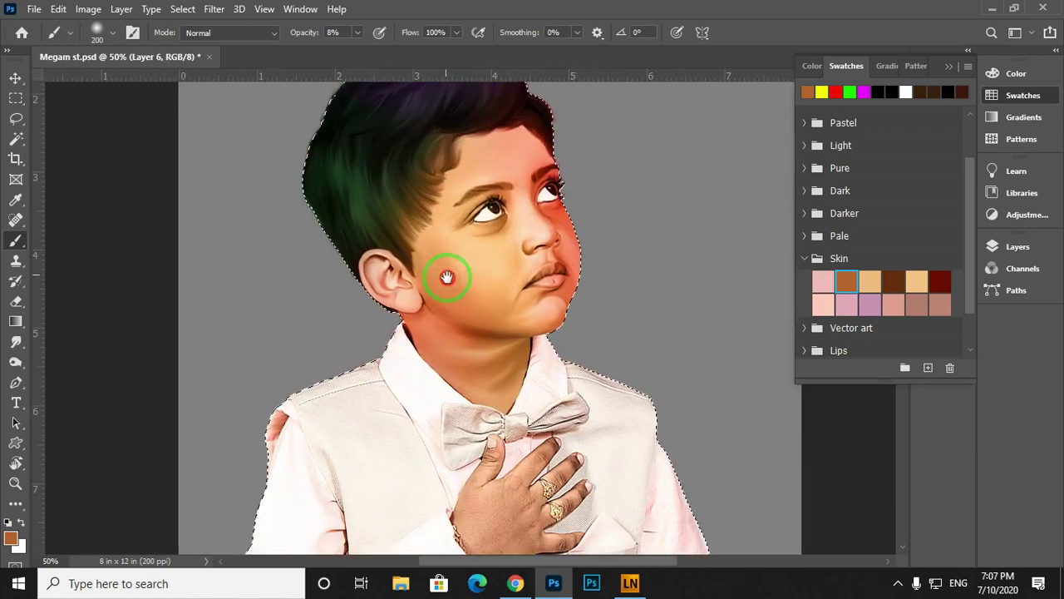
Clear the active selection around the boy.
left_click_drag(529, 125, 528, 193)
key("v")
key("ctrl+d")
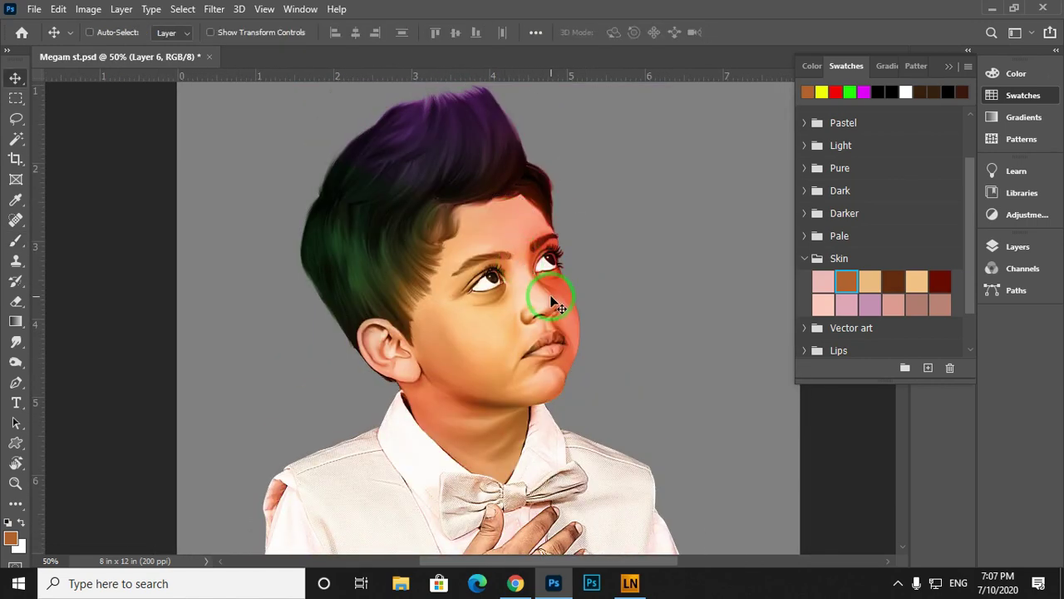
Erase the red tint over the far eyebrow with a small eraser.
left_click_drag(550, 287, 619, 283)
left_click_drag(390, 266, 439, 311)
key("e")
key("bracketleft")
key("bracketleft")
key("bracketleft")
key("bracketleft")
key("bracketleft")
key("bracketleft")
key("bracketleft")
key("bracketleft")
key("bracketleft")
key("bracketleft")
key("bracketleft")
key("bracketleft")
key("bracketleft")
key("bracketleft")
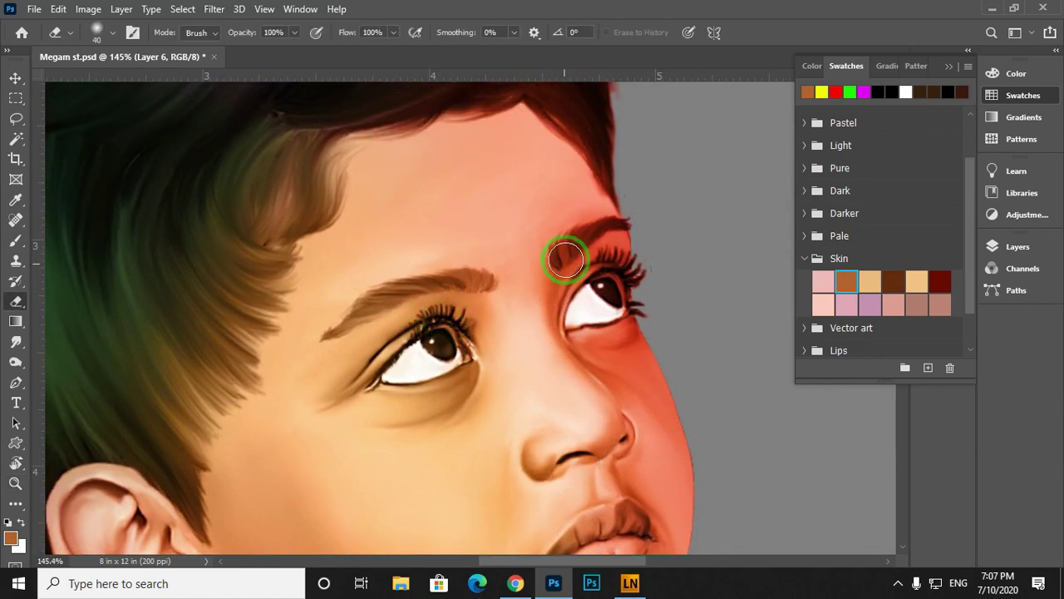
left_click_drag(541, 267, 569, 267)
left_click_drag(570, 267, 537, 288)
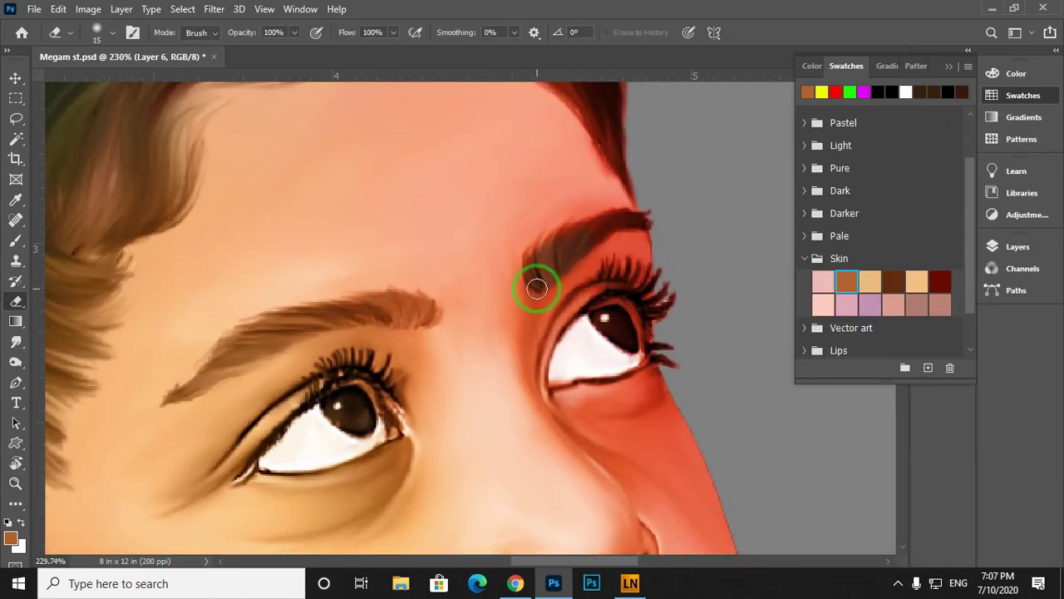
left_click_drag(606, 227, 628, 221)
mouse_move(619, 302)
left_mouse_down()
mouse_move(604, 330)
mouse_move(622, 328)
left_mouse_up()
Erase the tint over the near eyebrow with a 25 px eraser.
left_click_drag(447, 308, 549, 213)
left_click_drag(530, 208, 500, 218)
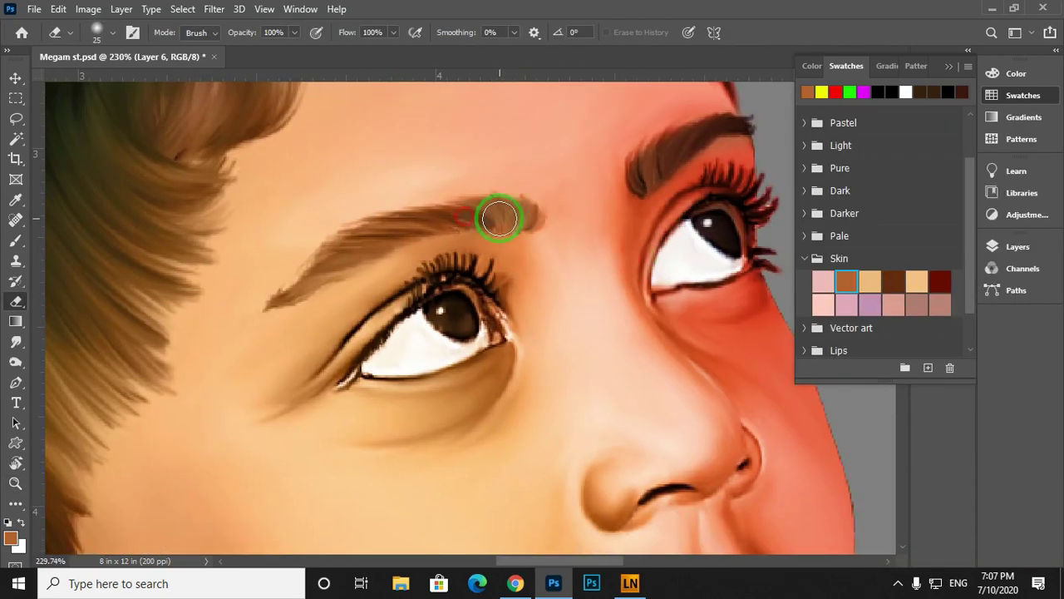
scroll(463, 289, "down", 7)
scroll(464, 288, "right", 4)
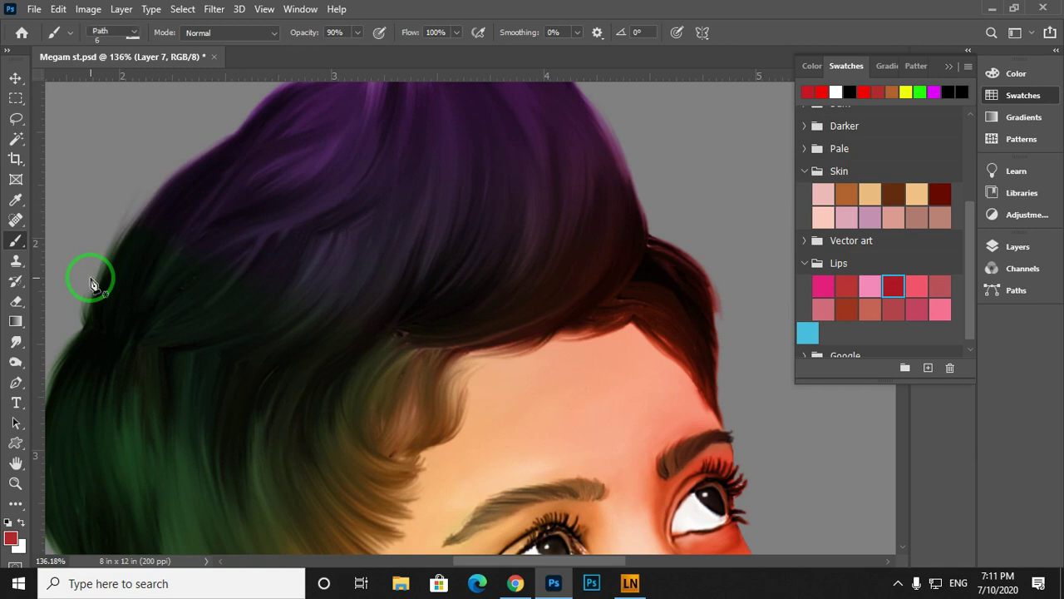
Use the Freeform Pen in Path mode to sketch a curved hair-strand path near the back of the quiff.
key("p")
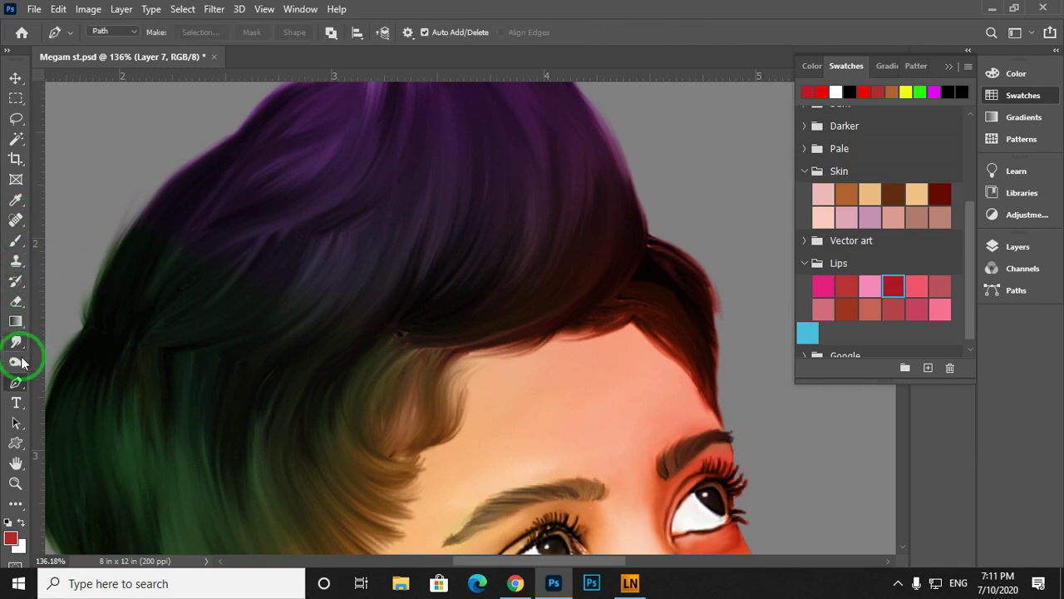
left_click_drag(17, 382, 80, 400)
left_click_drag(272, 374, 352, 321)
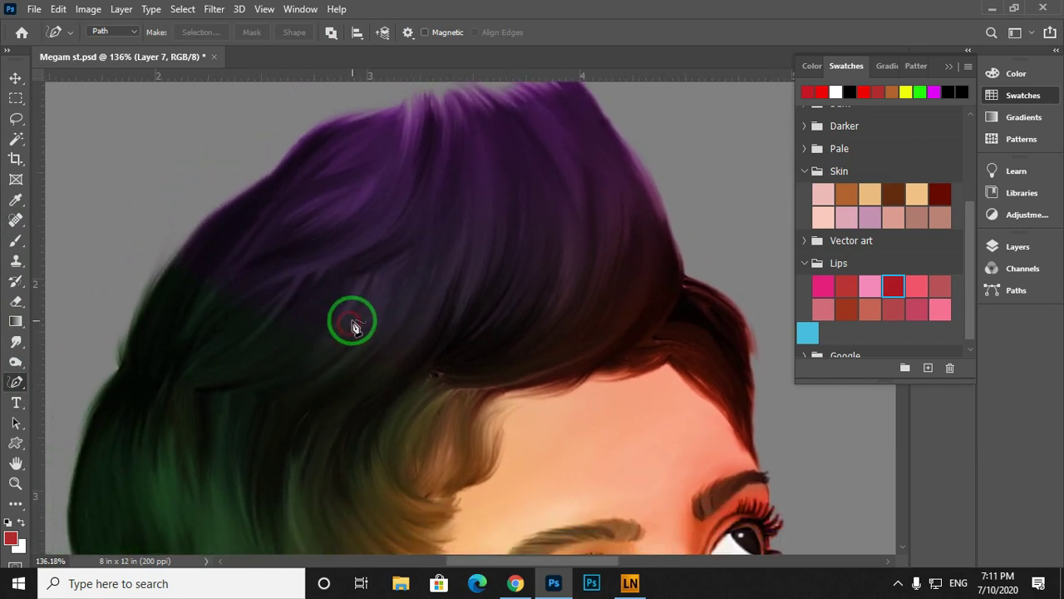
key("ctrl+minus")
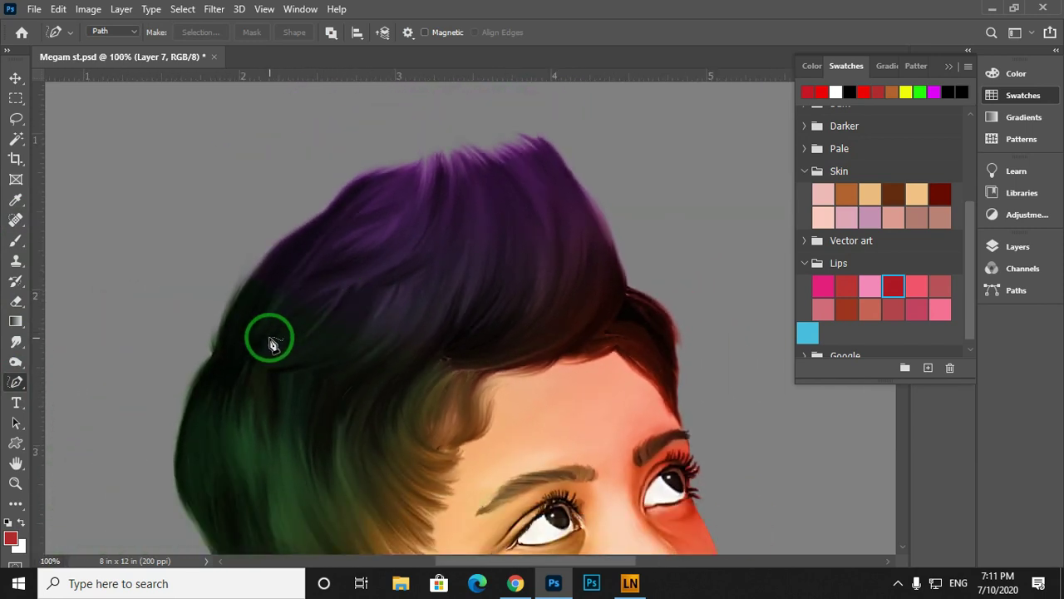
left_click_drag(270, 340, 306, 308)
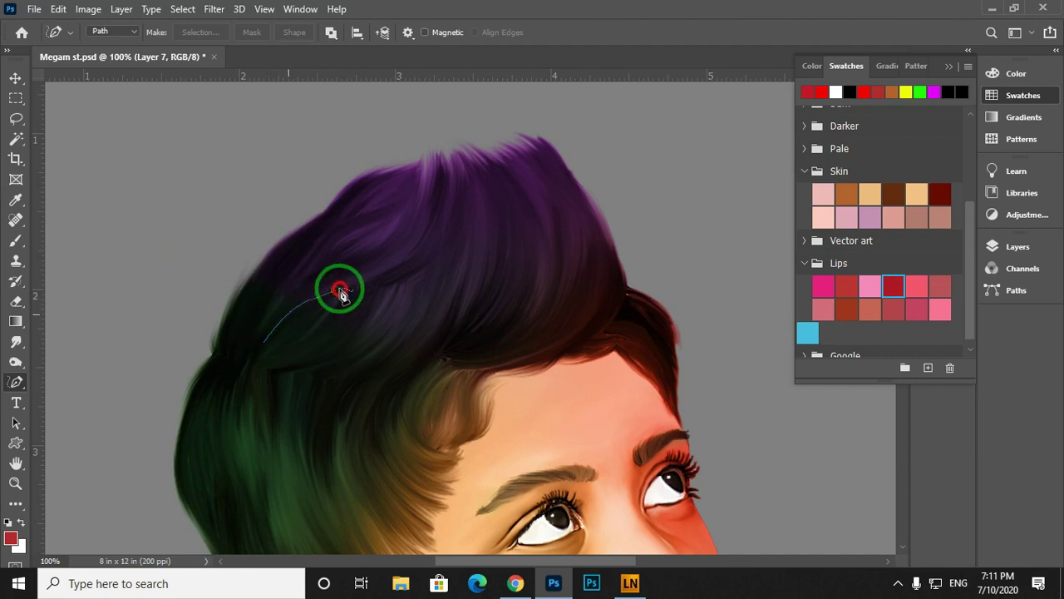
left_click_drag(263, 354, 359, 285)
Draw a row of curved hair-strand paths across the back and middle of the quiff's lower part, undoing the misdrawn one.
key("ctrl+plus")
key("Tab")
mouse_move(188, 346)
left_mouse_down()
mouse_move(334, 218)
mouse_move(286, 263)
mouse_move(353, 225)
left_mouse_up()
key("ctrl+z")
mouse_move(208, 359)
left_mouse_down()
mouse_move(365, 230)
mouse_move(390, 233)
left_mouse_up()
mouse_move(254, 361)
left_mouse_down()
mouse_move(399, 229)
mouse_move(405, 243)
left_mouse_up()
mouse_move(277, 374)
left_mouse_down()
mouse_move(403, 285)
mouse_move(415, 242)
left_mouse_up()
mouse_move(303, 378)
left_mouse_down()
mouse_move(434, 233)
mouse_move(445, 240)
left_mouse_up()
left_click_drag(350, 379, 464, 241)
mouse_move(383, 377)
left_mouse_down()
mouse_move(473, 234)
mouse_move(503, 224)
left_mouse_up()
mouse_move(428, 383)
left_mouse_down()
mouse_move(519, 223)
mouse_move(531, 220)
left_mouse_up()
left_click_drag(468, 388, 550, 232)
left_click_drag(556, 297, 425, 369)
left_click_drag(403, 410, 437, 308)
mouse_move(415, 413)
left_mouse_down()
mouse_move(454, 270)
mouse_move(510, 273)
left_mouse_up()
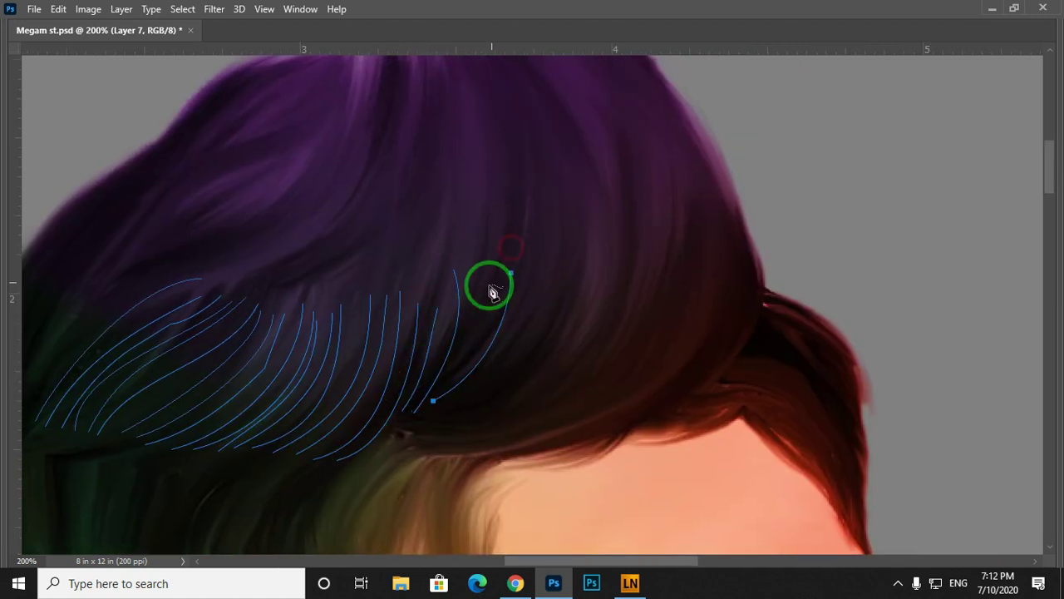
Continue the row of curved strand paths along the quiff's lower edge above the forehead.
left_click_drag(469, 346, 490, 271)
mouse_move(432, 416)
left_mouse_down()
mouse_move(517, 338)
mouse_move(523, 299)
left_mouse_up()
left_click_drag(451, 417, 530, 288)
left_click_drag(442, 430, 555, 276)
left_click_drag(476, 435, 569, 281)
mouse_move(513, 432)
left_mouse_down()
mouse_move(581, 298)
mouse_move(593, 305)
left_mouse_up()
left_click_drag(593, 304, 446, 374)
left_click_drag(423, 489, 466, 350)
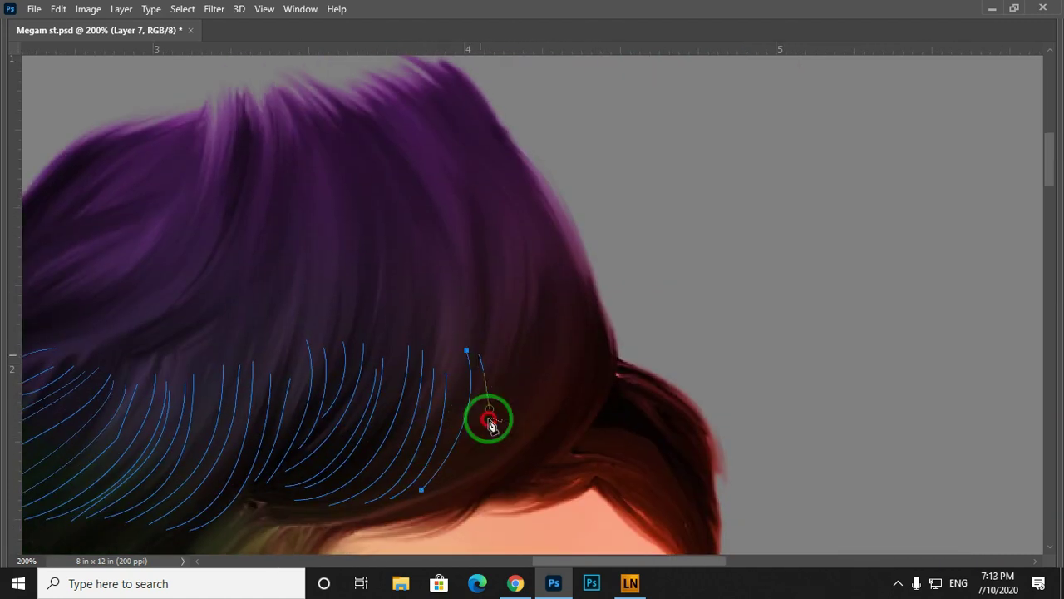
Finish the strand paths along the quiff's front edge and add more curved ones at its back end.
left_click_drag(505, 457, 534, 336)
left_click_drag(522, 452, 544, 337)
left_click_drag(538, 450, 554, 339)
left_click_drag(554, 450, 568, 339)
left_click_drag(591, 410, 553, 298)
left_click_drag(606, 387, 557, 278)
left_click_drag(333, 307, 743, 247)
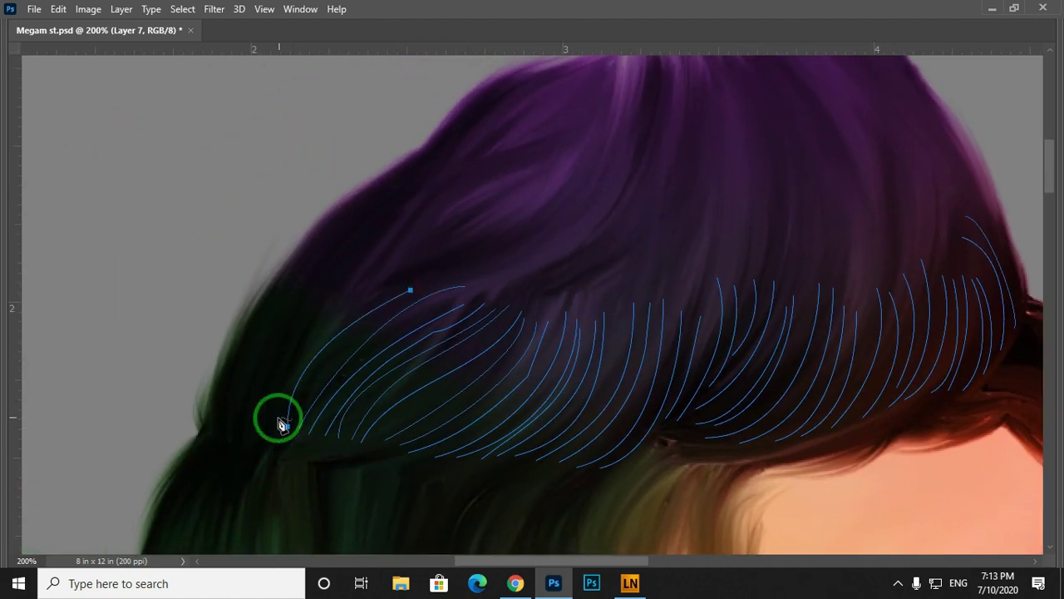
left_click_drag(512, 360, 465, 352)
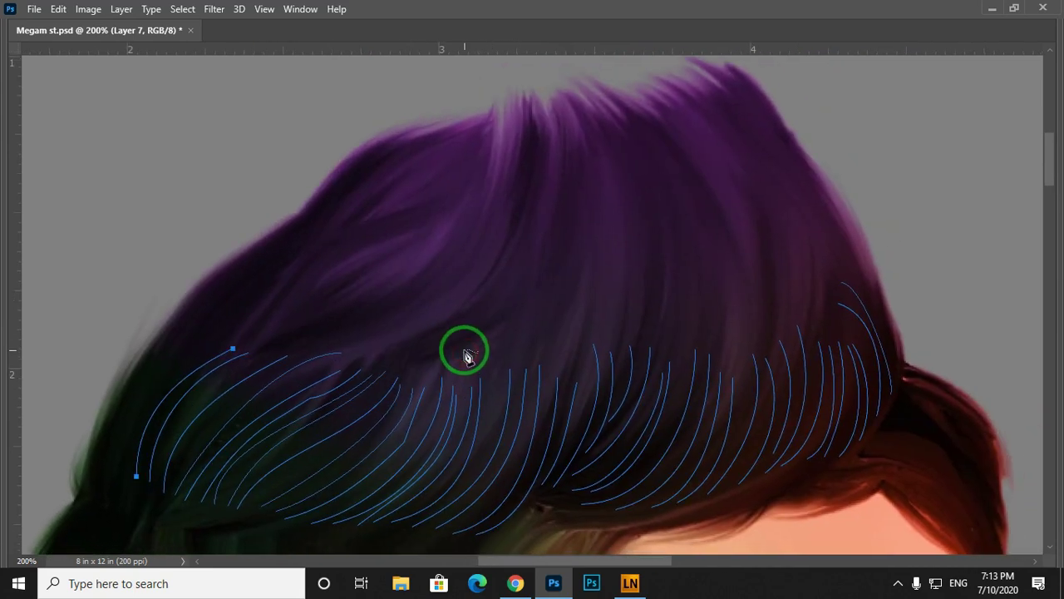
Compare the path stroking options offered with no strand selected and with a single strand selected, leaving both unapplied.
left_click(233, 333, "ctrl")
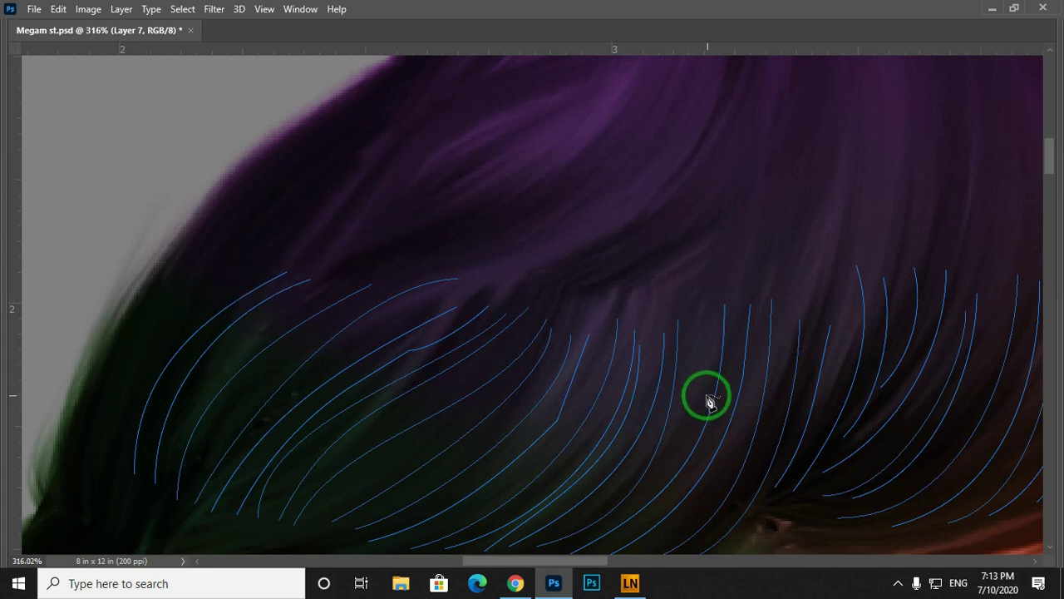
left_click_drag(429, 363, 425, 355)
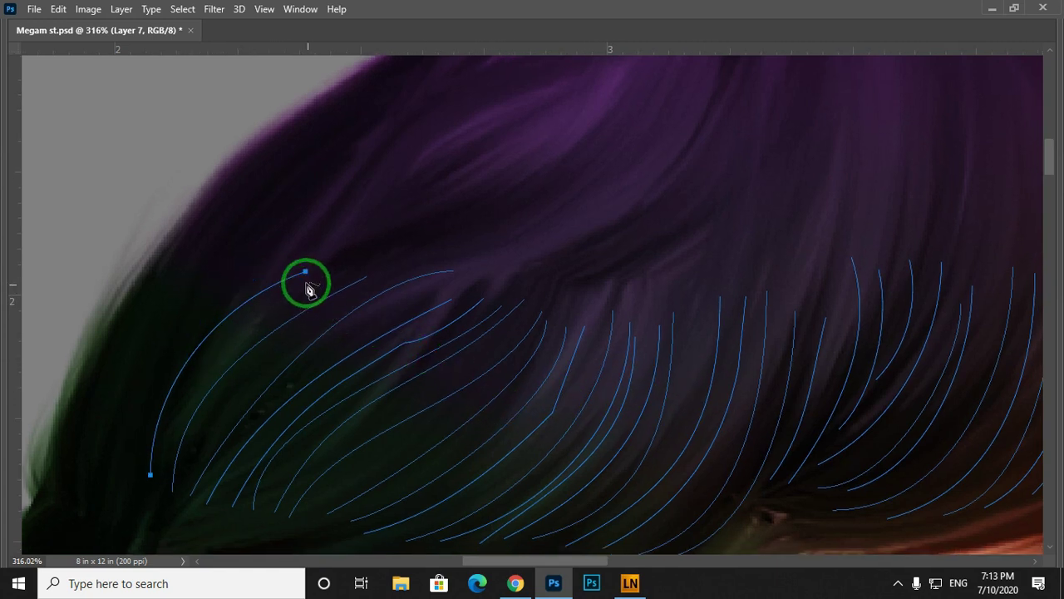
left_click(268, 292)
right_click(323, 296)
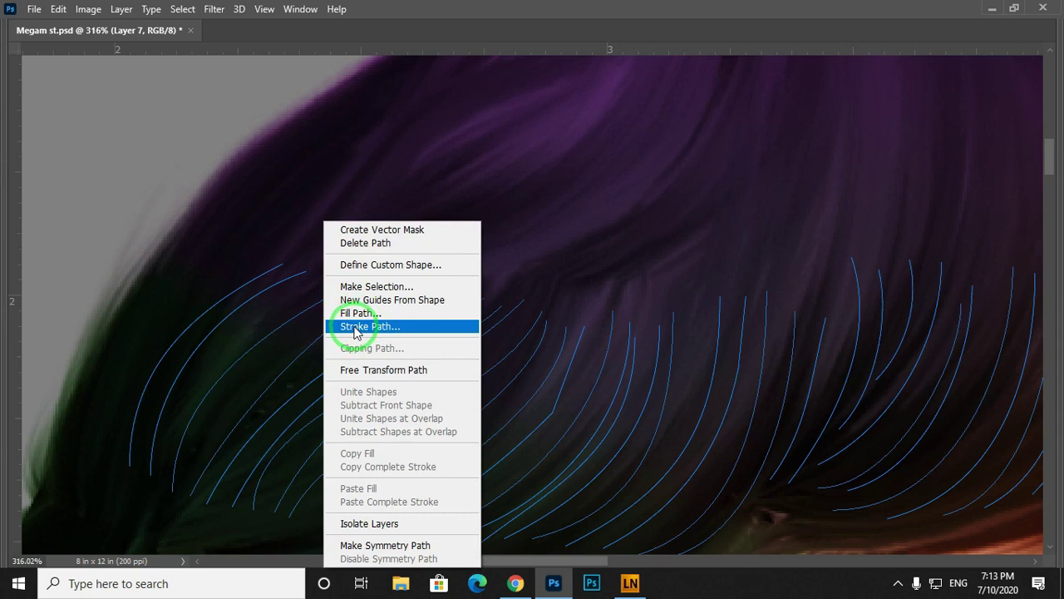
left_click(309, 324)
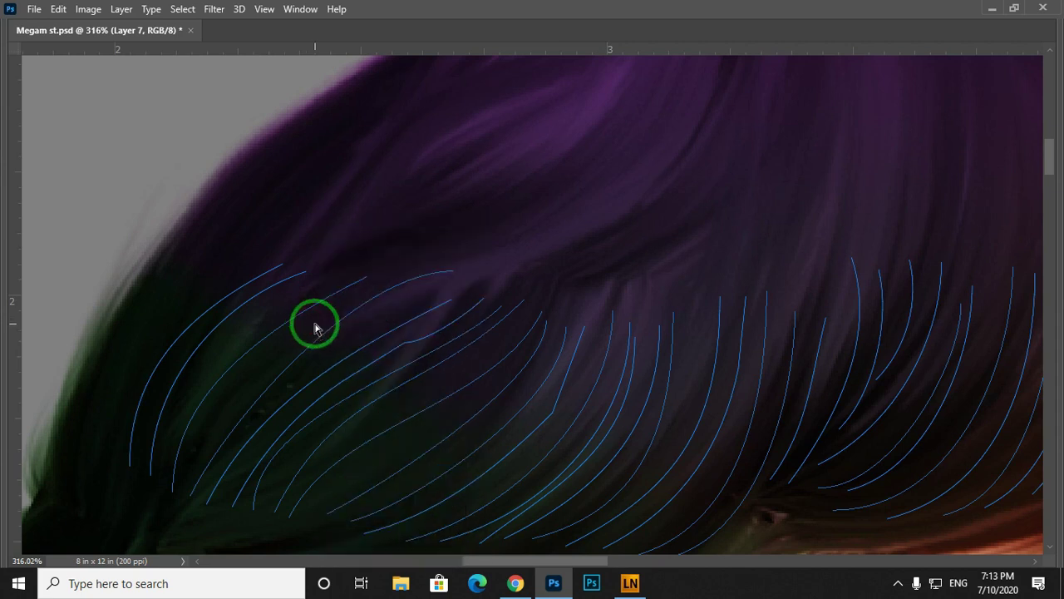
right_click(307, 300)
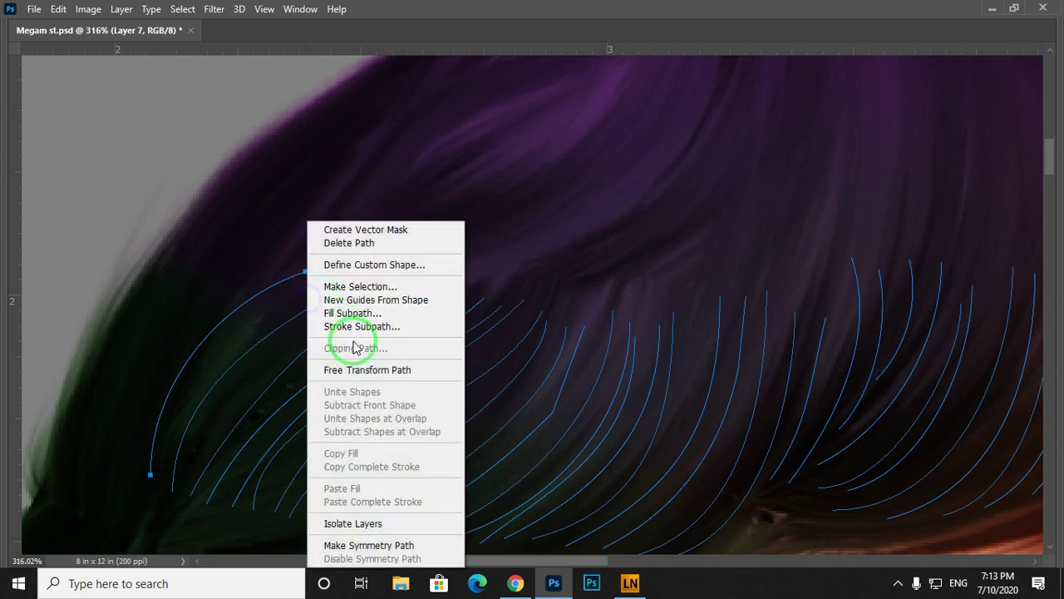
left_click(304, 323)
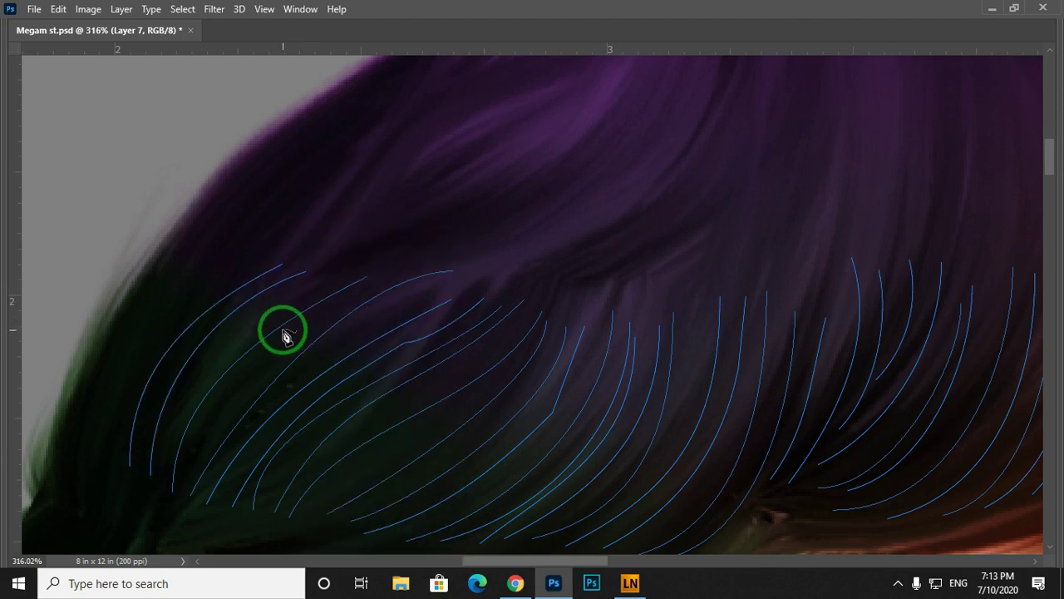
key("ctrl+0")
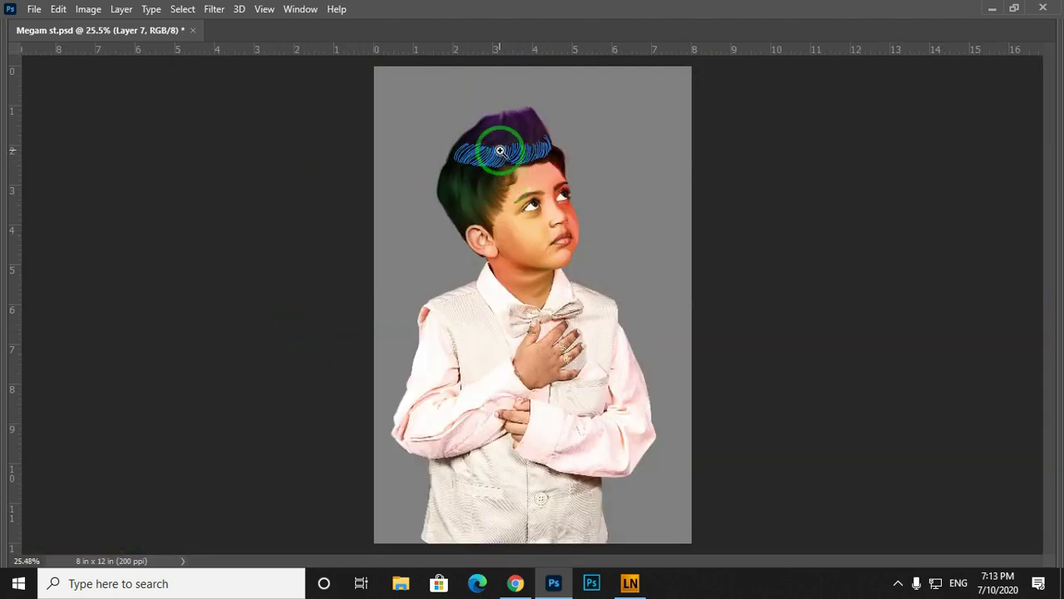
Set the foreground colour to a bright sky blue.
left_click_drag(500, 151, 534, 301)
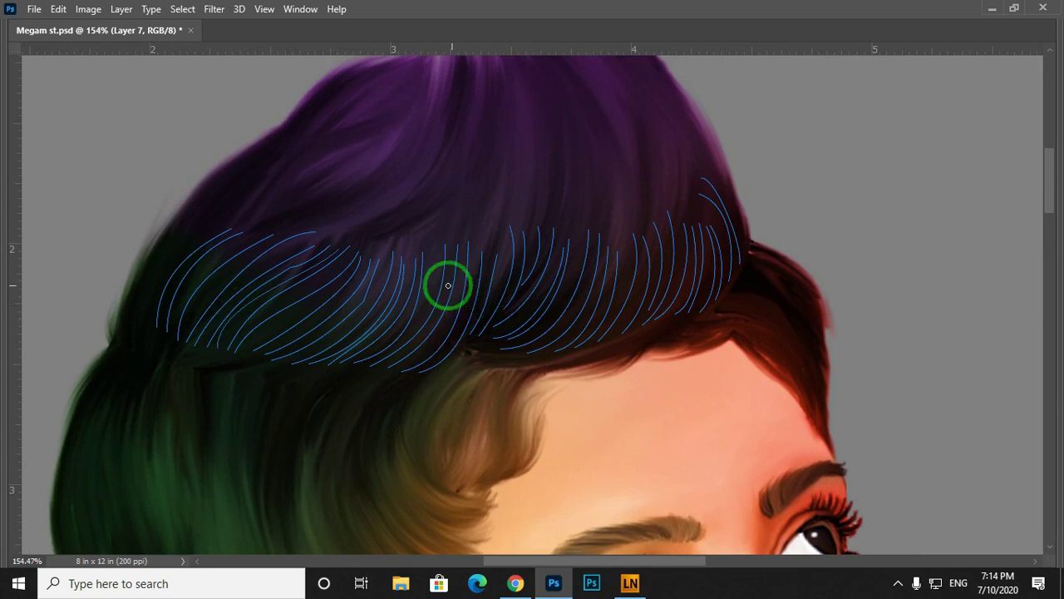
key("Tab")
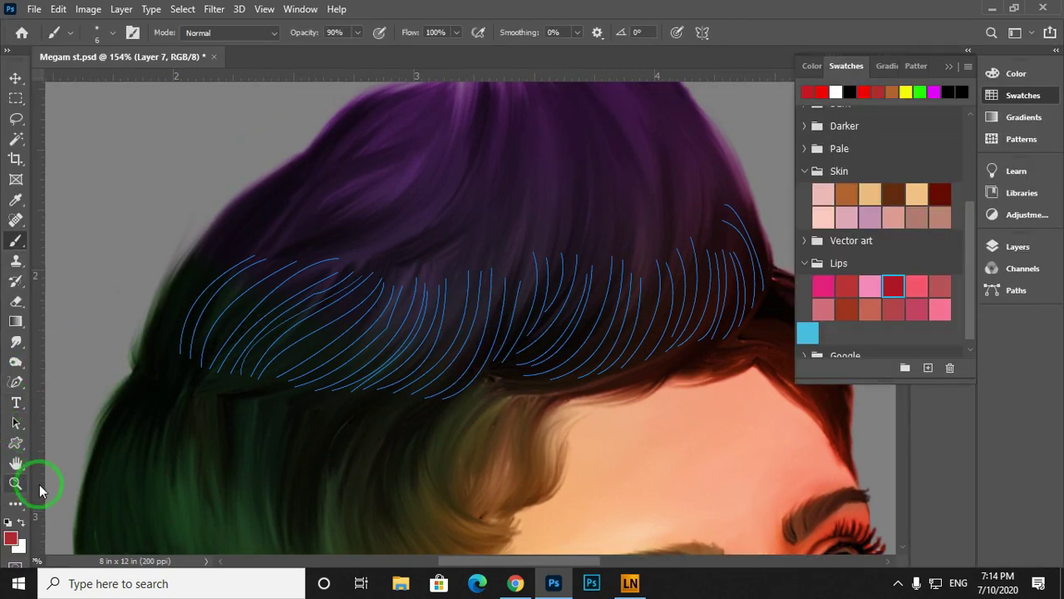
left_click(12, 539)
left_click_drag(263, 112, 896, 106)
left_click(937, 193)
left_click(894, 228)
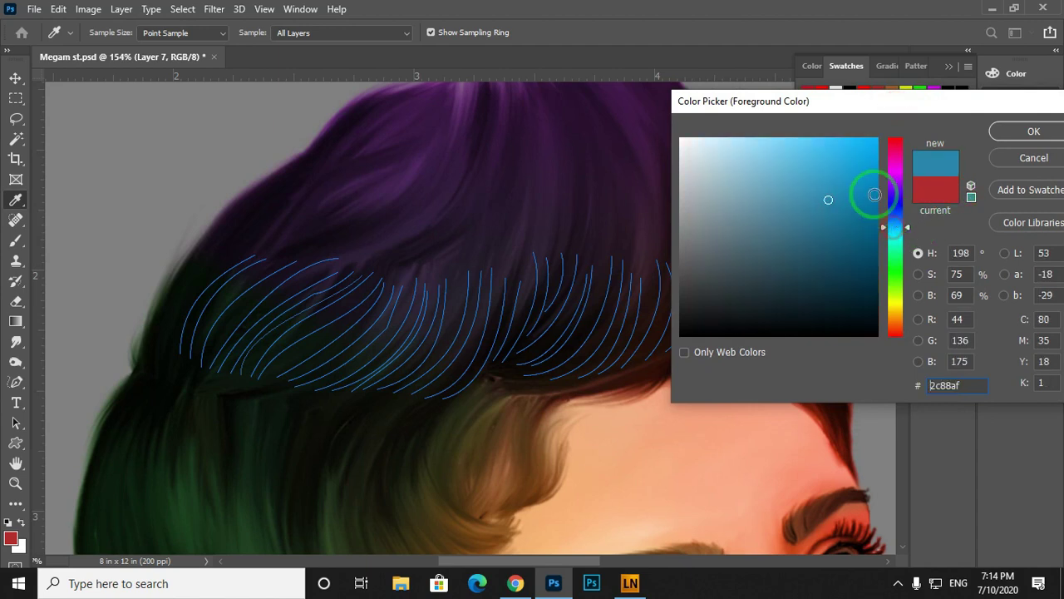
left_click_drag(859, 174, 920, 110)
left_click(1006, 134)
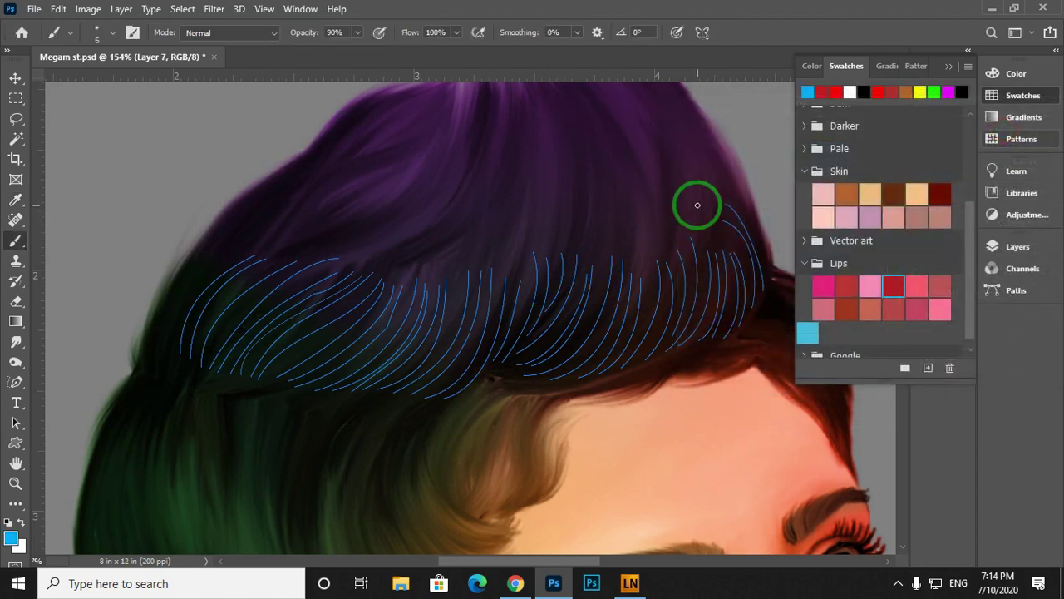
Paint a trial blue stroke across the quiff with a 4 px brush and undo it.
mouse_move(689, 178)
left_mouse_down()
mouse_move(666, 247)
mouse_move(584, 356)
left_mouse_up()
key("ctrl+z")
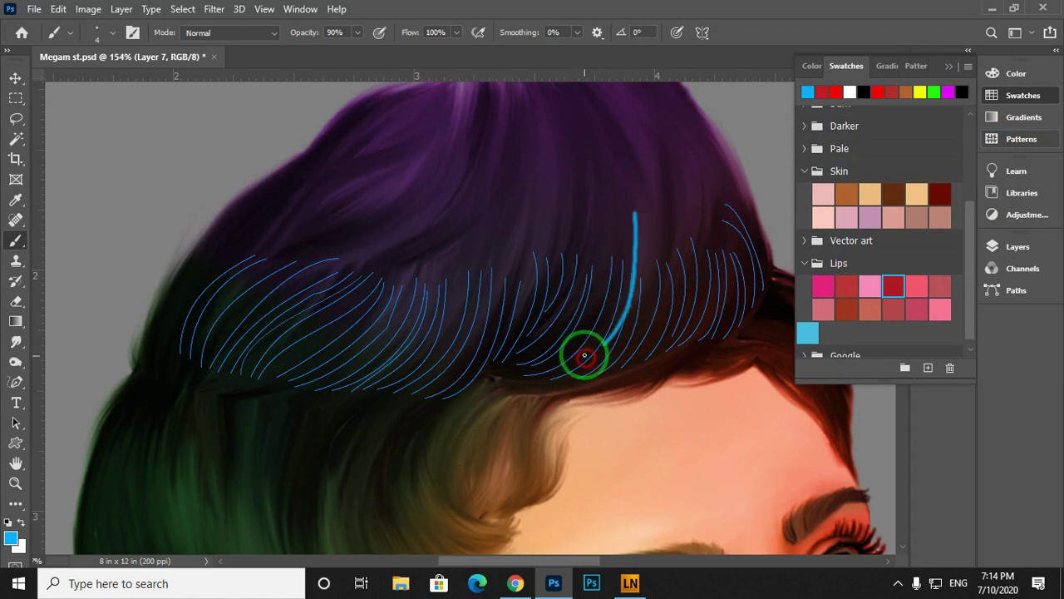
key("ctrl+z")
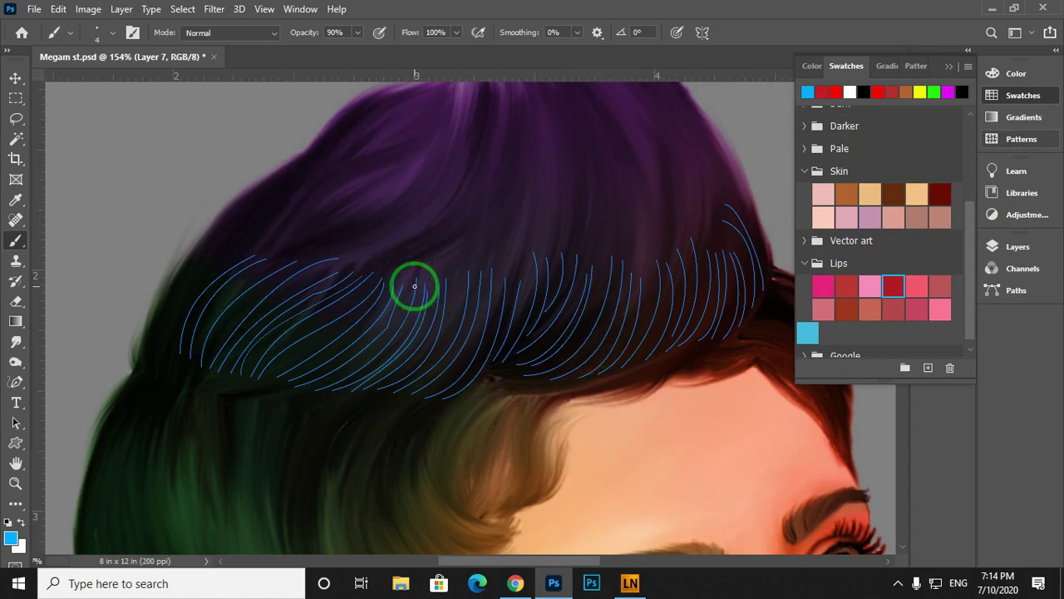
Enable Shape Dynamics for the brush with the size jitter control set to Pen Pressure.
key("F5")
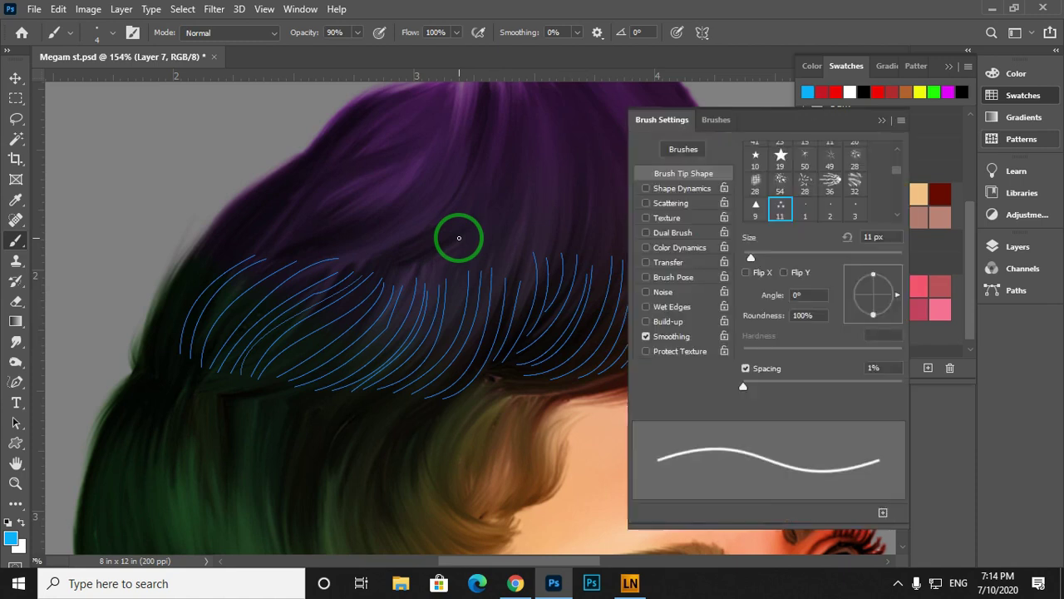
left_click(680, 189)
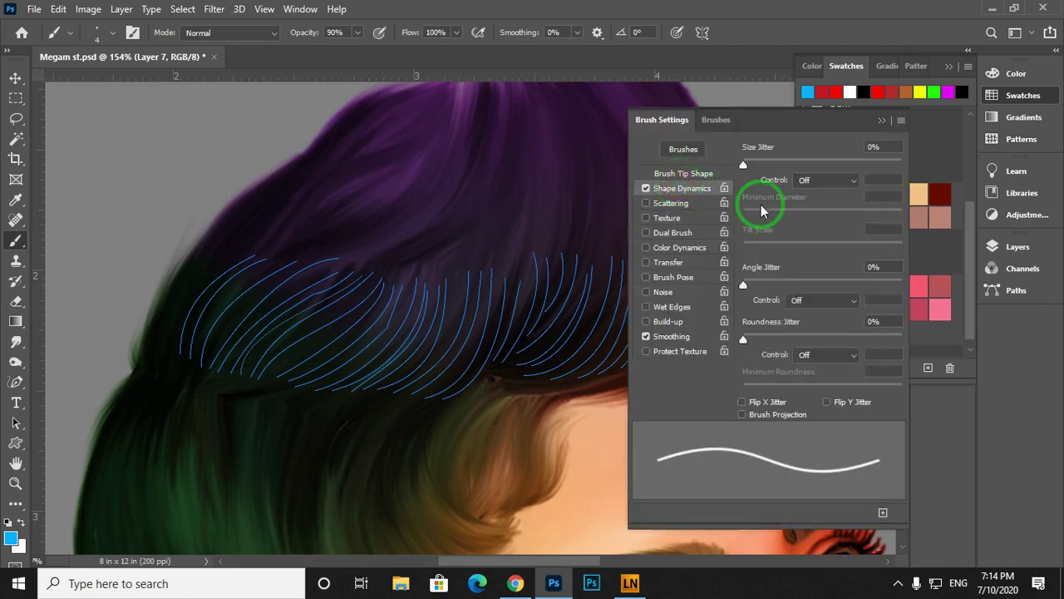
left_click(827, 180)
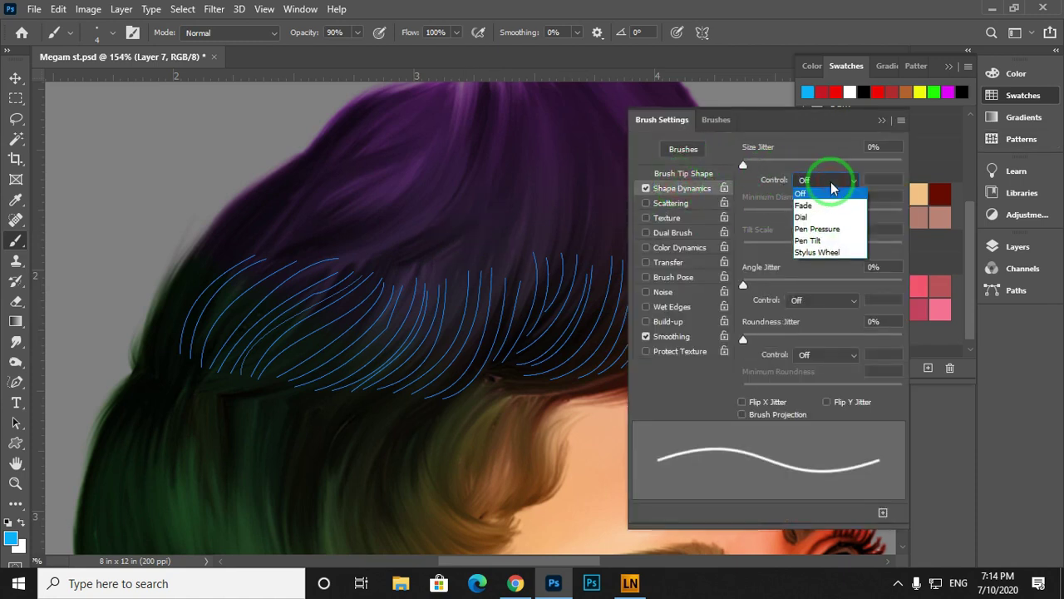
left_click(833, 231)
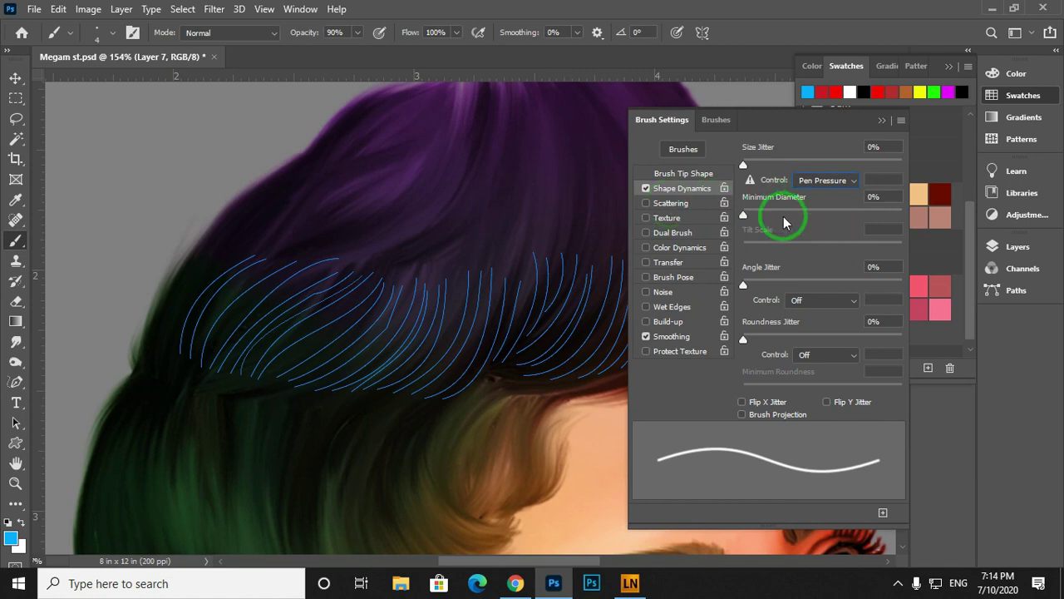
left_click(880, 122)
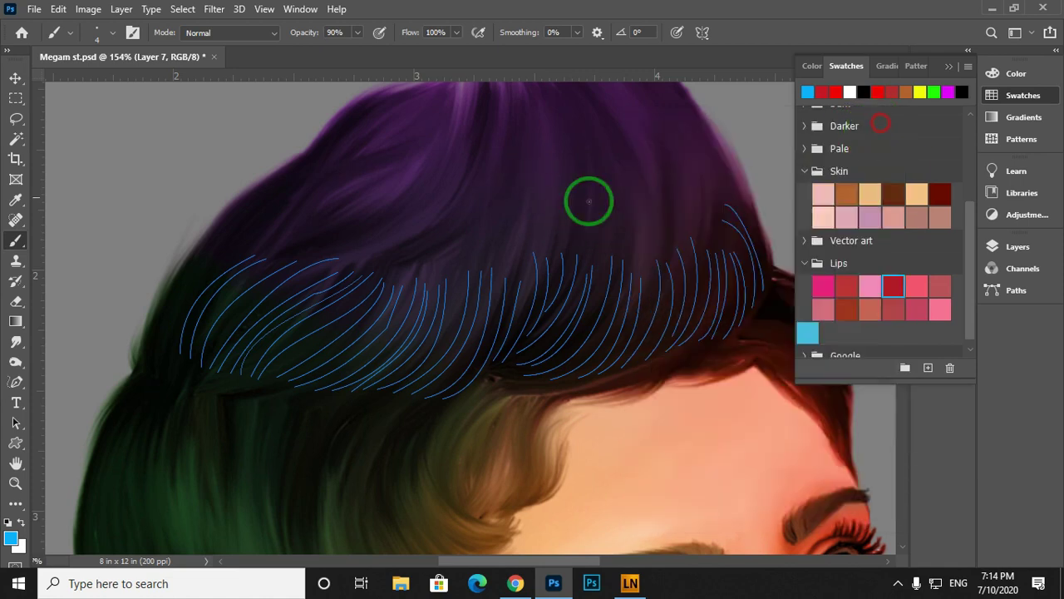
Stroke all the hair-strand paths using the Brush with Simulate Pressure enabled, and delete the paths.
key("p")
right_click(527, 218)
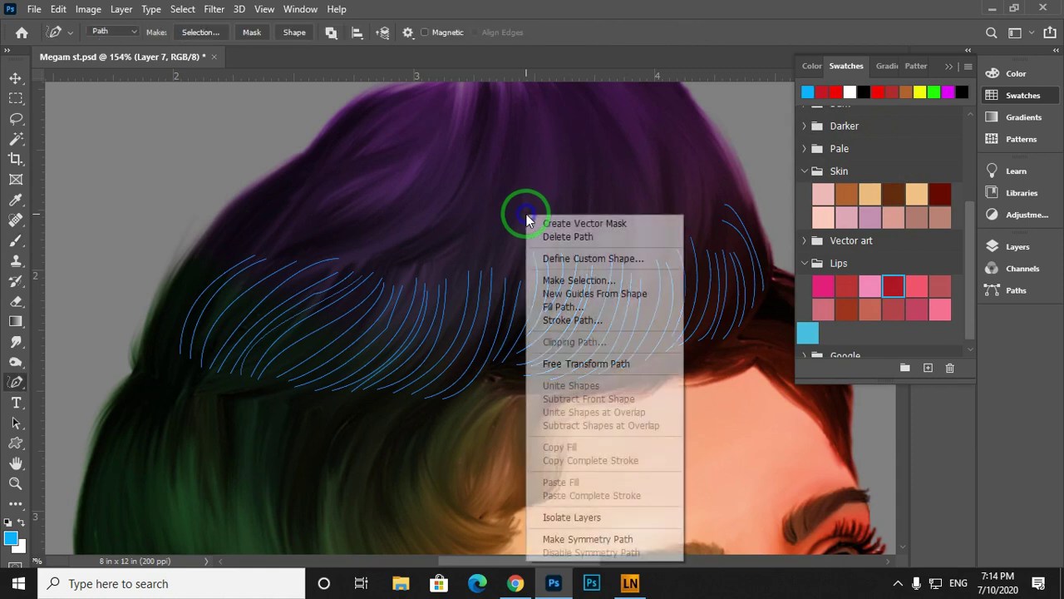
left_click(565, 320)
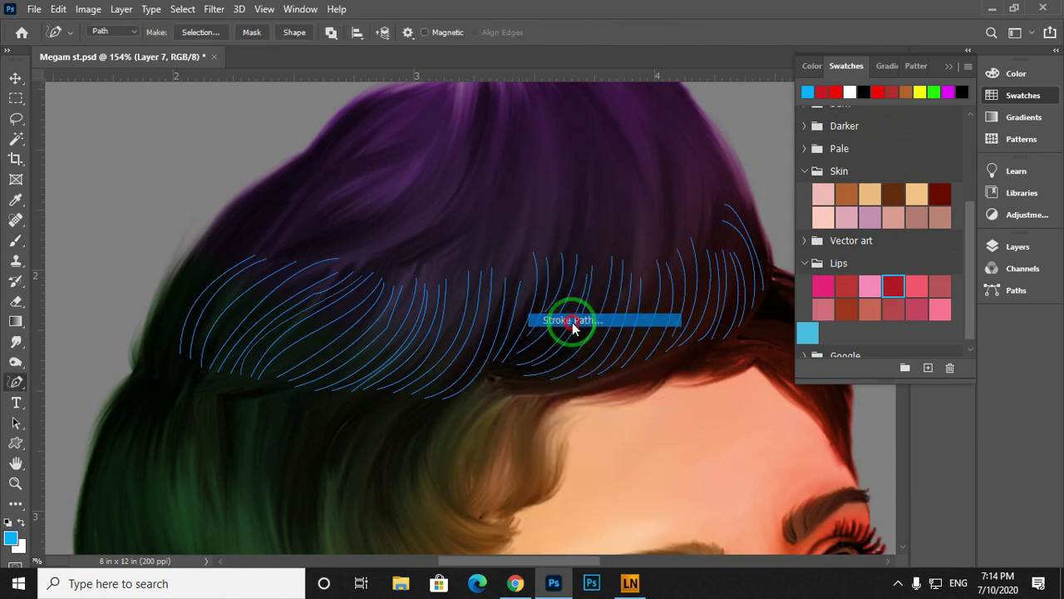
left_click(453, 173)
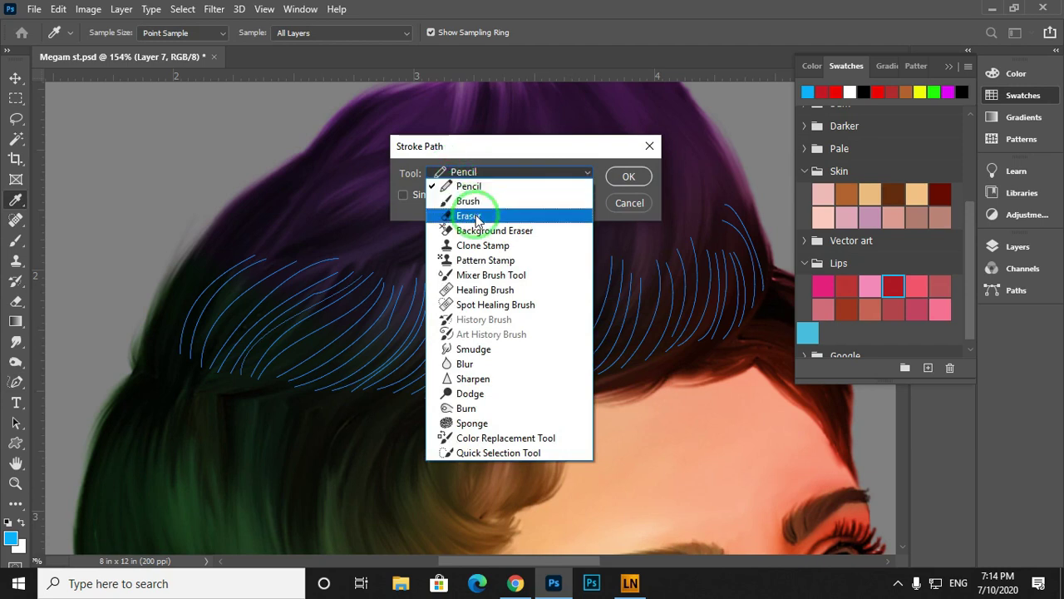
left_click(458, 201)
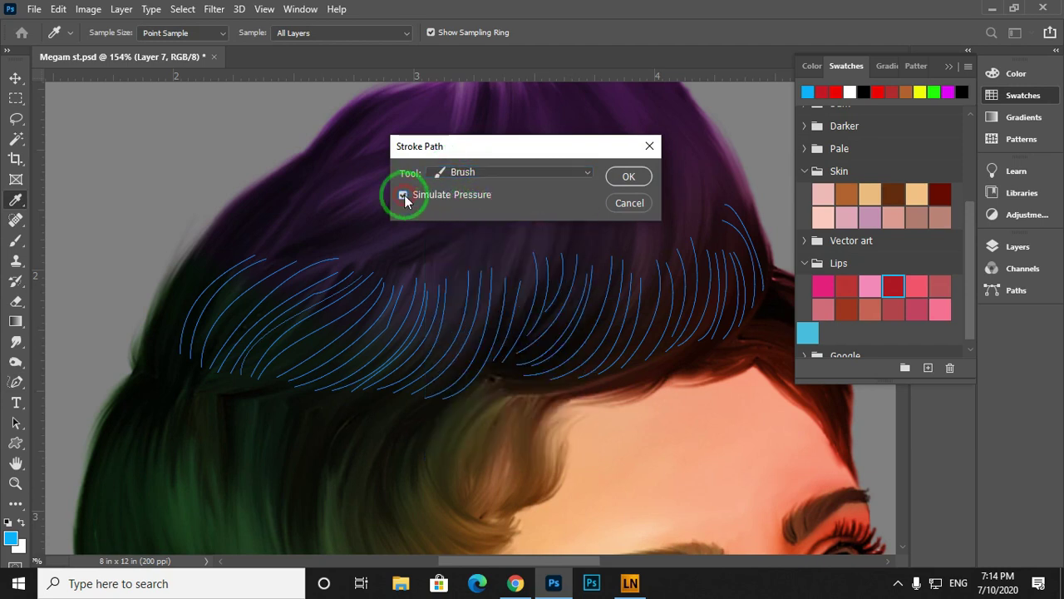
left_click(641, 178)
left_click(629, 177)
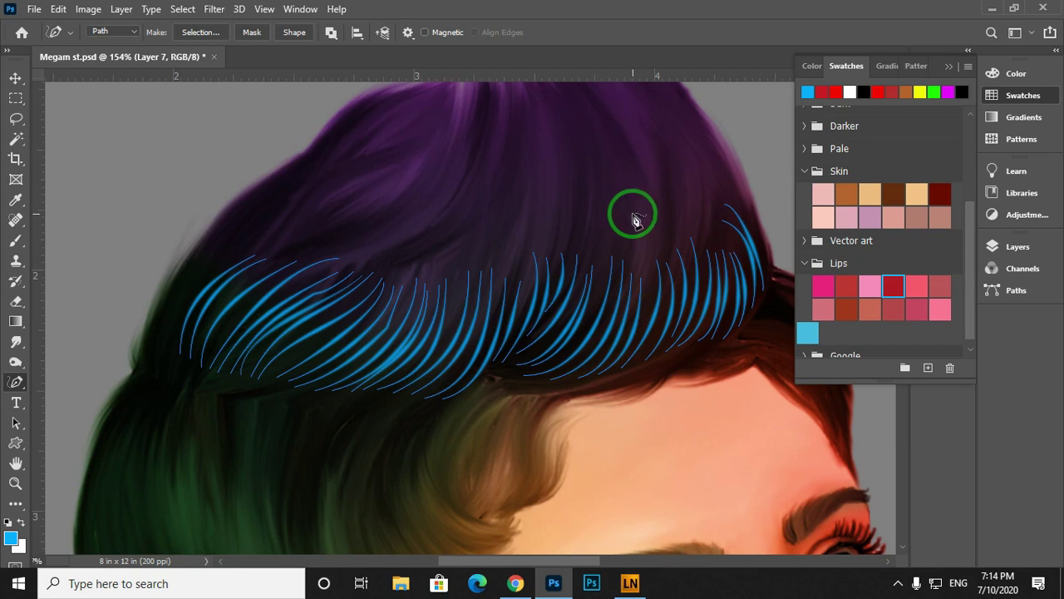
right_click(632, 214)
left_click(681, 236)
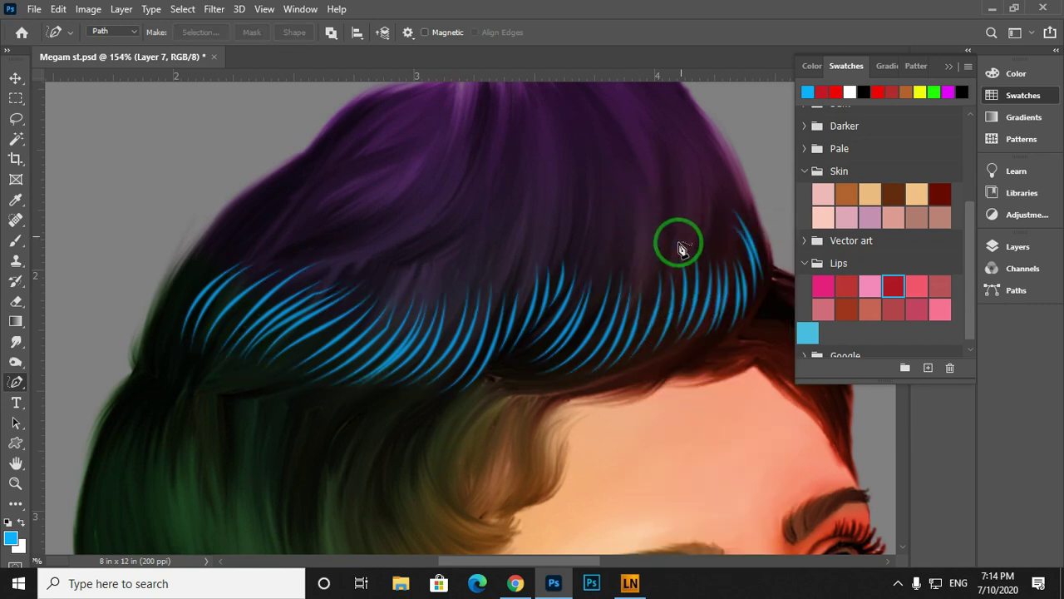
Add a new layer above the one holding the blue hair strands.
left_click_drag(507, 373, 640, 307)
left_click_drag(502, 308, 517, 314)
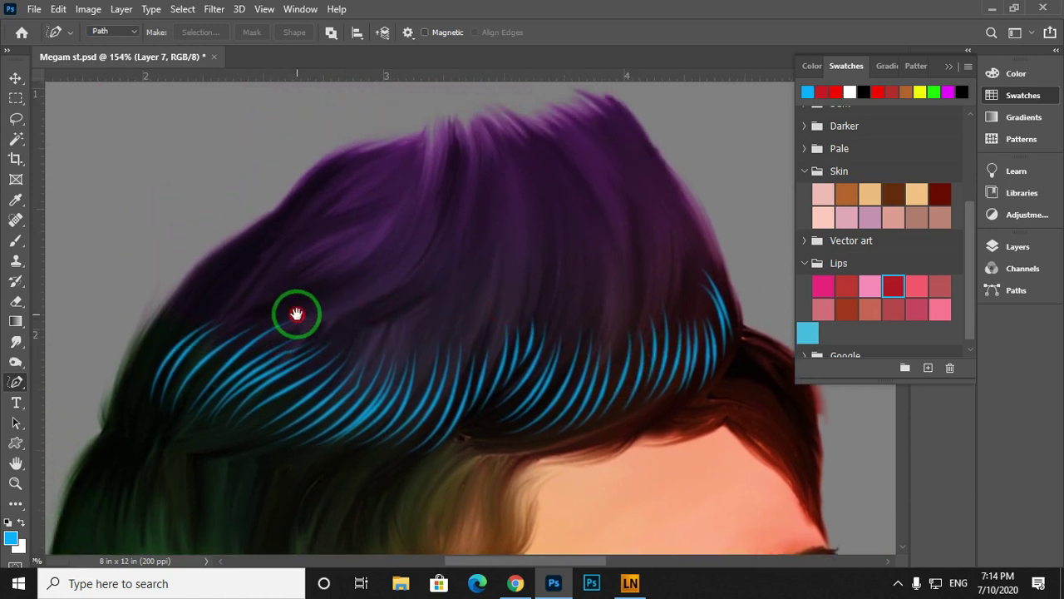
left_click_drag(297, 313, 297, 315)
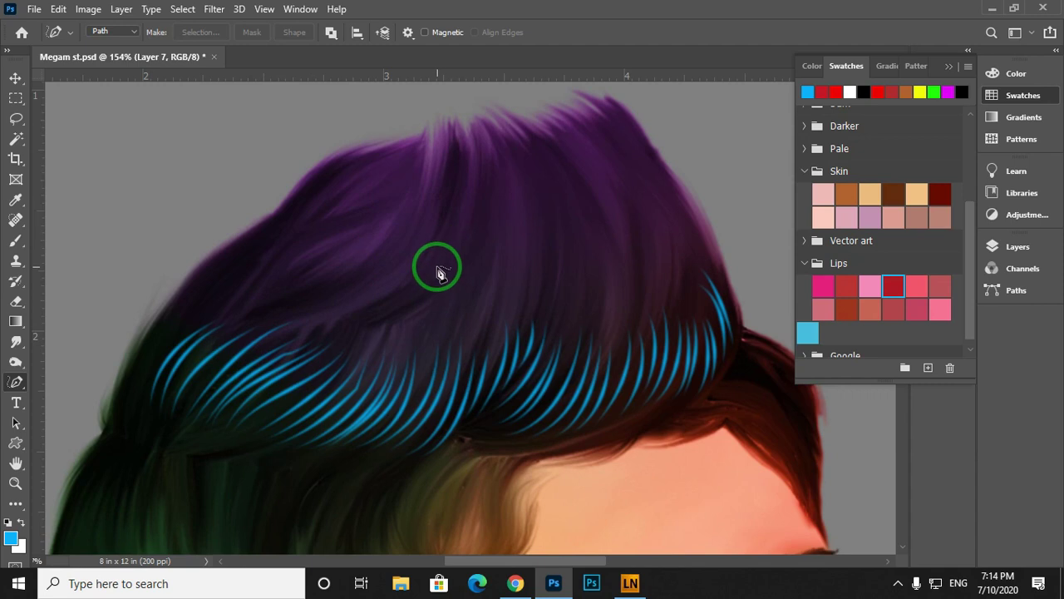
key("ctrl+shift+n")
key("Return")
Draw freeform pen paths following the strand flow across the back and middle of the purple quiff, undoing stray ones.
left_click_drag(188, 199, 188, 237)
left_click_drag(216, 342, 344, 264)
left_click_drag(229, 344, 426, 226)
mouse_move(255, 346)
left_mouse_down()
mouse_move(414, 263)
mouse_move(447, 212)
left_mouse_up()
left_click_drag(283, 346, 359, 302)
left_click_drag(312, 336, 399, 291)
mouse_move(326, 342)
left_mouse_down()
mouse_move(403, 307)
mouse_move(436, 228)
mouse_move(422, 269)
left_mouse_up()
key("ctrl+z")
mouse_move(330, 353)
left_mouse_down()
mouse_move(432, 259)
mouse_move(452, 216)
left_mouse_up()
left_click_drag(370, 358, 463, 193)
left_click_drag(402, 360, 478, 277)
key("ctrl+z")
left_click_drag(472, 354, 399, 371)
left_click_drag(337, 374, 416, 221)
left_click_drag(385, 314, 403, 214)
left_click_drag(364, 366, 430, 216)
left_click_drag(422, 328, 432, 203)
mouse_move(416, 348)
left_mouse_down()
mouse_move(451, 246)
mouse_move(443, 213)
left_mouse_up()
Rotate the canvas and continue the freeform strand paths across the front part of the purple quiff.
key("r")
mouse_move(324, 343)
left_mouse_down()
mouse_move(428, 366)
mouse_move(482, 333)
left_mouse_up()
left_click_drag(336, 367, 480, 347)
mouse_move(341, 384)
left_mouse_down()
mouse_move(489, 344)
mouse_move(491, 379)
left_mouse_up()
left_click_drag(361, 413, 494, 378)
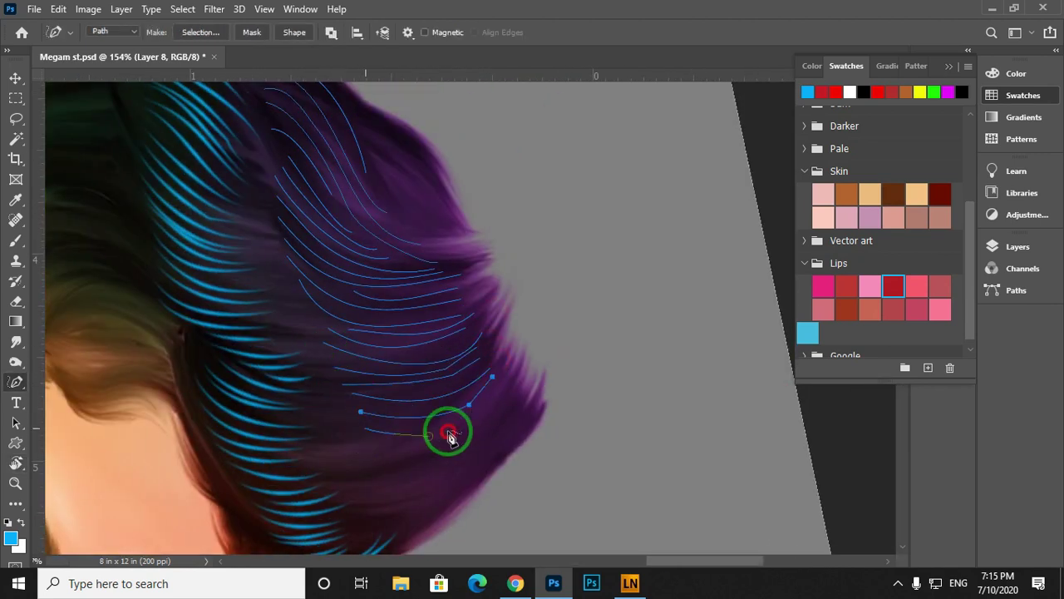
mouse_move(364, 443)
left_mouse_down()
mouse_move(517, 383)
mouse_move(511, 418)
left_mouse_up()
mouse_move(376, 471)
left_mouse_down()
mouse_move(485, 446)
mouse_move(507, 427)
left_mouse_up()
left_click_drag(390, 494, 516, 420)
mouse_move(389, 506)
left_mouse_down()
mouse_move(418, 506)
mouse_move(511, 437)
left_mouse_up()
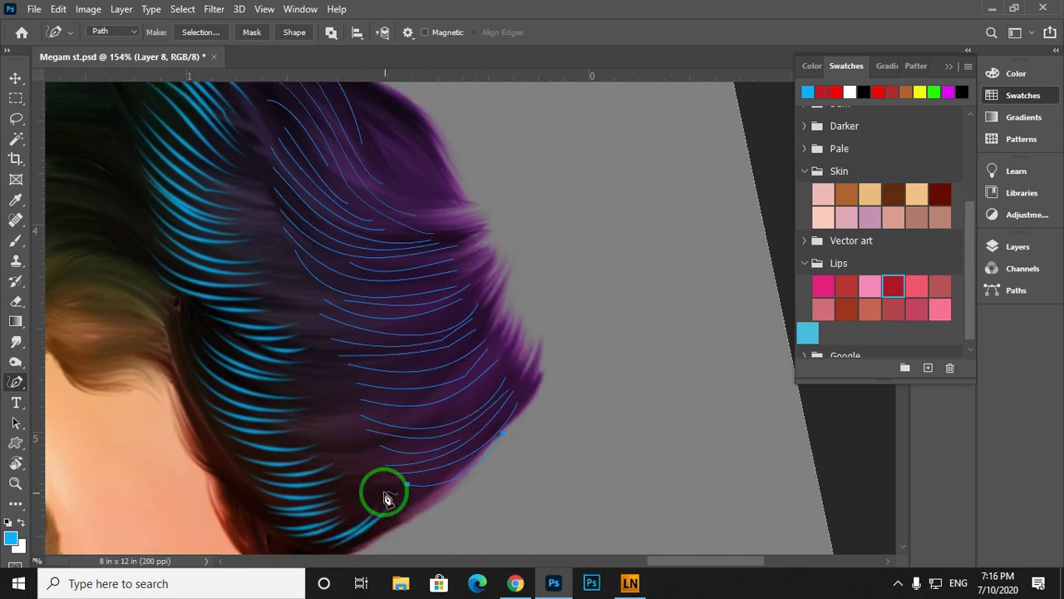
Add shorter freeform strand paths along the upper back edge of the purple quiff.
left_click_drag(399, 320, 385, 494)
left_click_drag(346, 269, 459, 368)
left_click_drag(361, 292, 450, 377)
left_click_drag(370, 316, 425, 369)
left_click_drag(369, 340, 450, 382)
mouse_move(382, 333)
left_mouse_down()
mouse_move(485, 388)
mouse_move(399, 152)
mouse_move(401, 409)
left_mouse_up()
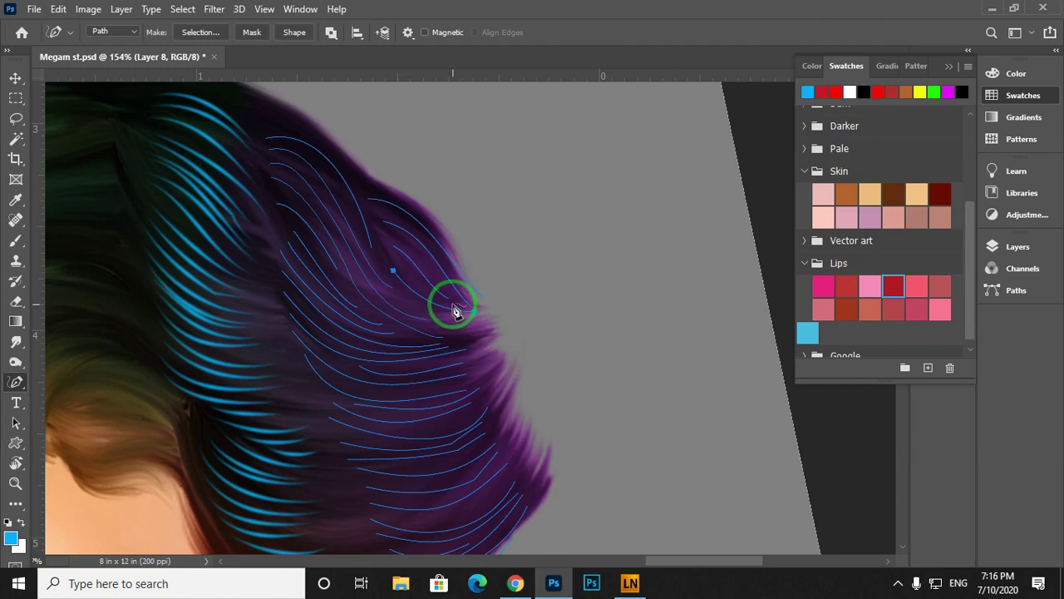
mouse_move(421, 304)
left_mouse_down()
mouse_move(408, 313)
mouse_move(487, 362)
left_mouse_up()
Undo the stray blue brush stroke and set the foreground colour to bright purple b600d7, sampled from the hair and brightened.
key("b")
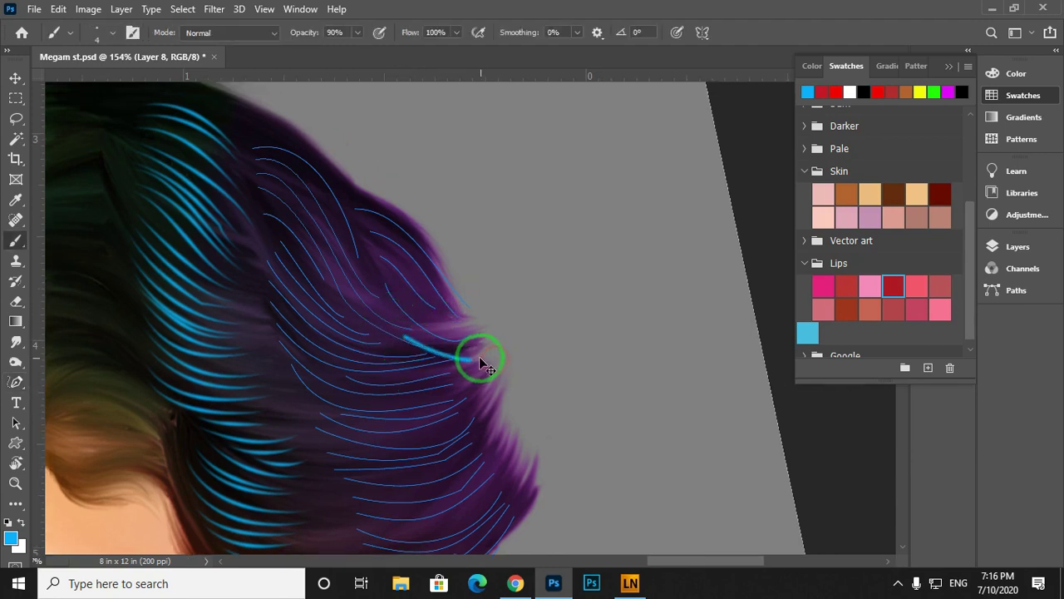
key("ctrl+z")
left_click(11, 536)
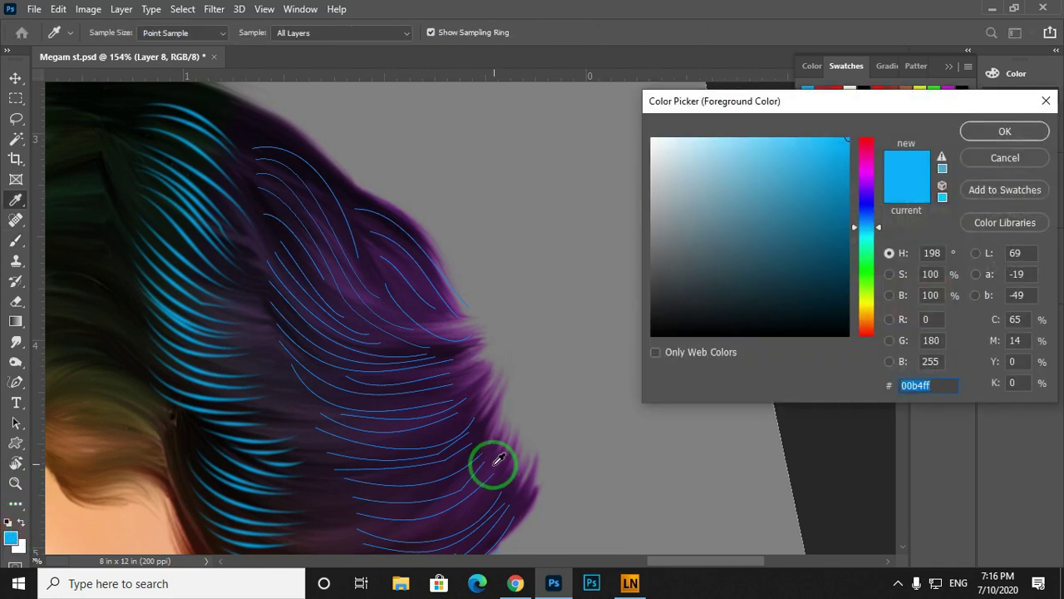
left_click(494, 465)
mouse_move(810, 209)
left_mouse_down()
mouse_move(860, 131)
mouse_move(849, 167)
left_mouse_up()
left_click(983, 131)
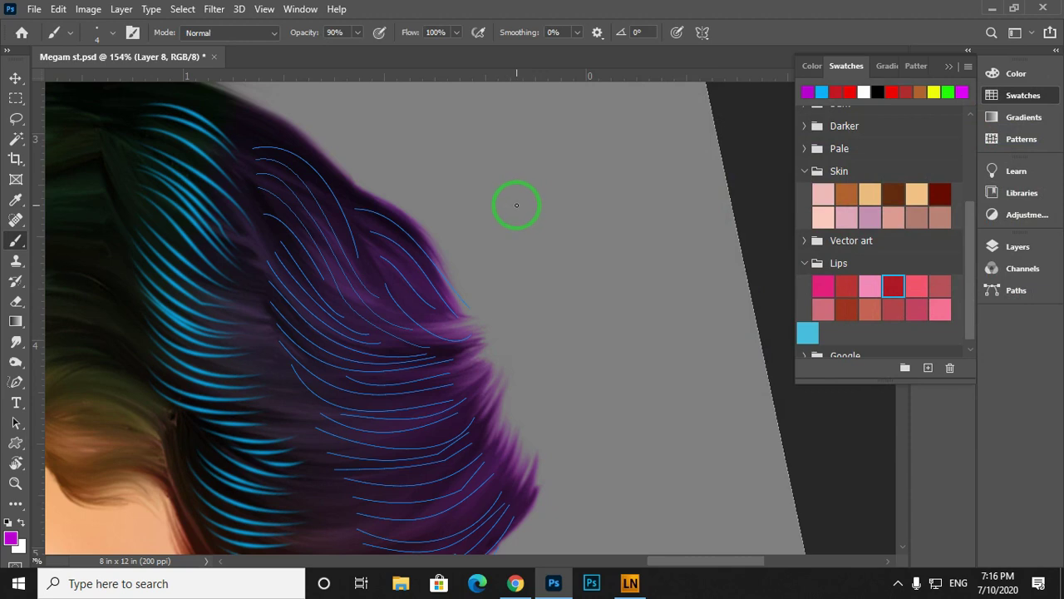
Check the brush's Shape Dynamics, stroke the strand paths in purple with the Brush and Simulate Pressure, and delete the paths.
key("F5")
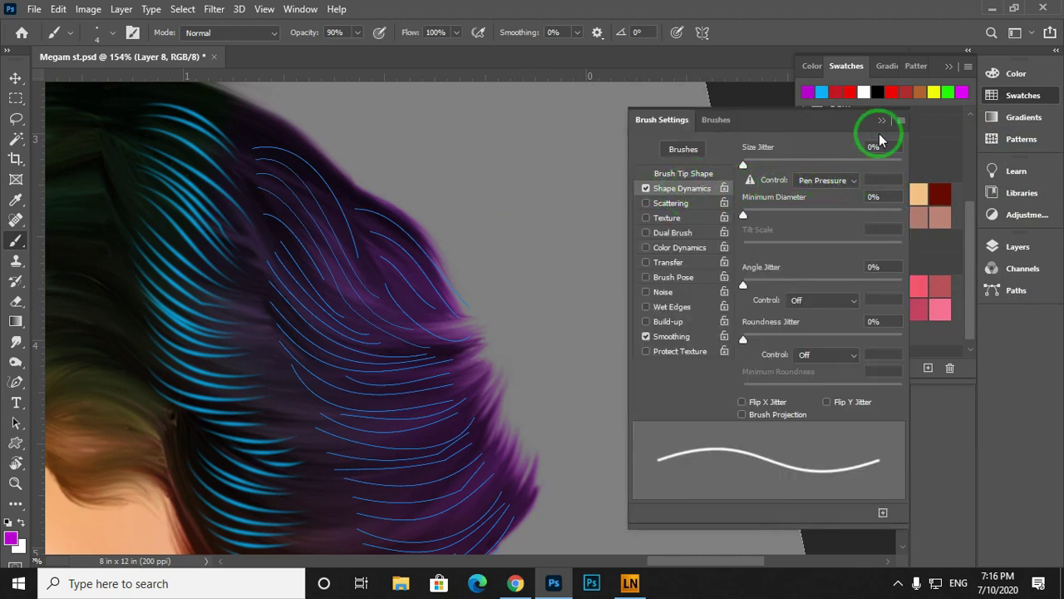
left_click(882, 122)
key("p")
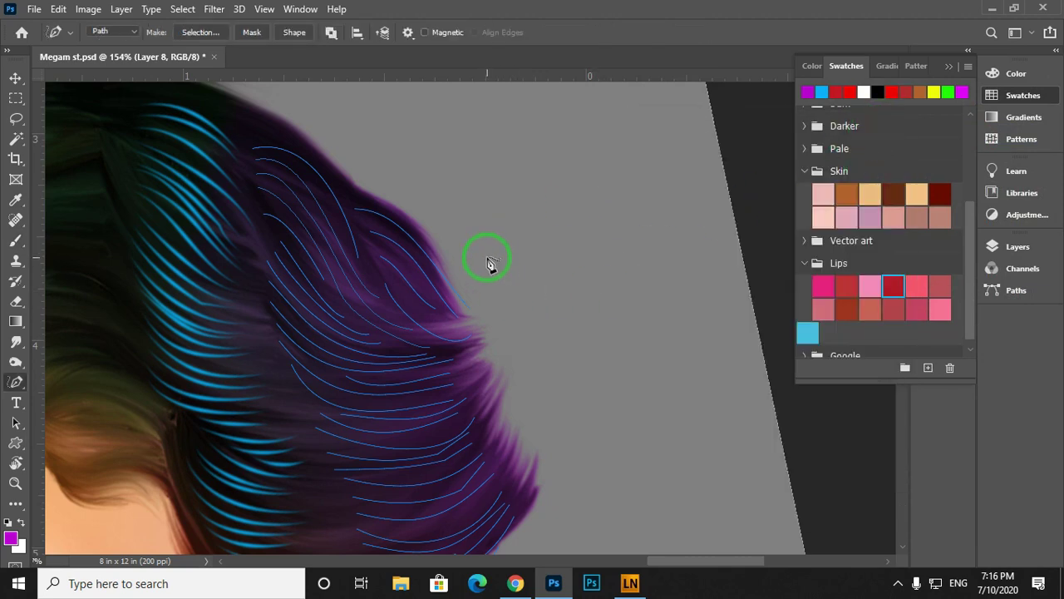
right_click(488, 257)
left_click(571, 326)
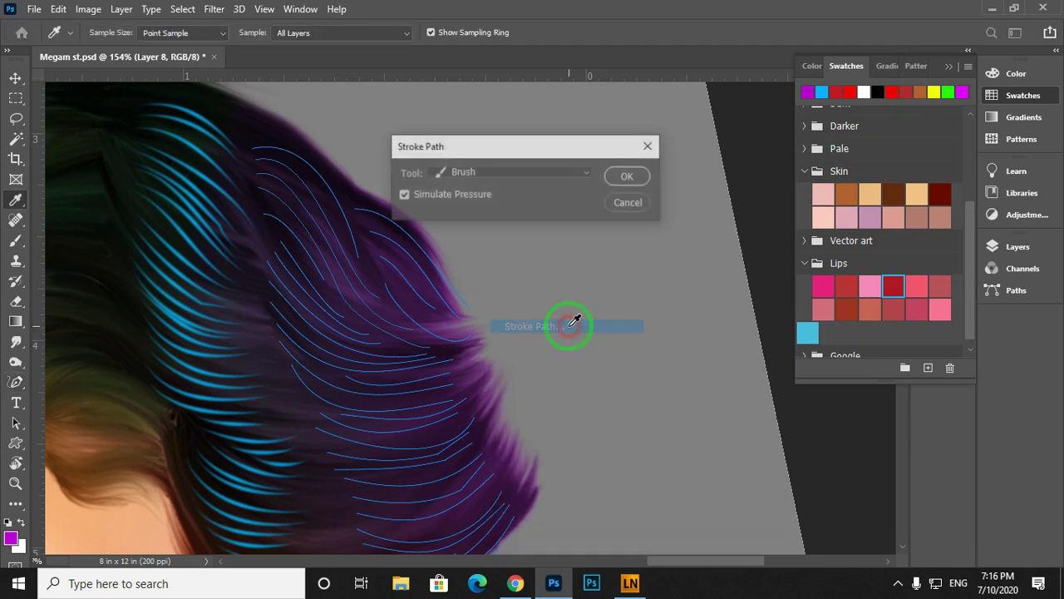
left_click(627, 180)
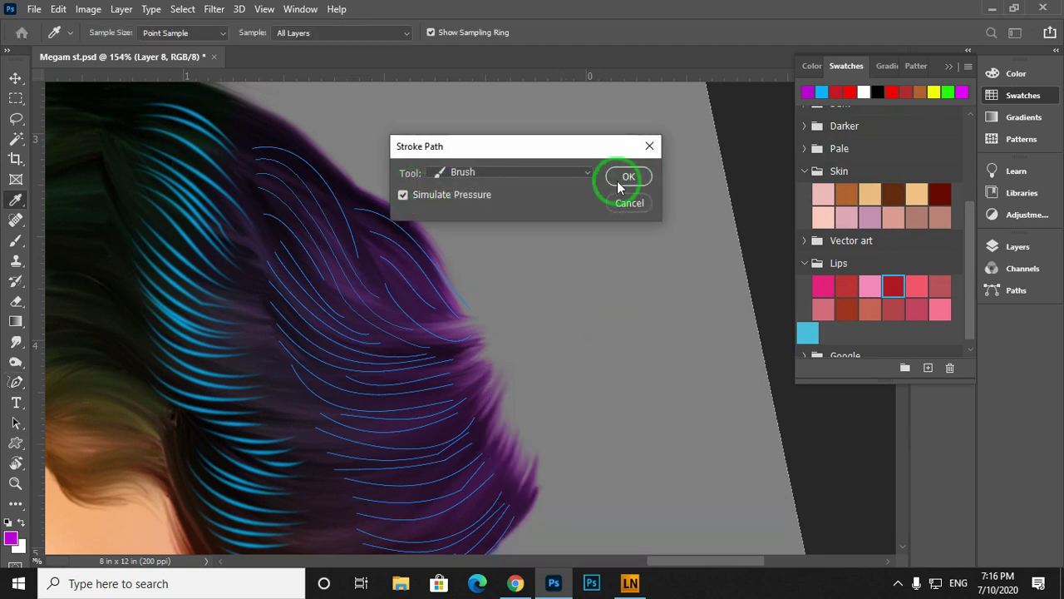
right_click(510, 277)
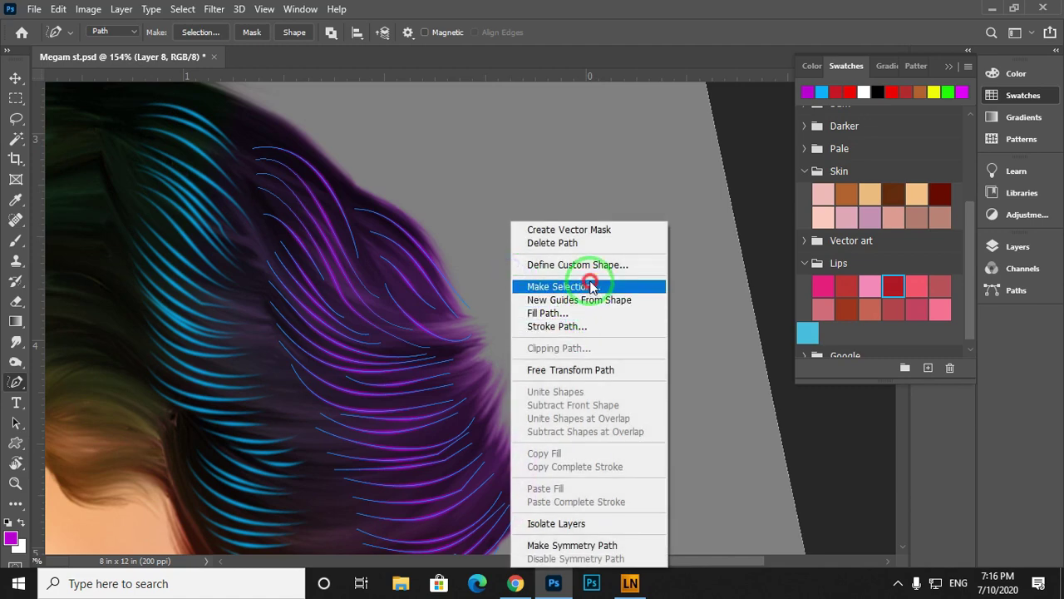
left_click(589, 243)
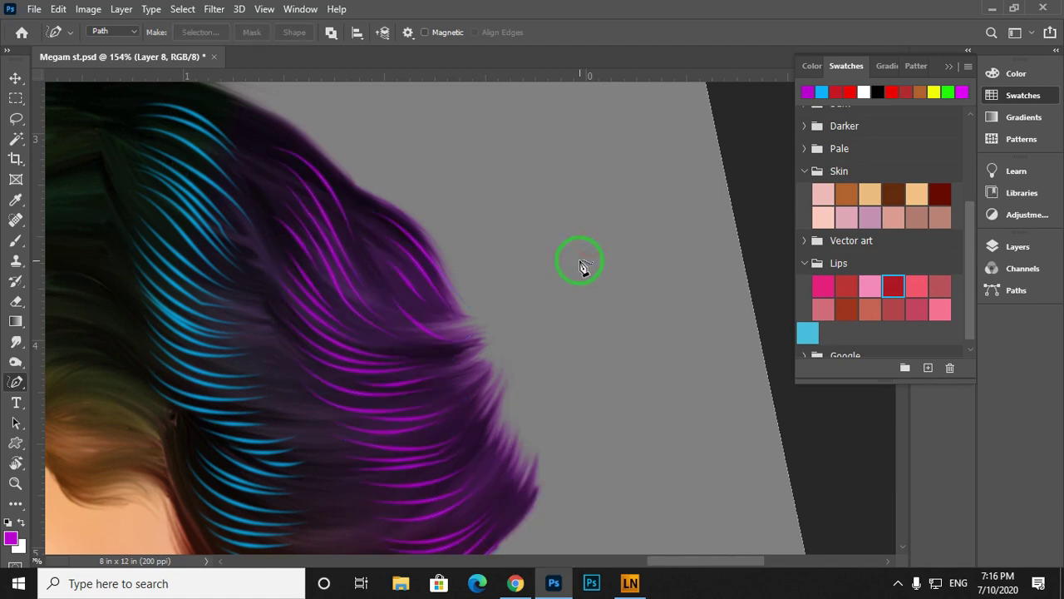
key("Escape")
Review the purple strands on the whole portrait, and undo their stroke and the path deletion.
left_click_drag(617, 433, 539, 206)
left_click_drag(571, 306, 570, 326)
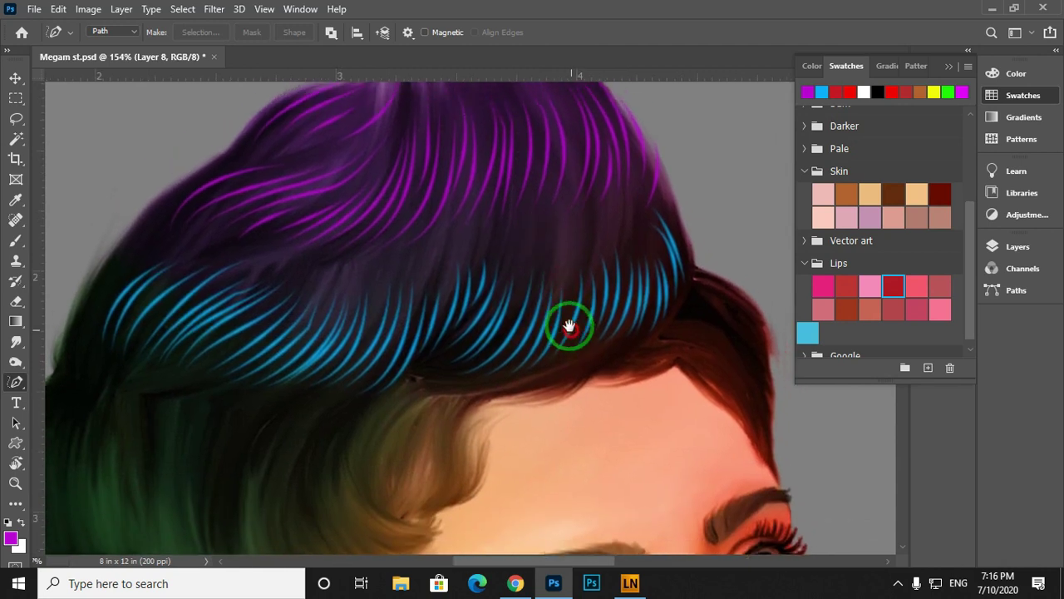
left_click_drag(560, 281, 509, 268)
key("ctrl+0")
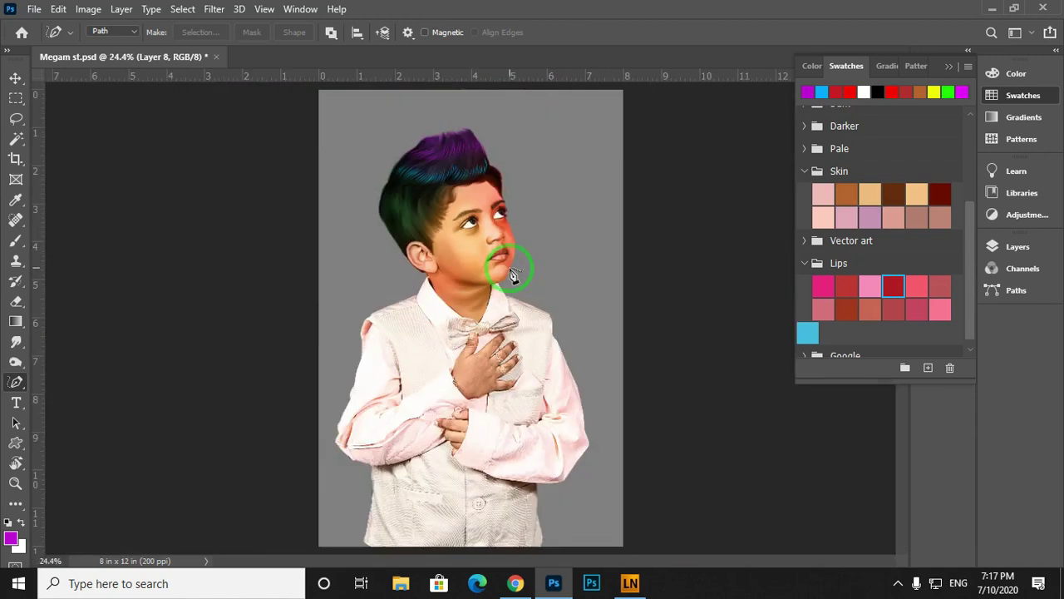
key("z")
left_click_drag(461, 186, 508, 251)
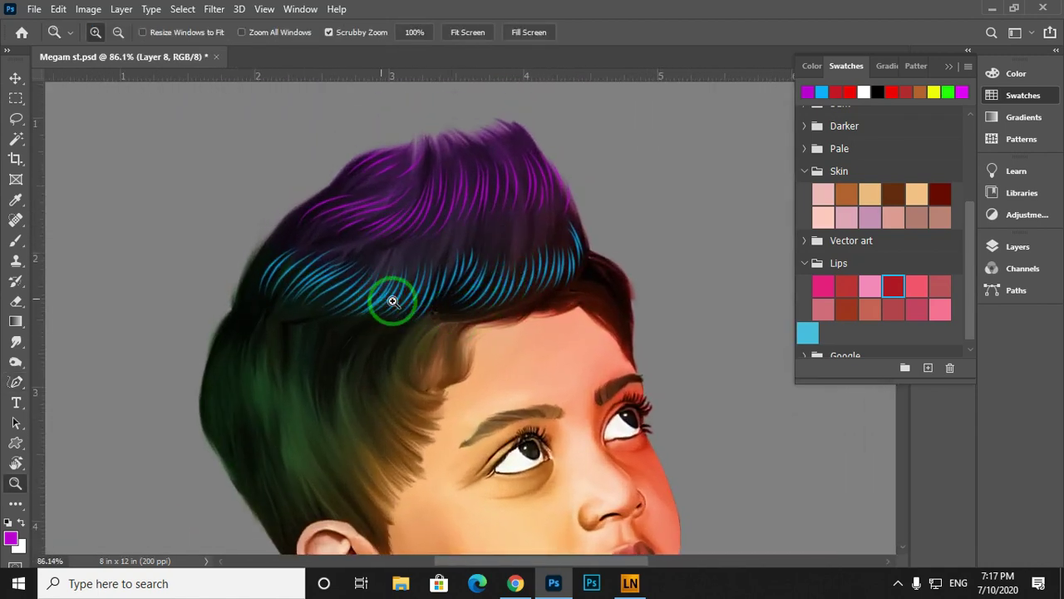
key("ctrl+h")
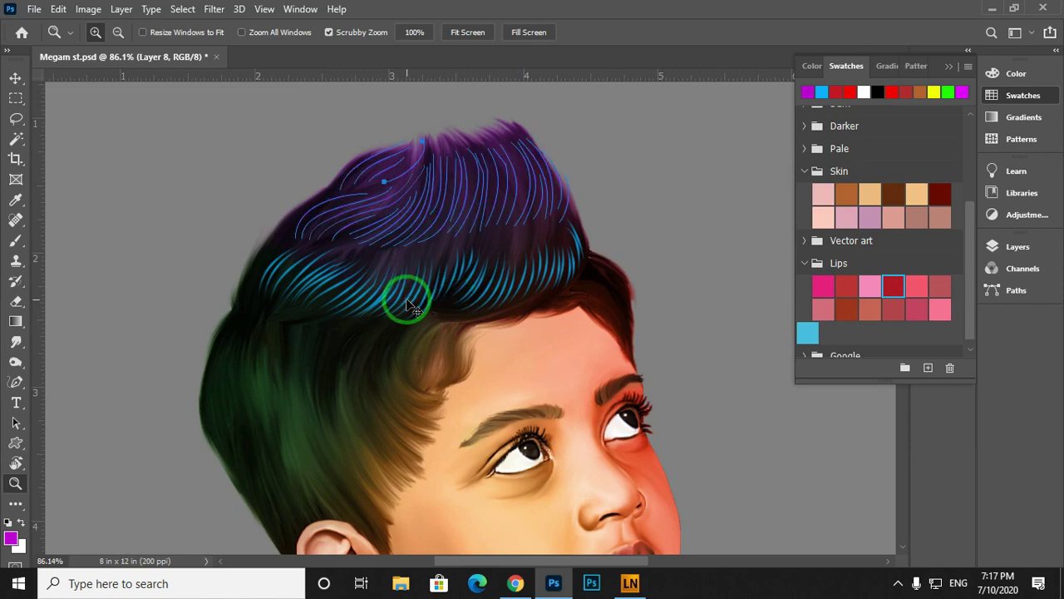
Set the foreground colour to bright blue 00b4ff, starting from a sample of the existing blue strands.
left_click(12, 541)
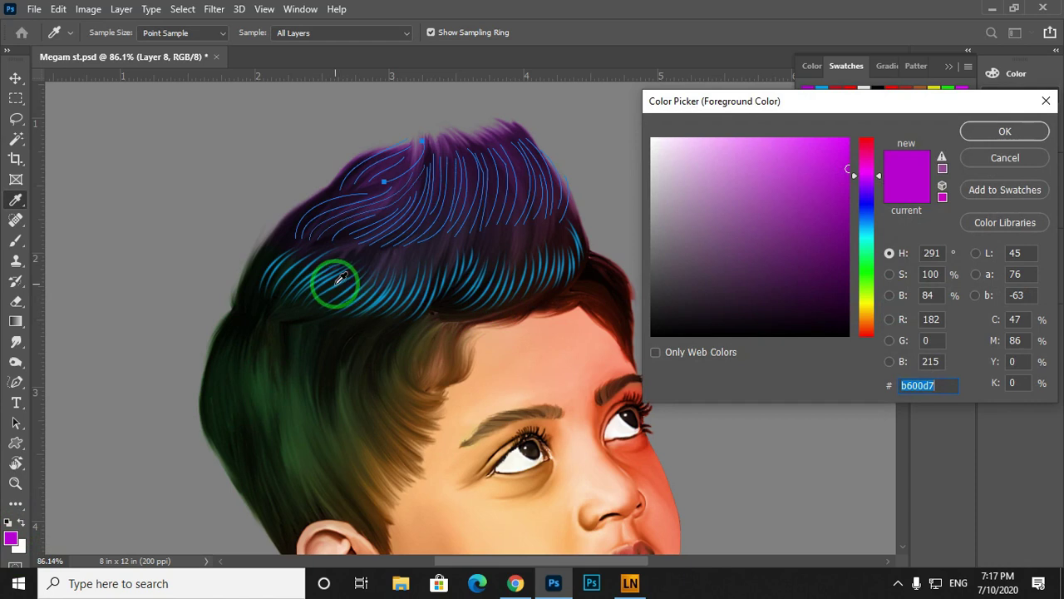
left_click(341, 280)
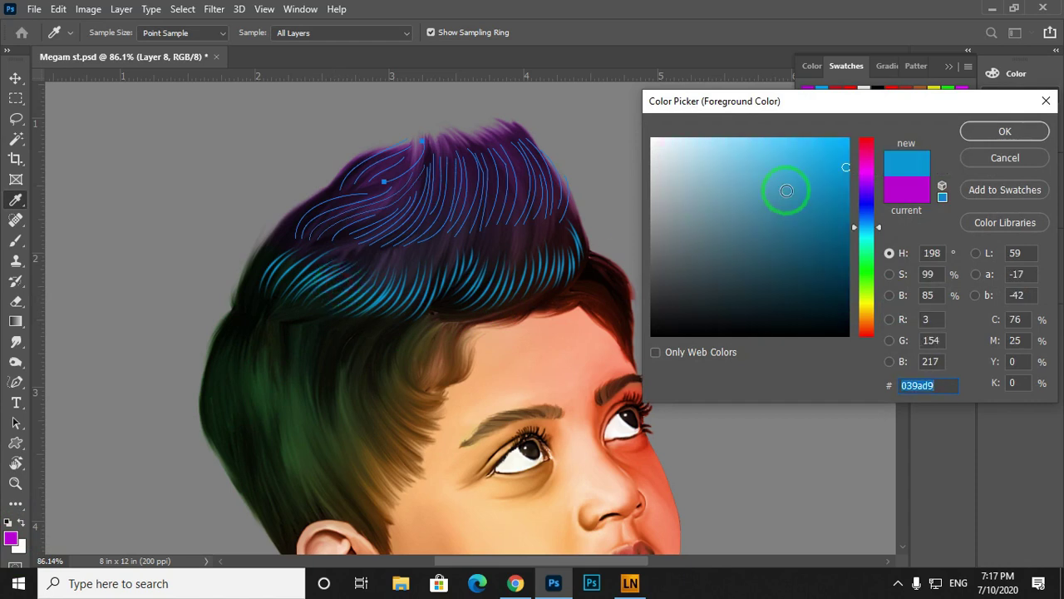
left_click(986, 131)
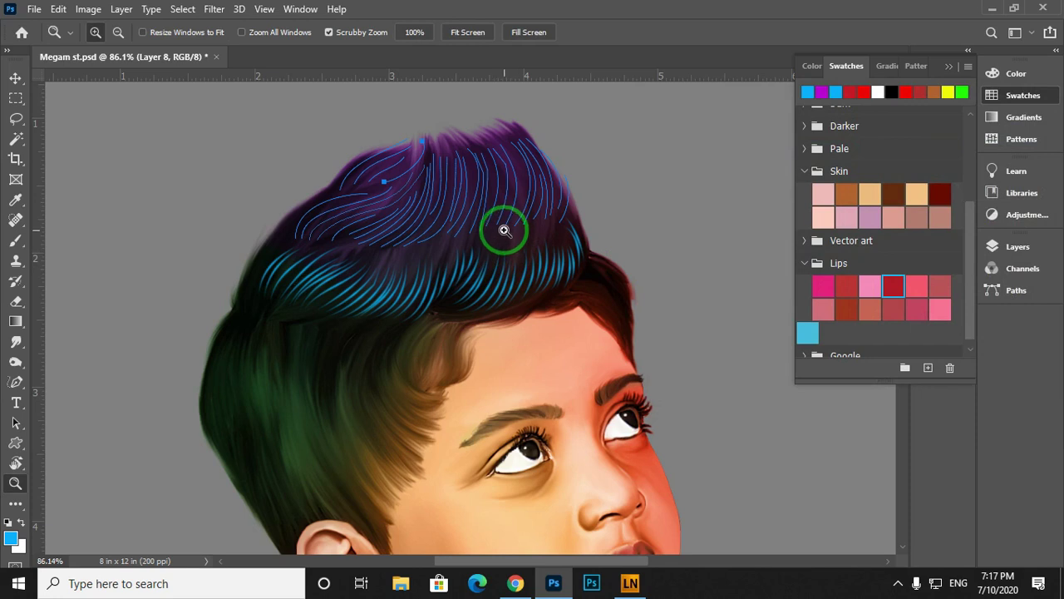
Stroke the quiff's strand paths in blue with the Brush and Simulate Pressure, and delete the paths.
key("p")
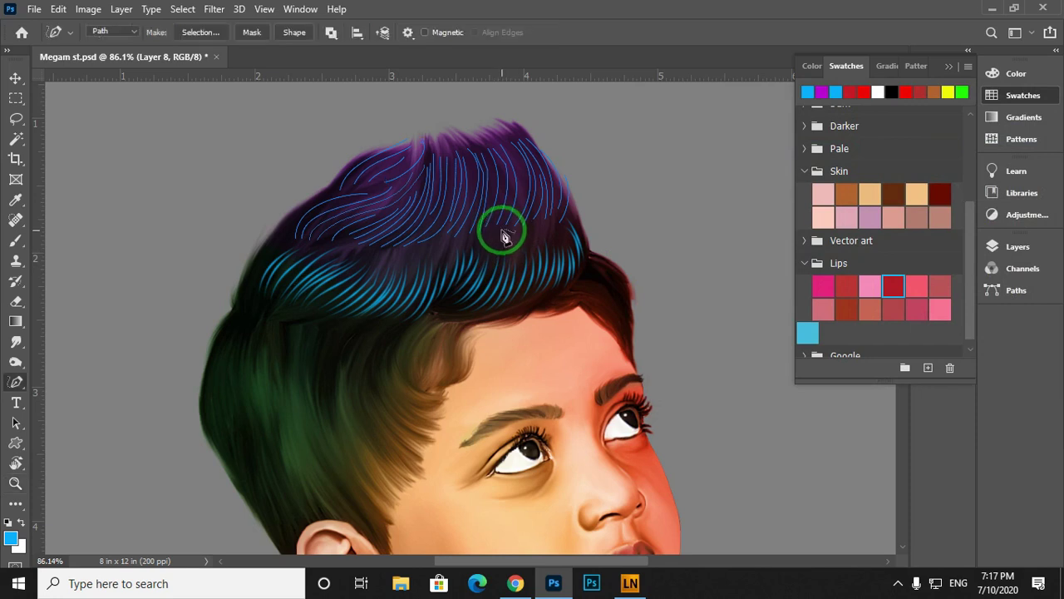
right_click(504, 237)
left_click(556, 329)
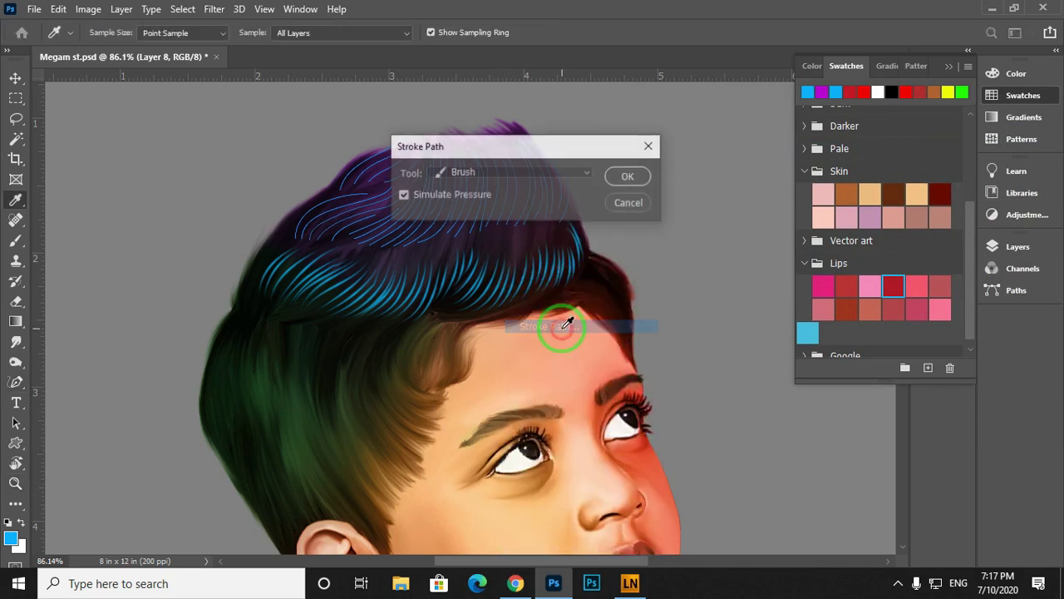
left_click(628, 177)
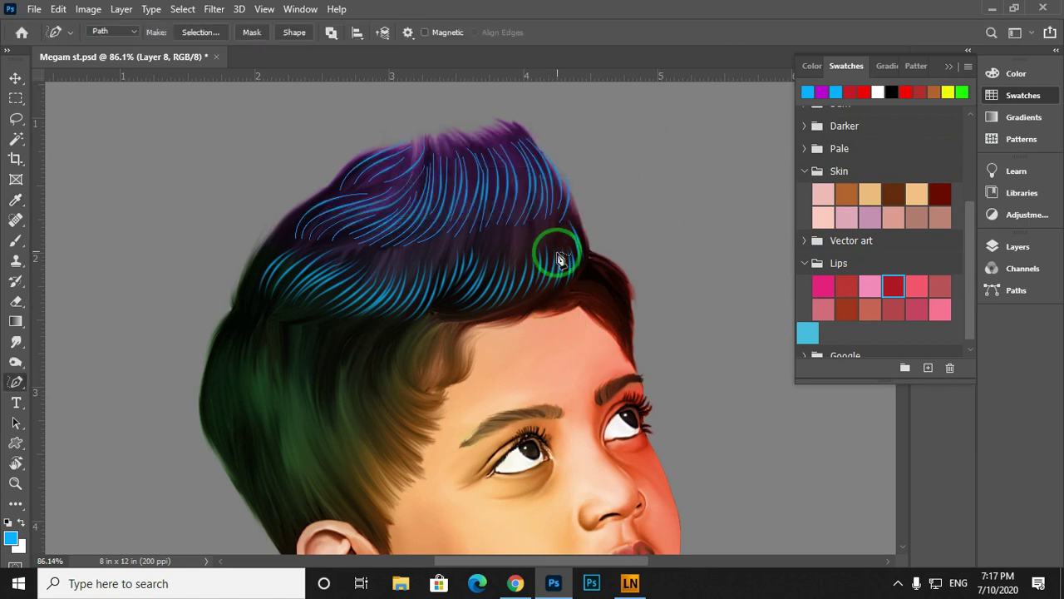
right_click(541, 226)
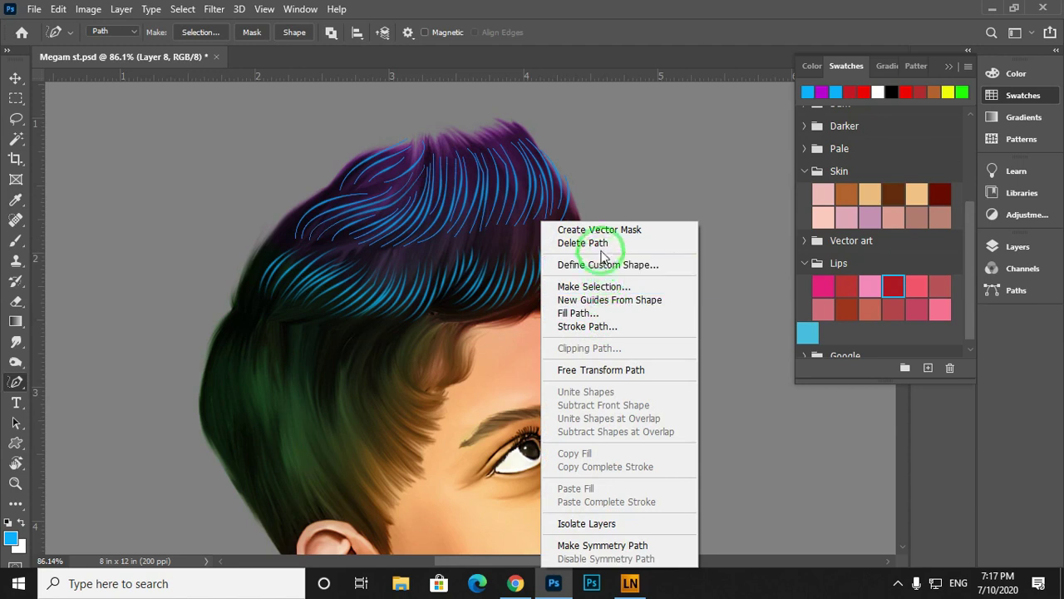
left_click(592, 242)
left_click_drag(533, 287, 494, 306)
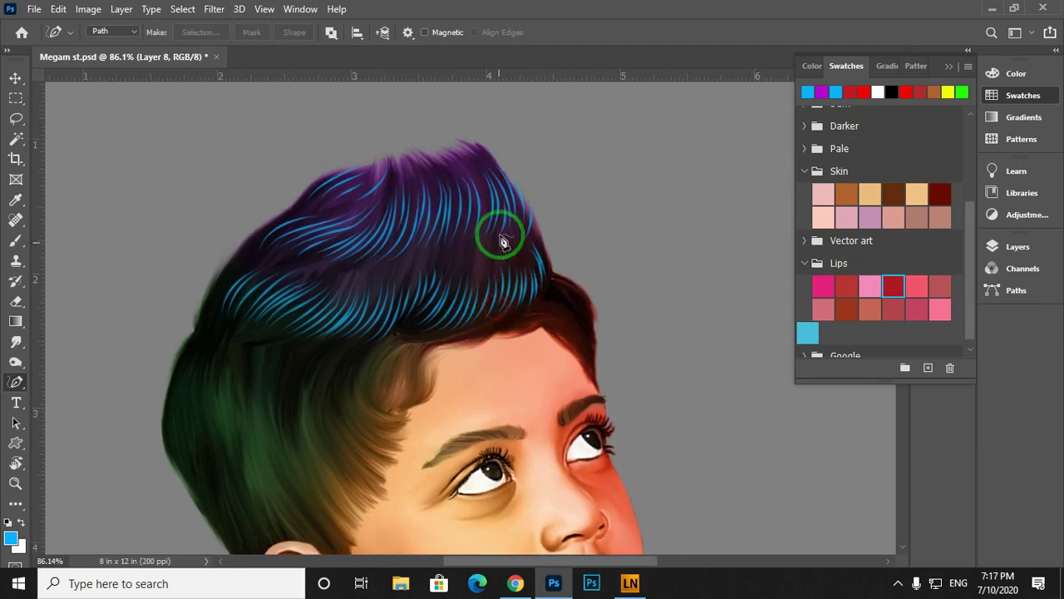
Load the Layer 8 strands as a selection and set the foreground colour to bright magenta.
left_click(1011, 248)
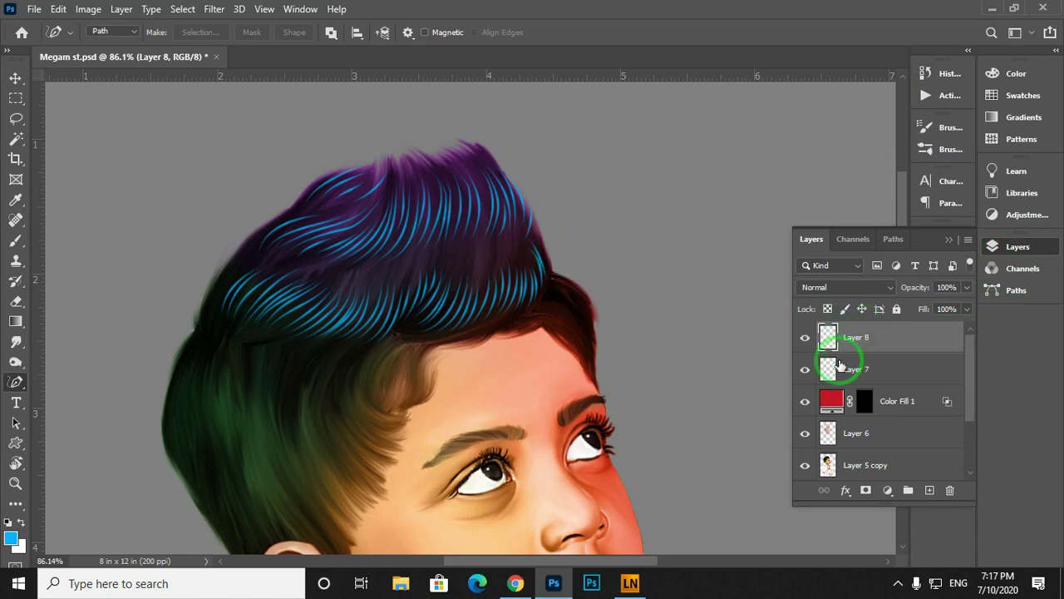
left_click(828, 337, "ctrl")
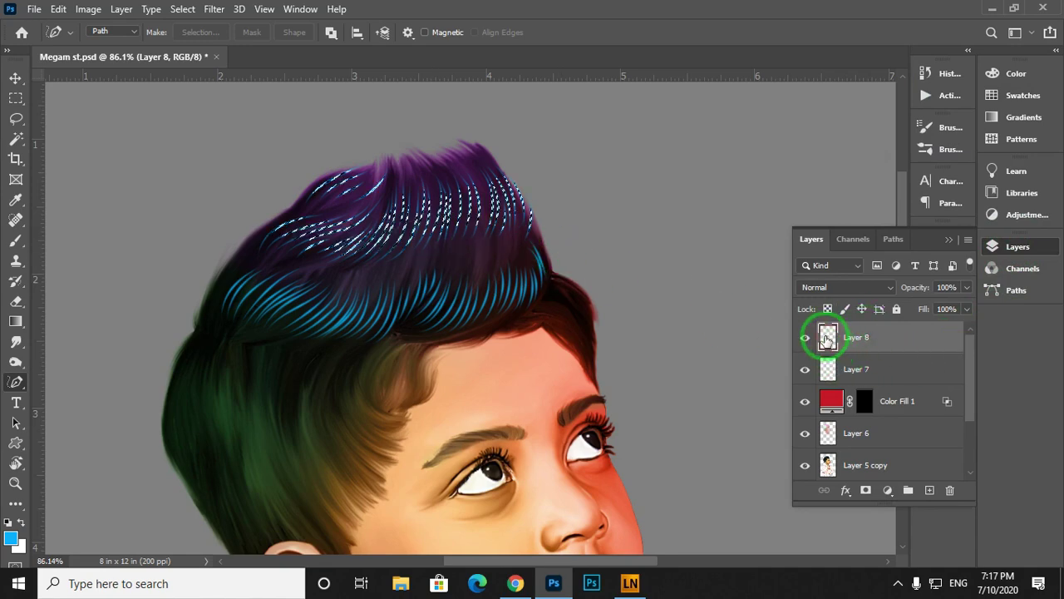
left_click(10, 537)
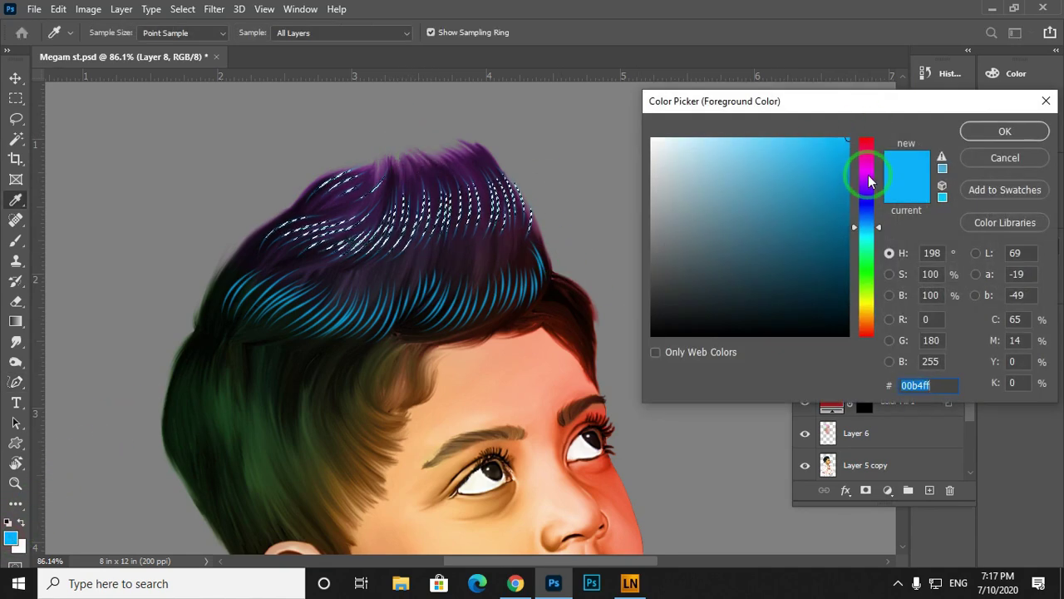
left_click(868, 173)
left_click(990, 132)
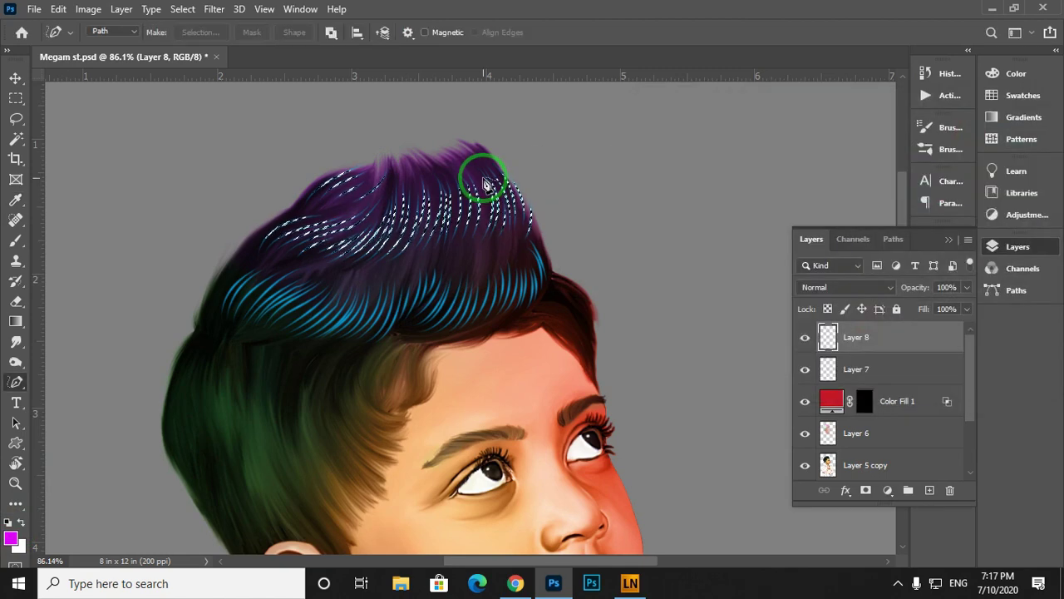
Paint magenta over the upper parts of the selected strands with a 200 px soft round brush, keeping the lower ends blue.
key("b")
right_click(388, 168)
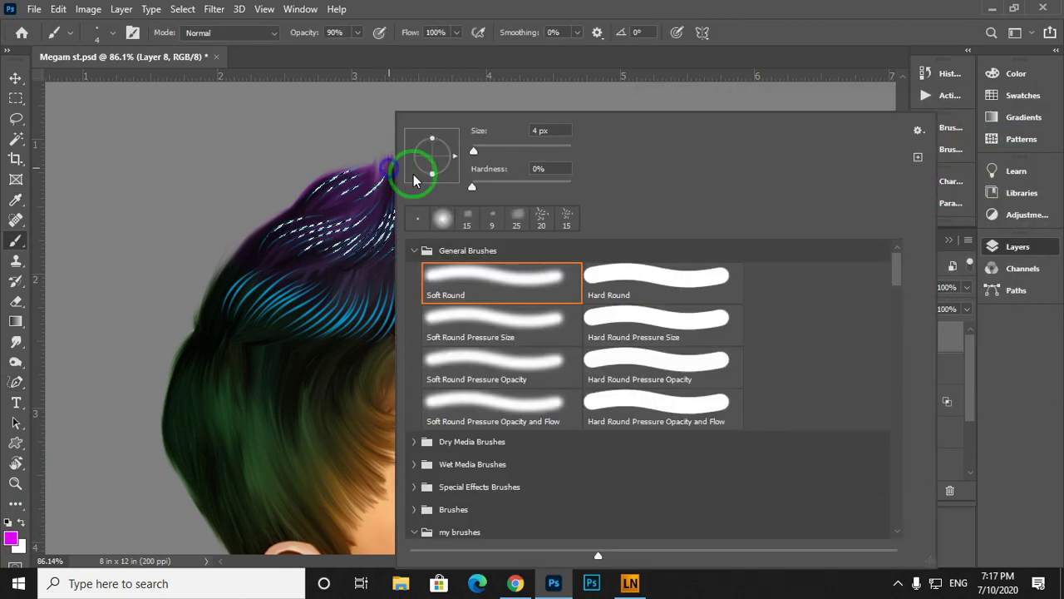
double_click(542, 277)
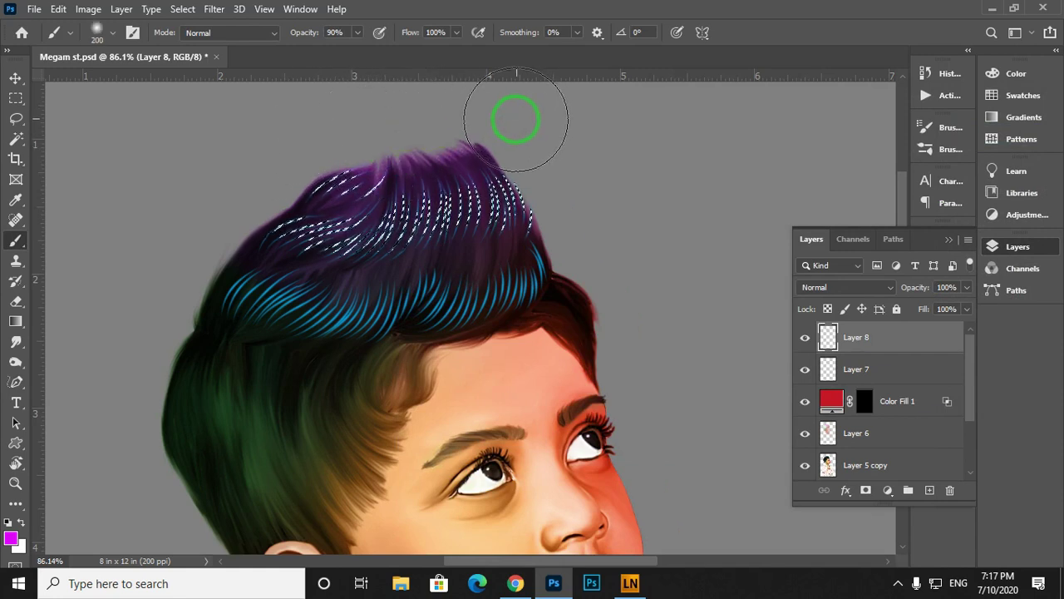
key("ctrl+l")
left_click_drag(320, 191, 378, 192)
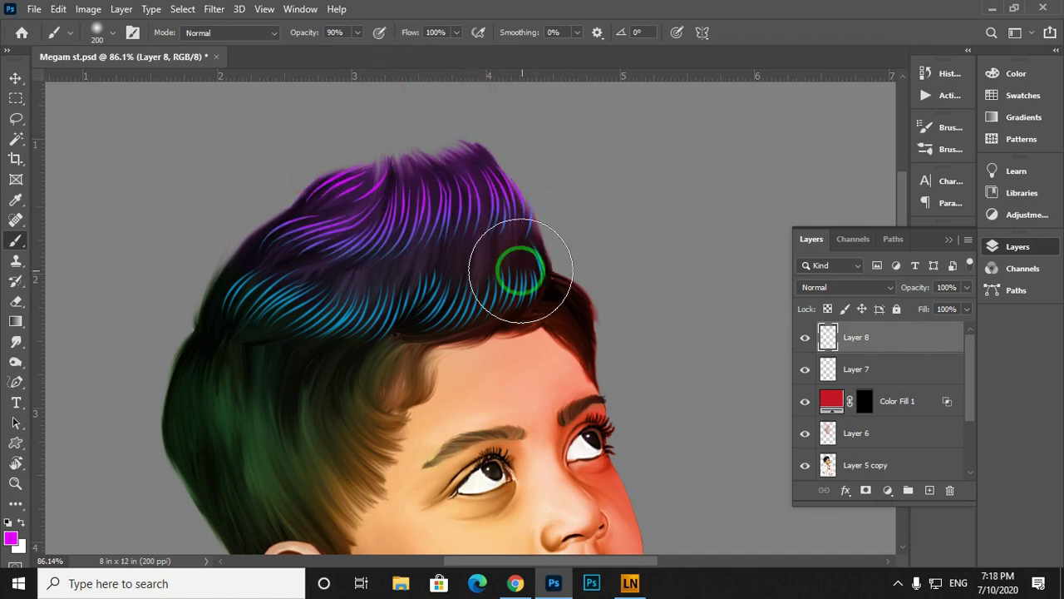
Examine the coloured strands and the hairline above the forehead up close.
key("z")
mouse_move(475, 271)
left_mouse_down()
mouse_move(491, 292)
mouse_move(519, 267)
mouse_move(507, 239)
left_mouse_up()
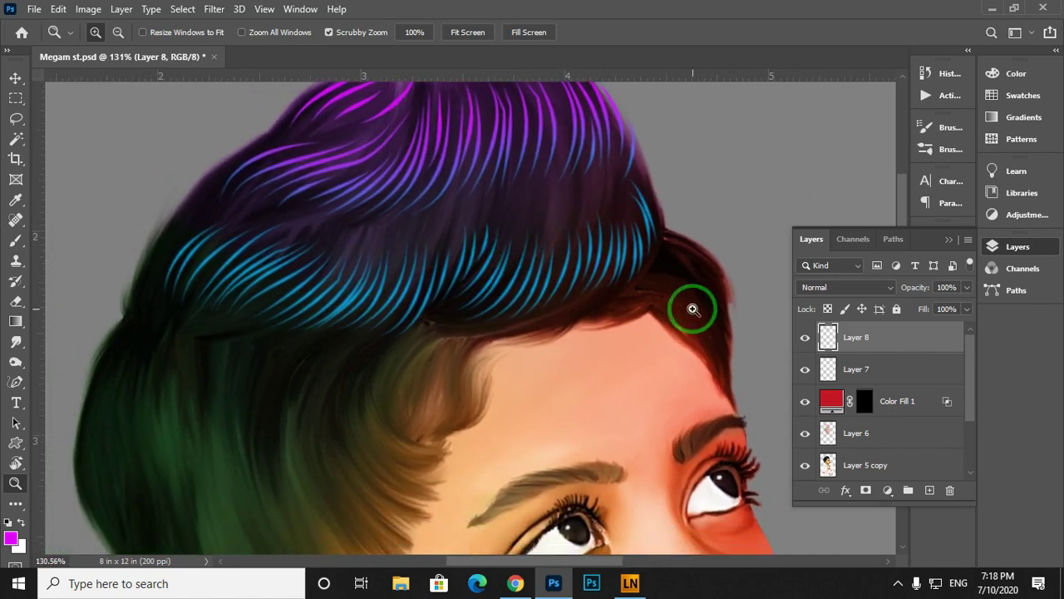
left_click_drag(612, 250, 637, 290)
mouse_move(563, 269)
left_mouse_down()
mouse_move(575, 309)
mouse_move(544, 304)
left_mouse_up()
left_click_drag(554, 261, 519, 216)
left_click_drag(414, 333, 622, 261)
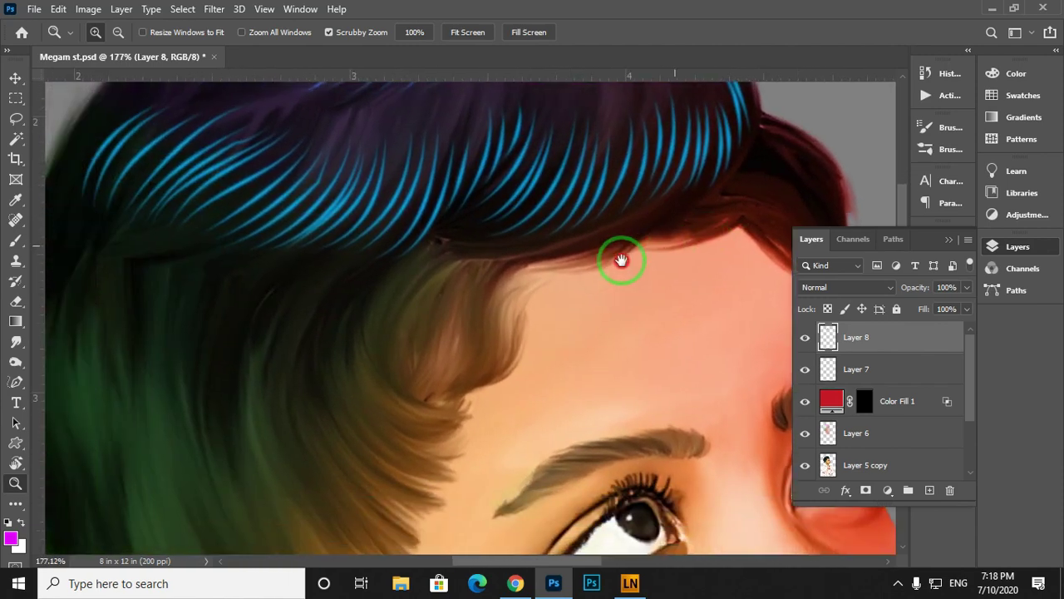
Draw freeform strand paths over the green side hair, from the curl at the hairline to the area behind the ear.
left_click_drag(442, 366, 379, 301)
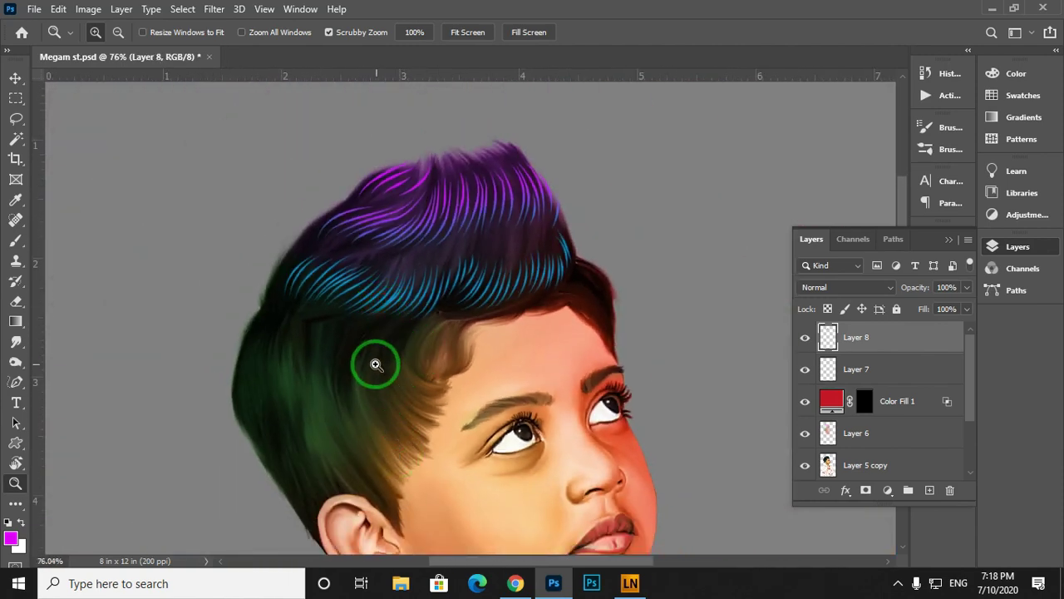
left_click_drag(392, 338, 455, 304)
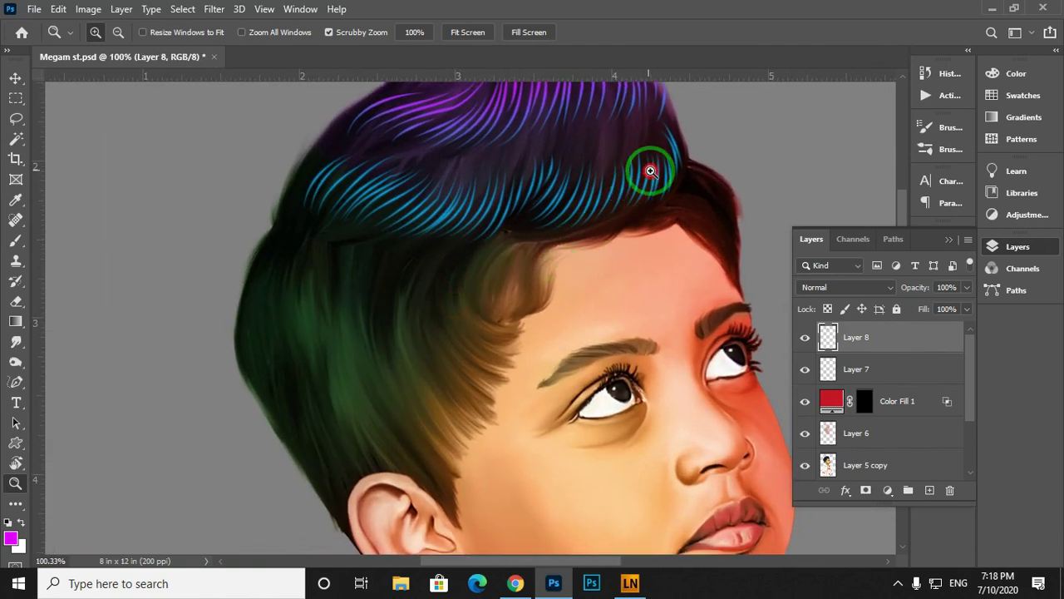
left_click_drag(651, 171, 366, 460)
left_click_drag(616, 318, 497, 268)
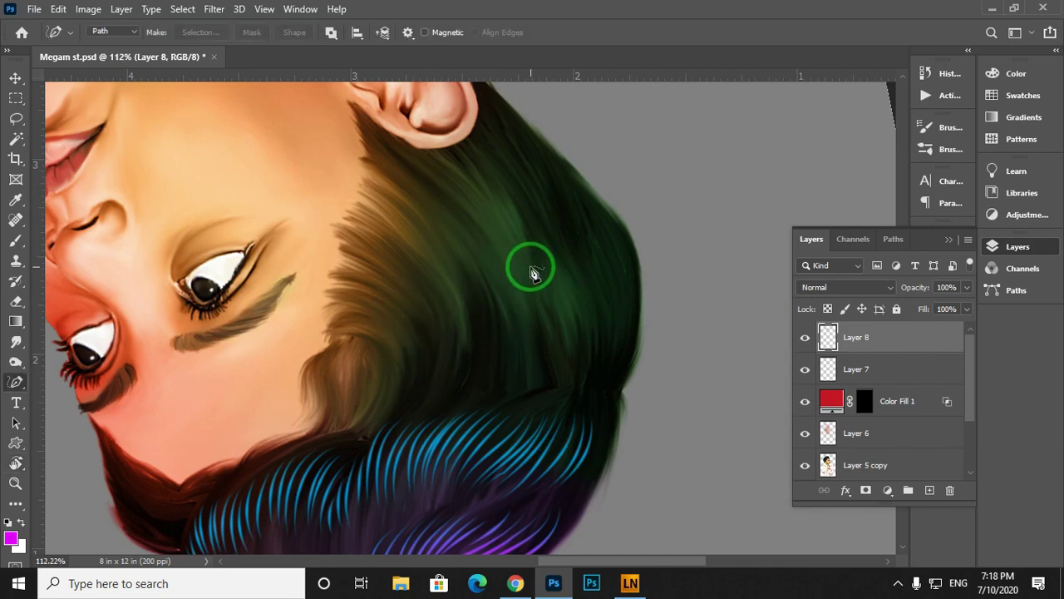
key("r")
left_click_drag(533, 273, 531, 327)
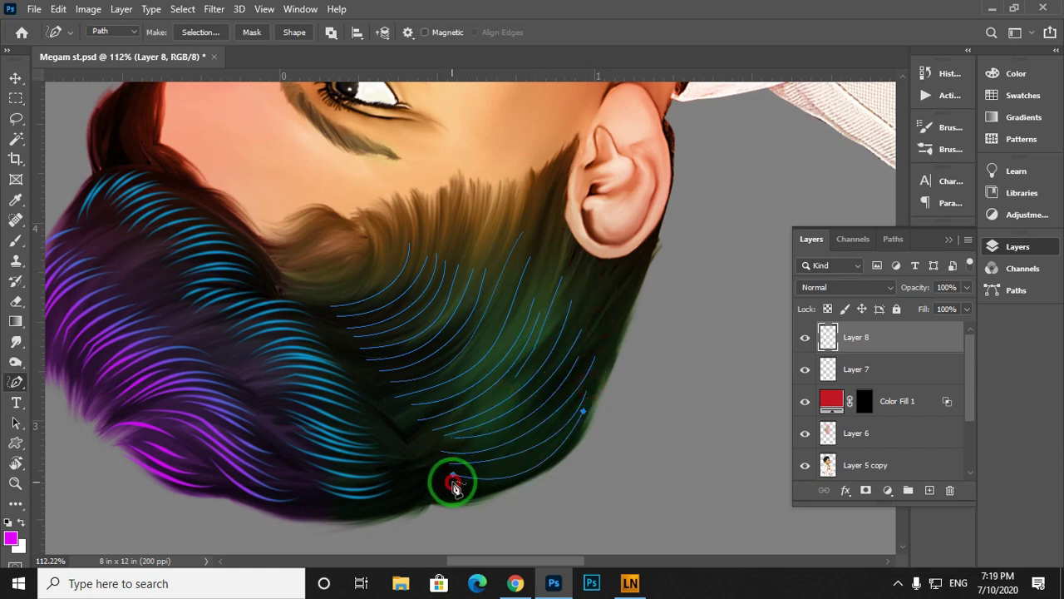
mouse_move(454, 487)
left_mouse_down()
mouse_move(535, 357)
mouse_move(518, 309)
mouse_move(491, 423)
mouse_move(528, 391)
left_mouse_up()
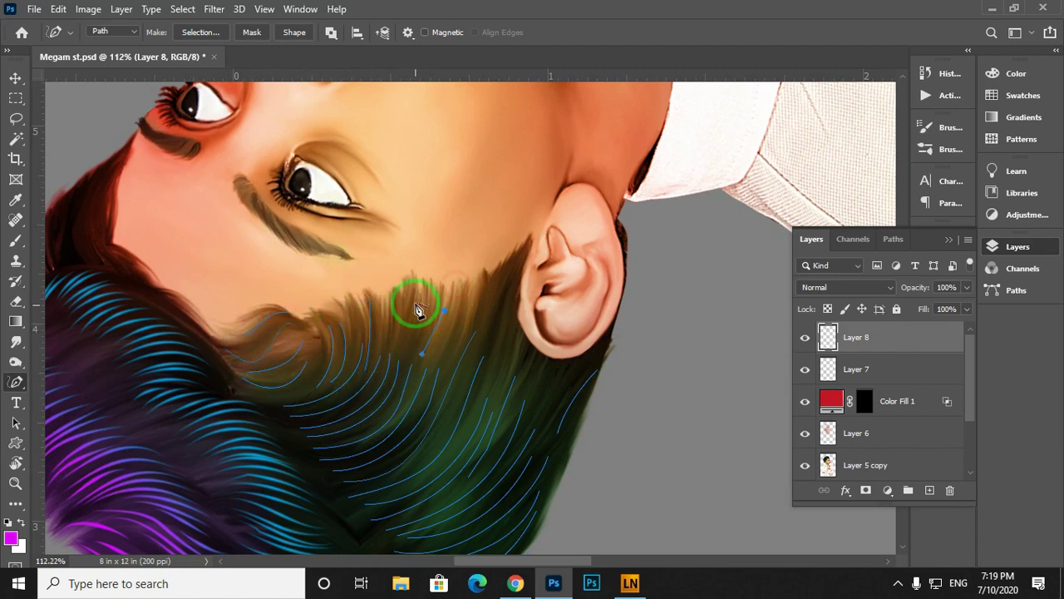
mouse_move(513, 314)
left_mouse_down()
mouse_move(491, 308)
mouse_move(573, 340)
mouse_move(379, 309)
left_mouse_up()
Set the foreground colour to bright green and reduce the brush to 7 px.
left_click(11, 538)
left_click(865, 272)
left_click(1005, 131)
key("bracketleft")
key("bracketleft")
key("bracketleft")
key("bracketleft")
key("bracketleft")
key("bracketleft")
key("bracketleft")
key("bracketleft")
key("bracketleft")
key("bracketleft")
key("bracketleft")
key("bracketleft")
key("bracketleft")
key("bracketleft")
key("bracketleft")
key("bracketleft")
key("bracketleft")
key("bracketleft")
key("bracketleft")
key("bracketleft")
left_click_drag(592, 387, 607, 344)
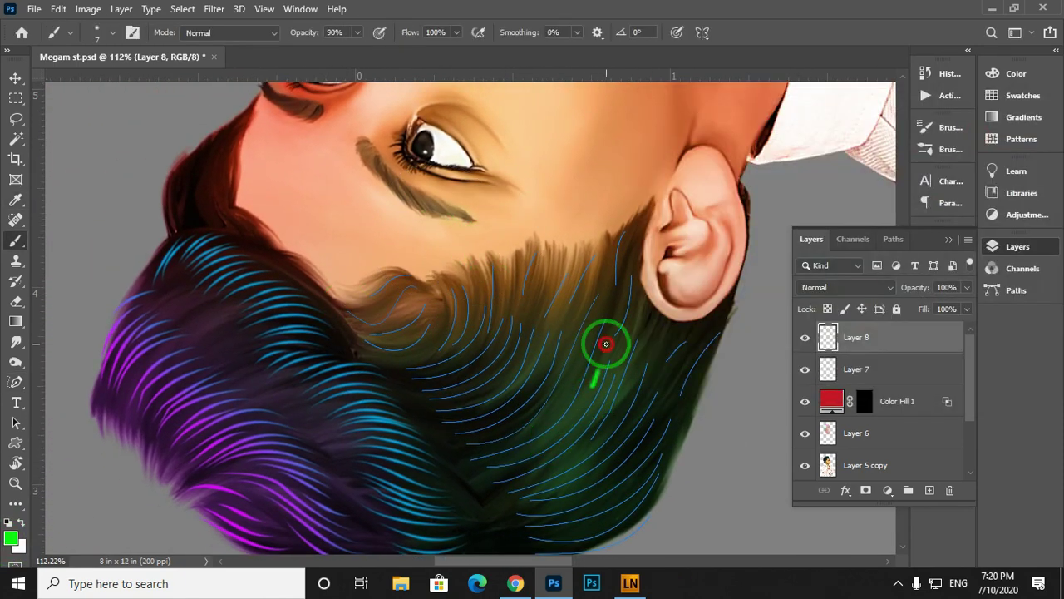
Add a new layer for the side-hair strands and adjust the brush settings.
key("ctrl+shift+n")
key("Return")
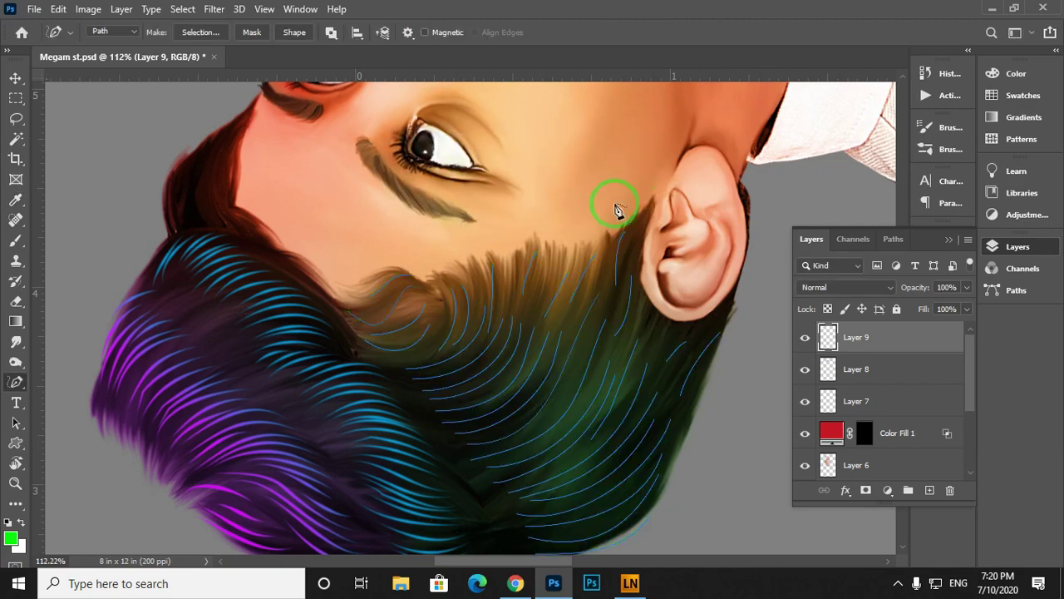
key("b")
key("F5")
left_click(825, 180)
left_click(820, 218)
key("F5")
Stroke the side-hair strand paths in bright green with the brush, and delete the paths.
key("p")
right_click(623, 293)
left_click(666, 310)
right_click(585, 287)
left_click(654, 244)
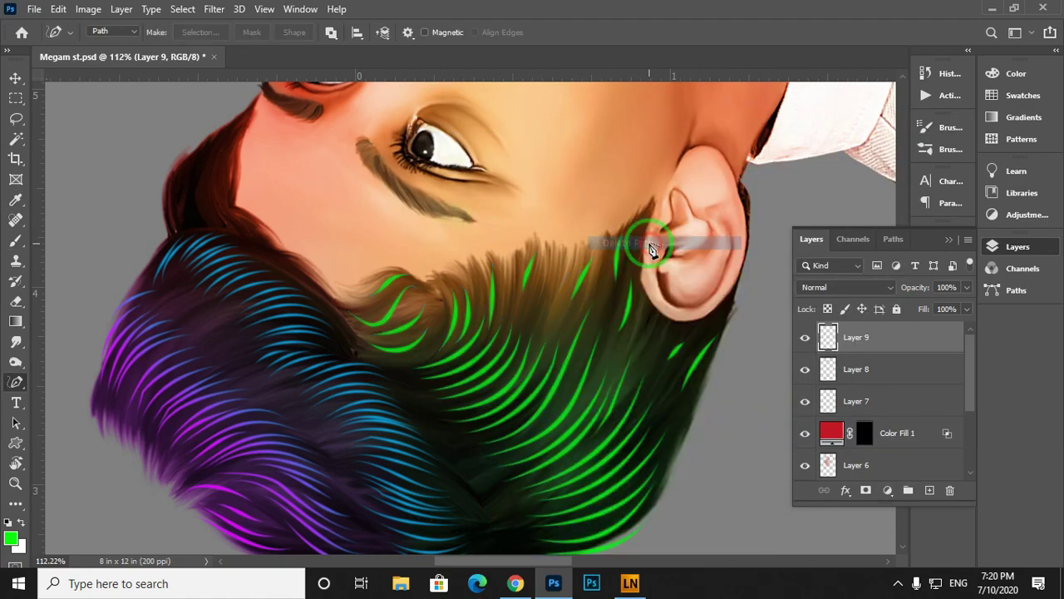
Draw freeform strand paths over the dark red hair beside the forehead and set the foreground colour to orange-red.
left_click_drag(291, 264, 405, 343)
key("r")
mouse_move(336, 241)
left_mouse_down()
mouse_move(477, 349)
mouse_move(412, 383)
left_mouse_up()
left_click_drag(418, 388, 412, 452)
left_click_drag(412, 377, 434, 330)
left_click(11, 538)
left_click(492, 246)
left_click_drag(832, 187, 871, 168)
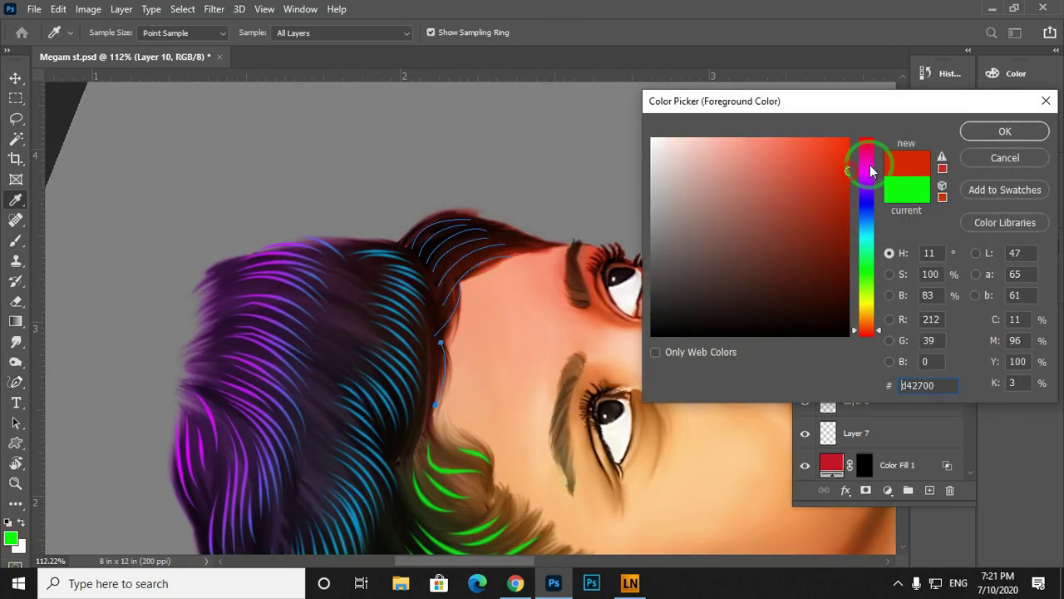
left_click(1005, 131)
Stroke the red hair's paths in orange-red on Layer 10 and delete the paths.
key("p")
right_click(501, 287)
left_click(540, 378)
left_click(622, 177)
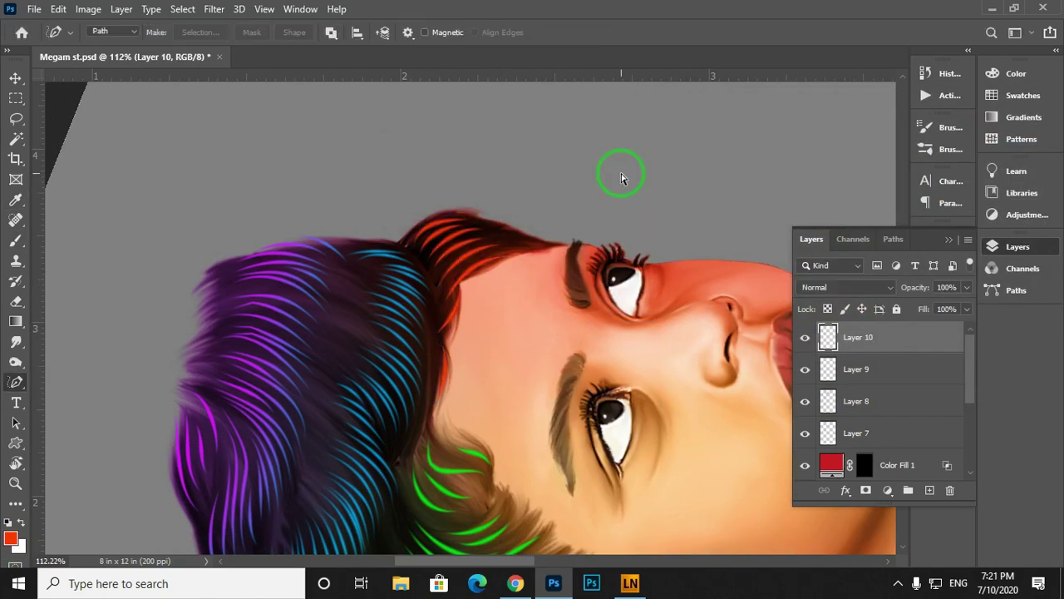
right_click(511, 271)
left_click(556, 326)
left_click(623, 174)
right_click(525, 242)
left_click(568, 243)
key("ctrl+0")
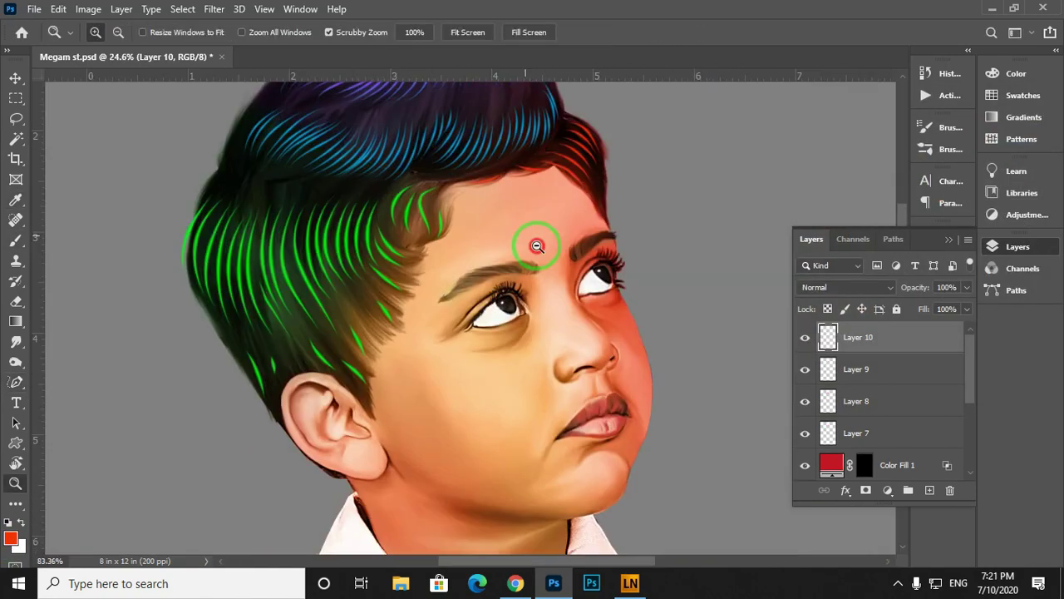
Load the green Layer 9 strands as a selection and set the foreground colour to bright blue, 00b5ff.
key("v")
left_click(368, 256, "ctrl")
left_click(828, 369, "ctrl")
scroll(287, 299, "up", 8)
scroll(441, 374, "down", 10)
left_click(11, 538)
left_click(864, 229)
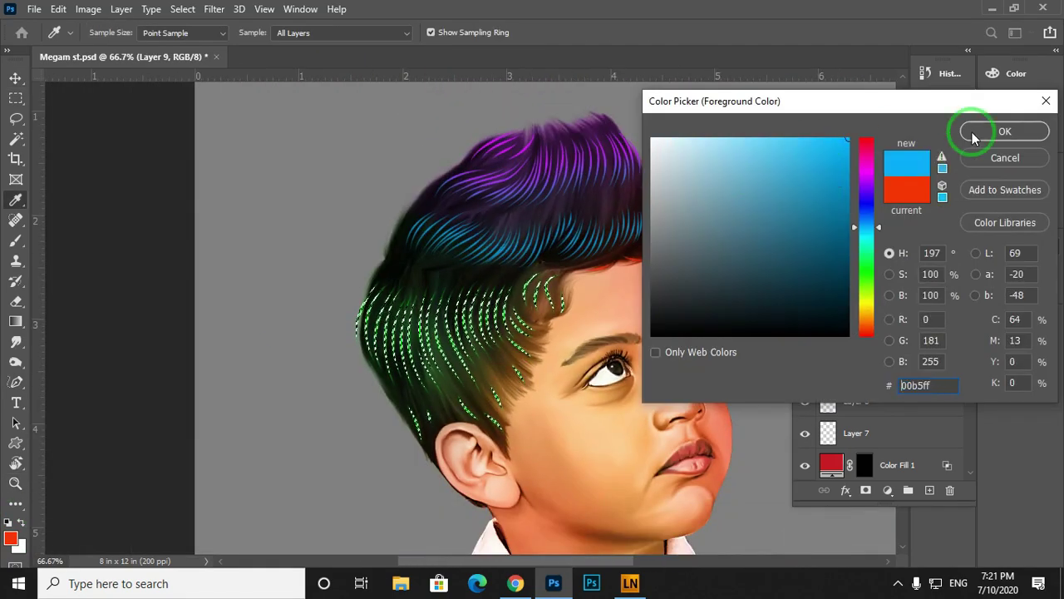
left_click(1005, 131)
Paint blue over the upper parts of the selected green strands with a 400 px soft brush.
key("b")
key("bracketright")
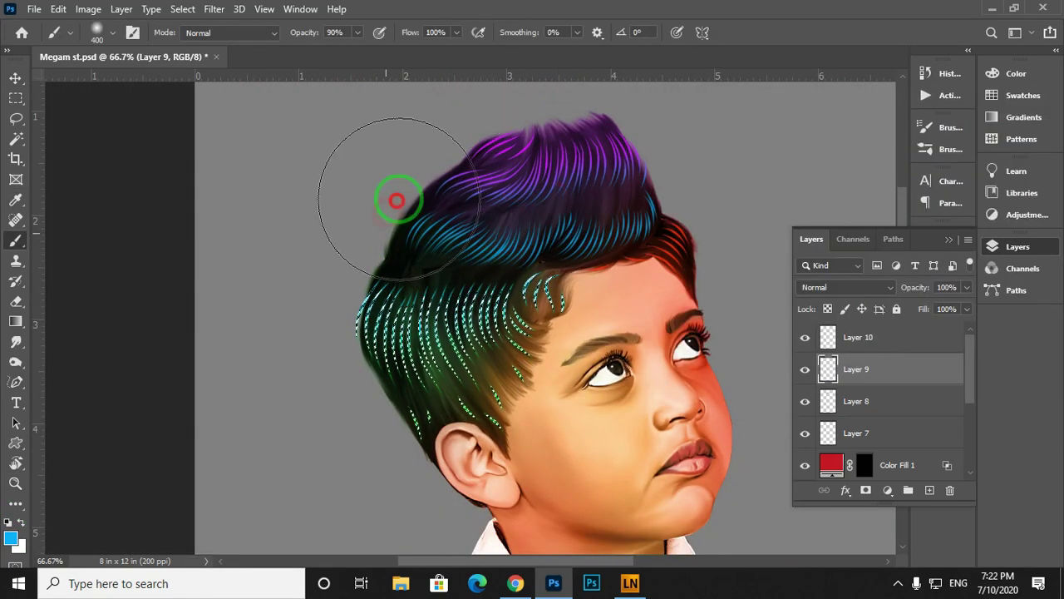
key("z")
scroll(516, 364, "up", 3)
scroll(441, 220, "down", 4)
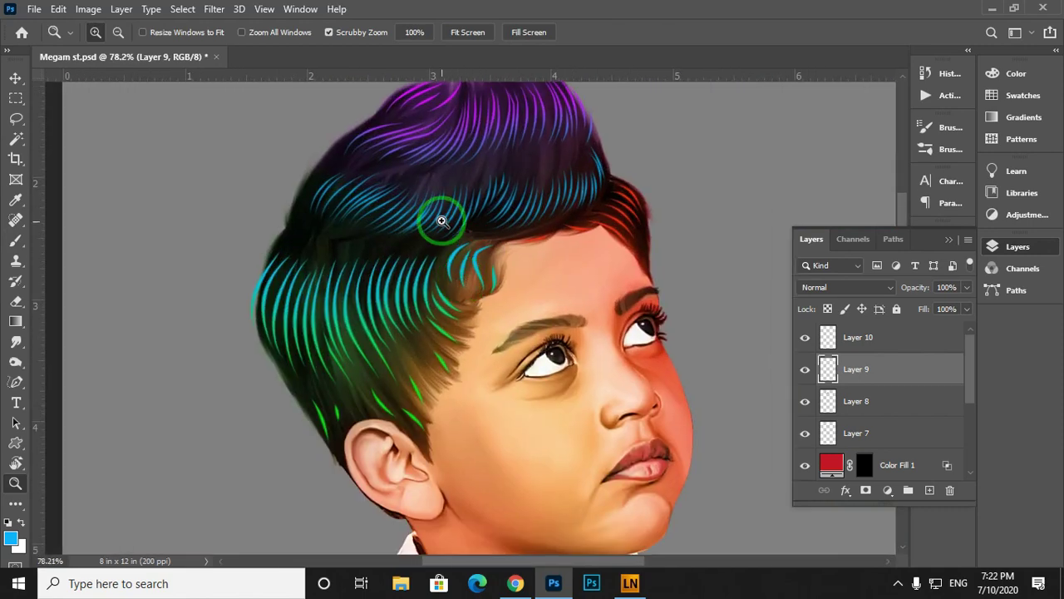
Undo the green and red strand work back to the unstroked side-hair paths, and set the foreground colour to bright green.
key("ctrl+shift+alt+n")
left_click(804, 374)
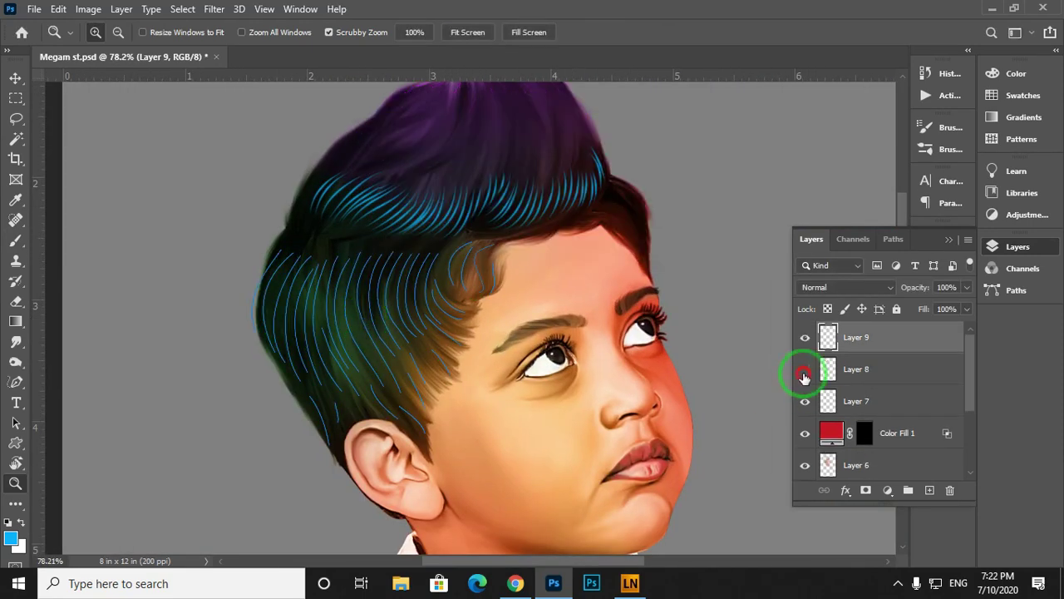
left_click(14, 541)
left_click(1004, 131)
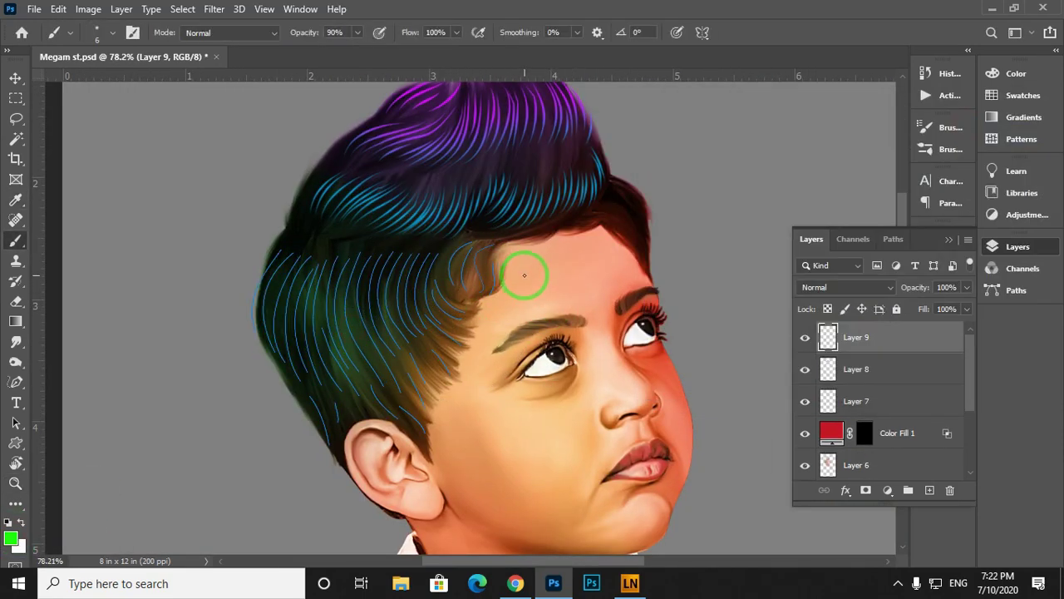
Adjust the thin 6 px brush and stroke the side-hair paths in green on Layer 9.
key("p")
key("b")
left_click(945, 128)
left_click(883, 122)
key("p")
right_click(473, 307)
left_click(536, 327)
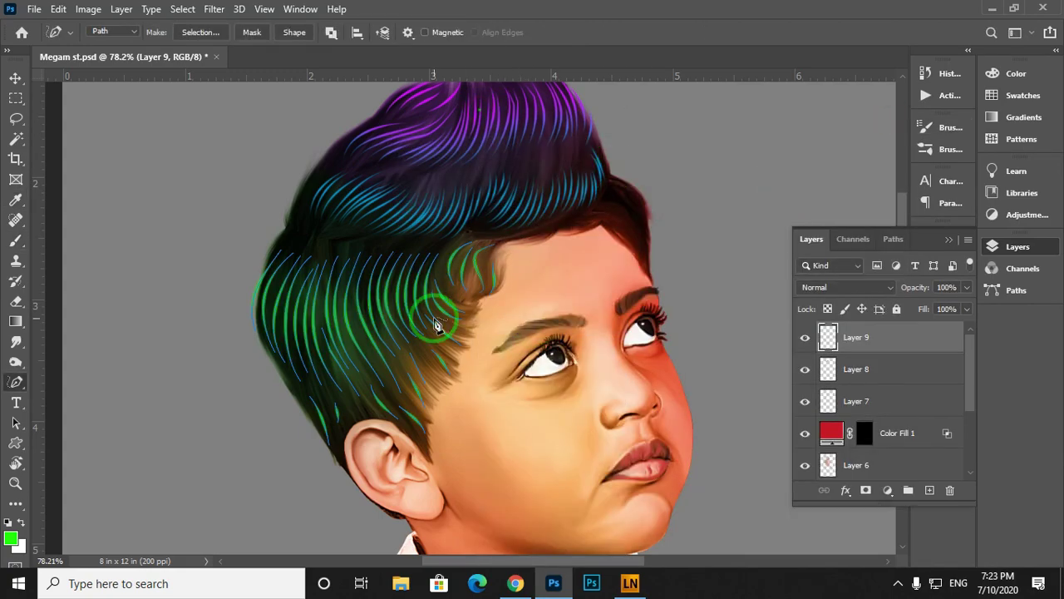
left_click_drag(411, 277, 458, 311)
key("p")
right_click(460, 311)
left_click(495, 314)
key("Return")
Select the green side-hair strands on Layer 9 and set the foreground colour to bright blue.
right_click(580, 283)
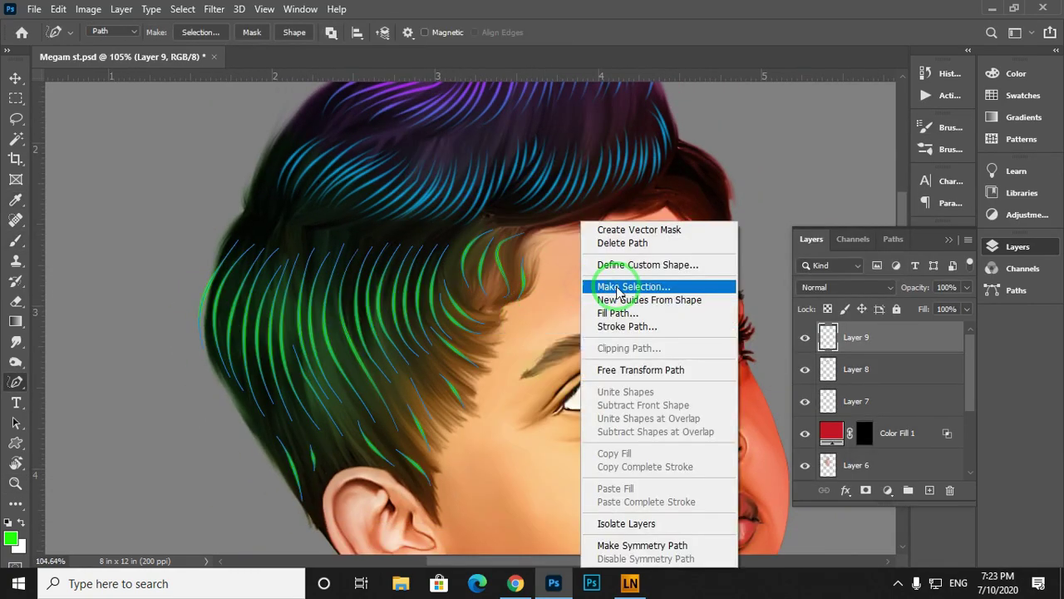
left_click(622, 287)
key("Return")
left_click(12, 540)
left_click(657, 156)
left_click(843, 142)
left_click(1005, 131)
Paint blue over the upper parts of the selected strands with a 175 px soft brush, and deselect.
key("b")
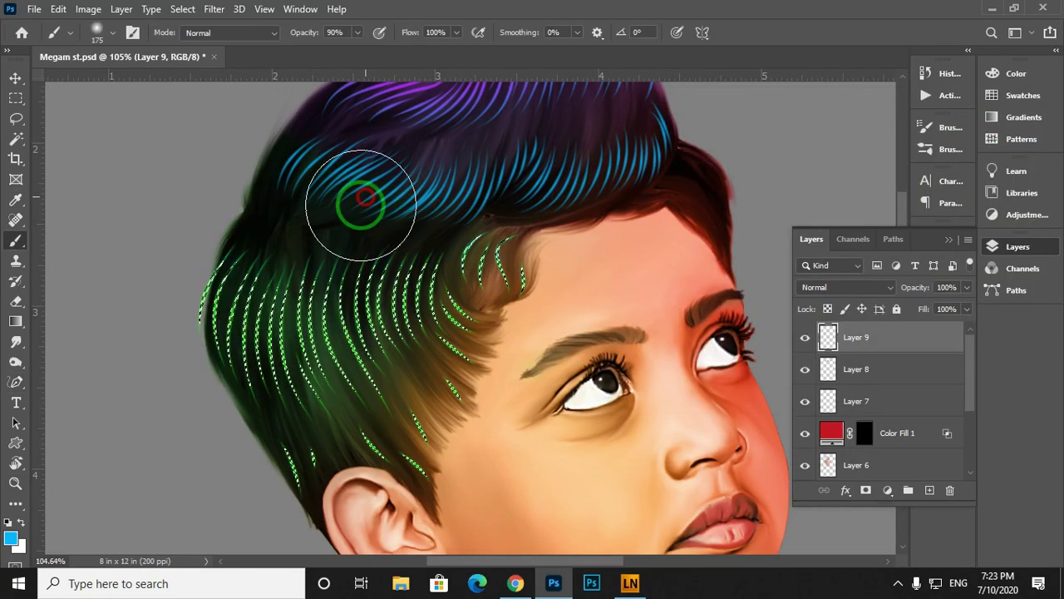
left_click_drag(301, 168, 338, 143)
left_click_drag(254, 221, 438, 324)
key("ctrl+d")
Draw freeform strand paths along the dark red hair beside and above the forehead for Layer 10.
key("z")
mouse_move(299, 279)
left_mouse_down()
mouse_move(374, 358)
mouse_move(458, 228)
left_mouse_up()
left_click(457, 228)
key("p")
left_click(469, 180)
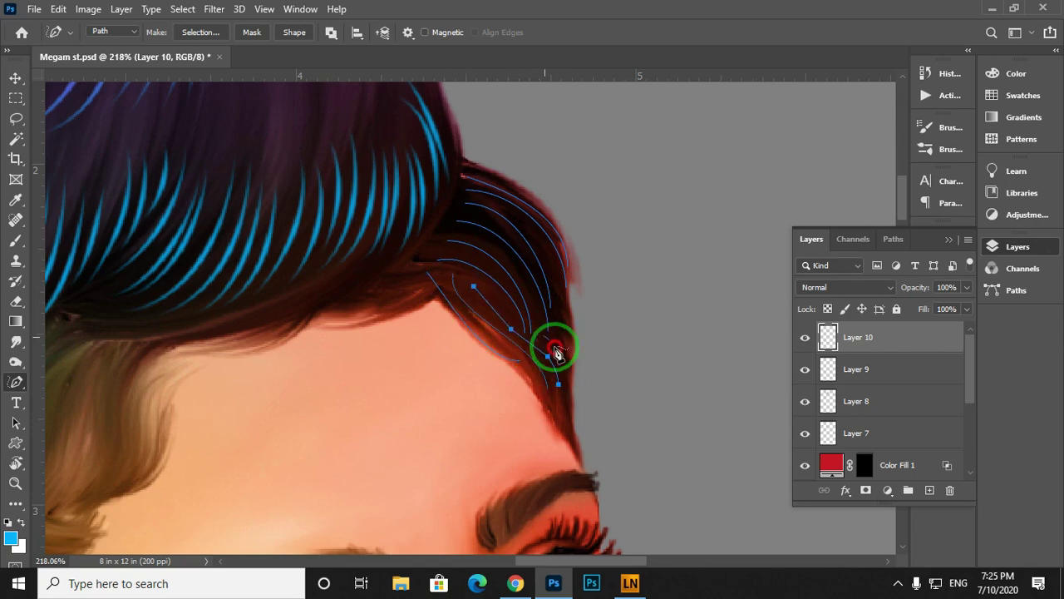
left_click_drag(304, 306, 385, 275)
left_click_drag(357, 299, 426, 341)
left_click_drag(237, 375, 366, 360)
Stroke the red hair's strand paths in orange-red with the brush, and delete the paths.
left_click(12, 539)
left_click(485, 333)
left_click(843, 144)
left_click(1005, 131)
key("b")
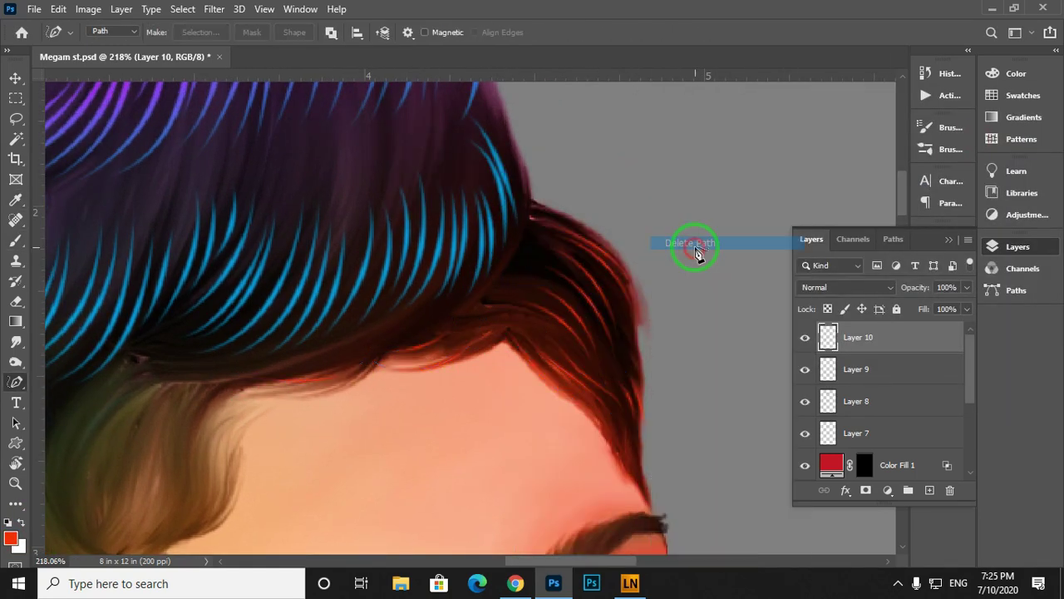
key("Return")
Draw short freeform strand paths along the brown hairline and around the ear, below the green strands.
key("z")
left_click_drag(540, 225, 371, 333)
key("p")
left_click_drag(586, 172, 425, 261)
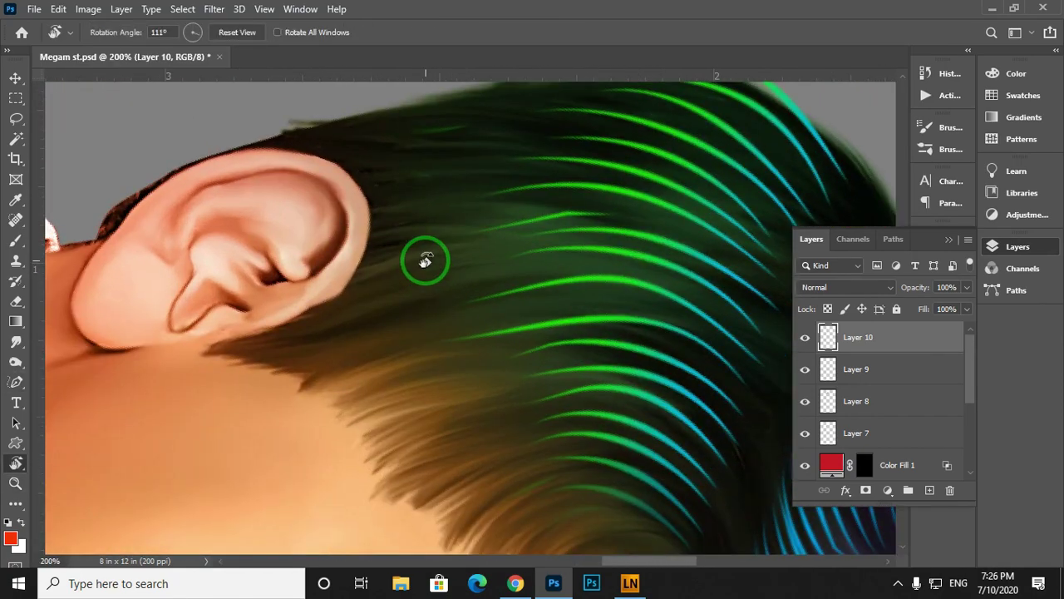
left_click_drag(366, 391, 465, 363)
mouse_move(381, 415)
left_mouse_down()
mouse_move(403, 433)
mouse_move(459, 367)
left_mouse_up()
mouse_move(351, 385)
left_mouse_down()
mouse_move(401, 429)
mouse_move(444, 343)
left_mouse_up()
left_click_drag(384, 411, 452, 361)
left_click_drag(403, 430, 493, 355)
left_click_drag(353, 345, 415, 295)
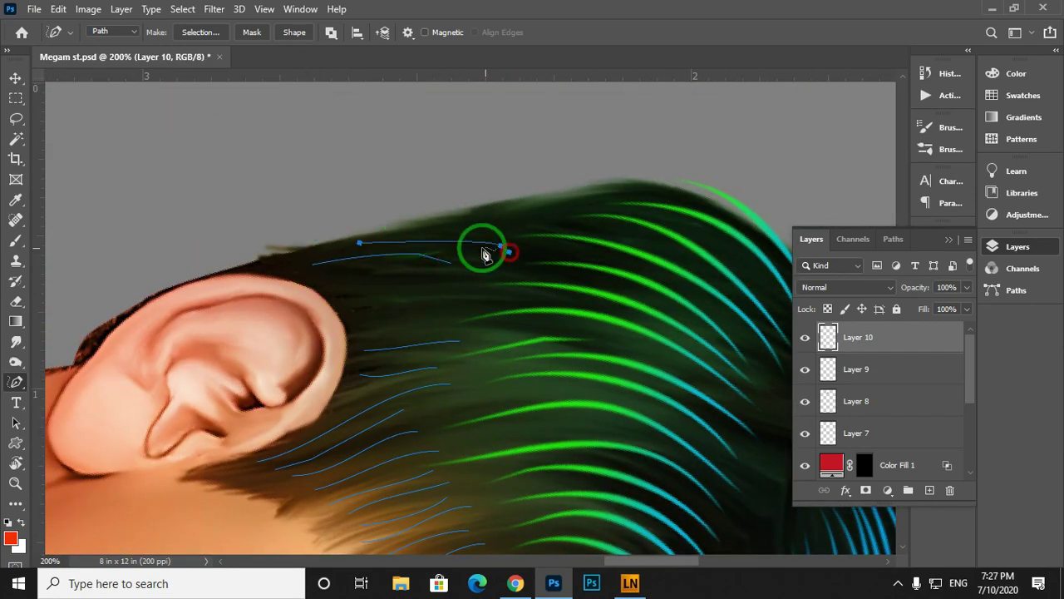
left_click_drag(354, 293, 425, 293)
left_click_drag(565, 222, 368, 208)
left_click_drag(207, 202, 314, 219)
left_click_drag(220, 258, 376, 218)
key("ctrl+z")
key("ctrl+z")
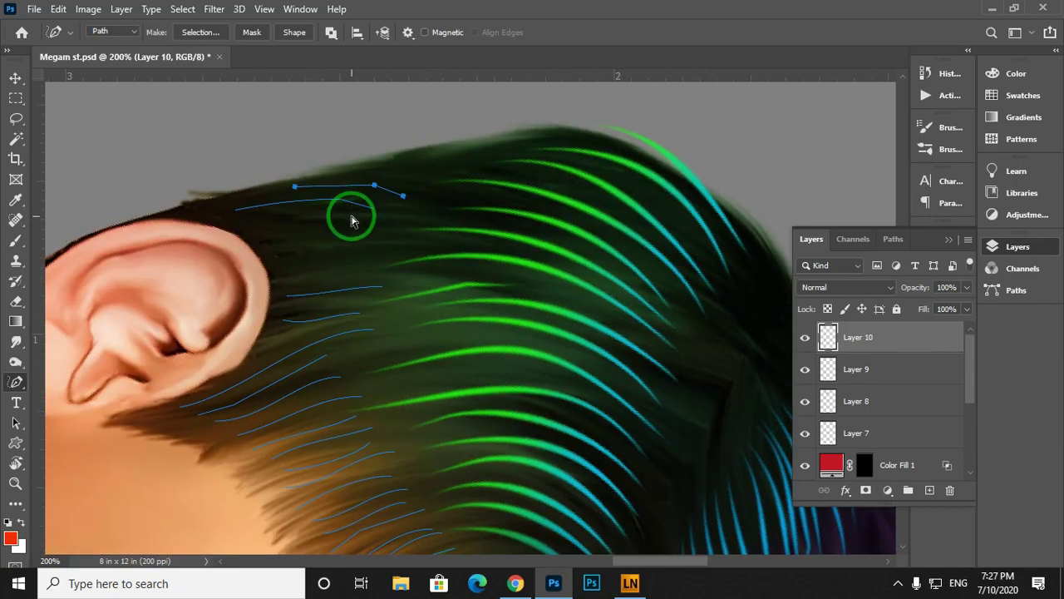
Complete the strand paths around the ear and hairline, and stroke them in yellow on Layer 11 with the Brush and Simulate Pressure.
left_click_drag(417, 190, 419, 189)
left_click_drag(347, 172, 478, 160)
mouse_move(388, 357)
left_mouse_down()
mouse_move(413, 358)
mouse_move(355, 272)
left_mouse_up()
right_click(399, 182)
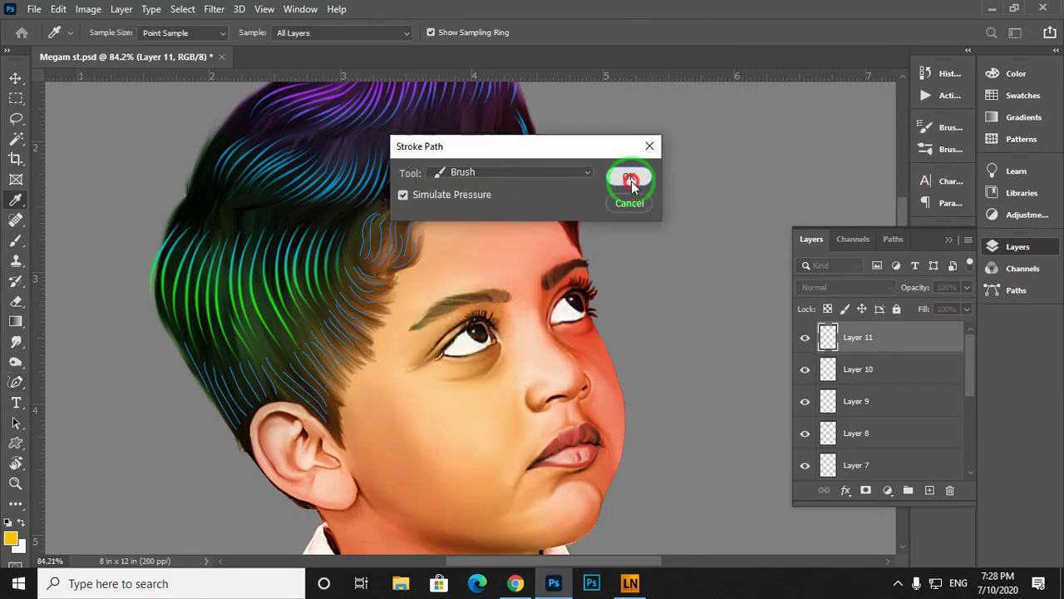
left_click(631, 181)
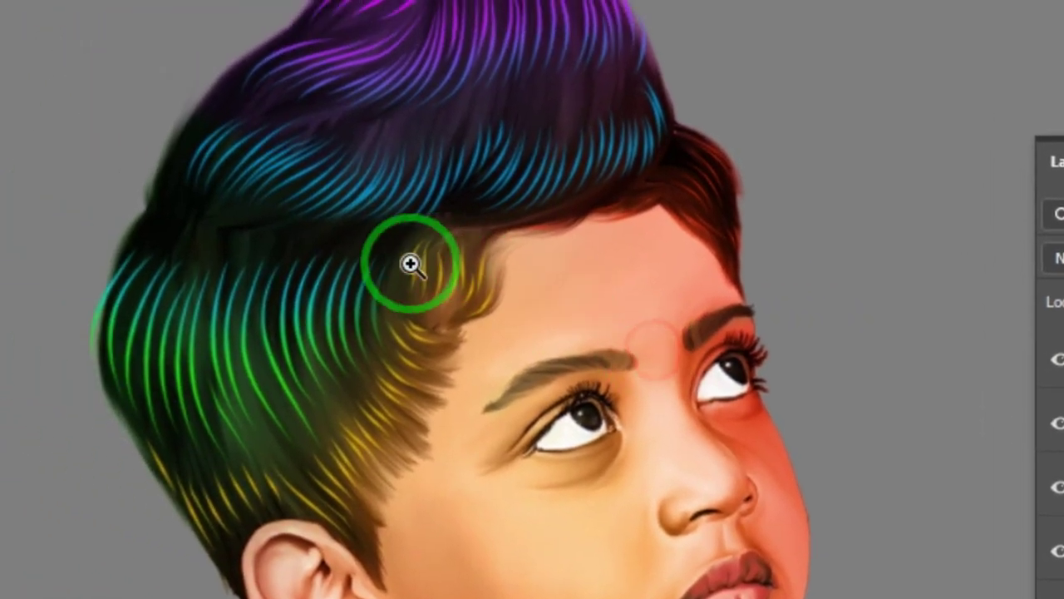
Add a new layer above Layer 11.
left_click_drag(446, 358, 421, 356)
left_click(485, 263, "alt")
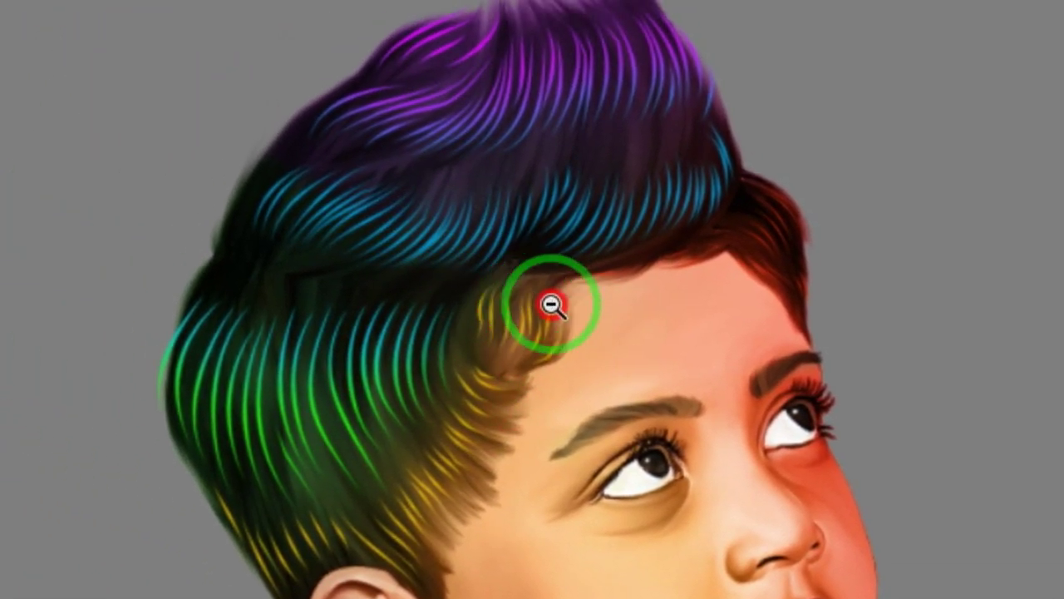
left_click_drag(551, 305, 530, 290)
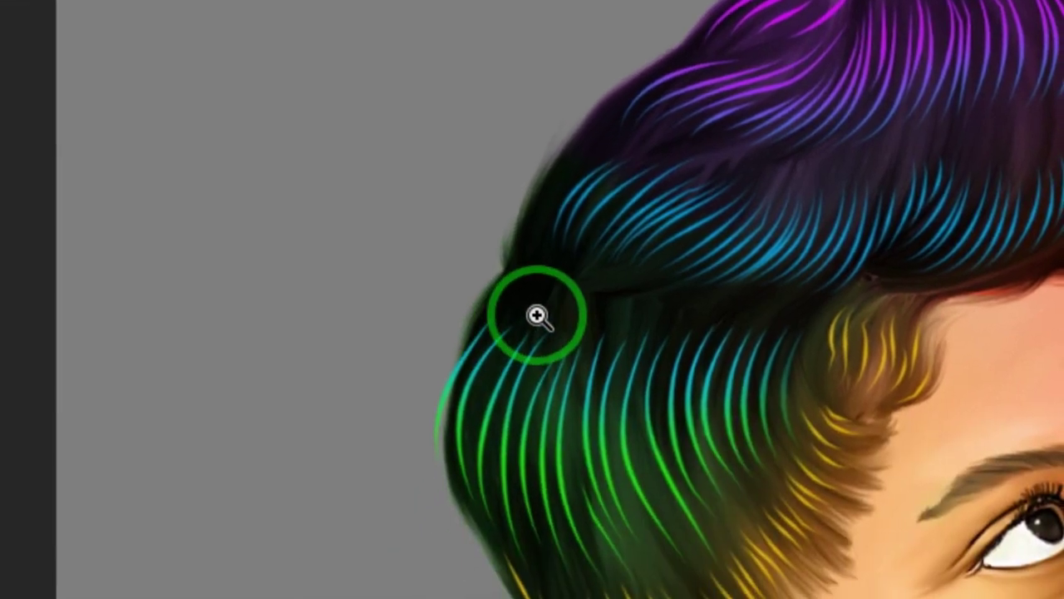
left_click(587, 328)
left_click_drag(649, 293, 611, 304)
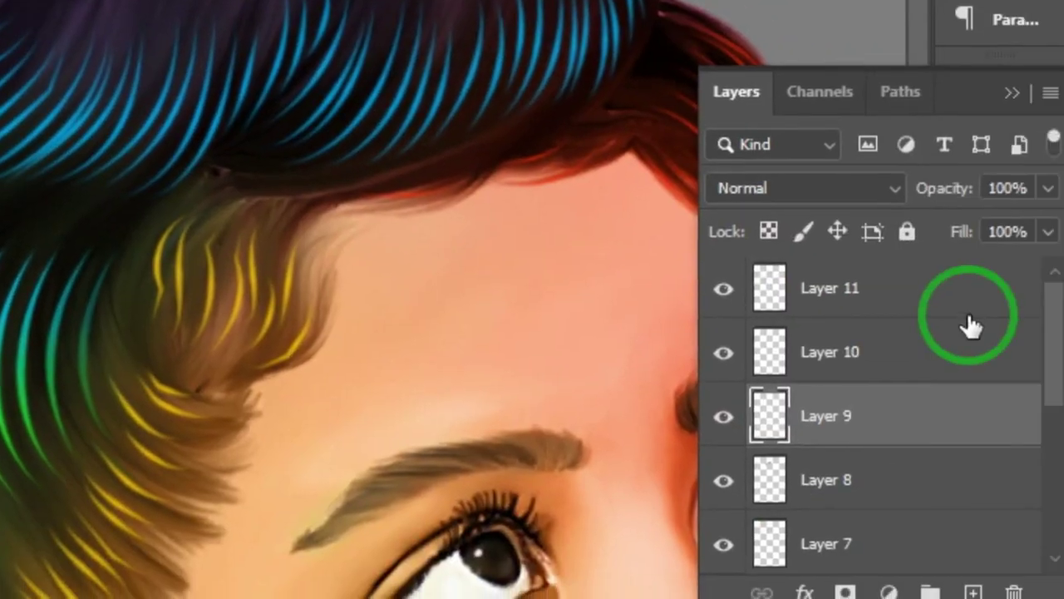
left_click(840, 291)
key("ctrl+shift+n")
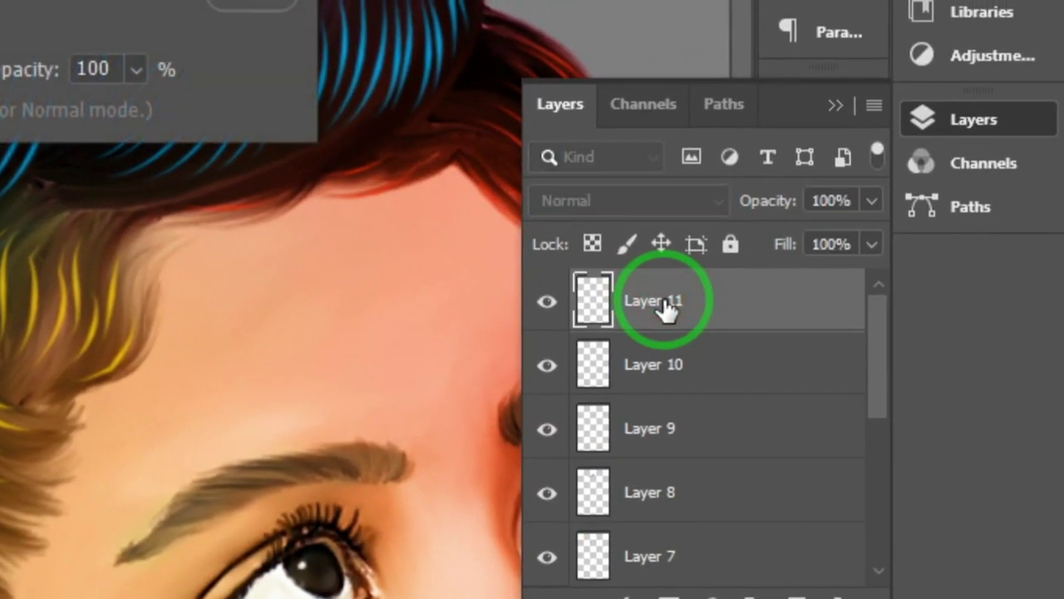
key("Return")
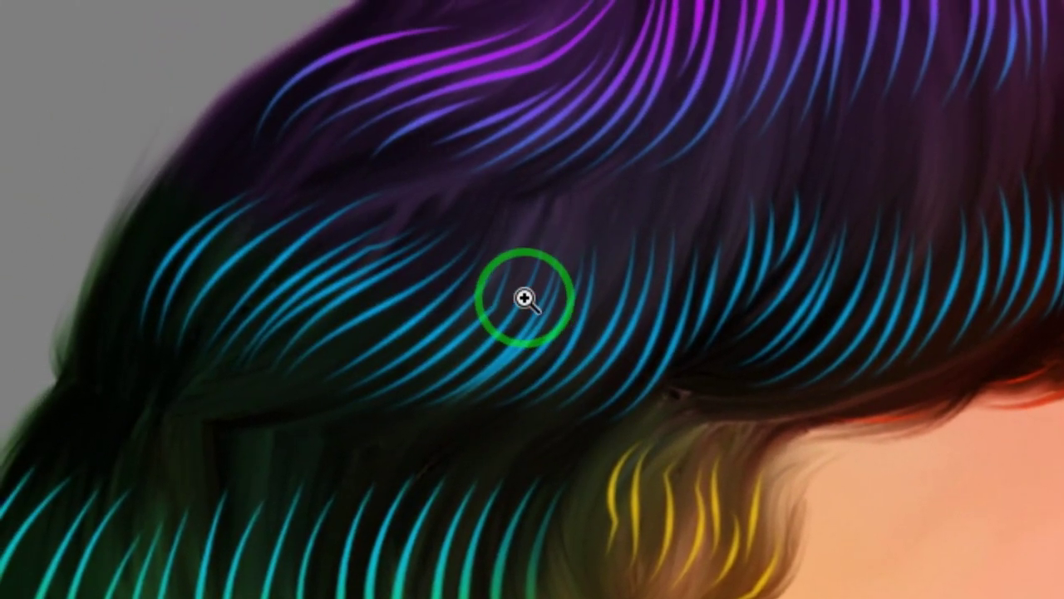
Switch to the standard Pen tool and draw a curved flyaway path along the hair's left outline, from the notch up to the purple hair.
key("p")
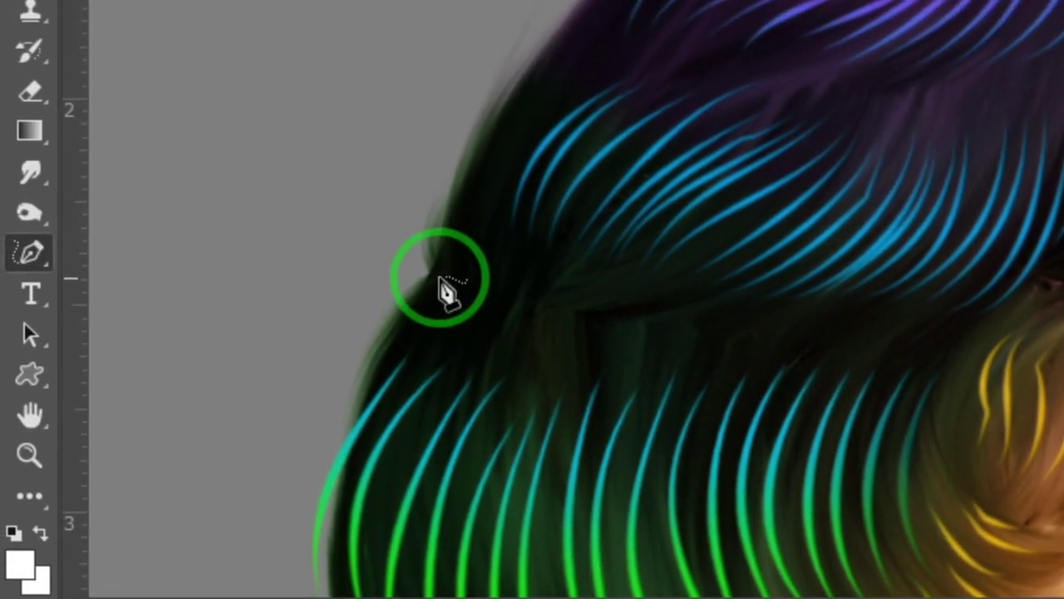
left_click(64, 383)
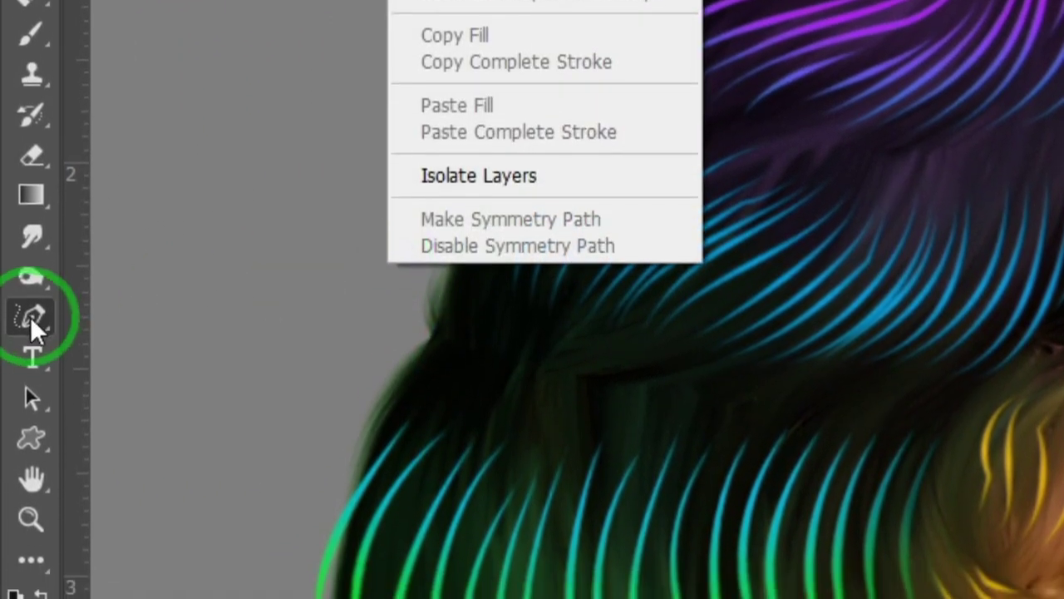
right_click(31, 350)
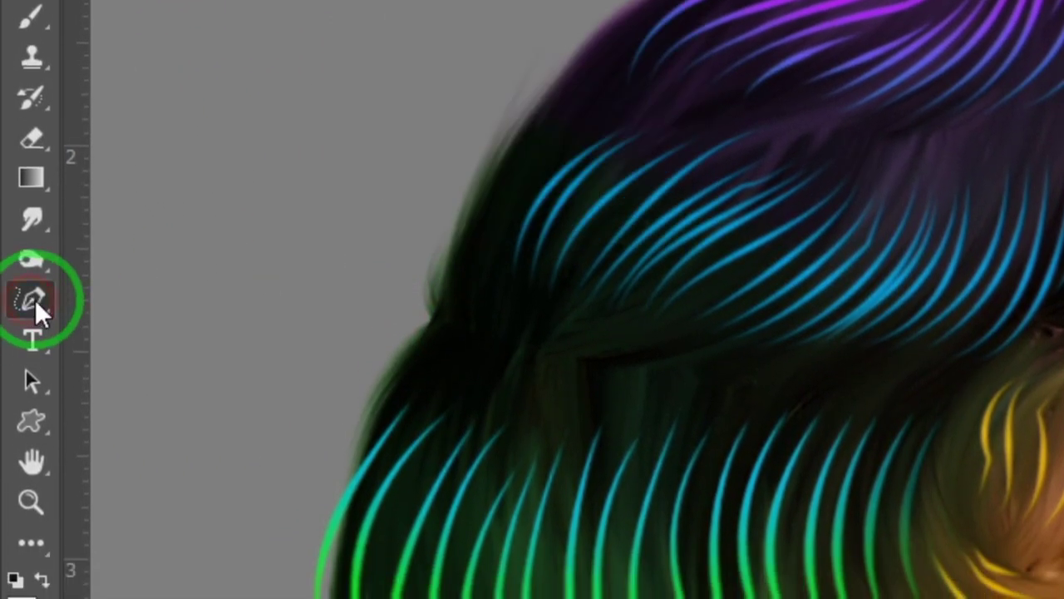
right_click(32, 351)
left_click(112, 299)
left_click(436, 327)
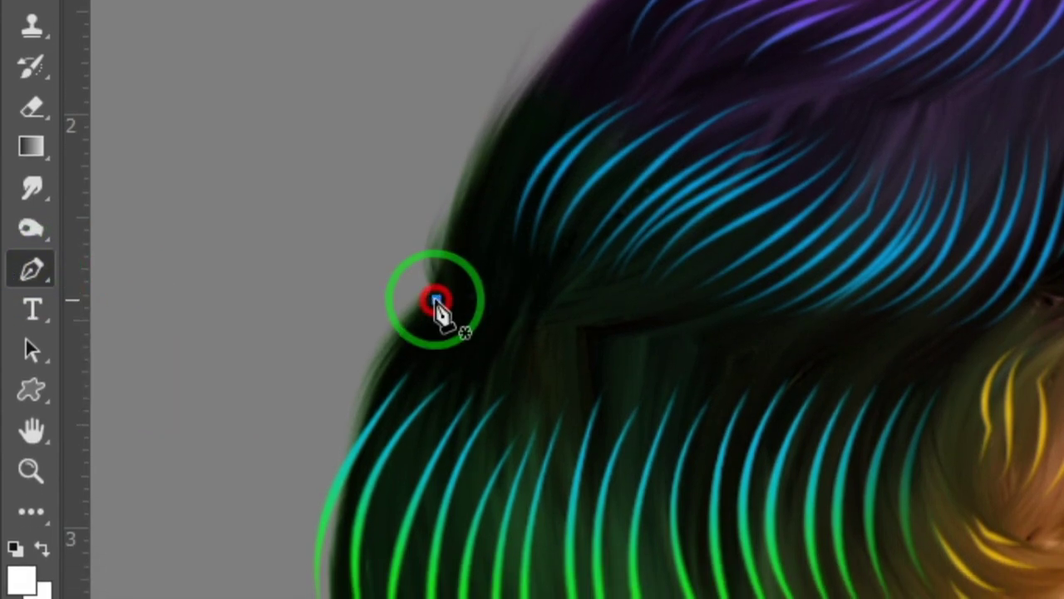
left_click_drag(455, 149, 525, 83)
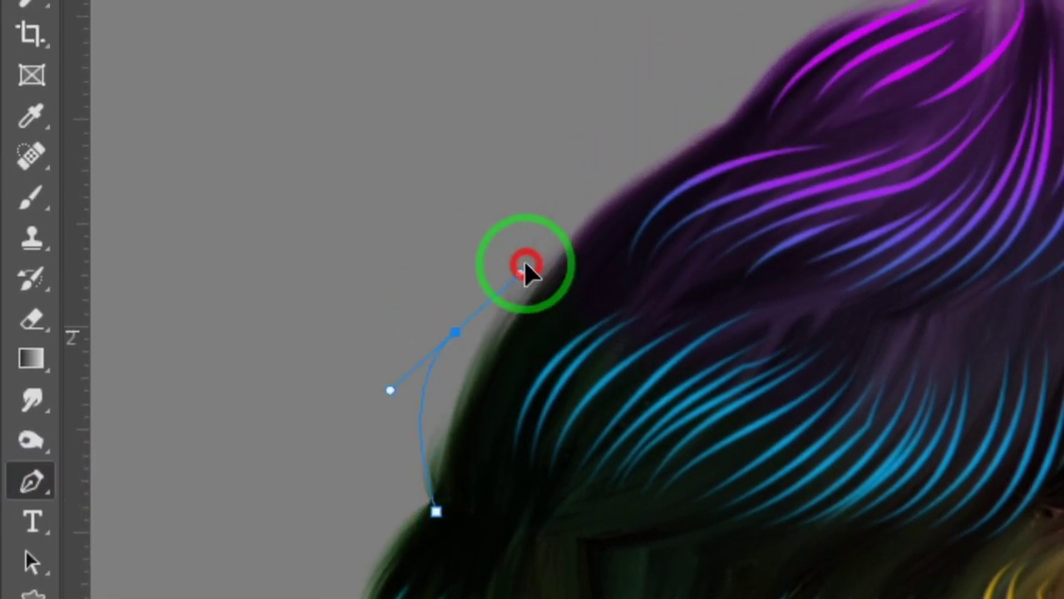
left_click_drag(525, 262, 579, 193)
left_click(708, 185)
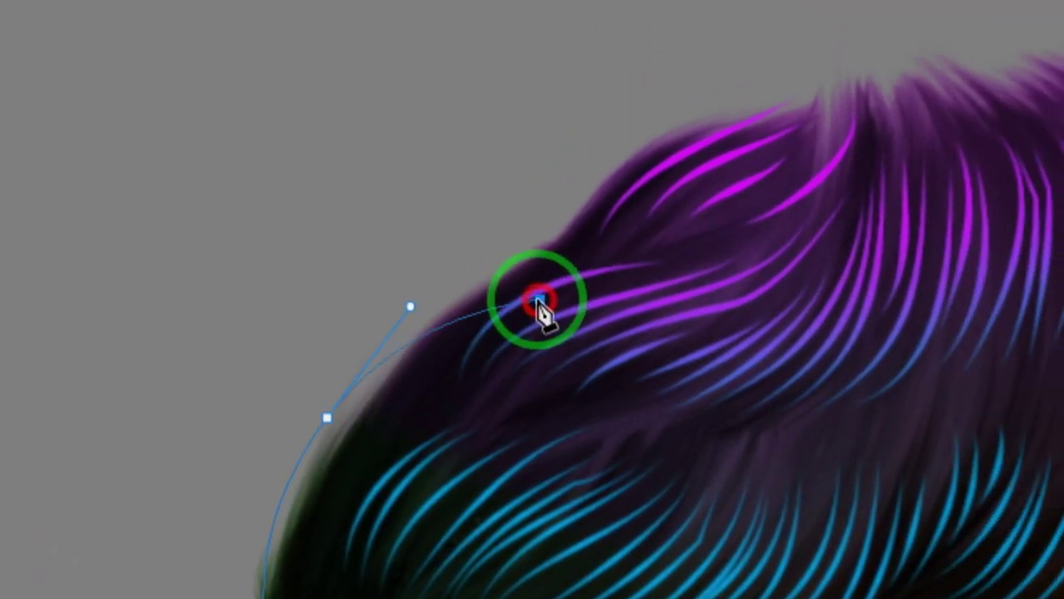
key("Escape")
Draw a second curved path overlapping the first along the purple hair's left outer edge.
left_click(348, 443)
left_click_drag(465, 275, 534, 224)
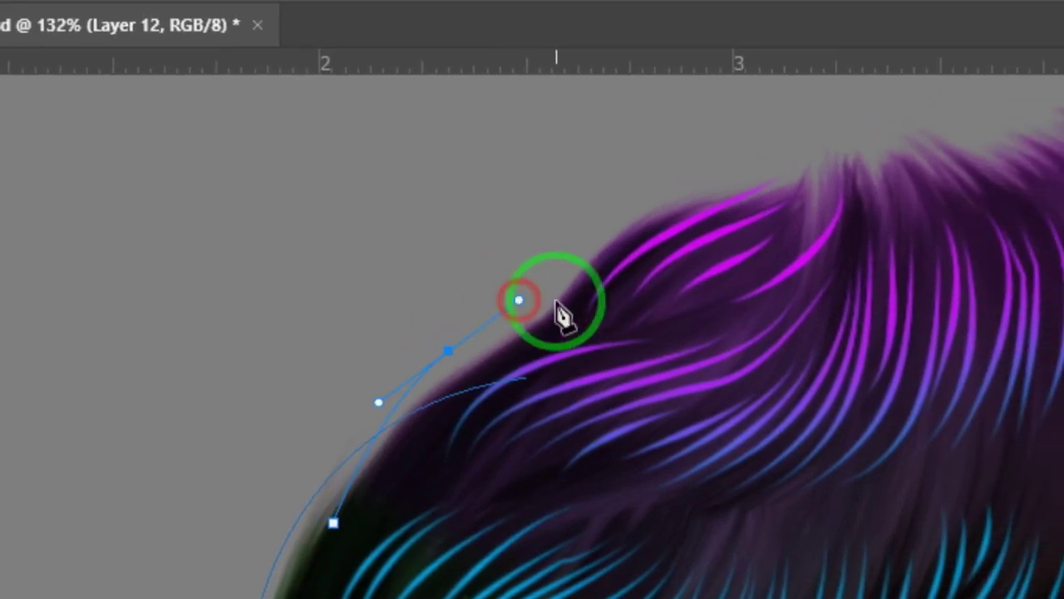
left_click(605, 227)
key("Escape")
Draw curved paths over the uppermost purple lock's outer edge and up to the crest, undoing and redrawing the misplaced curve.
left_click(528, 258)
left_click_drag(623, 122, 663, 90)
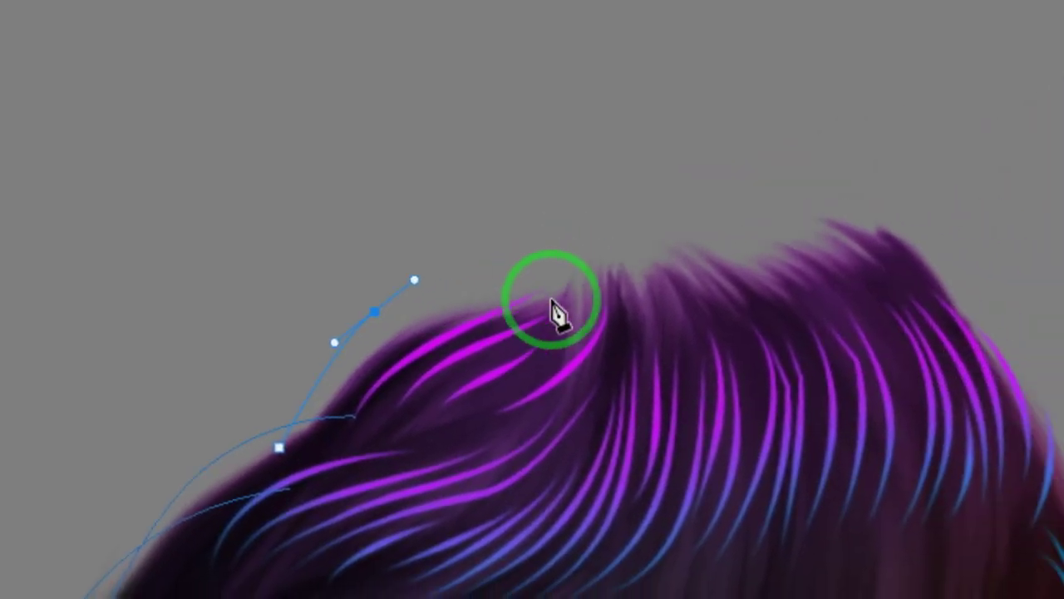
left_click_drag(583, 293, 662, 303)
key("ctrl+z")
key("ctrl+z")
left_click_drag(336, 378, 410, 326)
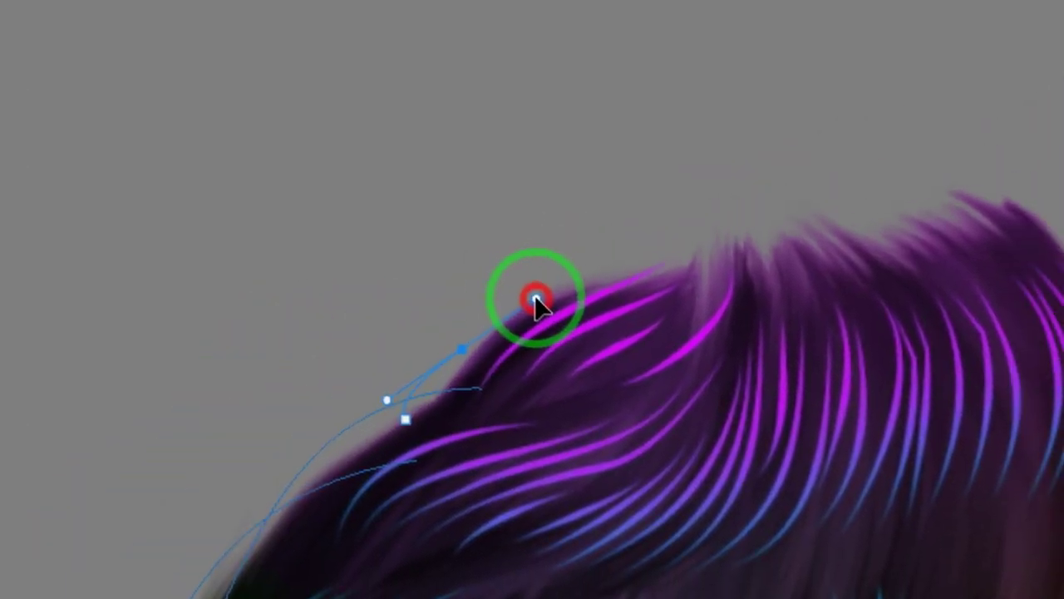
left_click_drag(574, 312, 527, 297)
key("Escape")
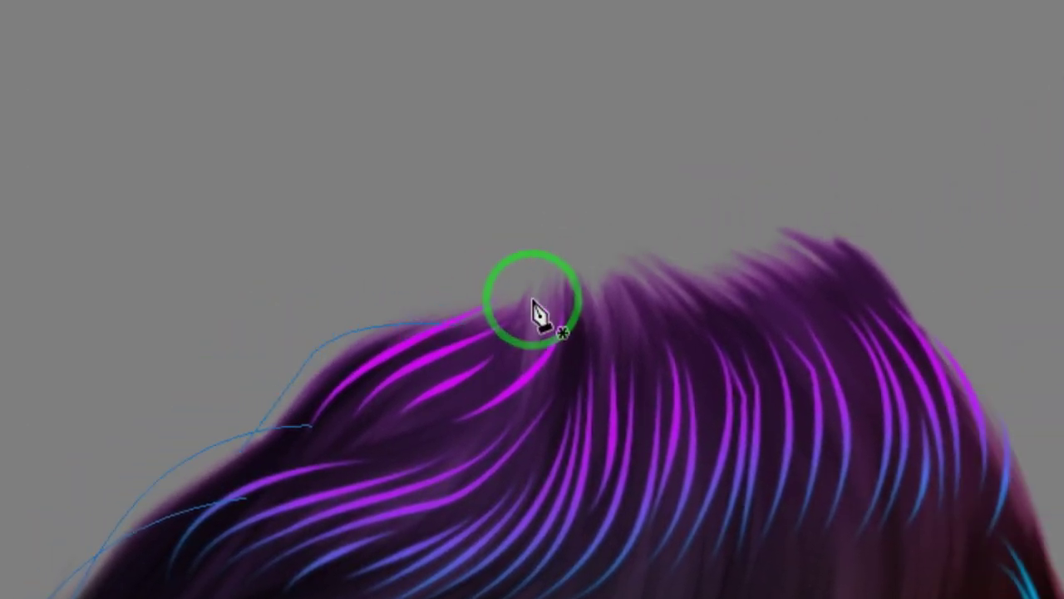
left_click(493, 346)
left_click(506, 275)
left_click(828, 367, "ctrl")
Draw overlapping curved paths down the purple hair's right outer edge, from the crest to the start of the red hair.
left_click(873, 268)
left_click_drag(963, 365, 973, 426)
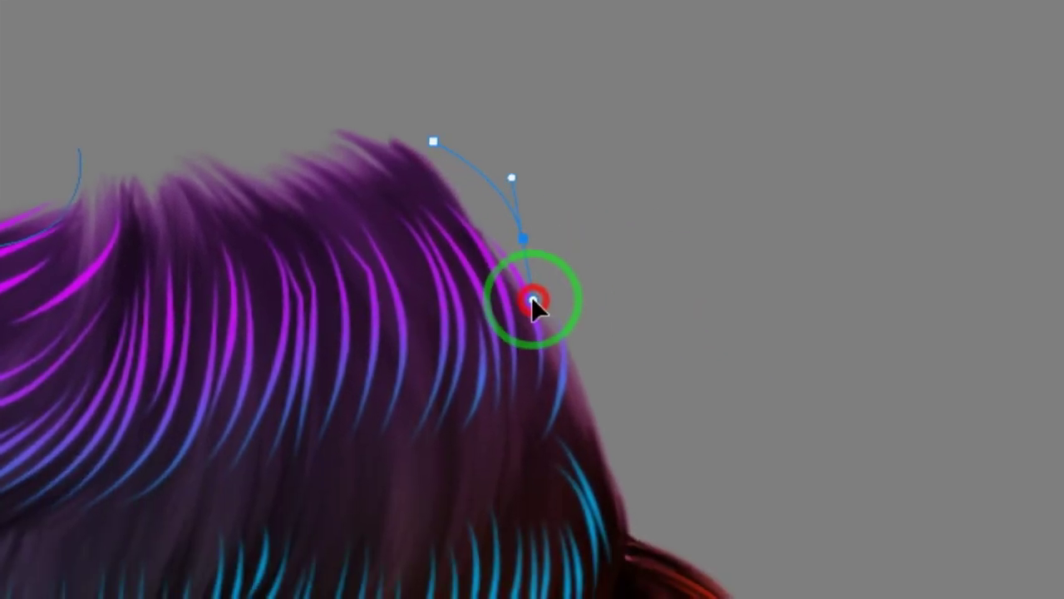
left_click(941, 472)
left_click(913, 378)
left_click_drag(1013, 458, 1024, 480)
left_click(1014, 545)
left_click(465, 186)
left_click(529, 369)
left_click_drag(537, 251, 552, 322)
left_click(516, 255)
left_click(541, 383)
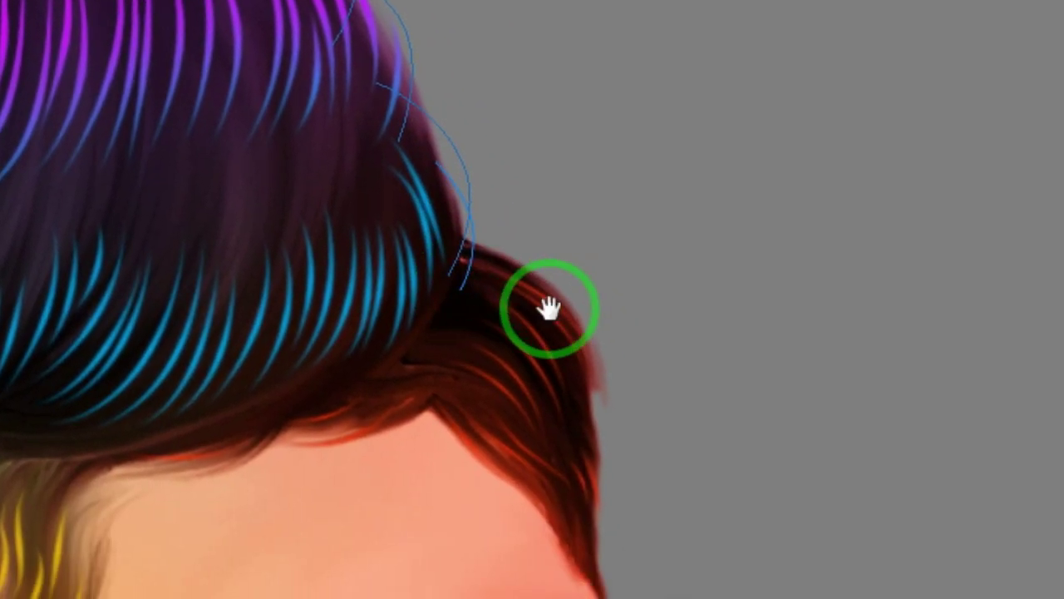
Draw curved paths around the red hair's outer edge, from its upper bump down towards the eyebrow.
left_click(493, 322)
left_click_drag(614, 346, 655, 381)
left_click(516, 387)
key("Escape")
left_click(471, 322)
left_click_drag(504, 390, 510, 427)
left_click(528, 480)
key("Escape")
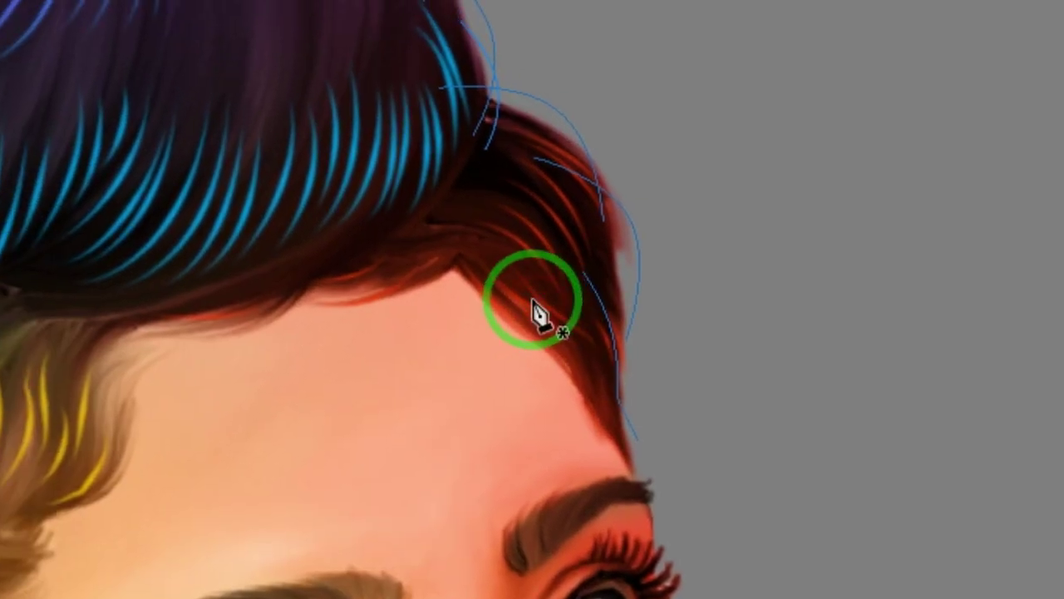
Undo the lowest path on the red hair and redraw it along the edge above the eyebrow.
key("ctrl+z")
key("ctrl+z")
left_click(523, 293)
left_click_drag(560, 327, 578, 397)
key("ctrl+z")
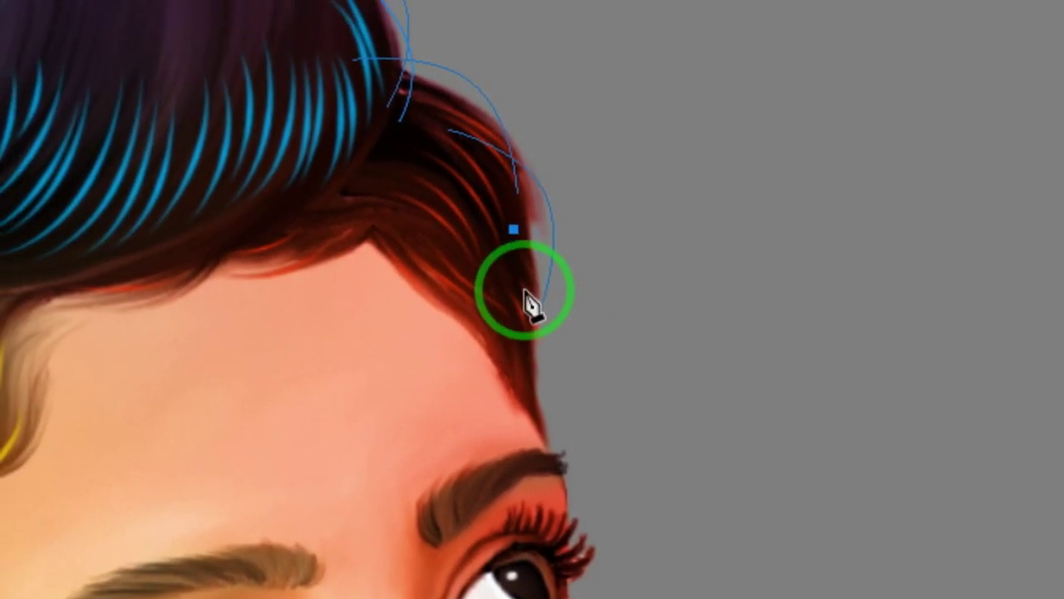
key("ctrl+z")
left_click(502, 290)
left_click_drag(553, 348, 566, 392)
key("ctrl+z")
key("ctrl+z")
left_click(509, 317)
left_click(540, 415)
left_click_drag(532, 334, 535, 339)
Draw two short curved paths crossing each other at the notch between the upper hair and the green side hair.
left_click(239, 273)
left_click_drag(185, 166, 182, 101)
key("Escape")
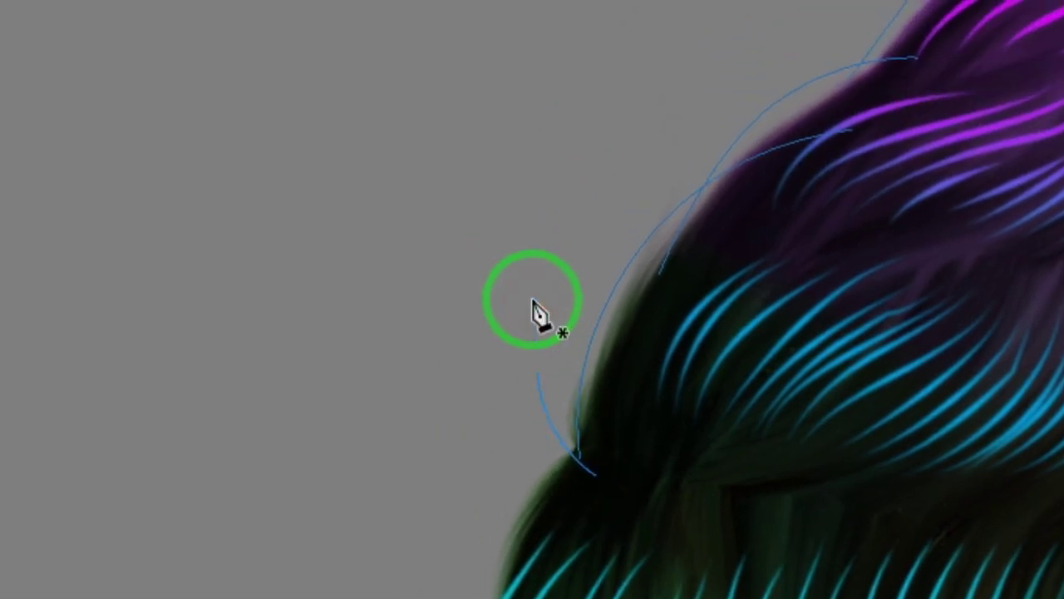
left_click(264, 228)
left_click_drag(149, 260, 129, 303)
key("Escape")
Draw two long curved paths down the green hair's outer edge, starting just below the notch.
left_click(234, 270)
left_click_drag(441, 351, 398, 401)
left_click(422, 500)
key("Escape")
left_click(471, 363)
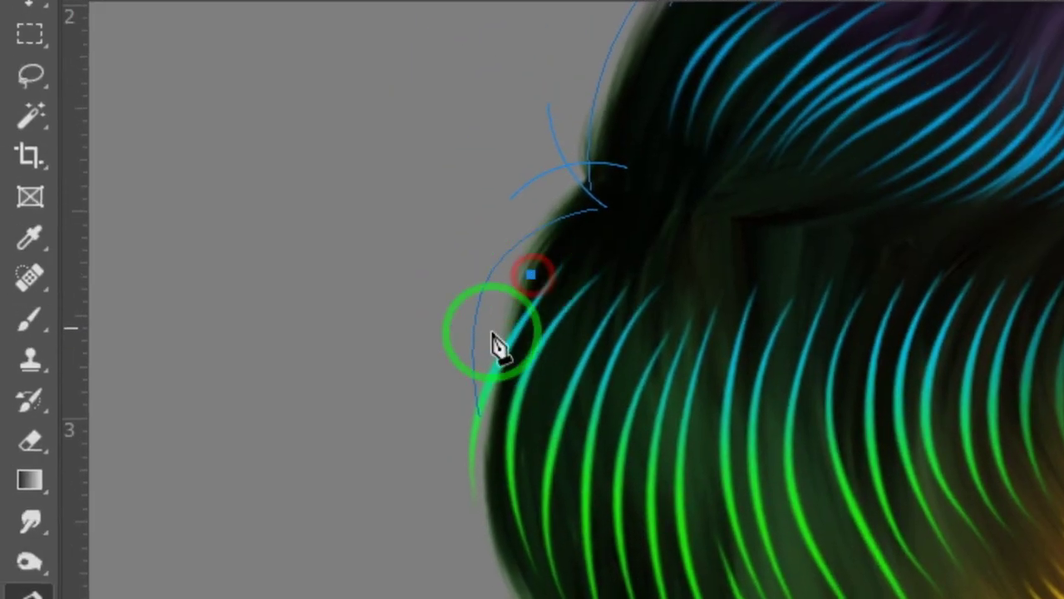
mouse_move(390, 517)
left_mouse_down()
mouse_move(396, 563)
mouse_move(380, 580)
left_mouse_up()
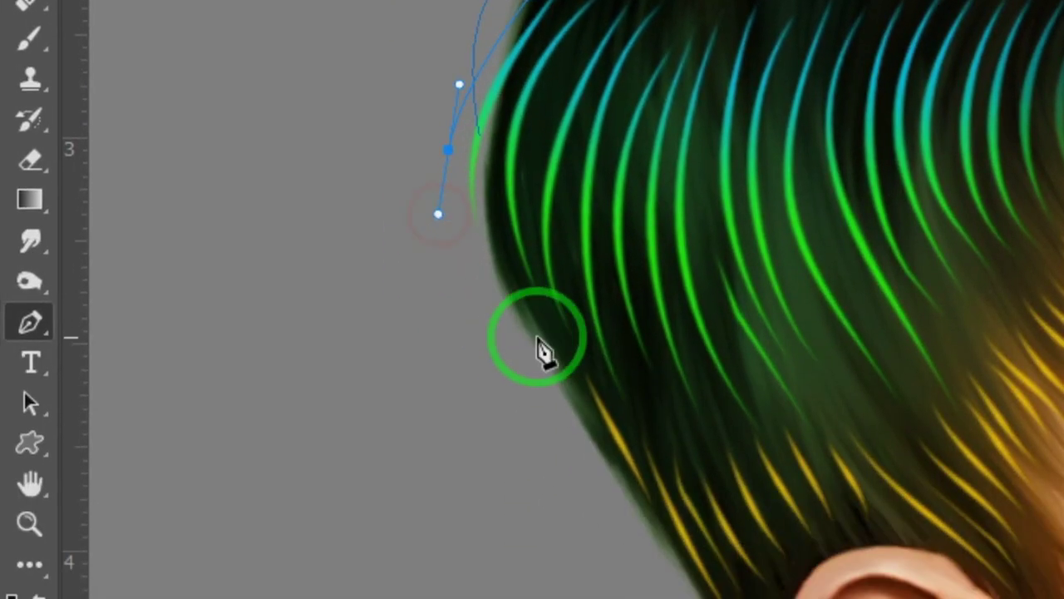
left_click(548, 341)
Draw further overlapping curved paths down the green hair's lower outer edge towards the ear, undoing and redrawing the misplaced one.
left_click(504, 151)
left_click_drag(447, 248, 451, 277)
left_click(524, 308)
left_click_drag(577, 315, 528, 170)
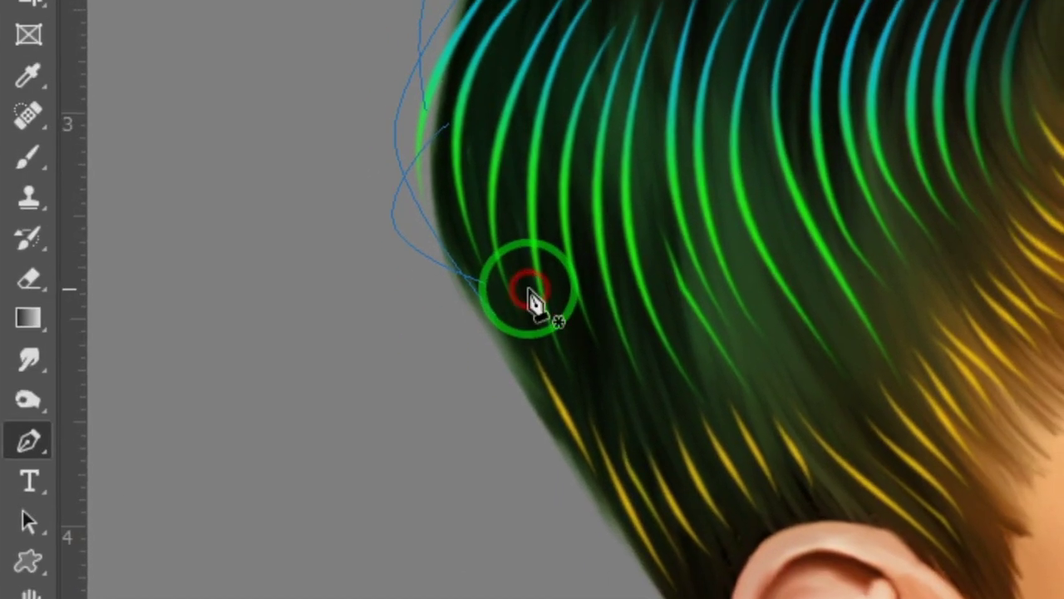
key("ctrl+z")
key("ctrl+z")
key("ctrl+z")
left_click(440, 62)
left_click_drag(429, 142, 434, 176)
left_click_drag(471, 297, 452, 166)
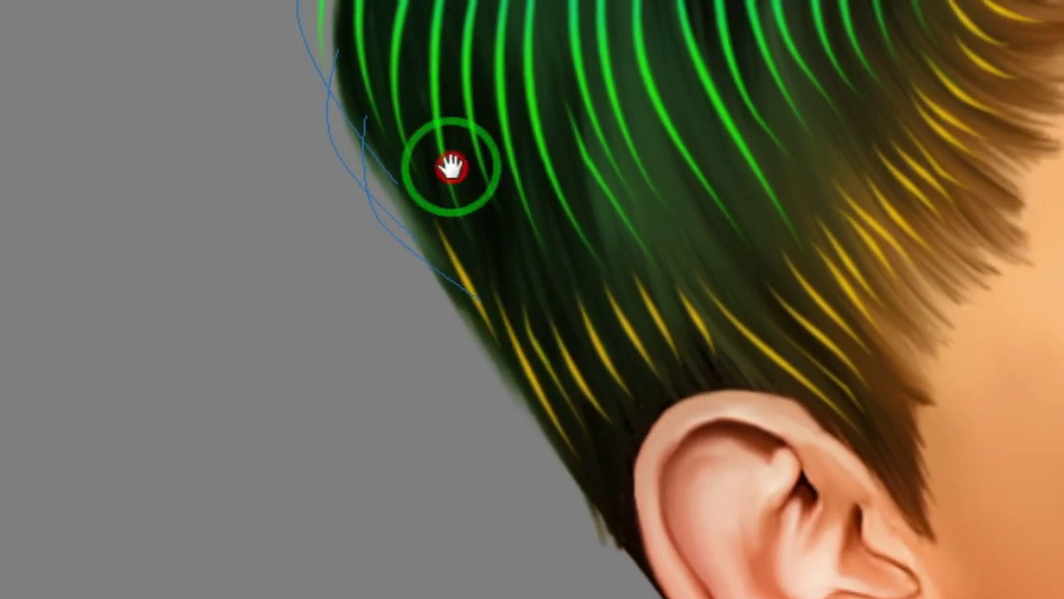
left_click(534, 309)
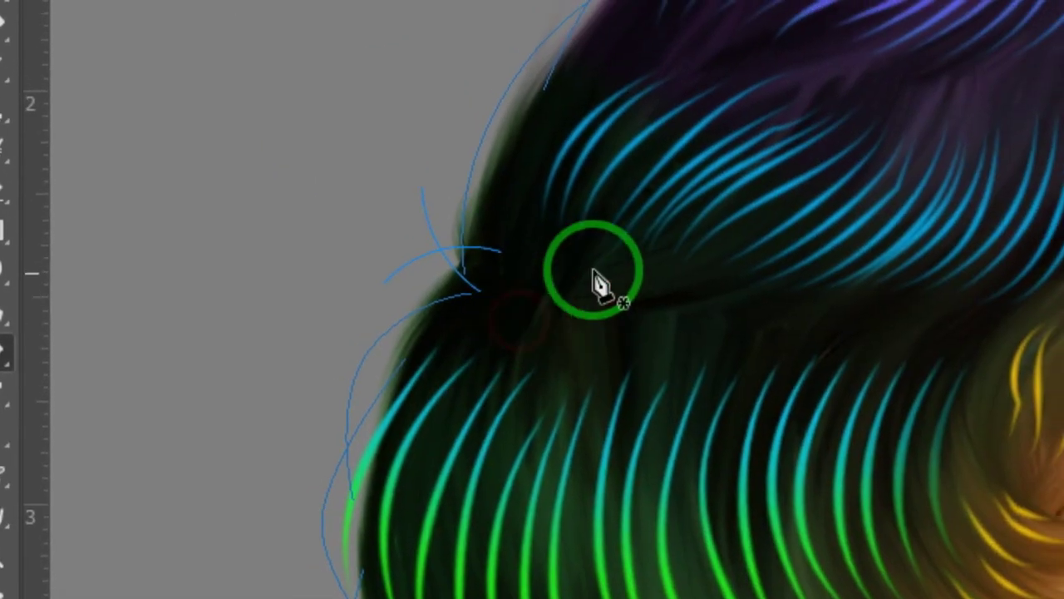
Set the foreground colour to a very dark purple sampled from the purple hair and darkened further.
left_click_drag(767, 202, 721, 291)
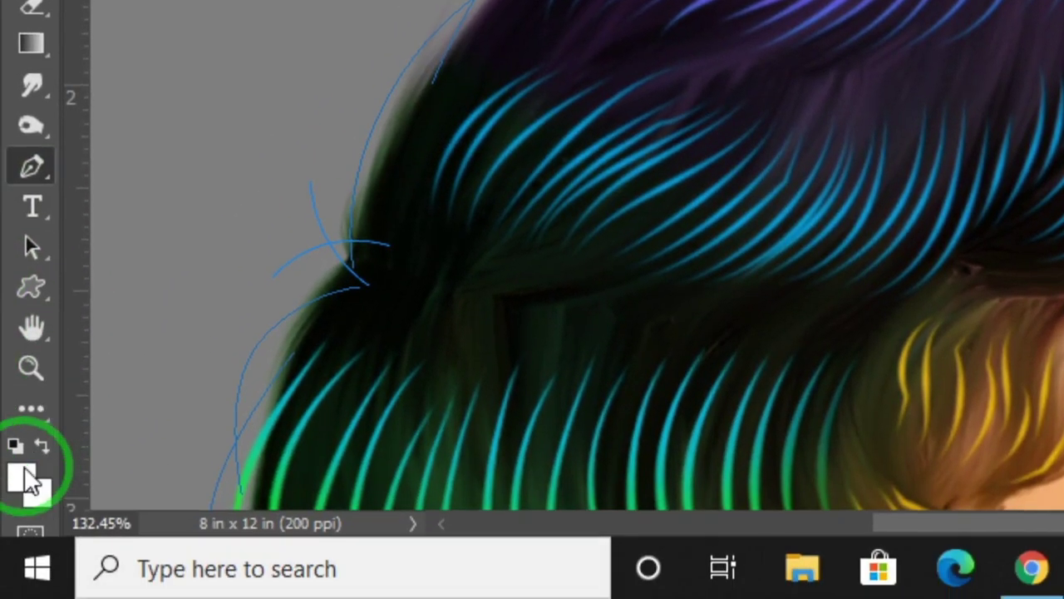
left_click(25, 516)
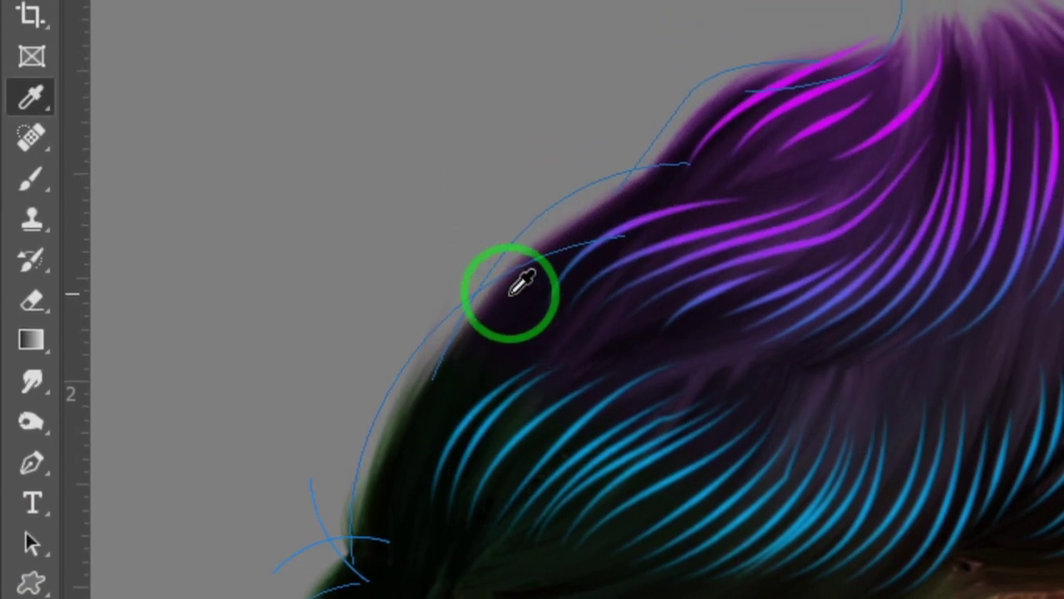
left_click(508, 292)
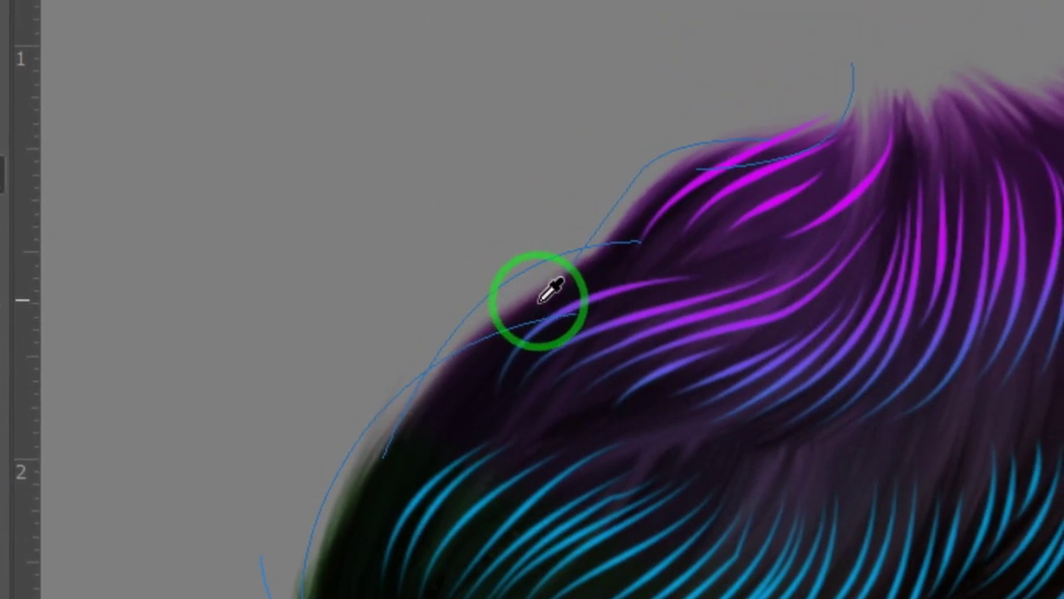
left_click(588, 235)
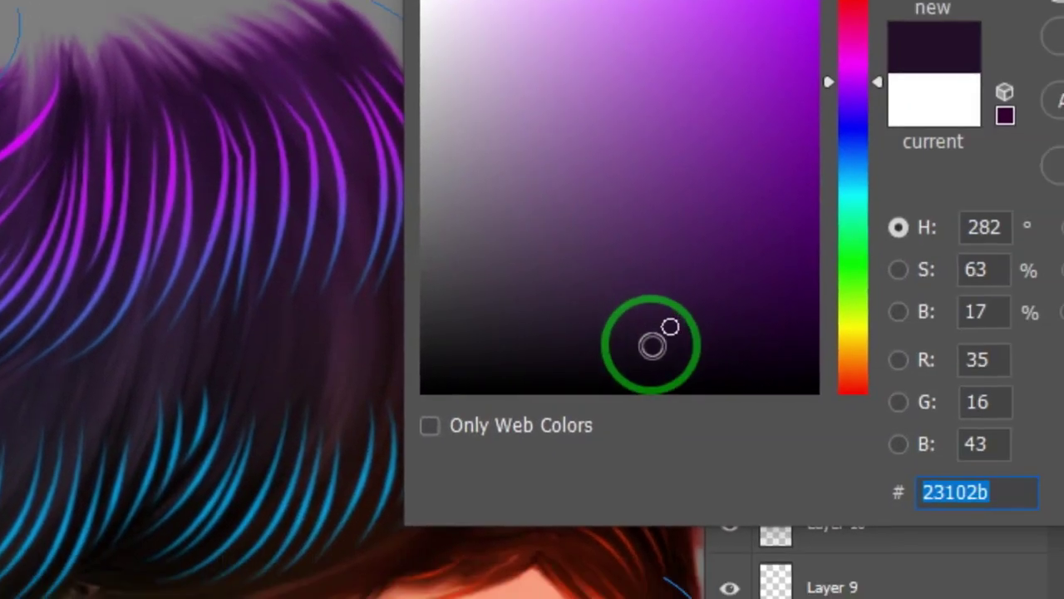
left_click(654, 348)
left_click(979, 242)
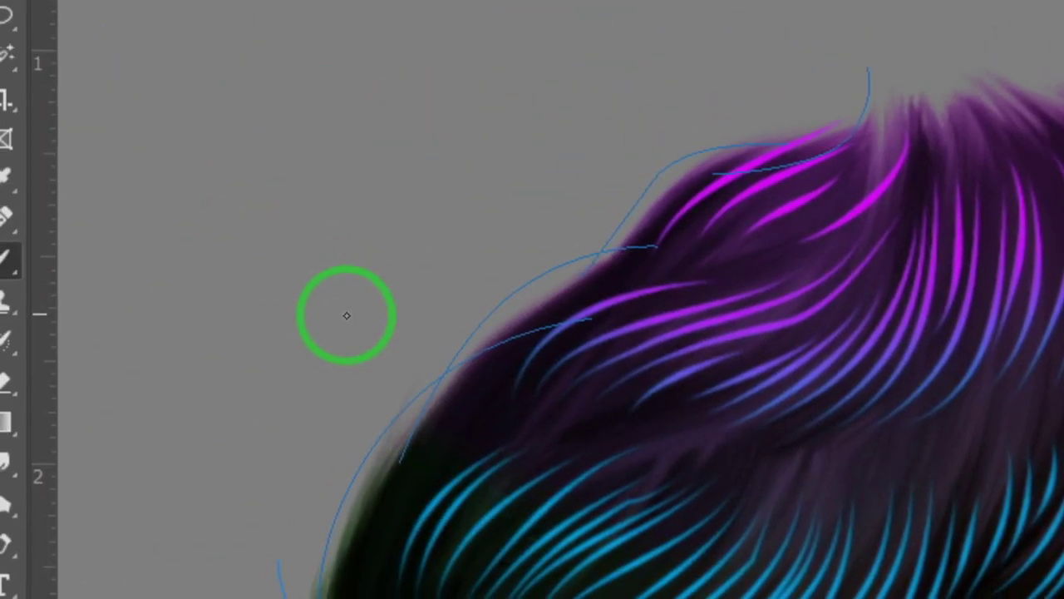
Paint test brush strokes beside the purple hair's outer edge and undo them.
mouse_move(345, 376)
left_mouse_down()
mouse_move(409, 266)
mouse_move(466, 236)
left_mouse_up()
key("ctrl+z")
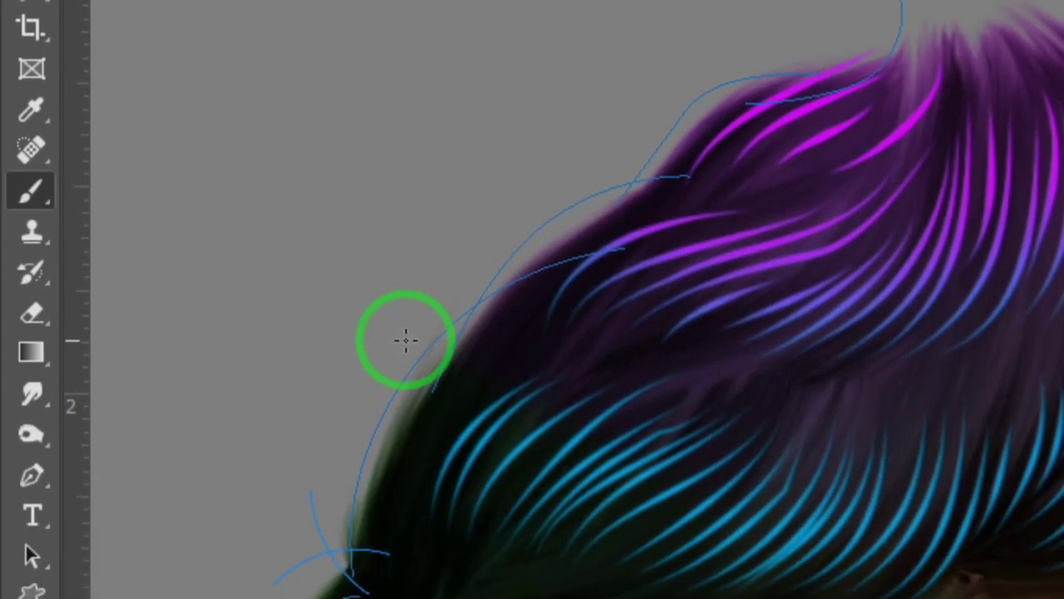
left_click_drag(407, 474, 479, 385)
key("ctrl+z")
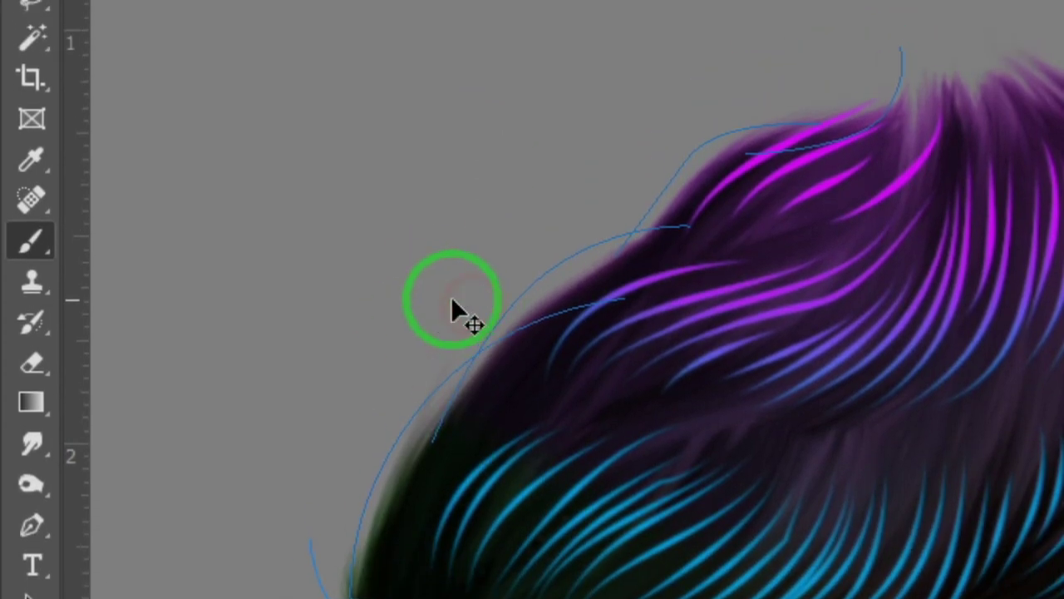
Stroke the outline paths on Layer 12 using the Brush with Simulate Pressure, and delete the paths.
key("p")
right_click(409, 301)
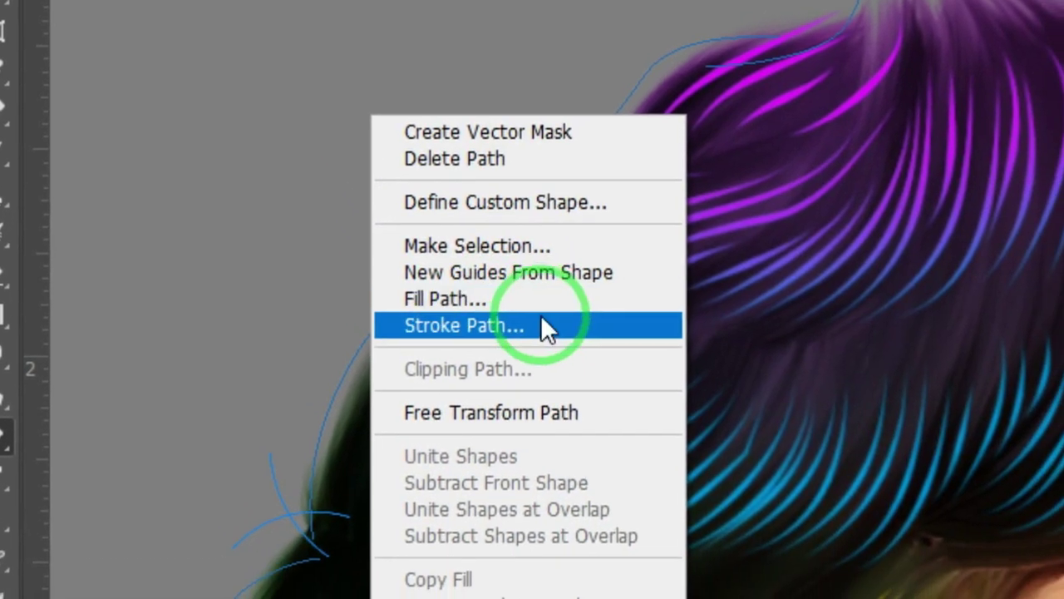
left_click(596, 397)
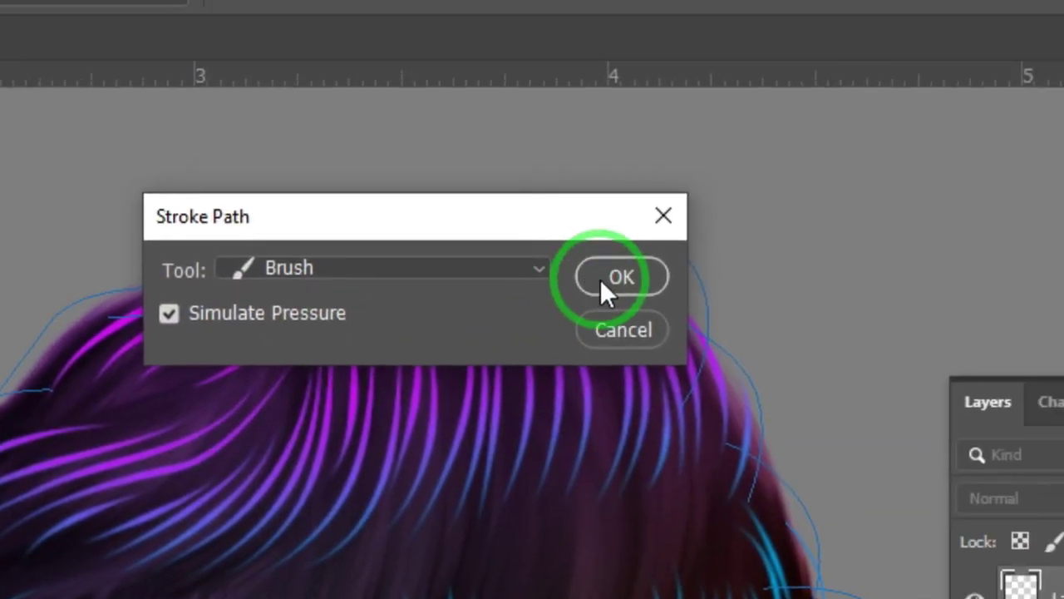
left_click(613, 280)
right_click(391, 333)
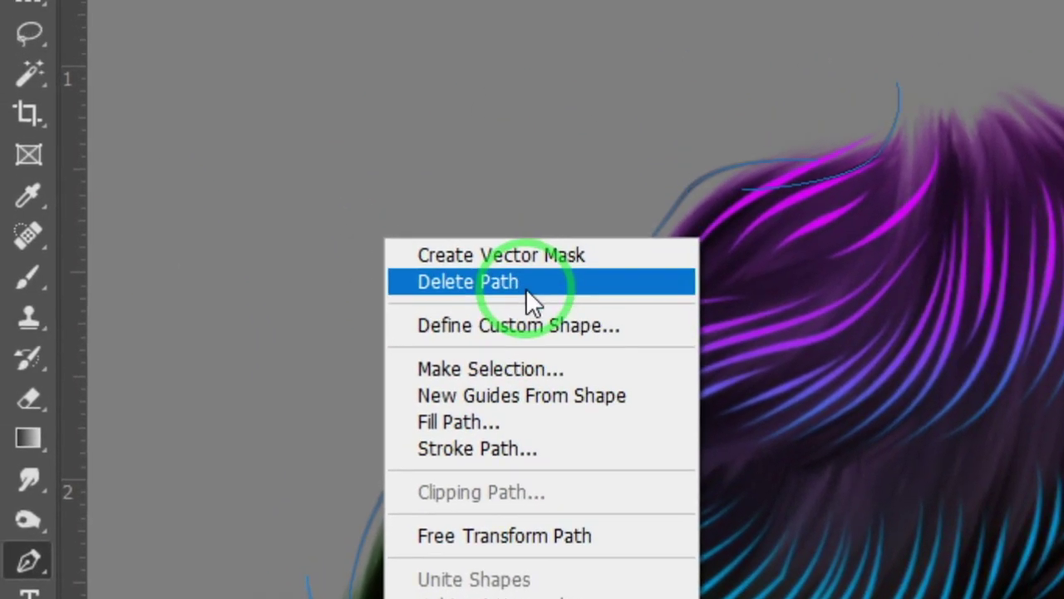
left_click(526, 283)
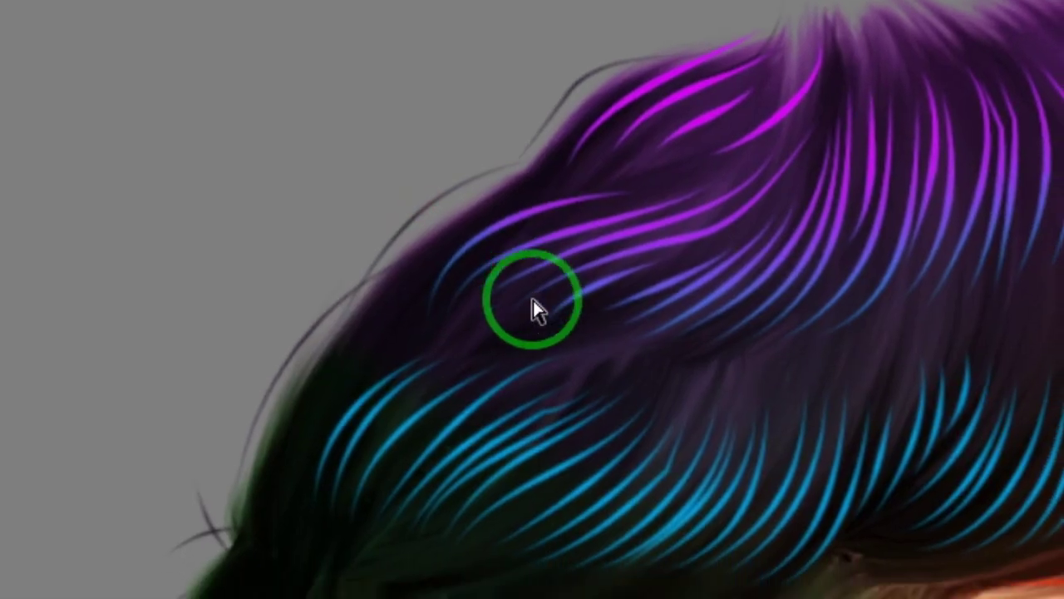
Examine the new flyaway strands around the hair outline in the whole portrait and close up, including the hairline at the temple.
key("ctrl+0")
key("z")
left_click_drag(509, 251, 848, 312)
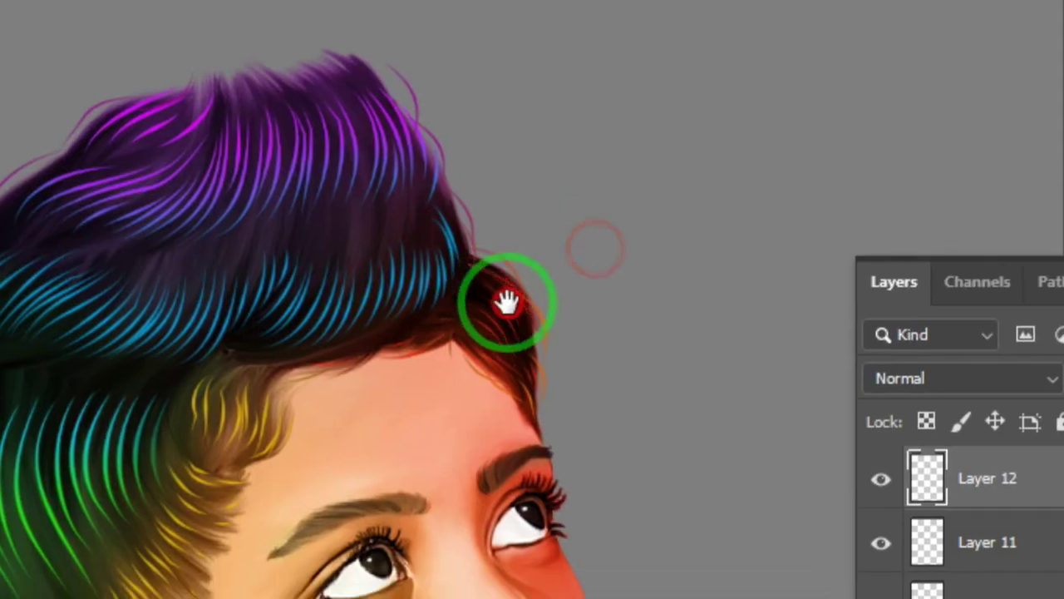
key("v")
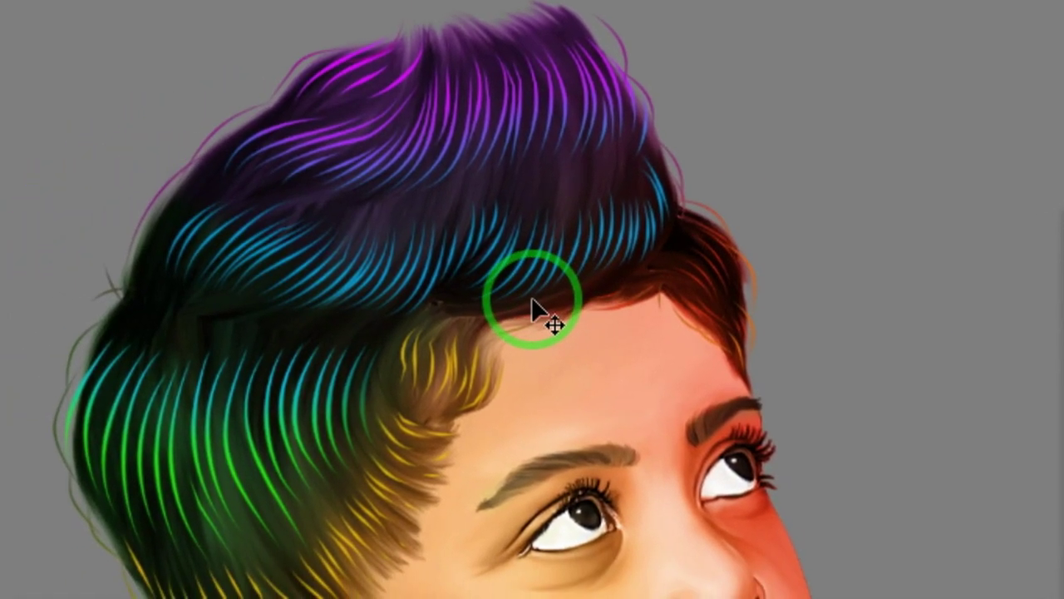
key("ctrl+0")
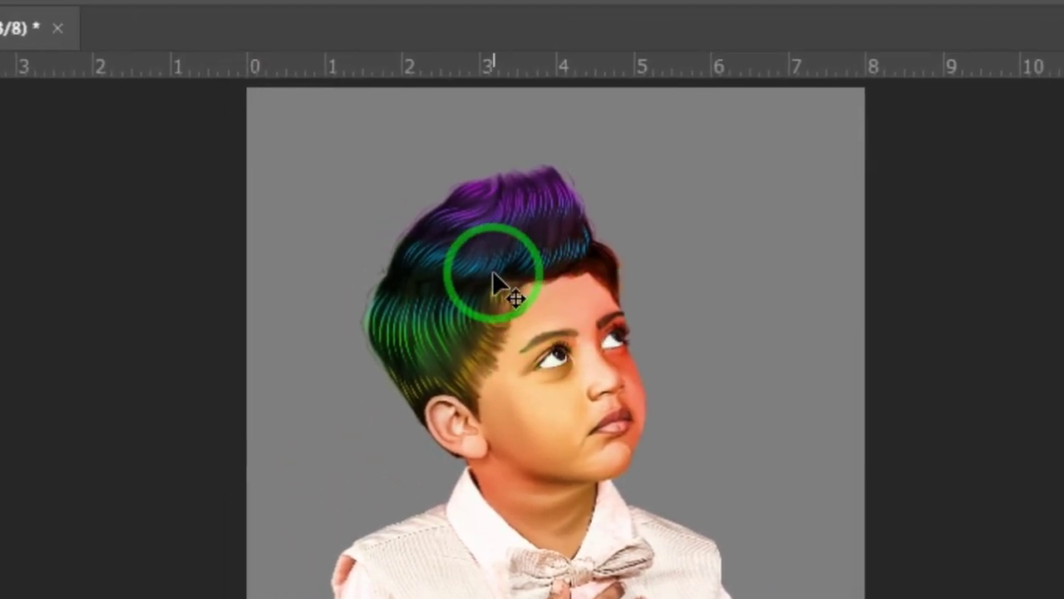
key("z")
left_click_drag(536, 373, 544, 316)
left_click_drag(483, 278, 446, 240)
left_click_drag(524, 311, 478, 294)
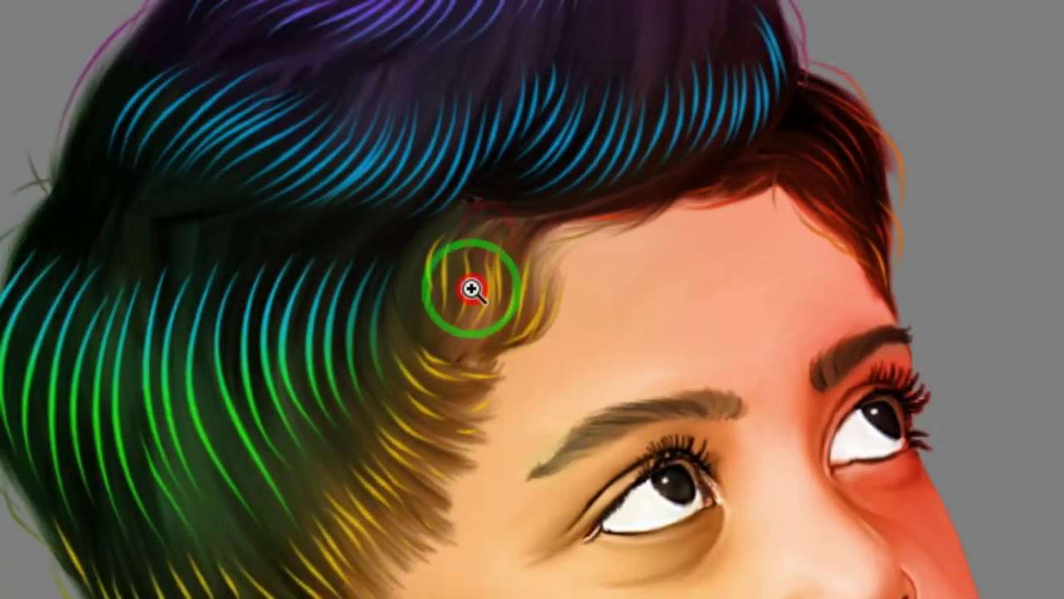
Group the hair strand layers, Layer 7 through Layer 12, into one layer group.
left_click_drag(685, 326, 709, 338)
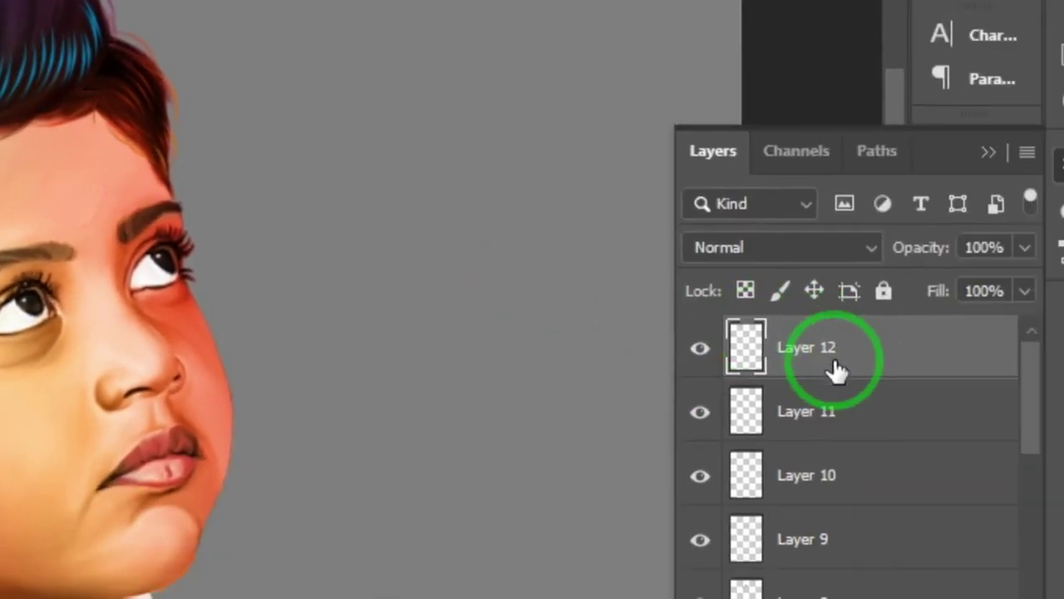
scroll(743, 359, "down", 3)
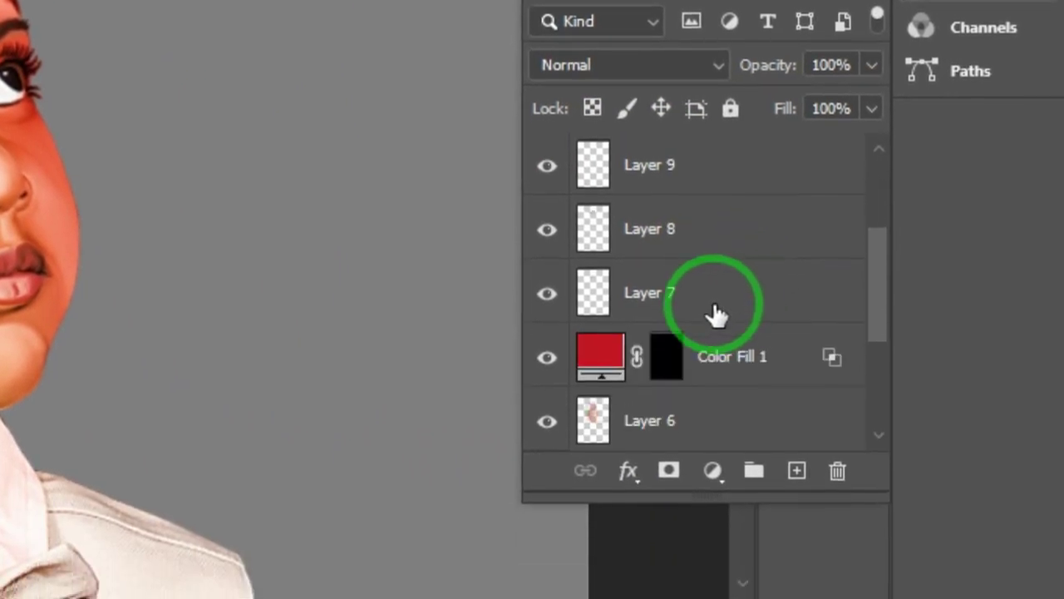
left_click(716, 404, "shift")
left_click_drag(533, 291, 480, 271)
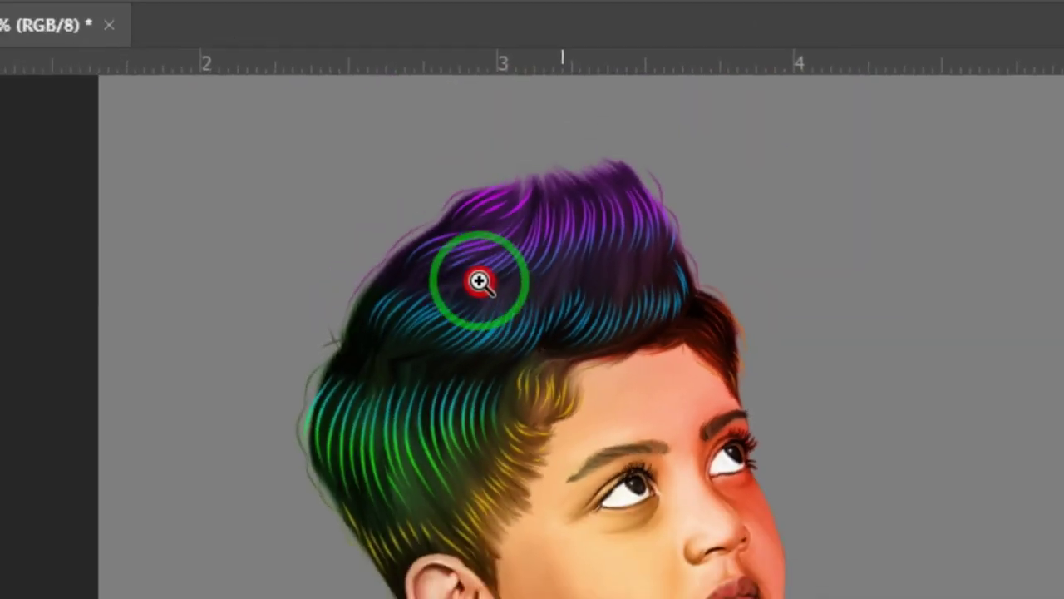
left_click_drag(570, 316, 748, 441)
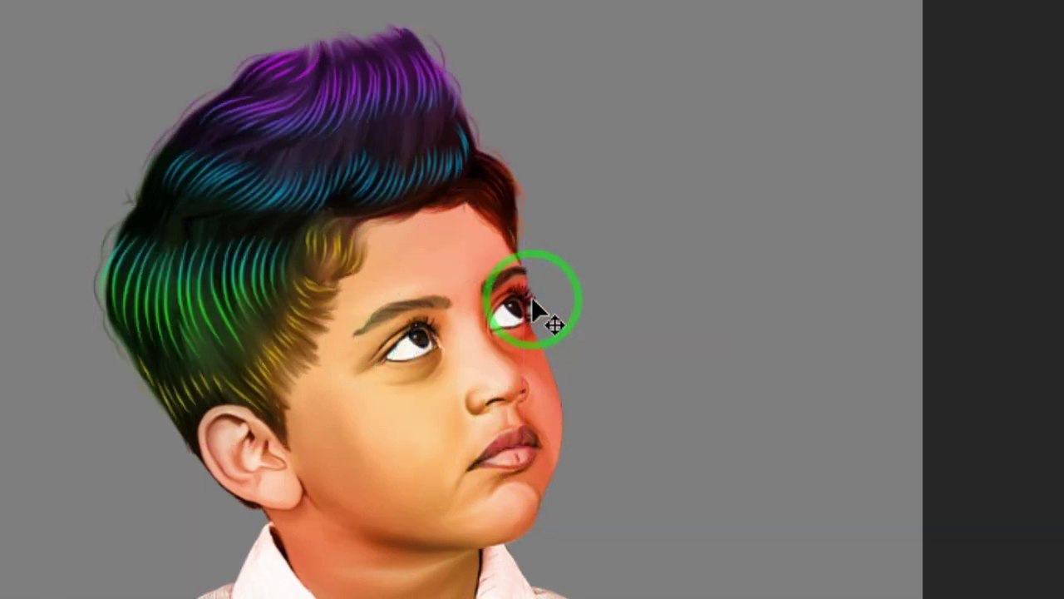
left_click(354, 242)
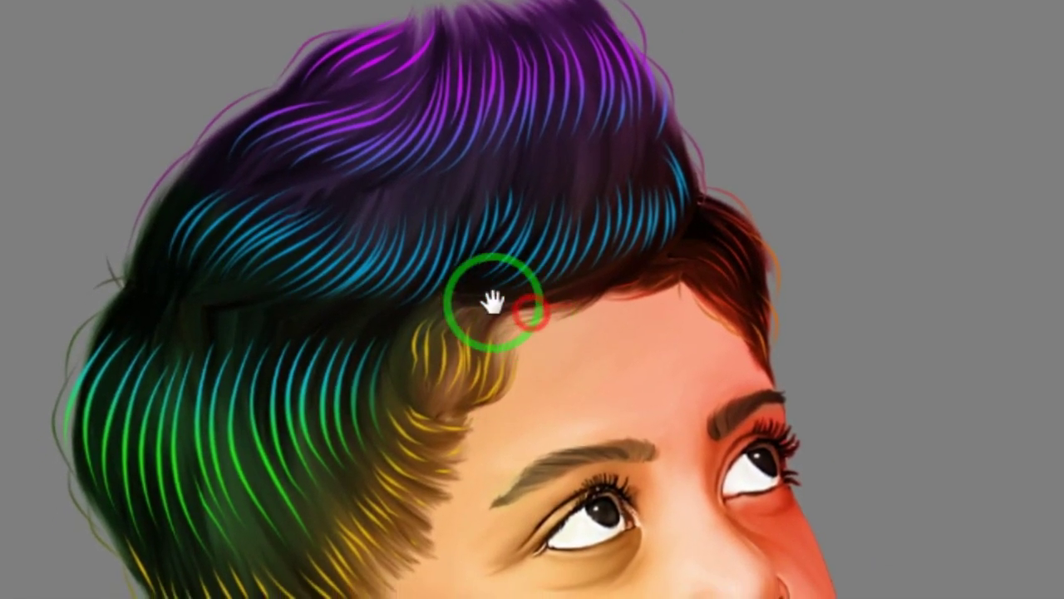
left_click(344, 209)
left_click(533, 299, "alt")
left_click_drag(532, 300, 506, 238)
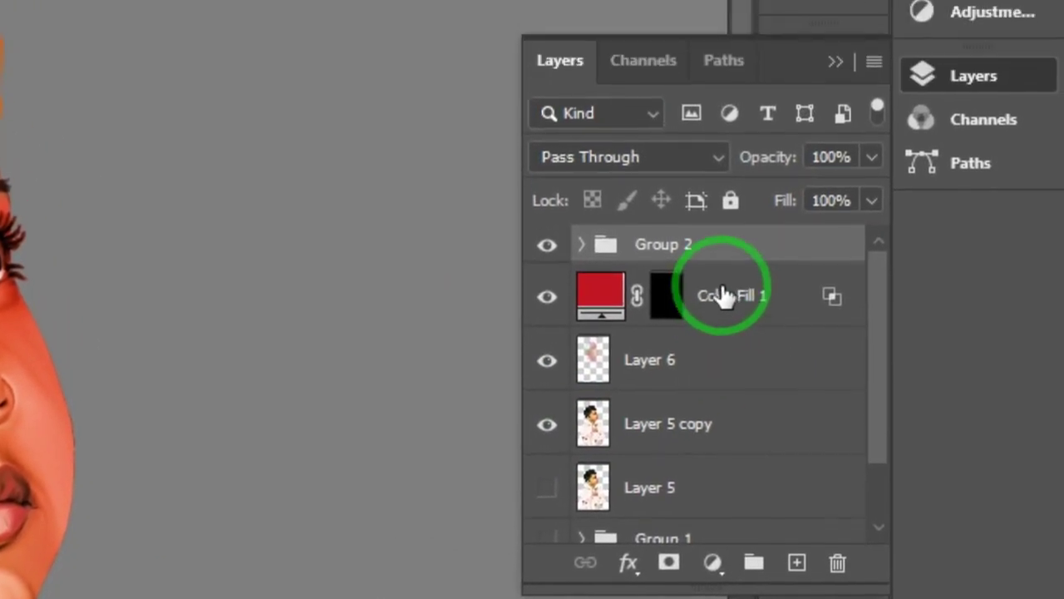
Group the Color Fill 1 layer and Layer 6 together in a separate layer group.
left_click(725, 309)
left_click(692, 382, "shift")
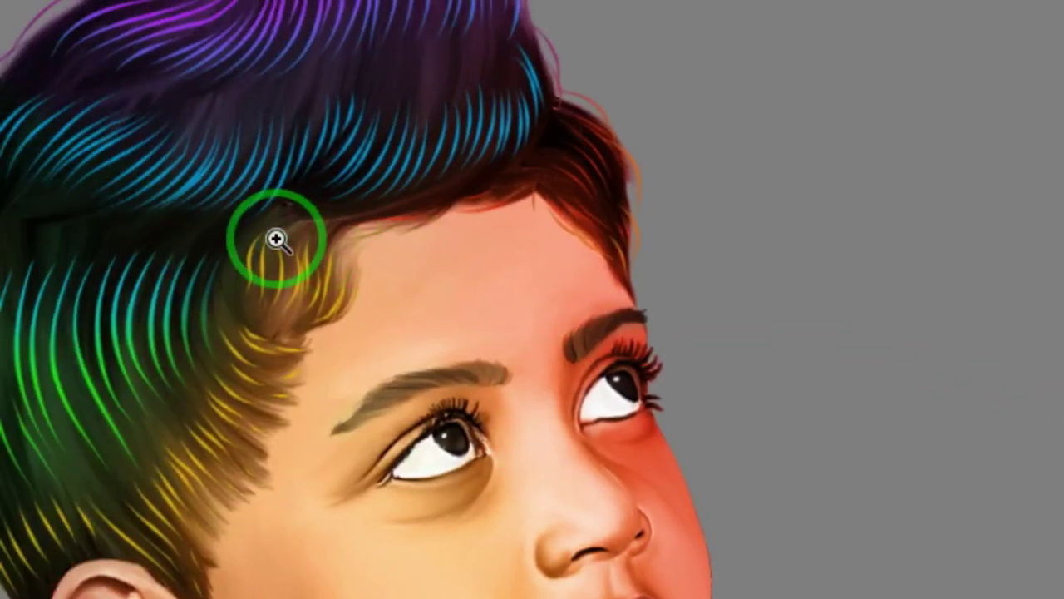
left_click(279, 241)
left_click_drag(546, 304, 511, 285)
left_click_drag(533, 327, 533, 300)
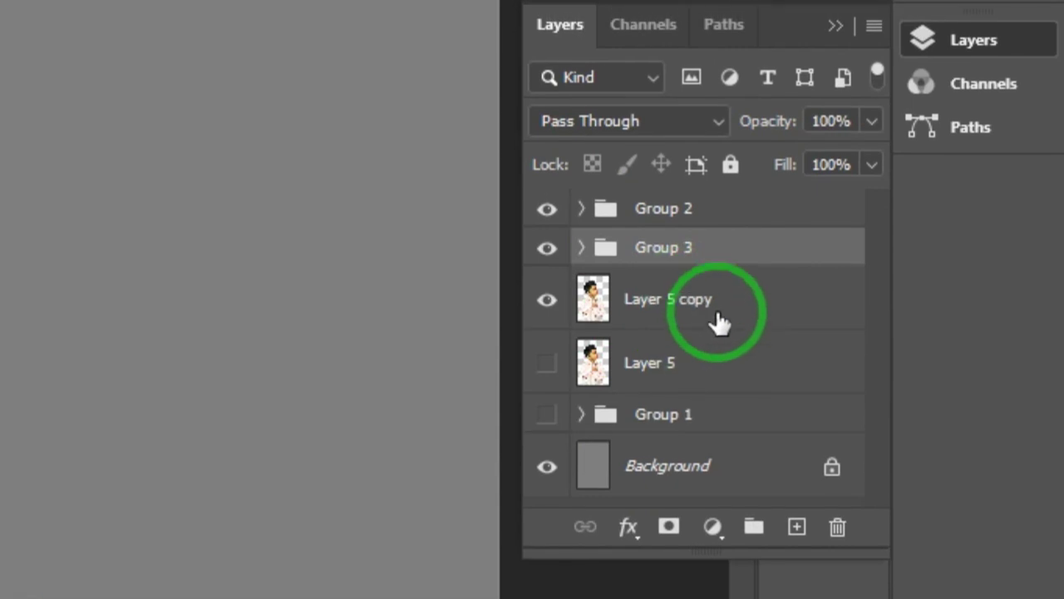
Duplicate Group 2, Group 3 and Layer 5 copy, and merge the duplicates into a single layer.
left_click(547, 277)
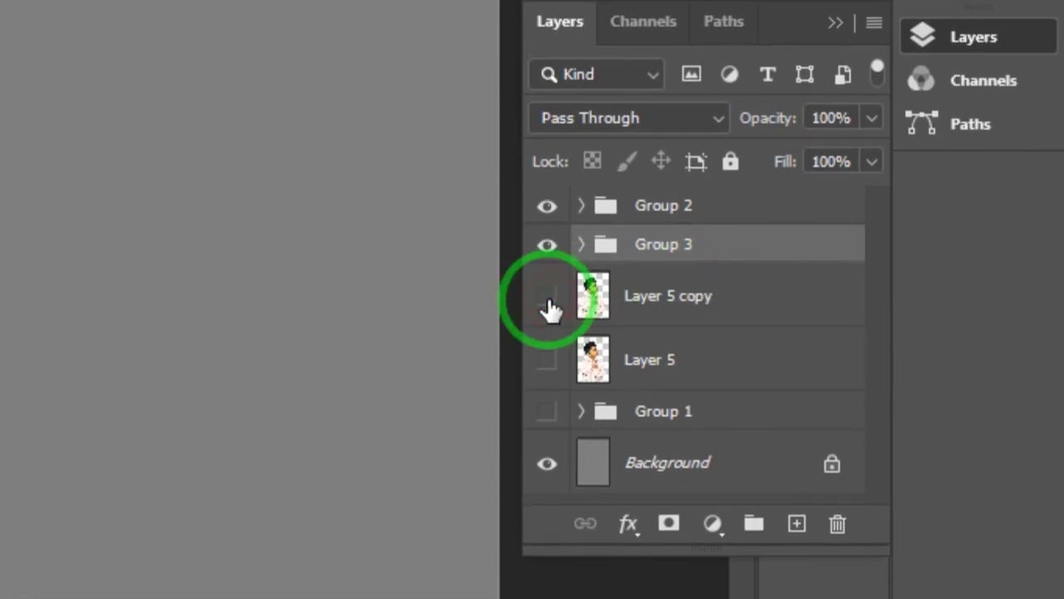
left_click(637, 297)
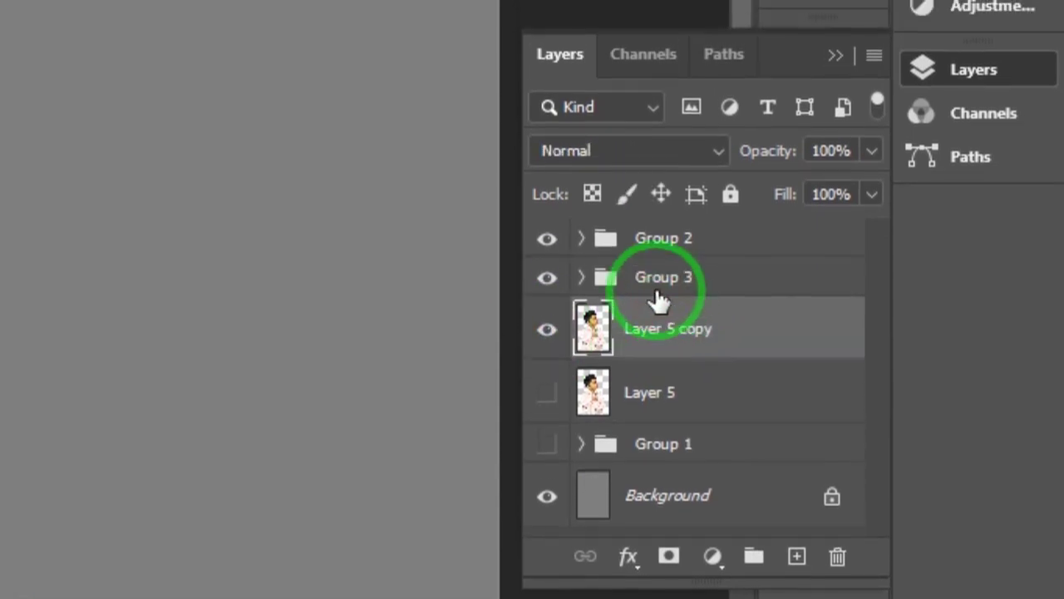
left_click(656, 300, "shift")
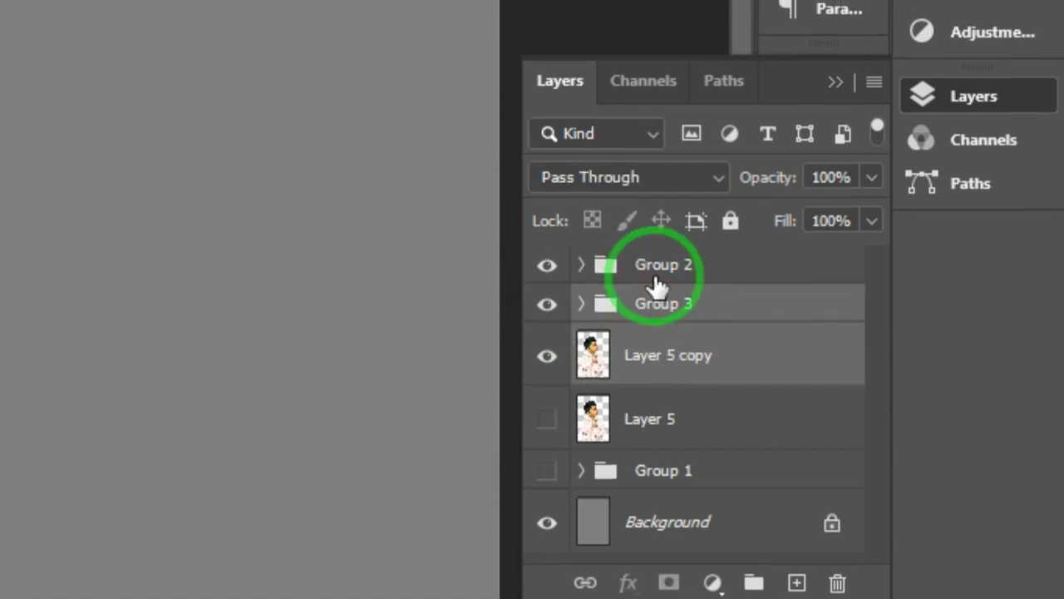
left_click(657, 261, "shift")
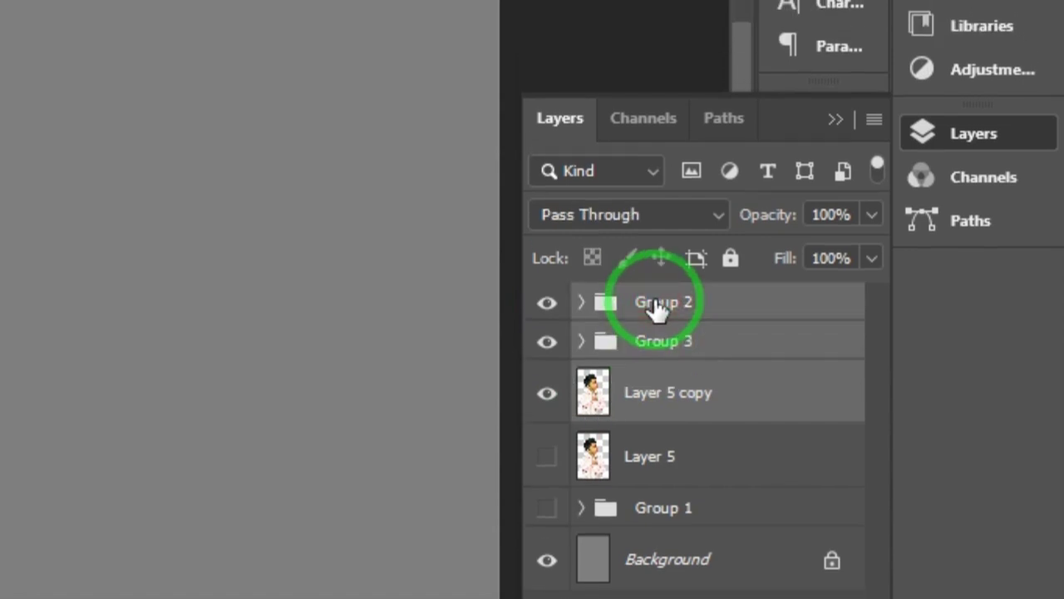
key("ctrl+minus")
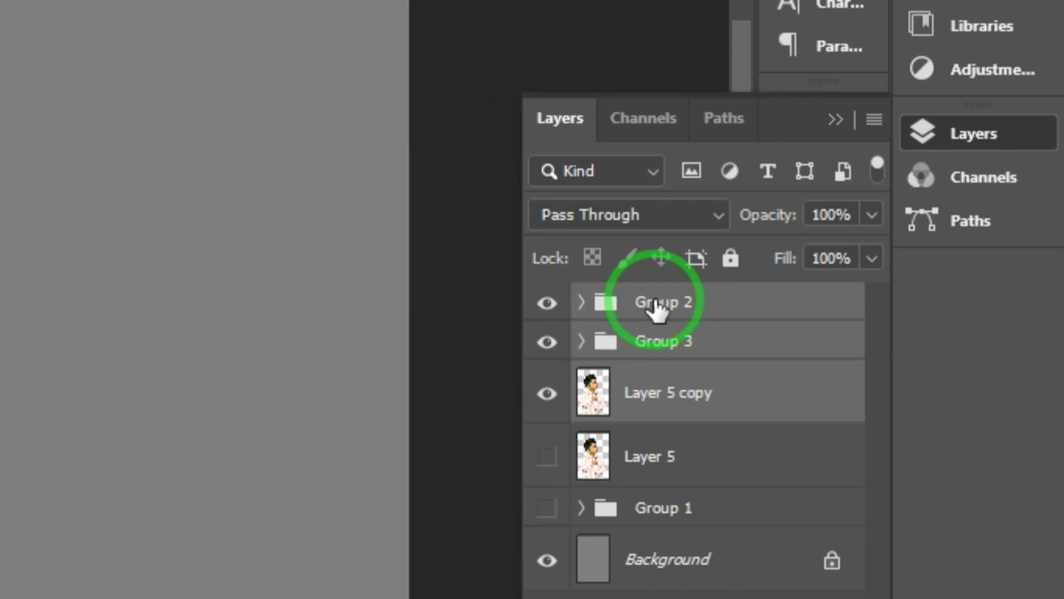
key("ctrl+j")
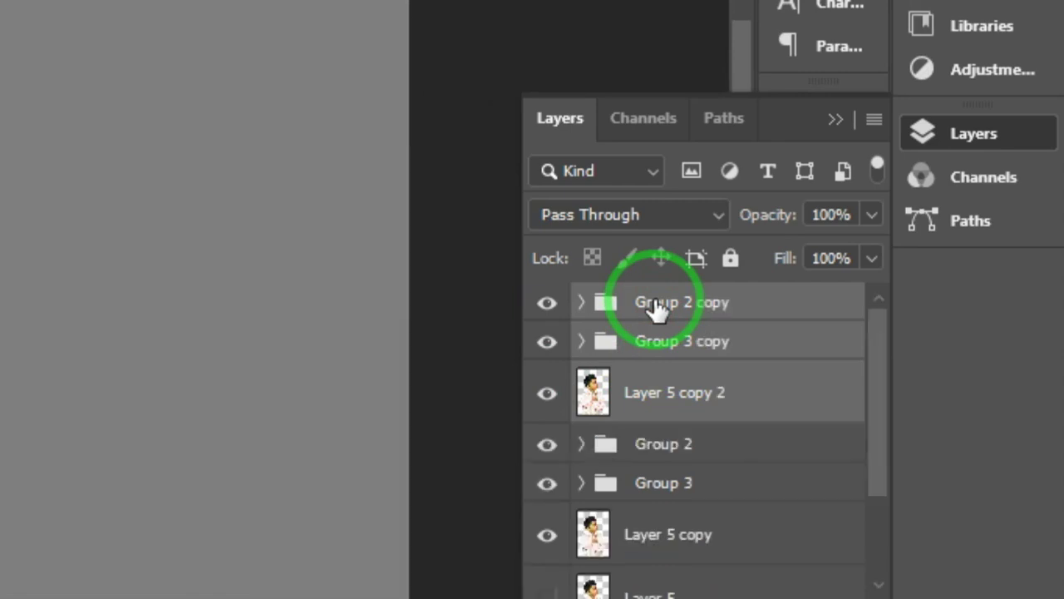
key("ctrl+e")
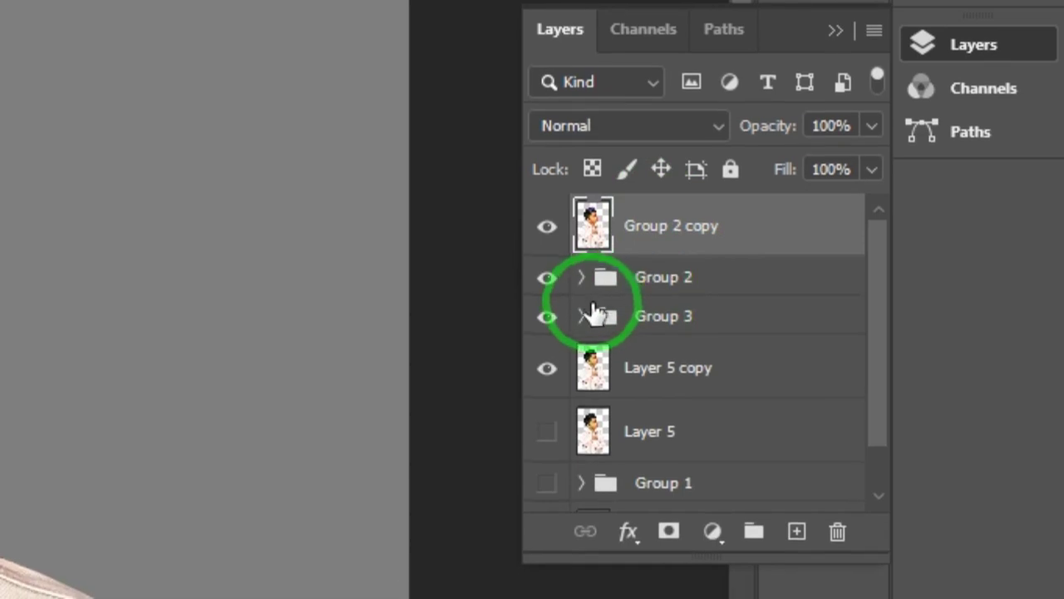
Hide Group 2 and Group 3 individually beneath the merged portrait layer.
left_click(666, 366)
left_click(677, 326, "ctrl")
left_click(665, 375, "ctrl")
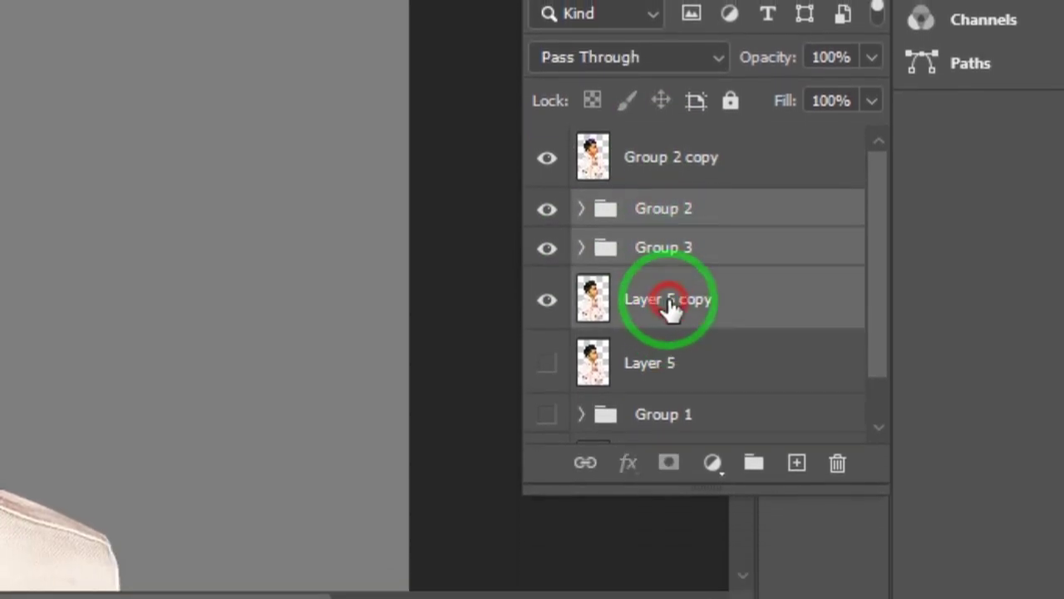
left_click(547, 285)
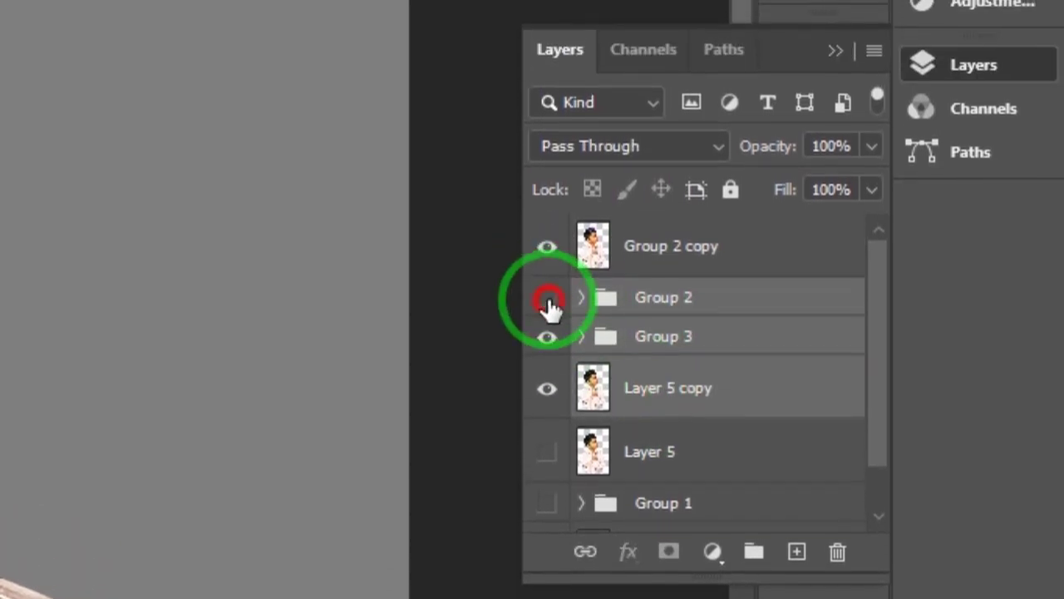
left_click(547, 335)
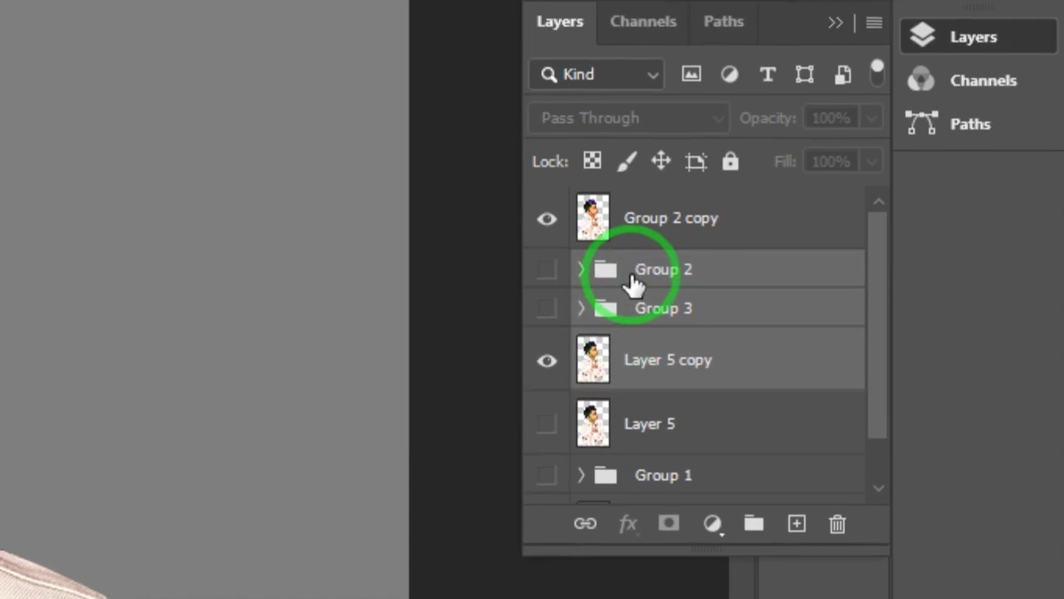
Restore the visibility of Group 2 and Group 3, and collect them with Layer 5 copy in one hidden group.
left_click(634, 275)
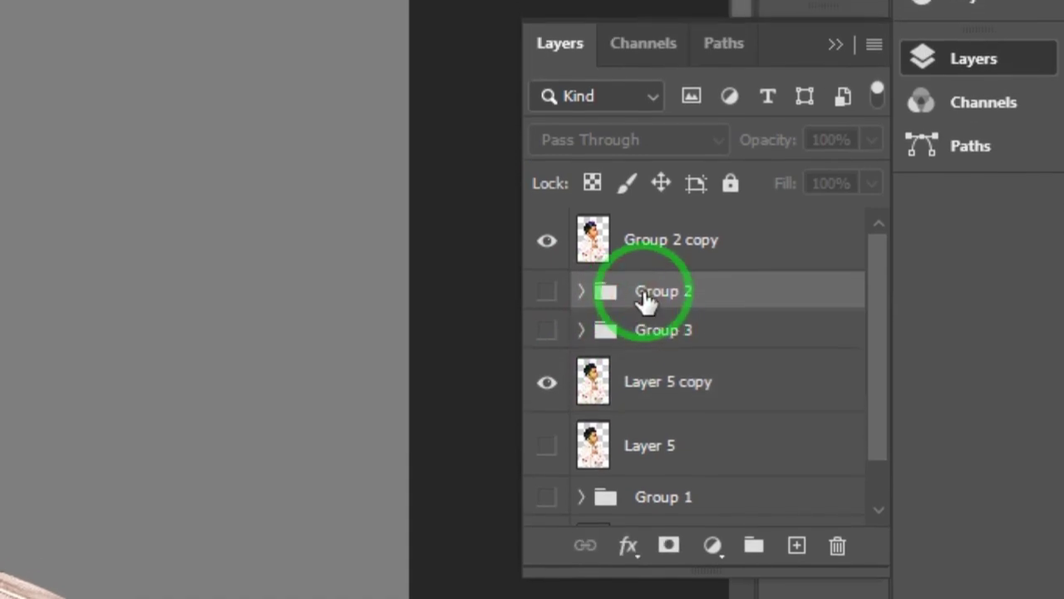
left_click(648, 307, "ctrl")
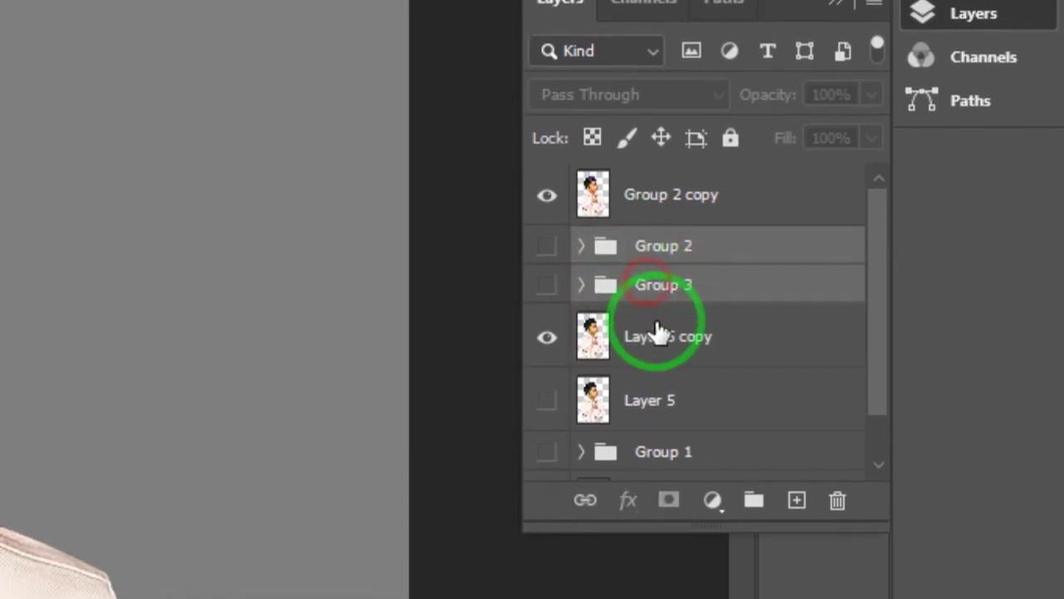
left_click(657, 335, "ctrl")
left_click(542, 288)
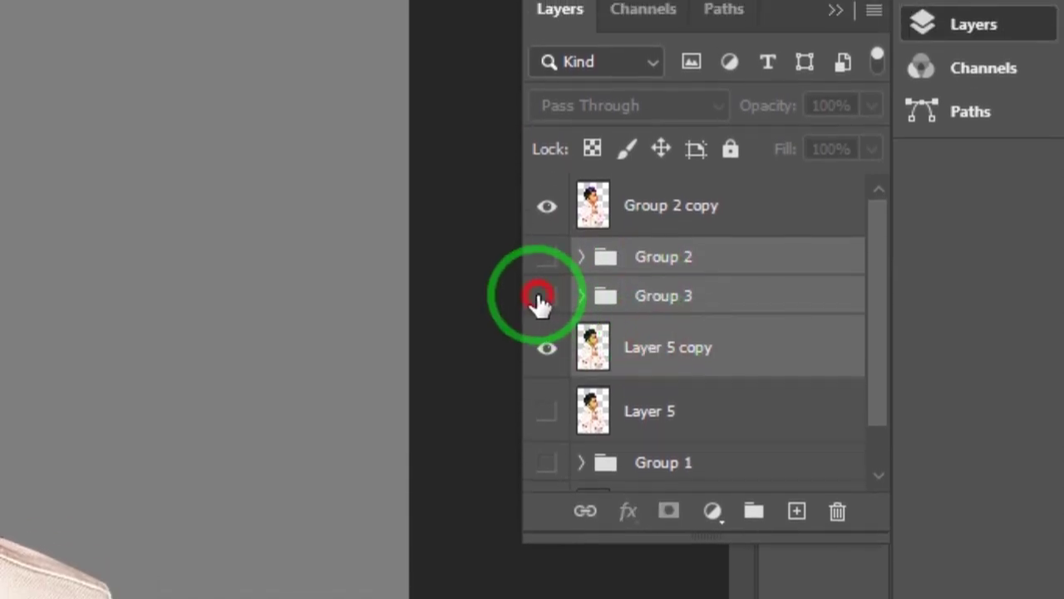
left_click(545, 249)
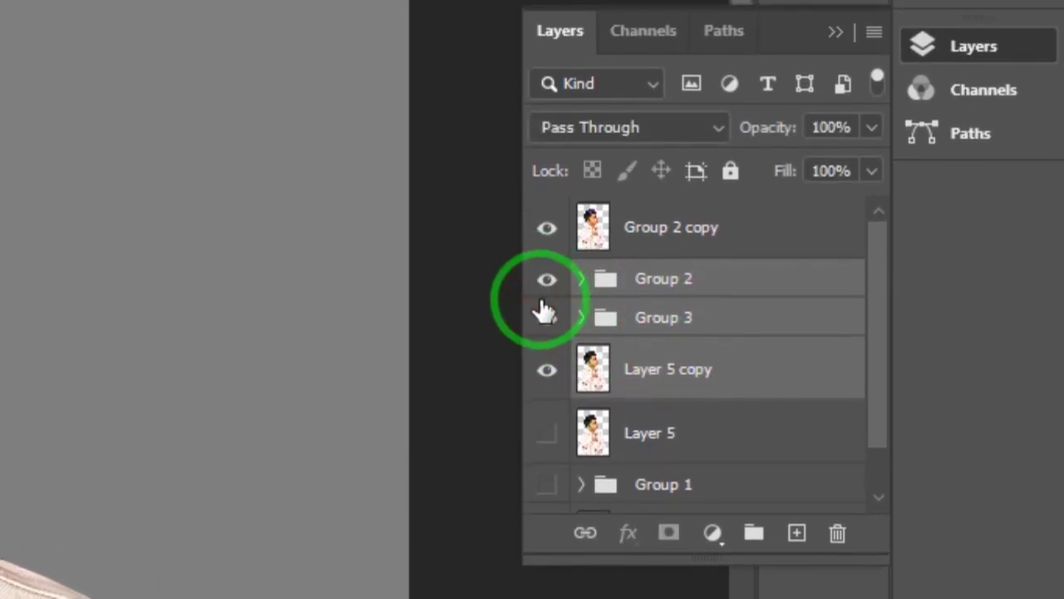
key("ctrl+g")
left_click(549, 281)
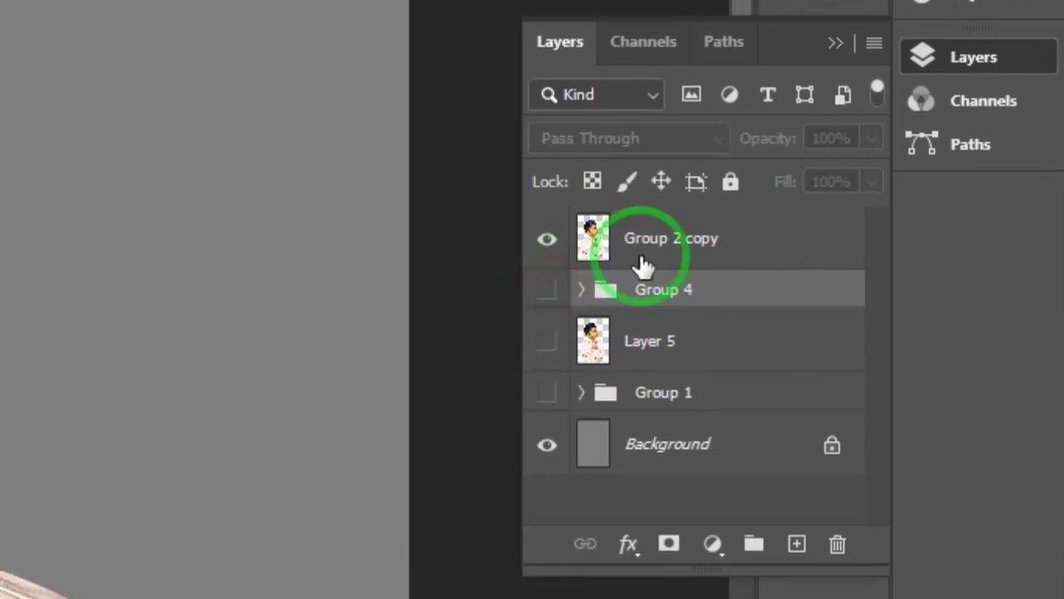
Make the merged Group 2 copy layer active and choose a round brush tip for smudging its hair strands.
left_click(684, 253)
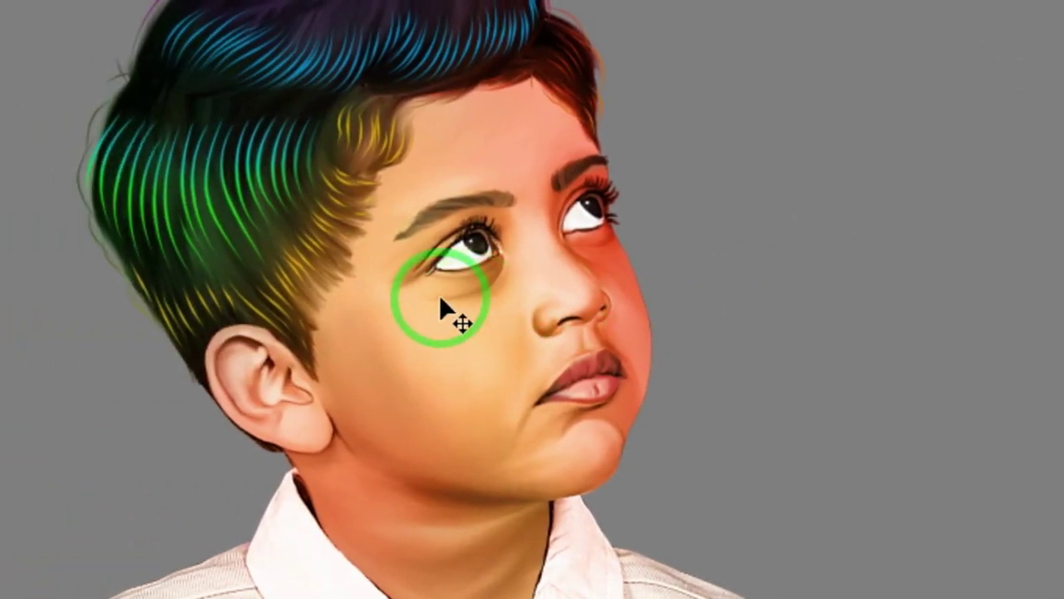
left_click_drag(176, 295, 220, 224)
left_click_drag(507, 366, 553, 319)
mouse_move(459, 236)
left_mouse_down()
mouse_move(488, 294)
mouse_move(552, 314)
left_mouse_up()
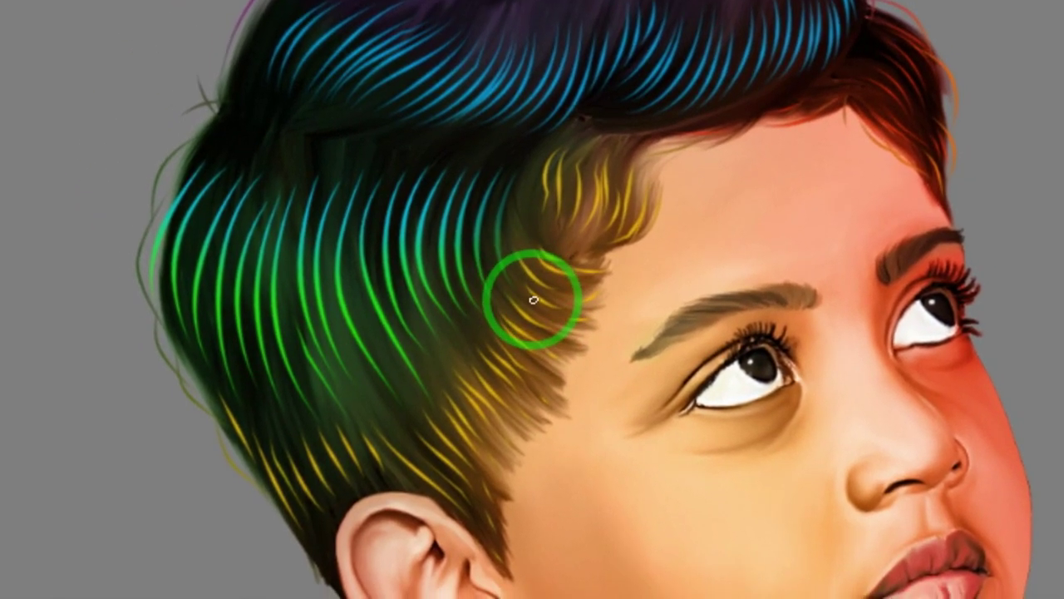
right_click(534, 300)
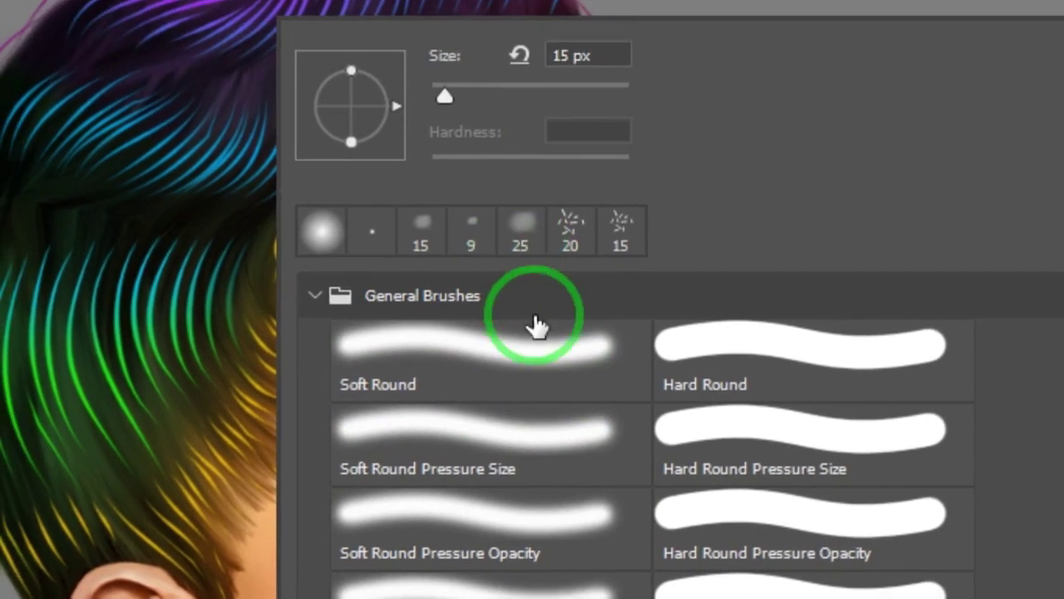
left_click(533, 304)
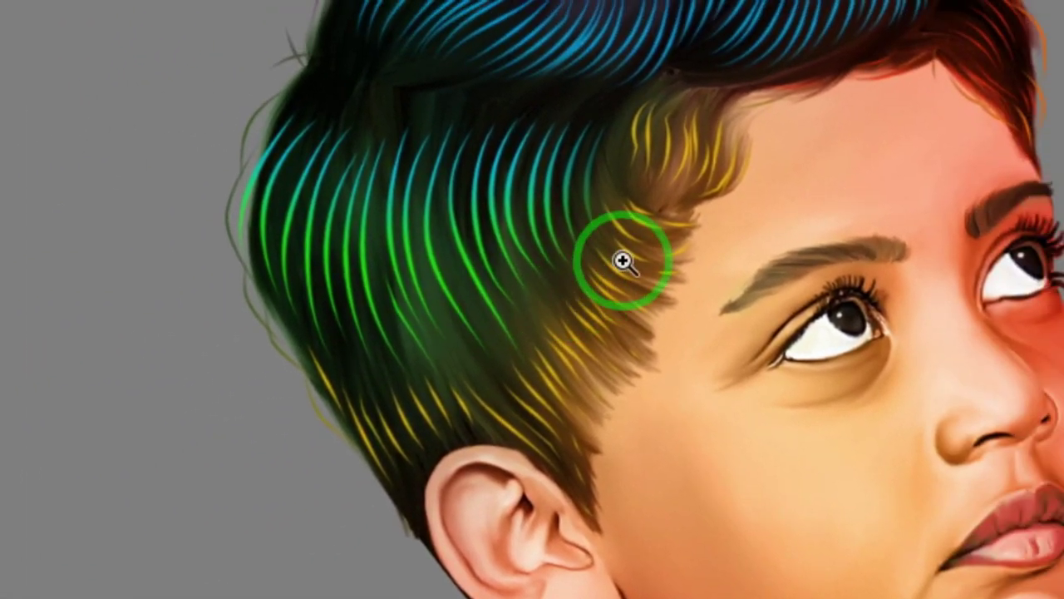
mouse_move(483, 315)
left_mouse_down()
mouse_move(598, 342)
mouse_move(510, 374)
mouse_move(520, 299)
left_mouse_up()
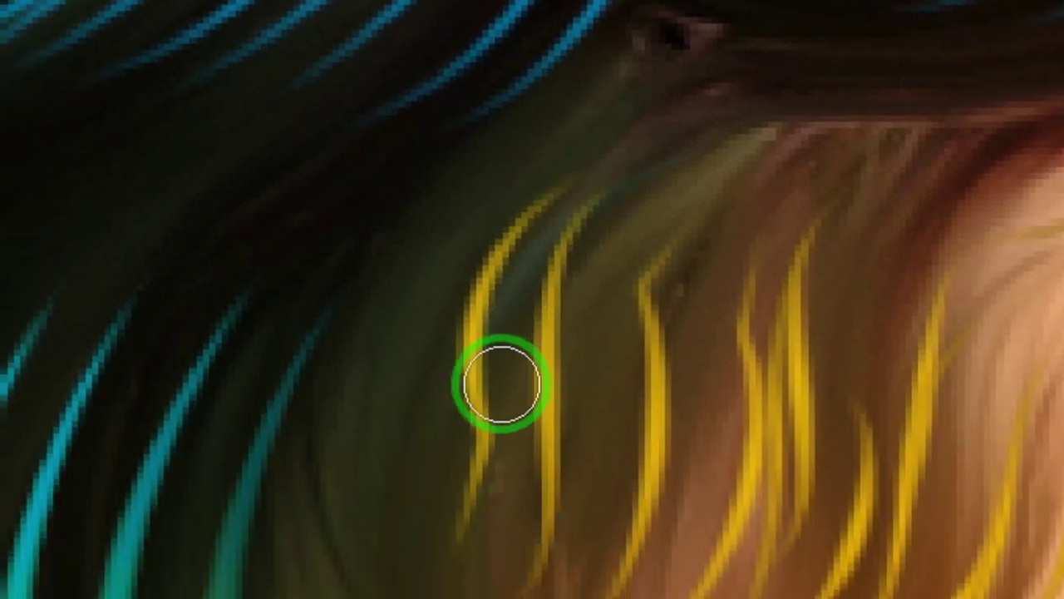
Smudge the yellow strands in the curl at the temple with short strokes along their length and tips.
left_click_drag(506, 371, 532, 270)
left_click_drag(513, 367, 511, 372)
left_click_drag(576, 183, 594, 132)
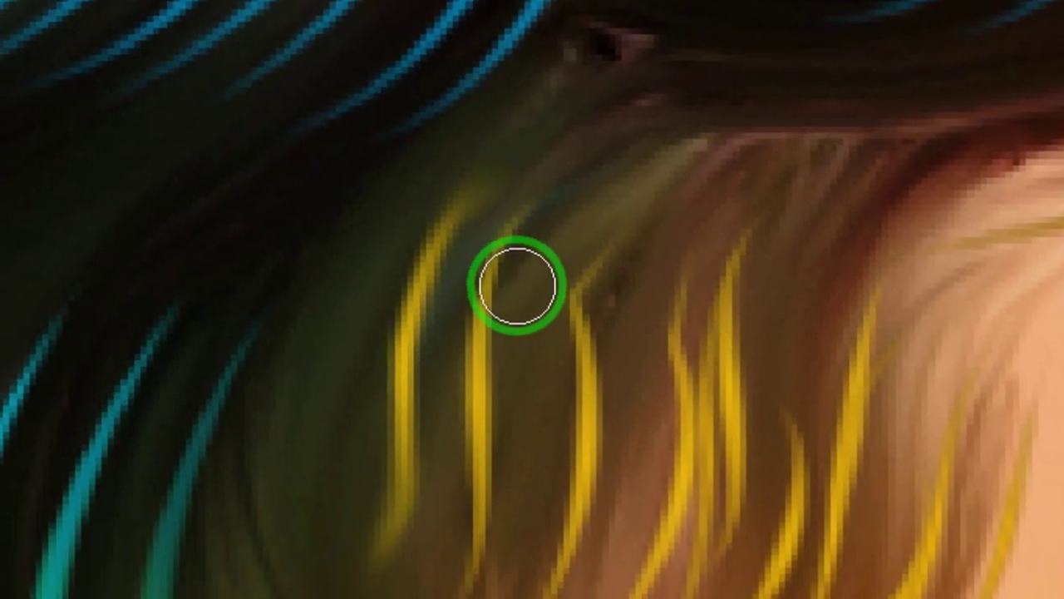
left_click_drag(472, 474, 427, 593)
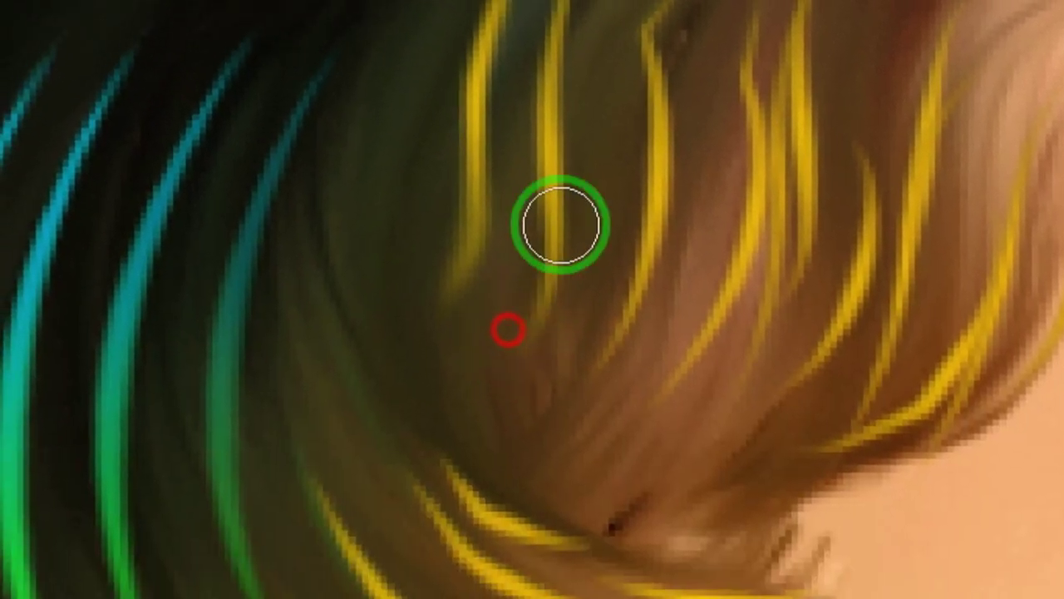
left_click_drag(543, 222, 486, 420)
left_click_drag(568, 265, 577, 218)
left_click_drag(546, 292, 562, 235)
left_click_drag(686, 279, 684, 233)
left_click_drag(611, 574, 579, 597)
left_click_drag(760, 472, 782, 401)
key("space")
left_click_drag(472, 248, 496, 121)
left_click_drag(575, 218, 587, 150)
Smudge the yellow strands just below the temple curl, following the direction of the hair.
left_click_drag(416, 449, 399, 183)
left_click_drag(349, 285, 361, 290)
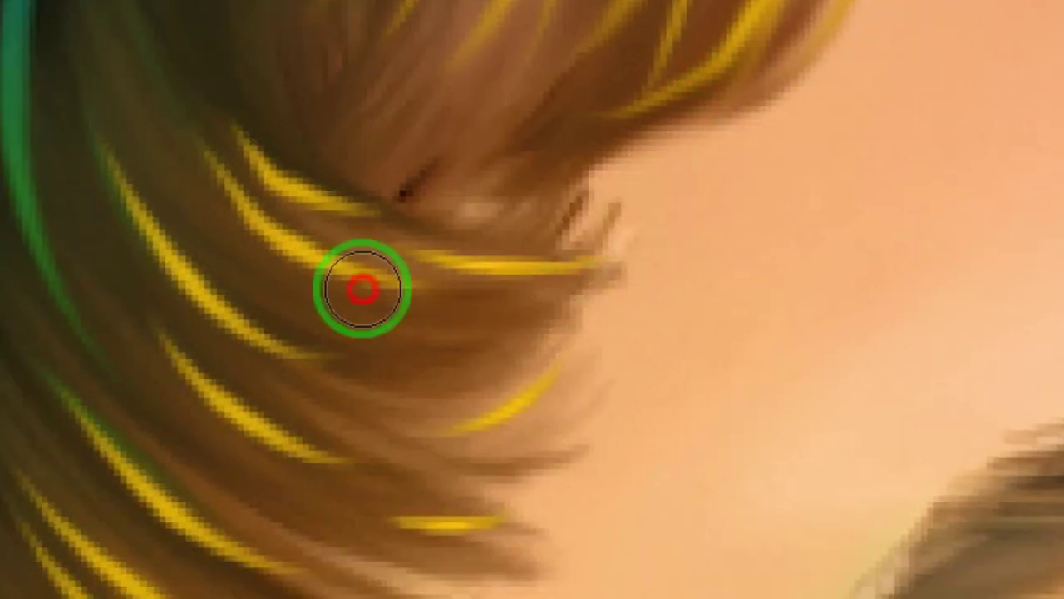
left_click_drag(497, 301, 458, 241)
left_click_drag(468, 309, 430, 242)
left_click_drag(531, 385, 826, 573)
left_click_drag(370, 228, 554, 278)
left_click_drag(491, 312, 594, 445)
key("space")
Smudge the yellow strands along the sideburn hairline down towards the ear, following the hair direction.
left_click_drag(551, 260, 563, 216)
left_click_drag(366, 137, 325, 95)
left_click_drag(613, 375, 639, 392)
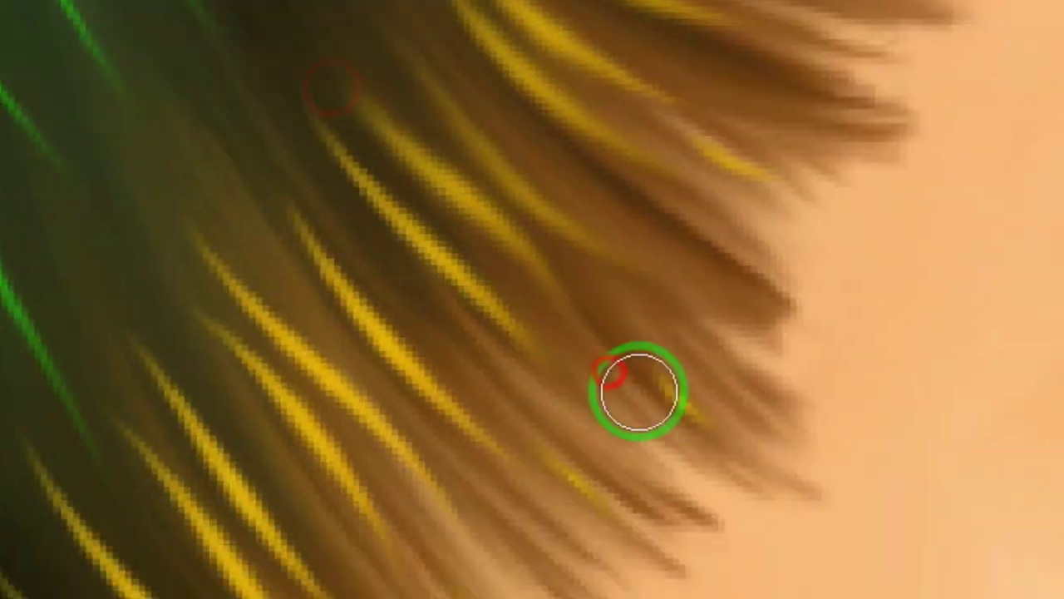
left_click_drag(528, 308, 482, 259)
left_click_drag(553, 345, 636, 440)
left_click_drag(497, 250, 432, 183)
left_click_drag(420, 202, 370, 120)
left_click_drag(515, 187, 551, 231)
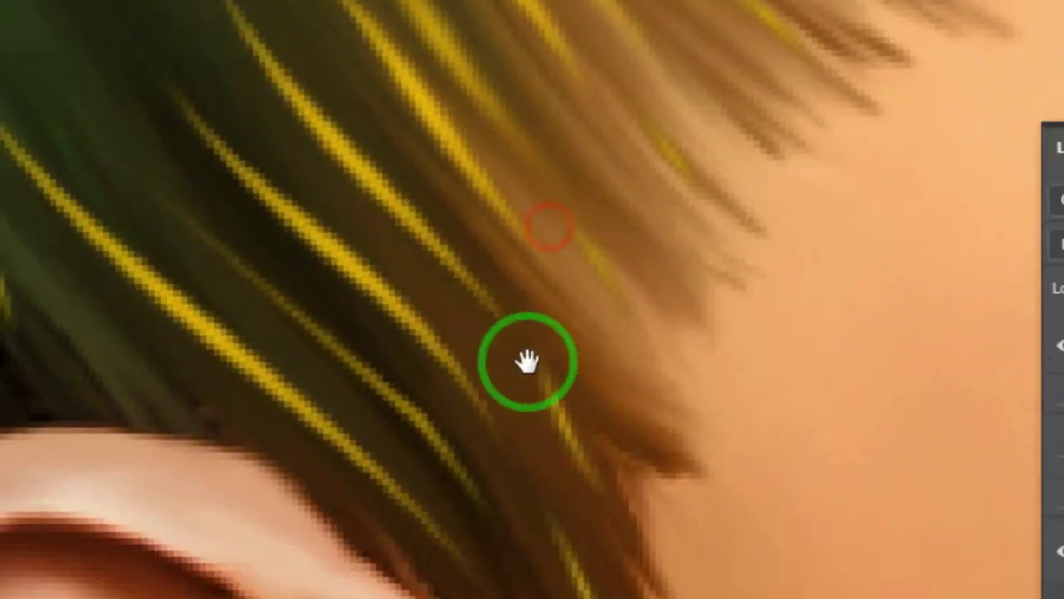
left_click_drag(549, 408, 594, 483)
left_click_drag(661, 594, 666, 507)
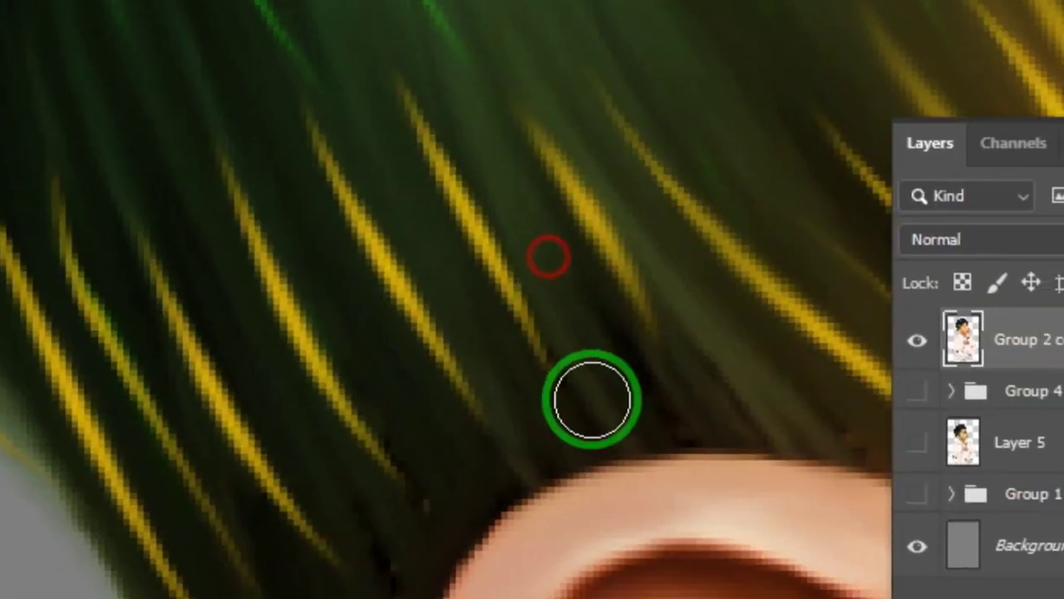
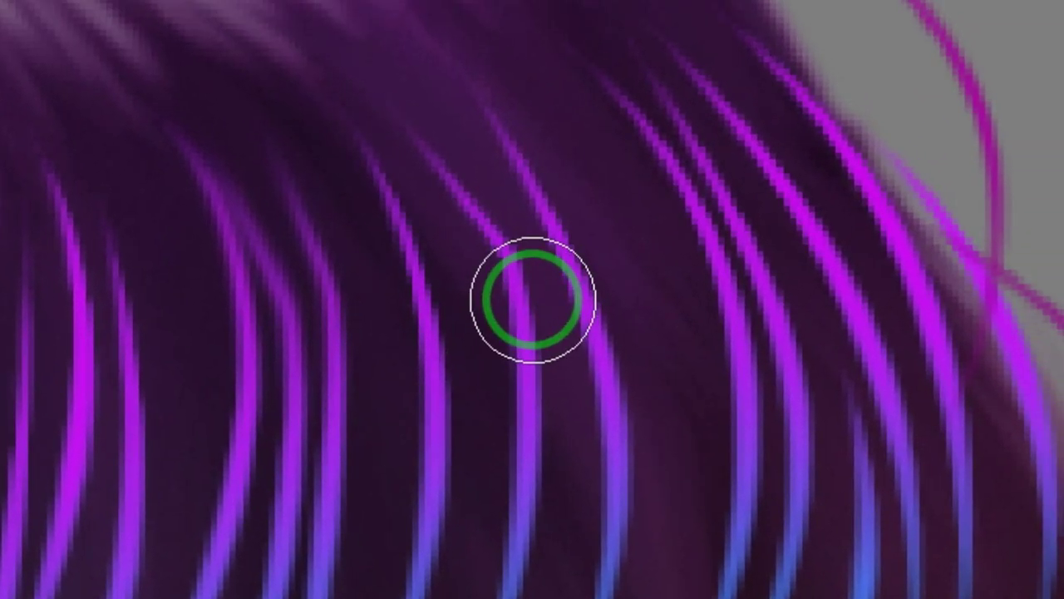
Reduce the smudge brush size and blend the purple strands at the top of the hair.
key("bracketleft")
key("bracketleft")
key("bracketleft")
left_click_drag(446, 180, 535, 264)
mouse_move(494, 223)
left_mouse_down()
mouse_move(529, 286)
mouse_move(356, 36)
left_mouse_up()
left_click_drag(825, 546, 554, 311)
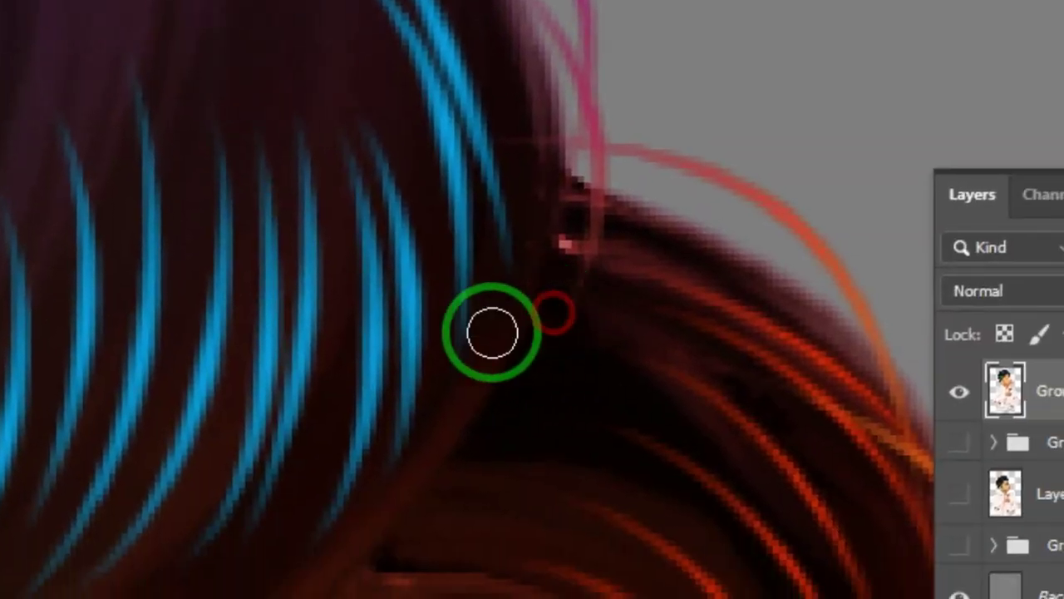
Smudge the tips of the blue strands across the front of the hair with a 20 px brush.
left_click_drag(399, 180, 670, 416)
left_click_drag(523, 203, 524, 466)
key("bracketright")
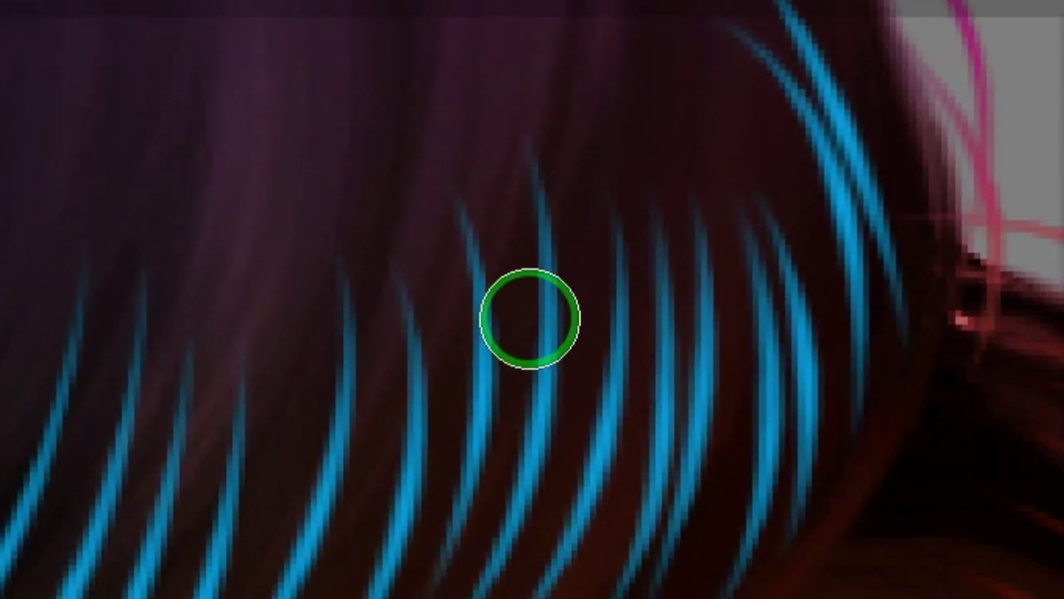
left_click(362, 395)
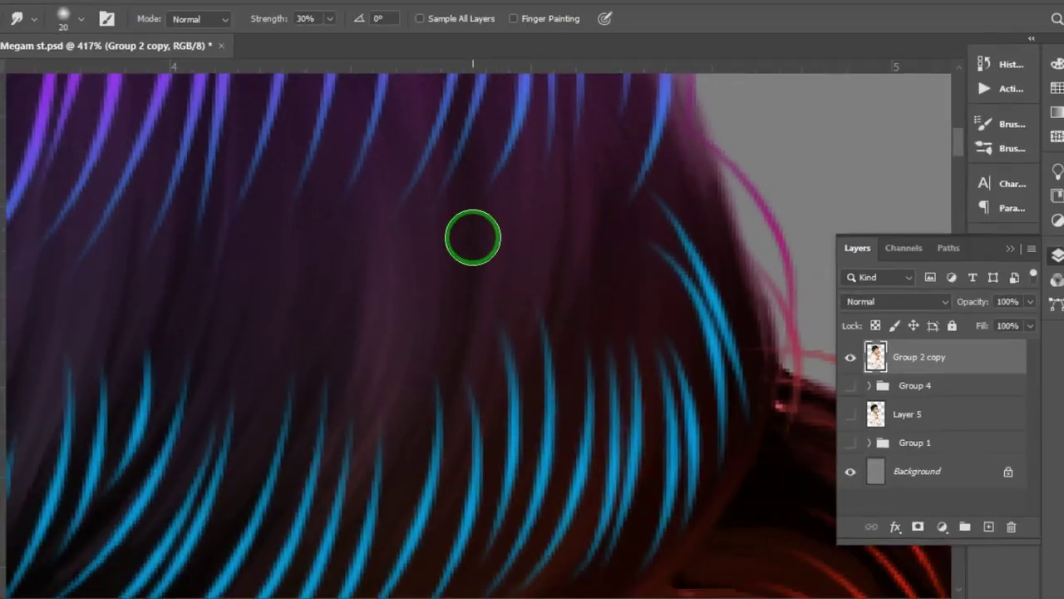
left_click_drag(602, 552, 868, 233)
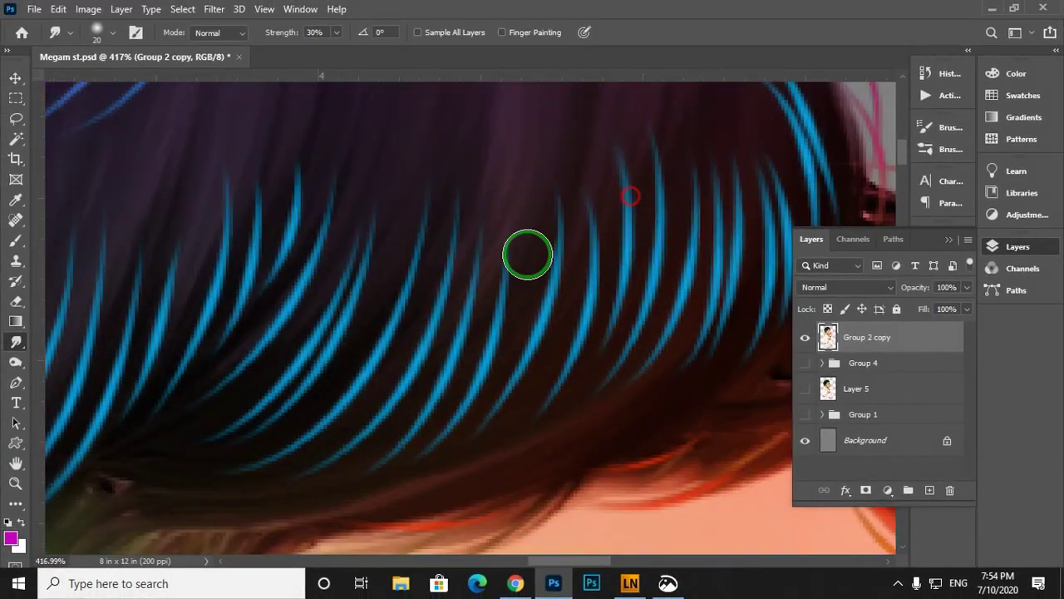
left_click_drag(491, 335, 735, 435)
left_click_drag(385, 304, 343, 247)
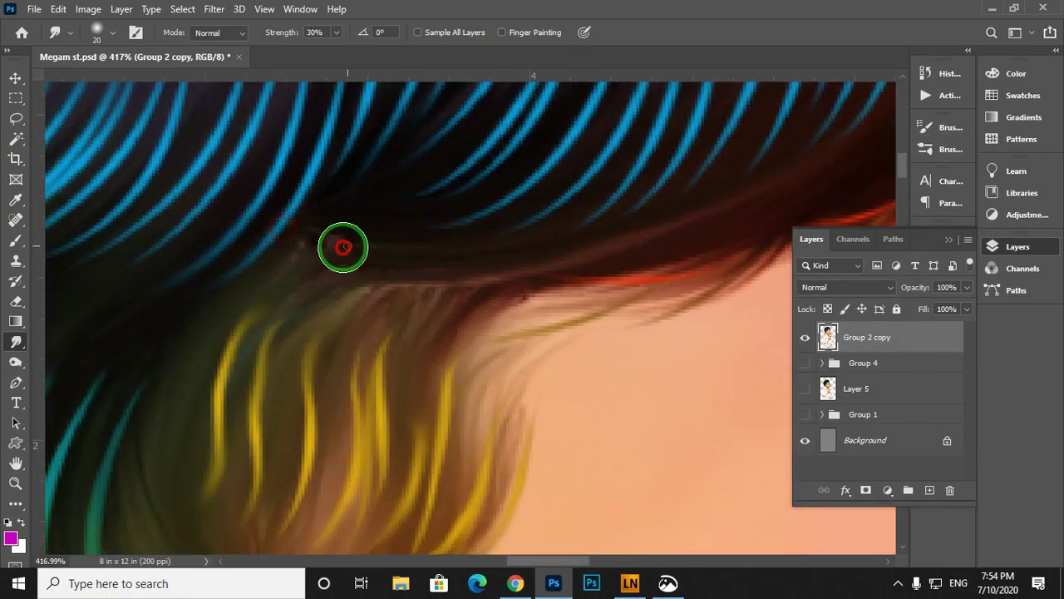
Smudge the red and orange strands along the forehead hairline into the surrounding hair.
left_click_drag(805, 201, 310, 295)
left_click_drag(581, 427, 432, 369)
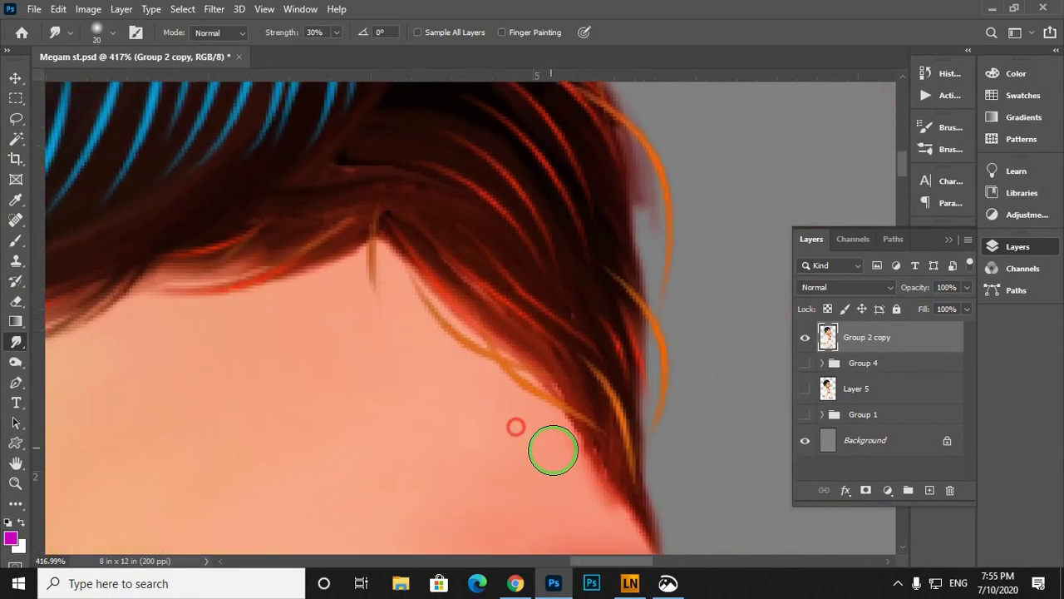
left_click_drag(553, 450, 565, 386)
left_click_drag(411, 198, 434, 122)
left_click_drag(386, 271, 294, 127)
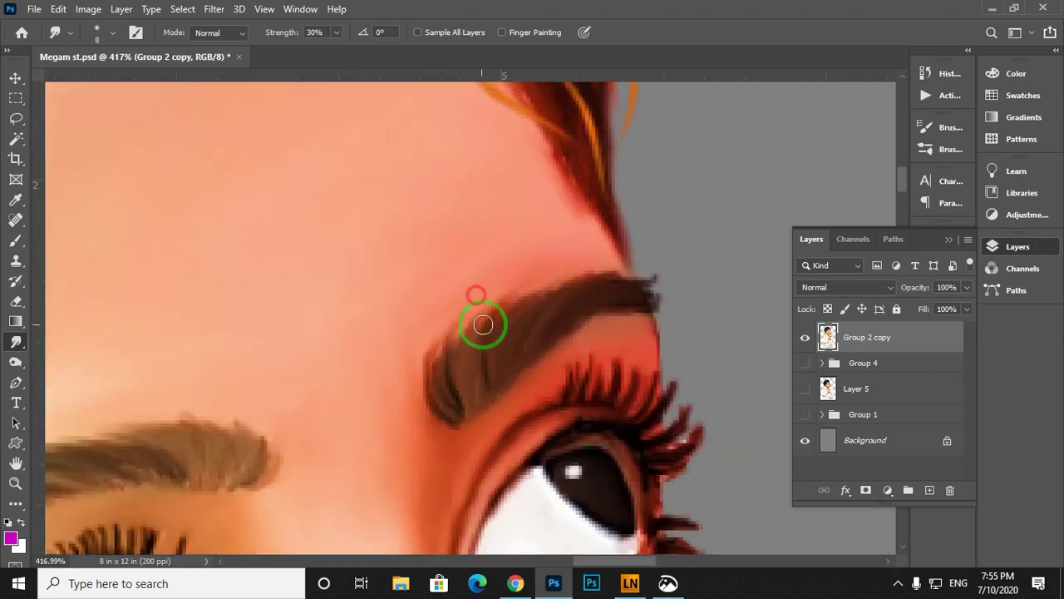
Examine the whole portrait, from the painted hair and face to the collar, bow tie, vest and hand.
scroll(486, 342, "down", 15)
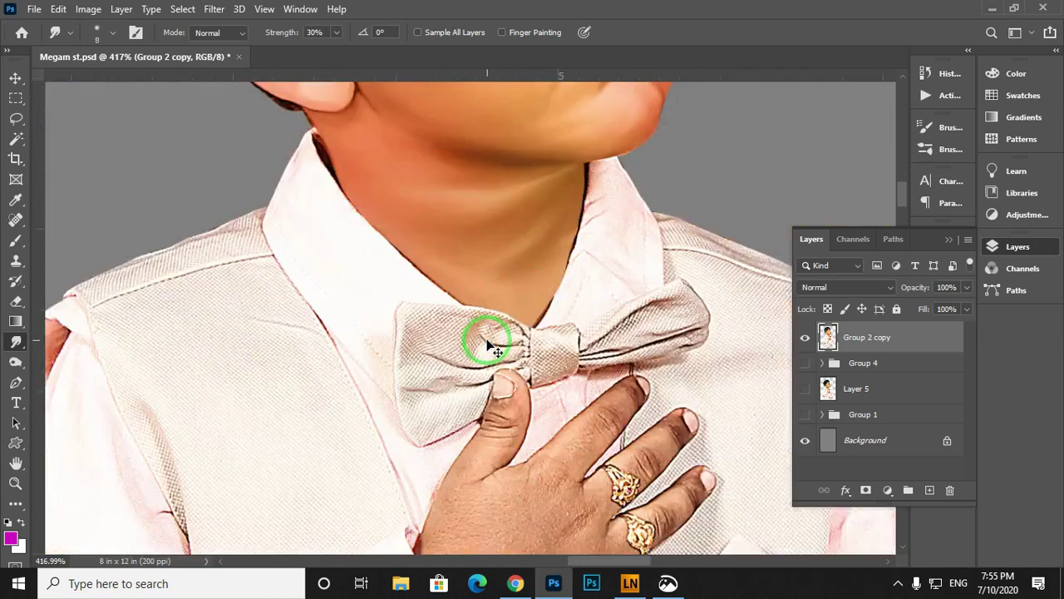
key("ctrl+0")
key("z")
left_click_drag(453, 173, 492, 218)
left_click_drag(489, 145, 516, 345)
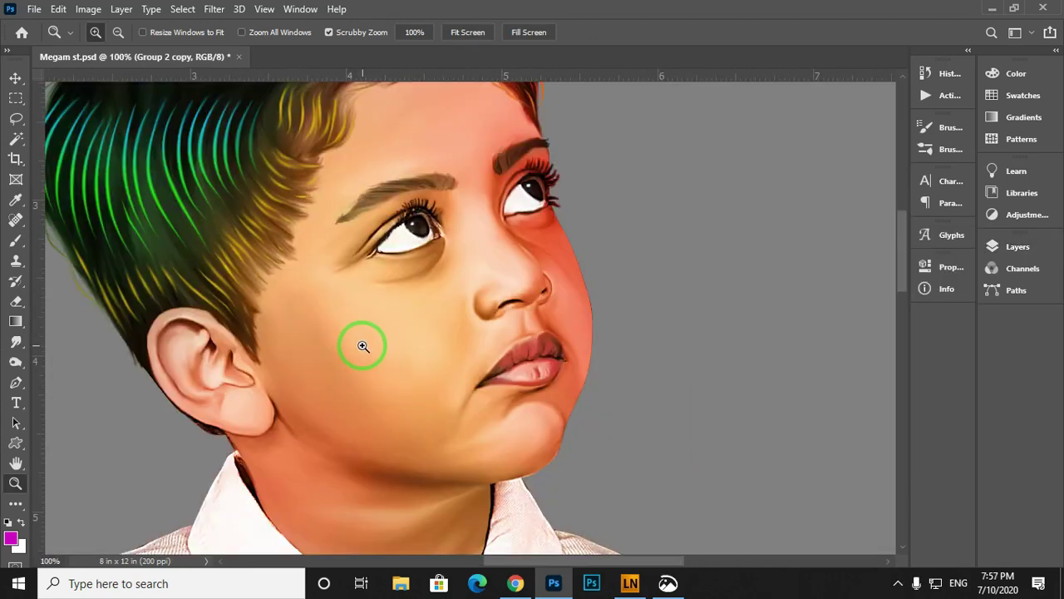
mouse_move(363, 347)
left_mouse_down()
mouse_move(392, 360)
mouse_move(360, 348)
left_mouse_up()
left_click_drag(390, 354, 445, 266)
left_click_drag(376, 417, 396, 319)
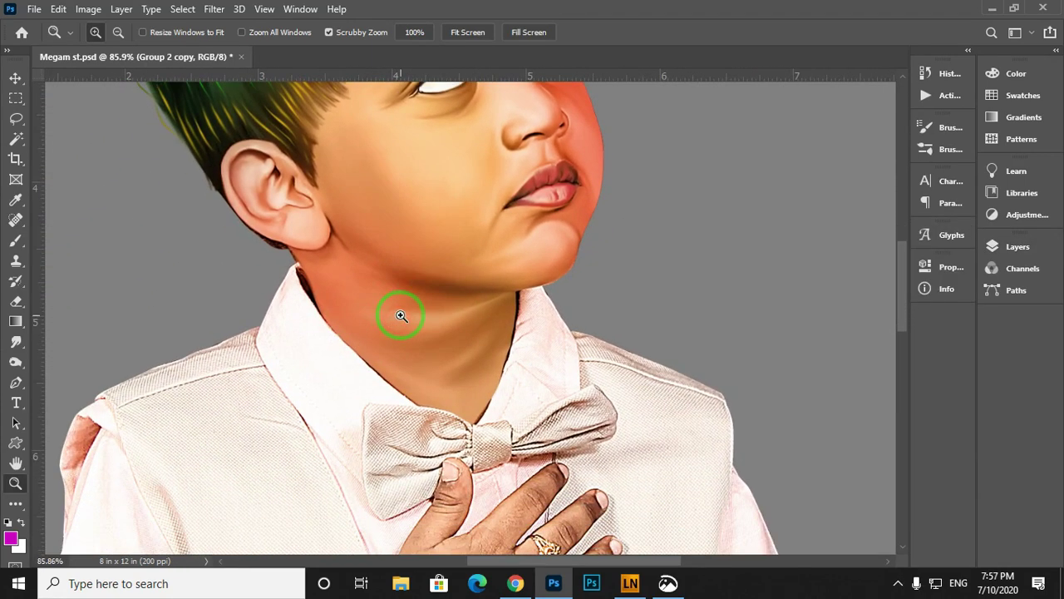
scroll(355, 372, "up", 2)
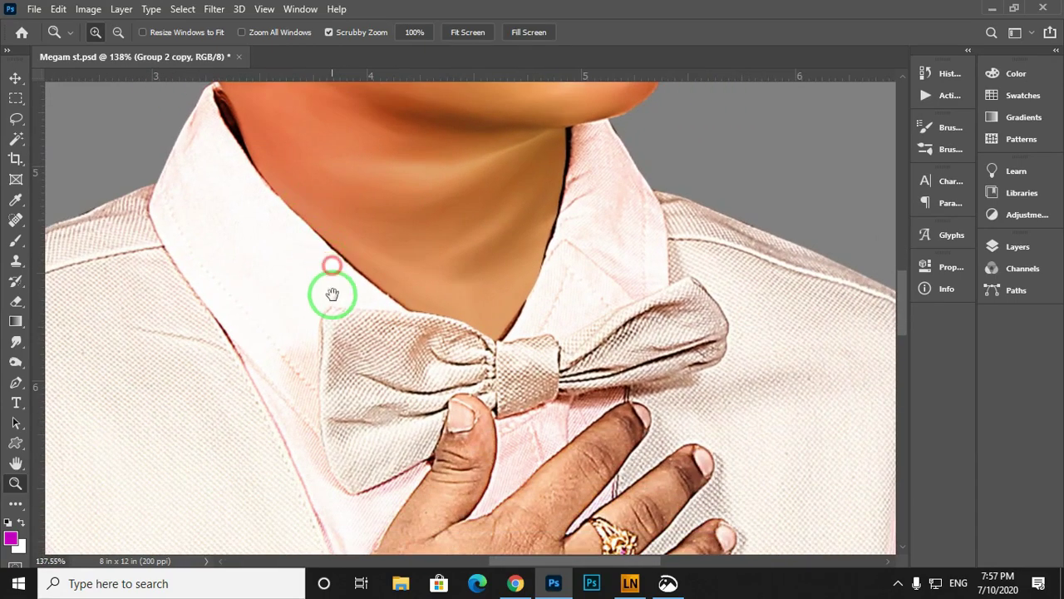
left_click_drag(298, 283, 340, 308)
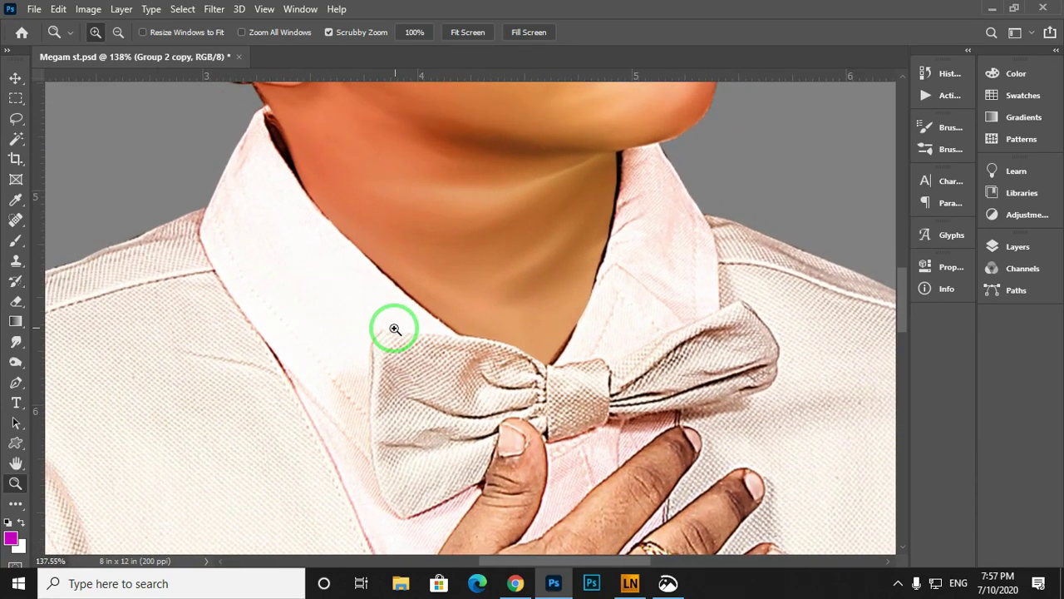
left_click_drag(395, 329, 383, 278)
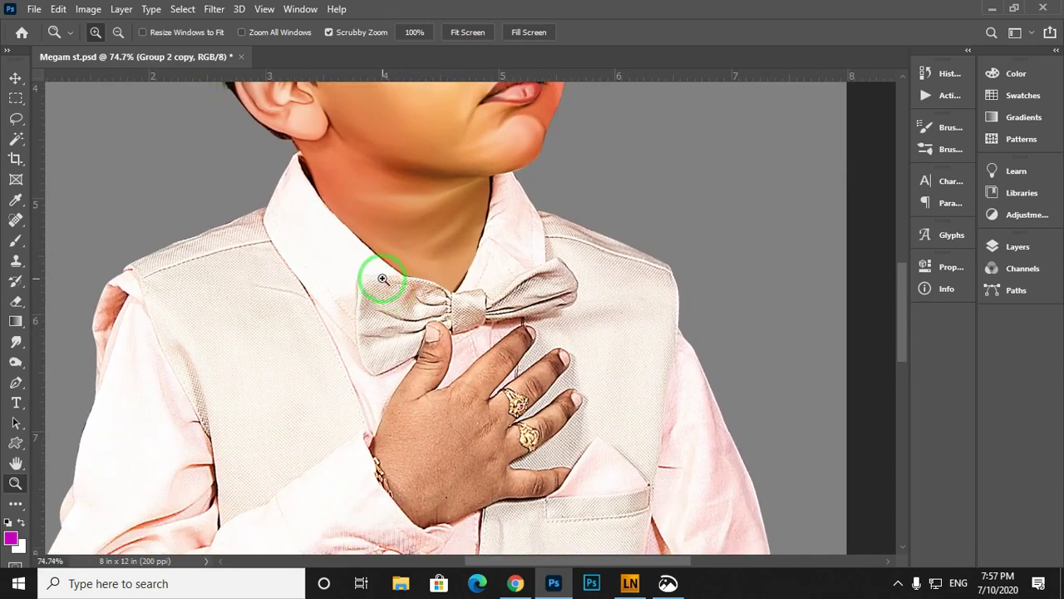
Add a Levels adjustment layer with the midtone input at 0.62 and clip it to the Group 2 copy layer.
left_click(1007, 250)
left_click(890, 492)
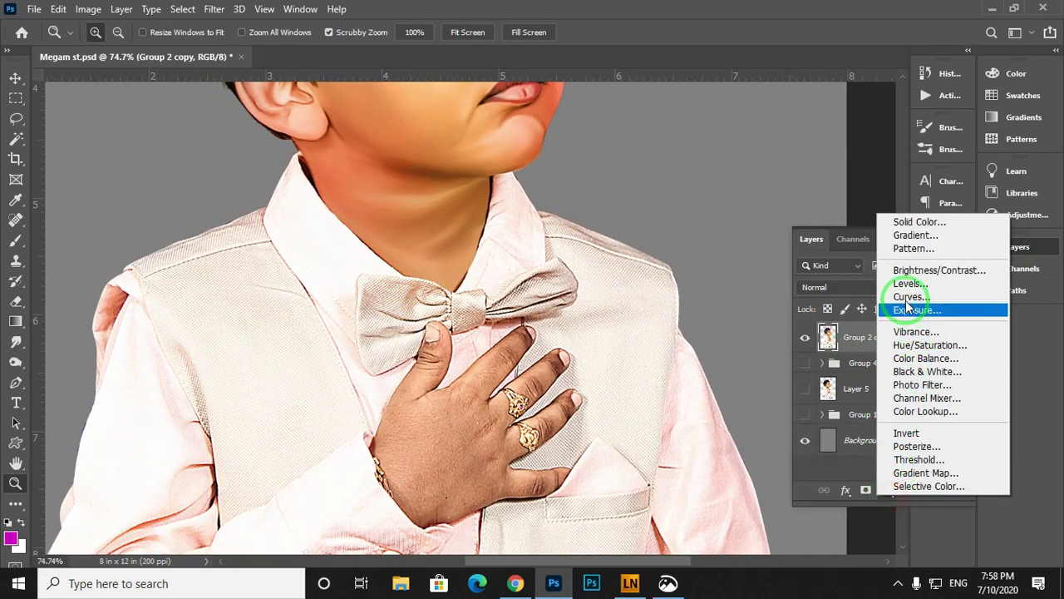
left_click(908, 283)
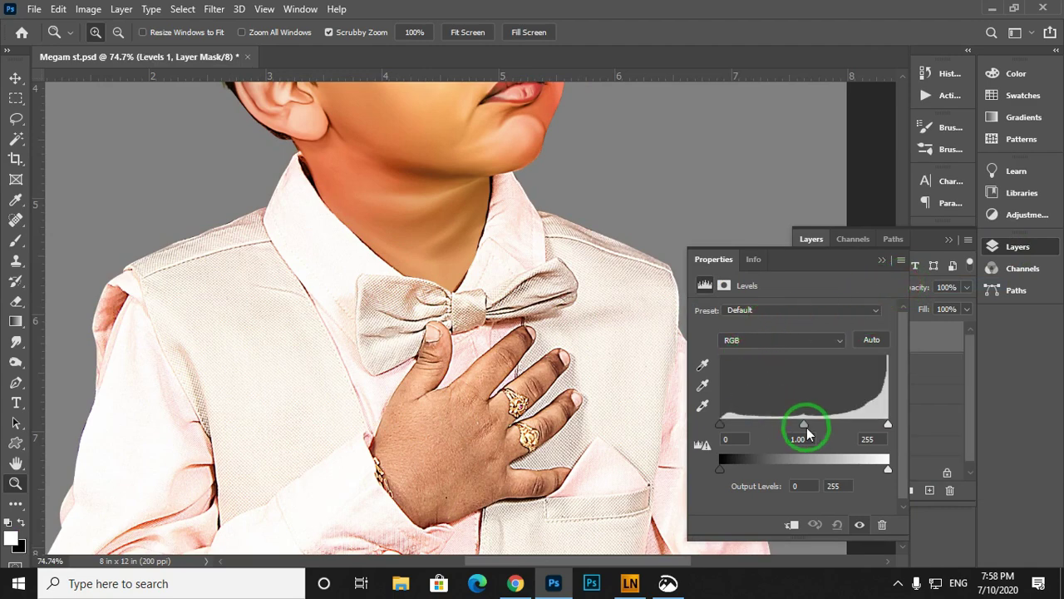
left_click_drag(803, 425, 825, 425)
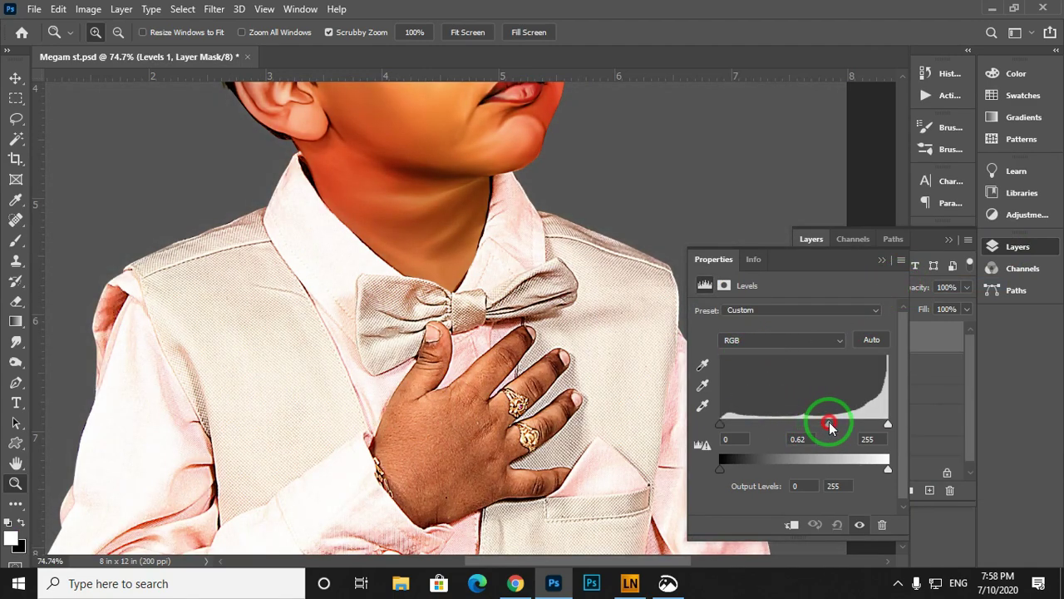
left_click(883, 261)
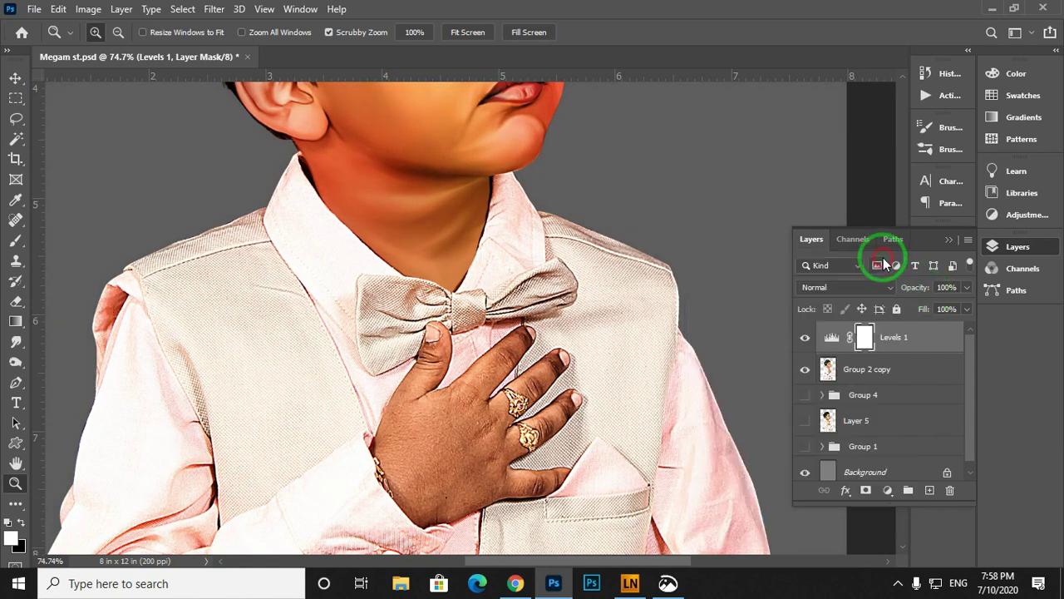
left_click(898, 350, "alt")
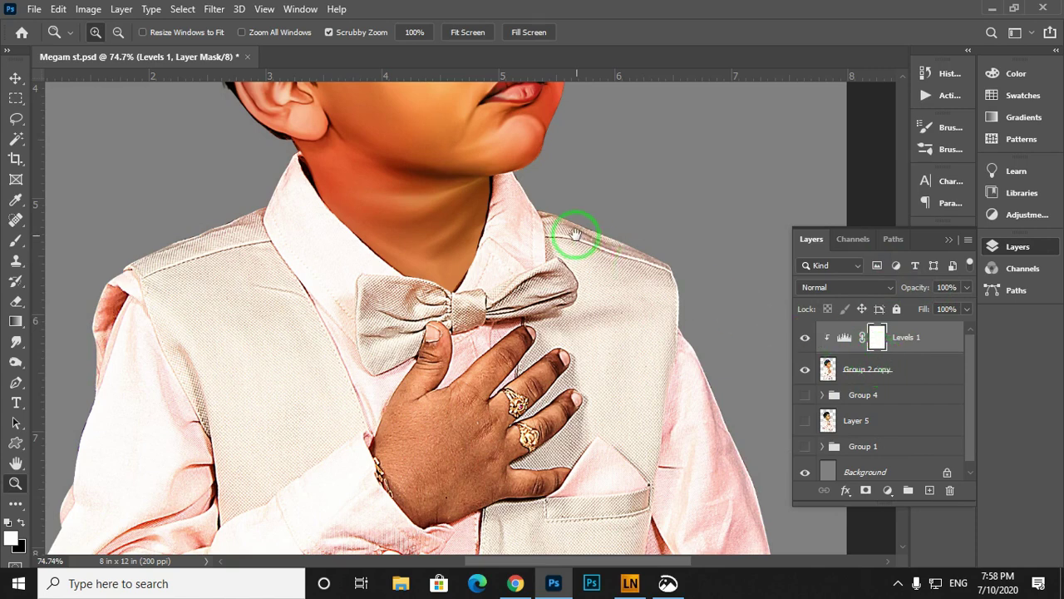
Paint black on the Levels 1 mask over the face with a soft brush enlarged to 600 px.
left_click_drag(576, 236, 632, 419)
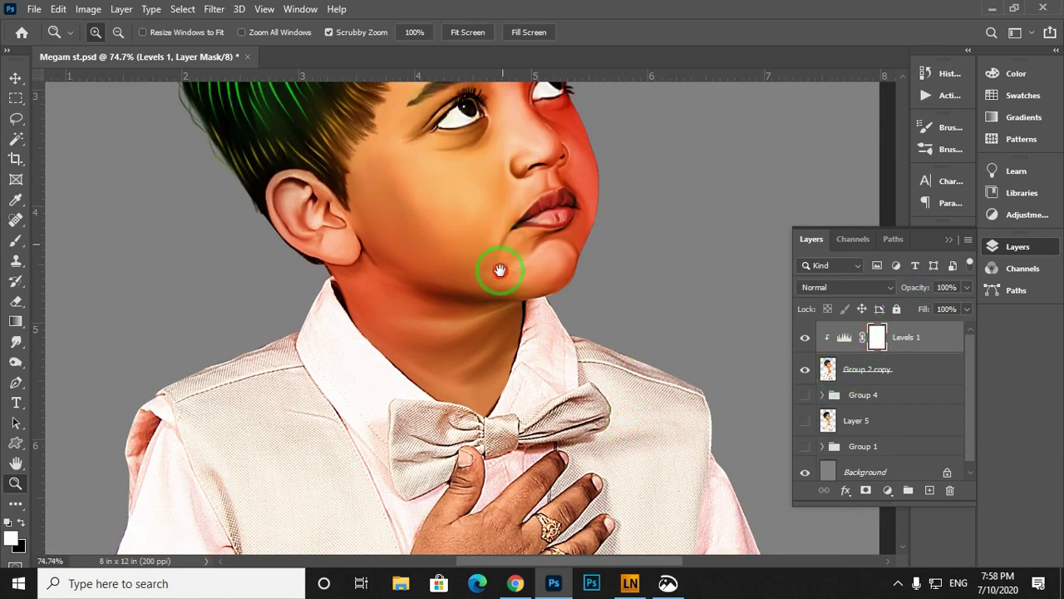
left_click_drag(499, 270, 505, 374)
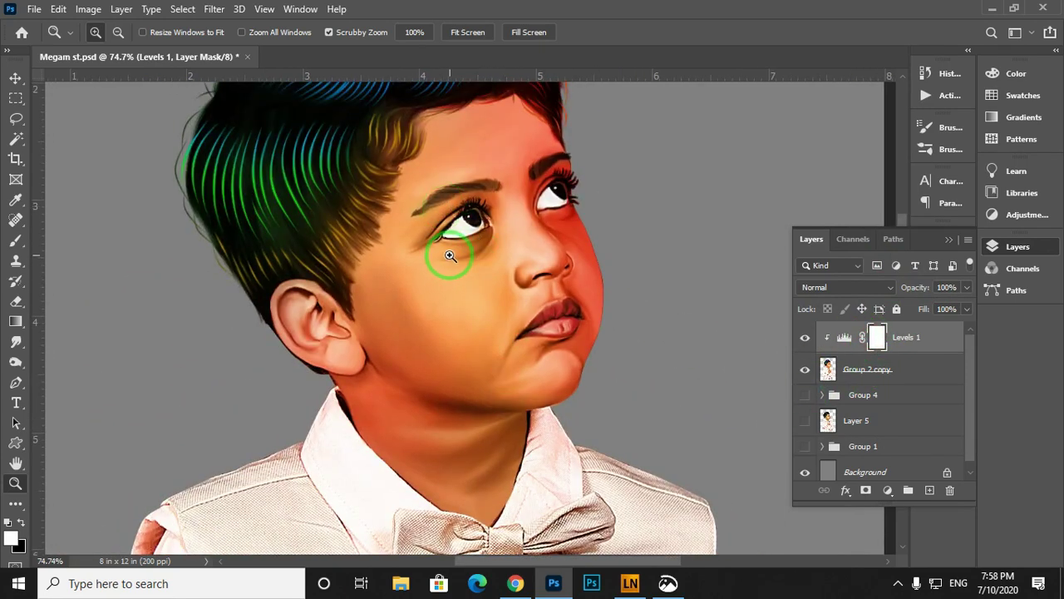
key("b")
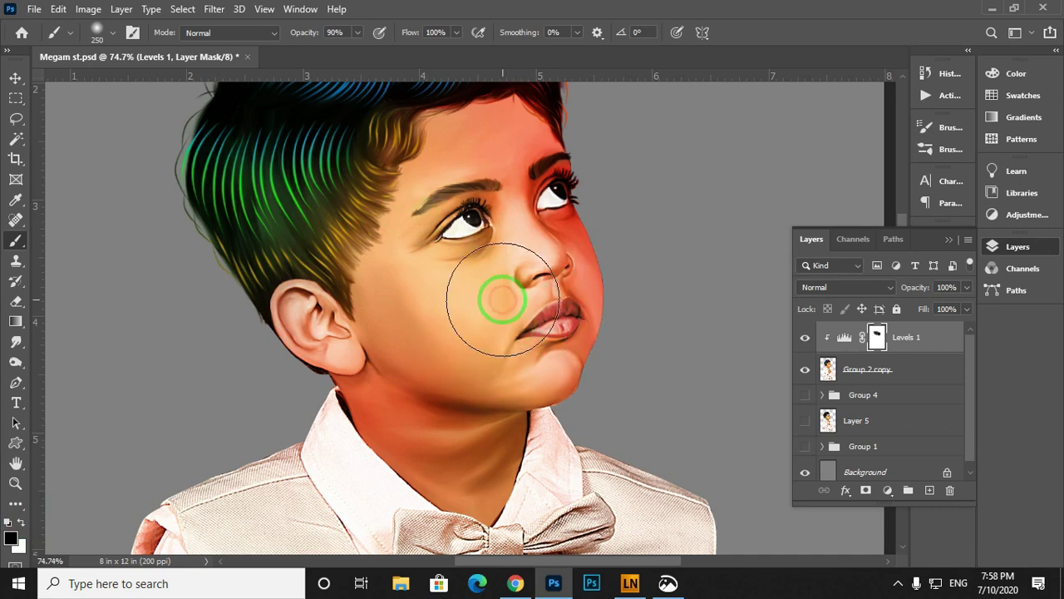
key("]")
key("]")
key("]")
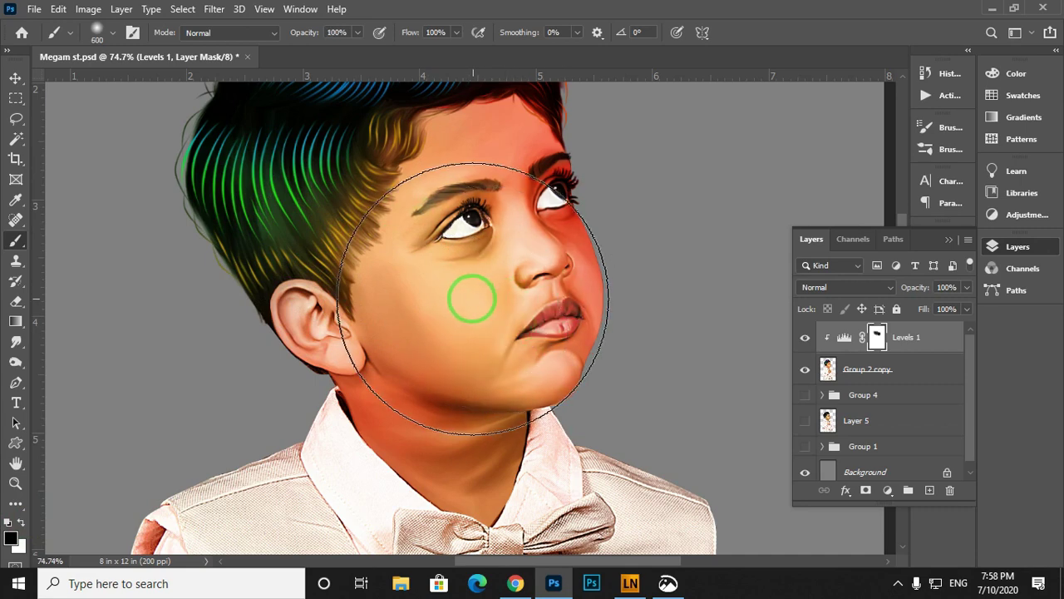
left_click(432, 300)
left_click(432, 268)
mouse_move(423, 261)
left_mouse_down()
mouse_move(455, 350)
mouse_move(402, 268)
left_mouse_up()
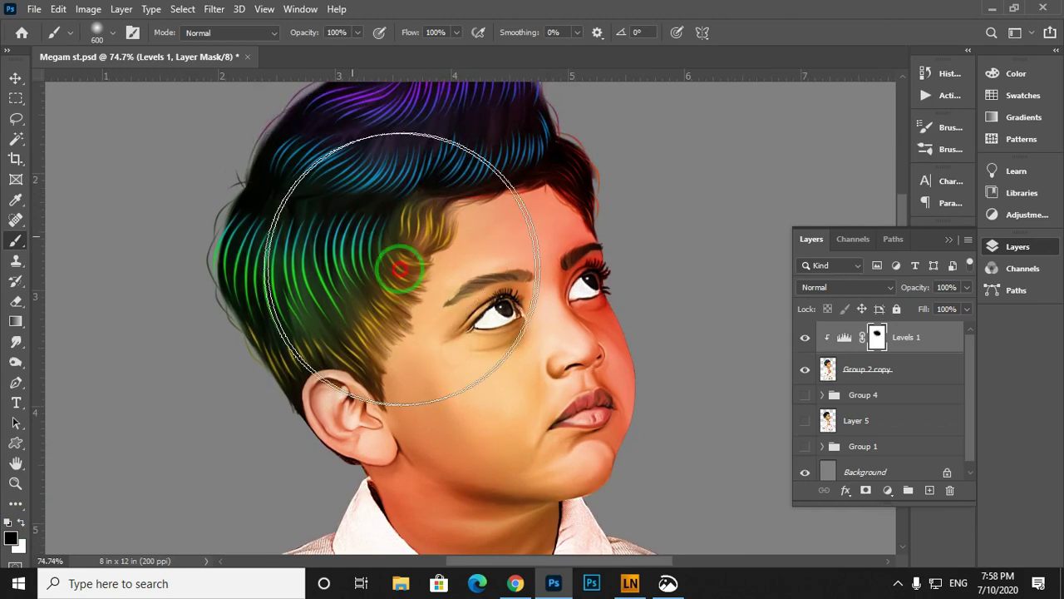
Extend the black painting on the Levels 1 mask over the hair, lower cheek and neck.
mouse_move(378, 229)
left_mouse_down()
mouse_move(382, 316)
mouse_move(435, 194)
mouse_move(581, 303)
mouse_move(266, 271)
mouse_move(335, 304)
mouse_move(316, 199)
left_mouse_up()
left_click_drag(452, 280, 463, 340)
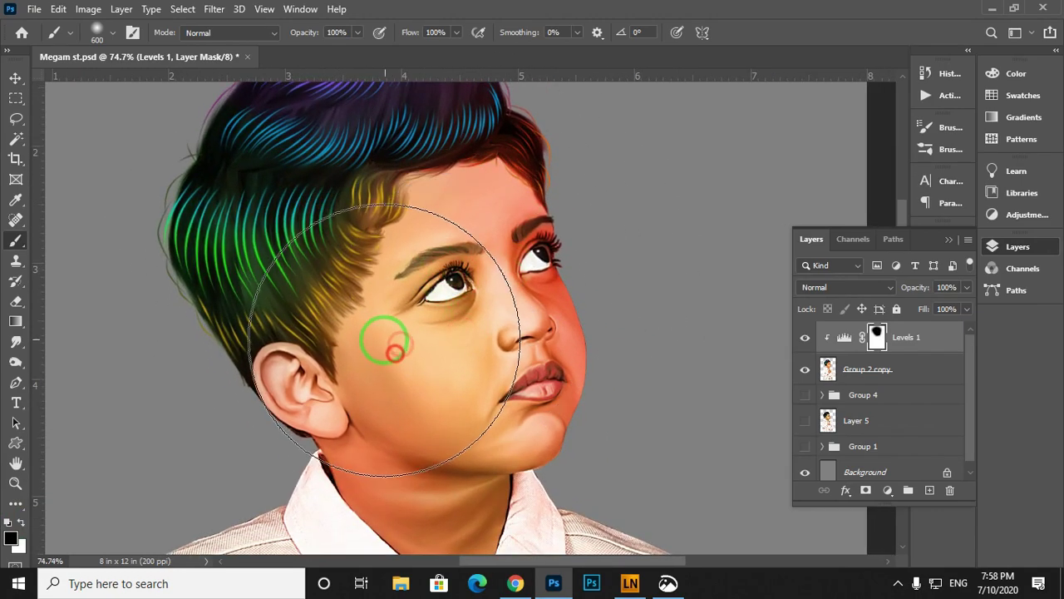
left_click_drag(449, 376, 445, 235)
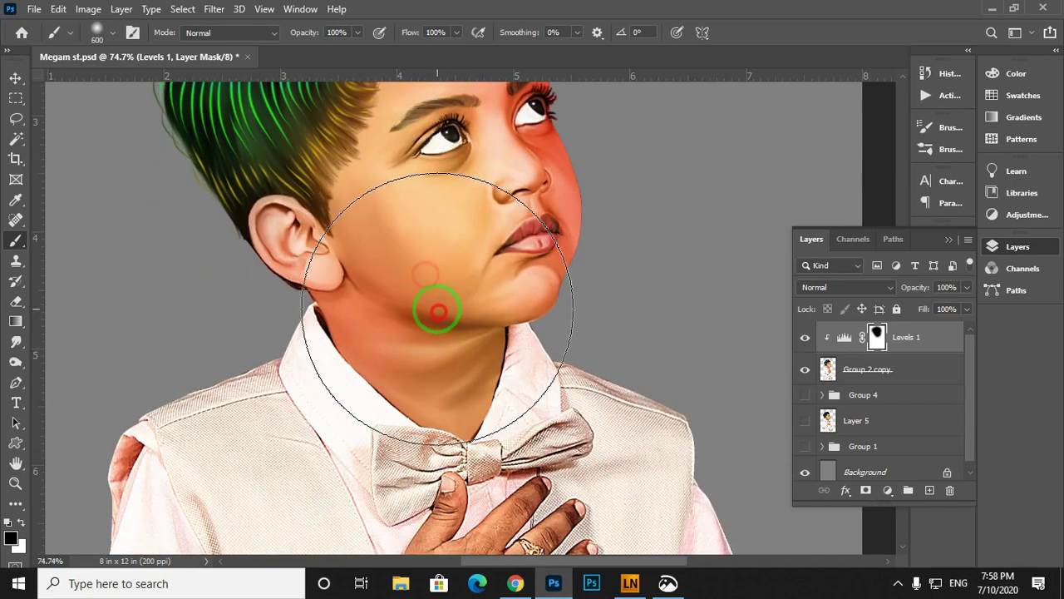
mouse_move(435, 304)
left_mouse_down()
mouse_move(440, 214)
mouse_move(446, 312)
mouse_move(471, 363)
mouse_move(476, 412)
left_mouse_up()
left_click_drag(487, 316, 456, 241)
Set up the Smudge tool with a textured tip at 30 px and 80% strength, and load the Group 2 copy layer's outline as a selection.
left_click(17, 343)
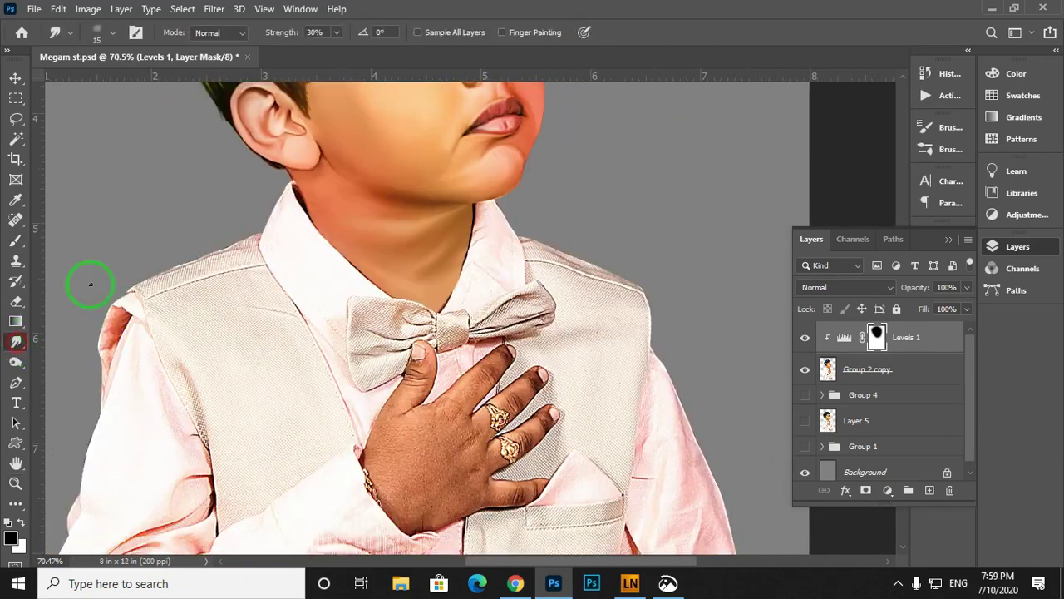
right_click(236, 163)
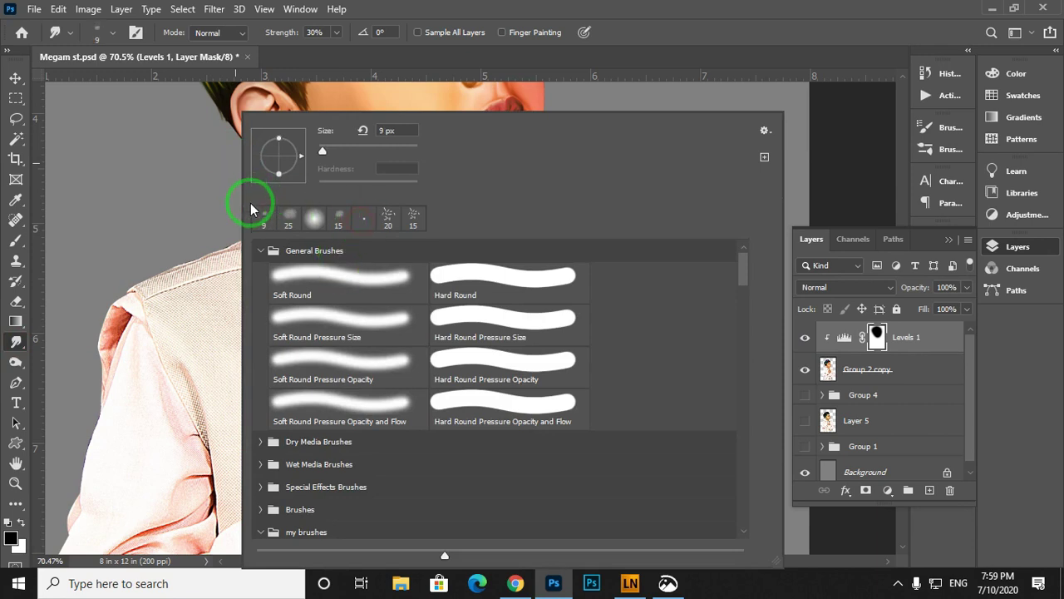
left_click(153, 169)
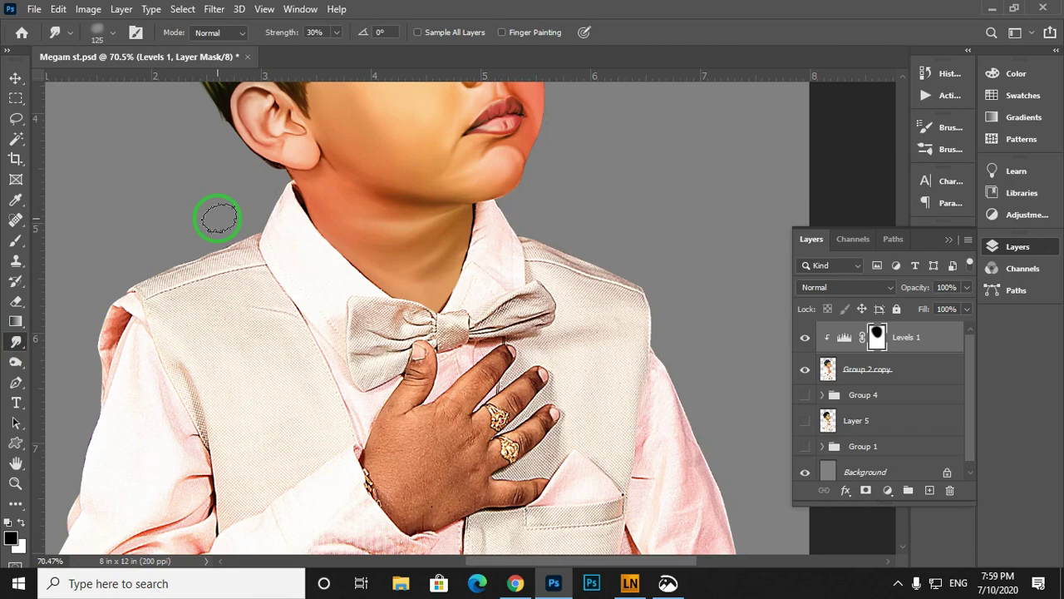
left_click_drag(261, 234, 347, 306)
key("bracketleft")
key("bracketleft")
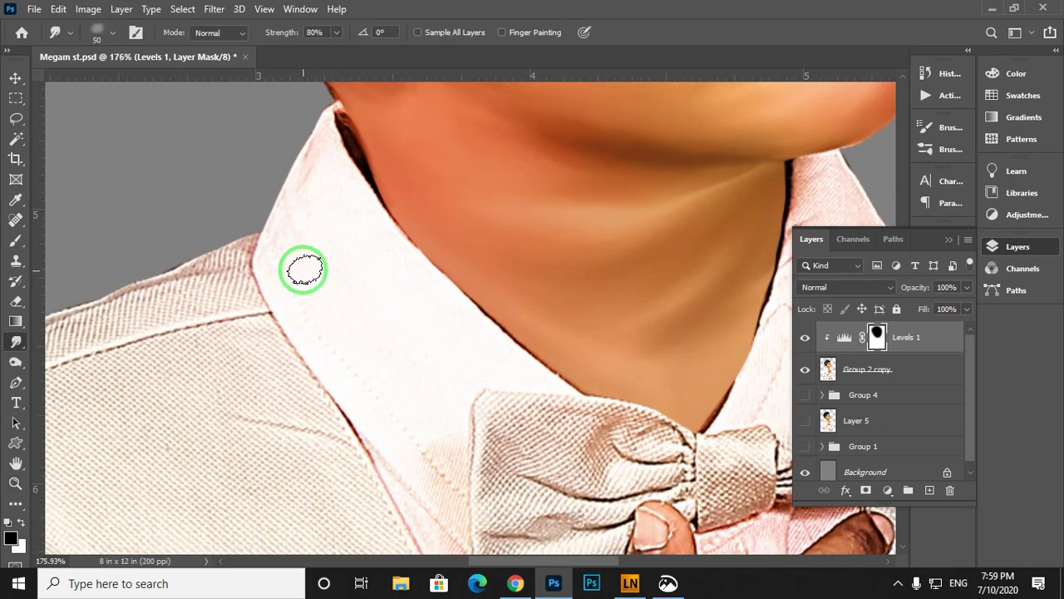
key("bracketleft")
left_click(871, 380)
mouse_move(491, 290)
left_mouse_down()
mouse_move(513, 399)
mouse_move(473, 286)
mouse_move(481, 296)
left_mouse_up()
key("bracketleft")
Smudge the shirt collar beside the neck to smooth out its fabric texture on the Group 2 copy layer.
left_click_drag(262, 282, 313, 205)
left_click_drag(317, 158, 385, 250)
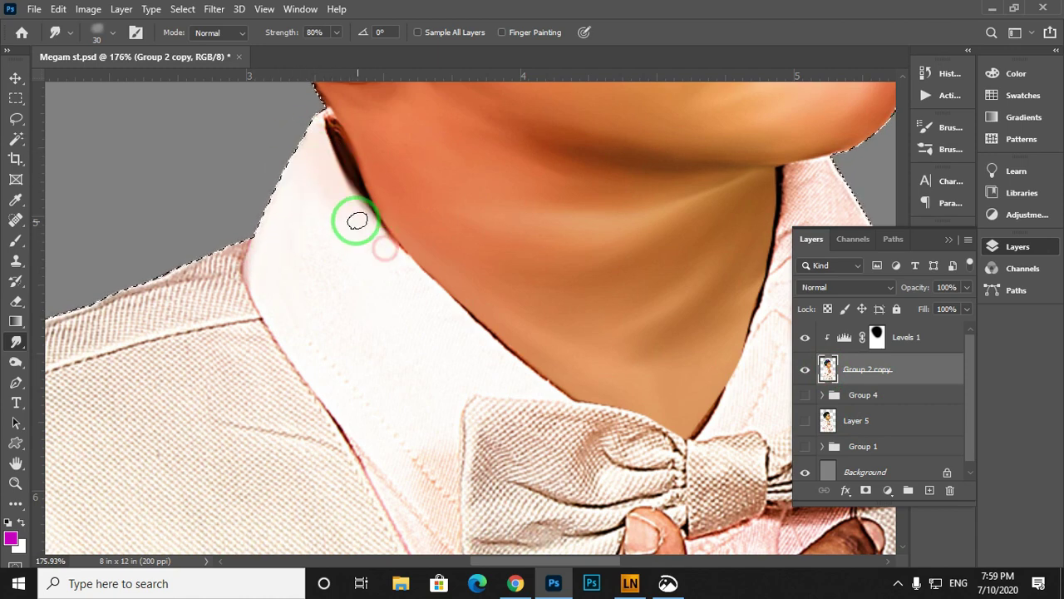
mouse_move(397, 292)
left_mouse_down()
mouse_move(314, 188)
mouse_move(443, 268)
left_mouse_up()
left_click_drag(443, 267, 382, 218)
mouse_move(355, 285)
left_mouse_down()
mouse_move(344, 331)
mouse_move(418, 294)
mouse_move(466, 340)
mouse_move(475, 276)
left_mouse_up()
mouse_move(466, 323)
left_mouse_down()
mouse_move(400, 235)
mouse_move(274, 291)
mouse_move(381, 291)
left_mouse_up()
left_click_drag(379, 286, 304, 333)
mouse_move(409, 248)
left_mouse_down()
mouse_move(419, 314)
mouse_move(459, 270)
left_mouse_up()
Smudge the bow tie along its folds to smooth away the woven texture.
mouse_move(534, 223)
left_mouse_down()
mouse_move(413, 300)
mouse_move(382, 354)
mouse_move(539, 285)
mouse_move(532, 325)
left_mouse_up()
mouse_move(328, 287)
left_mouse_down()
mouse_move(357, 331)
mouse_move(459, 290)
left_mouse_up()
left_click_drag(453, 162, 424, 243)
mouse_move(424, 242)
left_mouse_down()
mouse_move(407, 164)
mouse_move(456, 238)
mouse_move(470, 284)
left_mouse_up()
left_click_drag(376, 311, 307, 275)
mouse_move(441, 266)
left_mouse_down()
mouse_move(480, 221)
mouse_move(345, 185)
left_mouse_up()
mouse_move(345, 181)
left_mouse_down()
mouse_move(456, 207)
mouse_move(611, 385)
left_mouse_up()
mouse_move(555, 279)
left_mouse_down()
mouse_move(523, 203)
mouse_move(392, 192)
mouse_move(396, 233)
mouse_move(537, 444)
left_mouse_up()
Enlarge the smudge brush and smooth the vest fabric beside the bow tie and the shirt sleeve cuff.
key("]")
key("]")
key("]")
left_click_drag(516, 354, 539, 223)
left_click_drag(520, 171, 548, 324)
left_click_drag(150, 245, 636, 199)
left_click_drag(375, 330, 323, 285)
Reduce the smudge brush to 20 px and smooth the skin along the wrist edge and thumb.
key("[")
key("[")
key("[")
left_click_drag(340, 402, 355, 352)
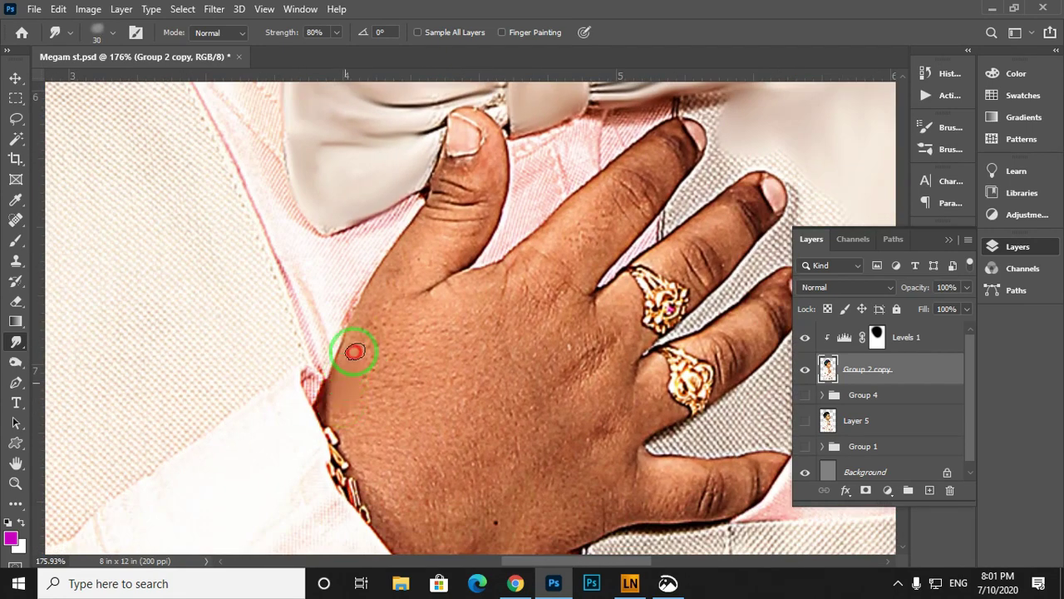
scroll(427, 268, "up", 3)
scroll(449, 258, "right", 1)
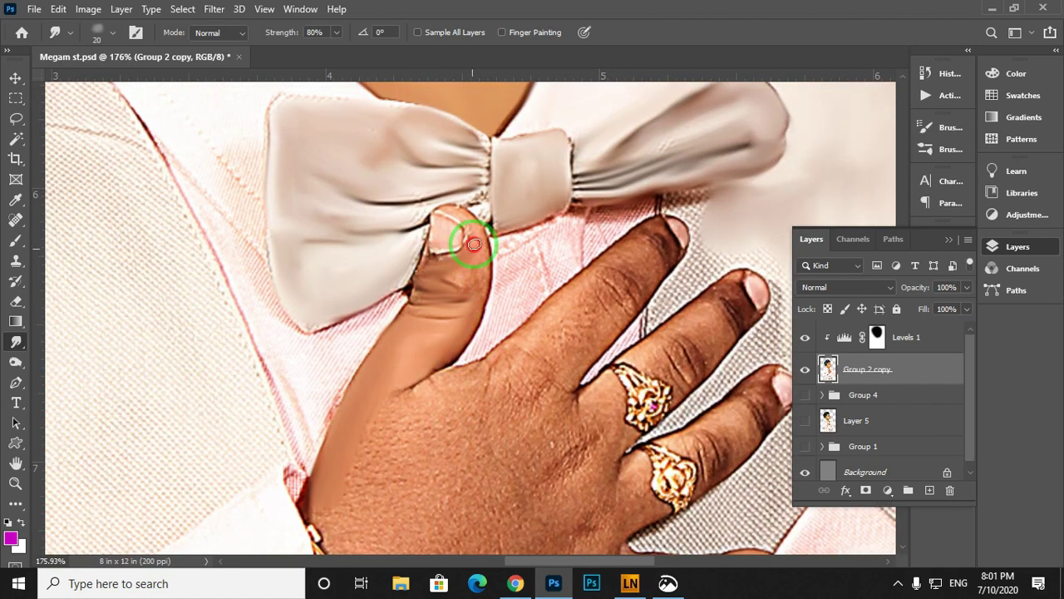
Smudge the back of the hand and the index finger smooth, enlarging the brush to 40 px.
scroll(438, 226, "right", 3)
scroll(335, 295, "down", 1)
mouse_move(338, 300)
left_mouse_down()
mouse_move(471, 174)
mouse_move(430, 325)
mouse_move(499, 198)
left_mouse_up()
left_click_drag(405, 310, 499, 167)
mouse_move(499, 166)
left_mouse_down()
mouse_move(338, 232)
mouse_move(311, 413)
mouse_move(321, 314)
mouse_move(363, 375)
mouse_move(470, 371)
mouse_move(540, 385)
left_mouse_up()
key("bracketright")
key("bracketright")
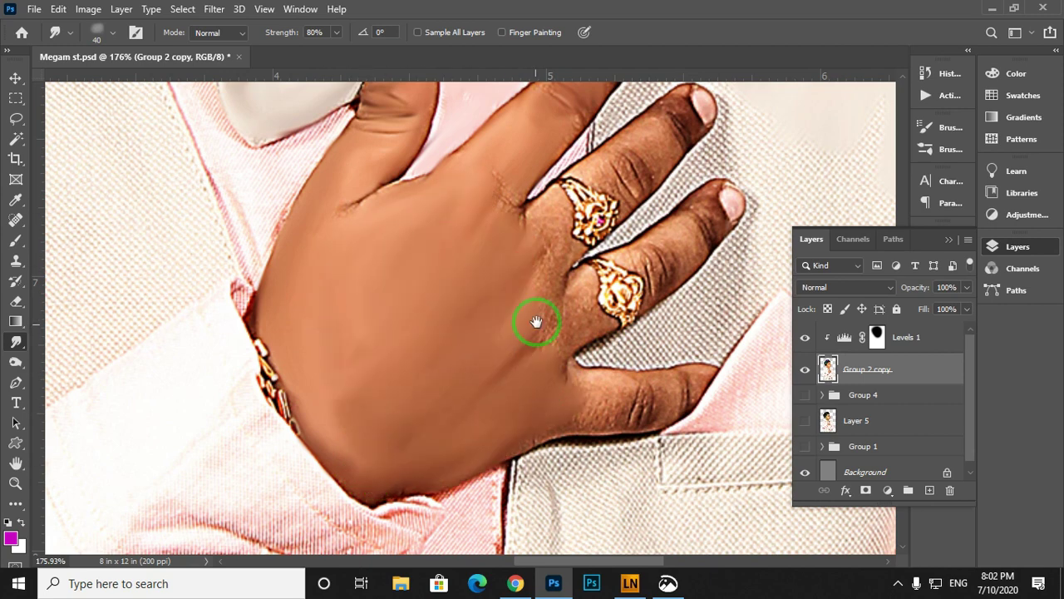
Smudge the skin of the ringed fingers and the fabric gaps between them with a smaller brush.
left_click_drag(537, 323, 409, 461)
left_click_drag(542, 294, 510, 351)
key("bracketleft")
key("bracketleft")
key("bracketleft")
key("bracketleft")
left_click_drag(483, 231, 369, 386)
mouse_move(433, 334)
left_mouse_down()
mouse_move(502, 253)
mouse_move(566, 296)
mouse_move(420, 454)
left_mouse_up()
left_click_drag(410, 517, 345, 350)
Smooth the vest fabric between the fingertips and the pocket square with a 50 px smudge brush.
key("bracketright")
key("bracketright")
key("bracketright")
mouse_move(433, 276)
left_mouse_down()
mouse_move(481, 191)
mouse_move(519, 197)
mouse_move(407, 365)
mouse_move(474, 373)
mouse_move(539, 285)
mouse_move(561, 214)
mouse_move(583, 215)
mouse_move(642, 278)
left_mouse_up()
left_click_drag(615, 283, 549, 269)
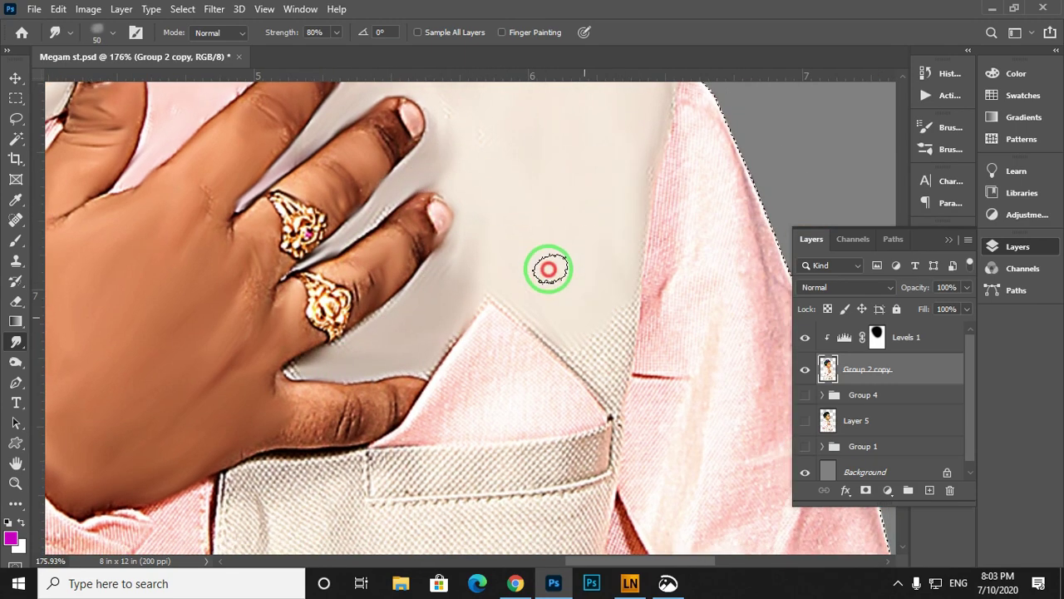
left_click_drag(592, 309, 545, 250)
left_click_drag(545, 249, 571, 302)
Smudge the pink upper sleeve beside the vest pocket along its folds to remove the fabric texture.
mouse_move(635, 136)
left_mouse_down()
mouse_move(571, 257)
mouse_move(625, 261)
left_mouse_up()
key("bracketright")
key("bracketright")
key("bracketright")
left_click_drag(624, 261, 676, 437)
scroll(647, 409, "down", 8)
scroll(648, 408, "right", 3)
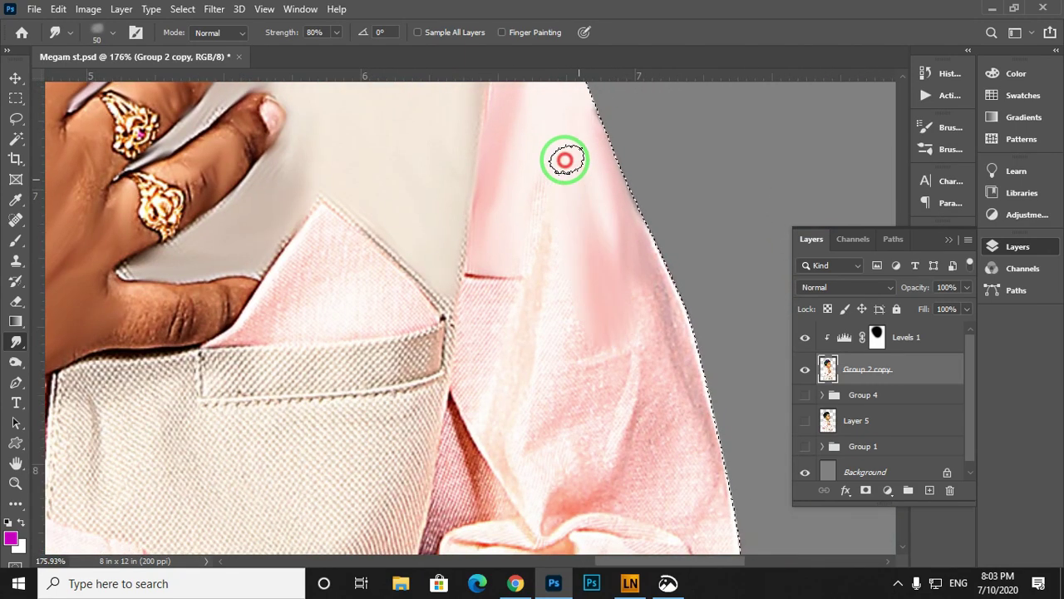
key("ctrl+minus")
key("ctrl+minus")
key("ctrl+minus")
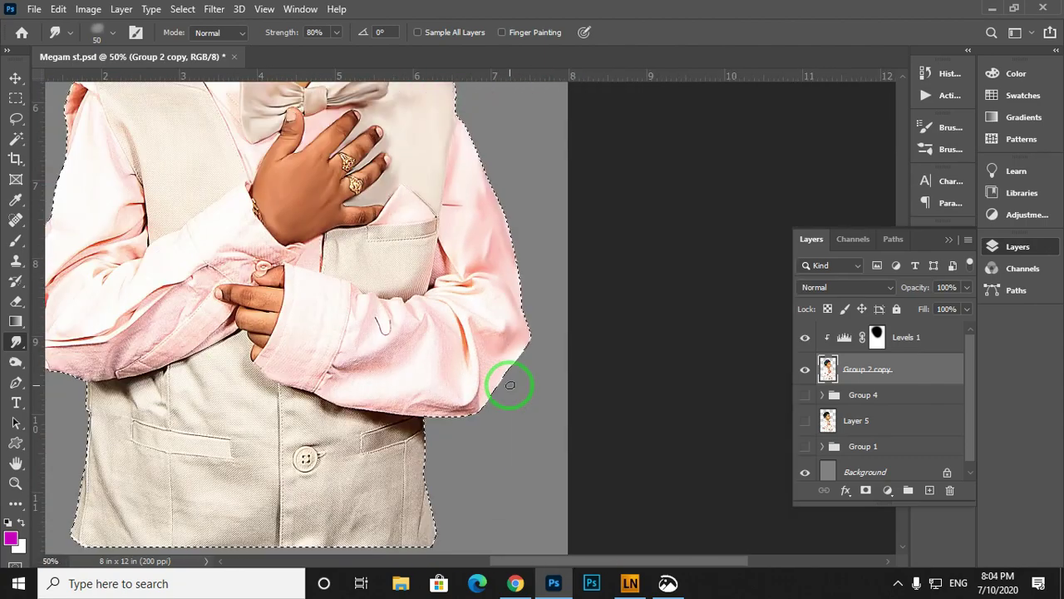
Smudge the pink pocket square, the pocket band and the vest panel below it with a 40 px brush.
mouse_move(366, 301)
left_mouse_down()
mouse_move(414, 342)
mouse_move(463, 308)
left_mouse_up()
key("bracketleft")
key("bracketleft")
key("bracketleft")
key("bracketleft")
key("bracketleft")
mouse_move(361, 264)
left_mouse_down()
mouse_move(383, 233)
mouse_move(469, 267)
left_mouse_up()
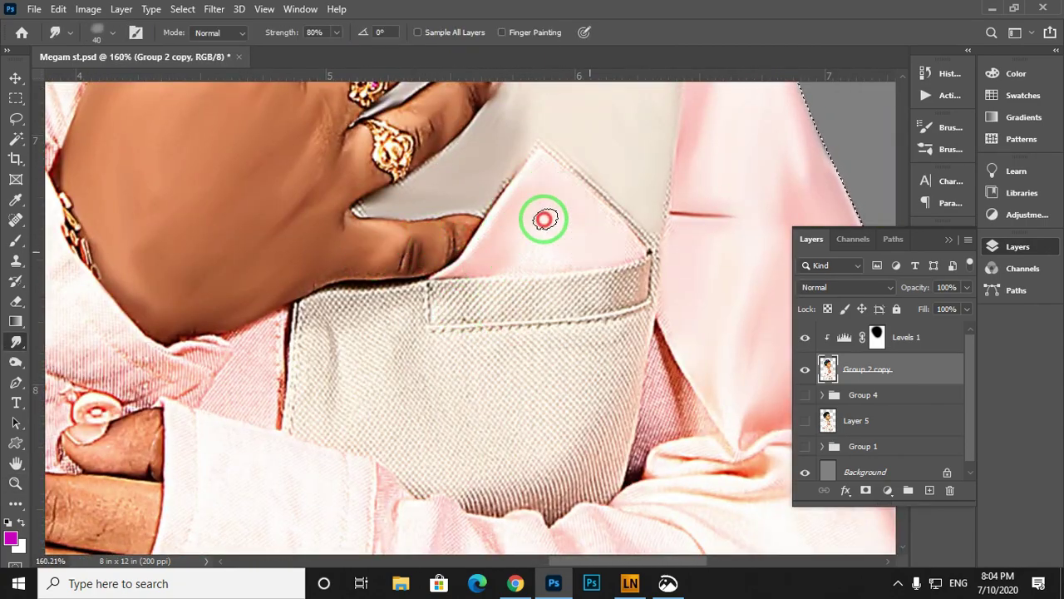
left_click_drag(544, 220, 638, 240)
mouse_move(558, 293)
left_mouse_down()
mouse_move(538, 233)
mouse_move(458, 430)
mouse_move(285, 354)
mouse_move(464, 330)
left_mouse_up()
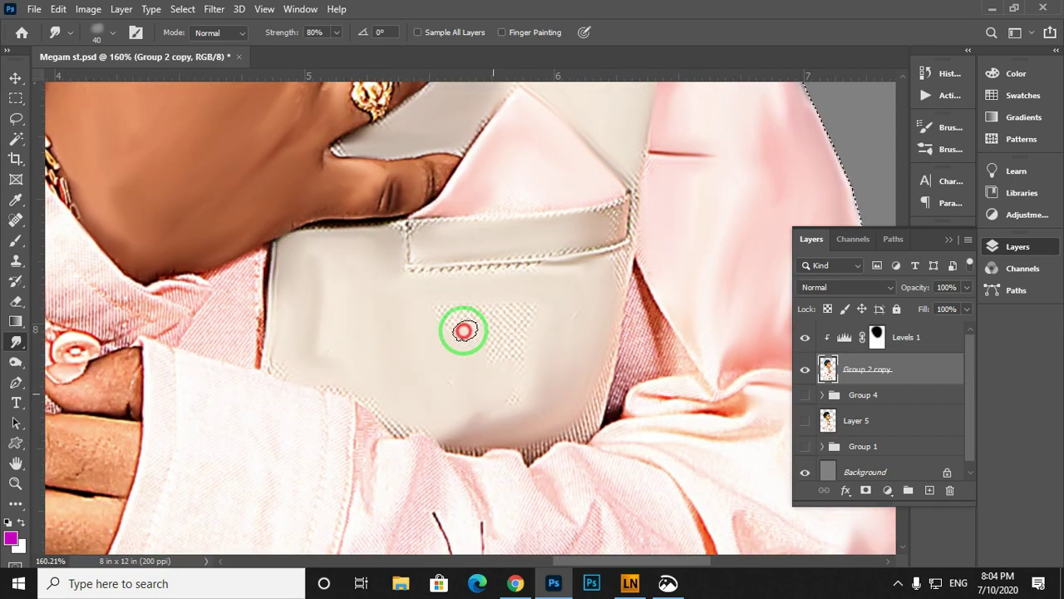
mouse_move(558, 268)
left_mouse_down()
mouse_move(630, 268)
mouse_move(701, 349)
left_mouse_up()
Enlarge the smudge brush and smooth the vest panel on the side opposite the pocket square.
key("ctrl+minus")
key("ctrl+minus")
key("bracketright")
key("bracketright")
key("bracketright")
key("bracketright")
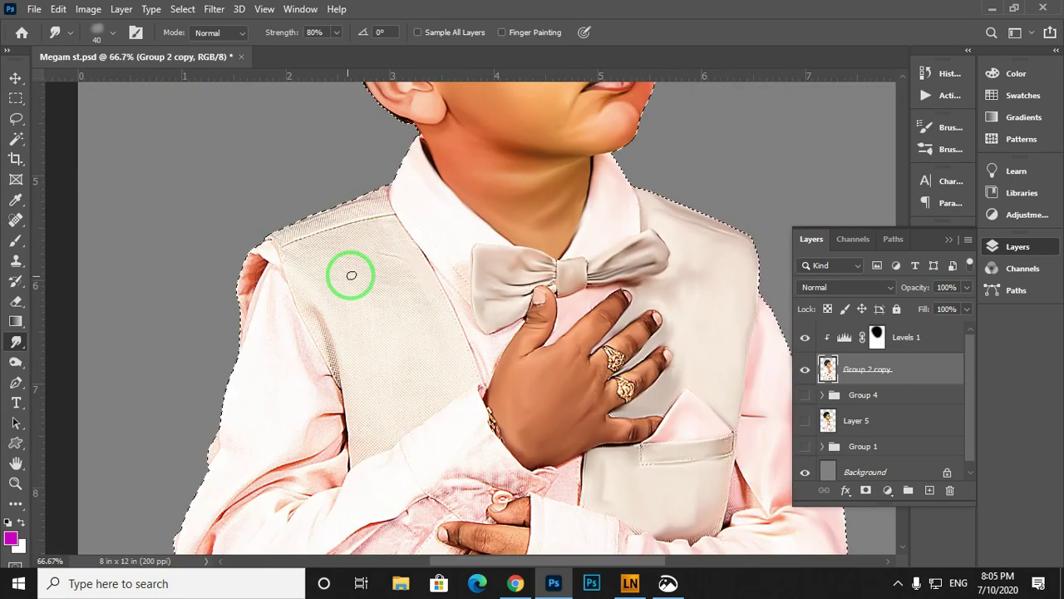
mouse_move(352, 275)
left_mouse_down()
mouse_move(395, 256)
mouse_move(442, 331)
mouse_move(363, 416)
left_mouse_up()
Smudge the red fabric and sleeve edge at the vest's shoulder opening with a smaller brush.
mouse_move(254, 274)
left_mouse_down()
mouse_move(316, 230)
mouse_move(363, 226)
left_mouse_up()
key("bracketleft")
key("bracketleft")
key("bracketleft")
key("bracketleft")
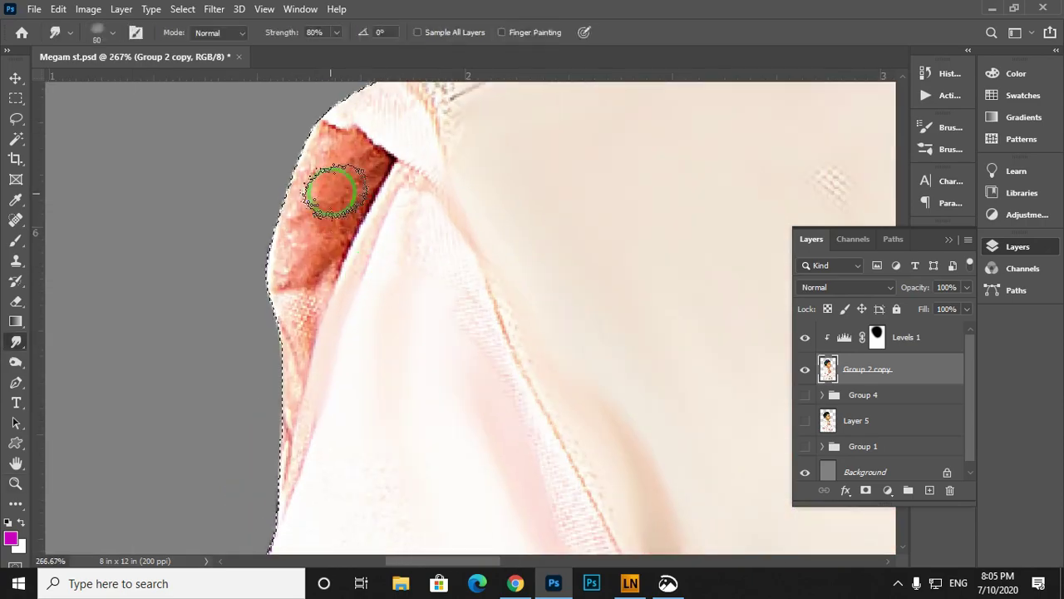
left_click_drag(333, 192, 301, 274)
left_click_drag(360, 109, 266, 336)
Smudge the strip of pink shirt between the vest edge, the bow tie and the thumb at 40 px.
left_click_drag(358, 290, 625, 165)
left_click_drag(625, 164, 409, 297)
left_click_drag(721, 415, 501, 198)
left_click_drag(708, 482, 471, 198)
left_click_drag(548, 176, 471, 341)
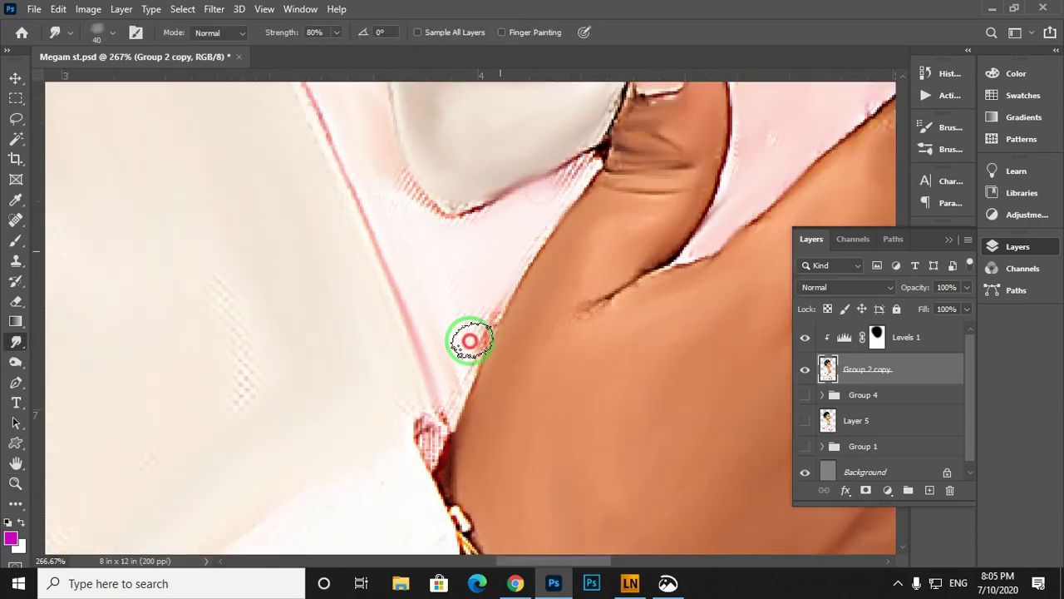
left_click_drag(470, 499, 399, 167)
Smudge the fingers of the lower hand beside the shirt cuff with a 15 px brush.
left_click_drag(357, 221, 307, 269)
scroll(488, 292, "down", 5)
scroll(487, 292, "right", 2)
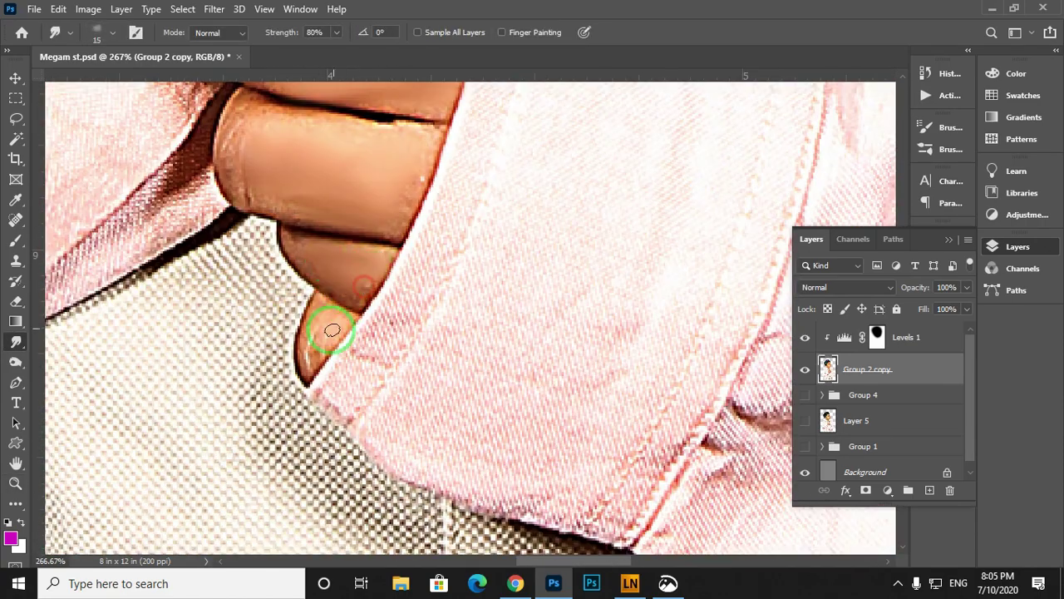
Enlarge the smudge brush to 80 px and smooth the lower hand's cuff and forearm sleeve.
scroll(331, 331, "down", 4)
key("bracketright")
key("bracketright")
key("bracketright")
key("bracketright")
key("bracketright")
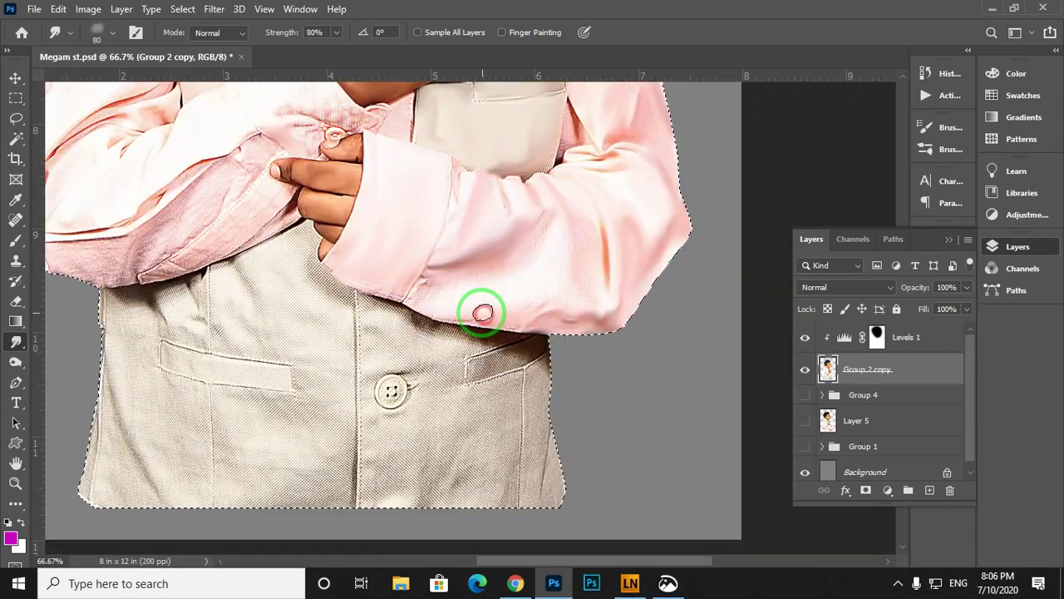
Smudge the opposite sleeve around its elbow and forearm folds with the 80 px brush.
scroll(482, 313, "up", 3)
scroll(632, 328, "left", 4)
scroll(447, 190, "down", 2)
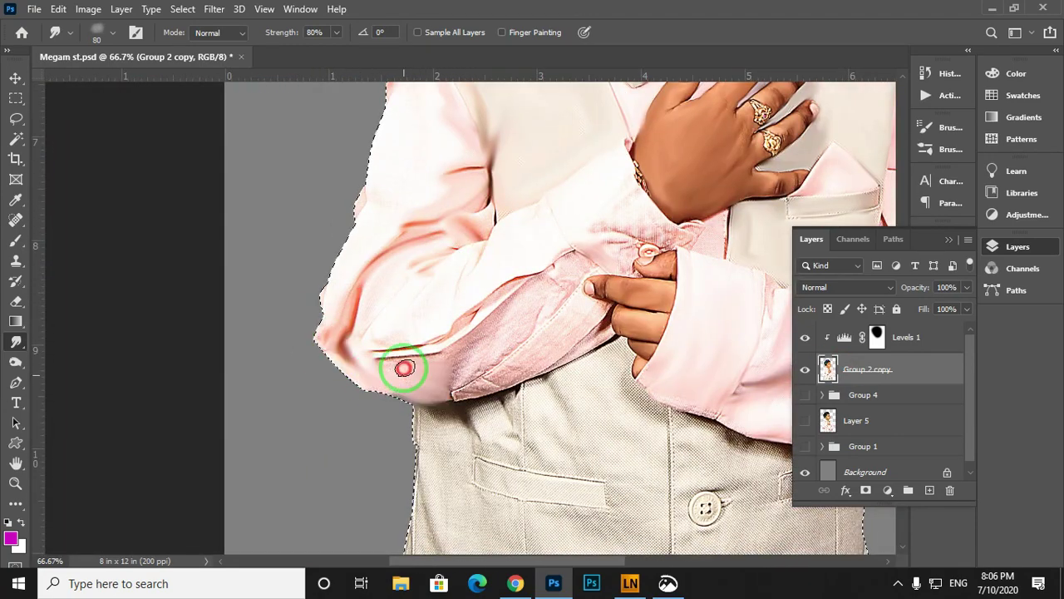
Smudge the lower vest front around the pockets and button down to the hem.
scroll(475, 349, "right", 3)
scroll(427, 313, "down", 2)
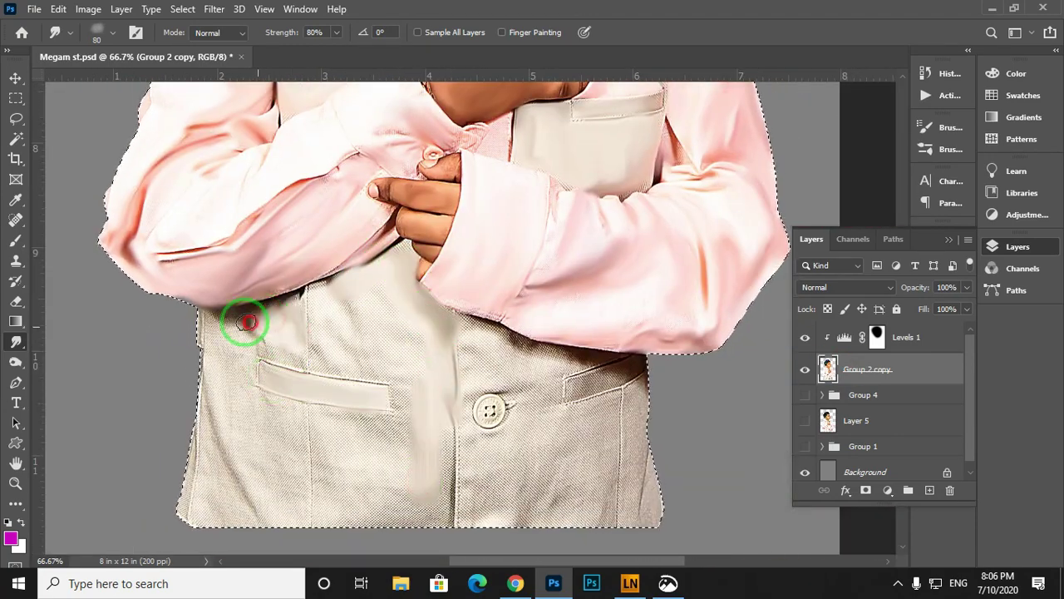
scroll(358, 391, "down", 2)
scroll(381, 423, "right", 2)
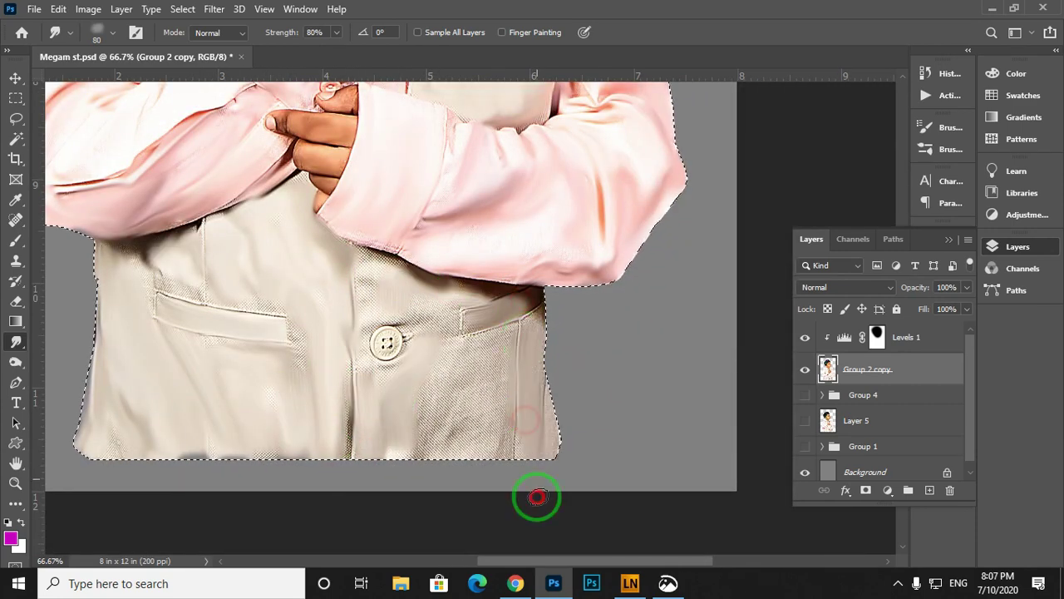
scroll(466, 458, "up", 6)
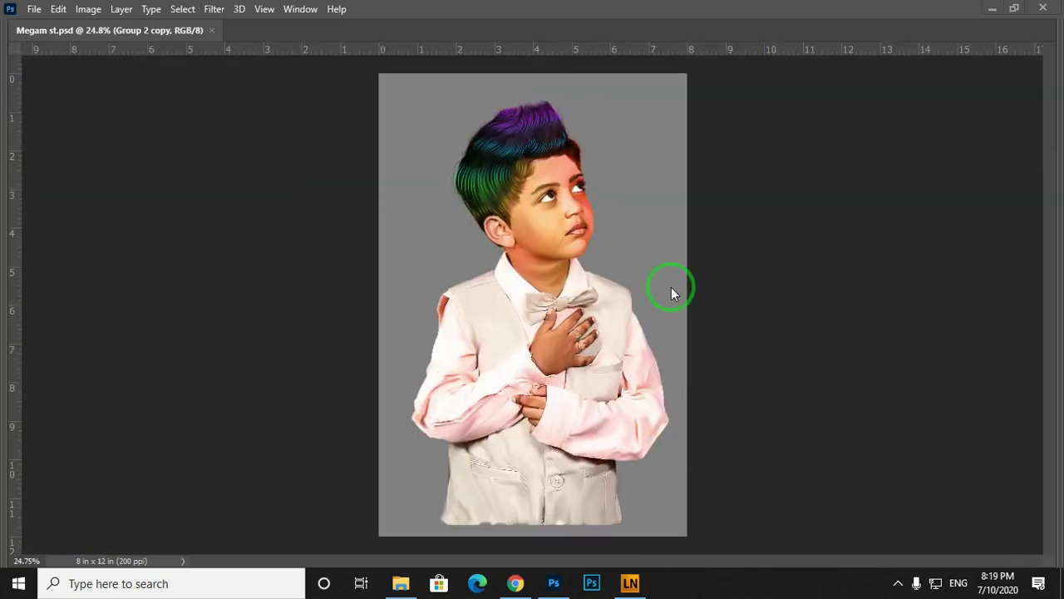
Examine the smoothed portrait's hair, face and clothing up close and as a whole.
left_click(586, 299)
left_click_drag(550, 290, 612, 338)
left_click_drag(587, 264, 497, 177)
left_click_drag(513, 205, 557, 341)
left_click_drag(553, 355, 548, 532)
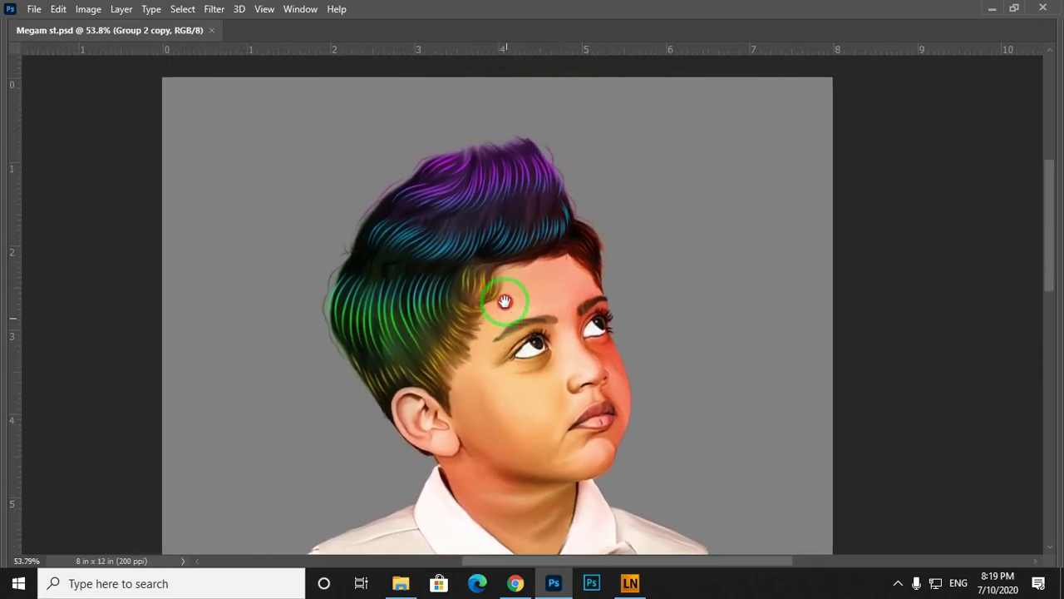
mouse_move(505, 284)
left_mouse_down()
mouse_move(535, 328)
mouse_move(516, 318)
mouse_move(509, 295)
left_mouse_up()
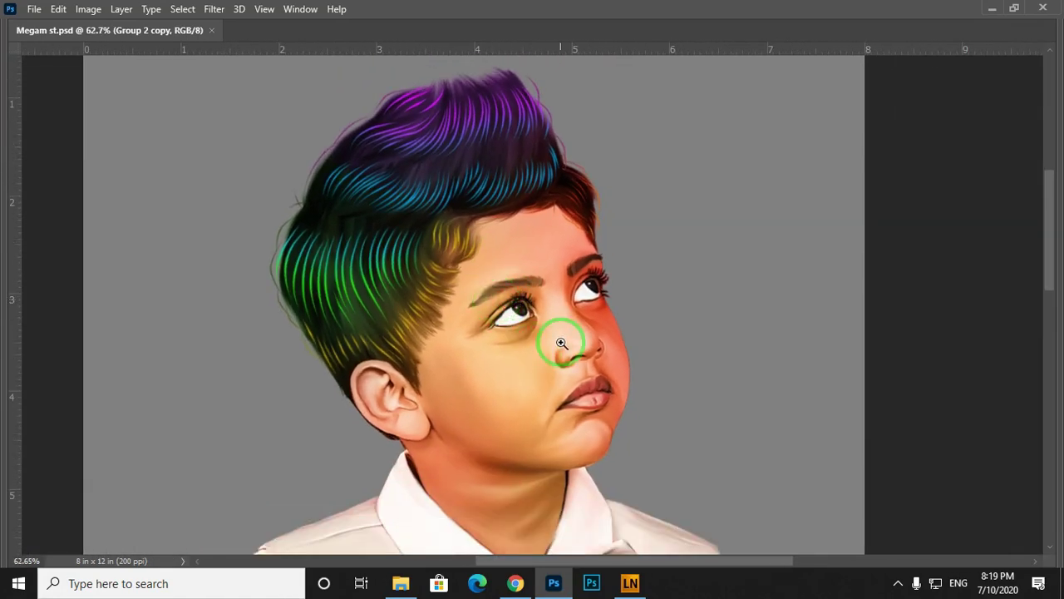
scroll(562, 342, "down", 2)
scroll(570, 352, "up", 2)
scroll(571, 357, "up", 1)
left_click_drag(571, 357, 540, 251)
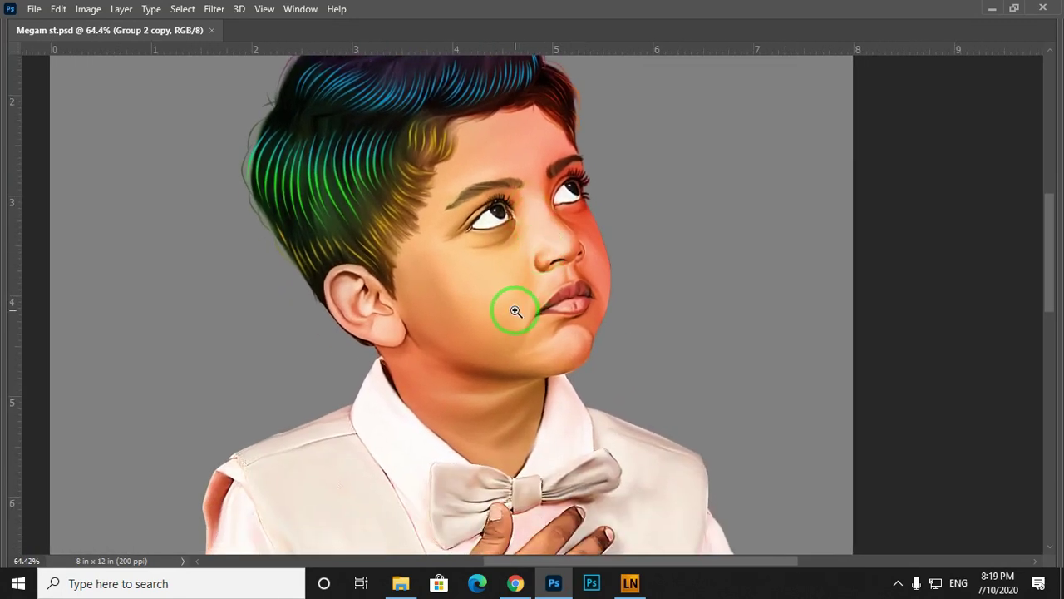
key("ctrl+0")
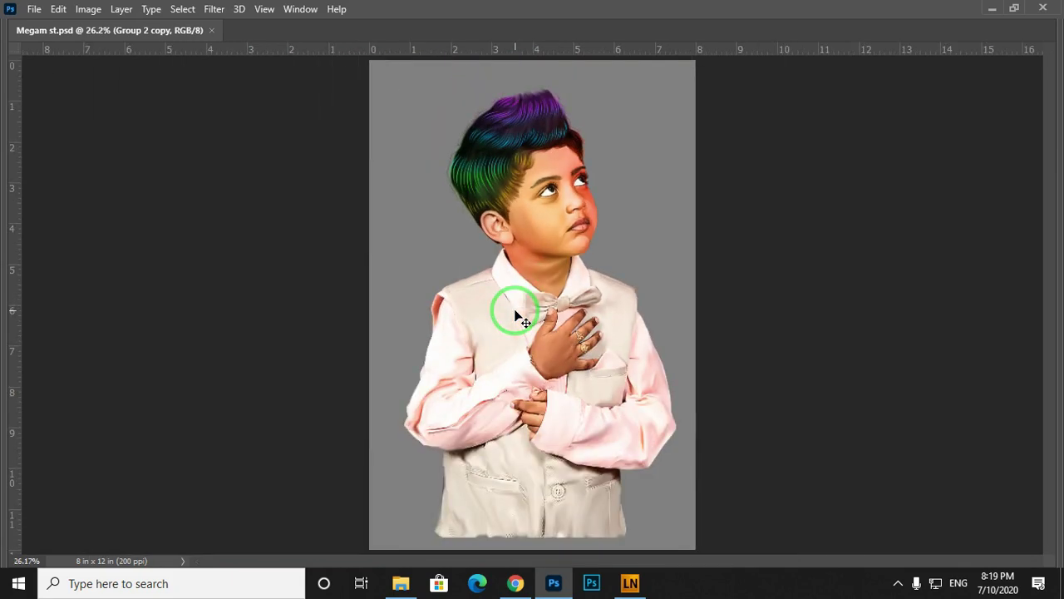
left_click(516, 313)
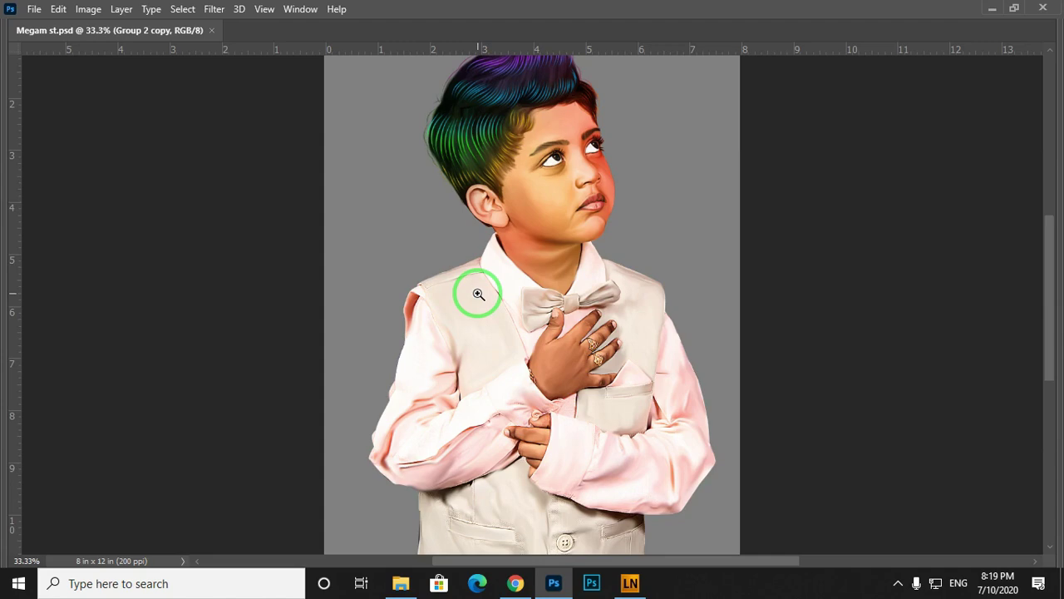
Load the Group 2 copy layer's outline as a selection and set the brush's foreground colour to yellow ffe400.
key("Tab")
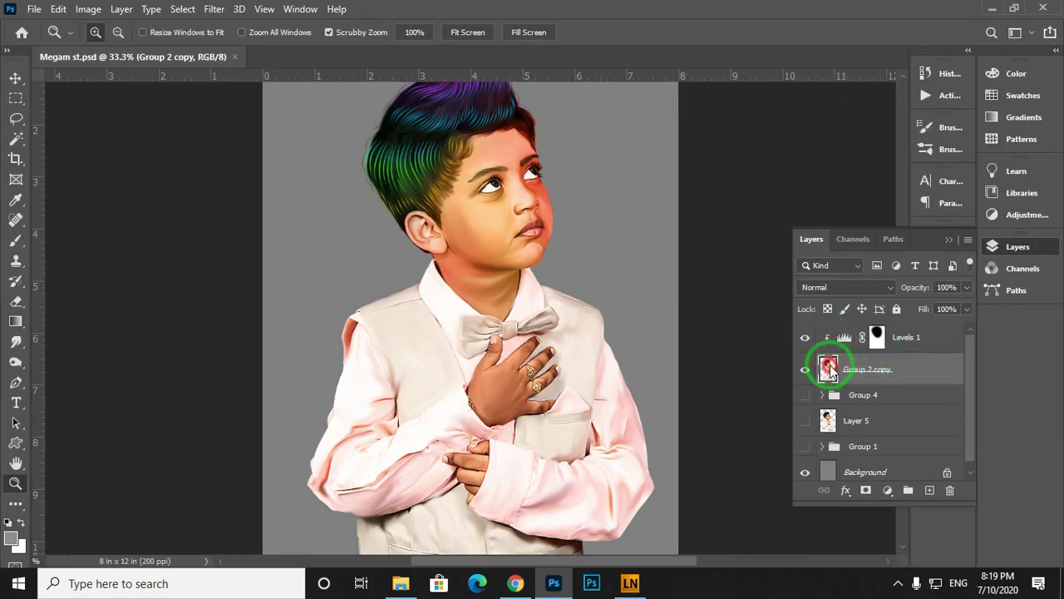
left_click(828, 369, "ctrl")
key("b")
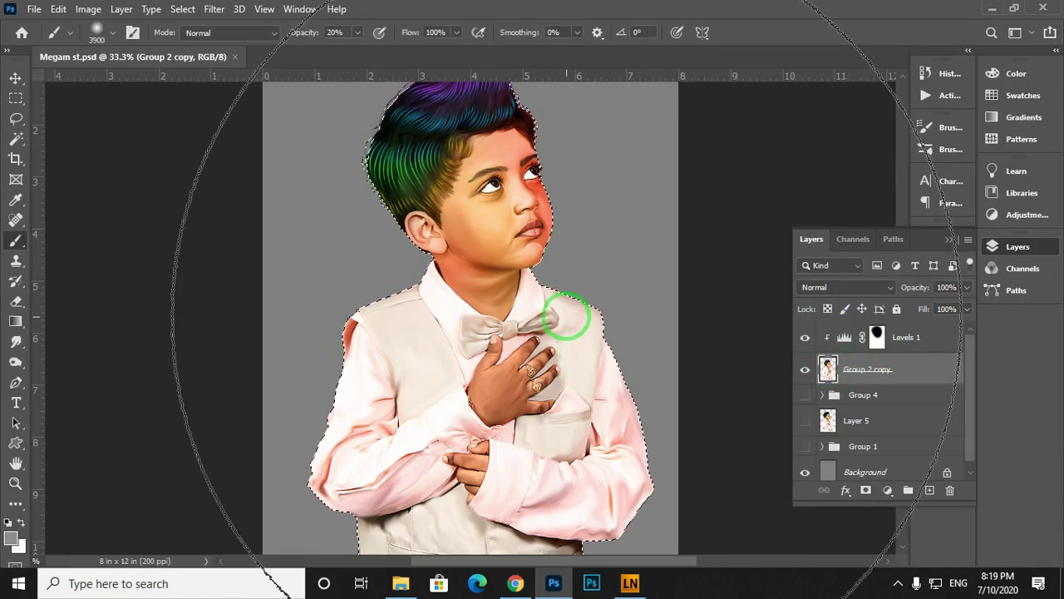
left_click(13, 537)
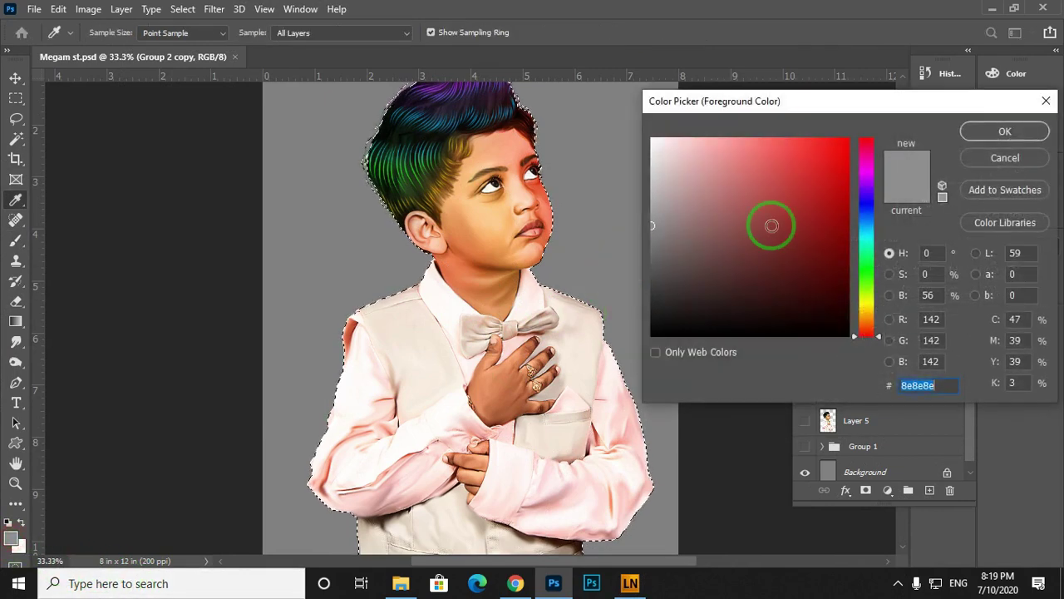
left_click(848, 142)
left_click(868, 168)
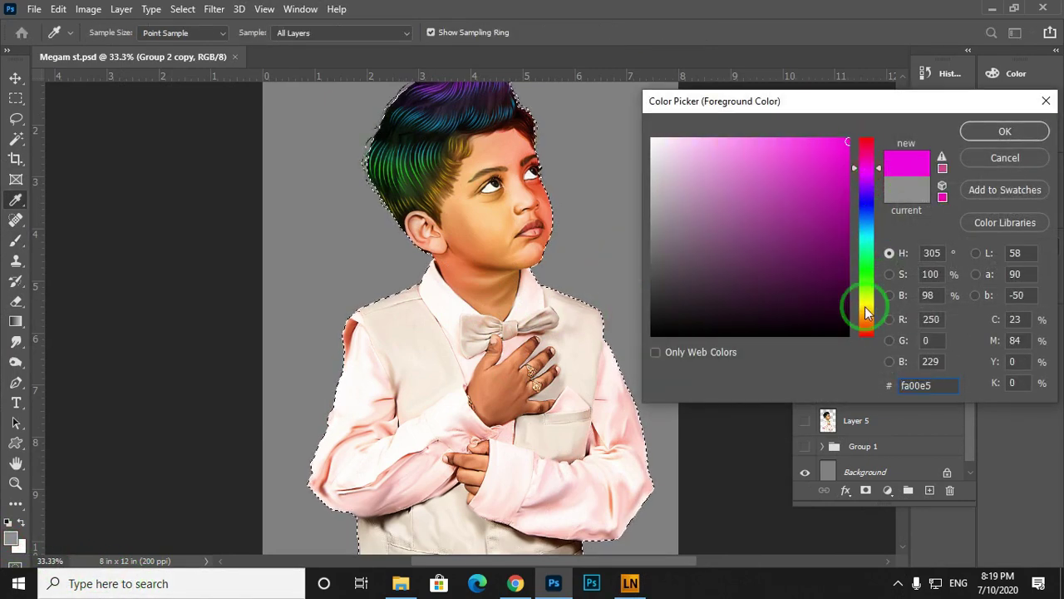
left_click(866, 312)
left_click(831, 150)
left_click(973, 133)
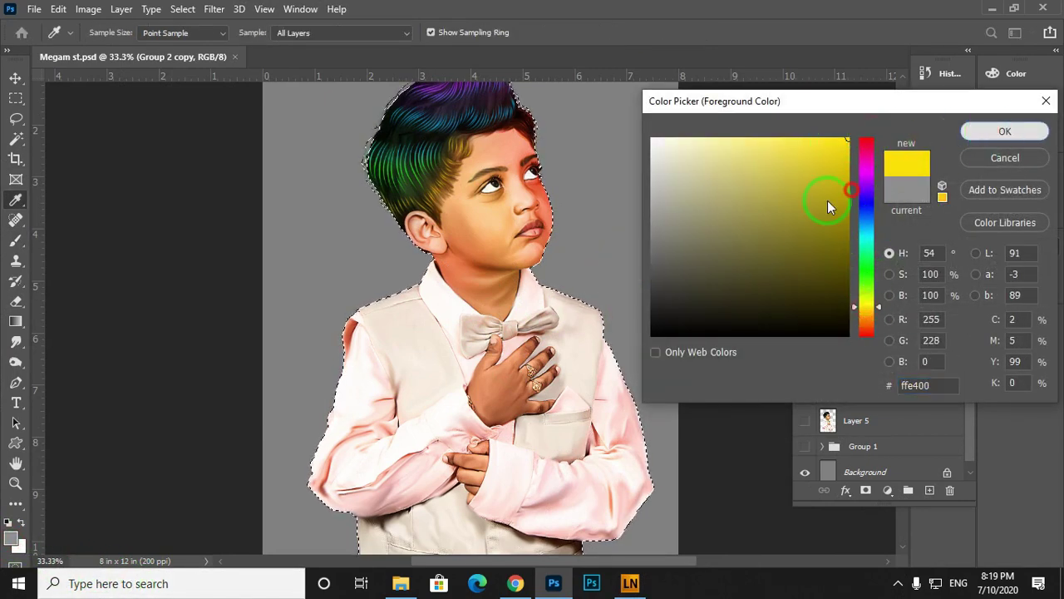
Try a soft yellow edge tint along the shoulder and sleeve on a new clipped layer with a 200 px brush.
key("bracketleft")
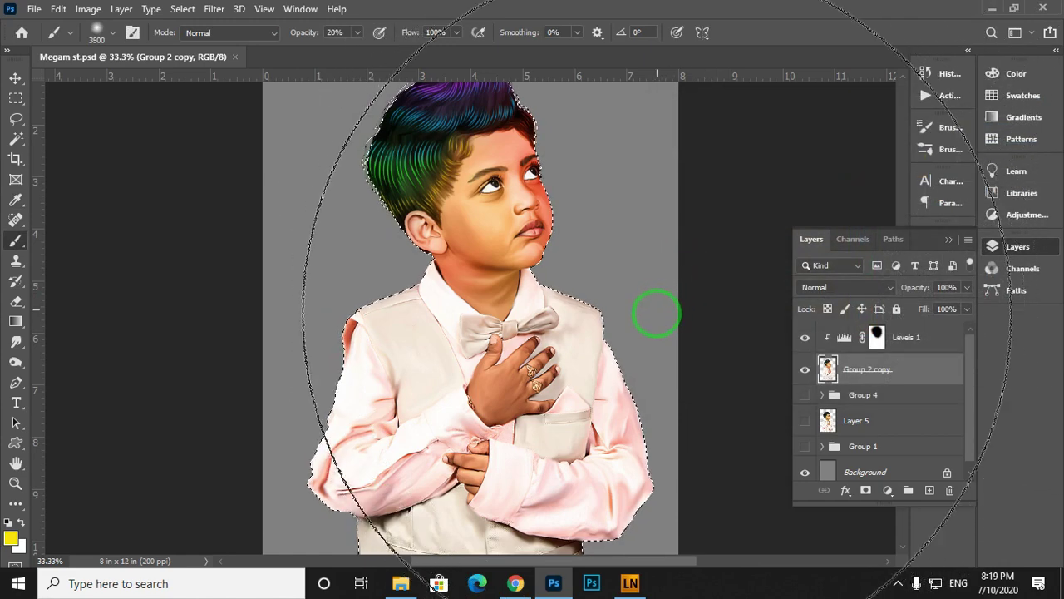
key("bracketleft")
key("bracketleft")
key("bracketleft")
key("bracketleft")
key("bracketleft")
key("bracketleft")
key("bracketleft")
key("bracketleft")
key("bracketleft")
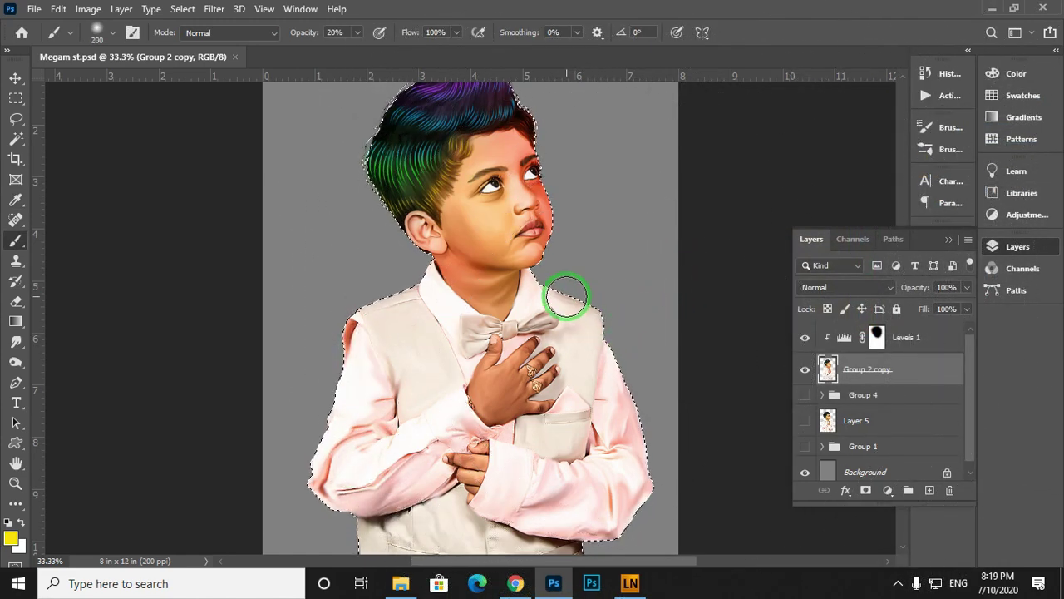
key("ctrl+shift+n")
key("Return")
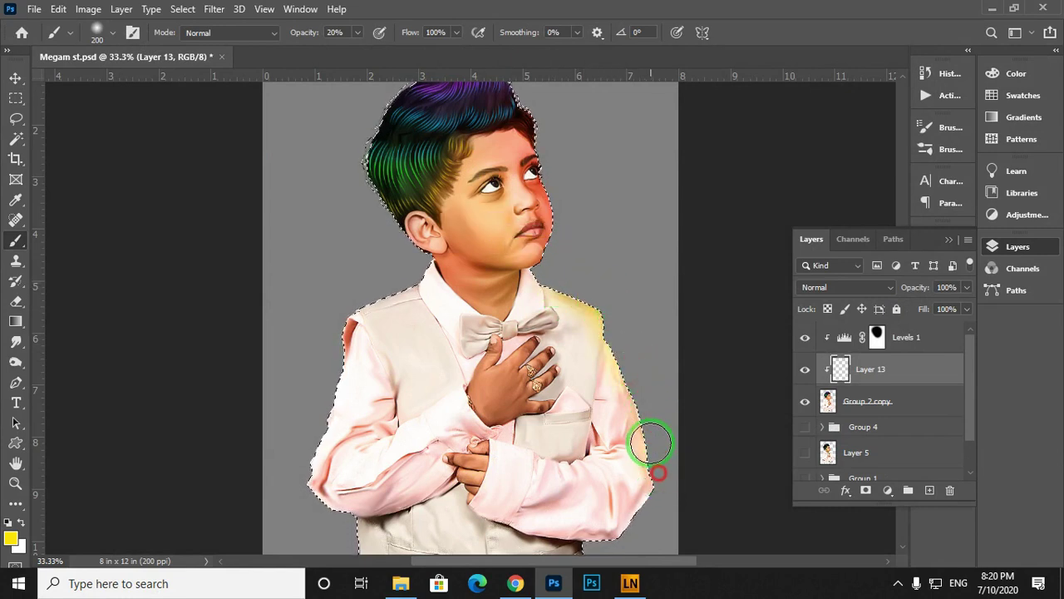
left_click_drag(641, 347, 665, 287)
mouse_move(428, 222)
left_mouse_down()
mouse_move(374, 273)
mouse_move(363, 270)
mouse_move(331, 390)
mouse_move(331, 359)
left_mouse_up()
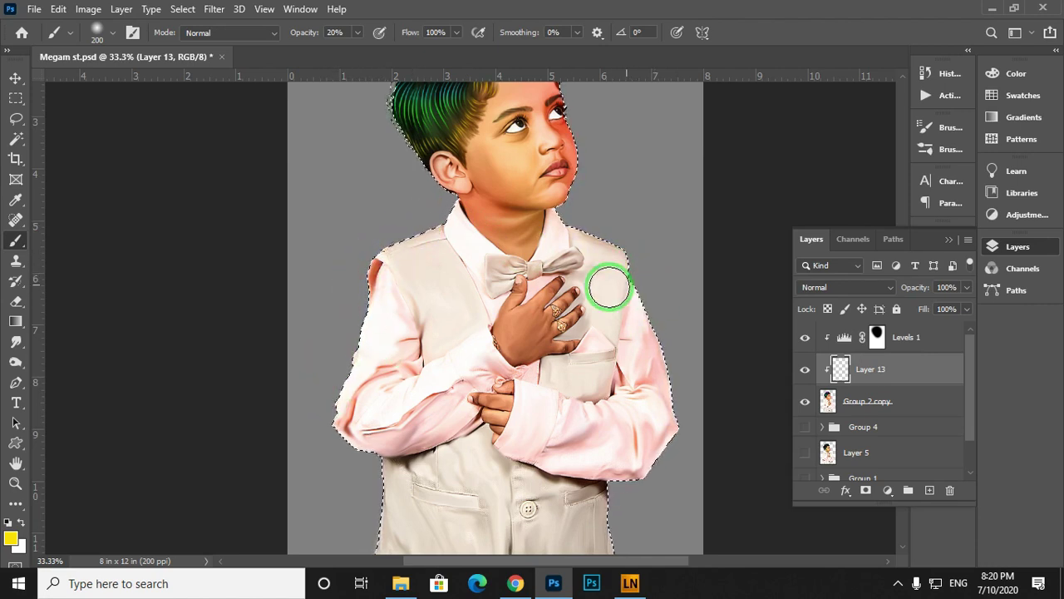
Merge Layer 13 down into Group 2 copy and clear the selection.
key("ctrl+e")
scroll(608, 285, "up", 1)
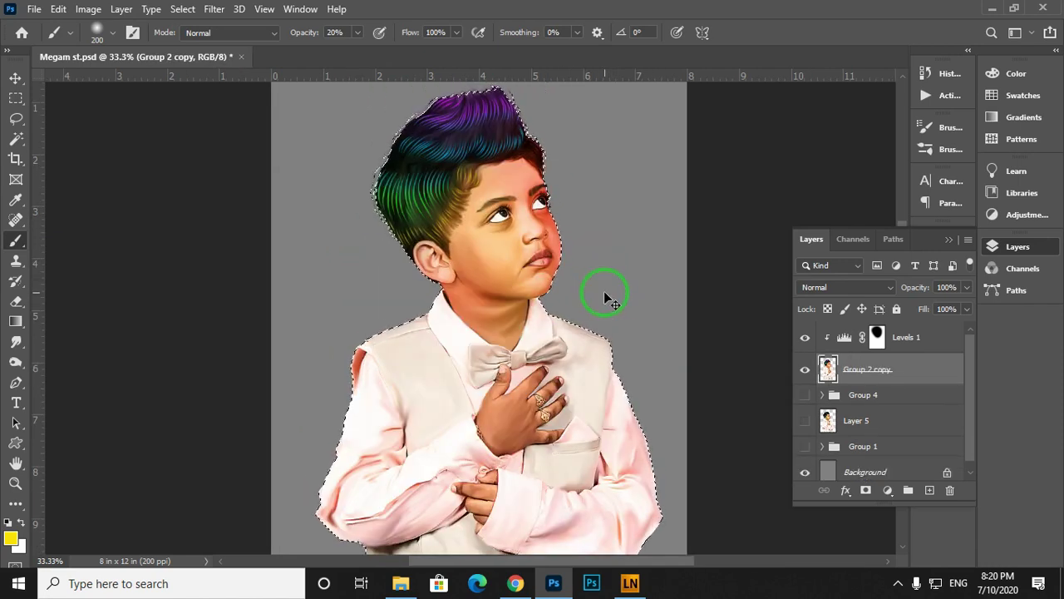
key("ctrl+d")
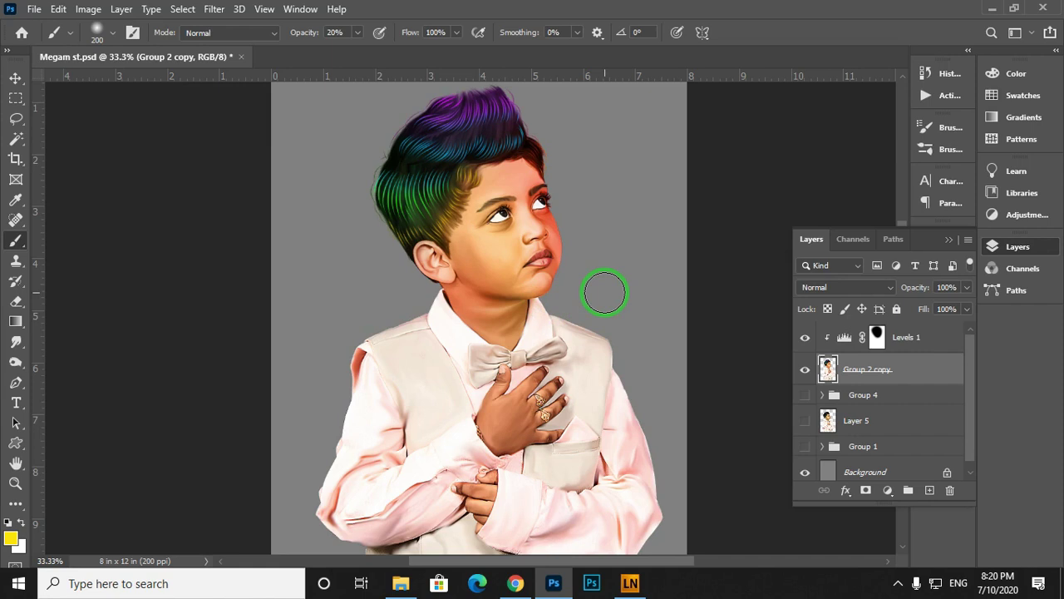
Examine the eyes, nose and lips of the portrait up close.
left_click_drag(538, 194, 556, 246)
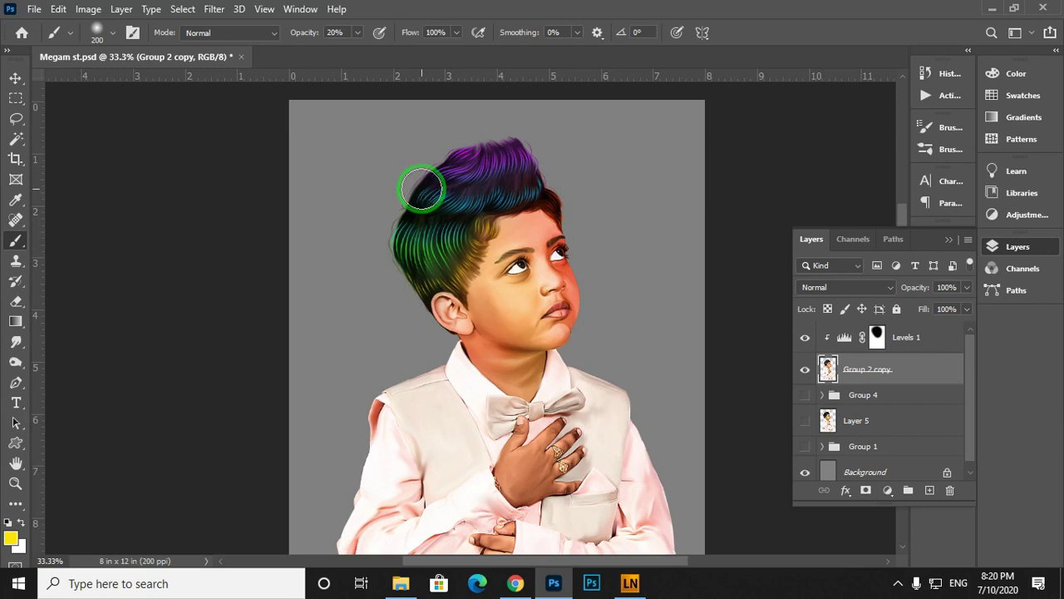
key("z")
left_click_drag(508, 267, 574, 285)
left_click_drag(513, 236, 539, 316)
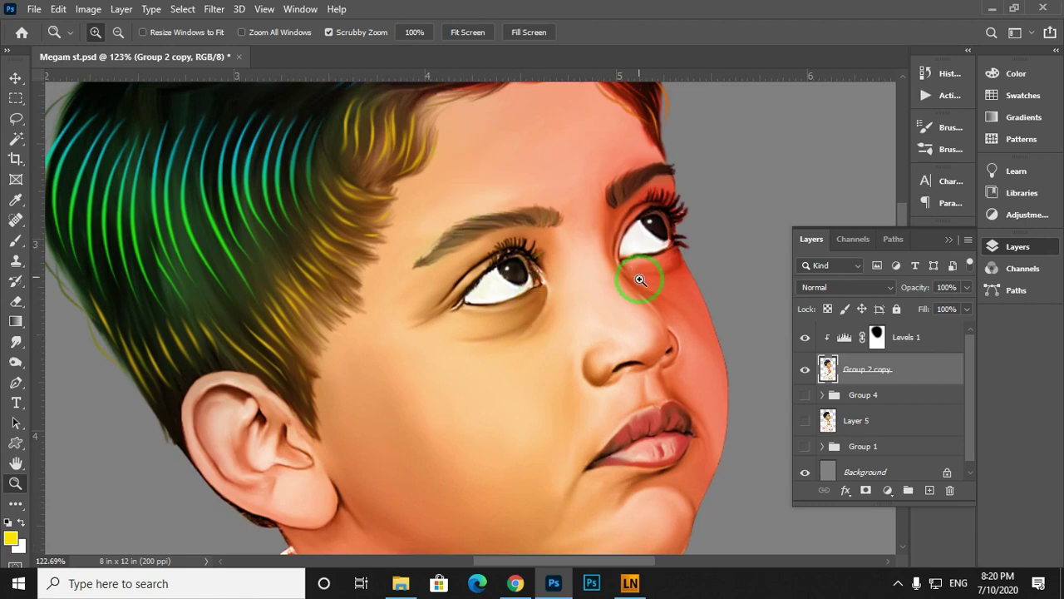
Look over the portrait from the lips and eyes up to the coloured hair strands.
left_click_drag(672, 311, 684, 318)
left_click_drag(698, 366, 646, 204)
left_click_drag(647, 291, 615, 372)
left_click_drag(585, 314, 598, 322)
left_click_drag(527, 247, 582, 370)
left_click_drag(493, 221, 527, 313)
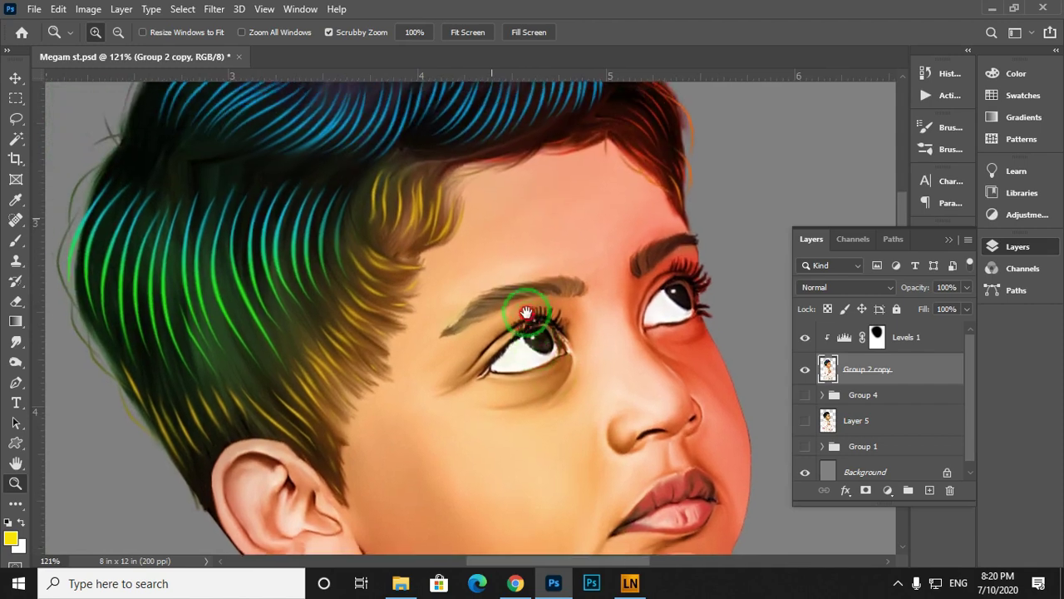
mouse_move(458, 225)
left_mouse_down()
mouse_move(487, 297)
mouse_move(488, 281)
mouse_move(494, 291)
left_mouse_up()
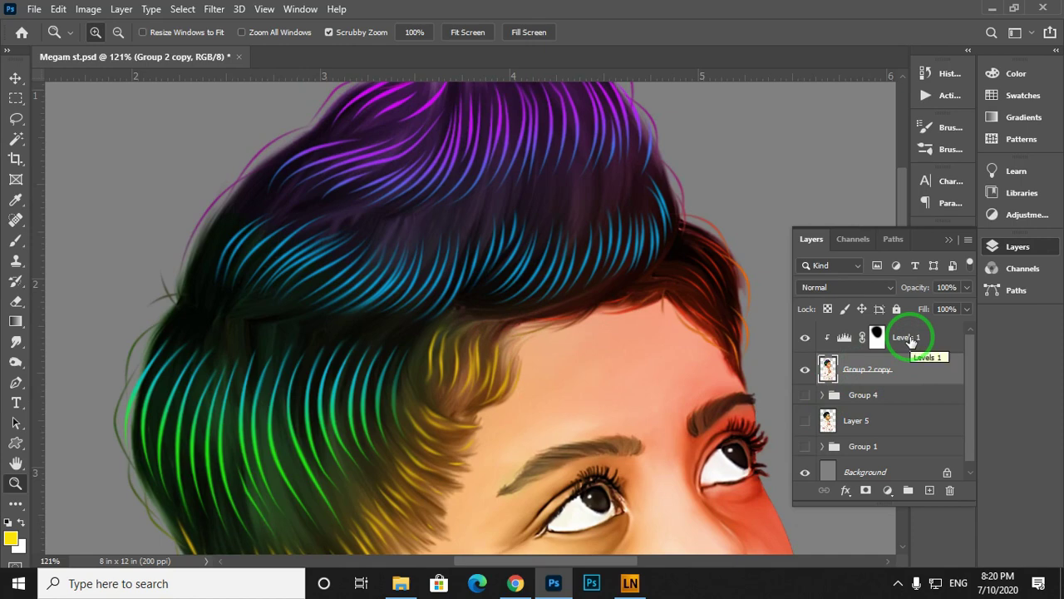
Merge the Levels 1 adjustment down into Group 2 copy and duplicate the merged layer.
left_click(911, 340)
key("ctrl+e")
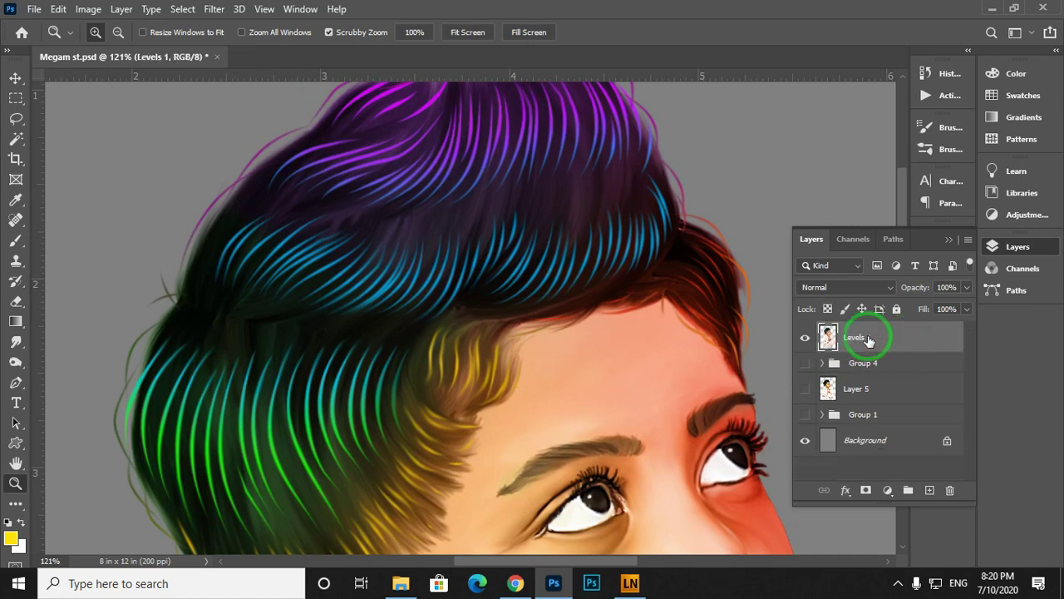
left_click(474, 297, "alt")
left_click(468, 350, "alt")
left_click_drag(576, 532, 540, 300)
left_click(540, 305, "alt")
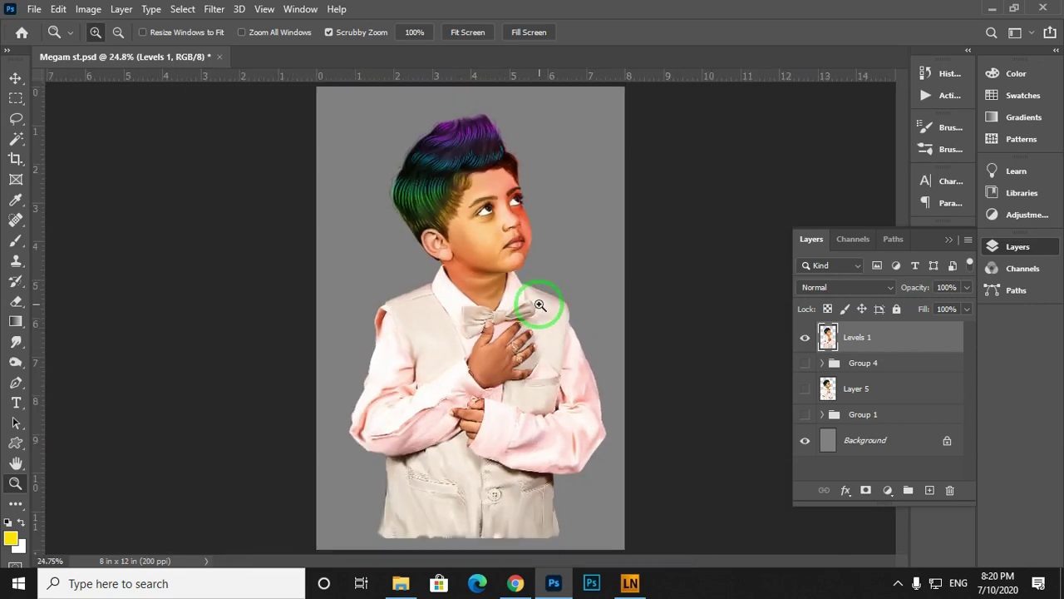
key("ctrl+j")
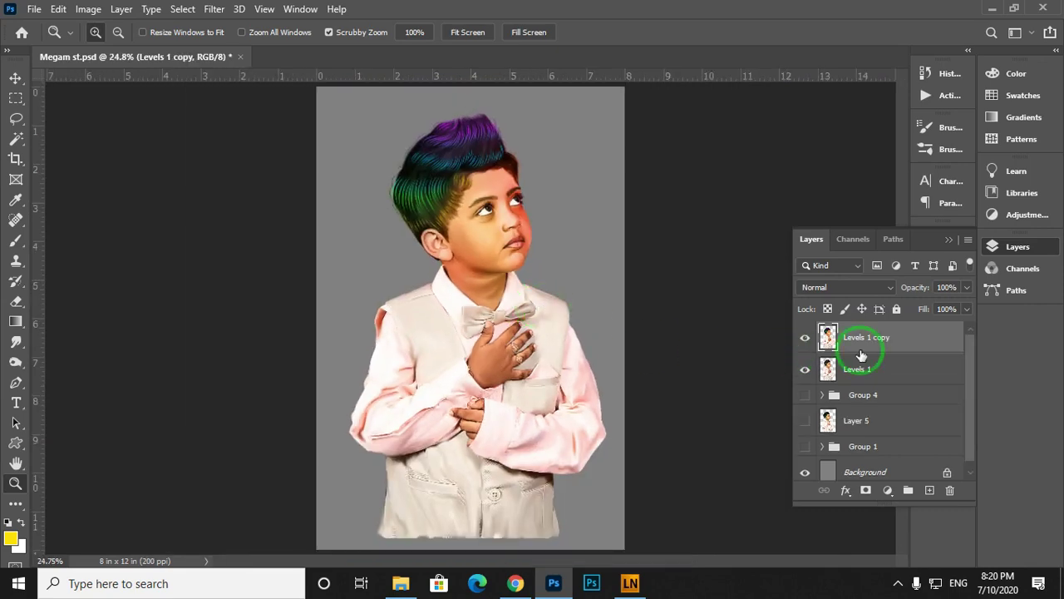
Open the Topaz Clean 3 filter on the Levels 1 copy layer and choose the Curly Smooth preset, previewing the face at 50%.
left_click(226, 10)
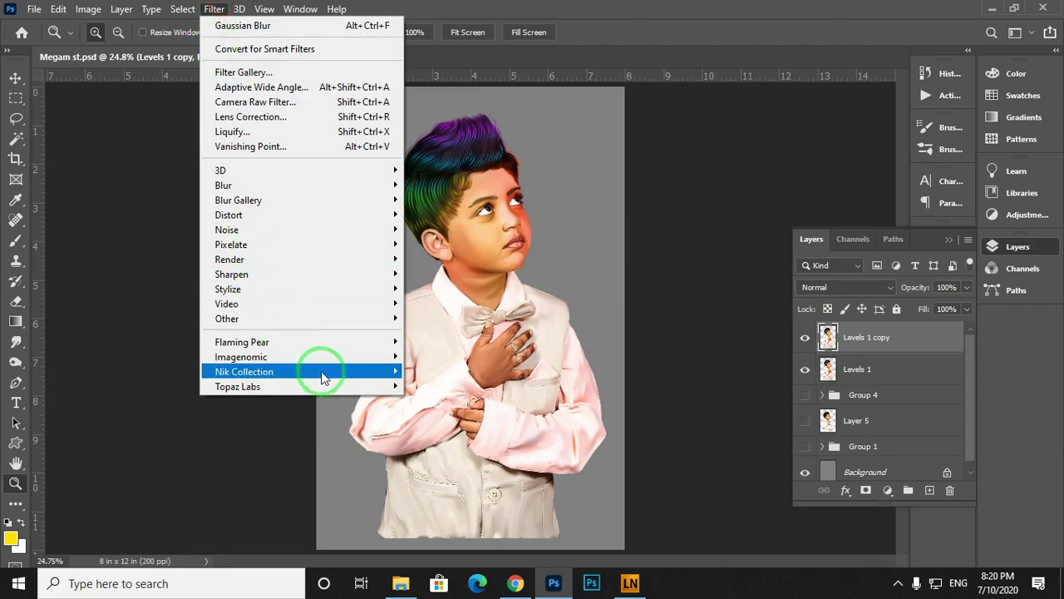
left_click(347, 384)
left_click(446, 401)
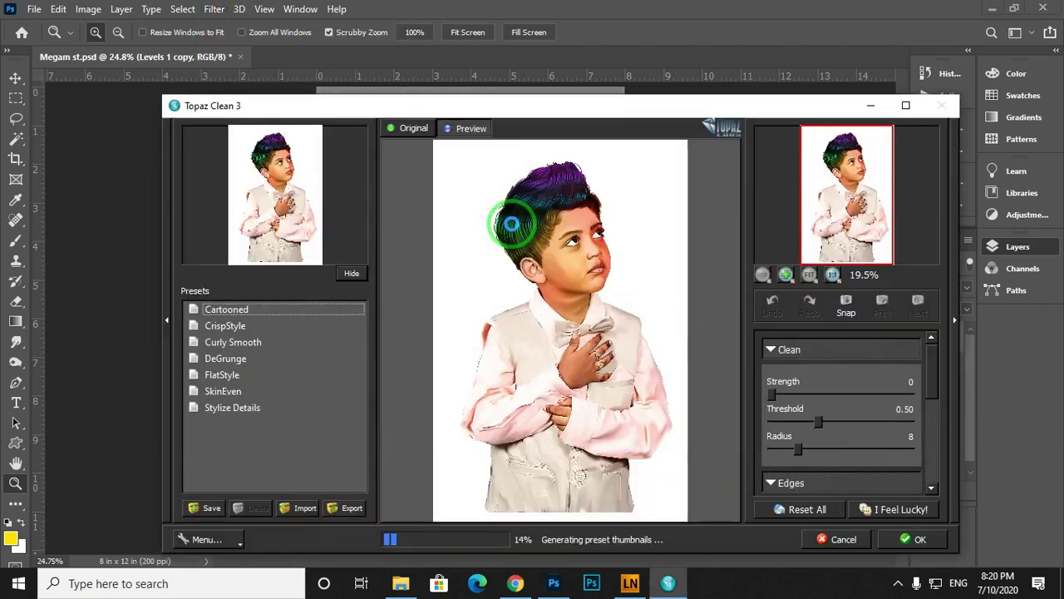
left_click(511, 223)
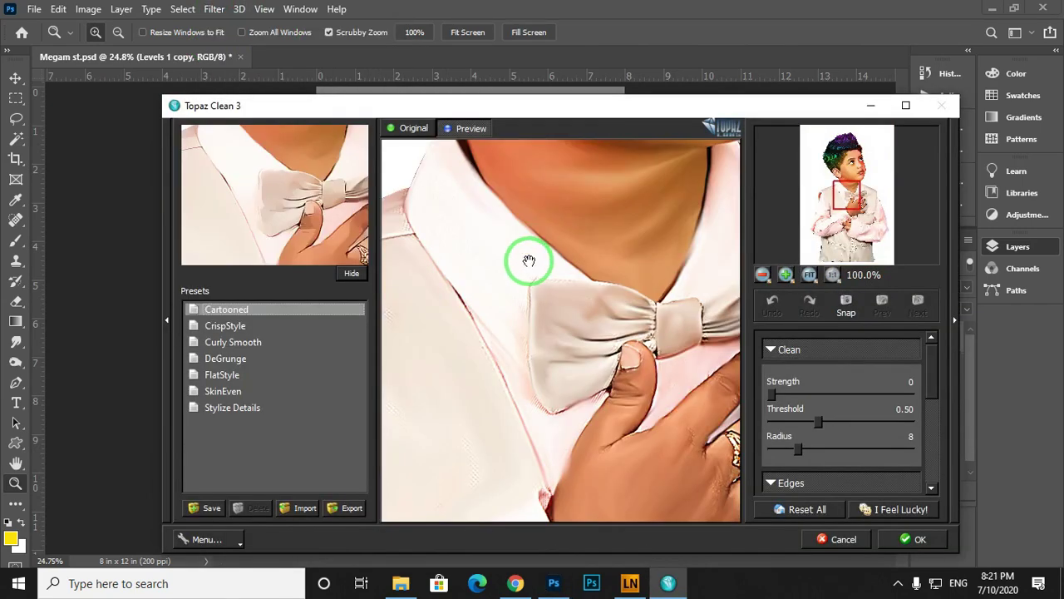
left_click_drag(529, 261, 545, 285)
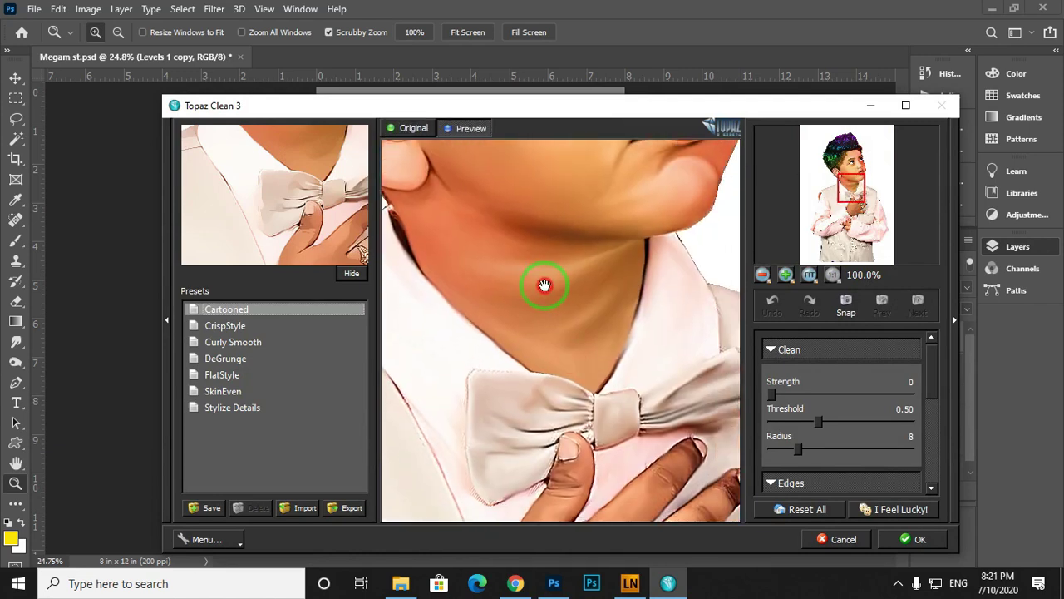
left_click(762, 276)
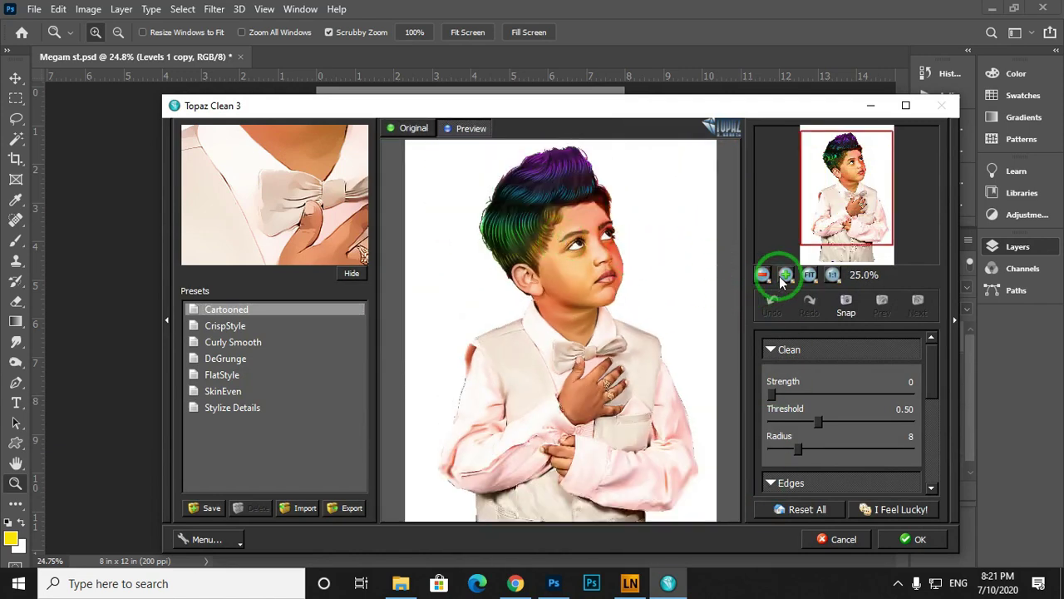
left_click(786, 274)
left_click_drag(613, 247, 551, 285)
left_click(219, 344)
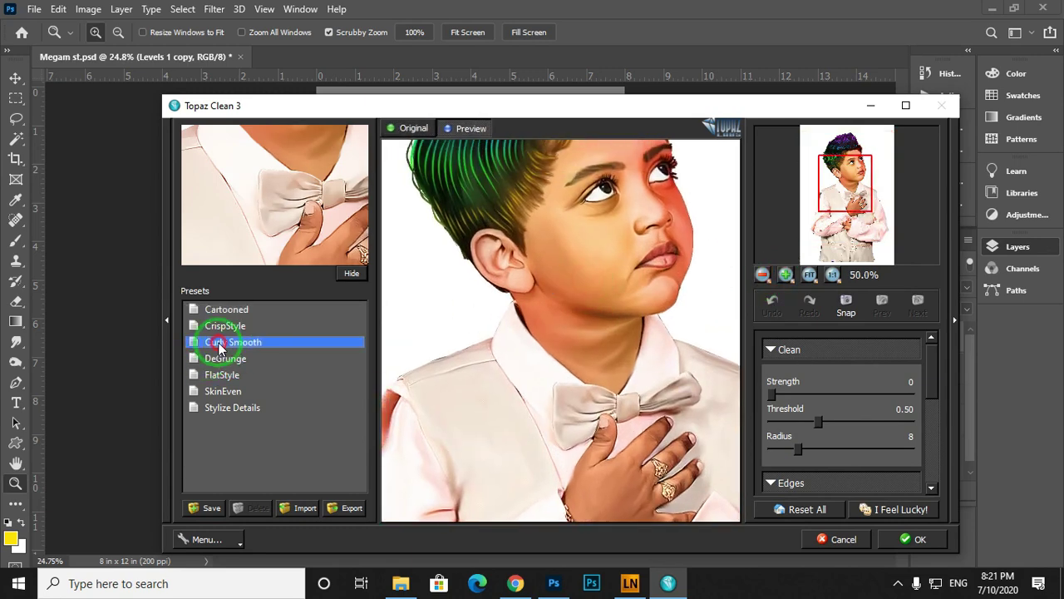
left_click(518, 316)
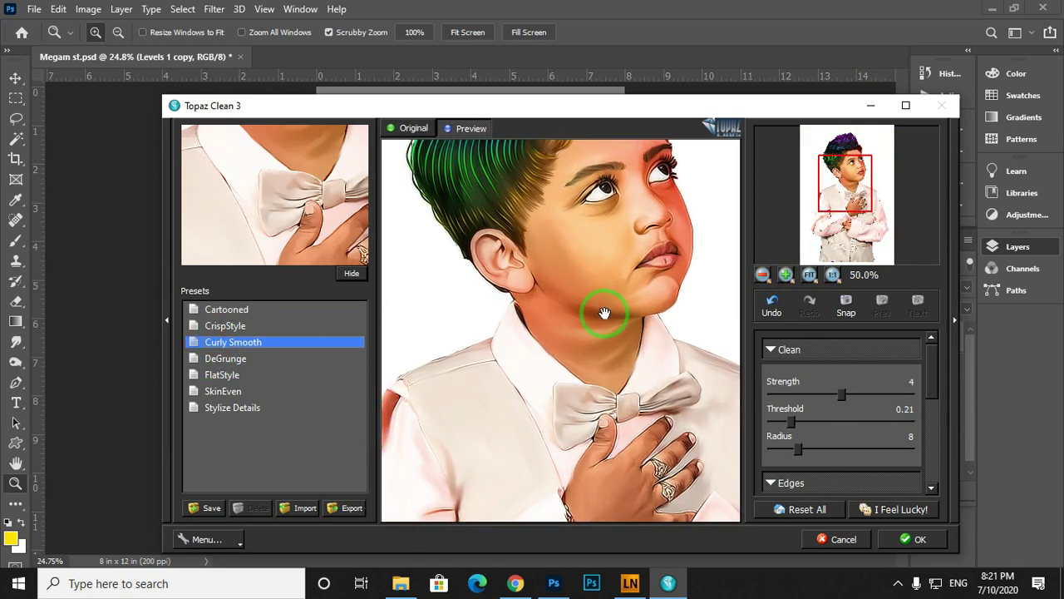
left_click_drag(571, 257, 554, 327)
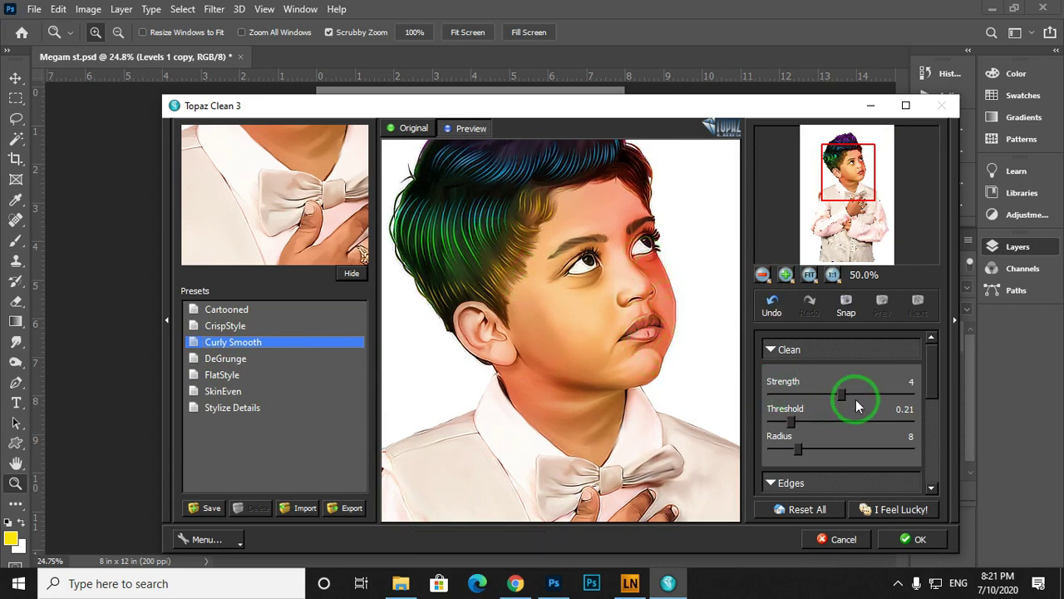
Set Clean strength to 3, edge accent to 2, edge radius to 3.18 and sharpness to 0.62, and apply the filter.
left_click_drag(842, 391, 841, 390)
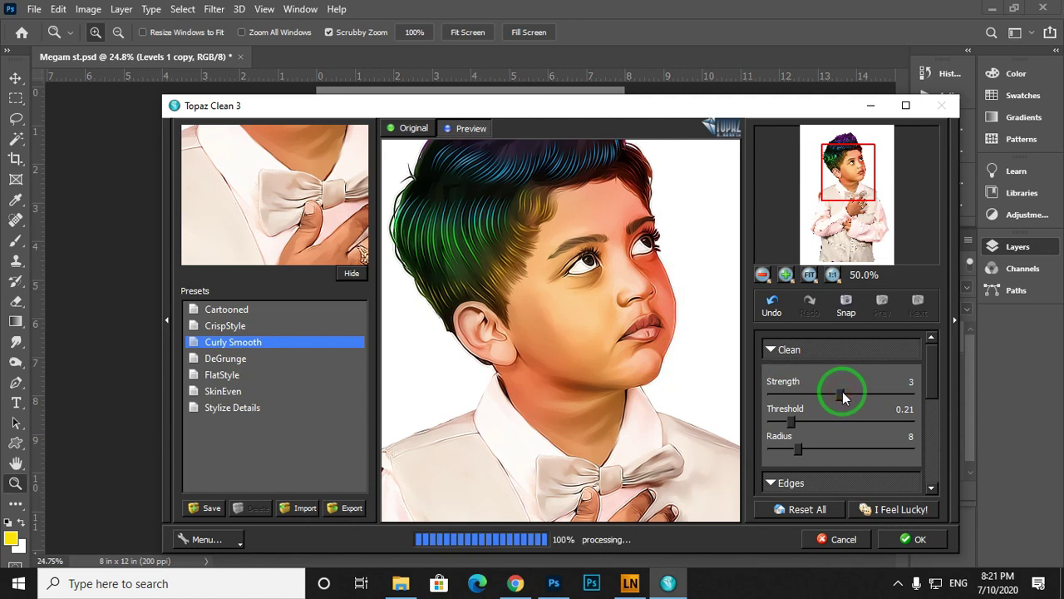
left_click_drag(934, 373, 929, 412)
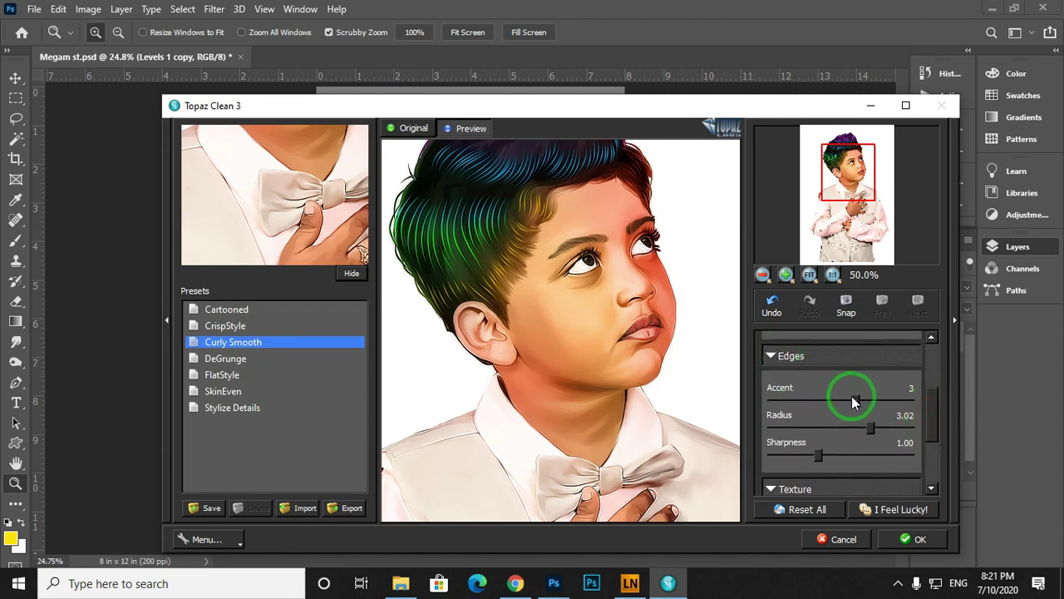
left_click_drag(852, 397, 847, 397)
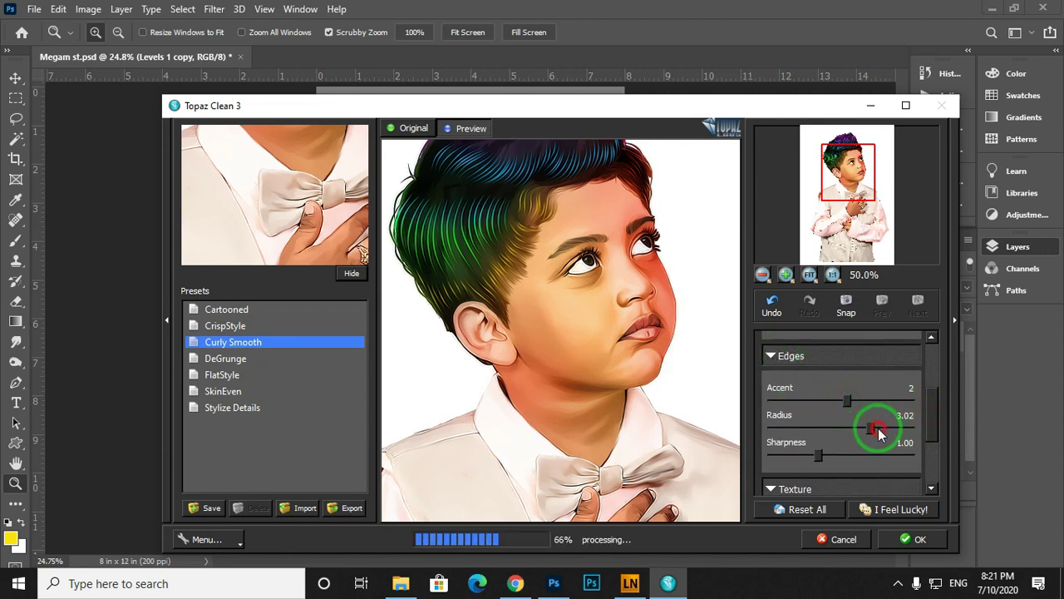
left_click_drag(879, 432, 876, 427)
mouse_move(820, 455)
left_mouse_down()
mouse_move(859, 464)
mouse_move(806, 462)
left_mouse_up()
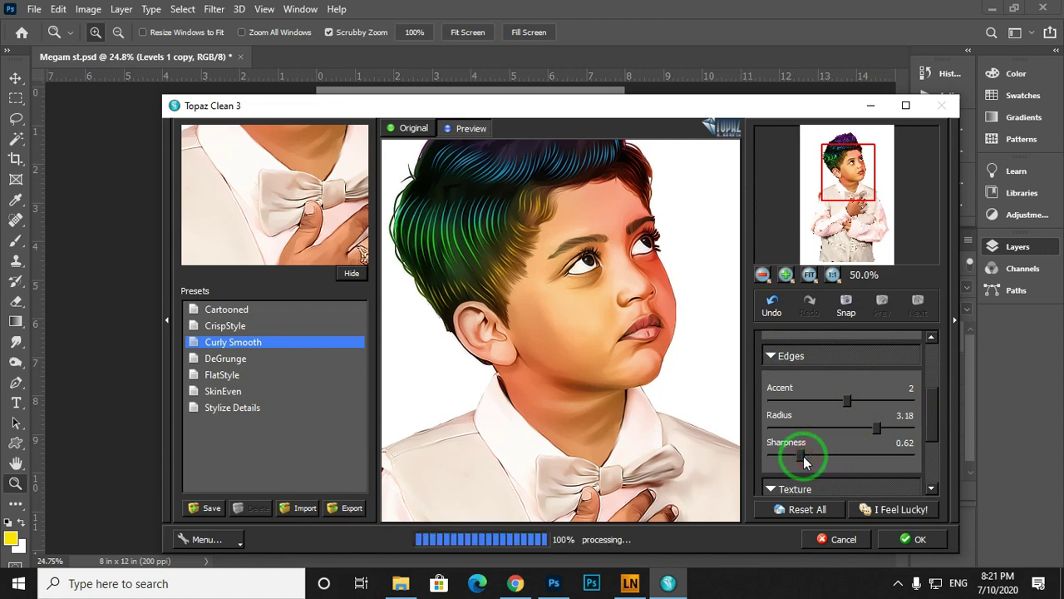
left_click(914, 539)
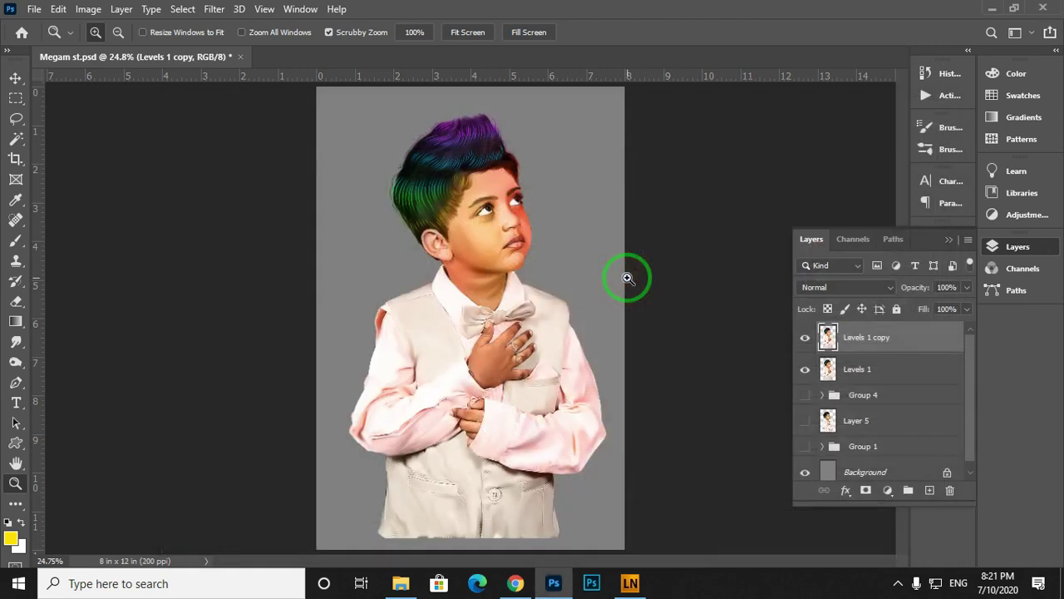
Compare the face with and without the filtered Levels 1 copy layer up close.
left_click_drag(486, 207, 587, 316)
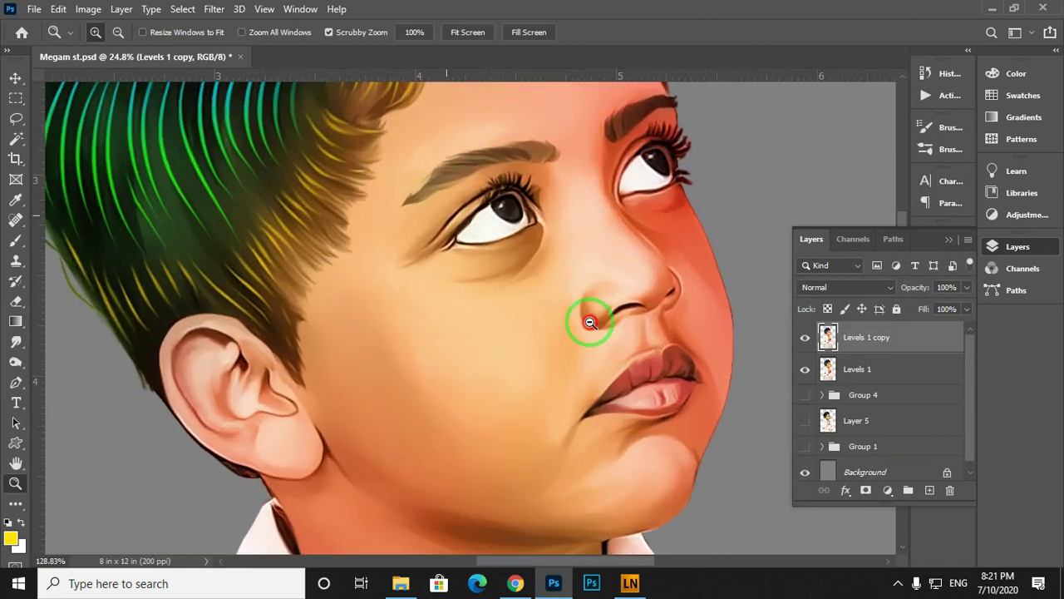
left_click(805, 338)
left_click(805, 339)
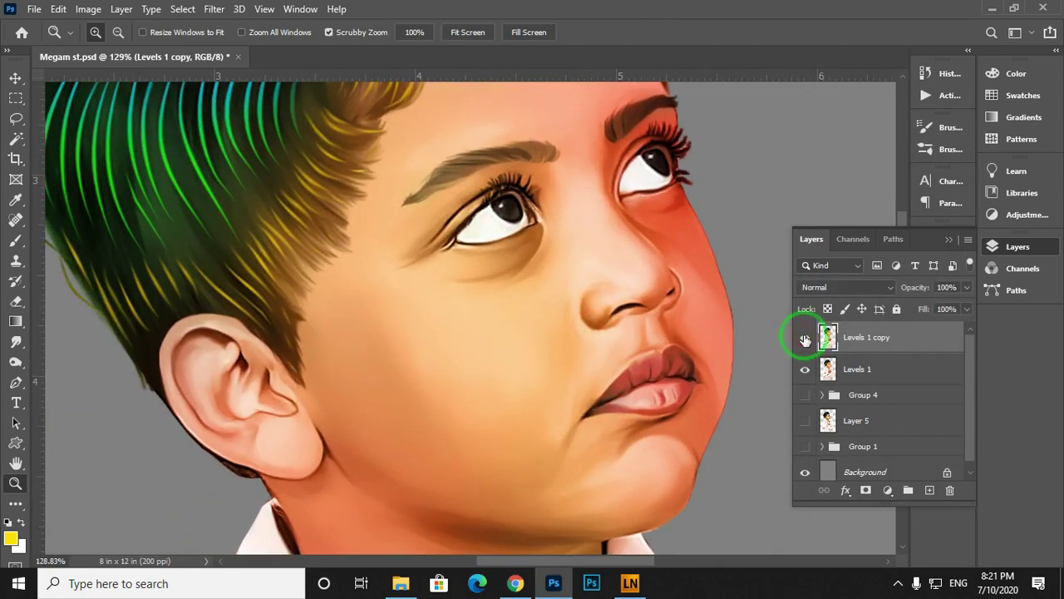
left_click(805, 339)
left_click(805, 338)
left_click(805, 339)
left_click(805, 338)
Compare the hair strands with and without the filtered Levels 1 copy layer.
left_click_drag(415, 279, 475, 352)
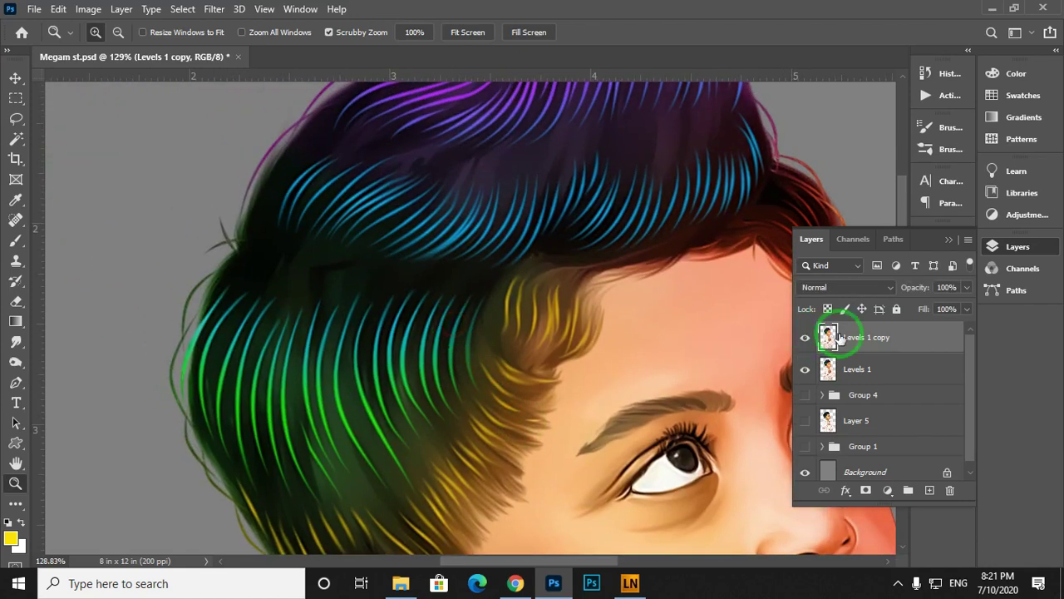
left_click(805, 339)
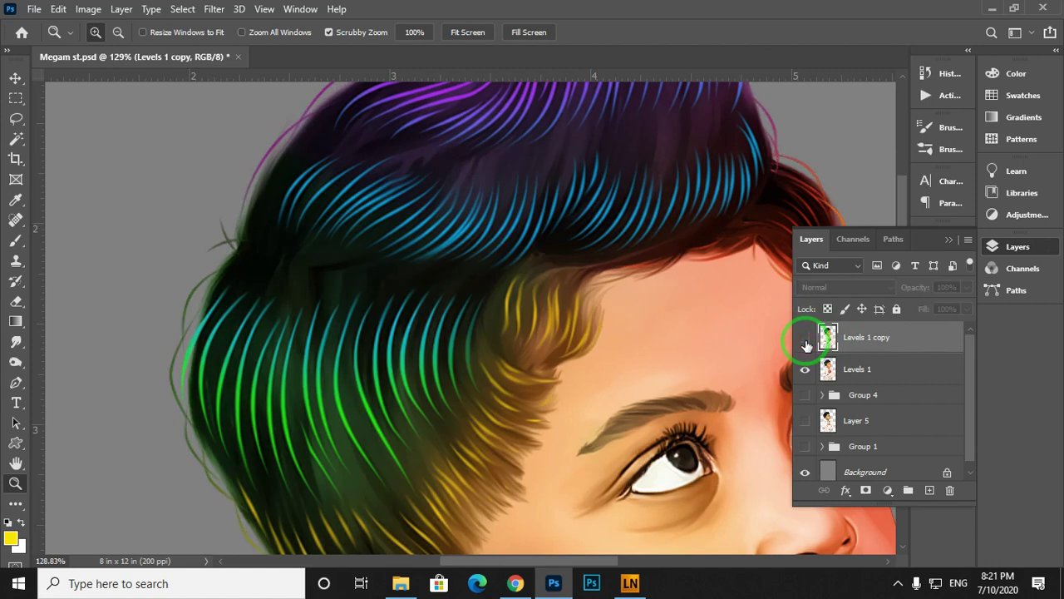
left_click(805, 338)
left_click(805, 339)
left_click(805, 339)
Hide the original Levels 1 layer and check the face on the filtered copy.
left_click(806, 370)
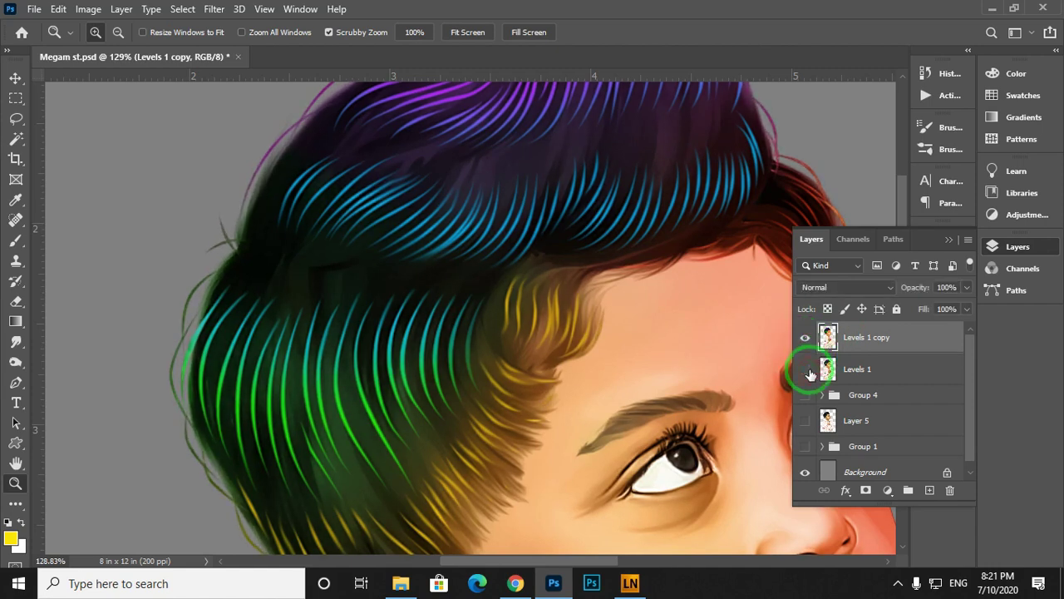
left_click_drag(652, 374, 474, 160)
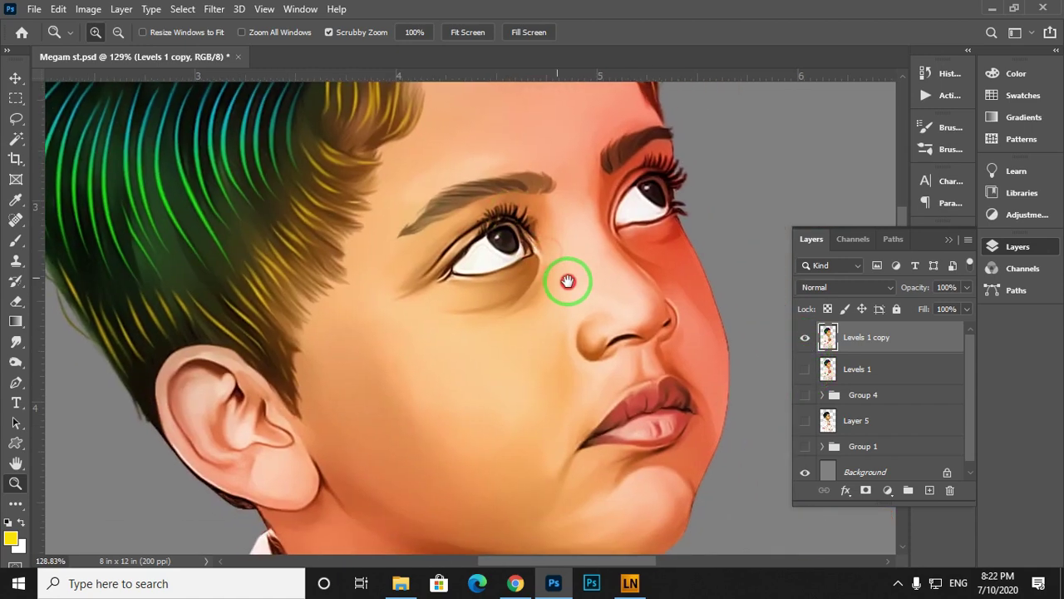
left_click_drag(546, 330, 524, 252)
left_click_drag(491, 316, 489, 349)
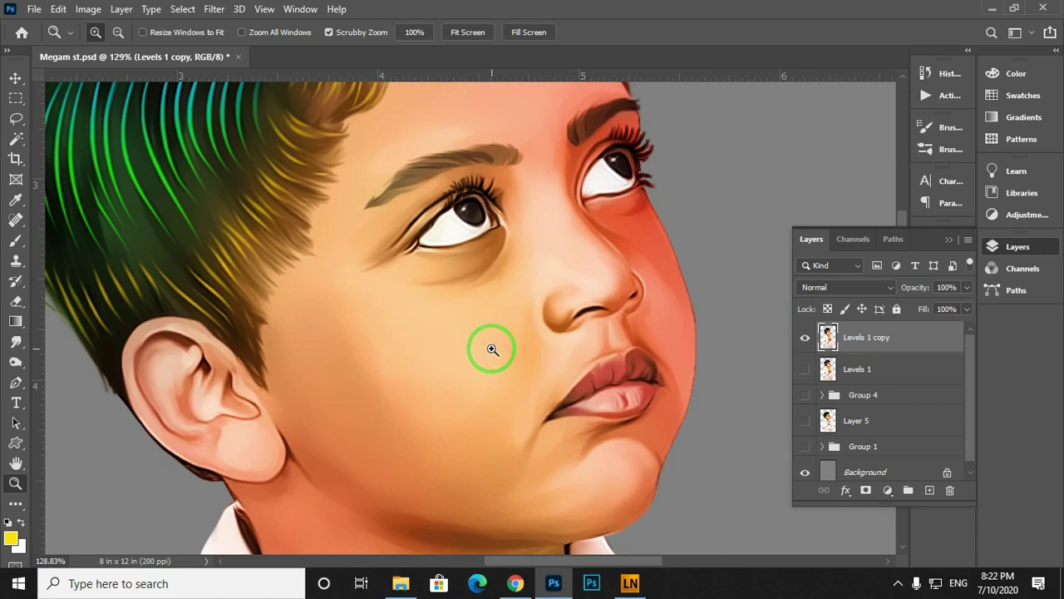
Smudge the cheek and jawline shading smooth with an 80 px brush at 20% strength.
key("r")
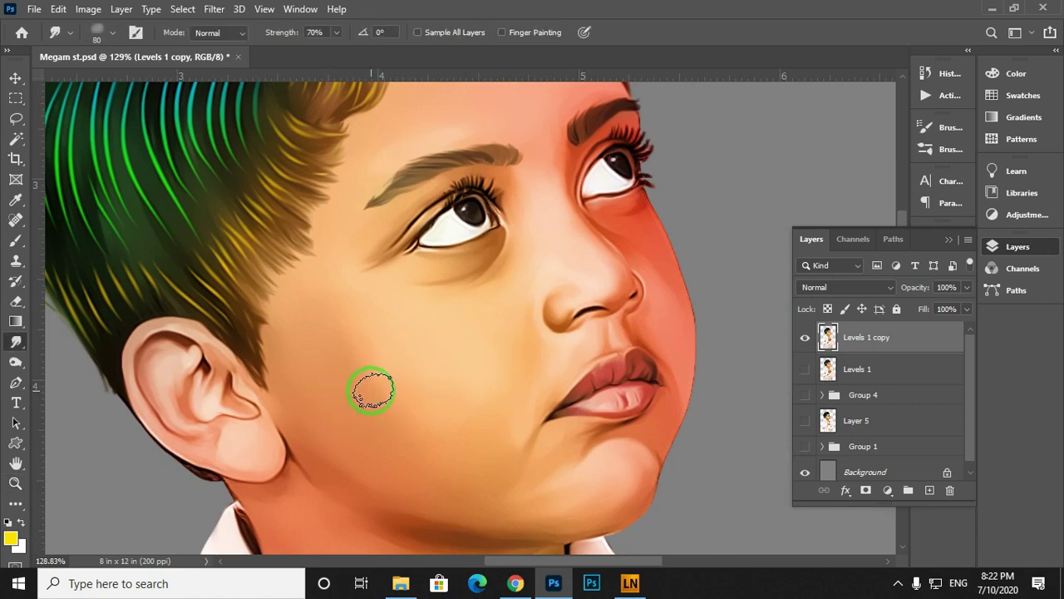
mouse_move(388, 394)
left_mouse_down()
mouse_move(348, 299)
mouse_move(381, 396)
mouse_move(337, 321)
mouse_move(472, 378)
mouse_move(464, 317)
mouse_move(479, 347)
mouse_move(478, 379)
mouse_move(383, 278)
left_mouse_up()
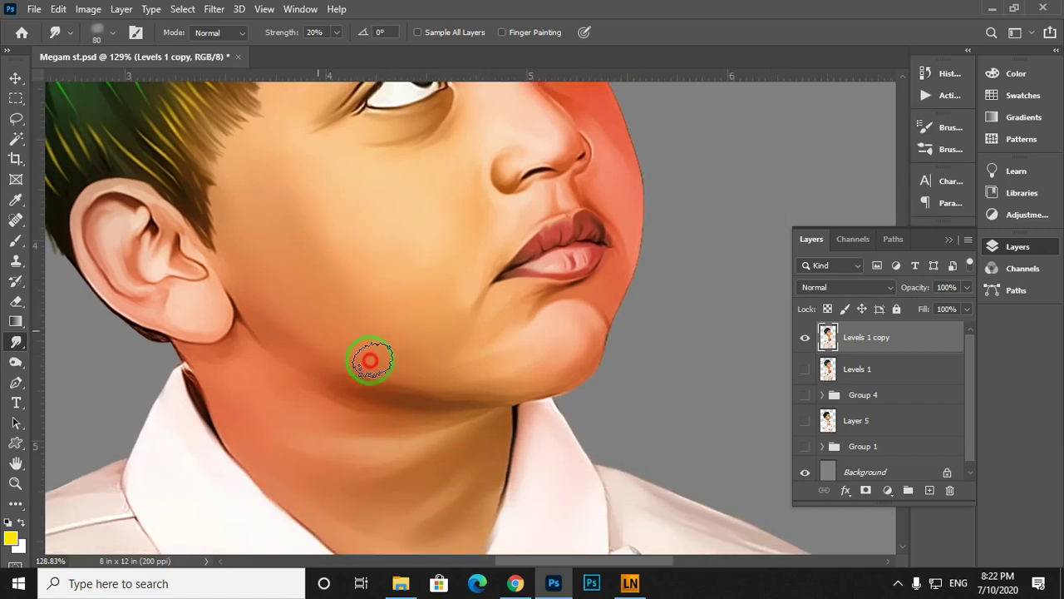
left_click_drag(370, 360, 439, 371)
left_click_drag(410, 321, 399, 278)
mouse_move(397, 362)
left_mouse_down()
mouse_move(346, 400)
mouse_move(388, 422)
left_mouse_up()
Smudge the skin beneath the far eye and around the chin with a 45 px brush at 20% strength.
left_click_drag(204, 160, 445, 519)
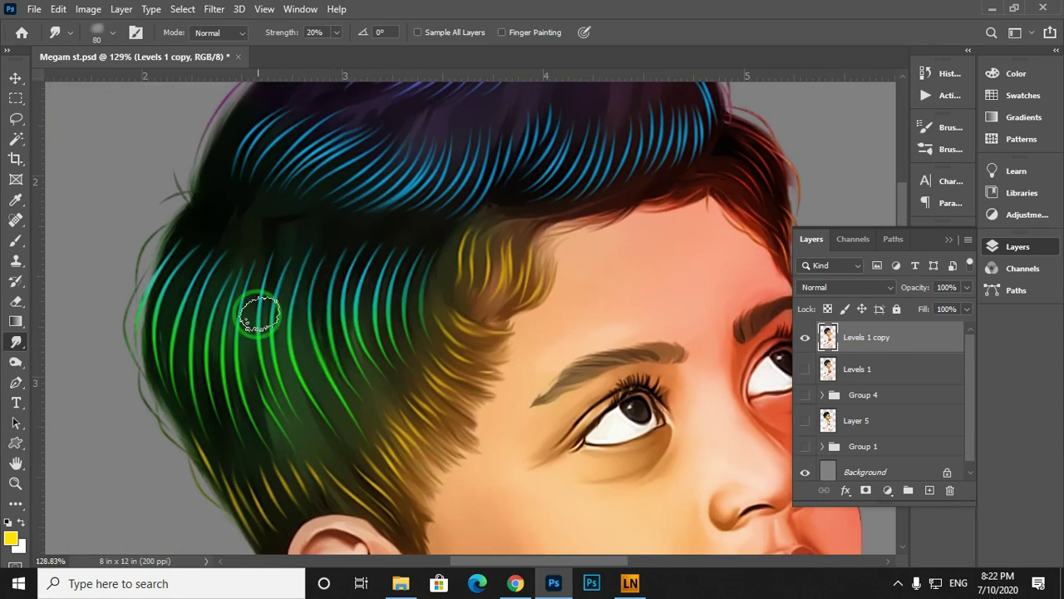
left_click_drag(248, 307, 190, 349)
left_click_drag(407, 260, 404, 385)
mouse_move(421, 281)
left_mouse_down()
mouse_move(256, 293)
mouse_move(383, 347)
mouse_move(513, 252)
left_mouse_up()
left_click_drag(482, 266, 411, 172)
left_click_drag(548, 219, 542, 58)
mouse_move(442, 224)
left_mouse_down()
mouse_move(430, 252)
mouse_move(415, 223)
left_mouse_up()
left_click_drag(507, 252, 429, 87)
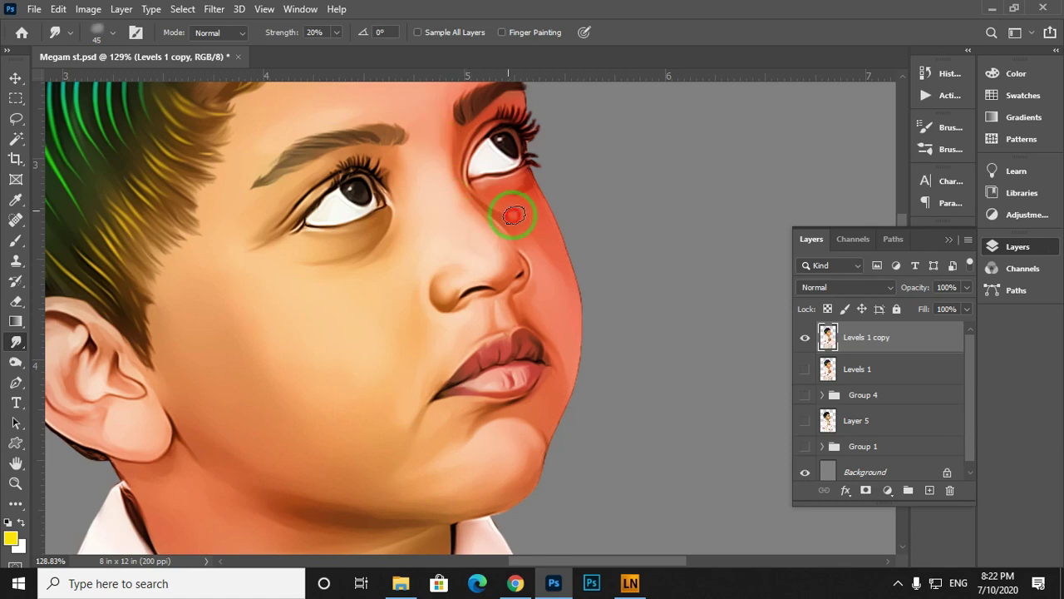
left_click_drag(582, 328, 574, 247)
scroll(549, 349, "down", 10)
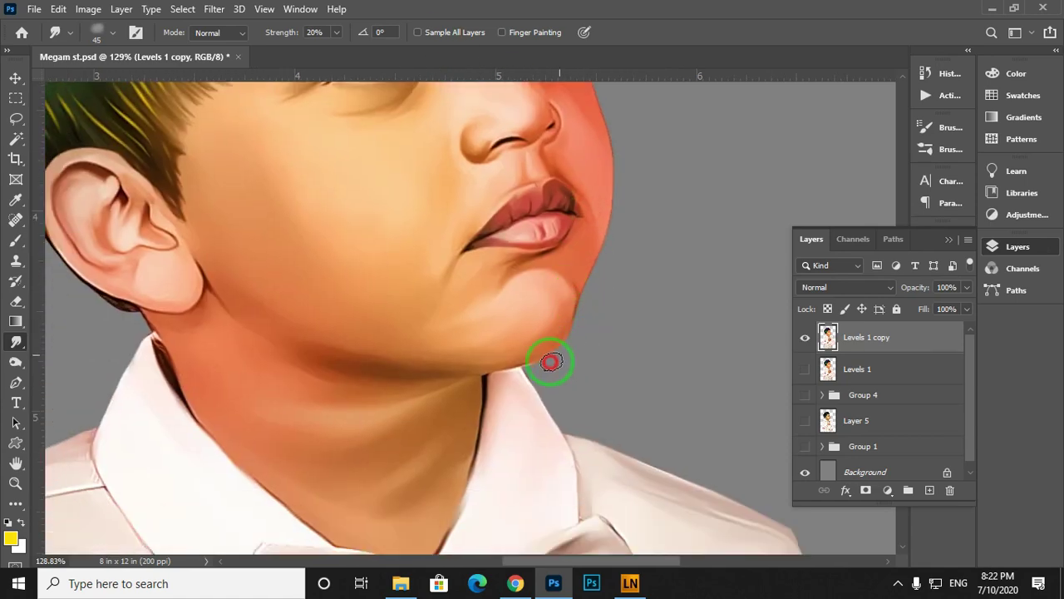
Inspect the hands, vest and bow tie up close, and the whole portrait.
scroll(488, 303, "down", 12)
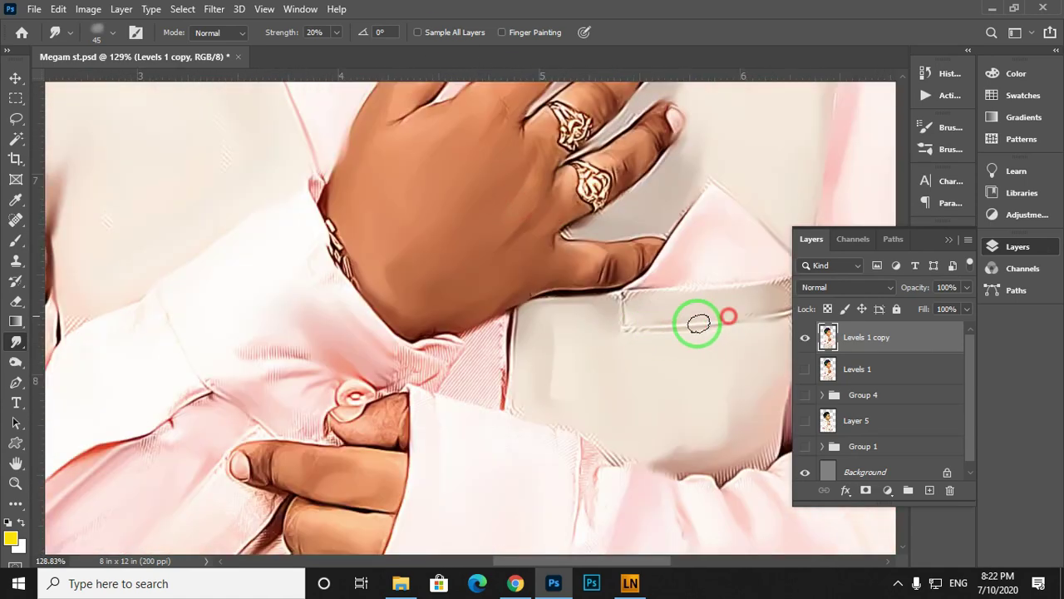
scroll(427, 226, "left", 5)
scroll(617, 330, "up", 10)
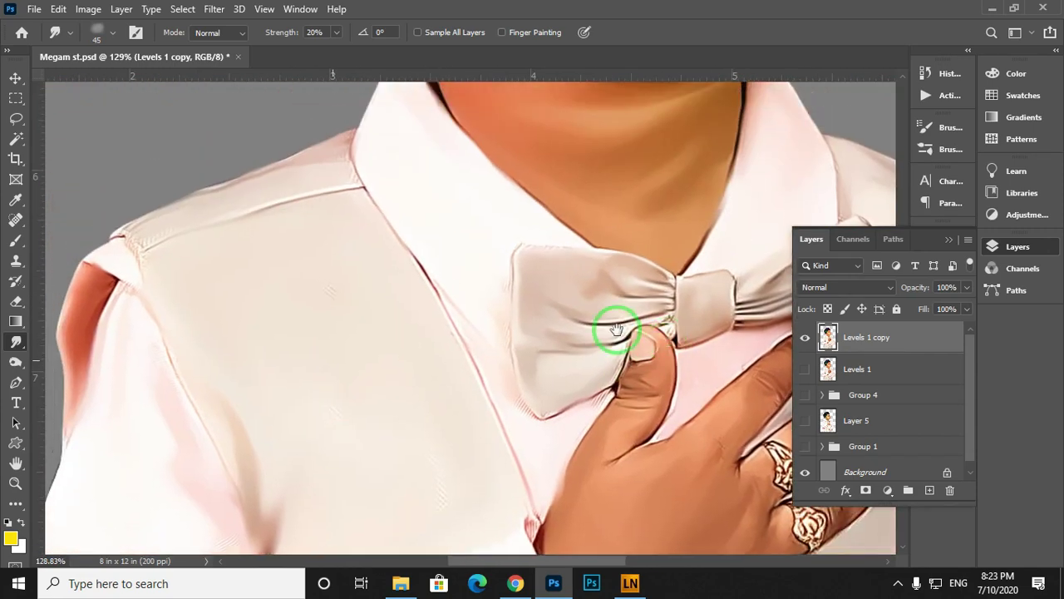
key("ctrl+0")
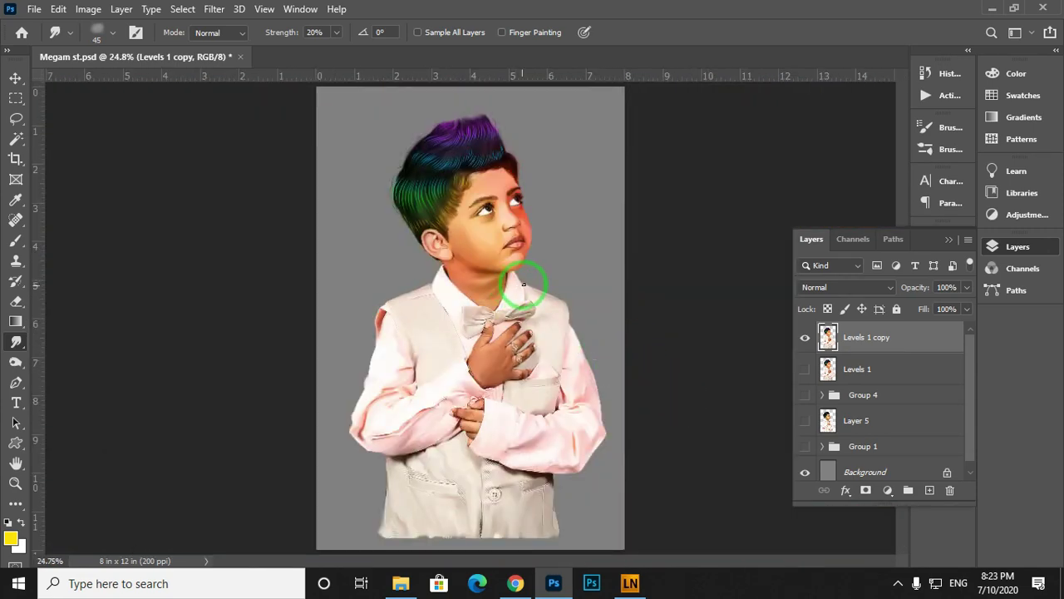
In the Camera Raw filter, set Contrast to +19, Highlights to -20, Shadows to +17, Whites to -28 and Blacks to +18.
key("z")
mouse_move(506, 238)
left_mouse_down()
mouse_move(499, 225)
mouse_move(524, 324)
mouse_move(529, 310)
left_mouse_up()
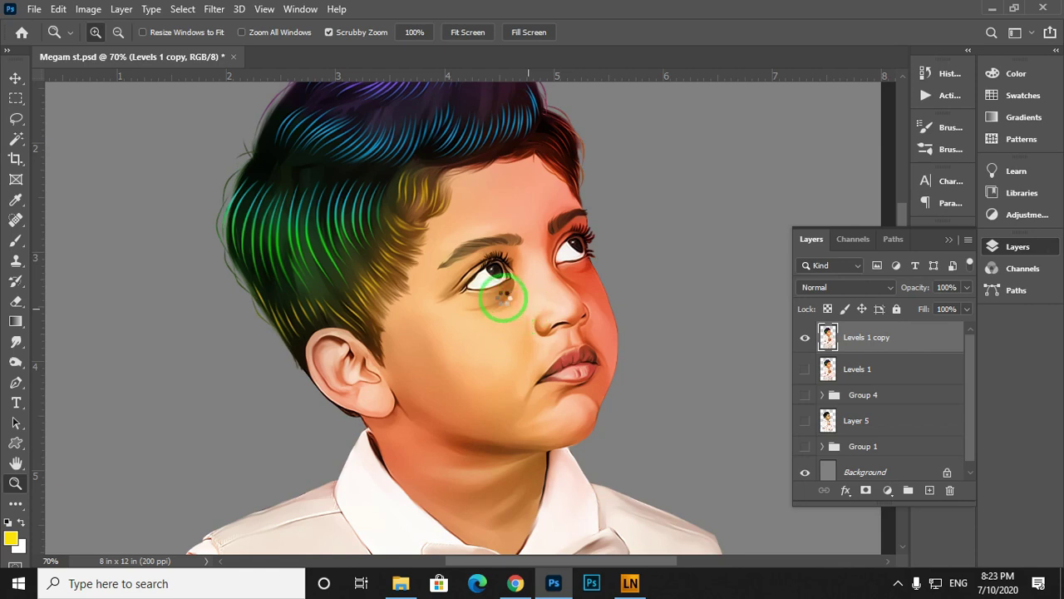
key("ctrl+shift+a")
left_click_drag(399, 231, 464, 278)
left_click_drag(467, 162, 478, 295)
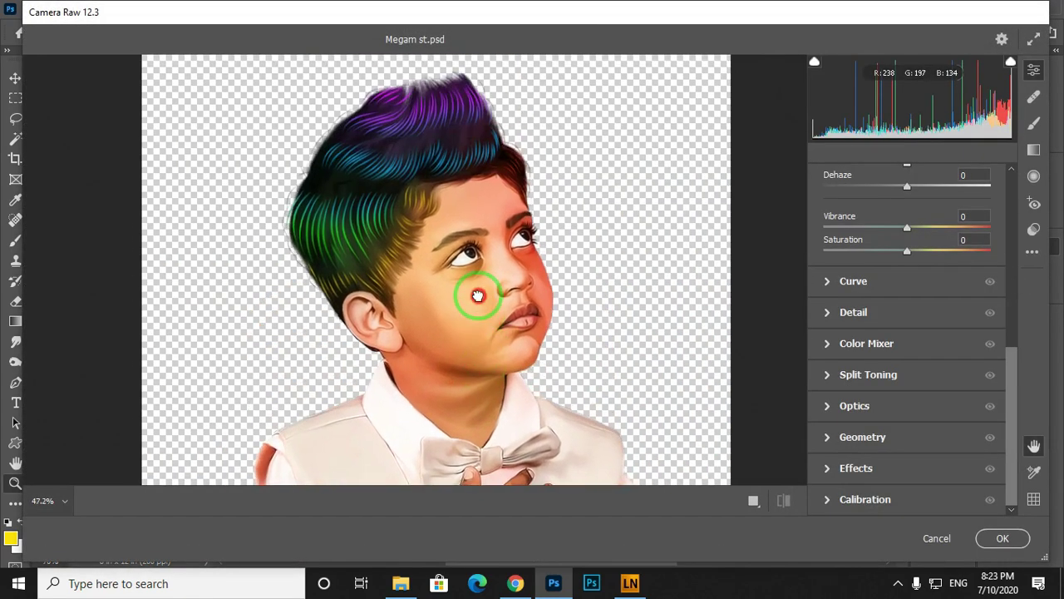
scroll(918, 308, "up", 6)
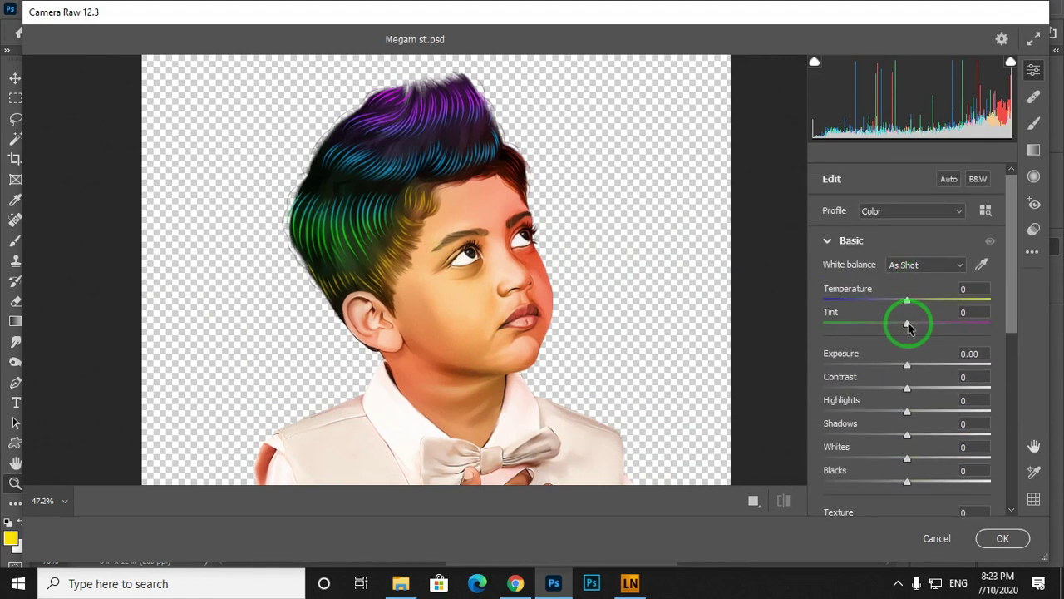
scroll(912, 324, "down", 1)
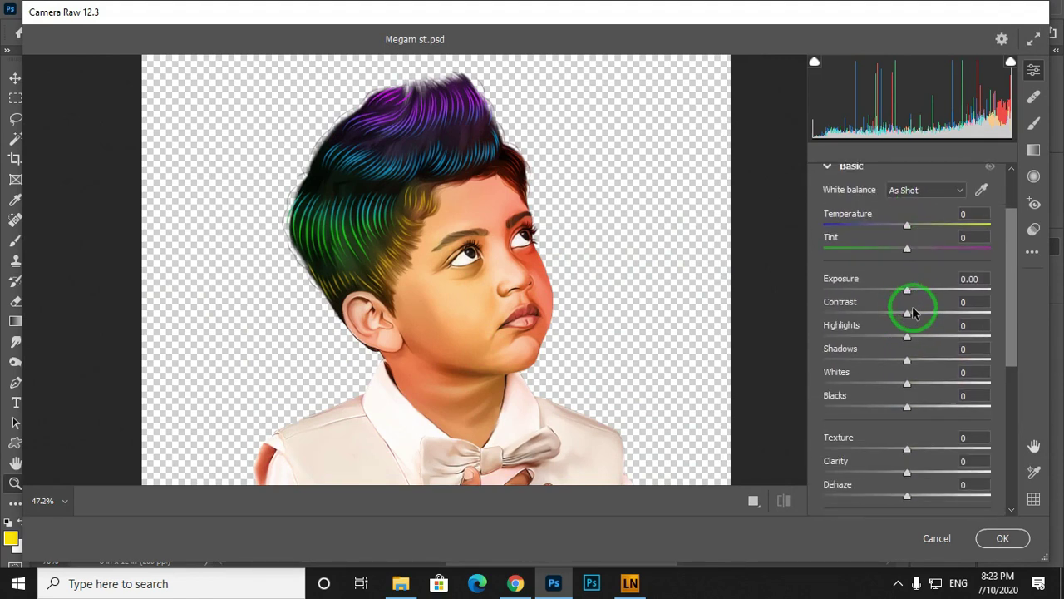
left_click_drag(908, 314, 922, 313)
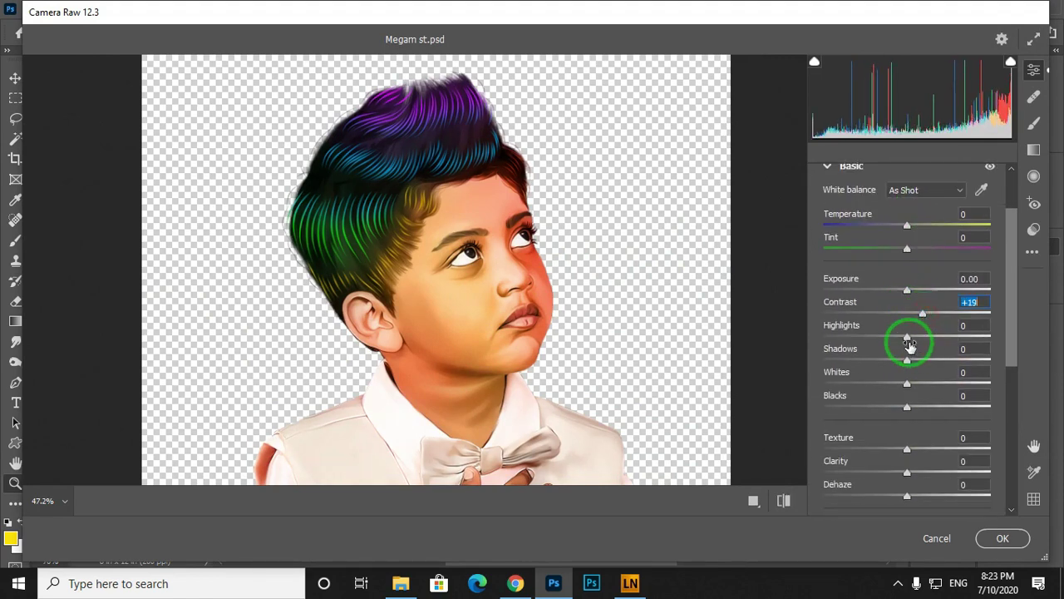
left_click_drag(905, 339, 922, 369)
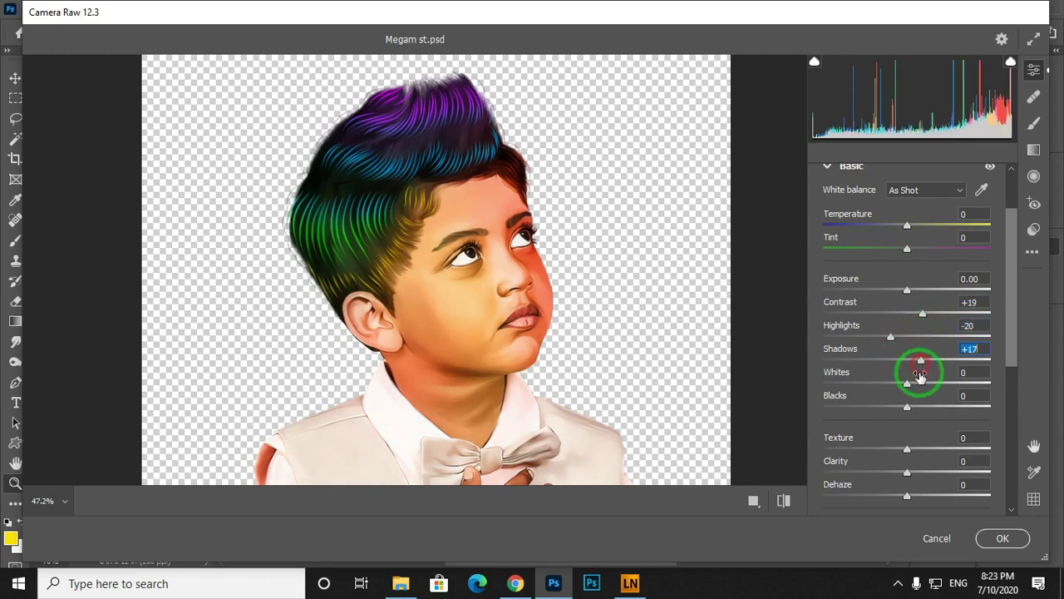
left_click_drag(907, 407, 884, 383)
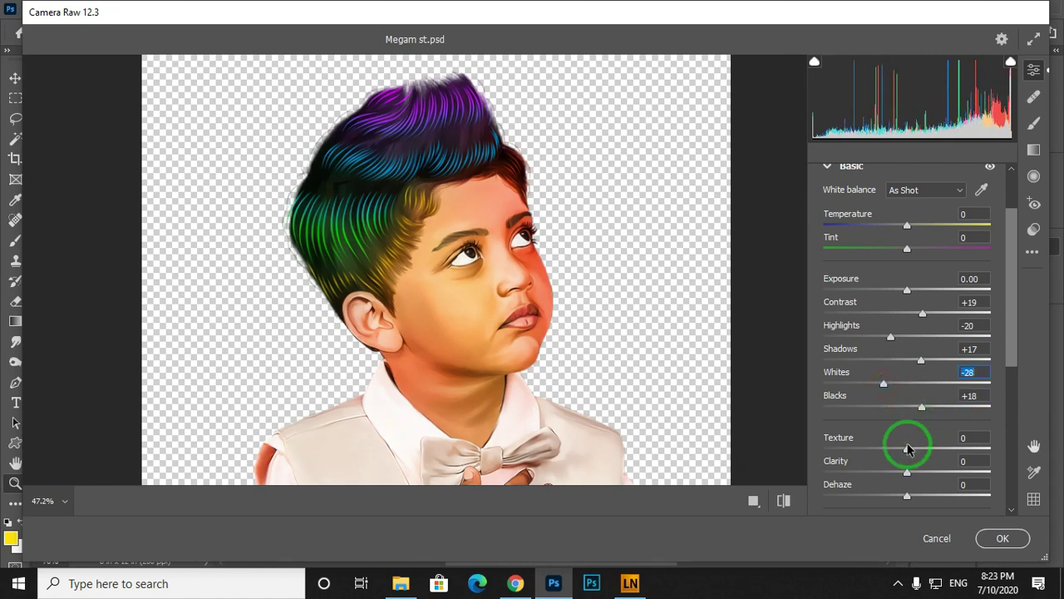
Set Clarity to +17, Dehaze to +7 and Texture to +6 for the portrait.
left_click_drag(906, 476, 921, 473)
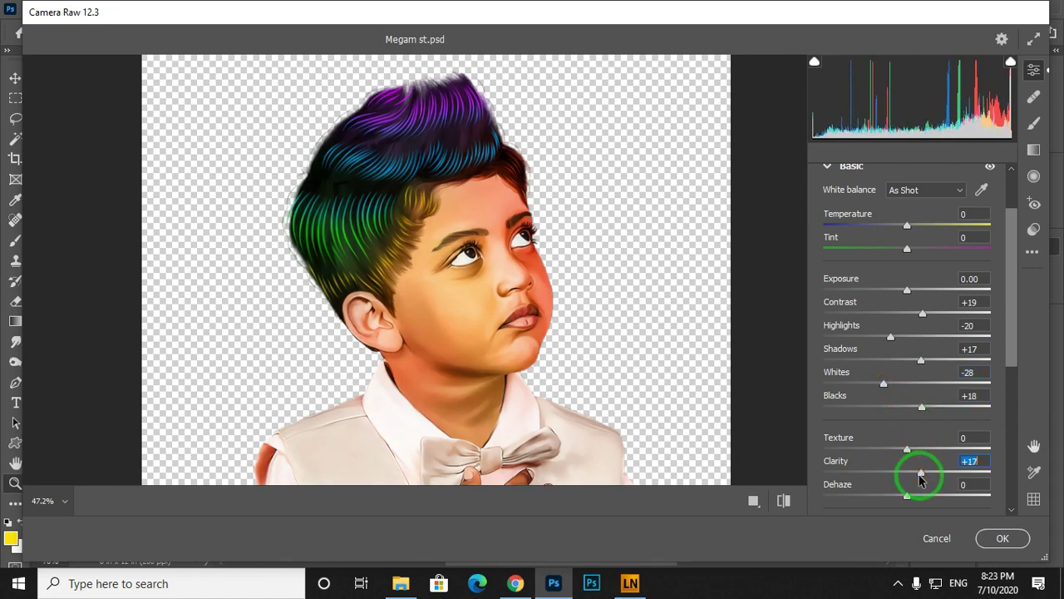
scroll(923, 458, "down", 2)
left_click_drag(907, 421, 915, 425)
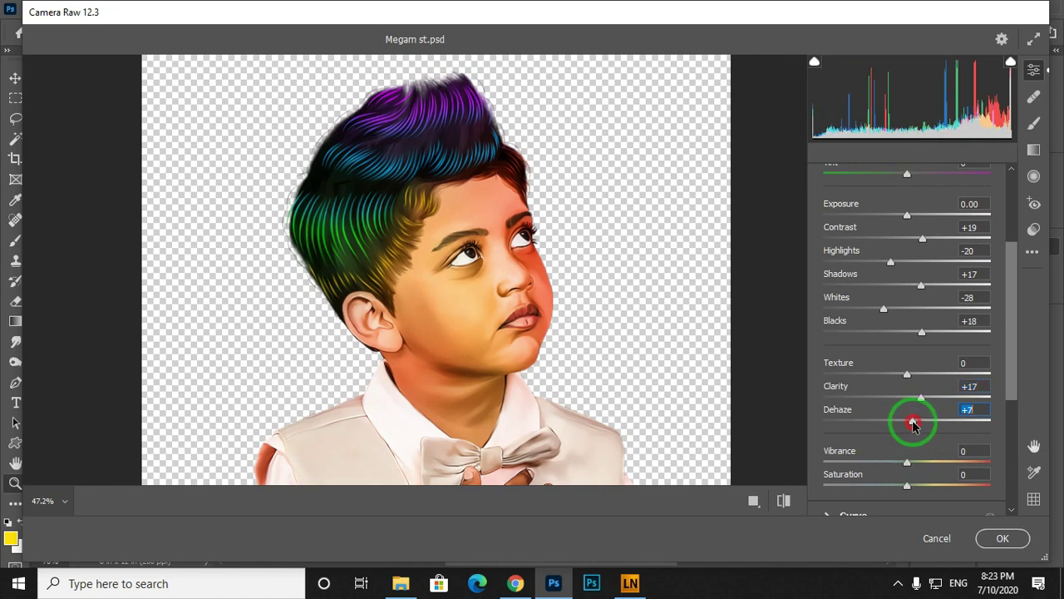
left_click_drag(908, 374, 914, 378)
Set Vibrance to +16 and Saturation to -5, and apply the Camera Raw adjustments.
left_click_drag(907, 461, 929, 489)
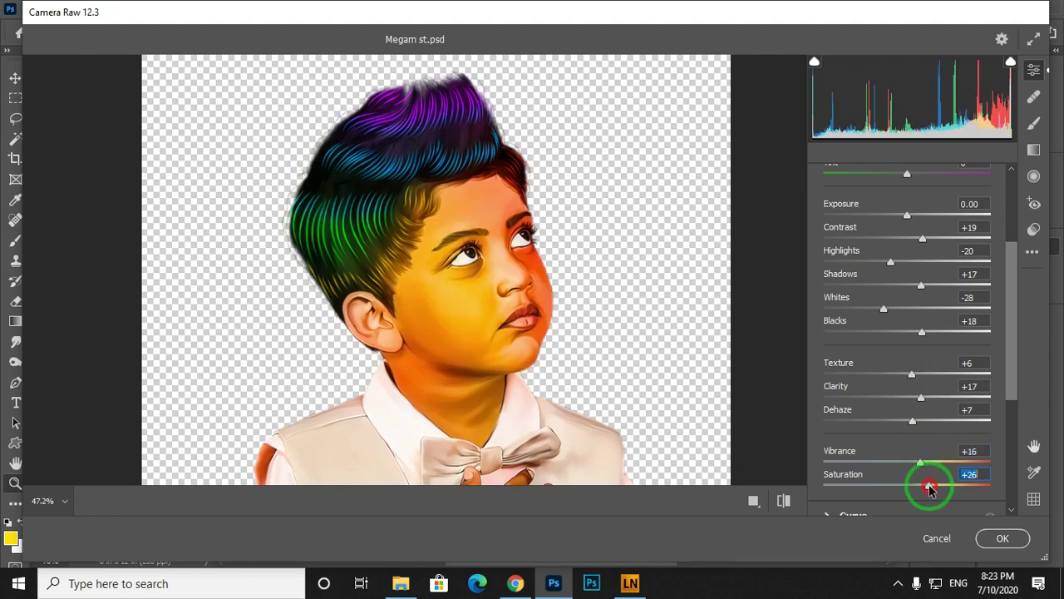
double_click(930, 489)
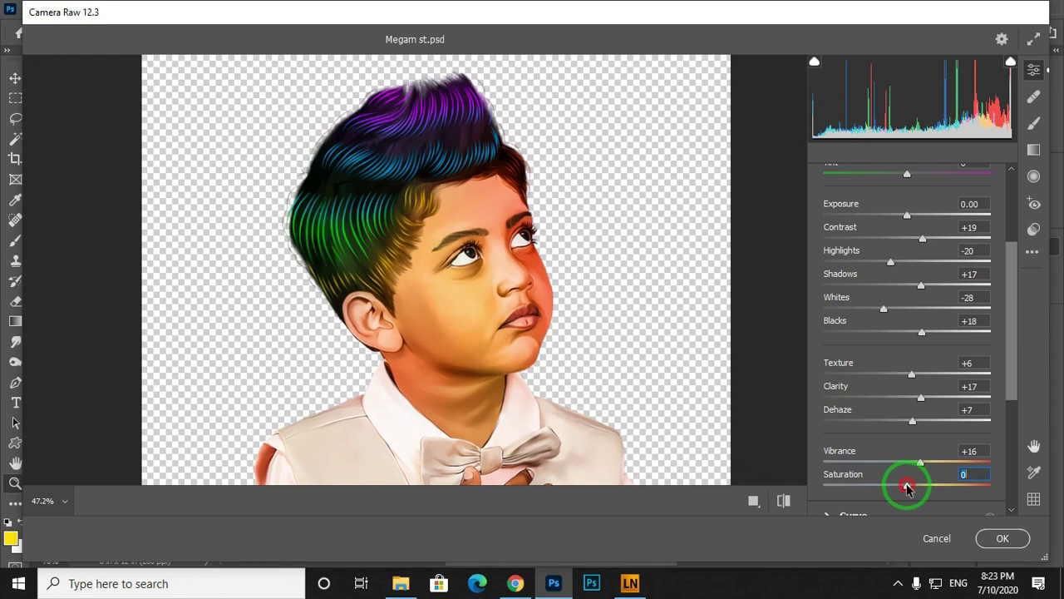
left_click_drag(907, 488, 902, 490)
scroll(922, 406, "down", 5)
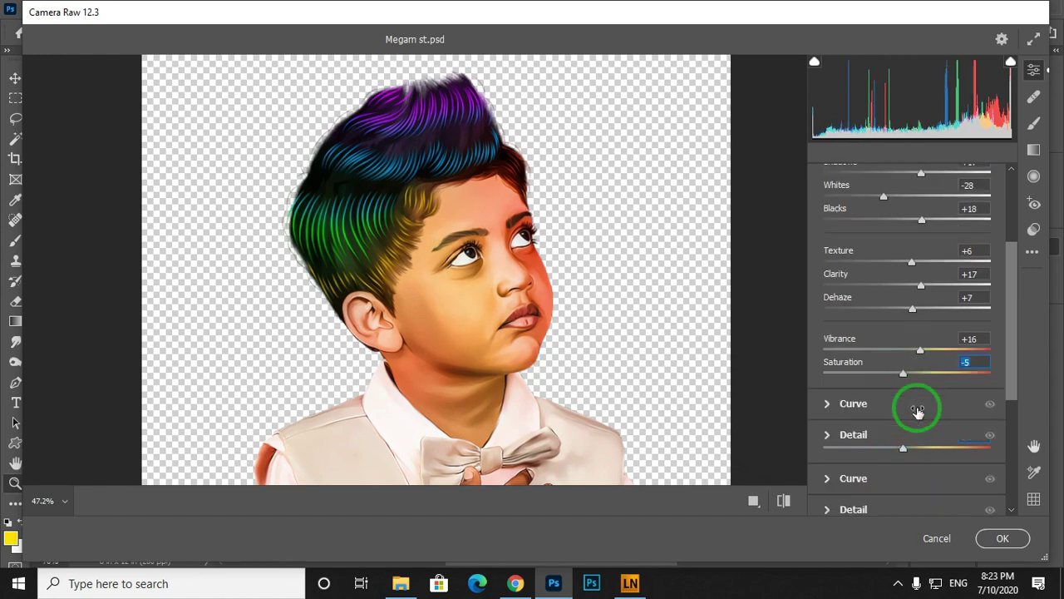
left_click(991, 549)
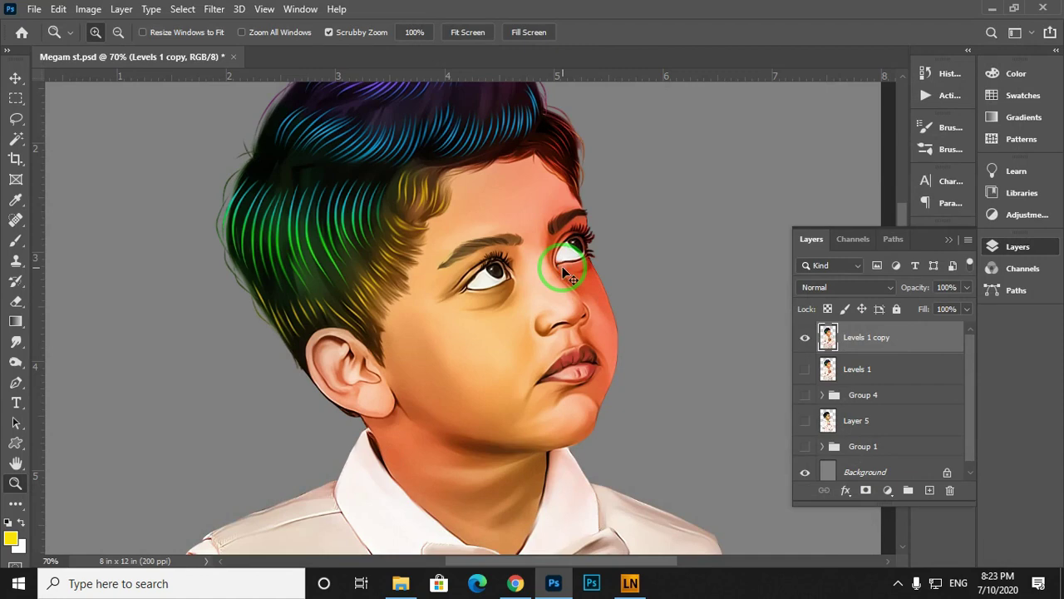
Select the Levels 1 copy layer from the nose area of the image.
key("ctrl+0")
left_click_drag(486, 229, 571, 313)
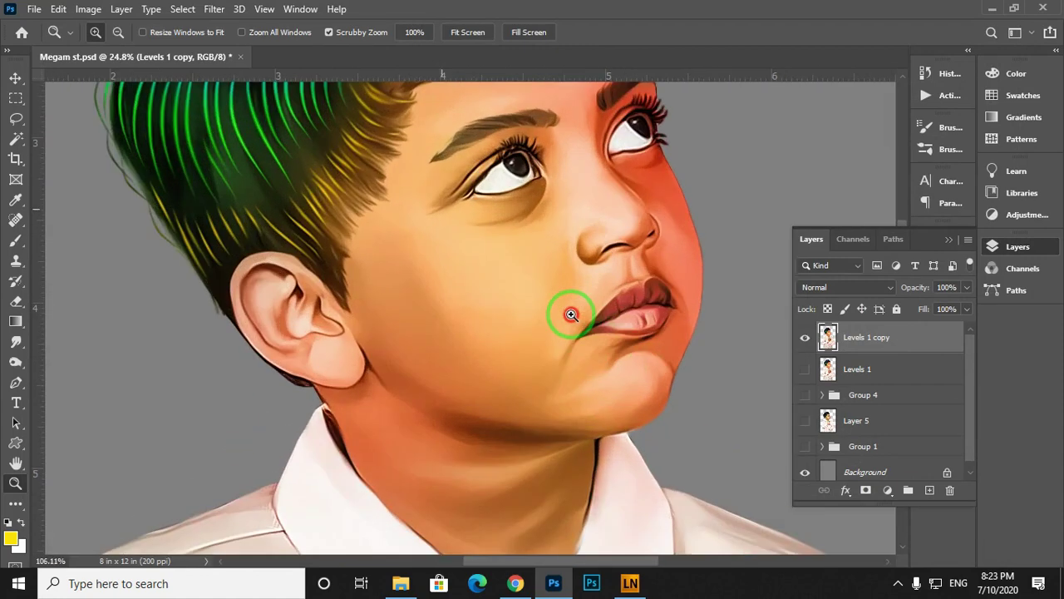
mouse_move(574, 273)
left_mouse_down()
mouse_move(543, 305)
mouse_move(563, 325)
mouse_move(576, 279)
mouse_move(569, 287)
left_mouse_up()
left_click_drag(651, 277, 585, 286)
key("v")
right_click(570, 276)
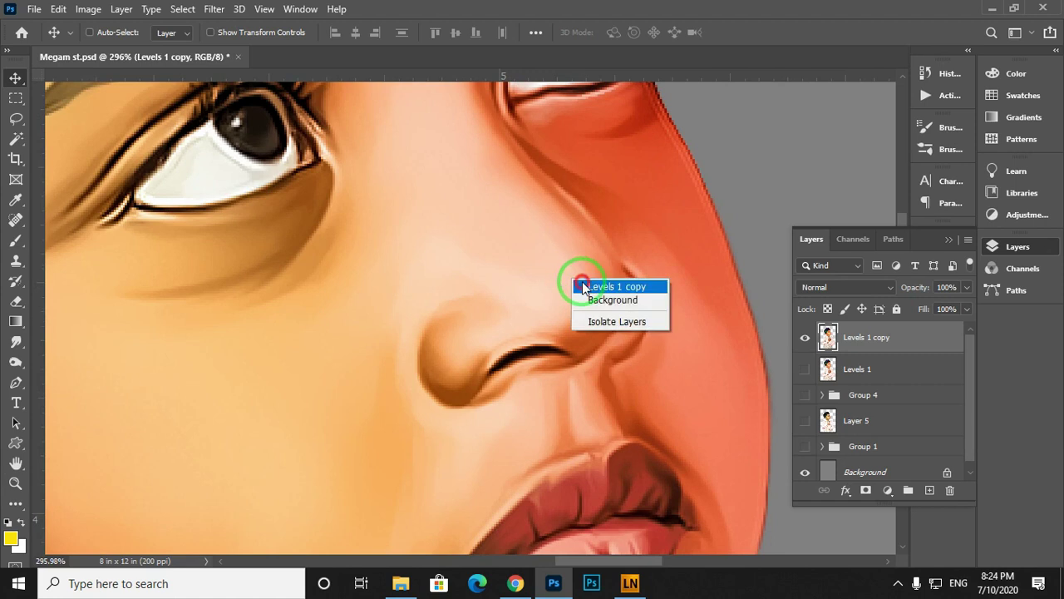
left_click(581, 281)
Sample the skin tone at the nose tip and lighten it to fecfb8 as the foreground colour.
left_click(14, 201)
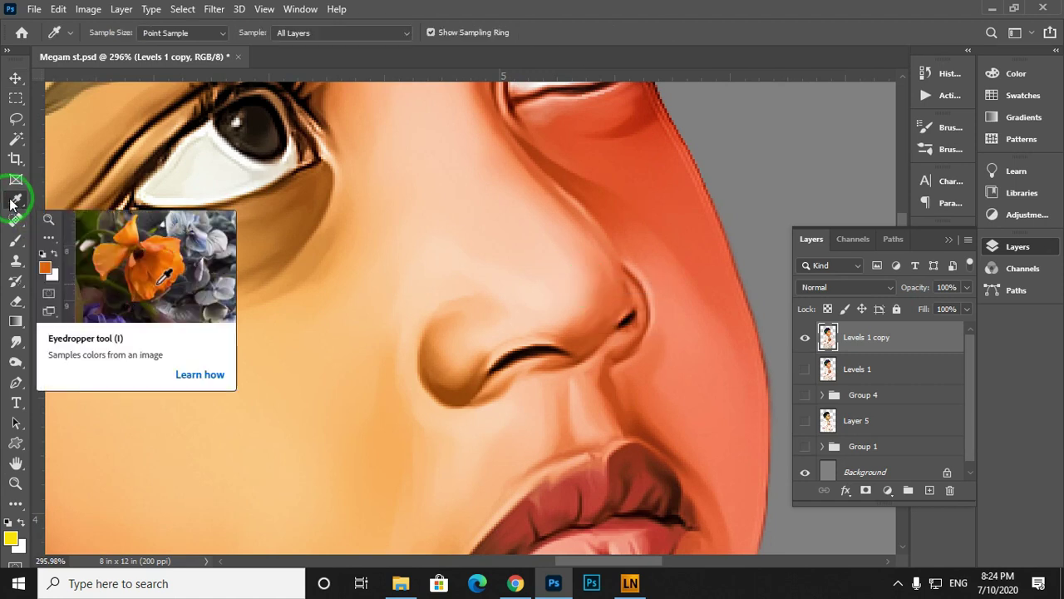
left_click(13, 202)
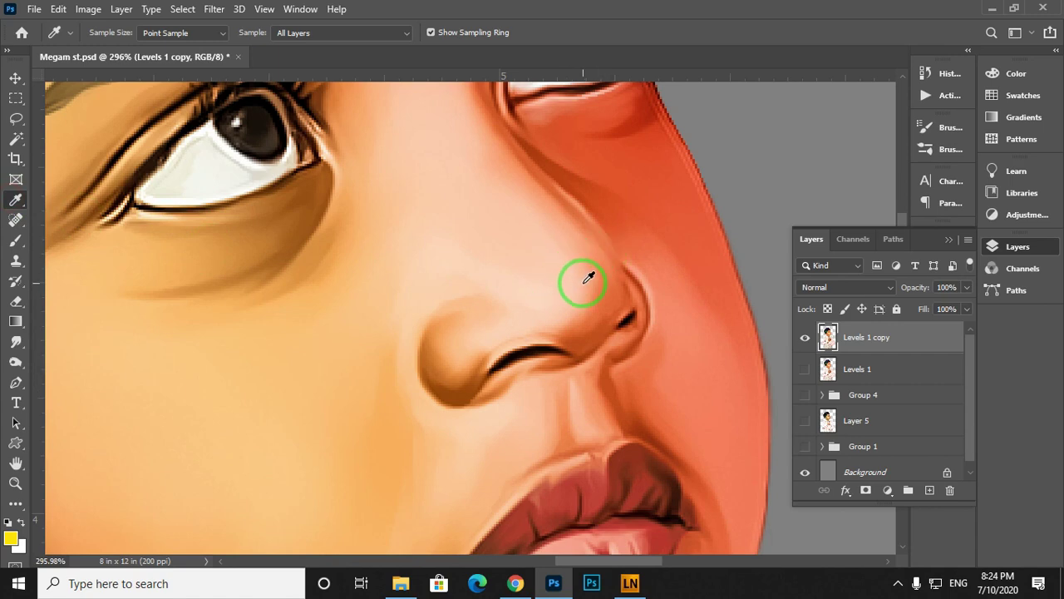
left_click_drag(586, 279, 31, 538)
left_click(12, 539)
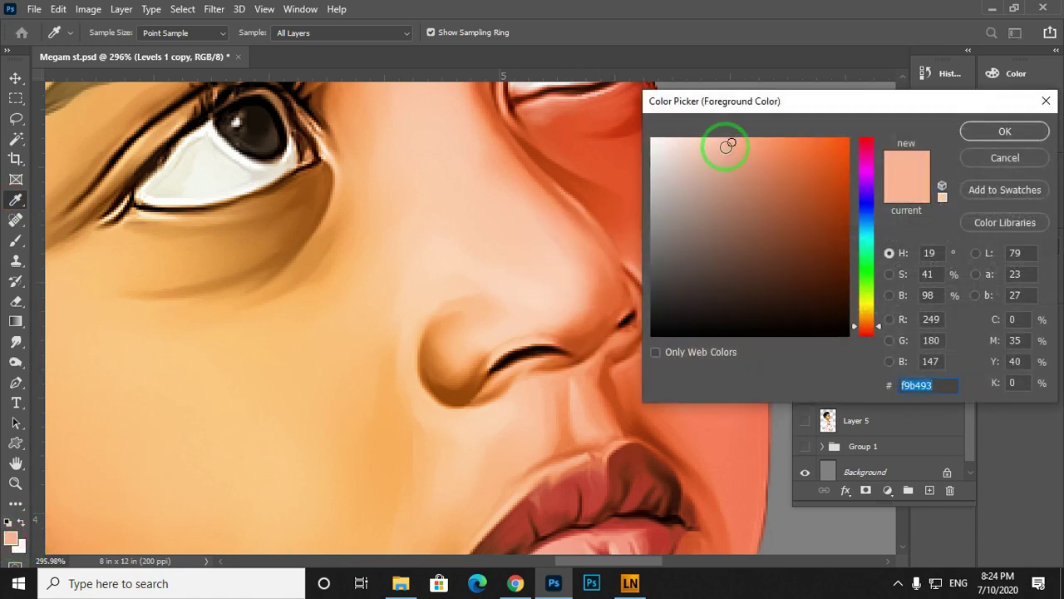
left_click_drag(711, 142, 705, 139)
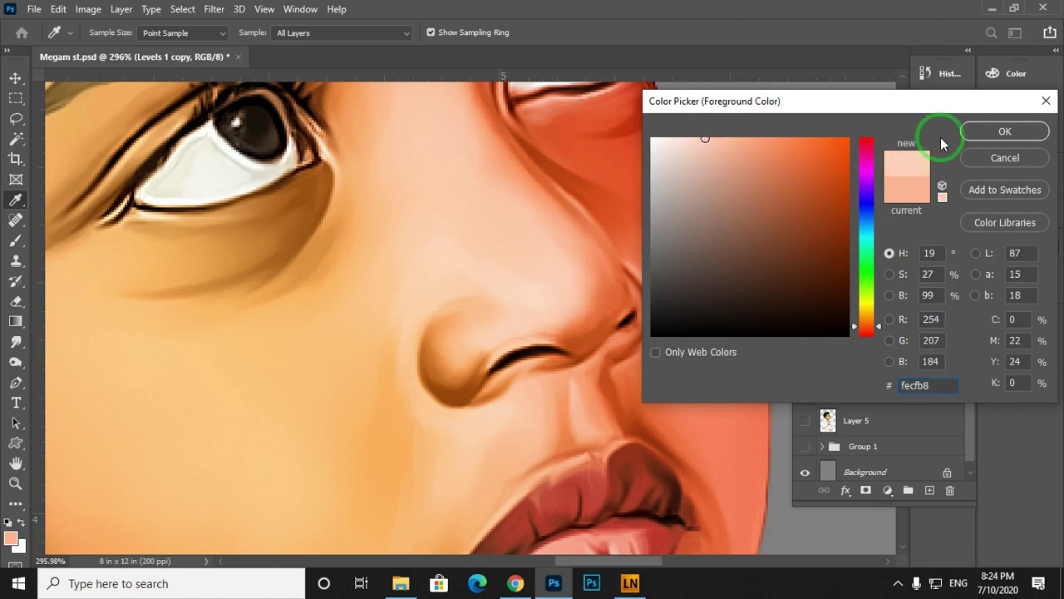
left_click(1005, 130)
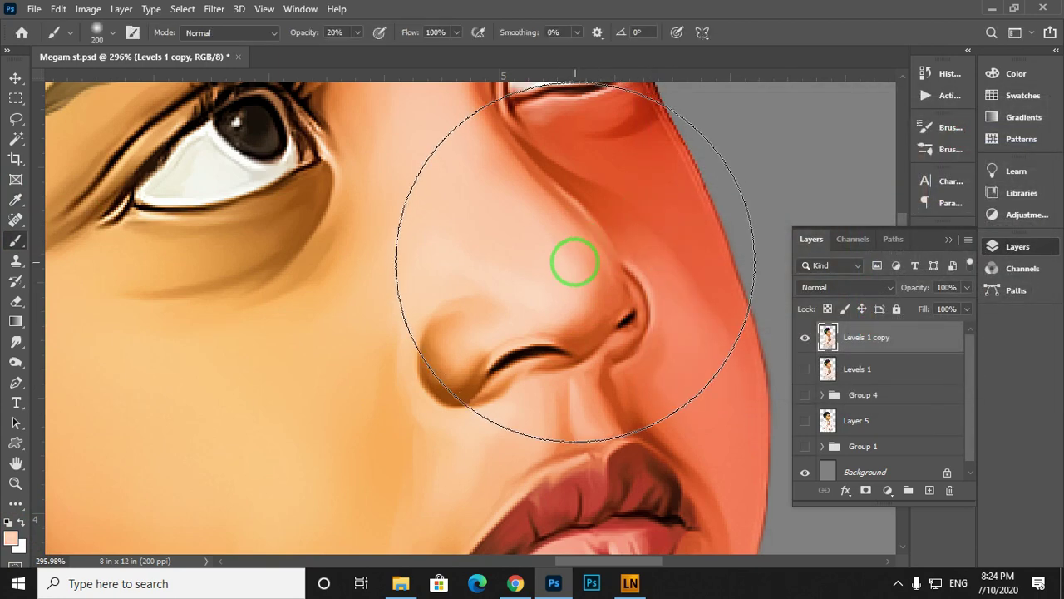
Shrink the brush to a fine tip of about 8 px and create a new normal layer above Levels 1 copy.
key("bracketleft")
key("bracketleft")
key("bracketleft")
key("bracketleft")
key("bracketleft")
key("bracketleft")
key("bracketleft")
key("bracketleft")
key("bracketleft")
key("bracketleft")
key("bracketleft")
key("bracketleft")
key("bracketleft")
key("bracketleft")
key("bracketleft")
key("bracketleft")
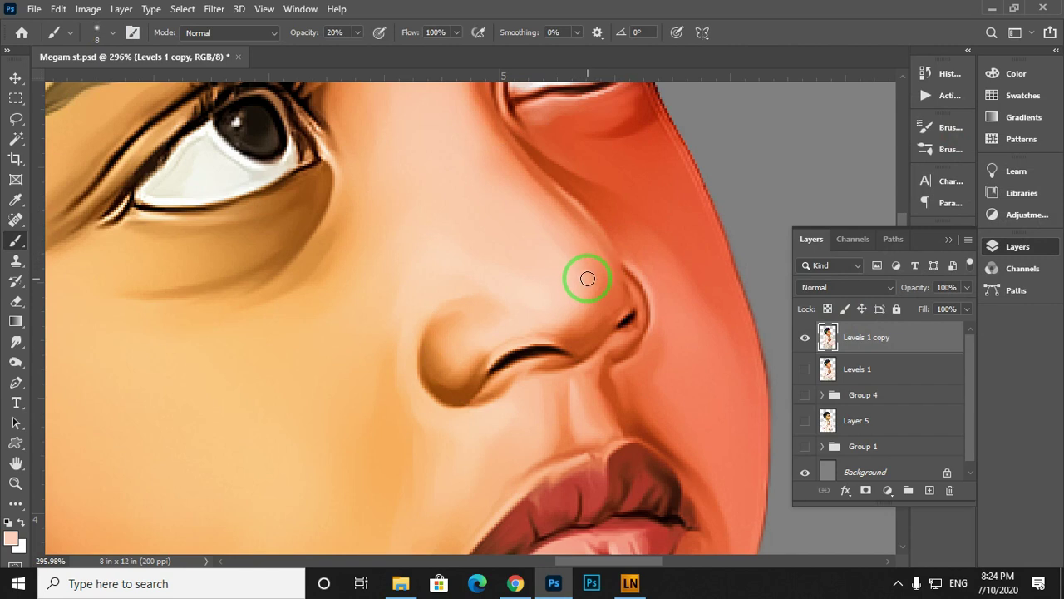
key("ctrl+shift+n")
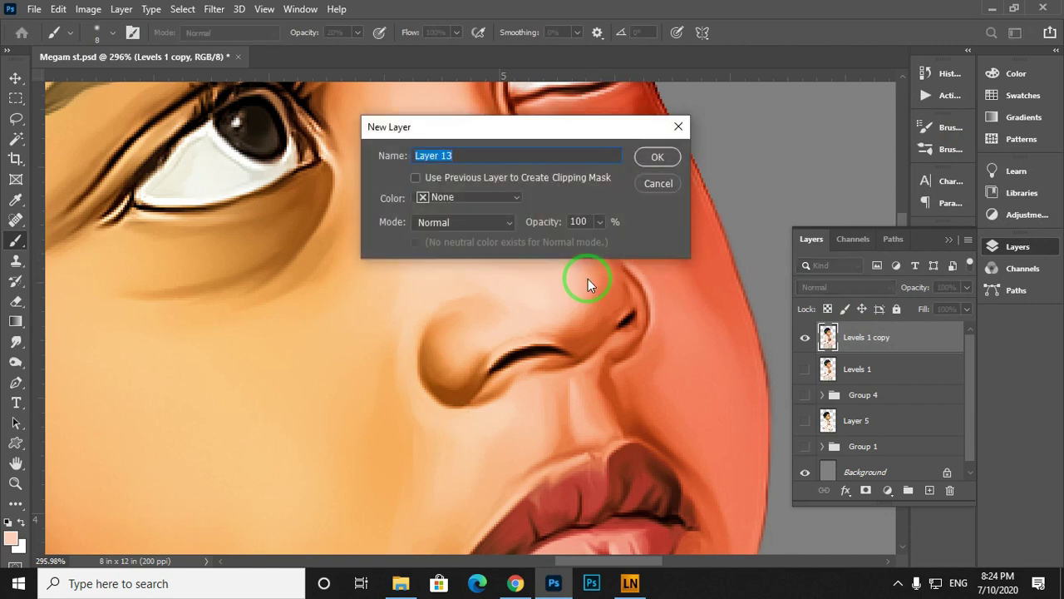
key("Return")
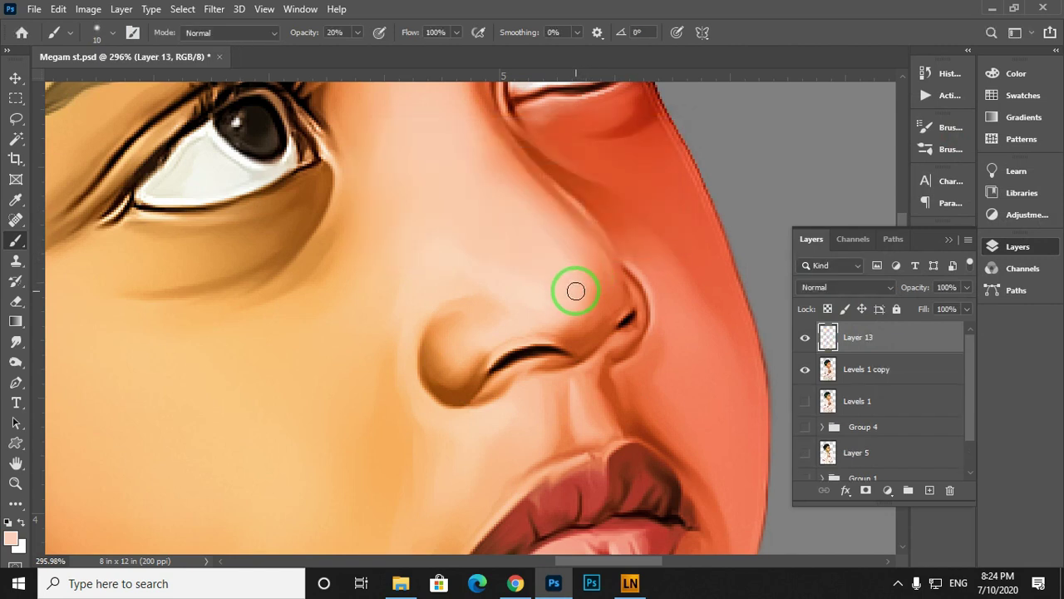
Paint a highlight on the nose tip with a 10 px Hard Round brush at 50% opacity.
right_click(575, 290)
left_click(734, 280)
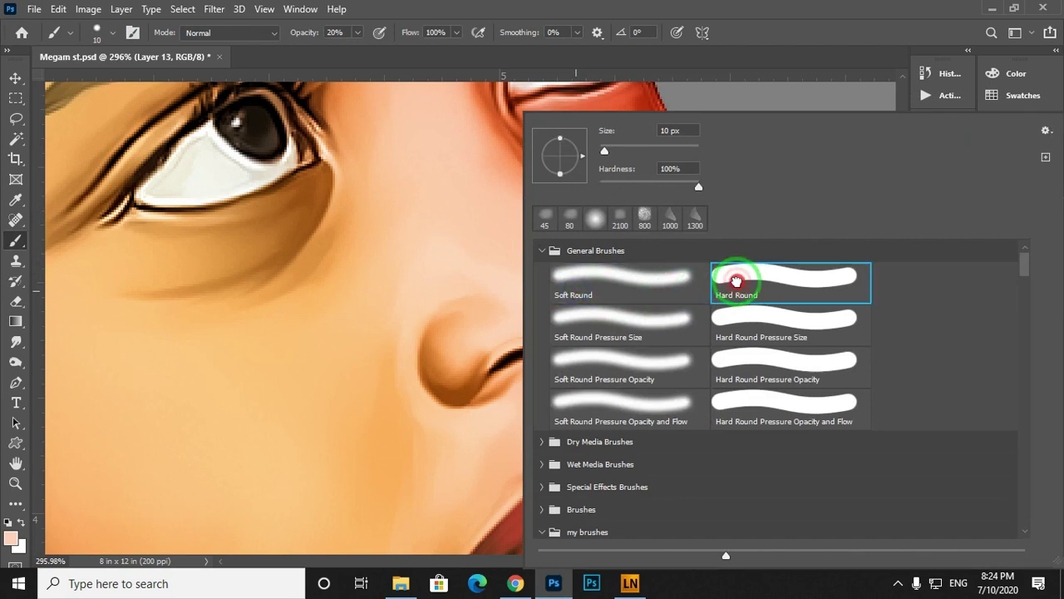
key("Return")
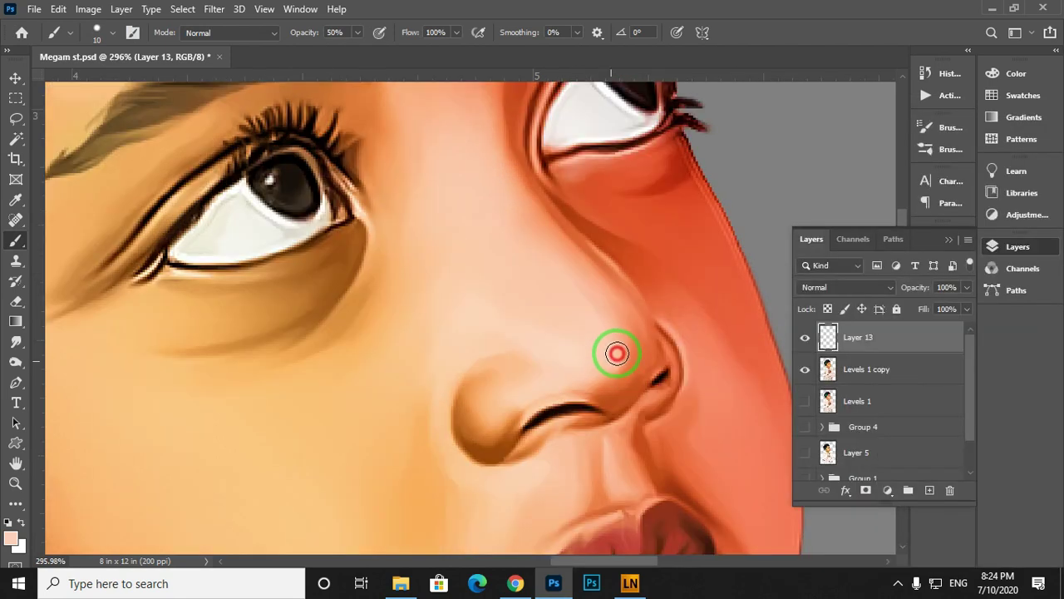
mouse_move(617, 355)
left_mouse_down()
mouse_move(604, 302)
mouse_move(612, 353)
left_mouse_up()
mouse_move(604, 307)
left_mouse_down()
mouse_move(599, 336)
mouse_move(502, 274)
mouse_move(523, 330)
left_mouse_up()
Sample the red skin beneath the far eye, brighten it to f46742, and paint a highlight there at 50% opacity.
key("z")
left_click_drag(574, 254, 617, 268)
left_click_drag(572, 281, 602, 299)
left_click(13, 538)
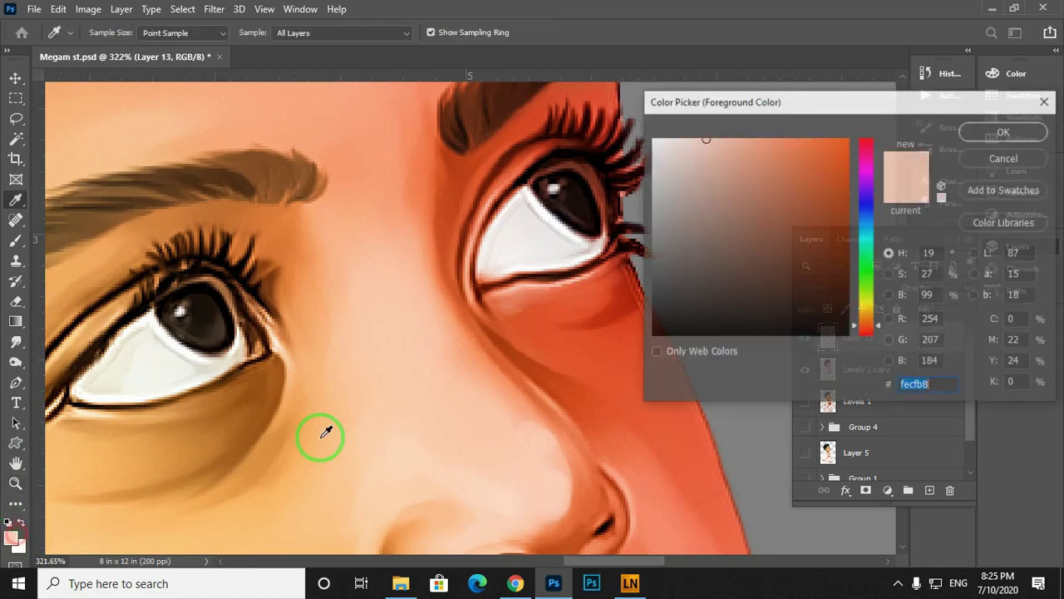
left_click_drag(610, 295, 796, 146)
left_click(977, 133)
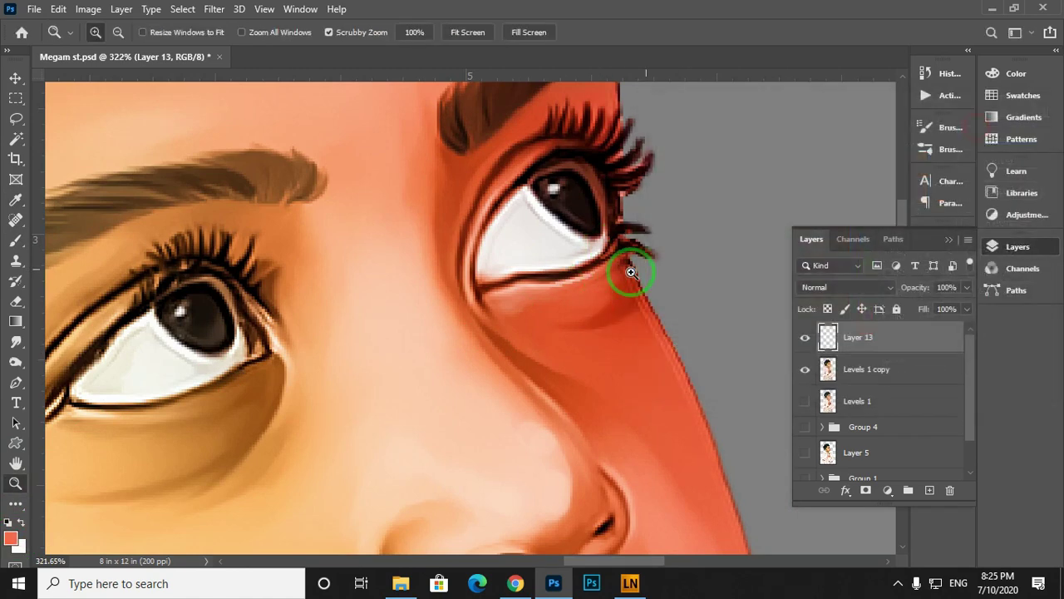
key("b")
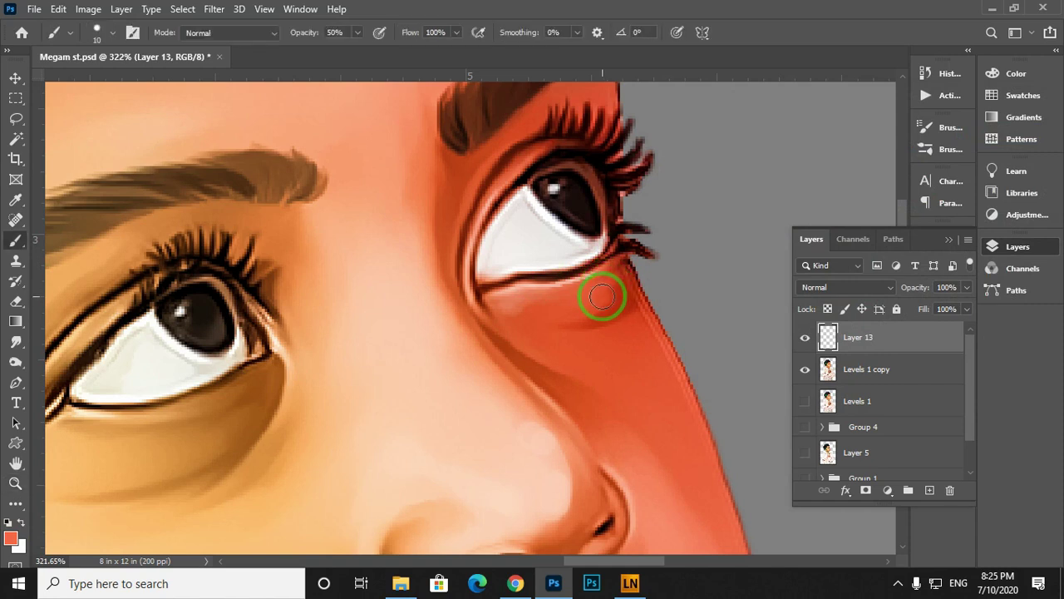
mouse_move(604, 297)
left_mouse_down()
mouse_move(606, 295)
mouse_move(571, 312)
mouse_move(605, 297)
mouse_move(607, 329)
mouse_move(540, 344)
mouse_move(558, 265)
mouse_move(390, 213)
mouse_move(481, 253)
mouse_move(464, 308)
left_mouse_up()
Set the foreground colour to light peach fac6b1 and paint small highlights on both lips with a 5 px brush at 50% opacity.
left_click_drag(475, 355, 482, 306)
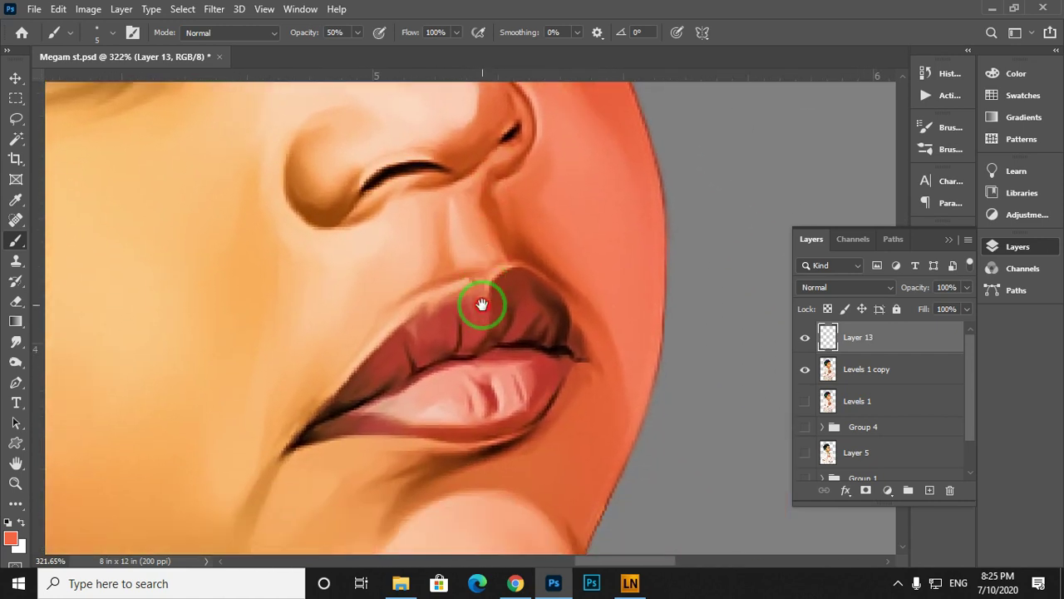
left_click(13, 538)
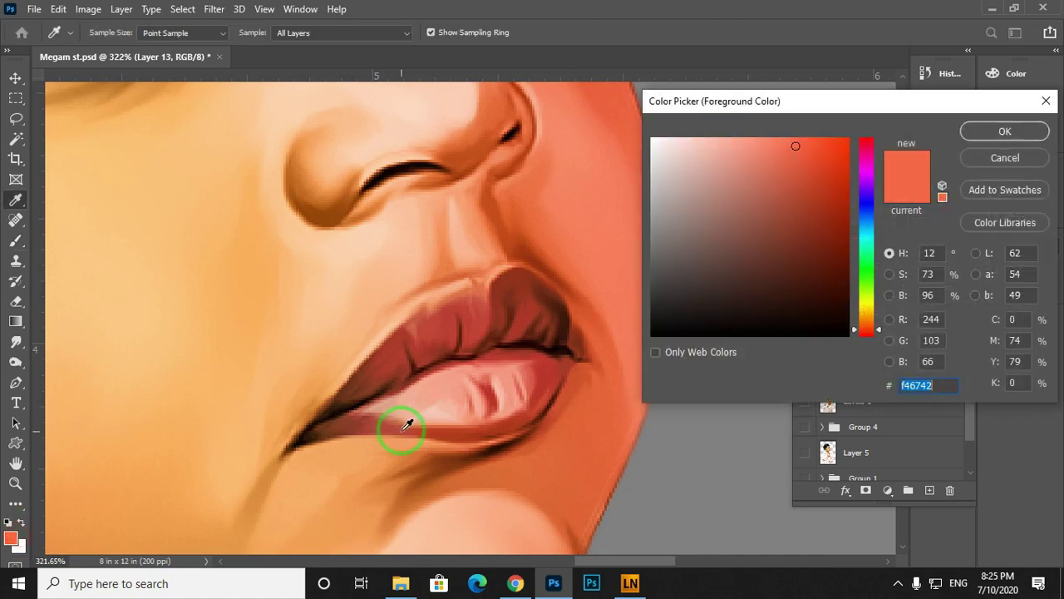
left_click(448, 405)
left_click(708, 142)
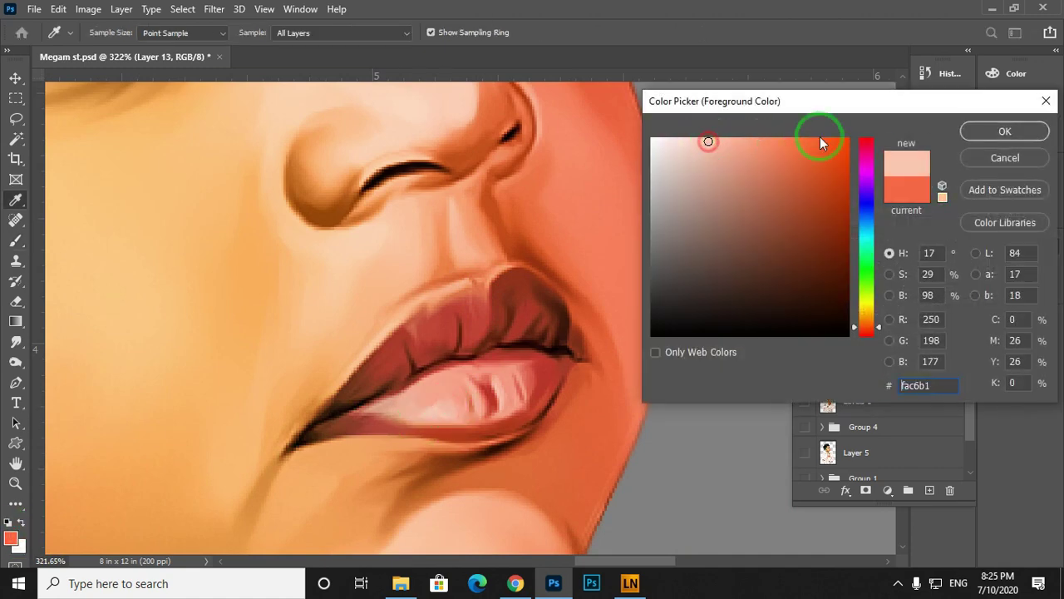
left_click(996, 130)
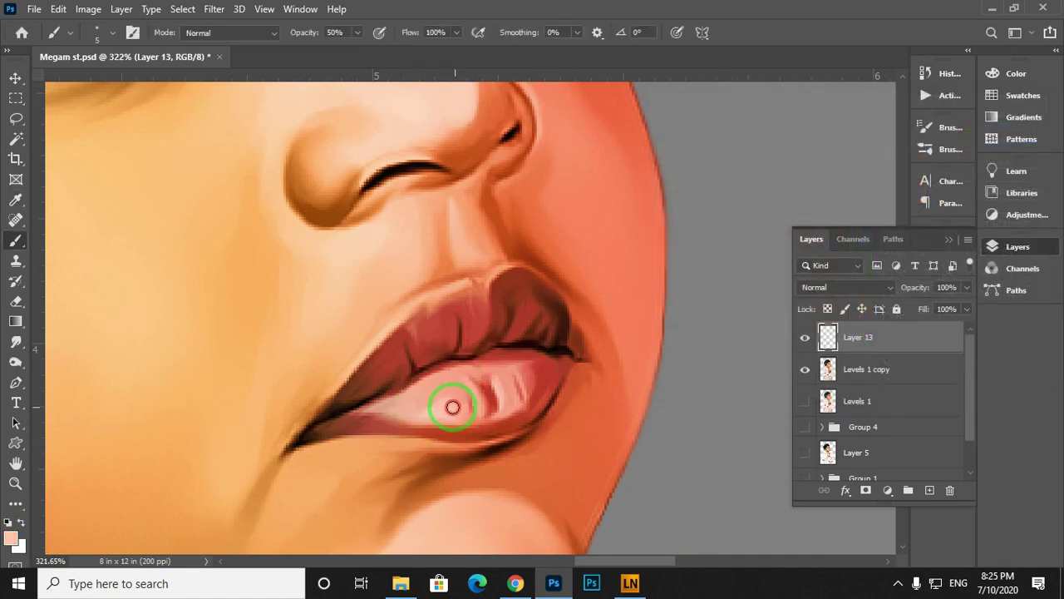
left_click_drag(512, 392, 514, 396)
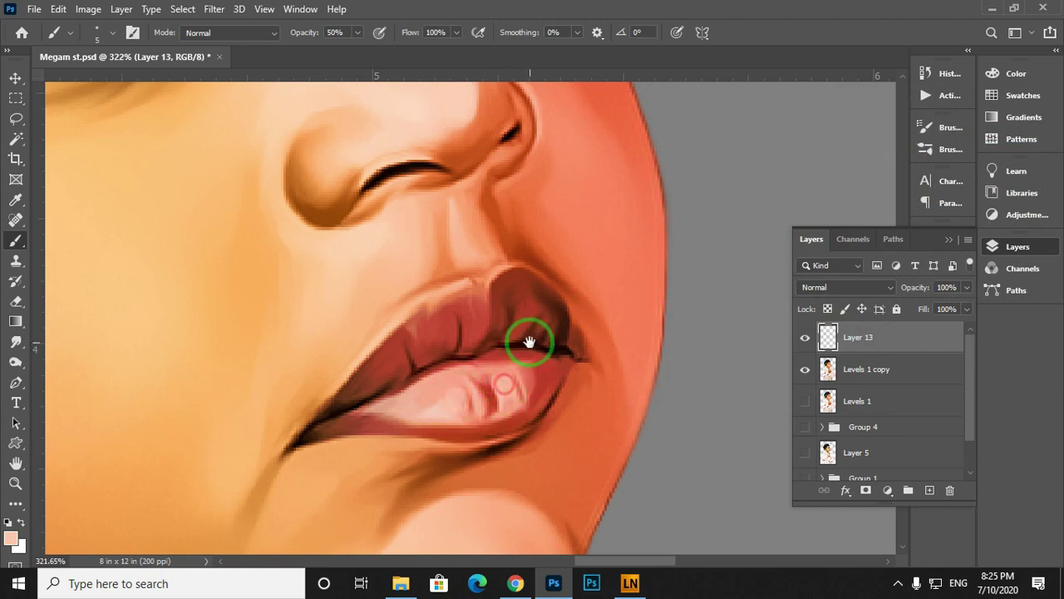
mouse_move(527, 344)
left_mouse_down()
mouse_move(484, 364)
mouse_move(474, 349)
mouse_move(424, 348)
mouse_move(432, 367)
left_mouse_up()
left_click_drag(438, 327, 482, 340)
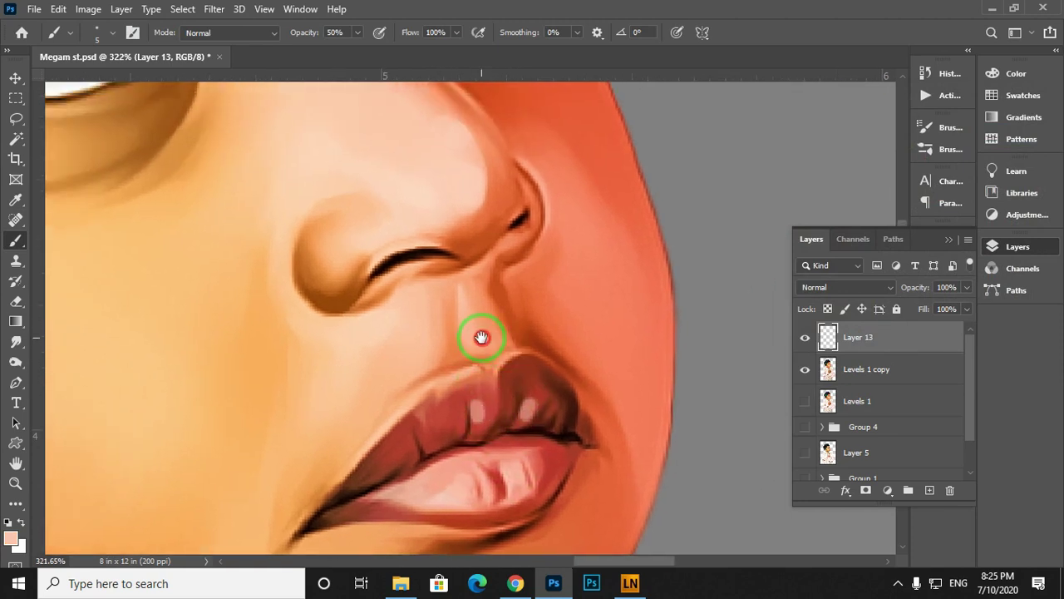
Set the foreground colour to white ffffff and paint highlights on the philtrum, nose tip and above the near nostril at 50% opacity.
left_click(11, 539)
left_click_drag(673, 242, 637, 99)
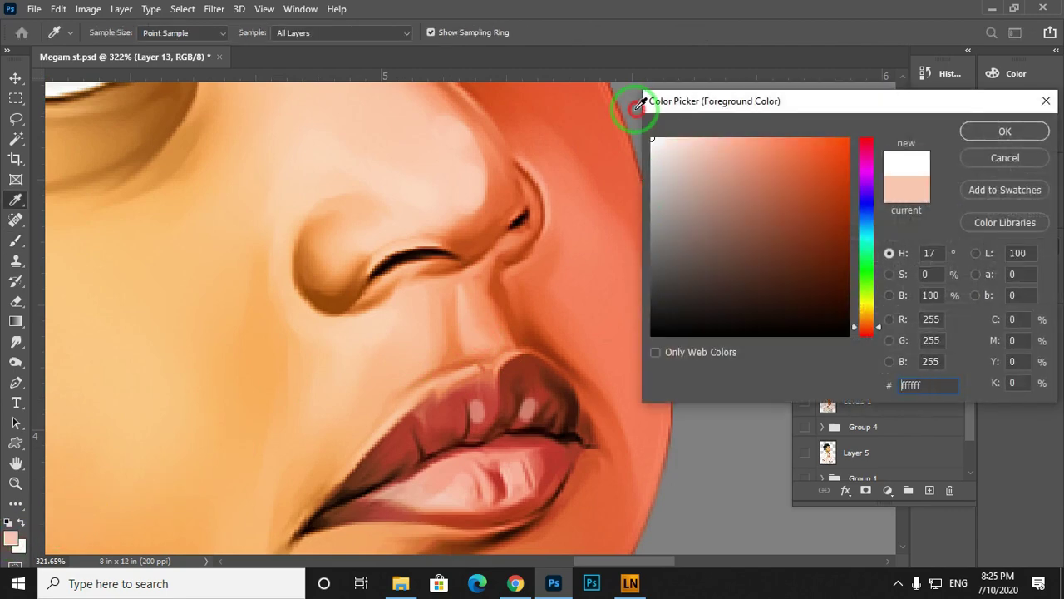
left_click(974, 133)
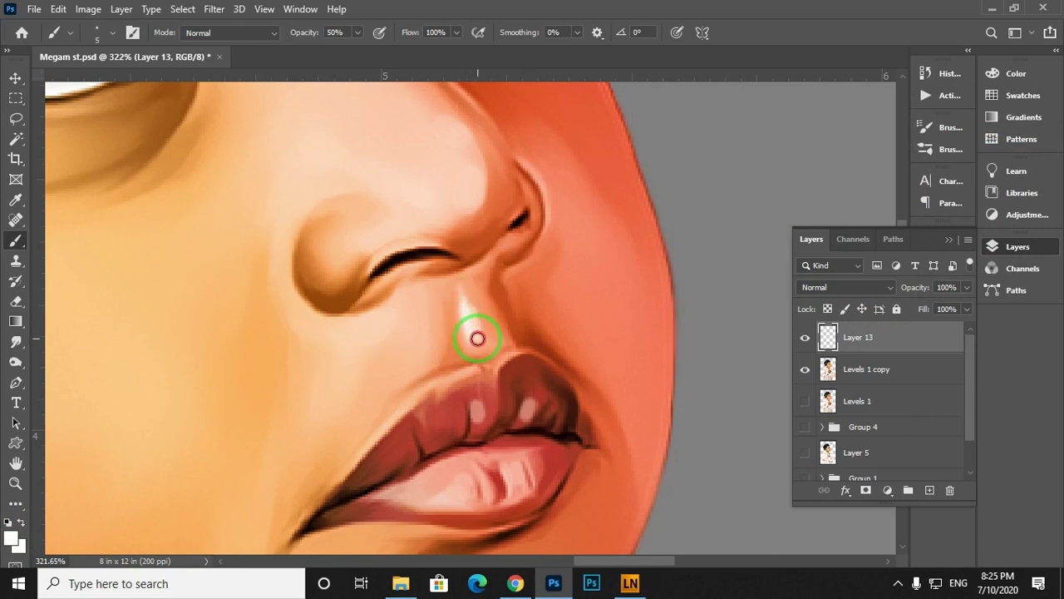
mouse_move(477, 337)
left_mouse_down()
mouse_move(466, 301)
mouse_move(522, 317)
mouse_move(489, 289)
mouse_move(485, 329)
left_mouse_up()
left_click_drag(442, 285, 470, 345)
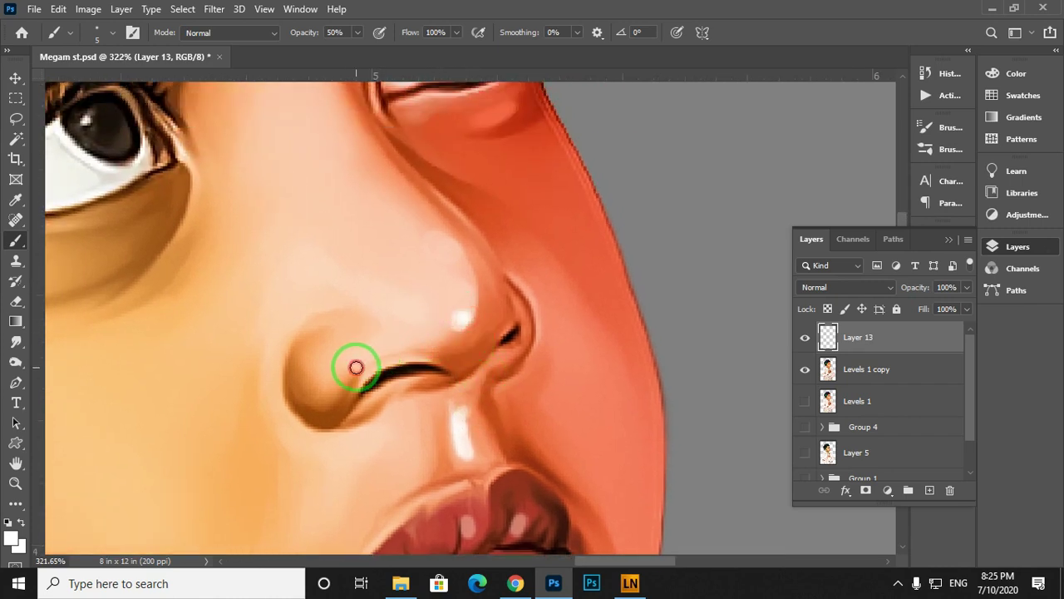
mouse_move(356, 369)
left_mouse_down()
mouse_move(378, 348)
mouse_move(339, 386)
left_mouse_up()
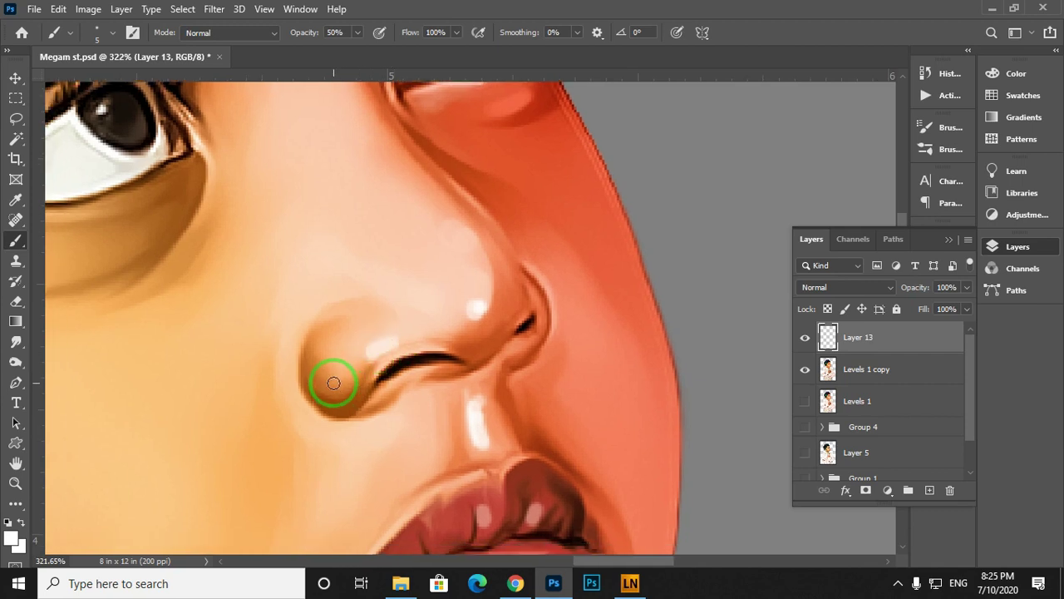
Sample the near nostril wing's orange, brighten it to f9953f, and dab it on the wing with a 7 px brush.
key("i")
left_click(334, 381)
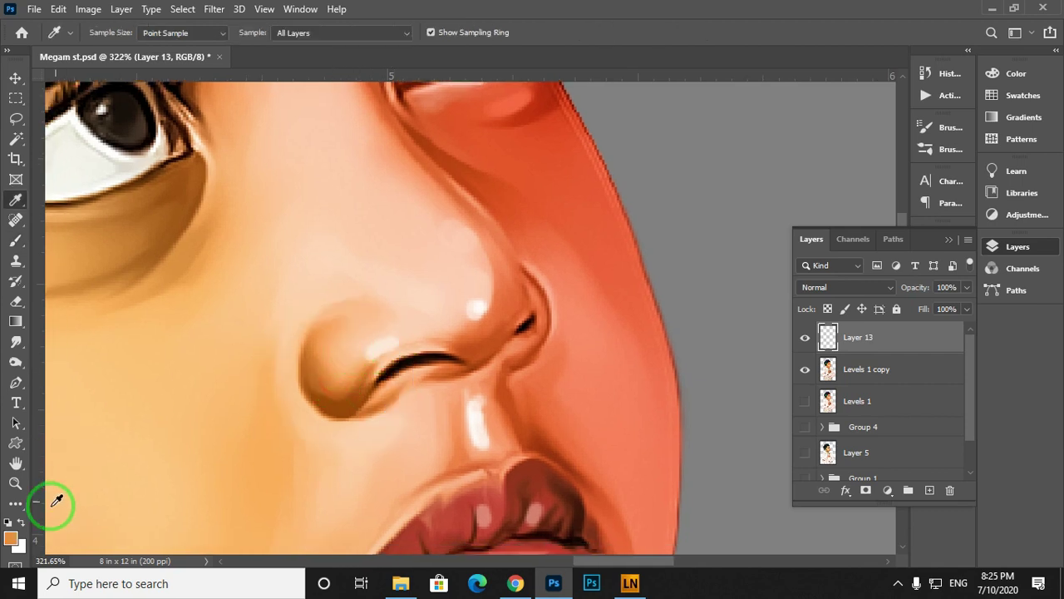
left_click(11, 538)
left_click(657, 138)
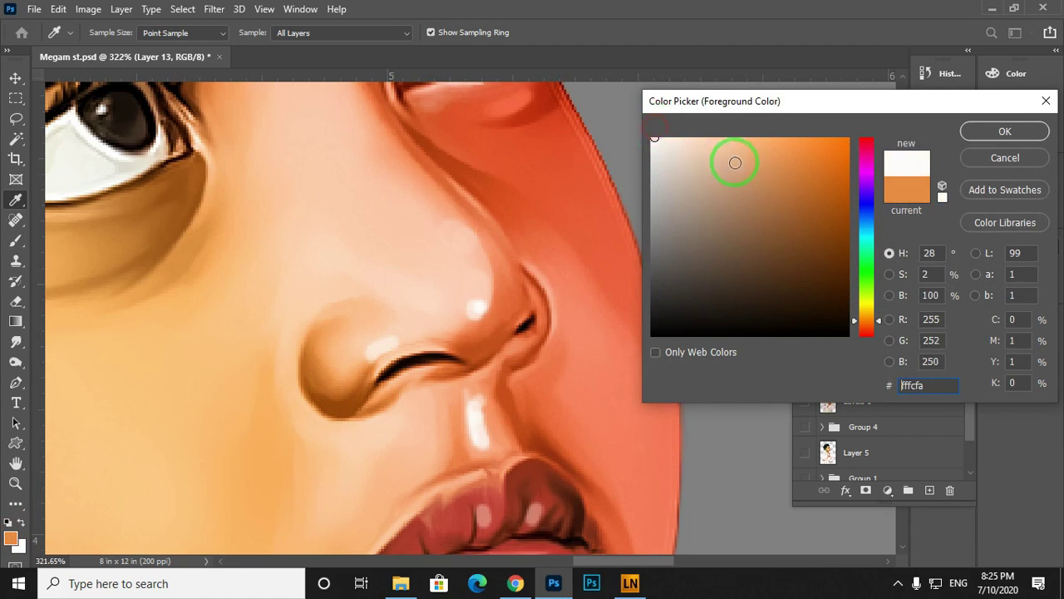
left_click_drag(319, 420, 799, 143)
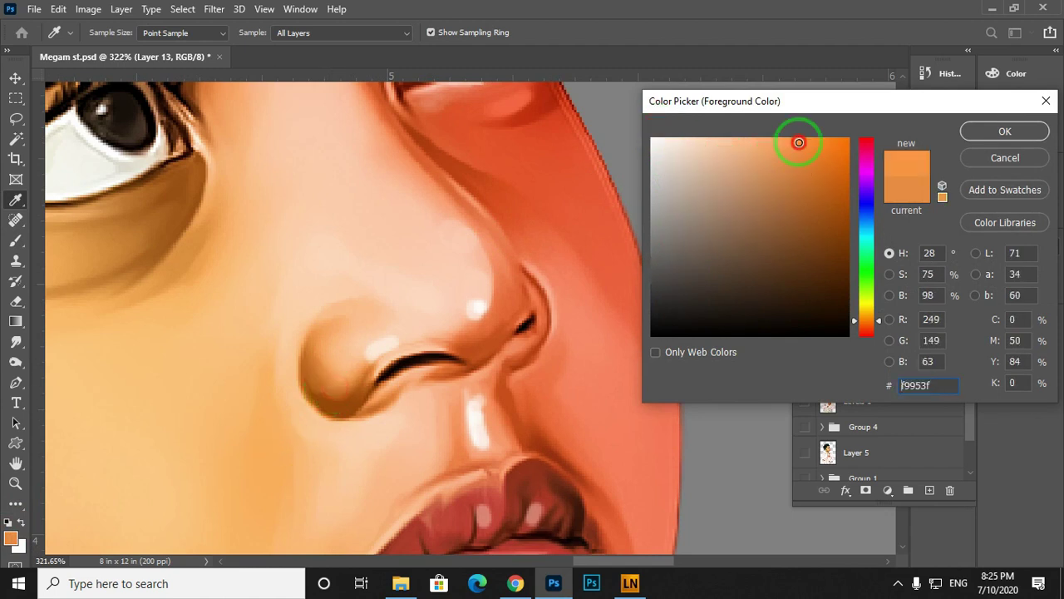
left_click(1002, 144)
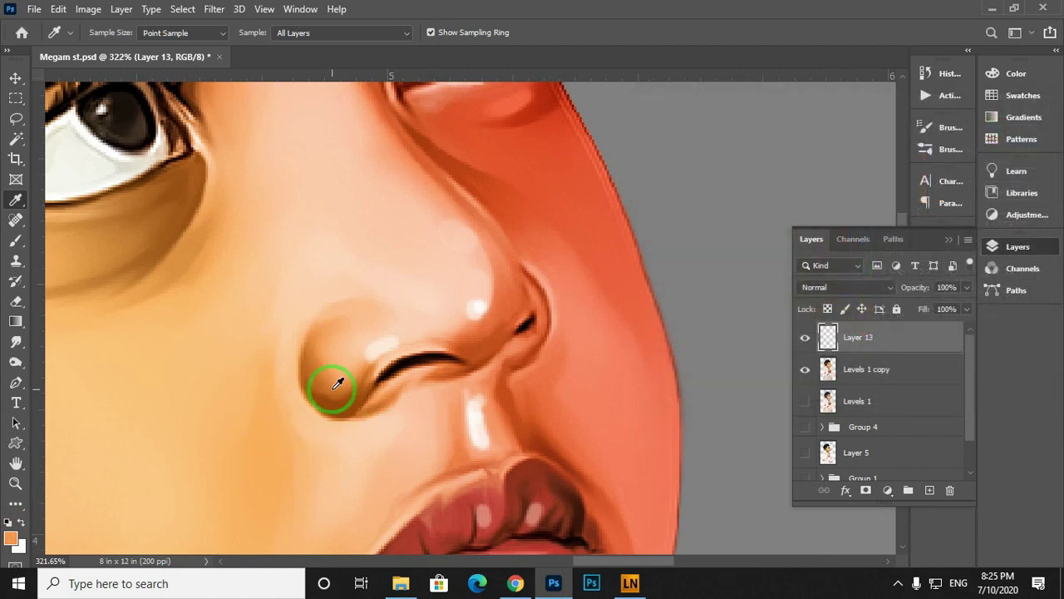
key("b")
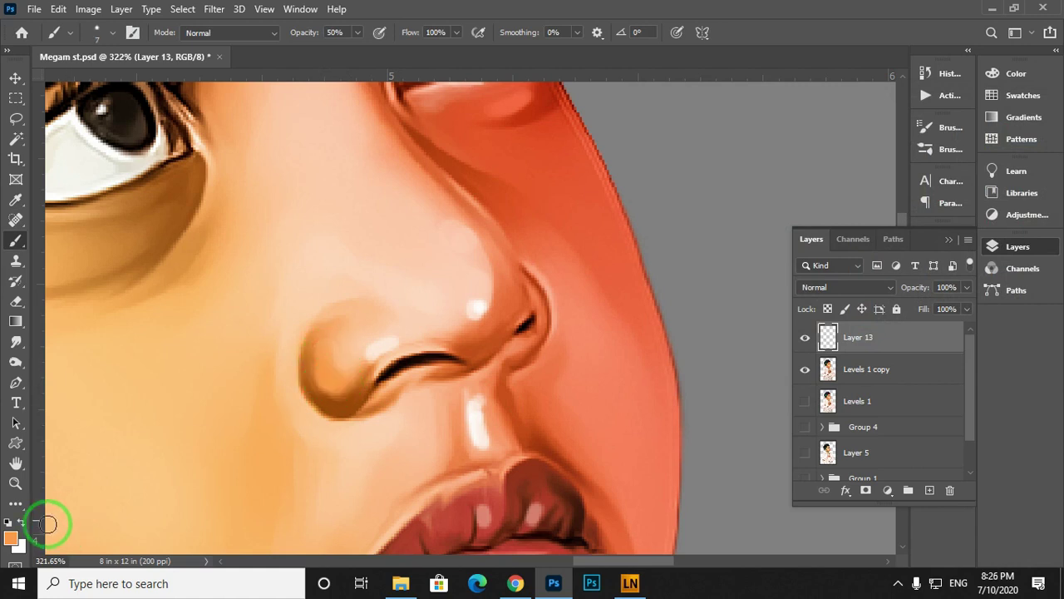
Swap the foreground back to white and paint a highlight on the near nostril wing with a 5 px brush.
key("x")
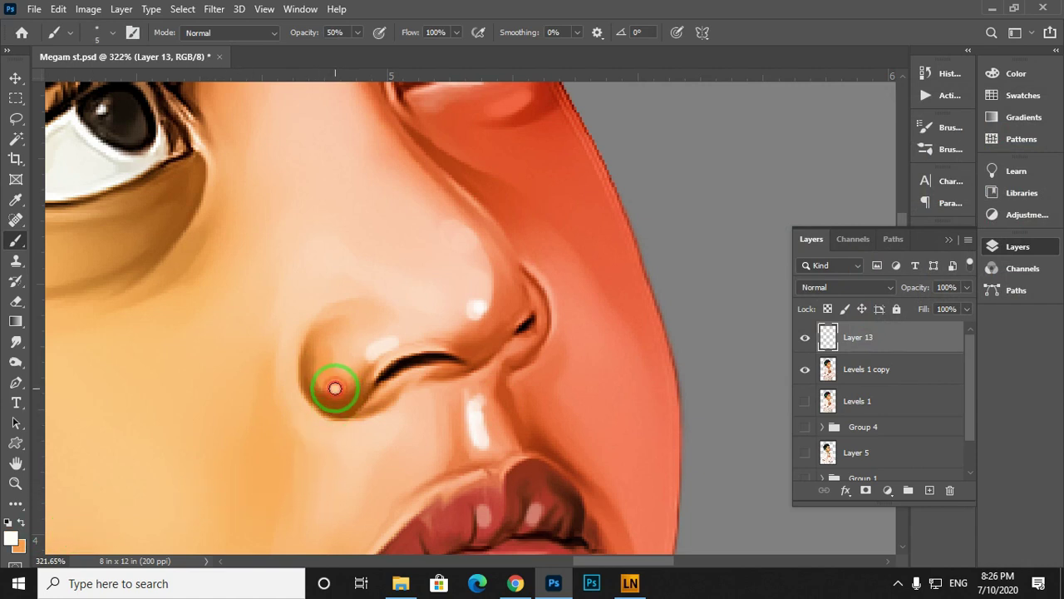
mouse_move(334, 385)
left_mouse_down()
mouse_move(325, 375)
mouse_move(347, 380)
mouse_move(339, 389)
left_mouse_up()
left_click_drag(366, 340, 348, 327)
left_click_drag(255, 371, 263, 371)
Shrink the brush to 3 px for detail work around the near eye.
scroll(277, 333, "up", 3)
scroll(368, 380, "left", 8)
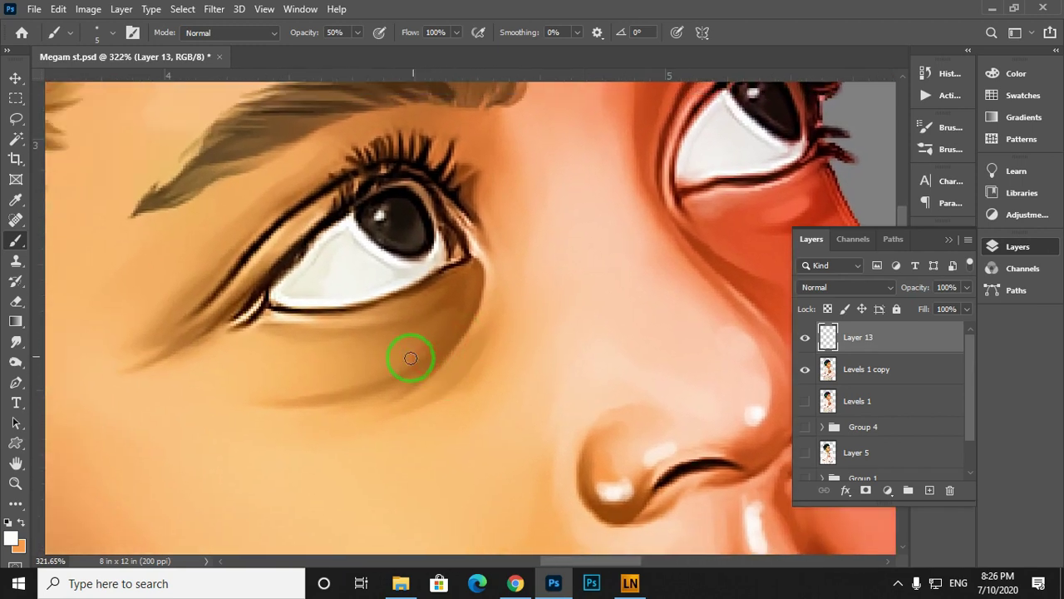
mouse_move(463, 280)
left_mouse_down()
mouse_move(483, 288)
mouse_move(448, 296)
left_mouse_up()
key("bracketleft")
key("bracketleft")
key("z")
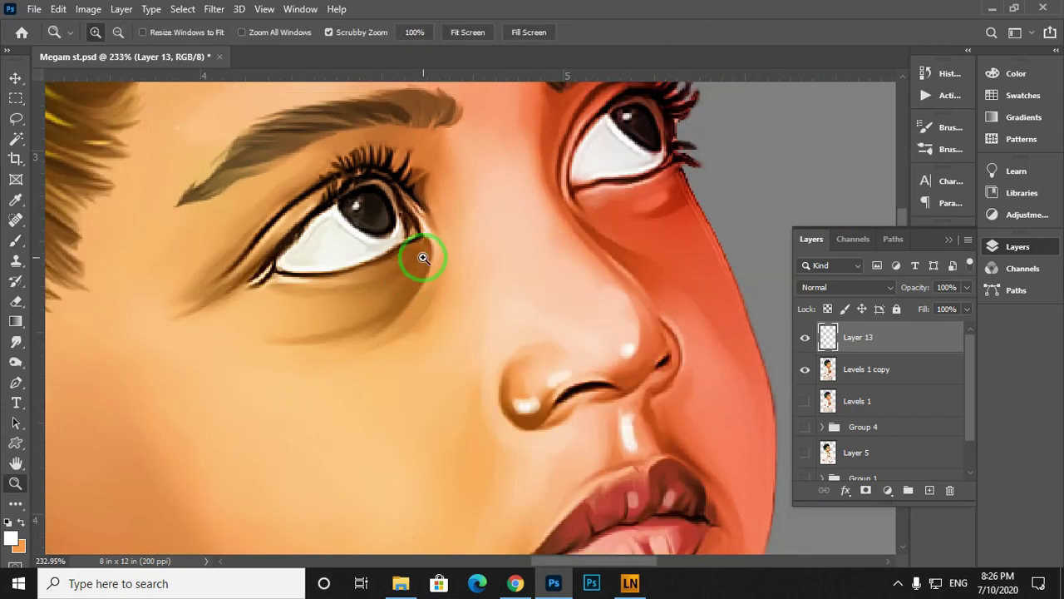
mouse_move(421, 255)
left_mouse_down()
mouse_move(458, 278)
mouse_move(499, 275)
mouse_move(493, 263)
left_mouse_up()
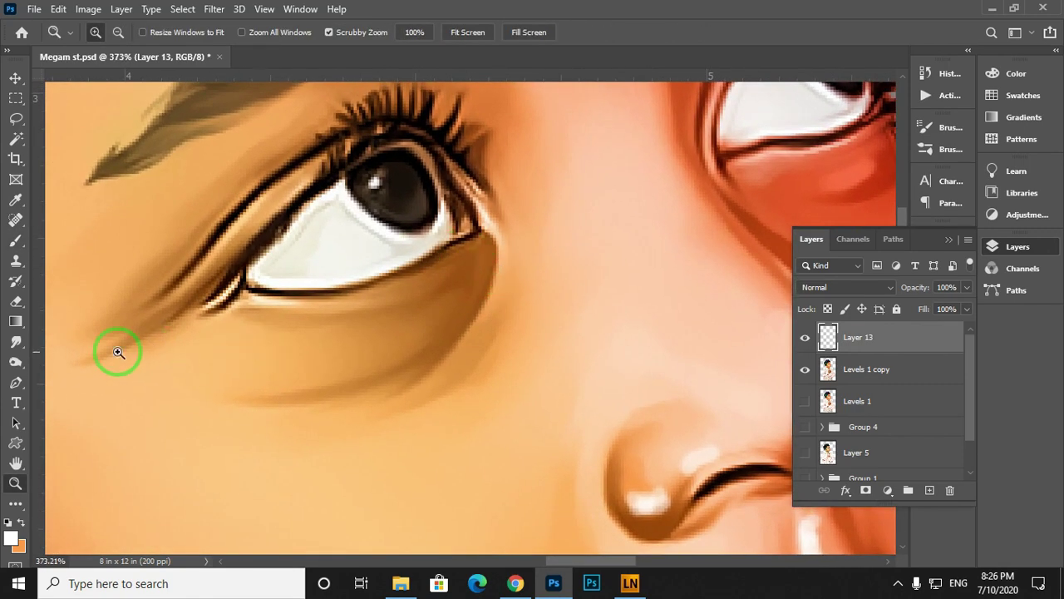
left_click(16, 240)
Try 75% brush smoothing for a highlight at the near eye's inner corner.
left_click(579, 34)
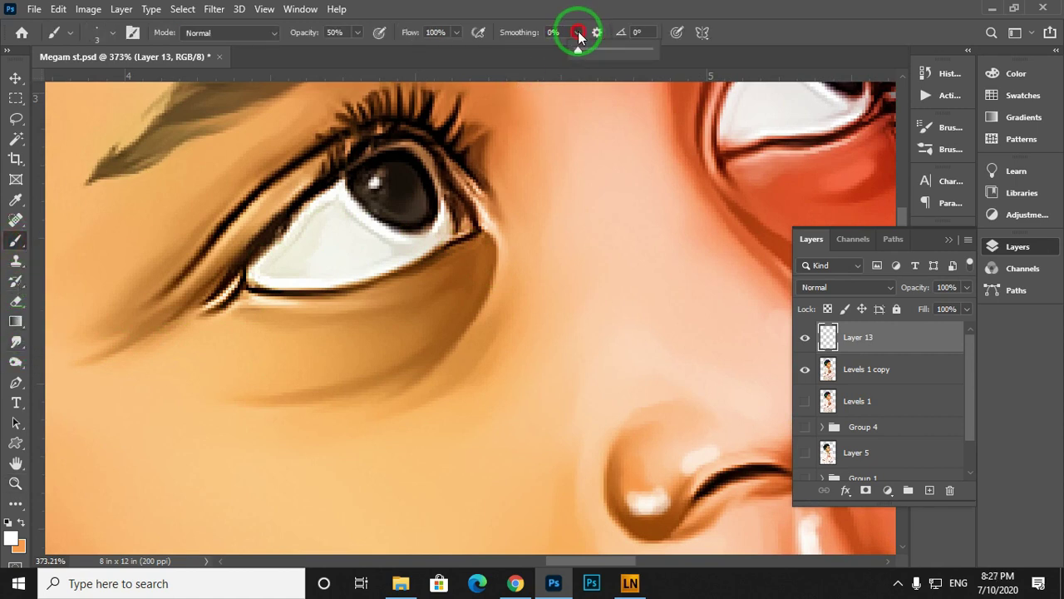
left_click_drag(578, 53, 622, 51)
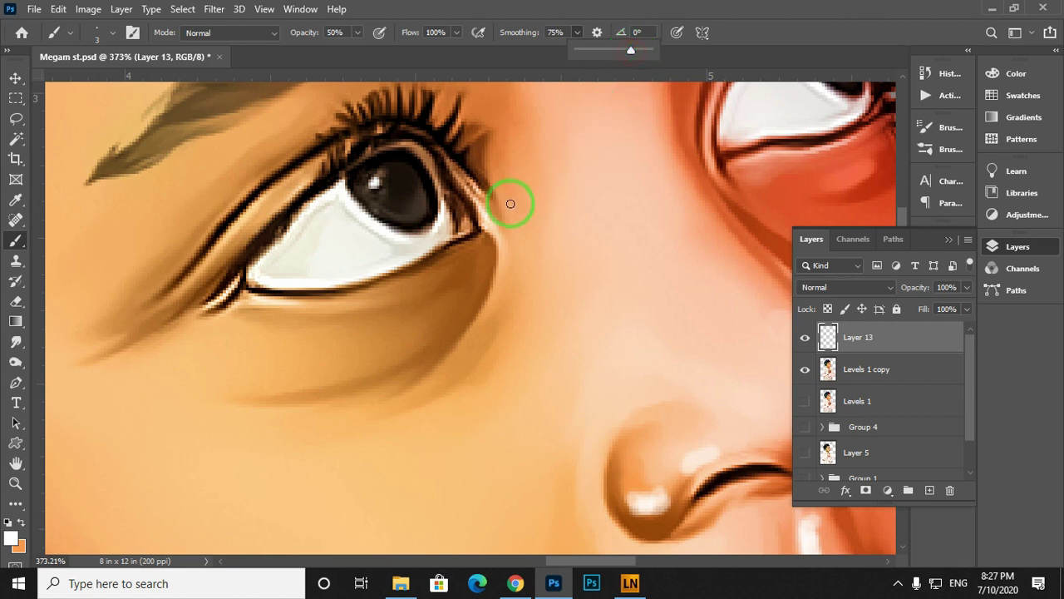
left_click(501, 230)
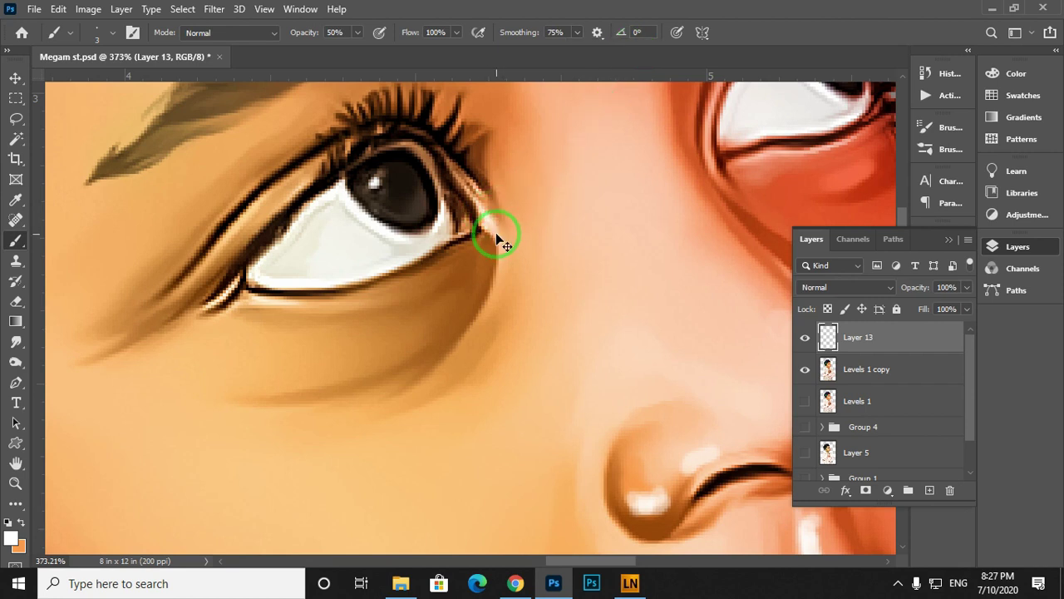
Paint white highlights at the near eye's inner corner and beneath its lower lid at 79% opacity with 0% smoothing.
left_click_drag(491, 216, 502, 240)
left_click_drag(491, 216, 499, 236)
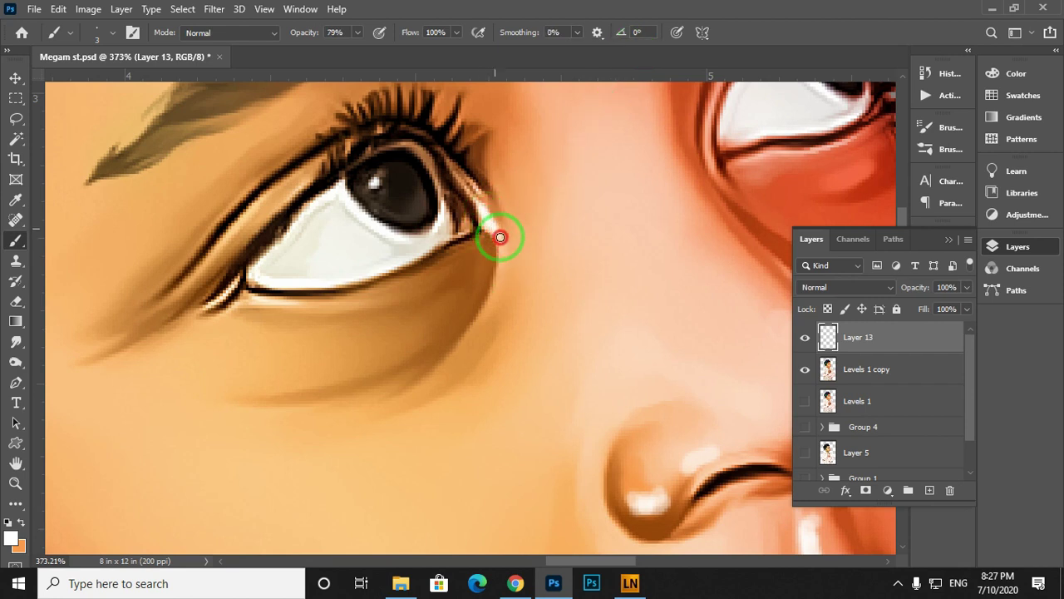
mouse_move(300, 318)
left_mouse_down()
mouse_move(413, 258)
mouse_move(423, 264)
left_mouse_up()
left_click_drag(380, 245, 516, 237)
Add small white catchlights to the dark irises of both eyes with the 3 px brush.
scroll(489, 244, "up", 4)
scroll(468, 273, "right", 5)
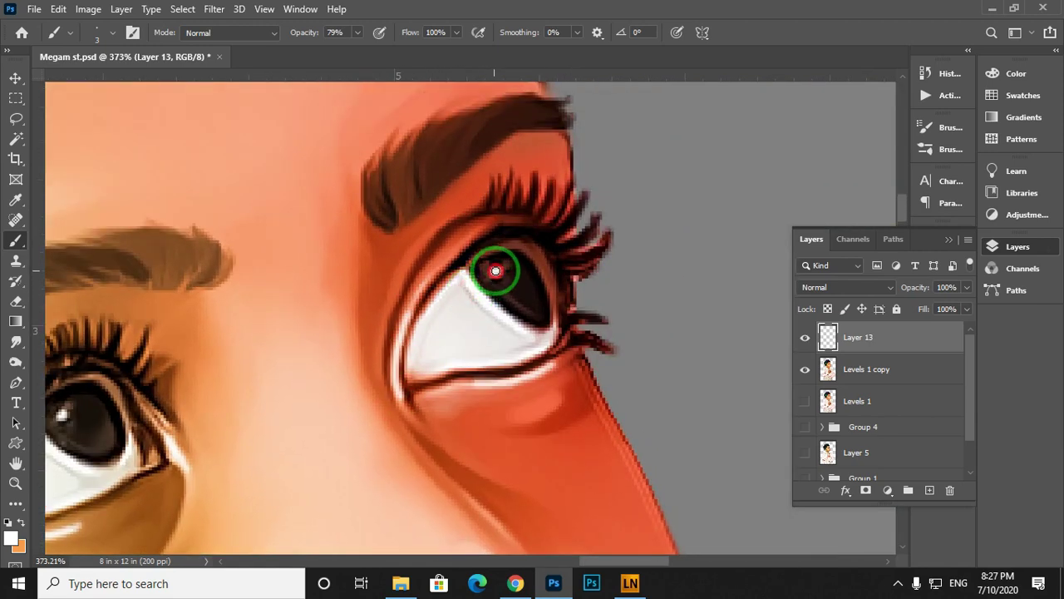
left_click(496, 271)
left_click(446, 266)
mouse_move(65, 416)
left_mouse_down()
mouse_move(446, 266)
mouse_move(565, 235)
left_mouse_up()
Paint a thin white highlight along the far edge of the nose bridge with a 2 px brush.
key("bracketleft")
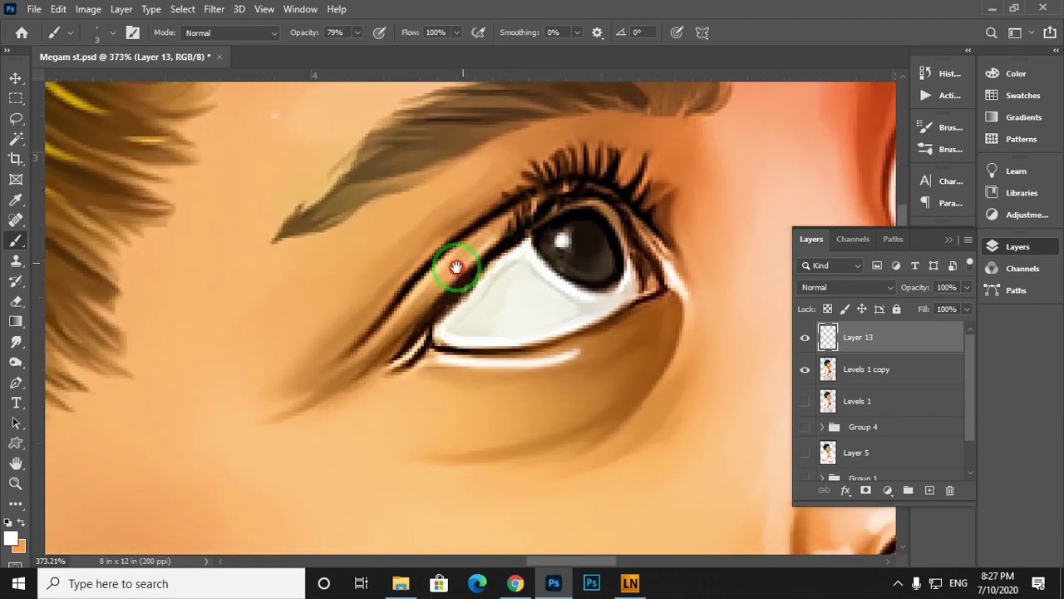
left_click_drag(456, 266, 416, 293)
scroll(456, 256, "right", 6)
Enlarge the brush to 5 px and paint white highlights on both halves of the lower lip.
key("bracketright")
key("bracketright")
key("bracketright")
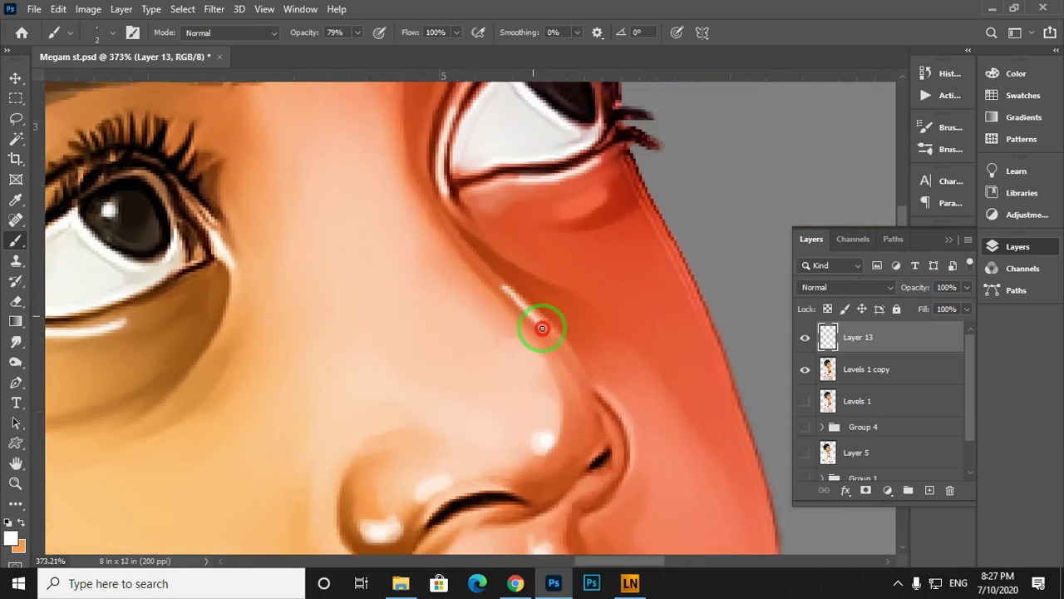
scroll(541, 321, "down", 3)
scroll(456, 250, "down", 2)
scroll(380, 233, "right", 1)
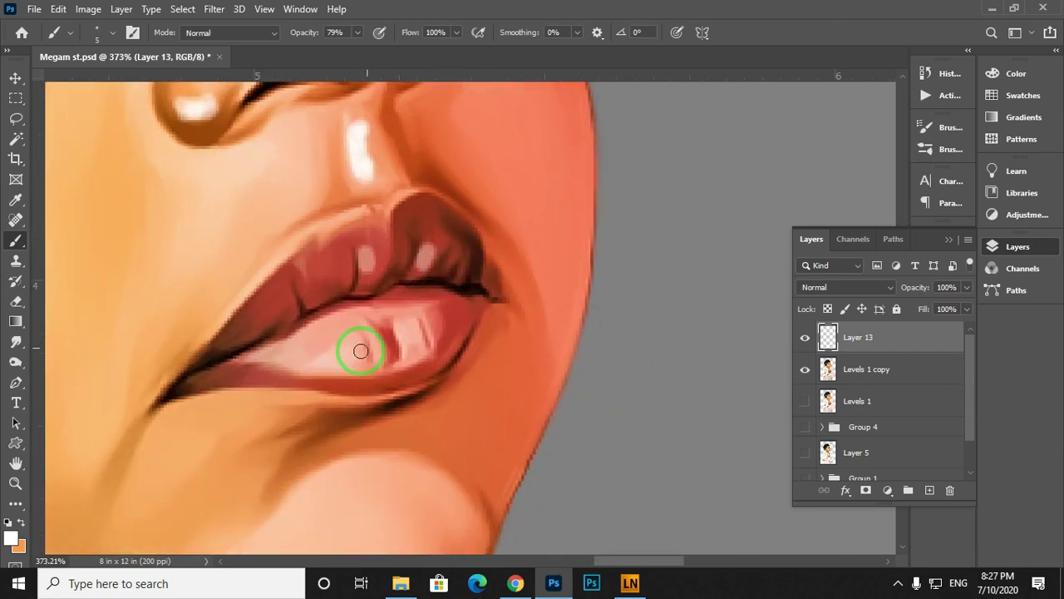
scroll(340, 354, "right", 1)
scroll(276, 238, "down", 1)
left_click(276, 237)
left_click_drag(232, 405, 355, 295)
Sample the chin's skin colour, lighten it to pale peach, and prepare a 10 px brush for a chin highlight at 79% opacity.
key("i")
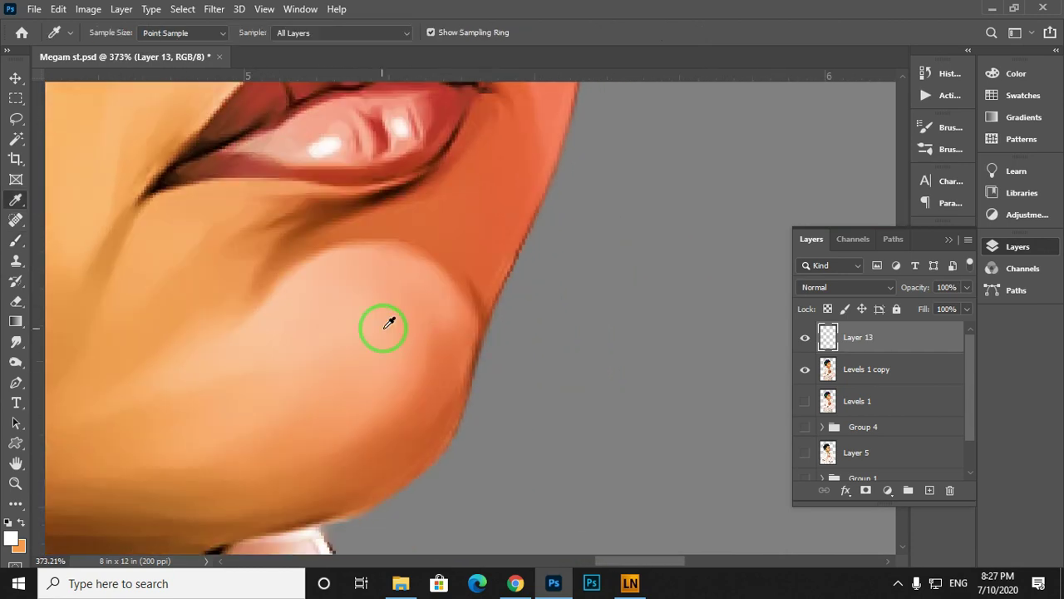
left_click(384, 327)
left_click(11, 538)
left_click(711, 140)
left_click(962, 133)
left_click(962, 135)
key("b")
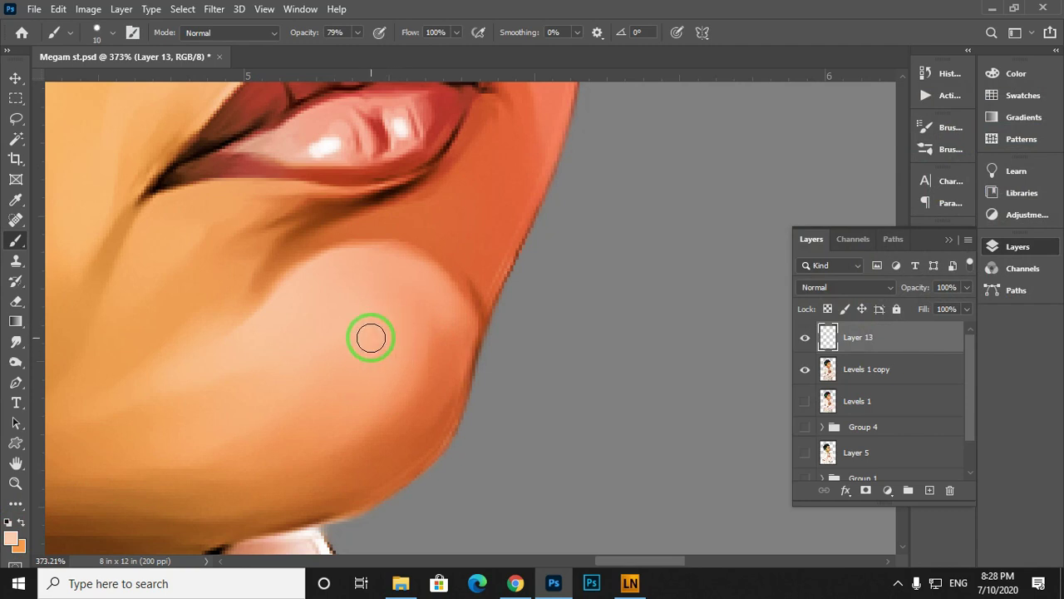
Soften the highlight on the chin with a smaller eraser.
key("e")
key("bracketleft")
key("bracketleft")
key("bracketleft")
key("bracketleft")
key("bracketleft")
key("bracketleft")
key("bracketleft")
mouse_move(309, 371)
left_mouse_down()
mouse_move(344, 423)
mouse_move(292, 325)
left_mouse_up()
mouse_move(431, 420)
left_mouse_down()
mouse_move(424, 348)
mouse_move(620, 422)
left_mouse_up()
left_click_drag(447, 364, 499, 243)
Smudge the nose tip highlight upward into the skin with a 10 px brush at 60% strength.
key("ctrl+minus")
key("ctrl+minus")
key("ctrl+minus")
key("ctrl+minus")
left_click_drag(499, 243, 554, 361)
left_click_drag(343, 341, 499, 381)
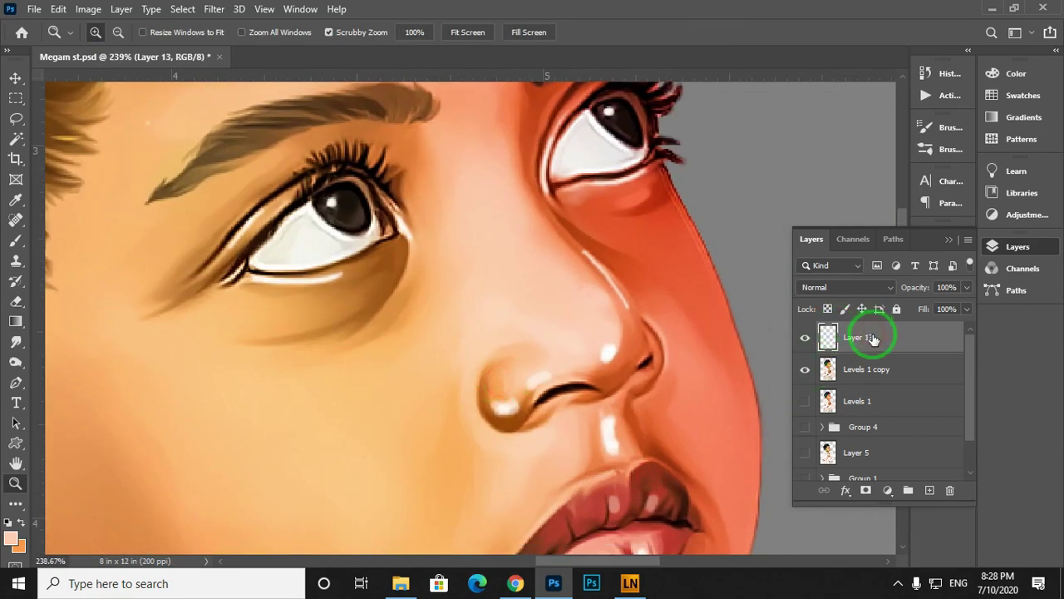
left_click_drag(623, 375, 574, 390)
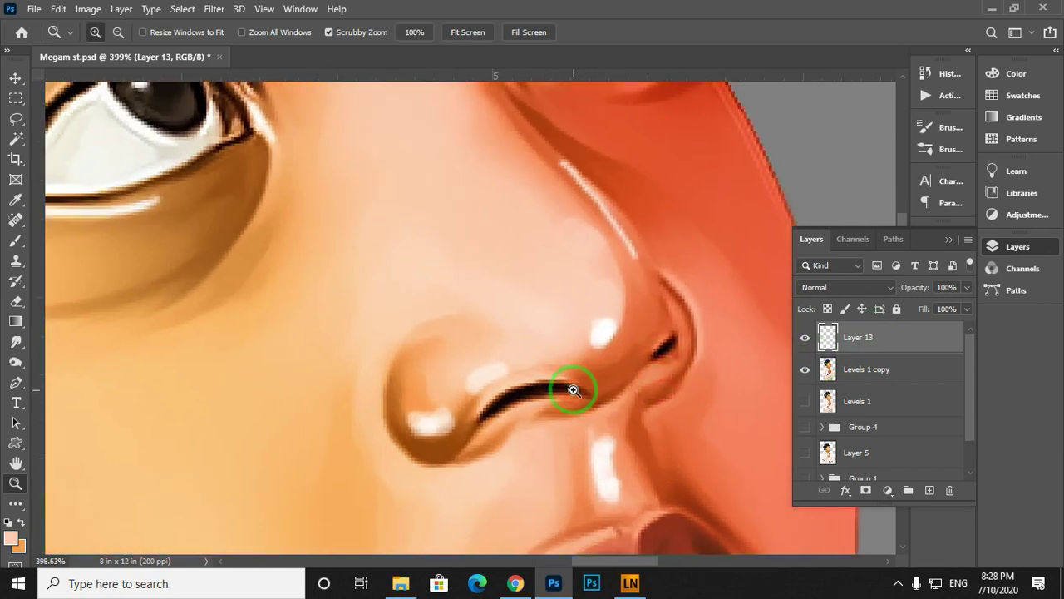
key("r")
mouse_move(587, 345)
left_mouse_down()
mouse_move(594, 314)
mouse_move(600, 324)
left_mouse_up()
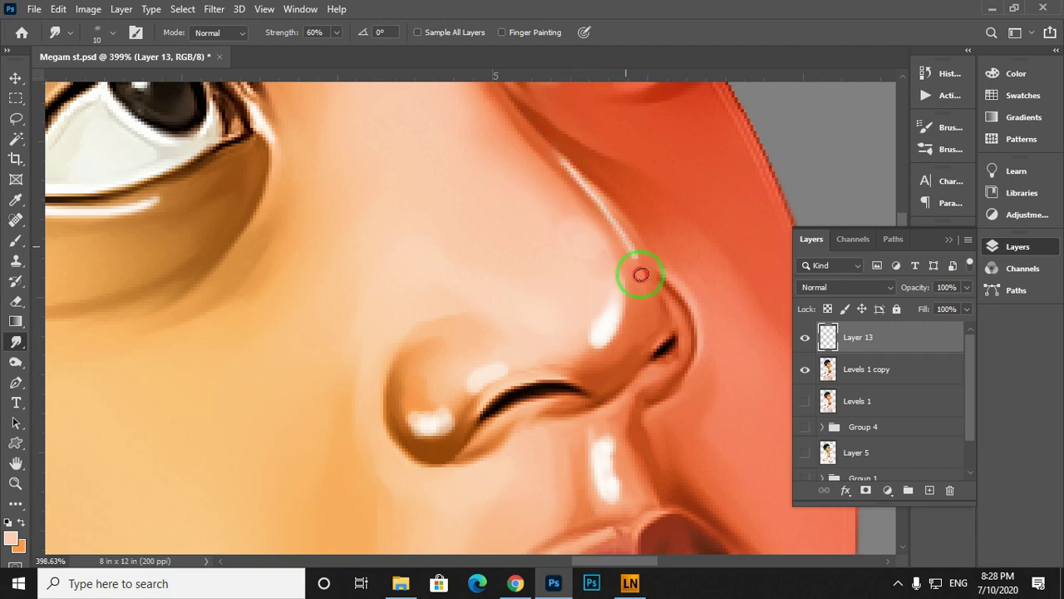
Smudge the philtrum and lip highlights to blend their edges at 60% strength.
left_click_drag(599, 361, 503, 203)
left_click_drag(385, 247, 352, 285)
left_click_drag(515, 322, 463, 247)
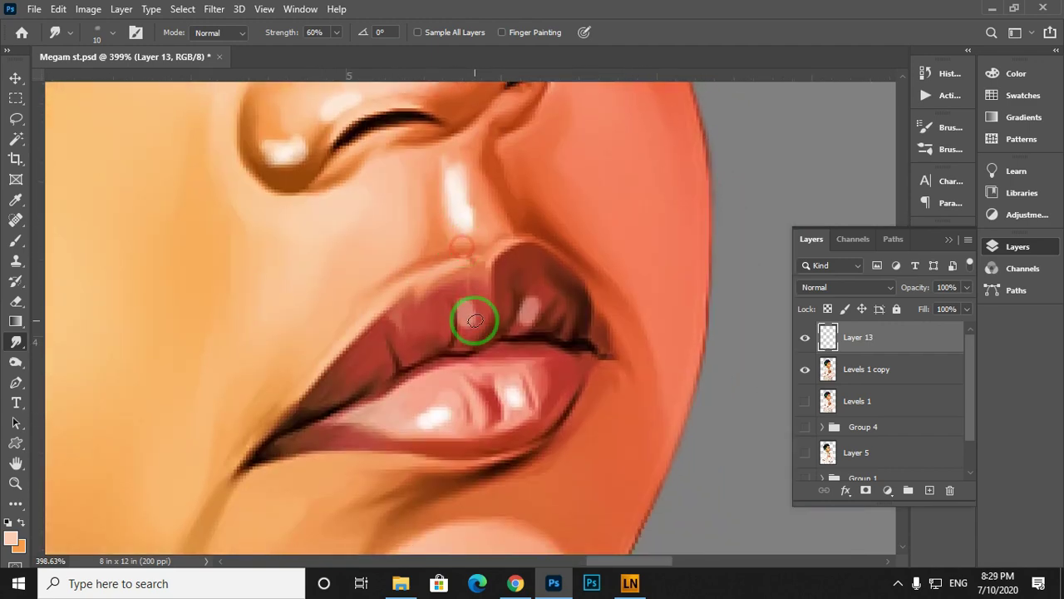
left_click_drag(421, 427, 434, 344)
left_click_drag(517, 321, 545, 219)
Smudge around the far eye, blending the white of the eye on Levels 1 copy and the highlights on Layer 13.
left_click_drag(324, 158, 532, 465)
mouse_move(224, 100)
left_mouse_down()
mouse_move(433, 342)
mouse_move(403, 335)
left_mouse_up()
left_click_drag(541, 176, 157, 352)
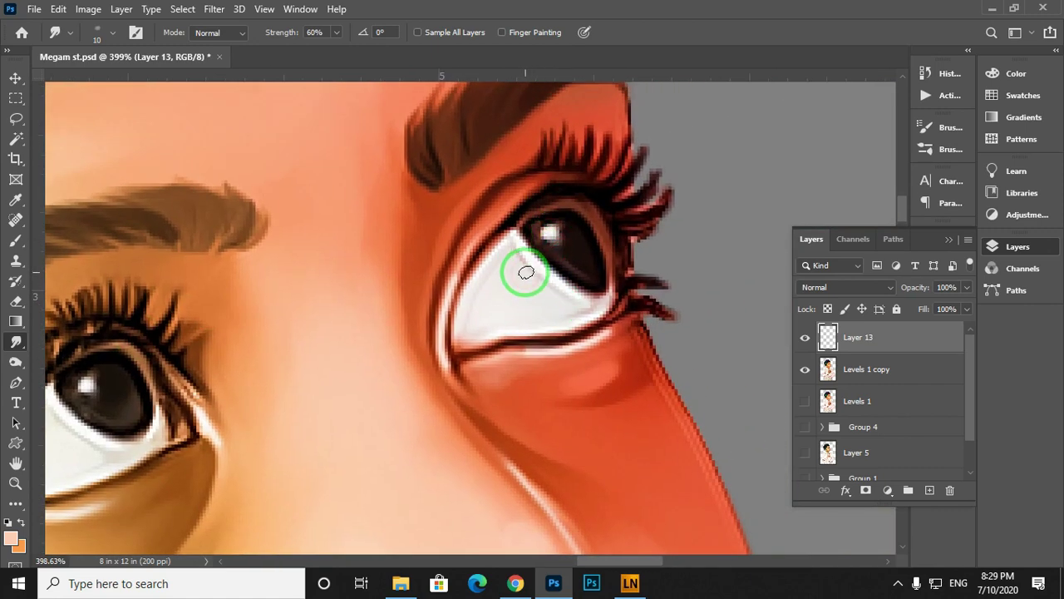
left_click(824, 366)
left_click(840, 336)
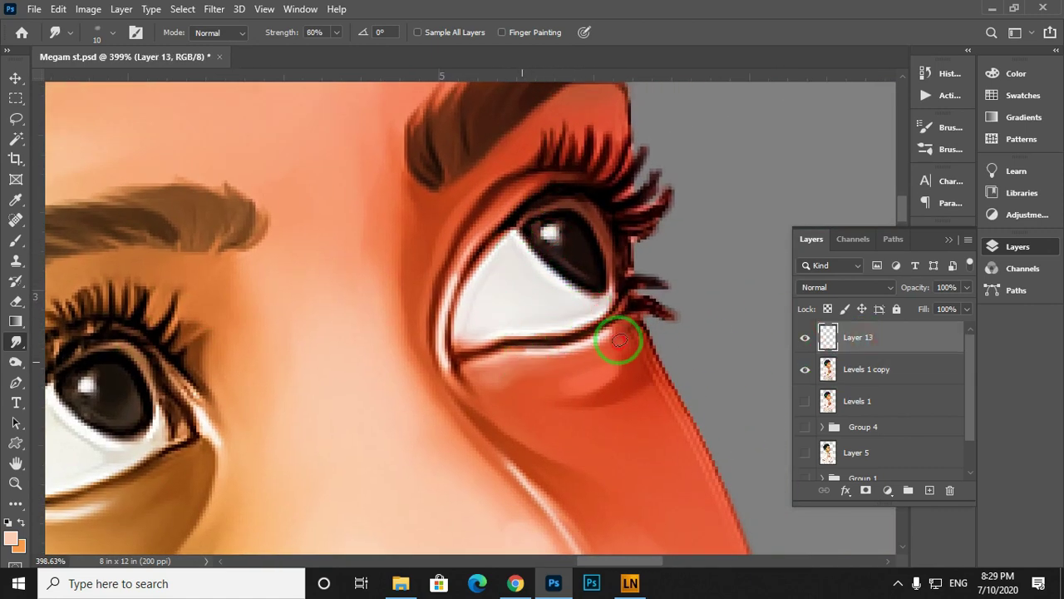
left_click_drag(552, 380, 591, 230)
mouse_move(640, 437)
left_mouse_down()
mouse_move(538, 279)
mouse_move(563, 294)
mouse_move(534, 290)
left_mouse_up()
Fade the nose, nostril wing, philtrum and lip highlights with a 50 px soft eraser at 20% opacity.
key("ctrl+0")
key("e")
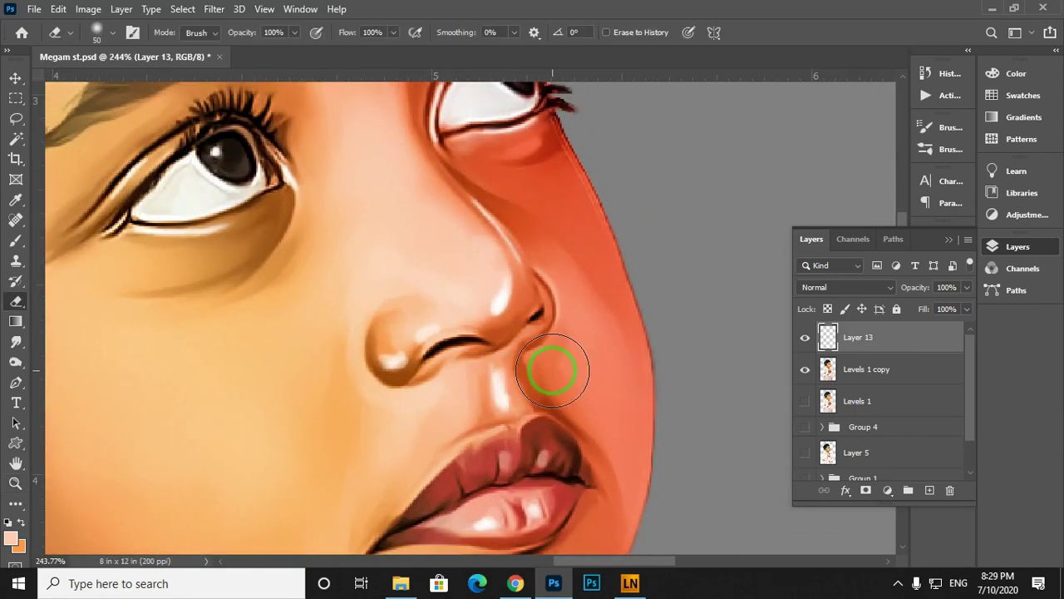
key("2")
scroll(415, 350, "down", 3)
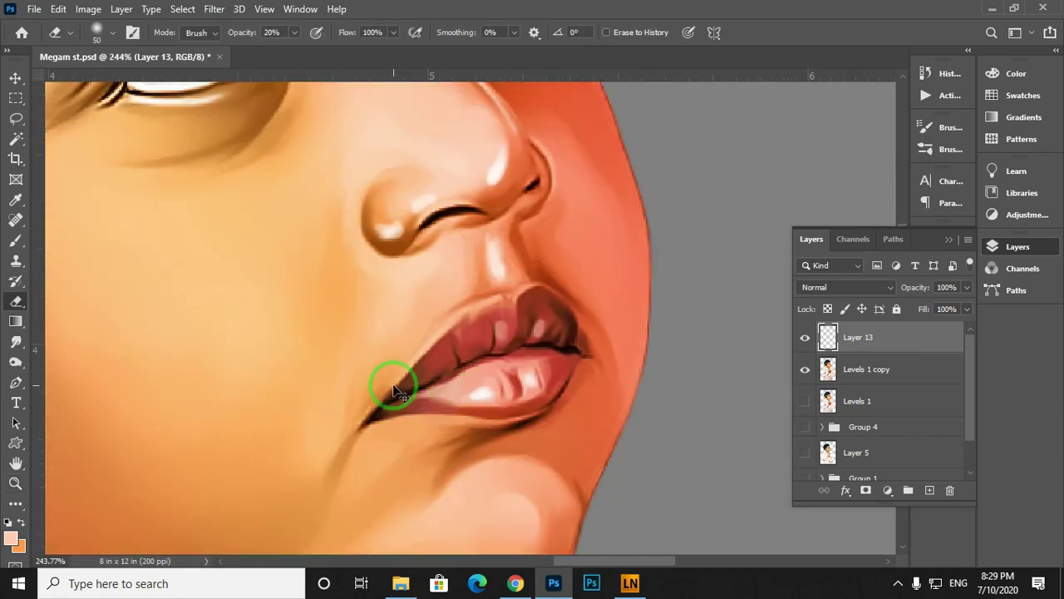
key("ctrl+0")
mouse_move(523, 264)
left_mouse_down()
mouse_move(589, 274)
mouse_move(554, 340)
left_mouse_up()
left_click_drag(492, 306, 592, 297)
left_click(478, 287)
left_click(394, 317)
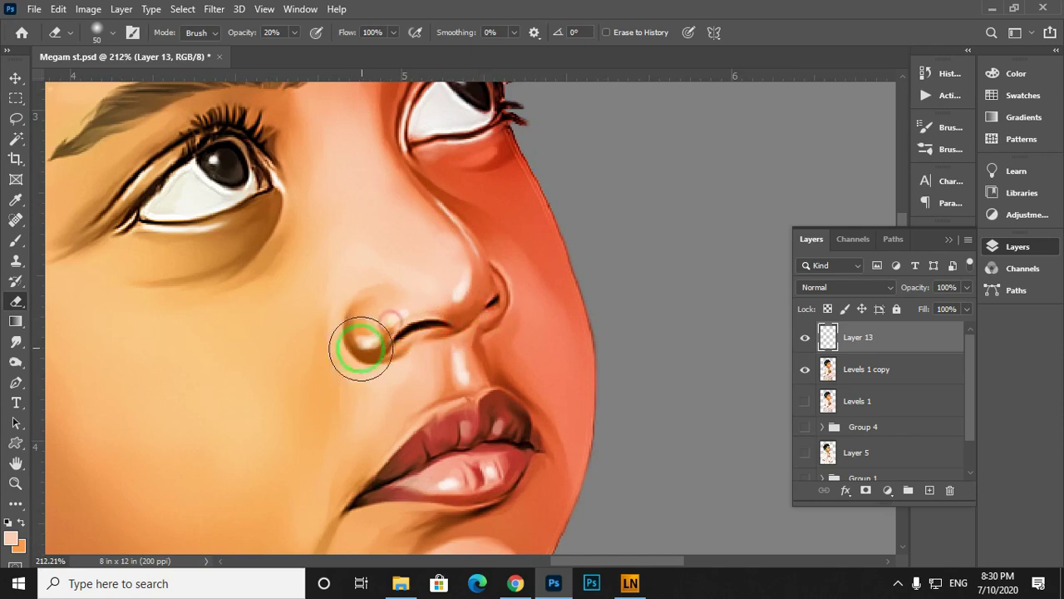
left_click(450, 309)
left_click_drag(444, 477, 415, 386)
mouse_move(487, 258)
left_mouse_down()
mouse_move(560, 337)
mouse_move(467, 218)
mouse_move(473, 324)
left_mouse_up()
Smudge the white of the near eye on Levels 1 copy with a 10 px brush at 80% strength.
left_click(861, 367)
key("r")
left_click(260, 274)
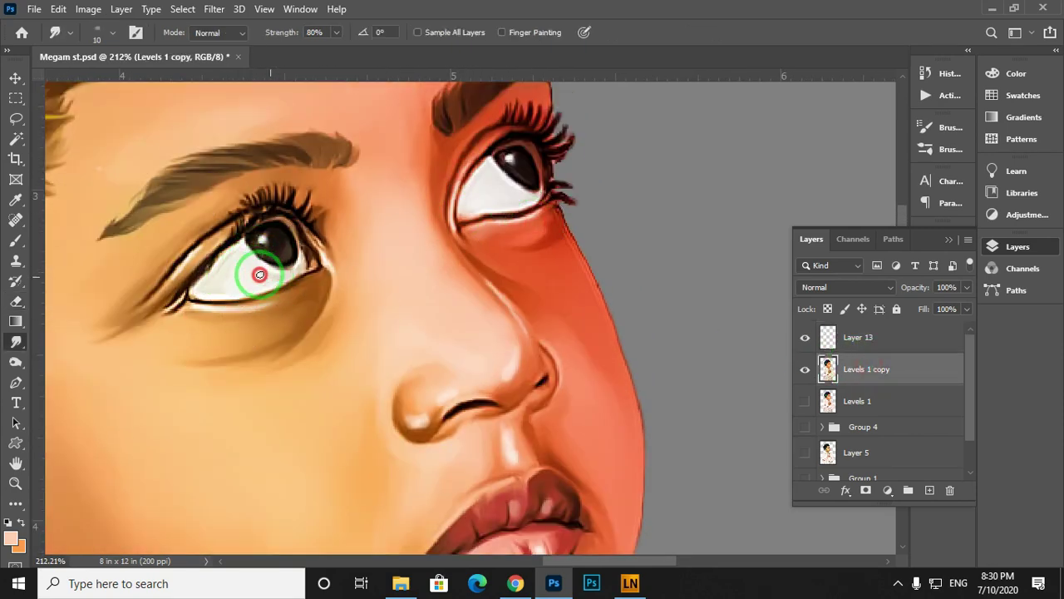
mouse_move(261, 274)
left_mouse_down()
mouse_move(215, 286)
mouse_move(247, 276)
left_mouse_up()
Soften the remaining facial highlights on Layer 13 with a 20 px eraser at 20% opacity and view the whole portrait.
left_click(862, 337)
key("e")
left_click(433, 267)
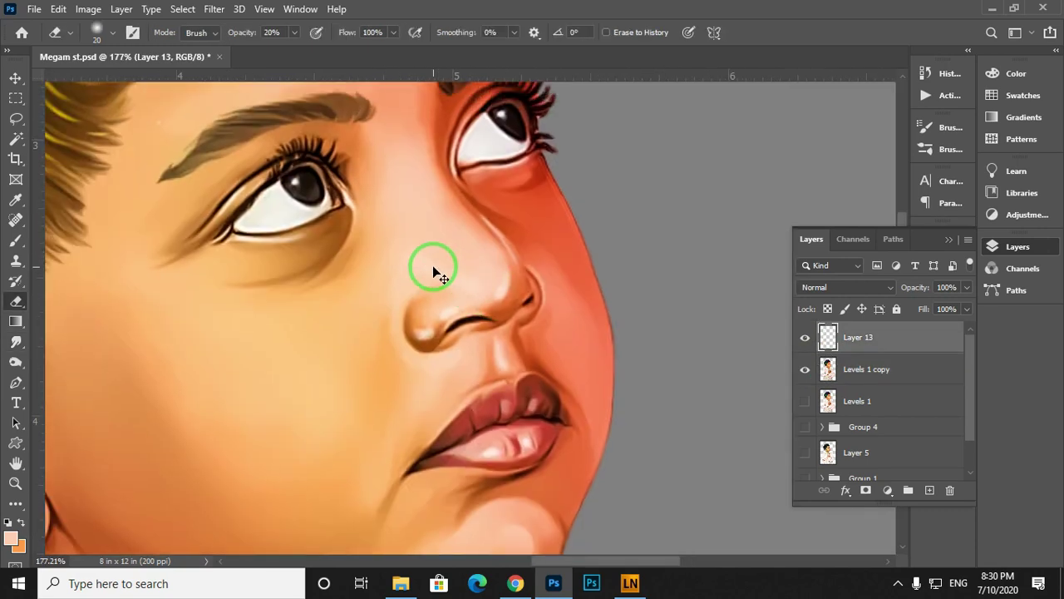
key("ctrl+0")
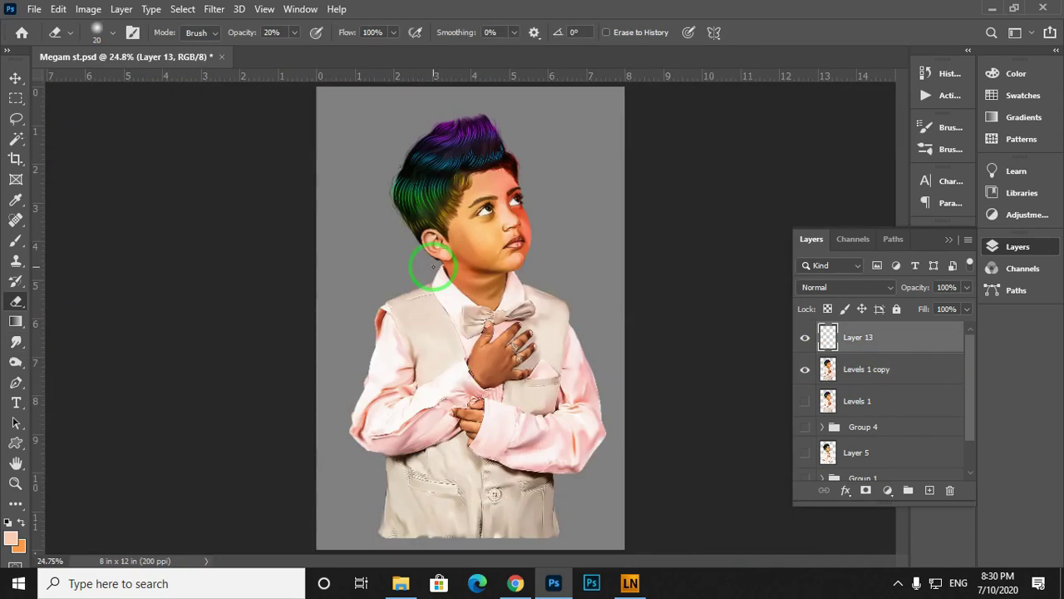
Fill the Background layer behind the finished portrait with green 075400.
key("z")
left_click_drag(464, 241, 561, 275)
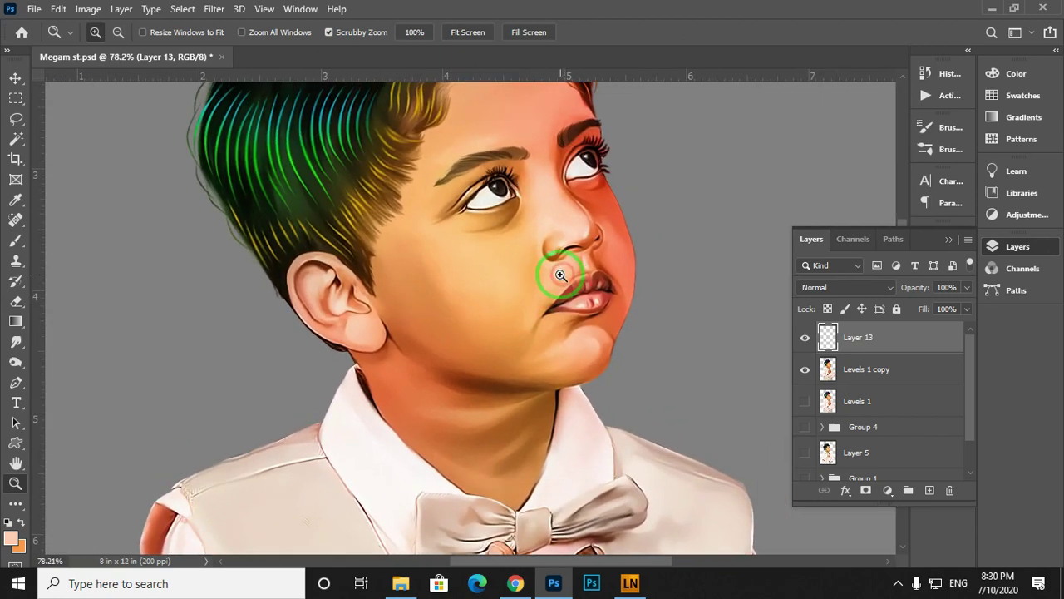
key("ctrl+0")
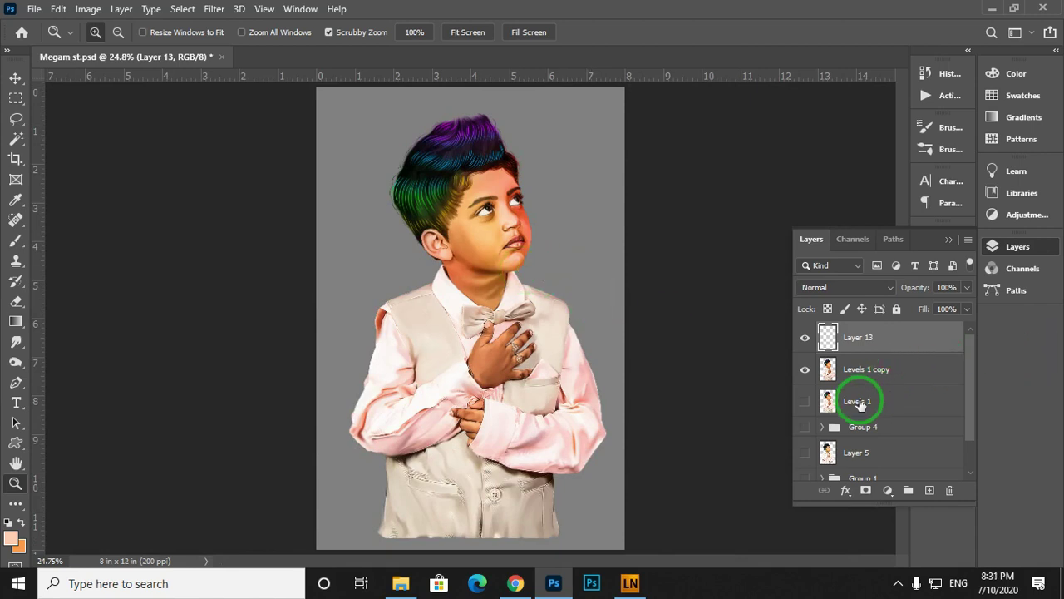
scroll(852, 403, "down", 1)
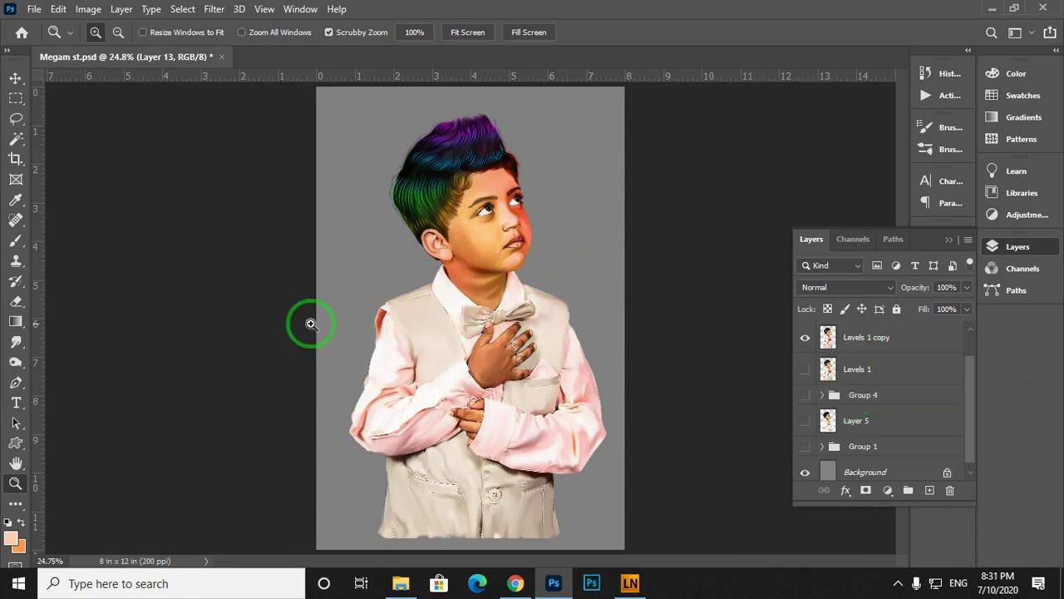
left_click(867, 466)
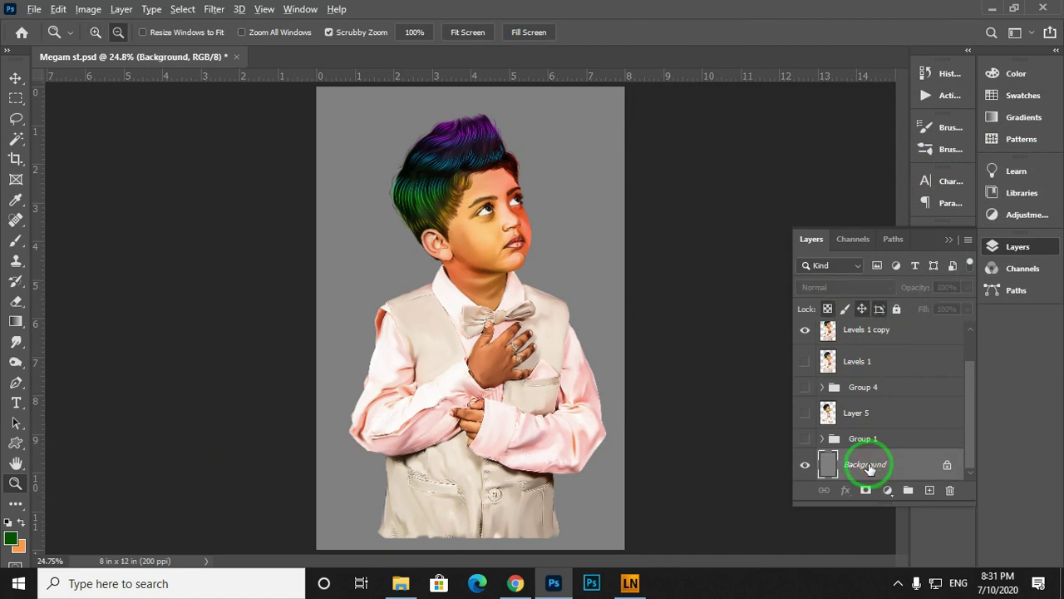
key("alt+BackSpace")
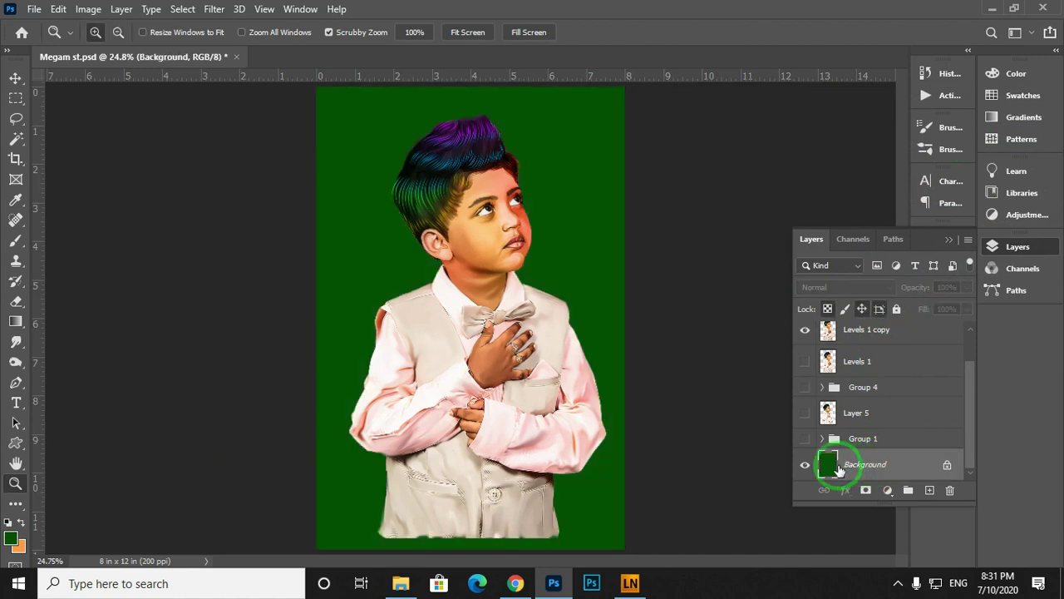
Refill the Background layer with the darker green 042f00.
left_click(10, 538)
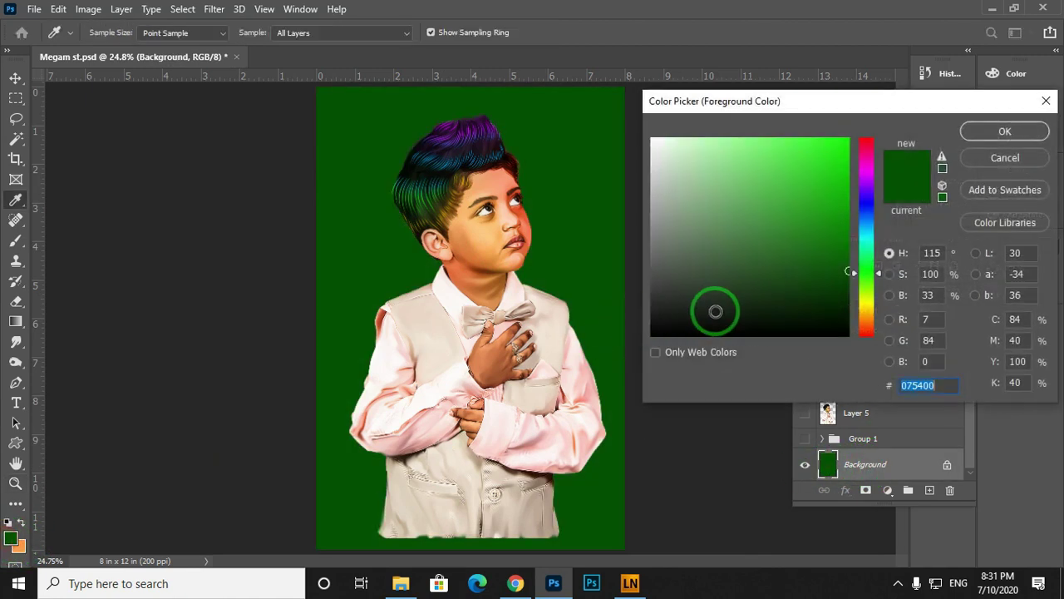
left_click_drag(712, 308, 855, 301)
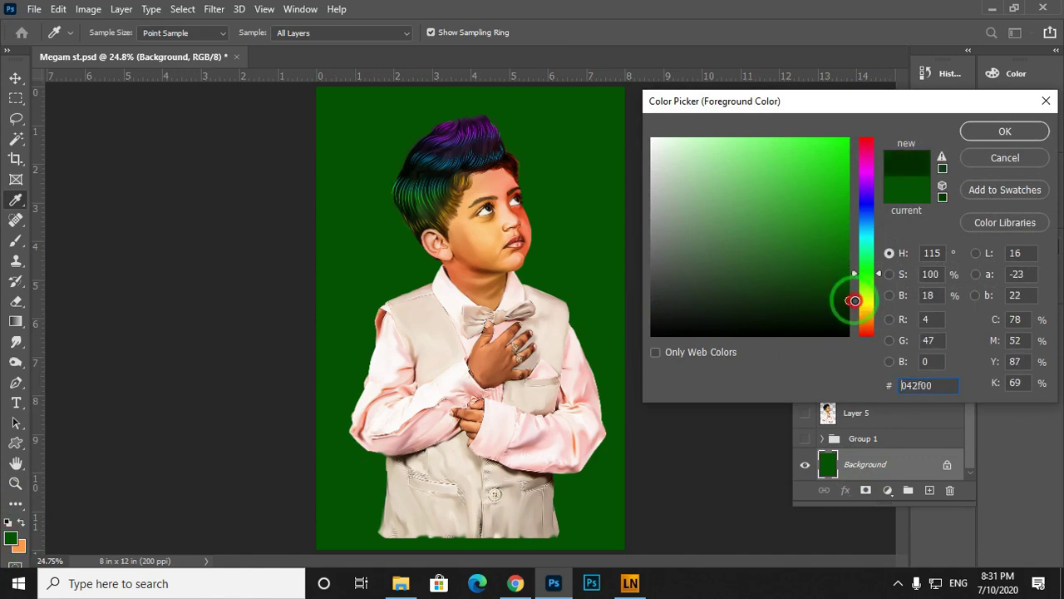
left_click(996, 133)
key("z")
key("alt+BackSpace")
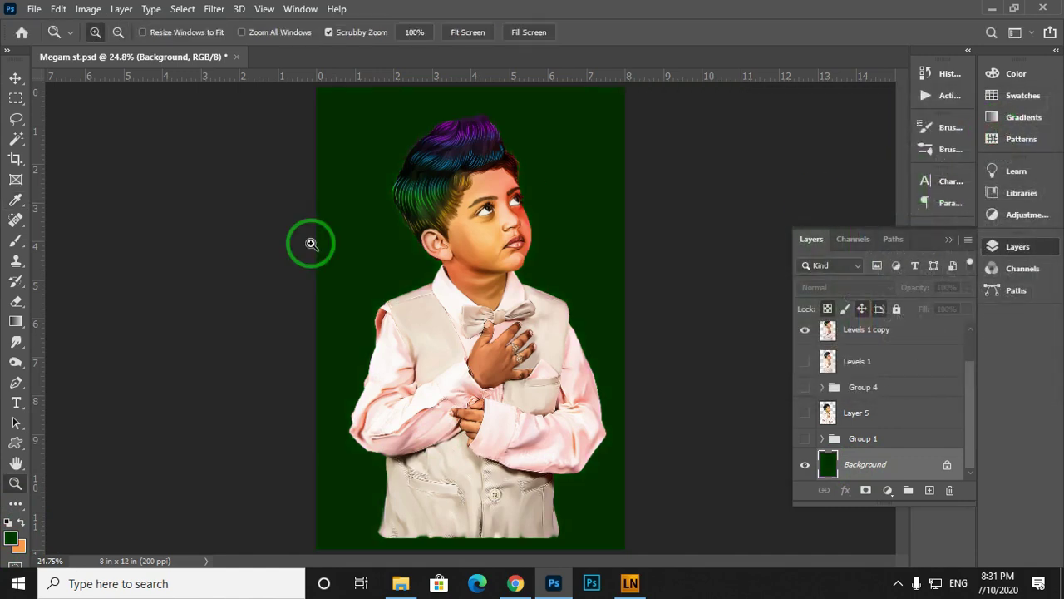
Set the foreground colour to the near-black green 0a2308 and refill the Background layer with it.
left_click(10, 539)
left_click(803, 309)
left_click(1037, 134)
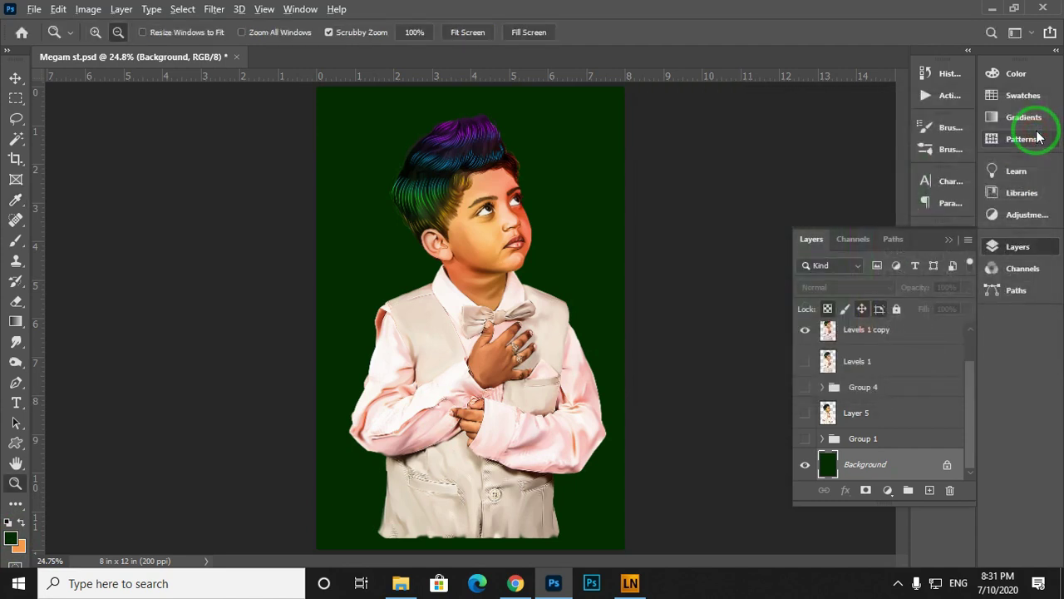
Link Layer 13 with Levels 1 copy and reposition the portrait so the vest runs off the canvas's lower edge.
key("ctrl+minus")
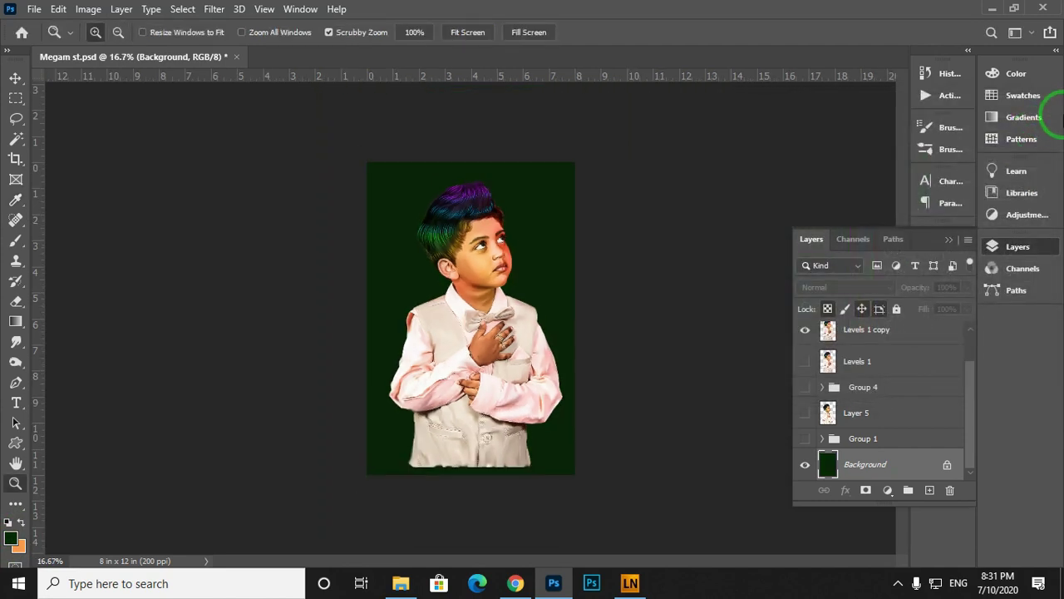
scroll(884, 357, "up", 2)
left_click(884, 356)
left_click(874, 344)
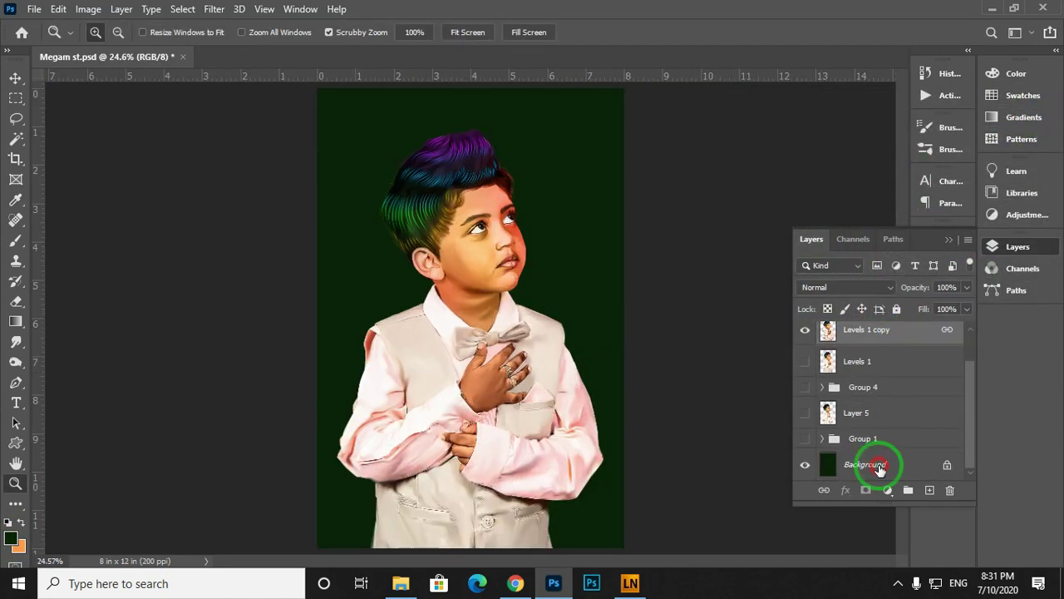
Add a new layer directly above Background and set the foreground colour to a bright mid green.
left_click(880, 468)
double_click(881, 470)
key("Return")
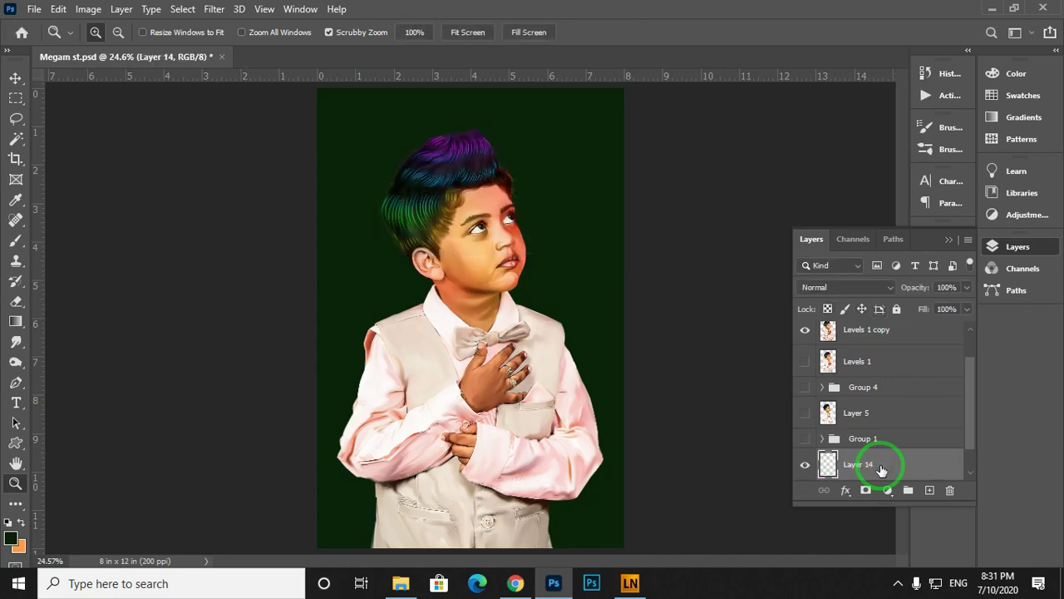
left_click(11, 538)
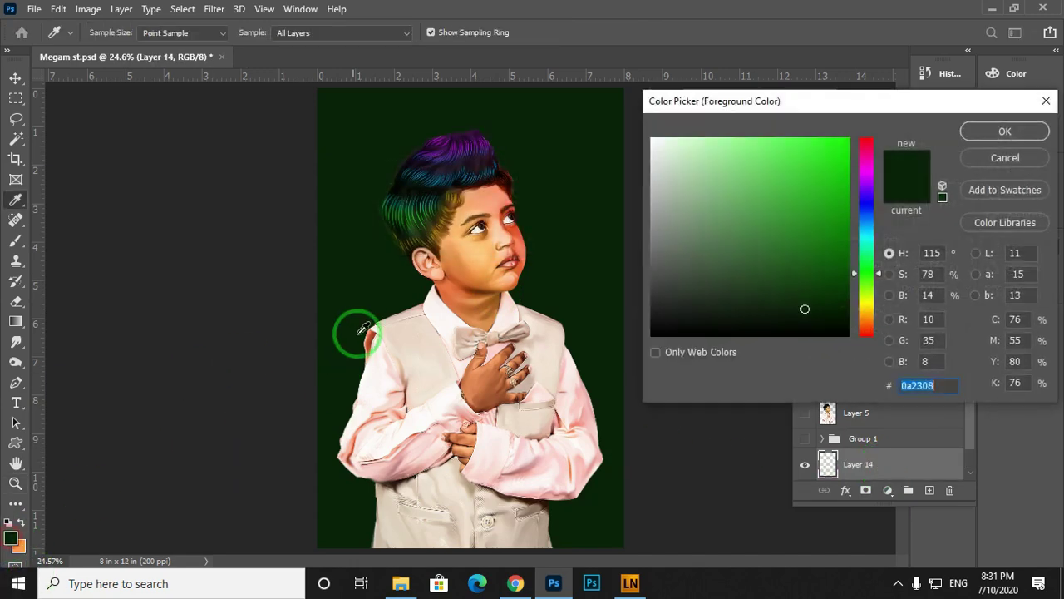
left_click_drag(357, 333, 539, 245)
left_click_drag(788, 215, 794, 194)
left_click(1000, 133)
key("z")
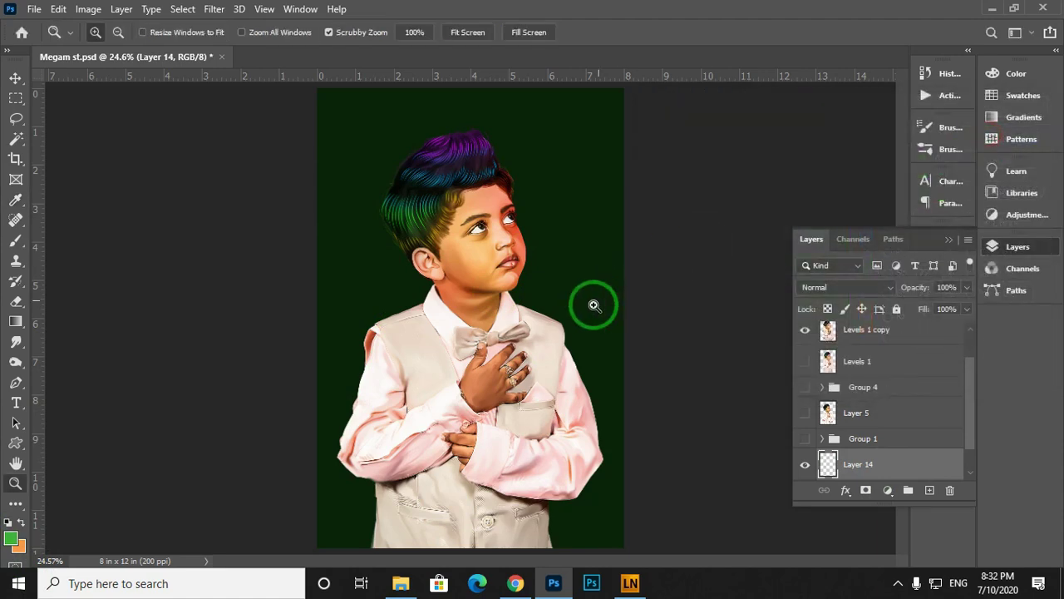
Paint a green glow behind the head on Layer 14 with a 1500 px Soft Round brush at 79% opacity.
key("b")
right_click(468, 292)
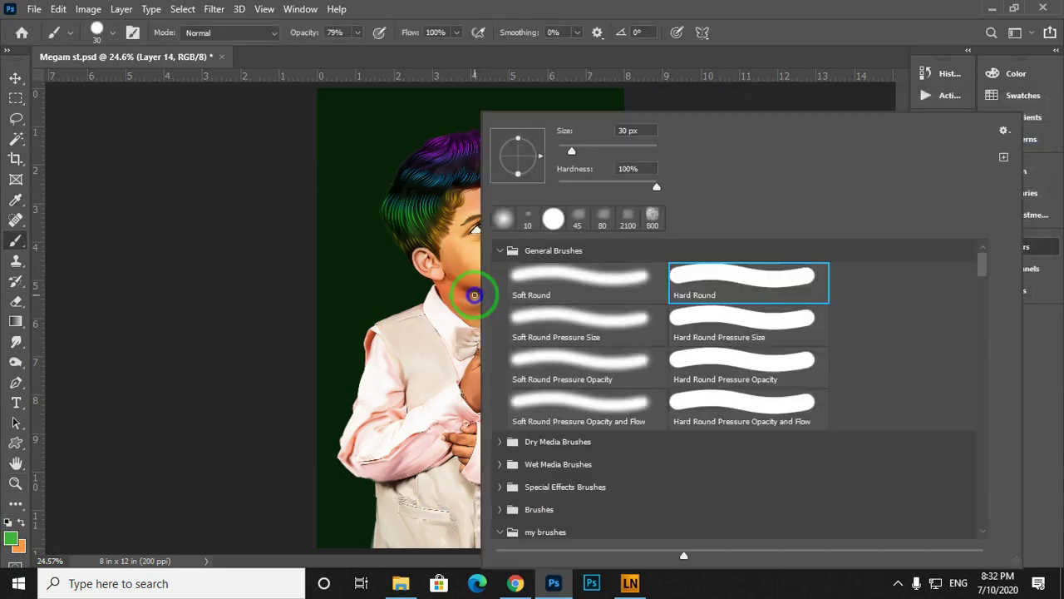
double_click(638, 284)
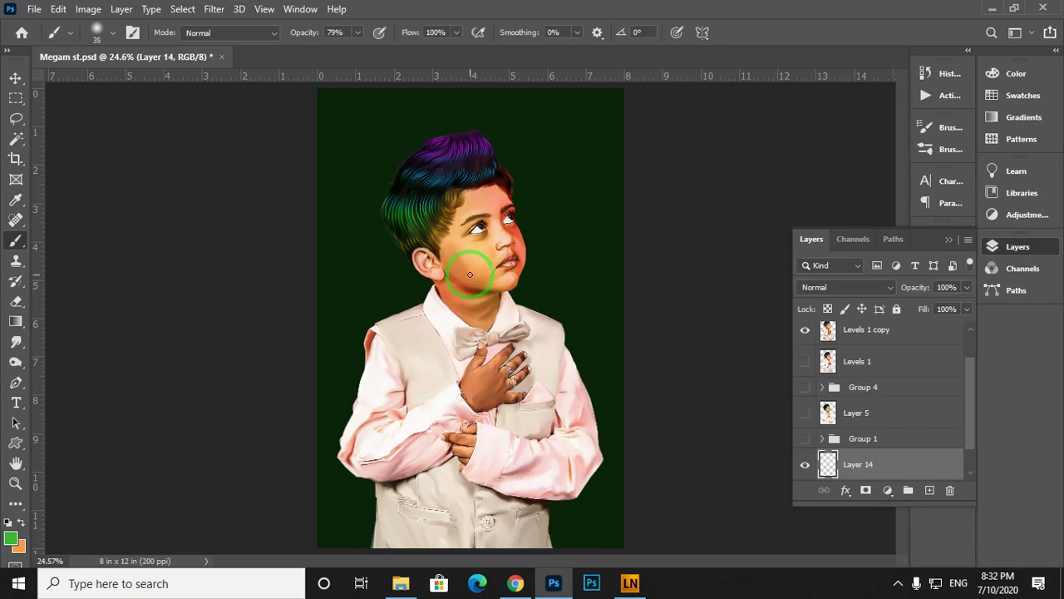
key("bracketright")
key("bracketright")
key("bracketright")
key("bracketright")
key("bracketright")
key("bracketright")
key("bracketright")
key("bracketright")
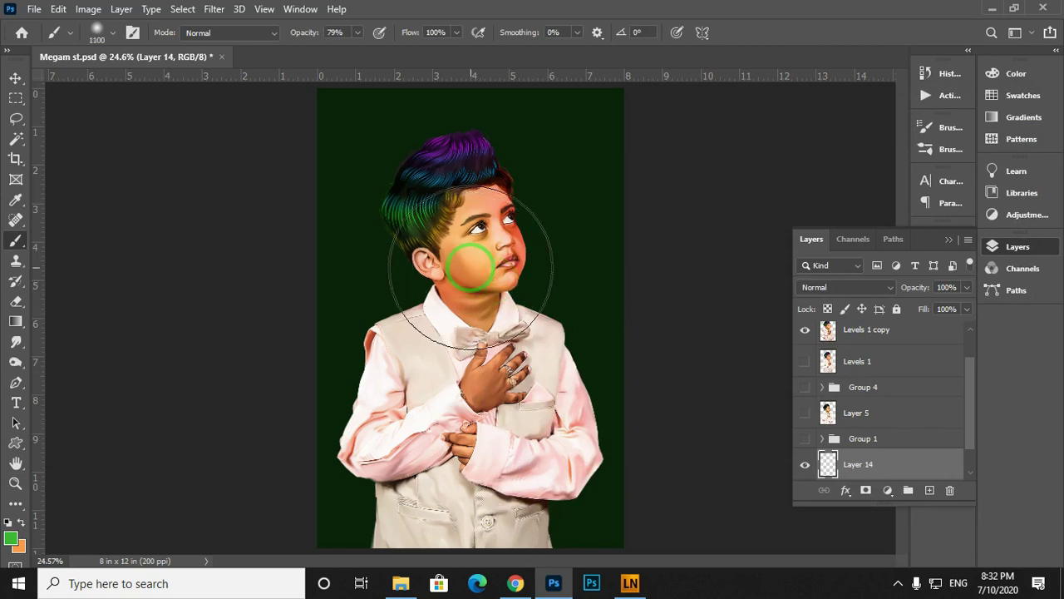
key("bracketright")
key("bracketright")
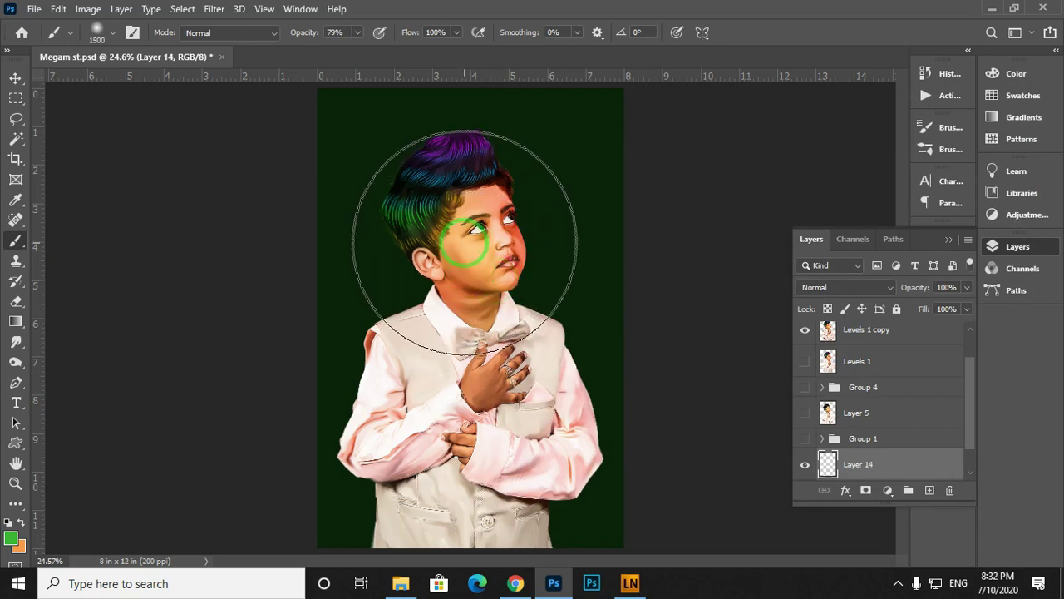
left_click(470, 243)
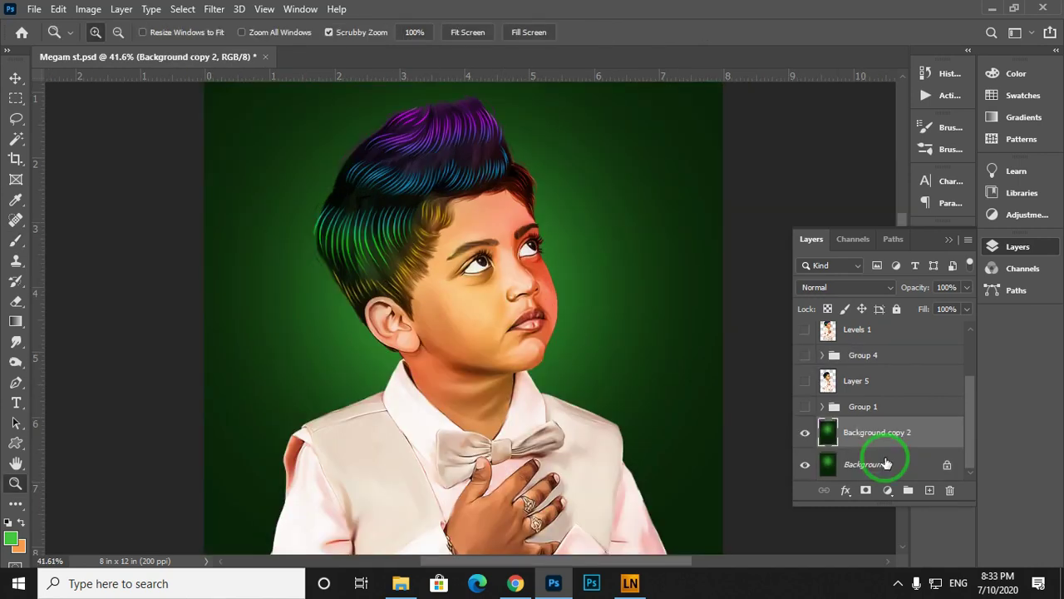
Colorize Background copy 2 with hue 151 and saturation 46, lowering its lightness slightly.
key("ctrl+u")
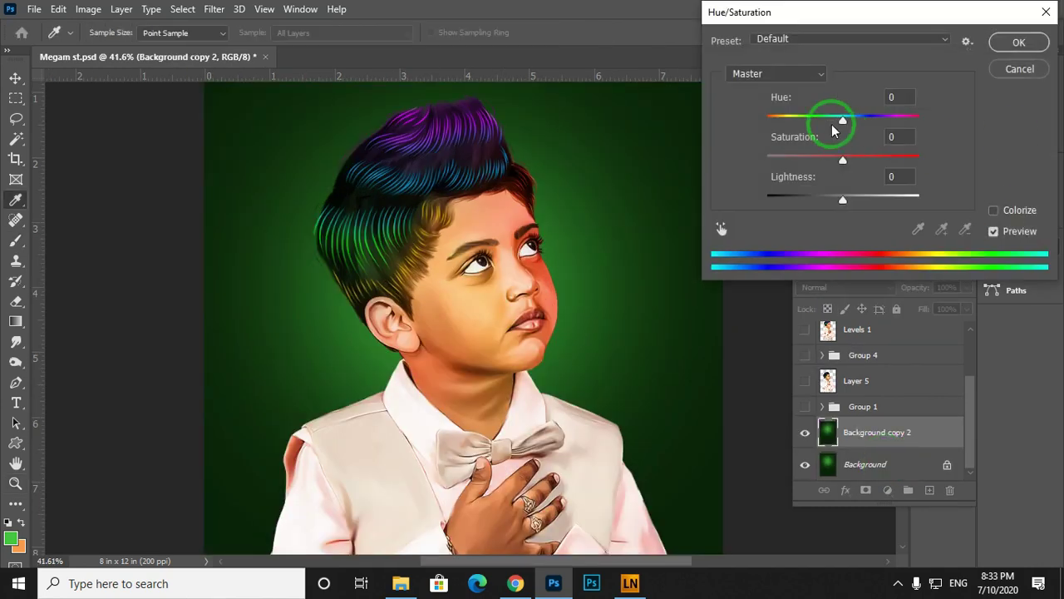
left_click_drag(832, 119, 837, 161)
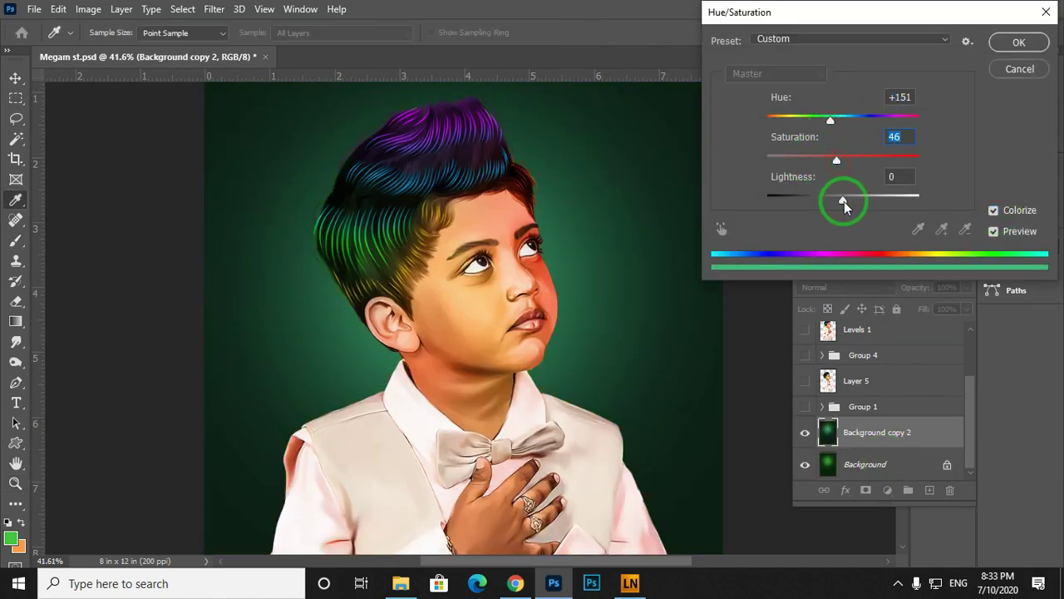
left_click_drag(843, 201, 837, 202)
left_click(1013, 48)
Apply a Gaussian Blur with a 69.7 pixel radius to Background copy 2.
left_click(218, 12)
mouse_move(224, 186)
left_click(444, 244)
left_click_drag(508, 325, 502, 324)
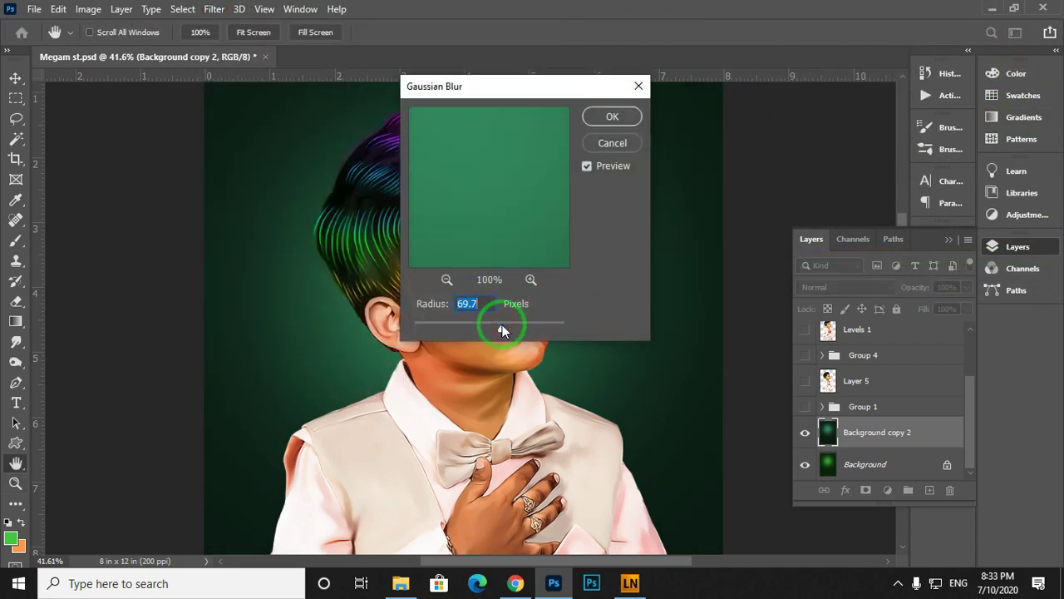
left_click(613, 116)
Shrink the soft brush to 6 px and add a new layer above Background copy 2 for hair strands.
key("ctrl+0")
left_click_drag(441, 187, 507, 257)
left_click_drag(527, 214, 500, 362)
left_click_drag(492, 288, 510, 287)
left_click_drag(323, 342, 366, 257)
scroll(325, 302, "up", 2)
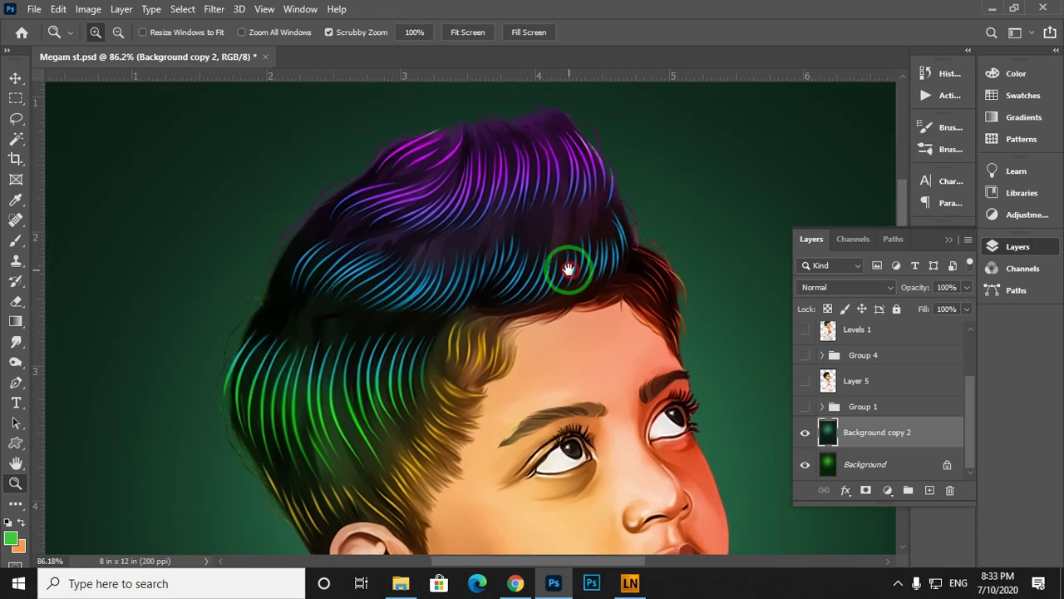
key("b")
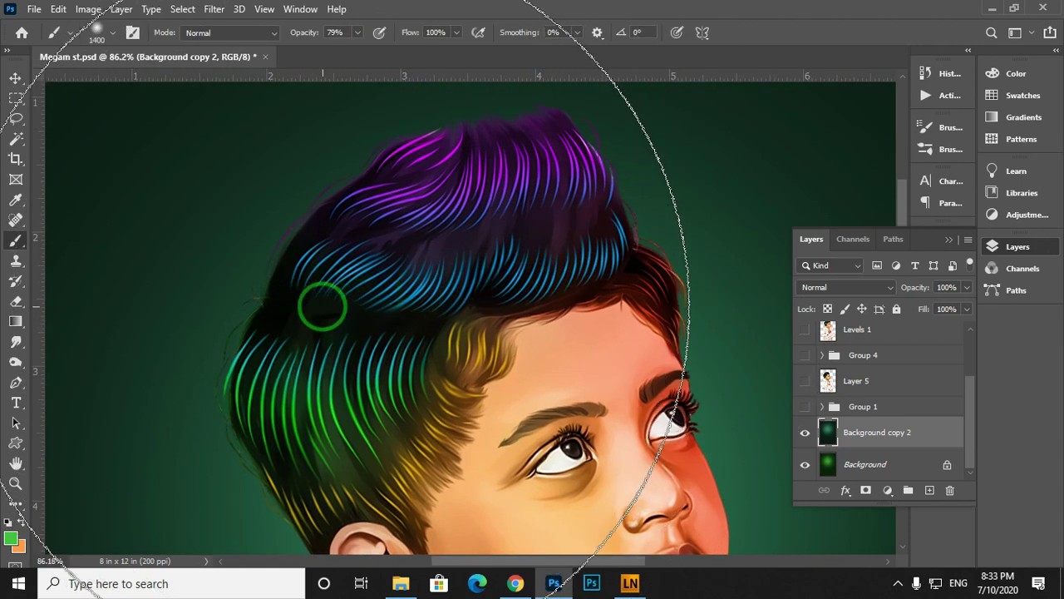
key("bracketleft")
key("bracketleft")
key("bracketleft")
key("bracketleft")
key("bracketleft")
key("bracketleft")
key("bracketleft")
key("bracketleft")
key("bracketleft")
key("bracketleft")
key("bracketleft")
key("bracketleft")
key("bracketleft")
key("bracketleft")
key("bracketleft")
key("bracketleft")
key("bracketleft")
key("bracketleft")
key("bracketleft")
key("bracketleft")
key("bracketleft")
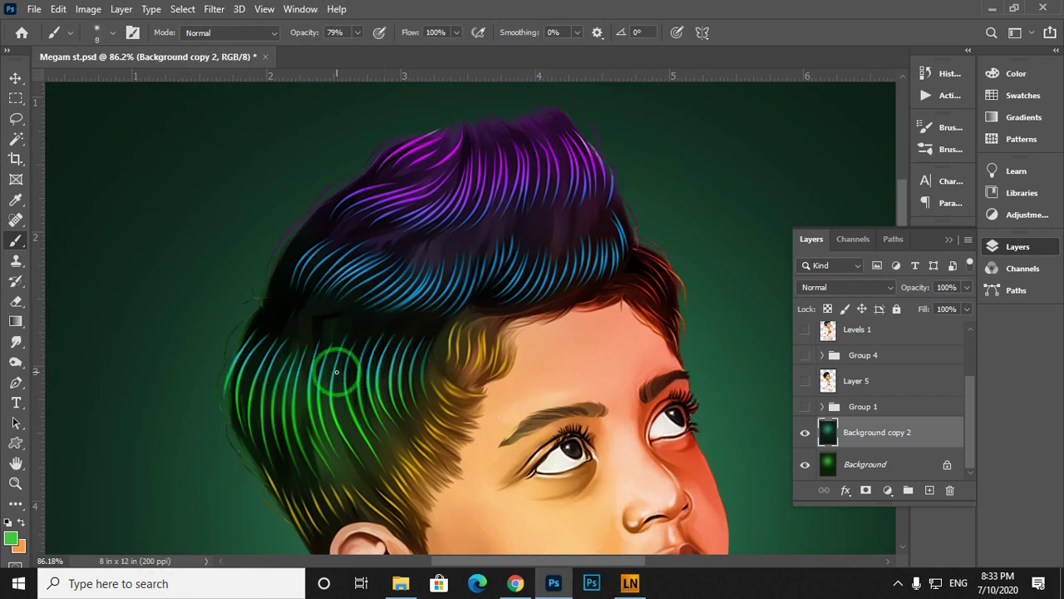
key("ctrl+shift+n")
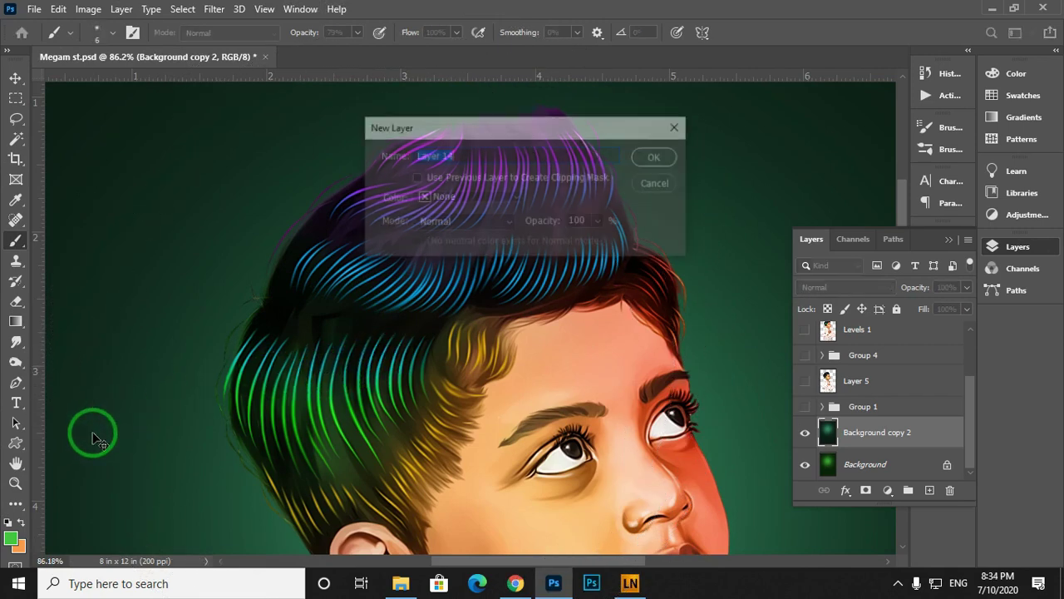
key("Return")
Set the foreground colour to white for painting on Layer 14.
left_click(11, 530)
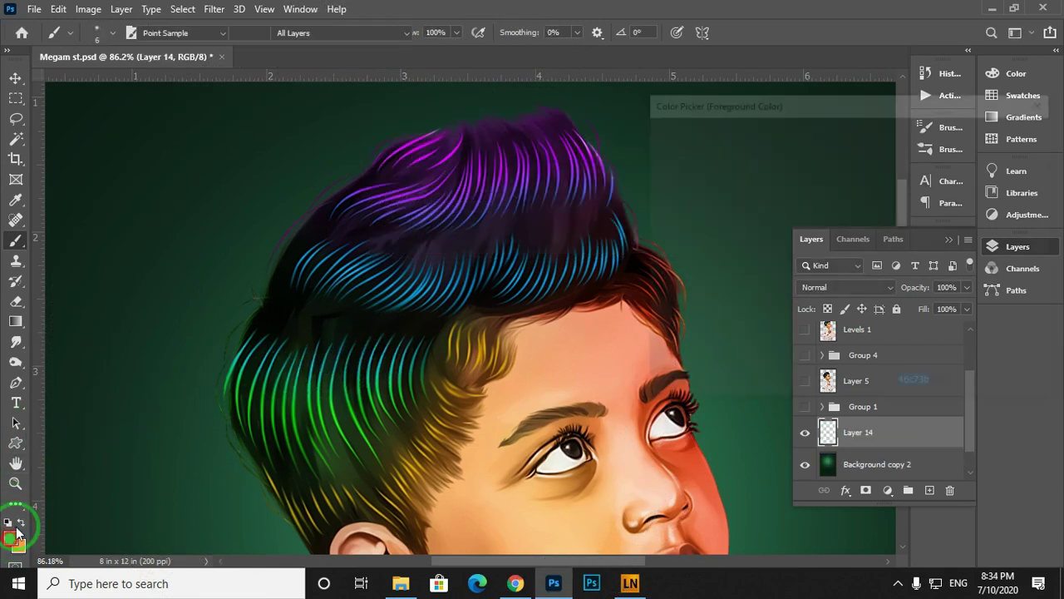
left_click(588, 78)
left_click(1006, 134)
key("b")
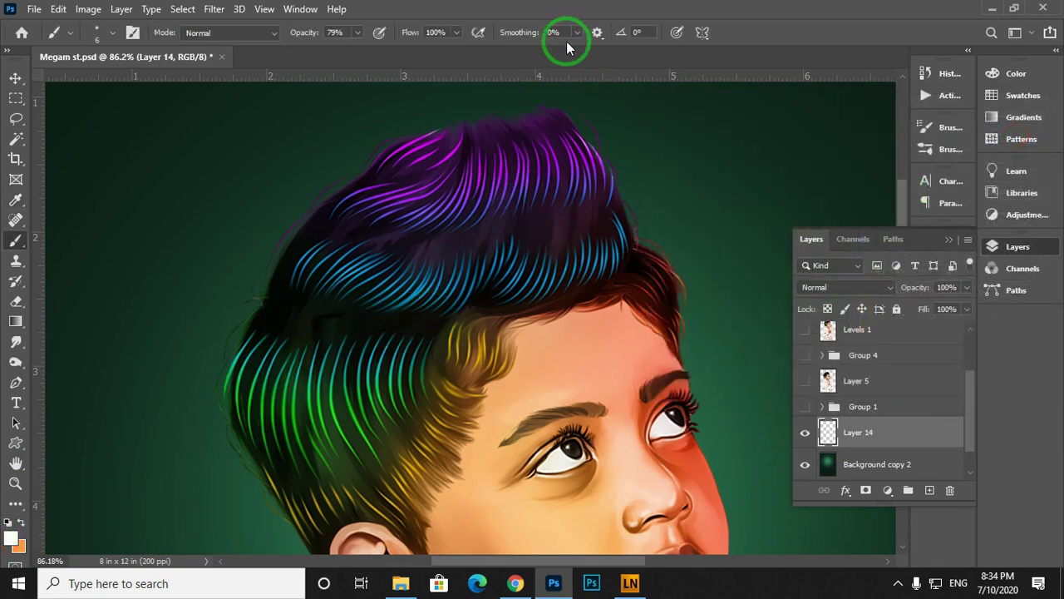
left_click(630, 585)
left_click(630, 584)
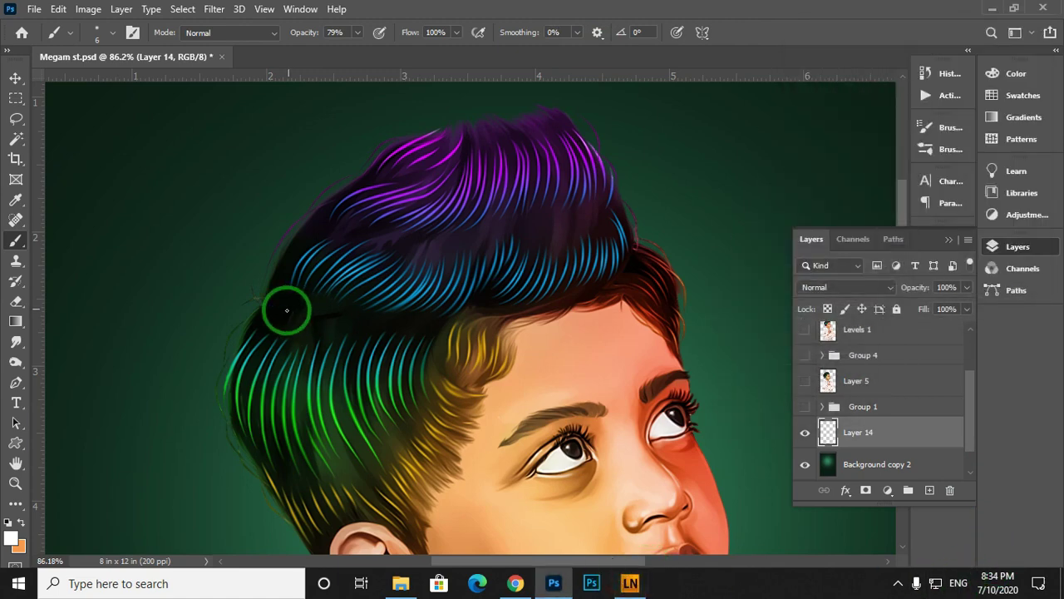
Paint fine white flyaway strands along the back of the hair on Layer 14 with a 2 px brush.
mouse_move(253, 322)
left_mouse_down()
mouse_move(250, 283)
mouse_move(292, 251)
mouse_move(323, 260)
mouse_move(273, 265)
mouse_move(367, 191)
mouse_move(345, 189)
mouse_move(255, 305)
mouse_move(291, 218)
mouse_move(246, 284)
left_mouse_up()
mouse_move(251, 297)
left_mouse_down()
mouse_move(292, 218)
mouse_move(246, 283)
mouse_move(252, 257)
left_mouse_up()
left_click_drag(321, 352, 320, 316)
mouse_move(252, 270)
left_mouse_down()
mouse_move(315, 352)
mouse_move(279, 344)
left_mouse_up()
left_click_drag(333, 301, 309, 200)
mouse_move(283, 257)
left_mouse_down()
mouse_move(296, 294)
mouse_move(349, 353)
left_mouse_up()
left_click_drag(366, 224, 333, 304)
scroll(333, 304, "up", 2)
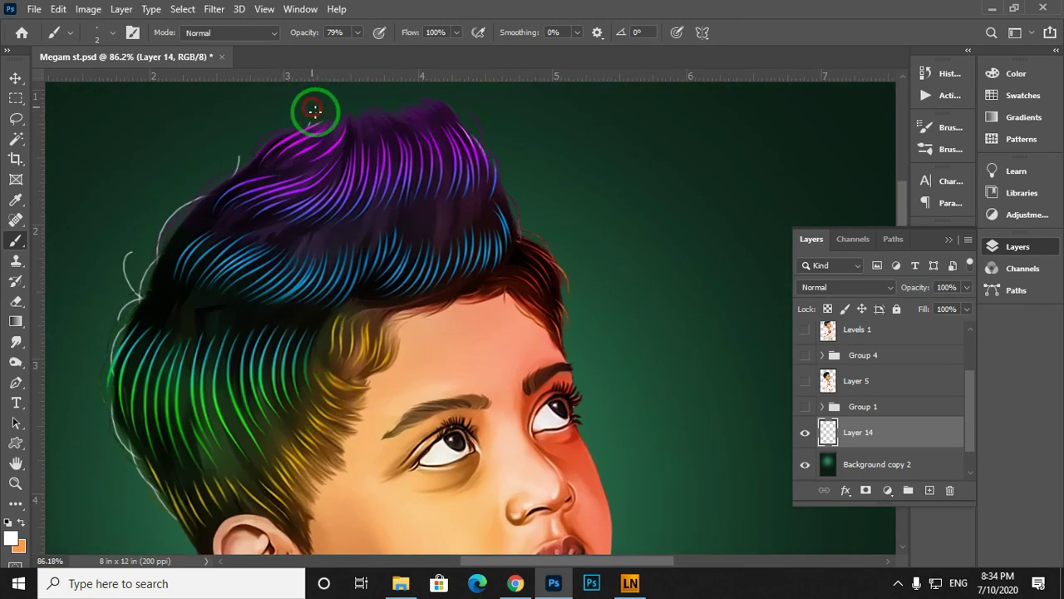
Continue the white flyaway strands over the crown and down the front hairline, reducing the brush to 1 px.
scroll(416, 150, "up", 2)
left_click_drag(400, 175, 421, 172)
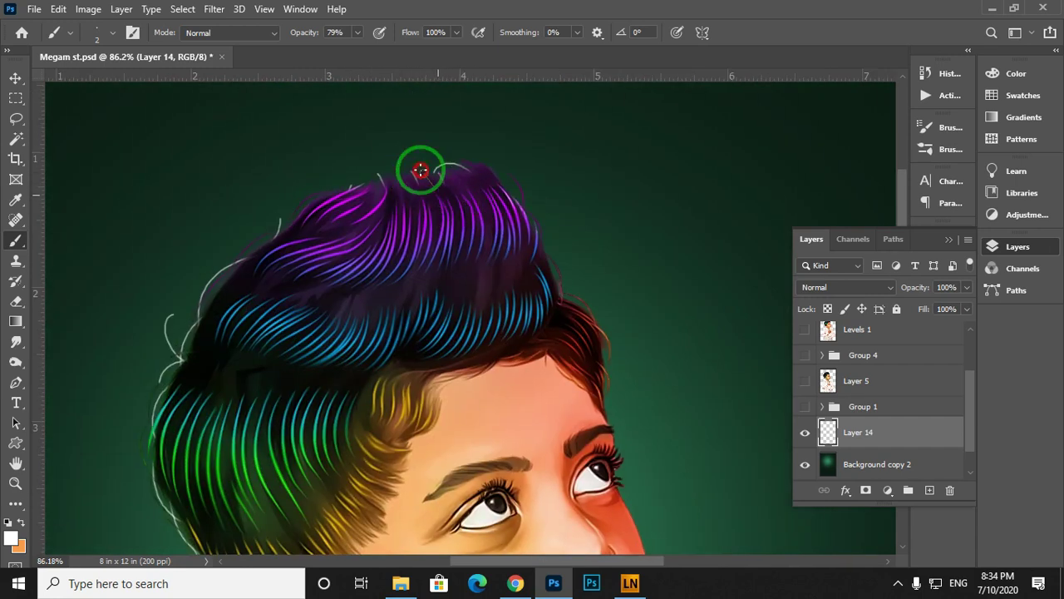
key("[")
mouse_move(477, 202)
left_mouse_down()
mouse_move(486, 162)
mouse_move(523, 264)
mouse_move(542, 225)
mouse_move(554, 305)
mouse_move(573, 277)
mouse_move(553, 290)
mouse_move(586, 317)
mouse_move(543, 286)
mouse_move(603, 321)
mouse_move(602, 357)
left_mouse_up()
left_click_drag(285, 348, 333, 281)
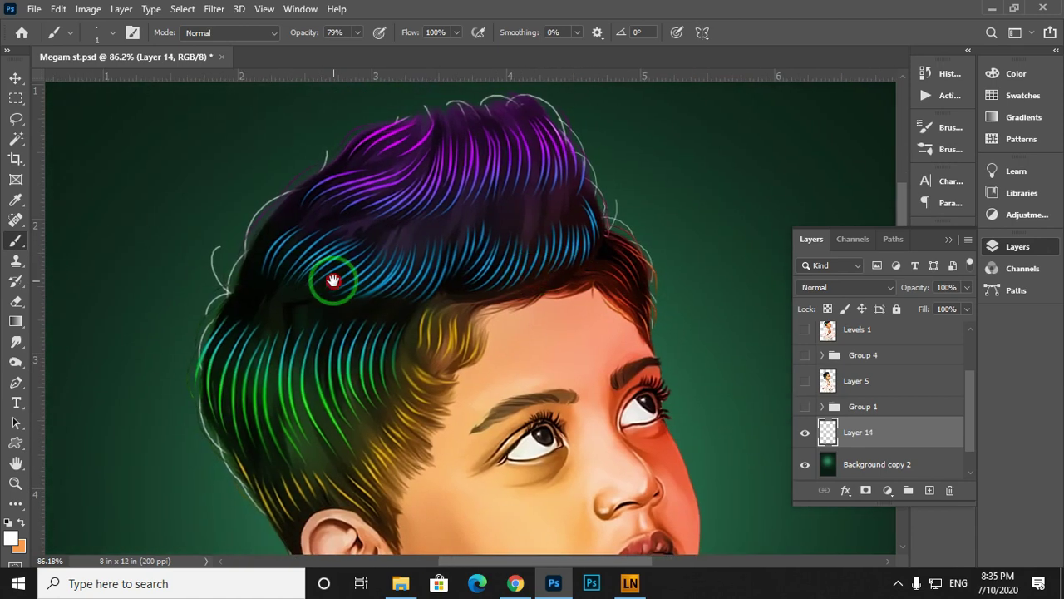
Soften the white strands on Layer 14 with a Gaussian Blur of 0.7 pixels radius.
left_click(215, 9)
mouse_move(308, 185)
left_click(442, 243)
left_click_drag(502, 328, 418, 328)
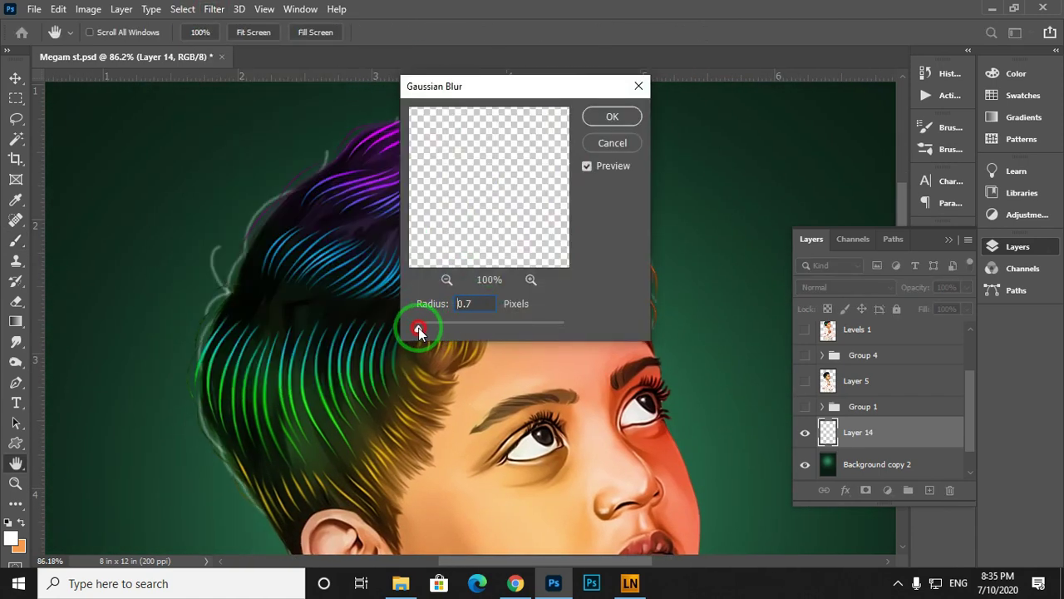
key("Return")
Add more thin white flyaway strands at the back of the head with the 1 px brush.
key("b")
left_click_drag(252, 253, 232, 247)
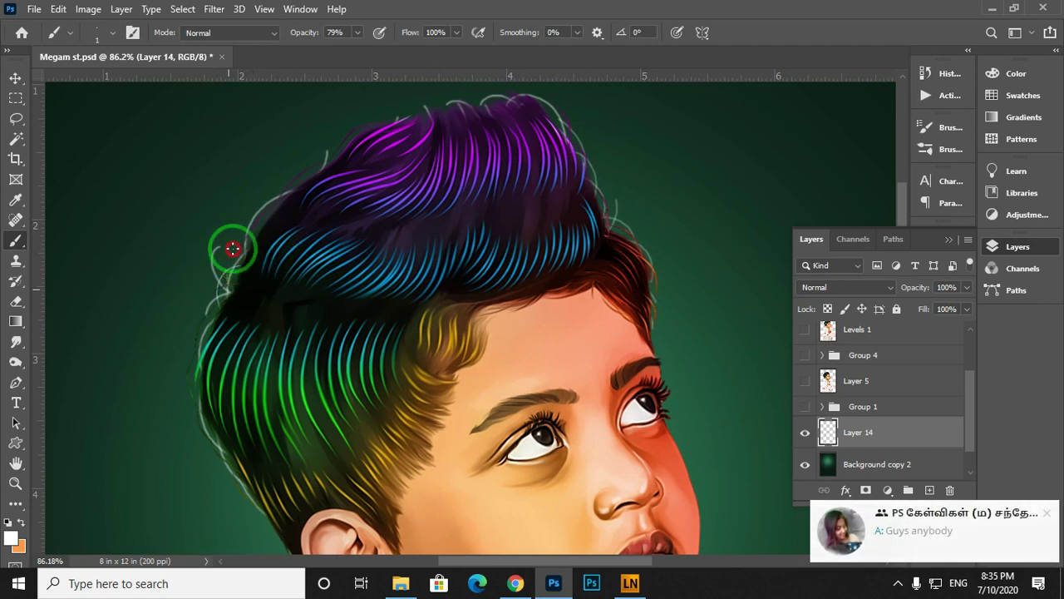
left_click_drag(230, 284, 204, 293)
Lightly fade the white flyaway strands at the back of the head on Layer 14 with a 90 px eraser at 20% opacity.
left_click_drag(480, 165, 446, 228)
key("e")
key("]")
key("]")
key("]")
key("]")
key("]")
key("]")
key("]")
key("]")
key("]")
key("]")
left_click_drag(165, 311, 162, 312)
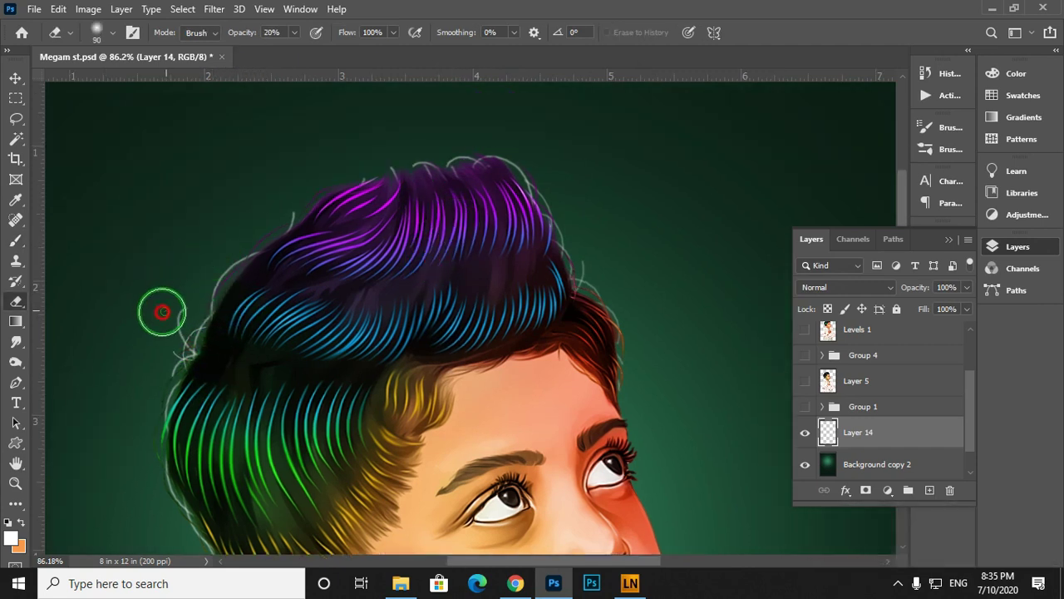
left_click_drag(289, 206, 277, 188)
left_click_drag(136, 386, 193, 257)
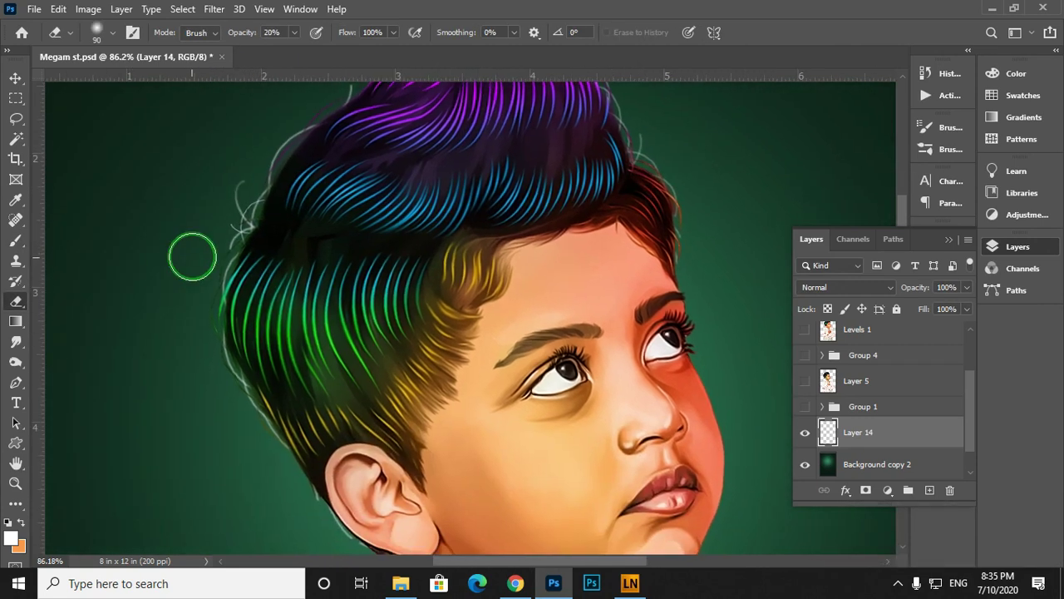
Return to the 1 px brush at the back of the hair and set the foreground colour to black.
key("b")
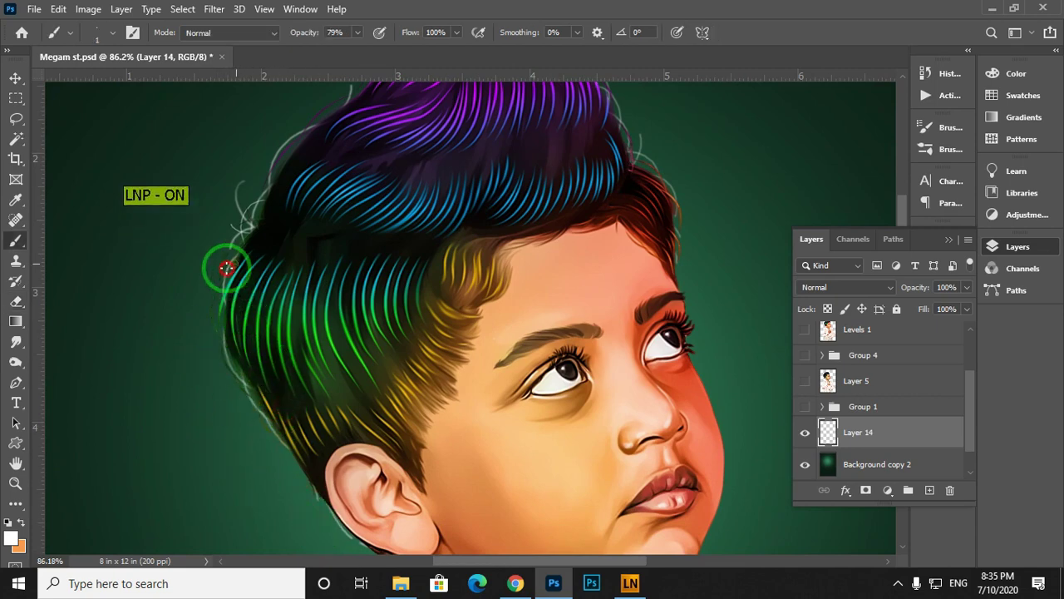
left_click_drag(281, 455, 246, 433)
left_click(11, 538)
left_click(725, 335)
left_click(1004, 130)
left_click_drag(255, 233, 286, 338)
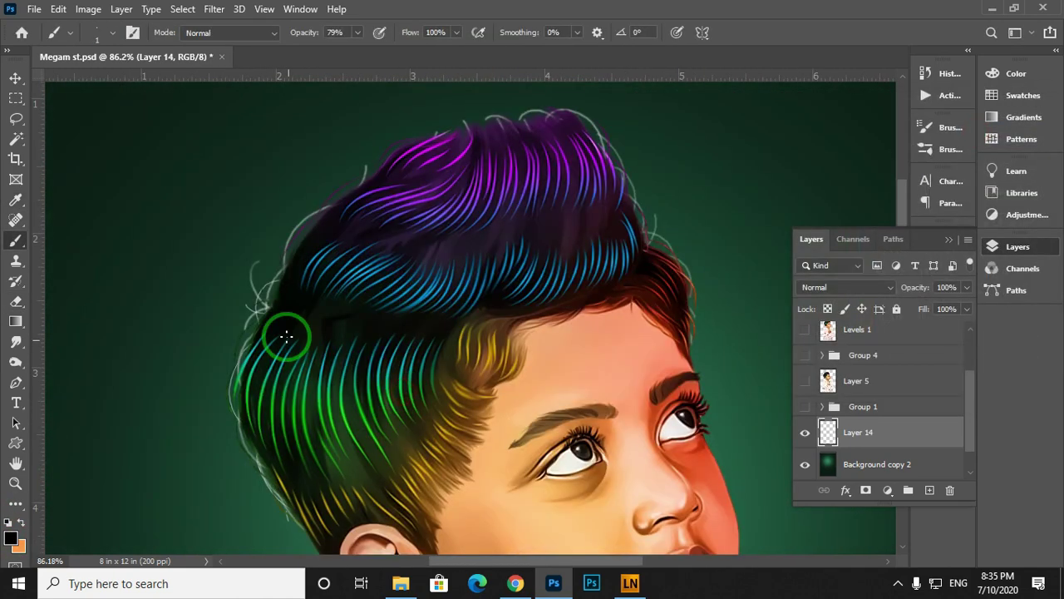
left_click_drag(312, 270, 244, 286)
Lower the opacity of Layer 14 to 80% and check the strands on the whole portrait and around the head.
key("v")
key("8")
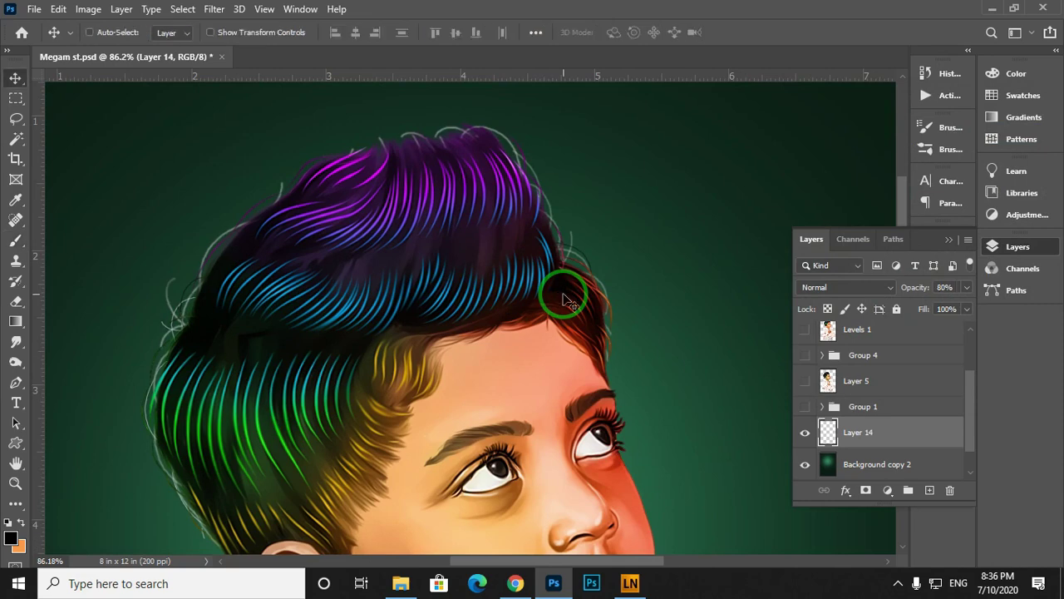
key("ctrl+0")
key("z")
left_click_drag(497, 241, 542, 375)
key("ctrl+0")
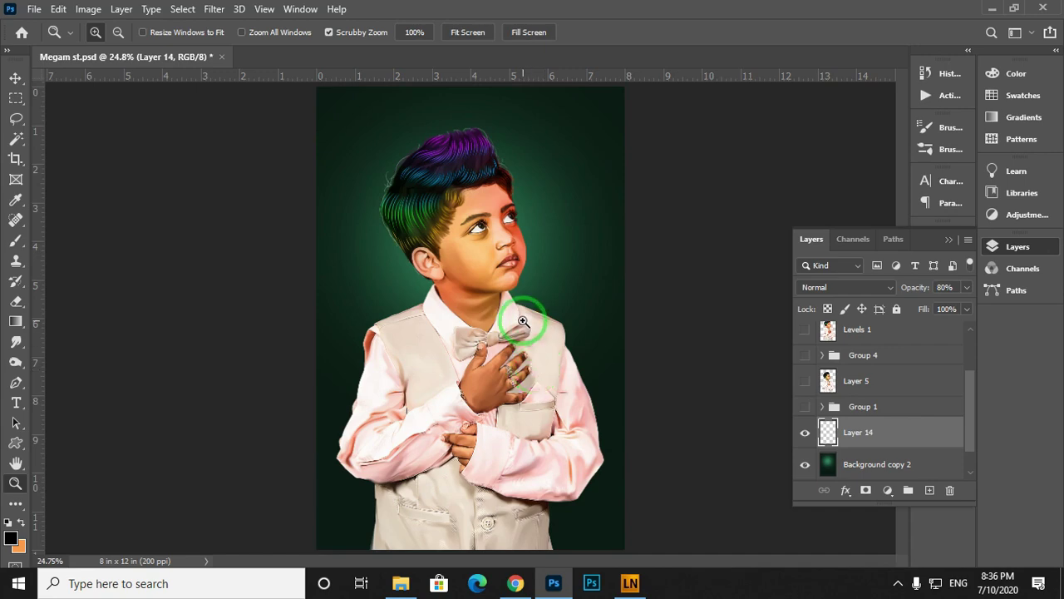
left_click_drag(458, 177, 510, 273)
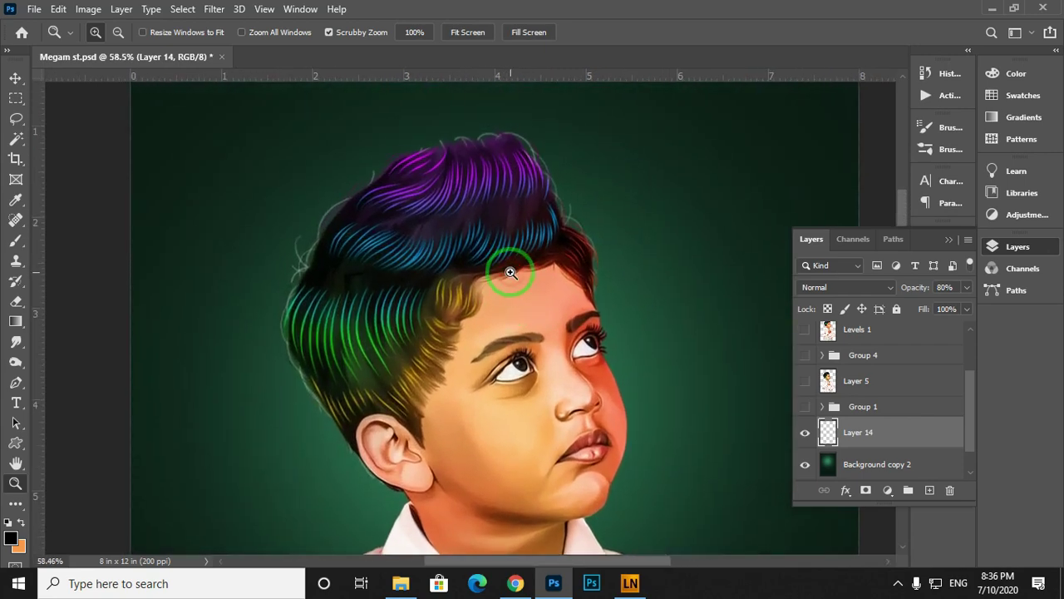